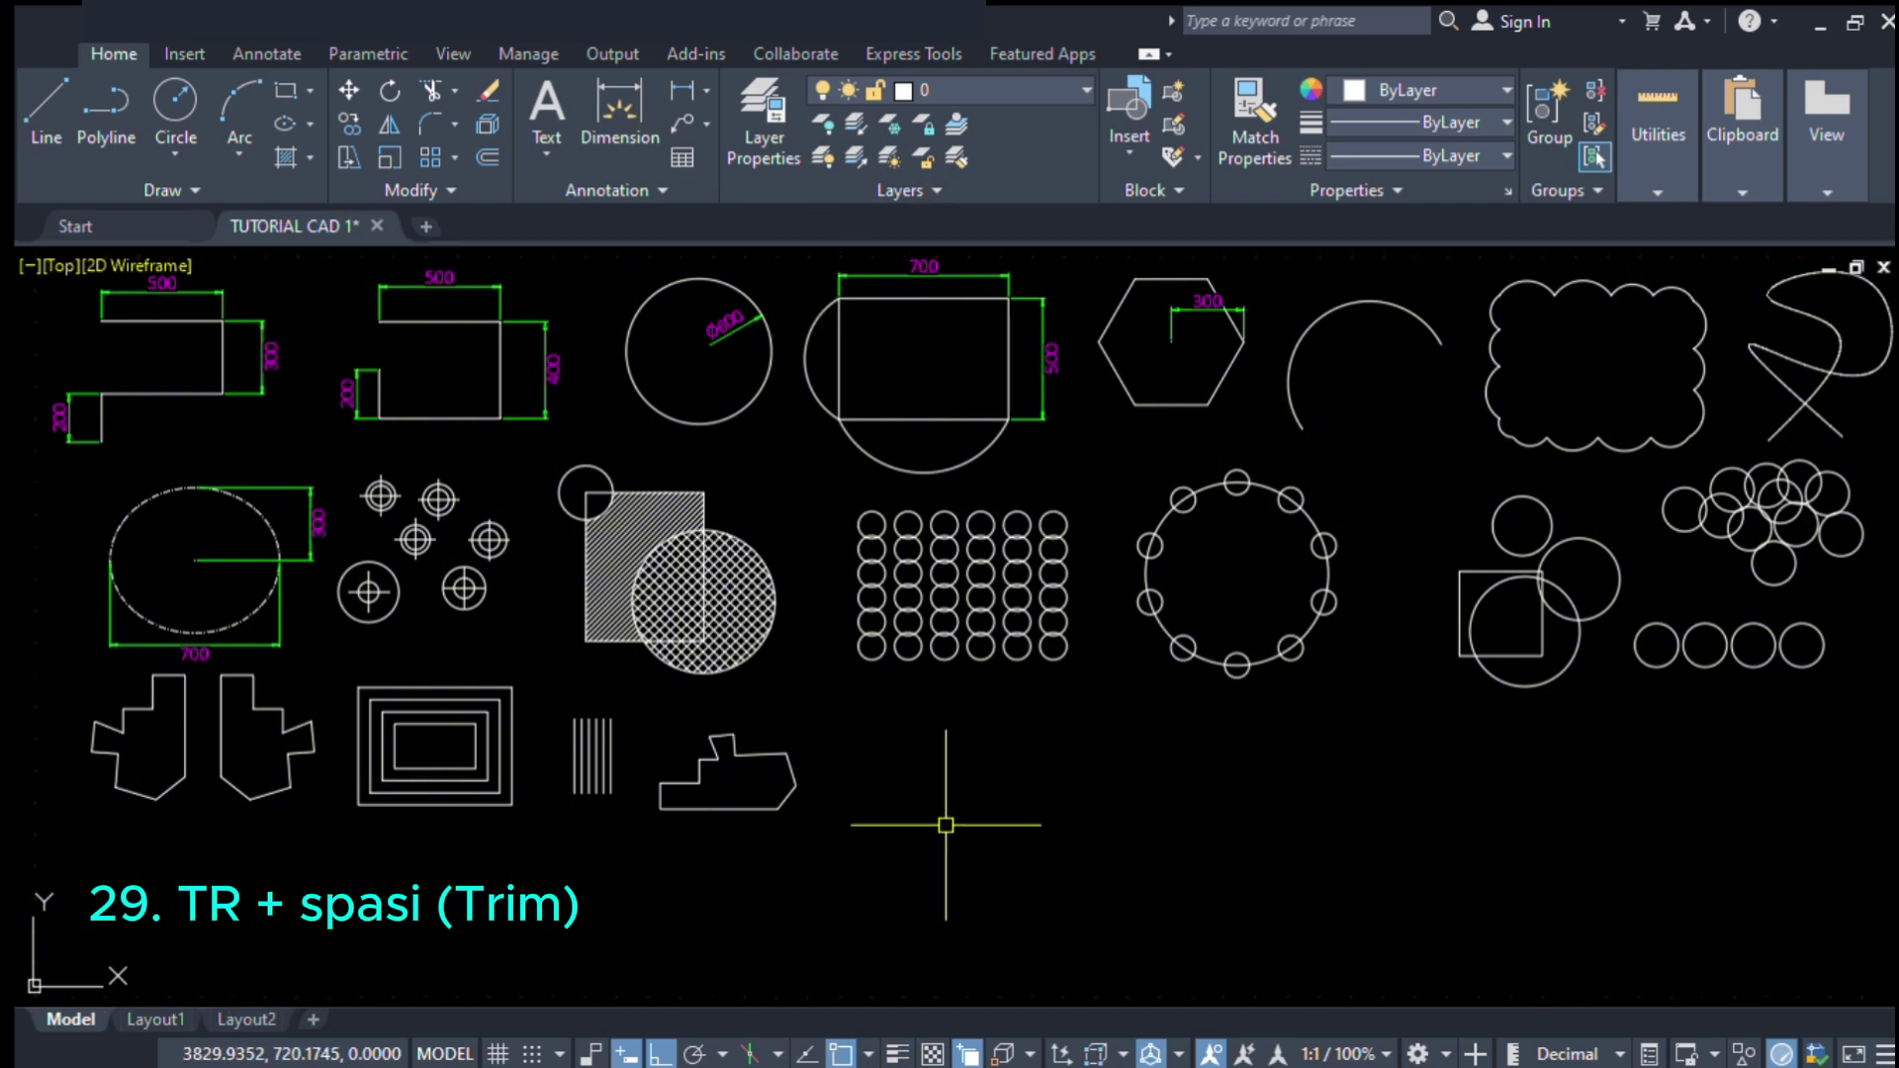
- Draw a zigzag of eight connected, crossing line segments beside the boat-shaped outline with Ortho mode off
scroll(945, 825, "up", 4)
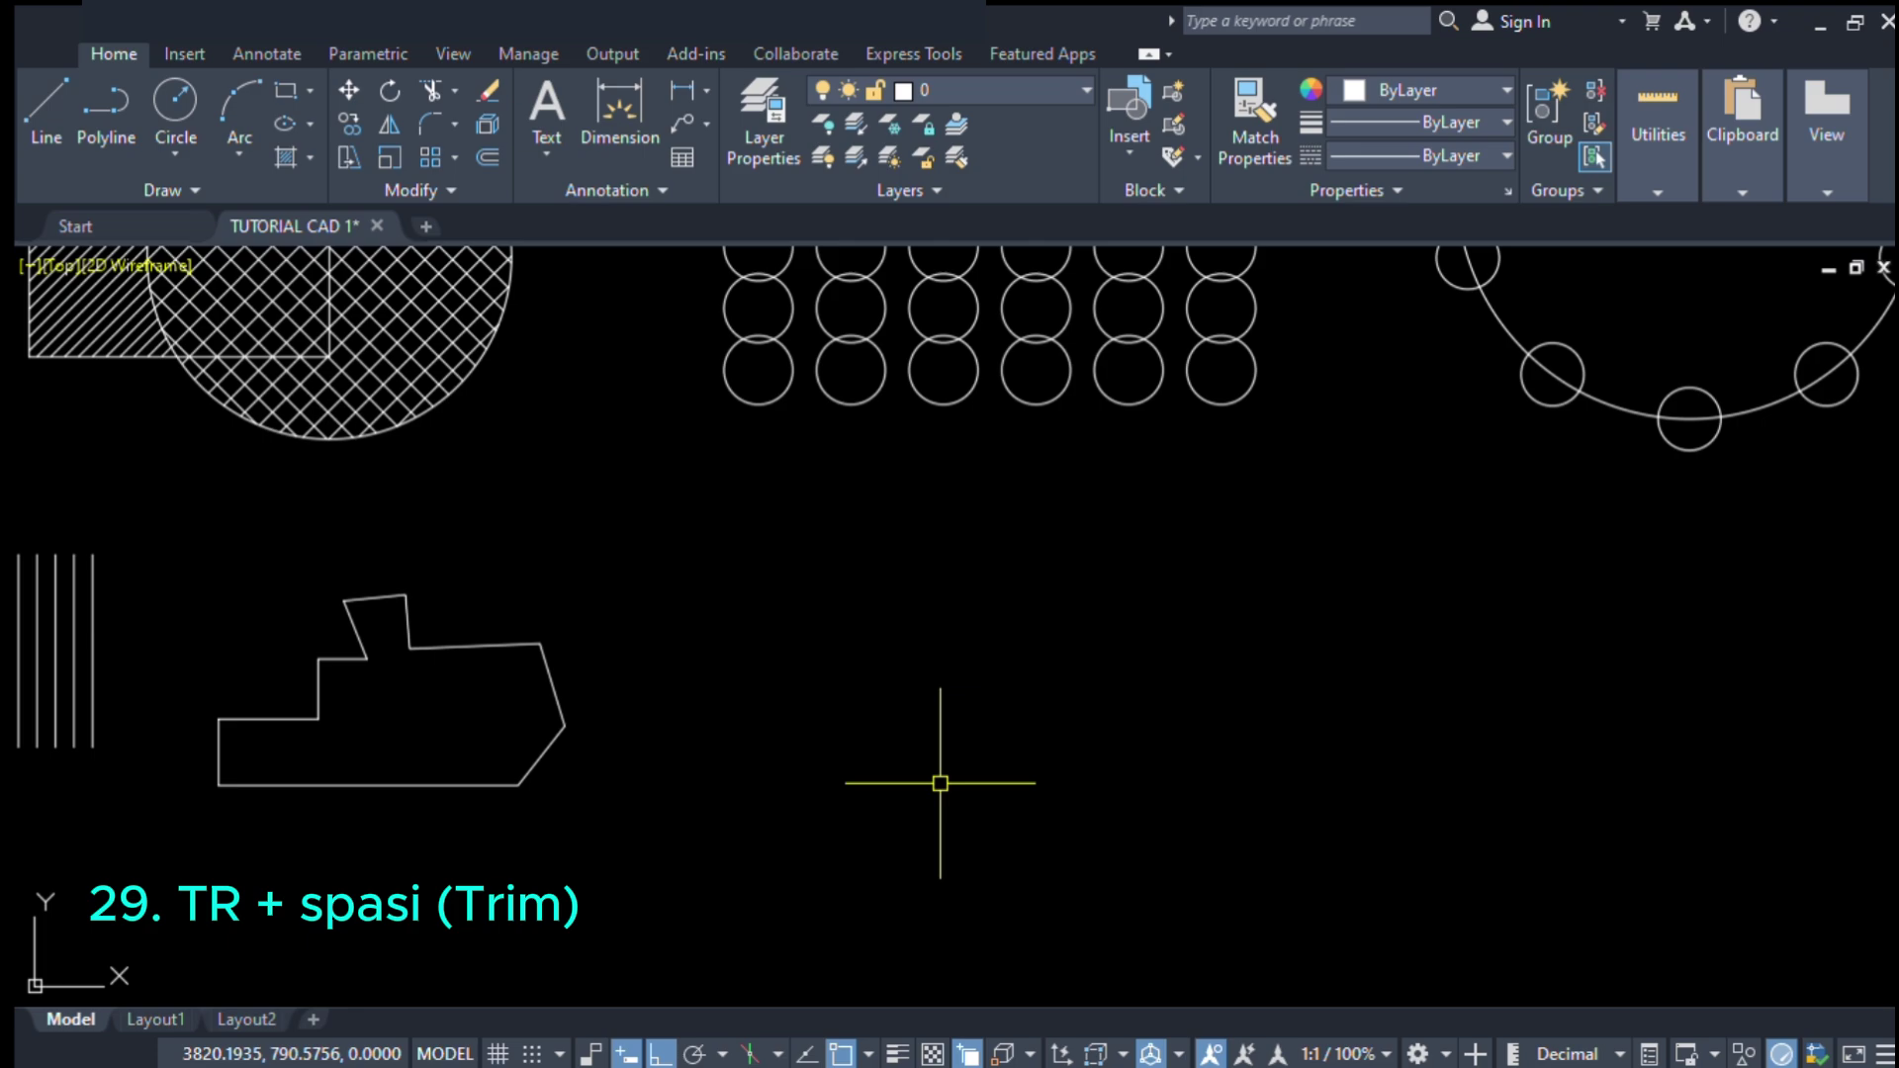
type("l")
key("space")
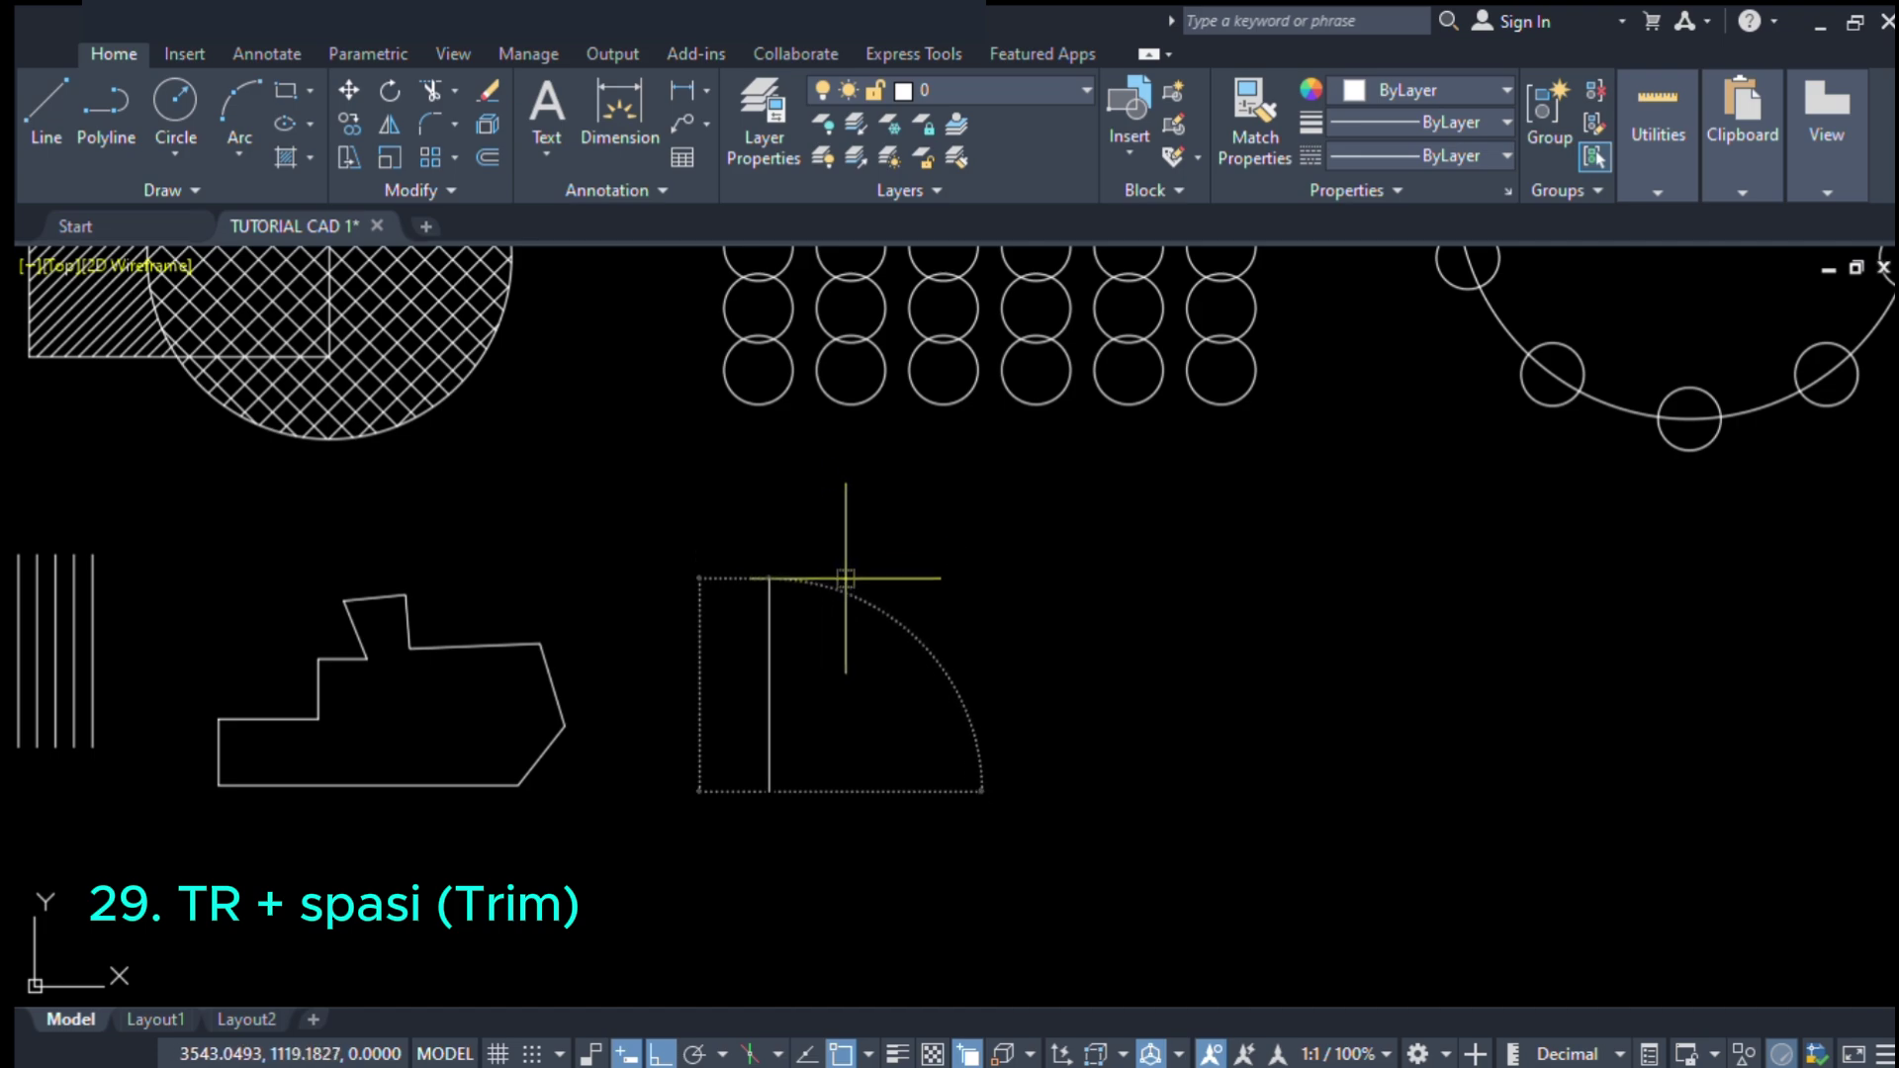
key("F8")
left_click(876, 528)
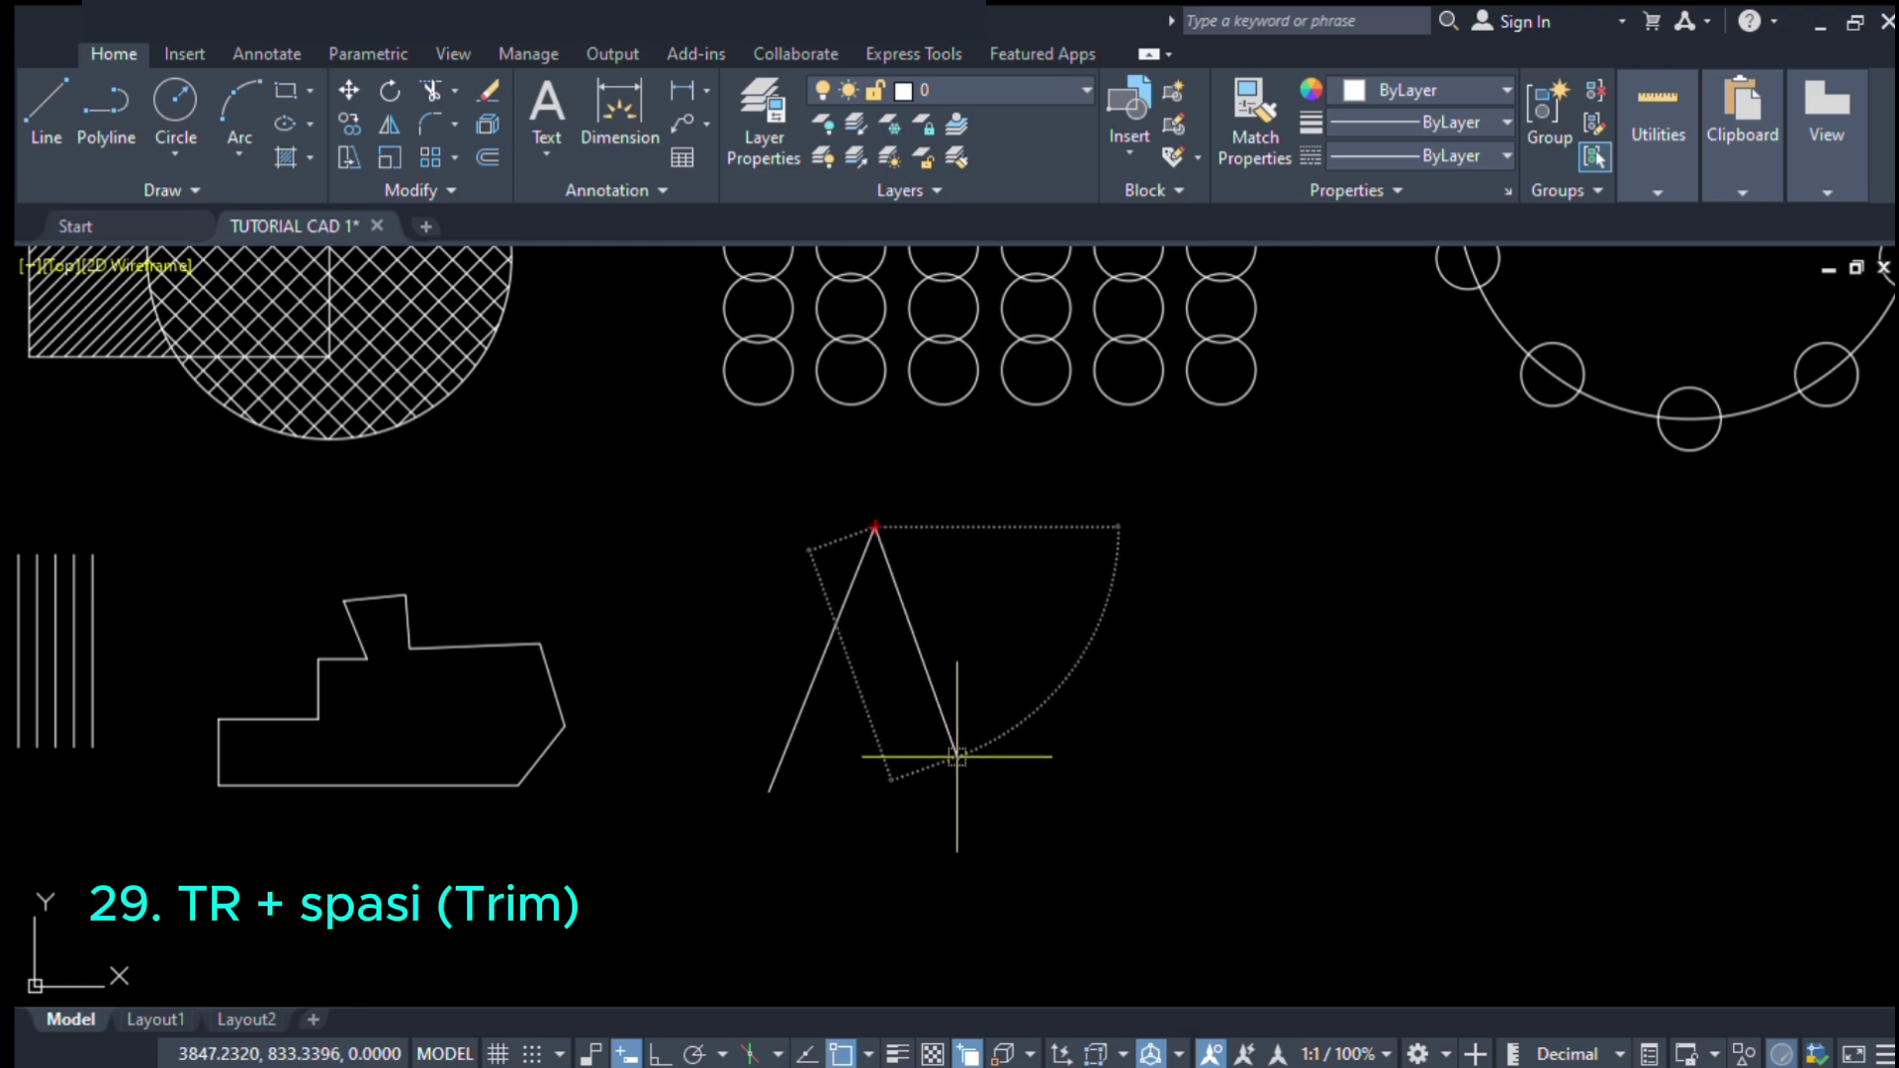
left_click(960, 815)
left_click(1100, 539)
left_click(655, 621)
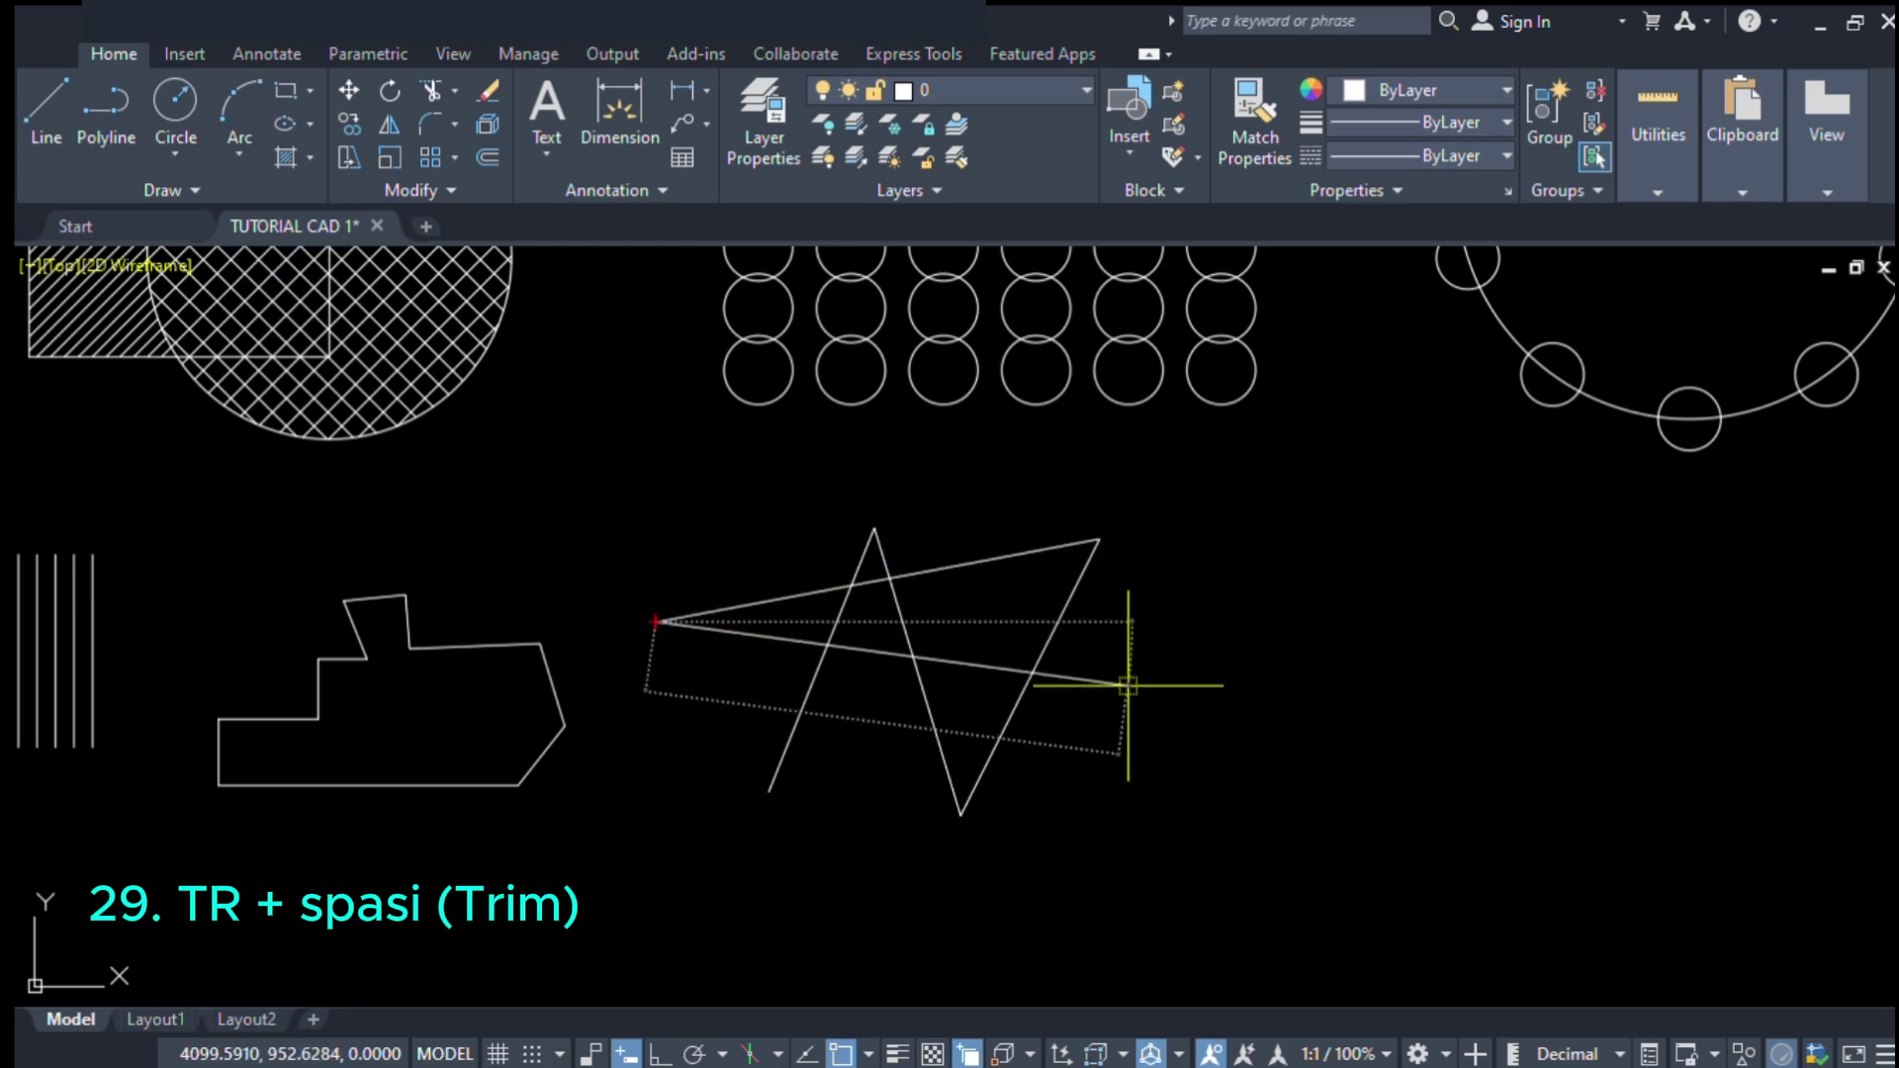
left_click(1177, 699)
left_click(690, 745)
left_click(1092, 788)
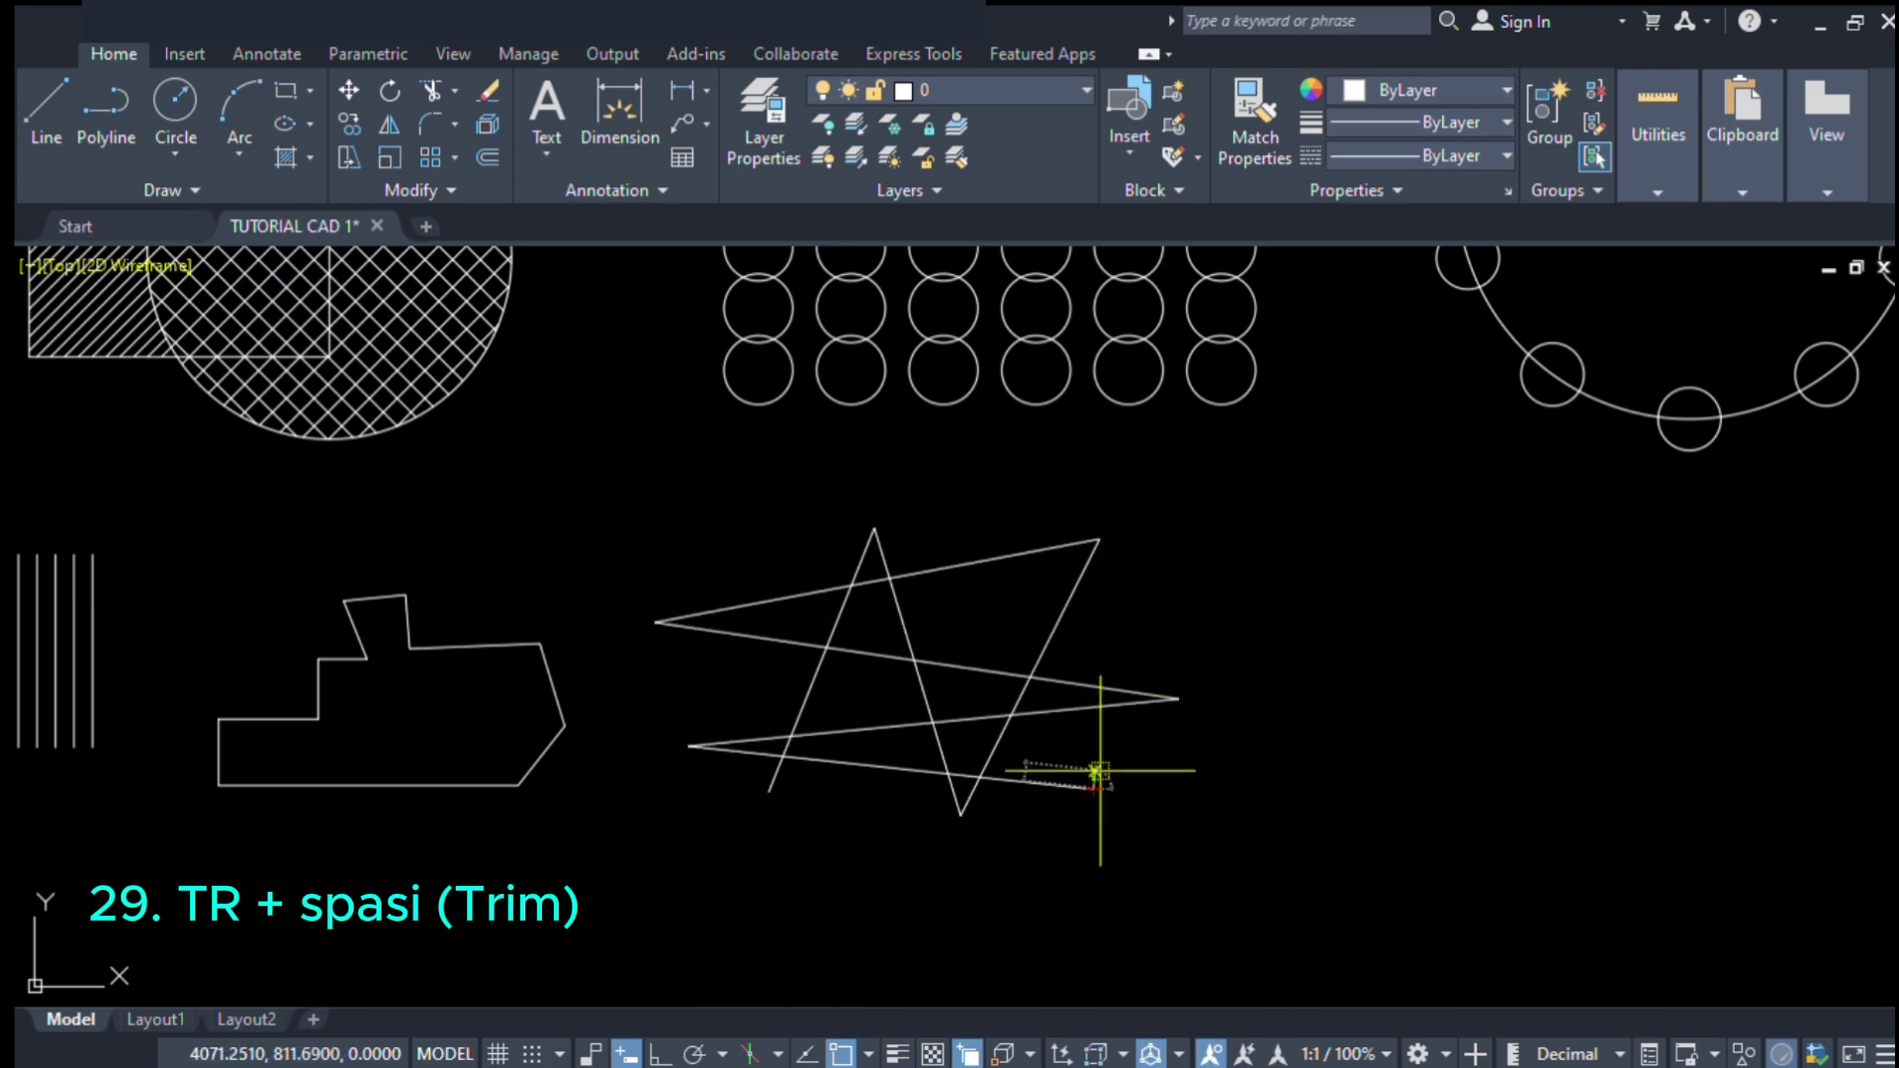
left_click(969, 510)
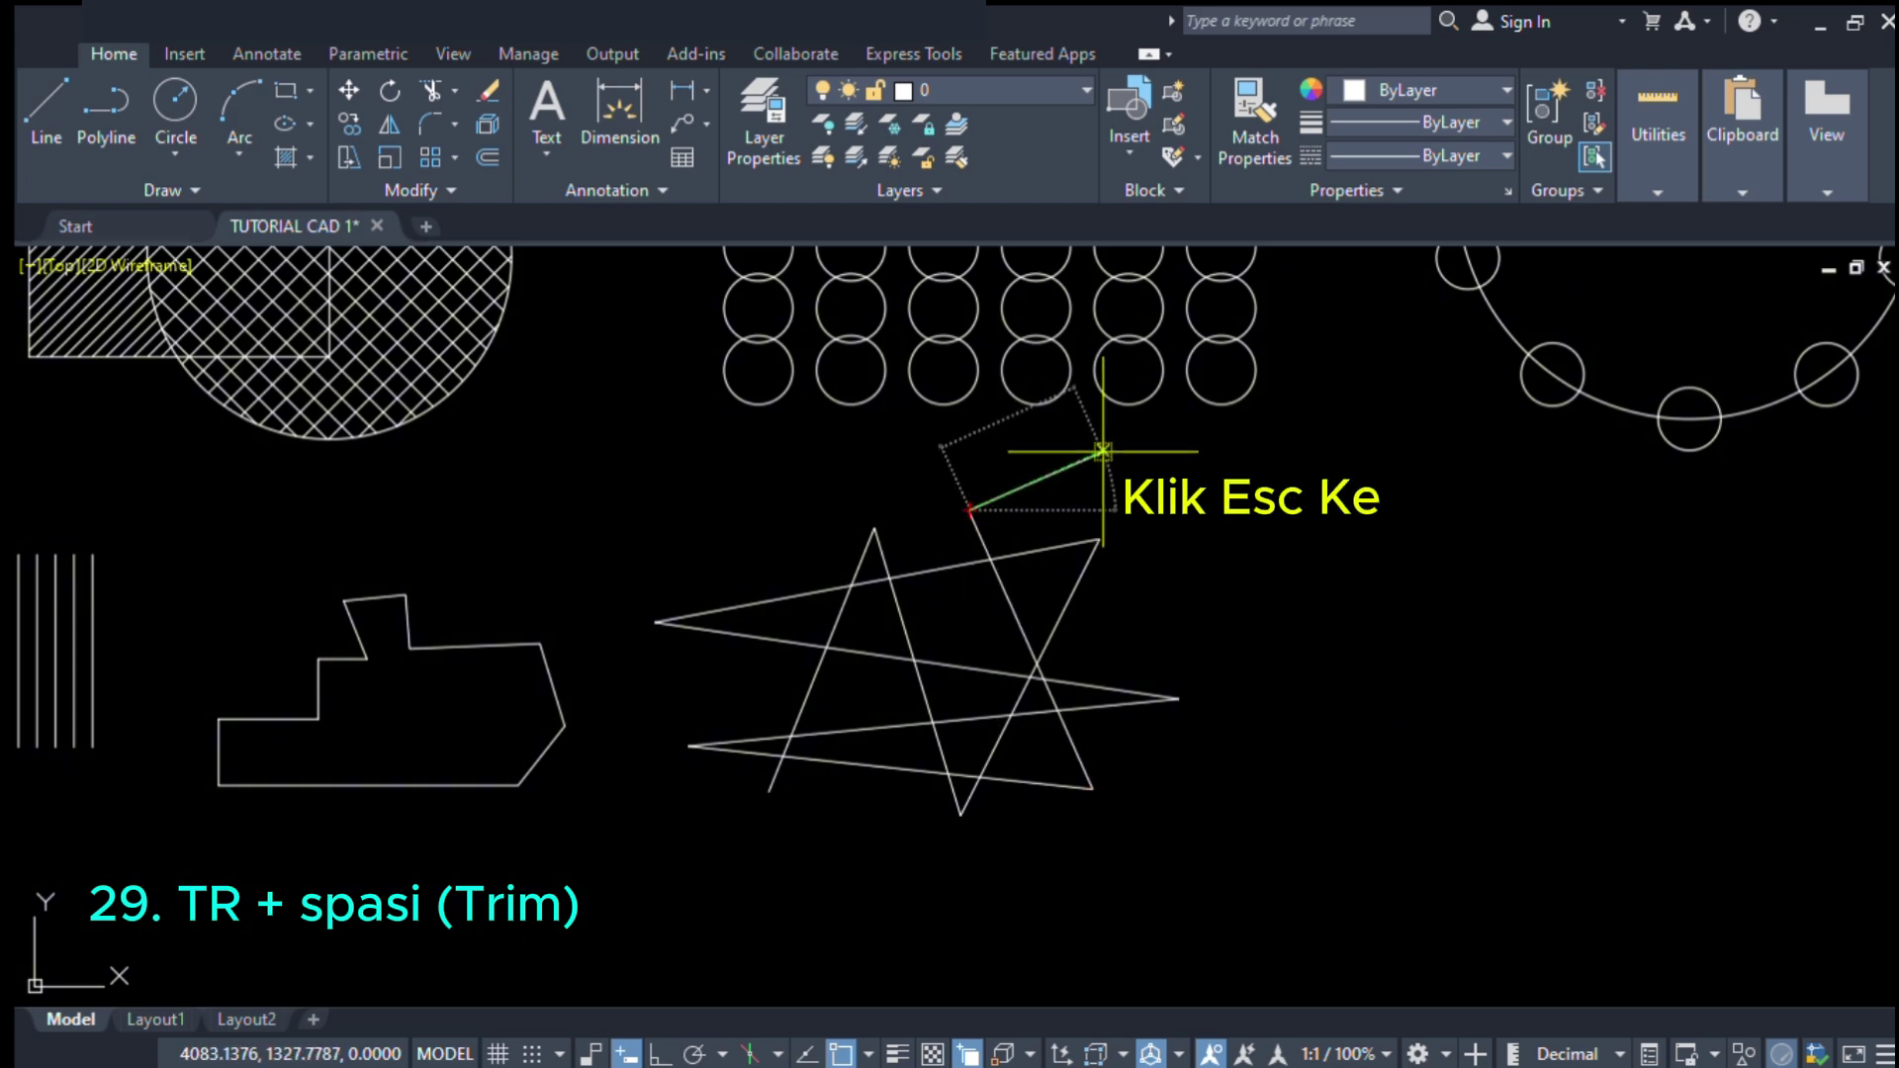
key("Escape")
- Trim the zigzag's upper line between its two neighbouring diagonals, and both outer ends of the middle line beyond the outermost diagonals
scroll(865, 680, "up", 2)
mouse_move(865, 686)
middle_mouse_down()
mouse_move(983, 641)
mouse_move(941, 625)
middle_mouse_up()
scroll(969, 635, "down", 3)
scroll(979, 624, "up", 3)
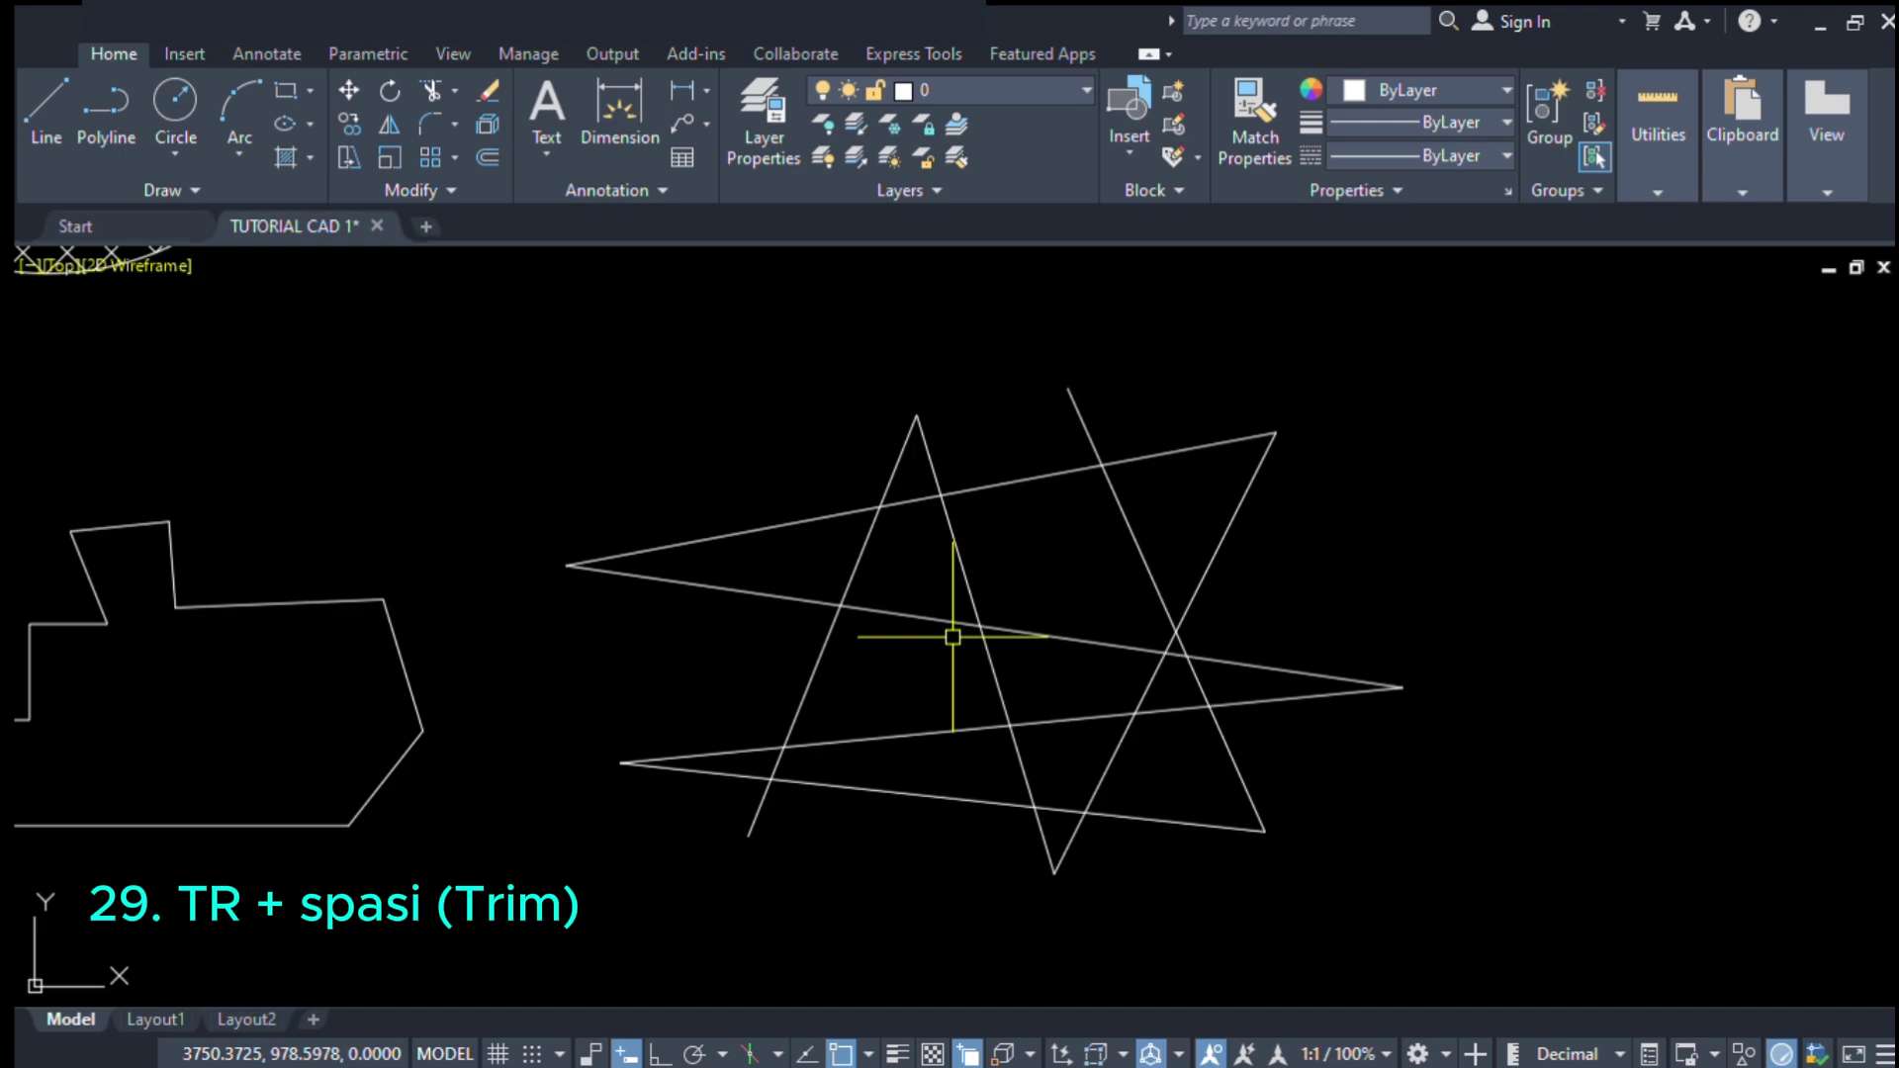
type("tr")
key("space")
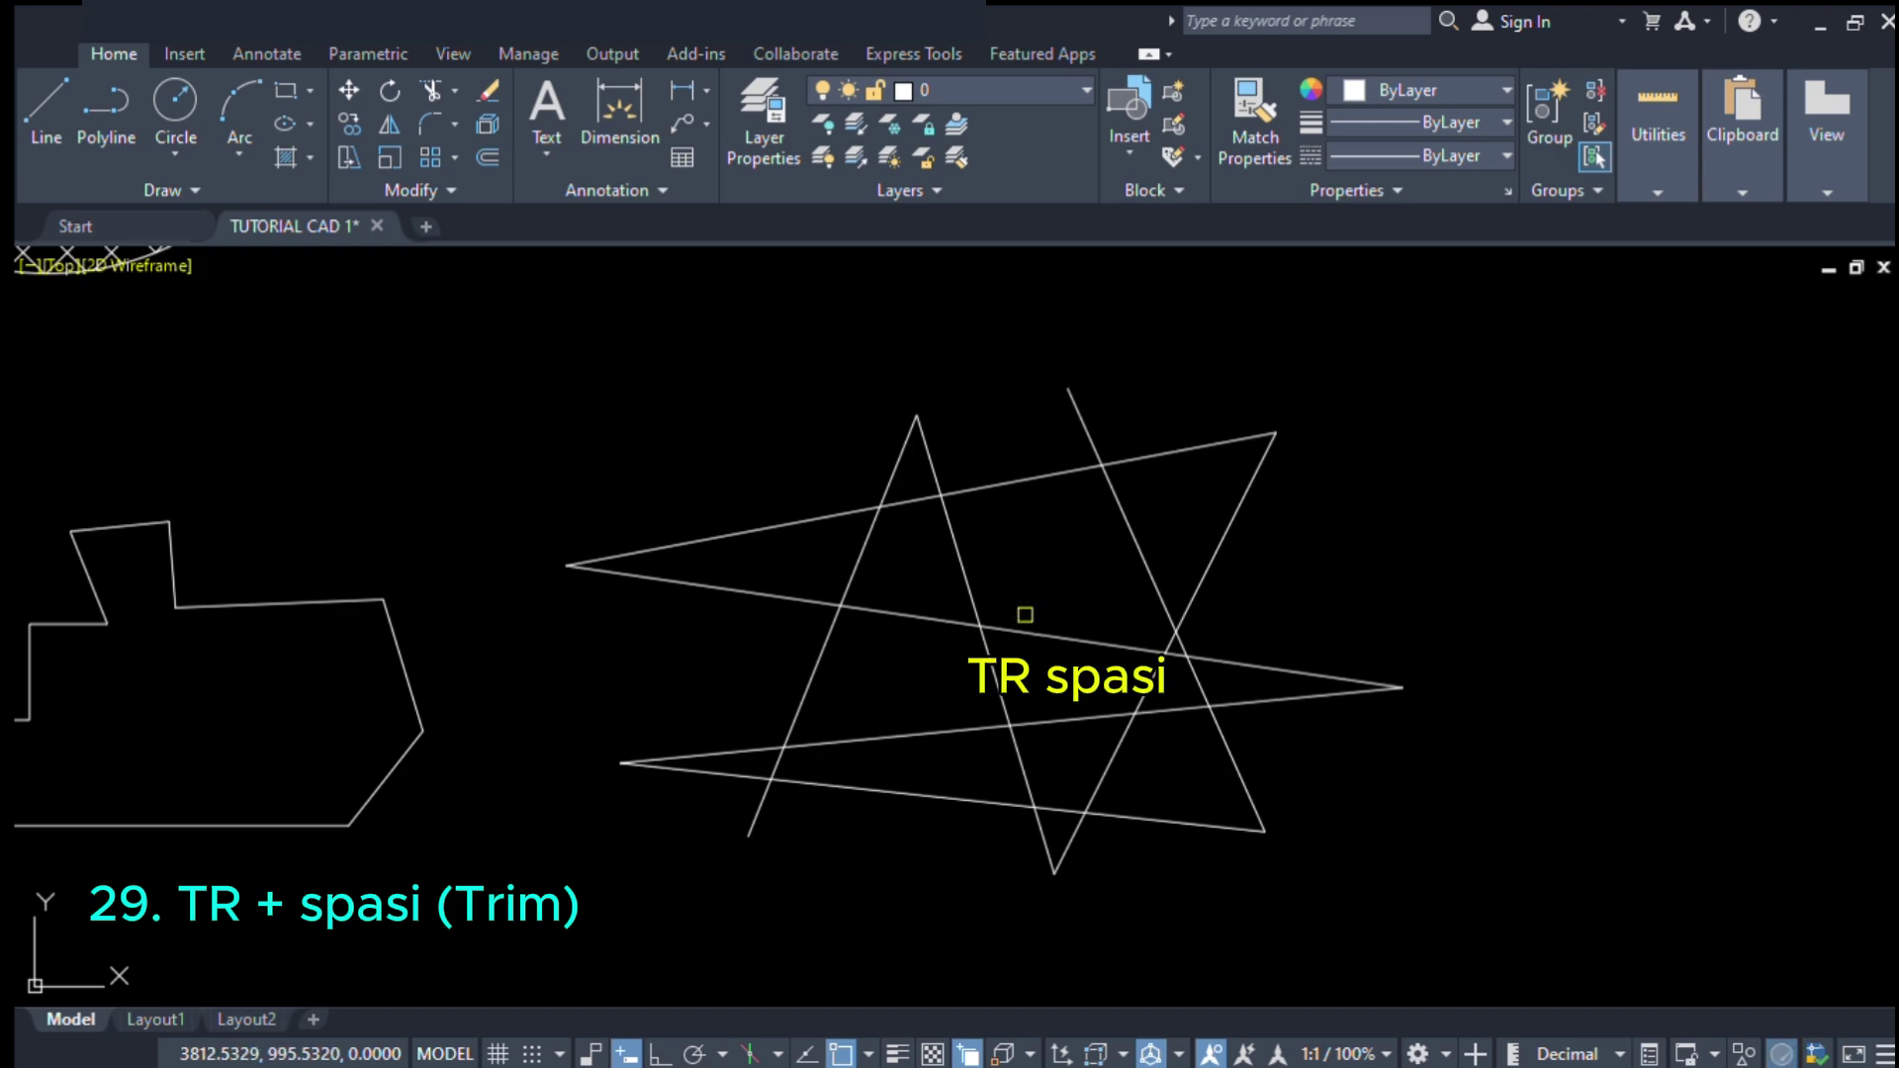
scroll(1069, 583, "up", 2)
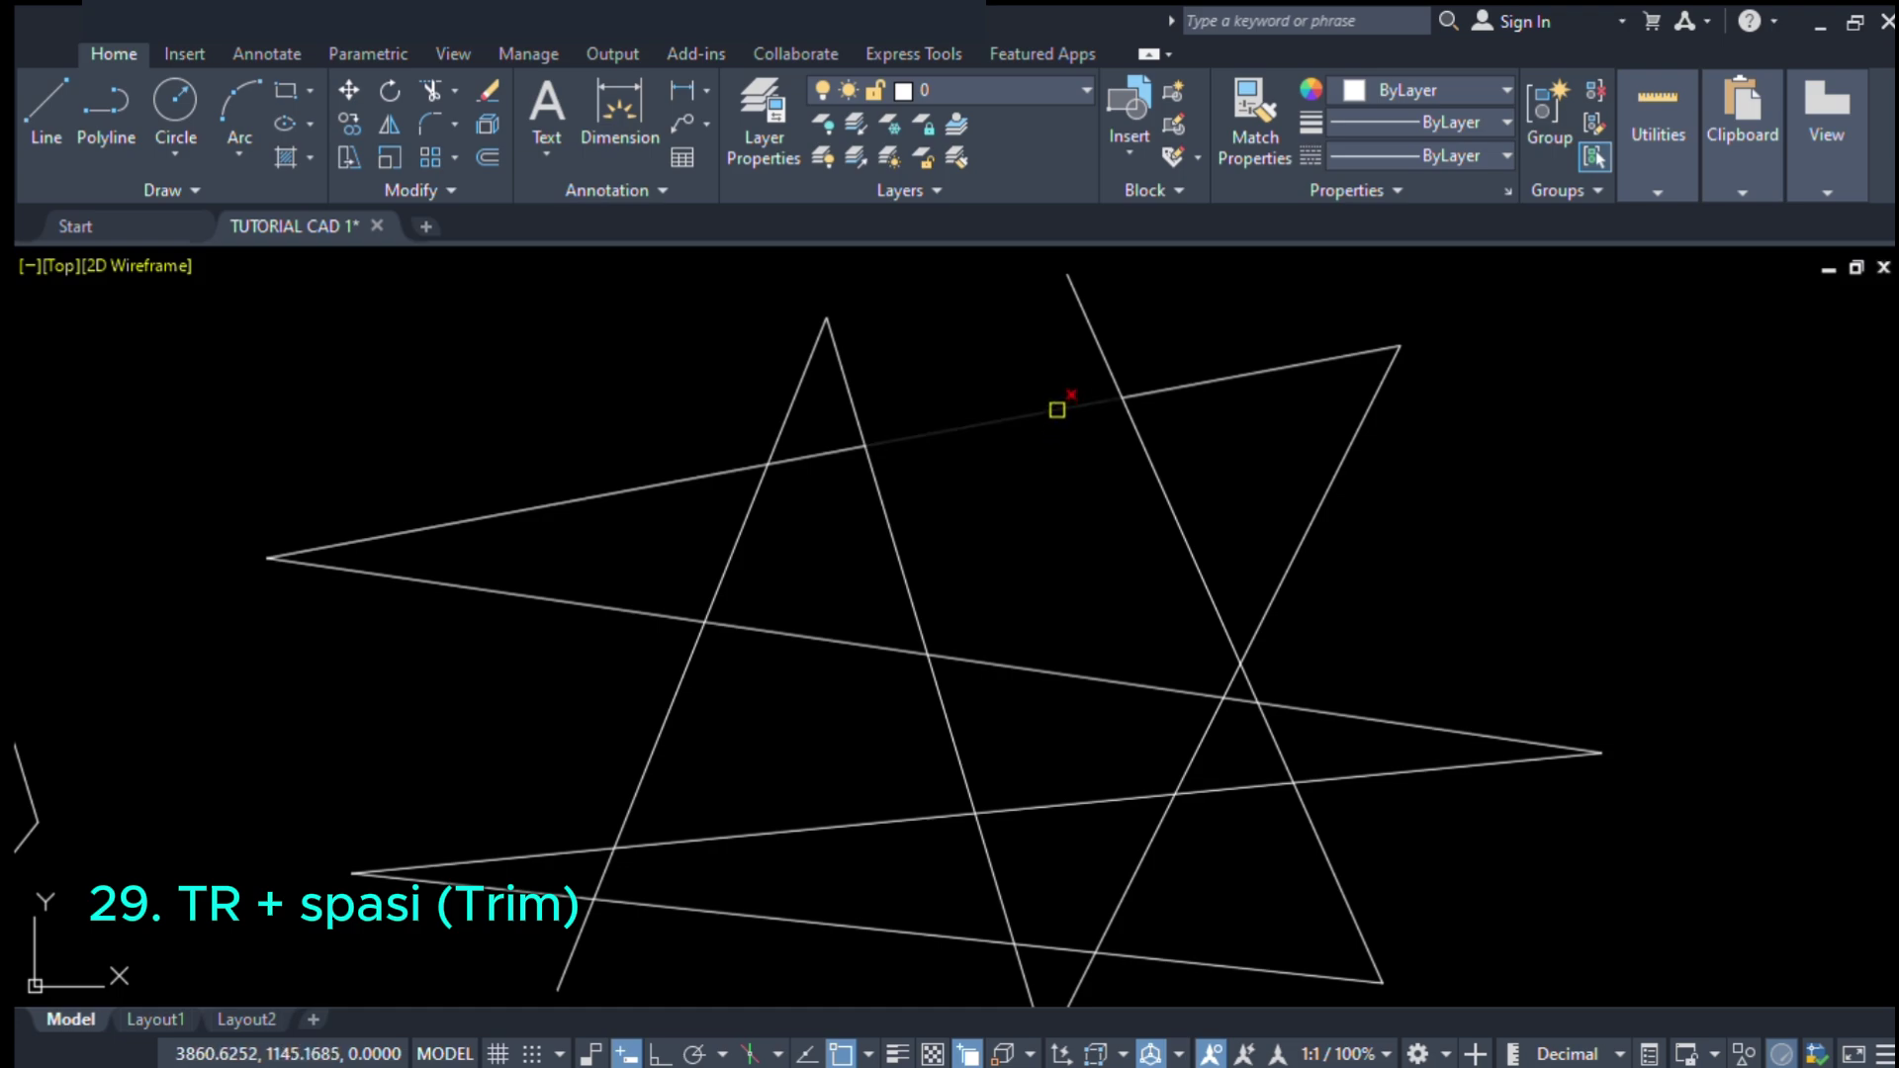
left_click(1054, 410)
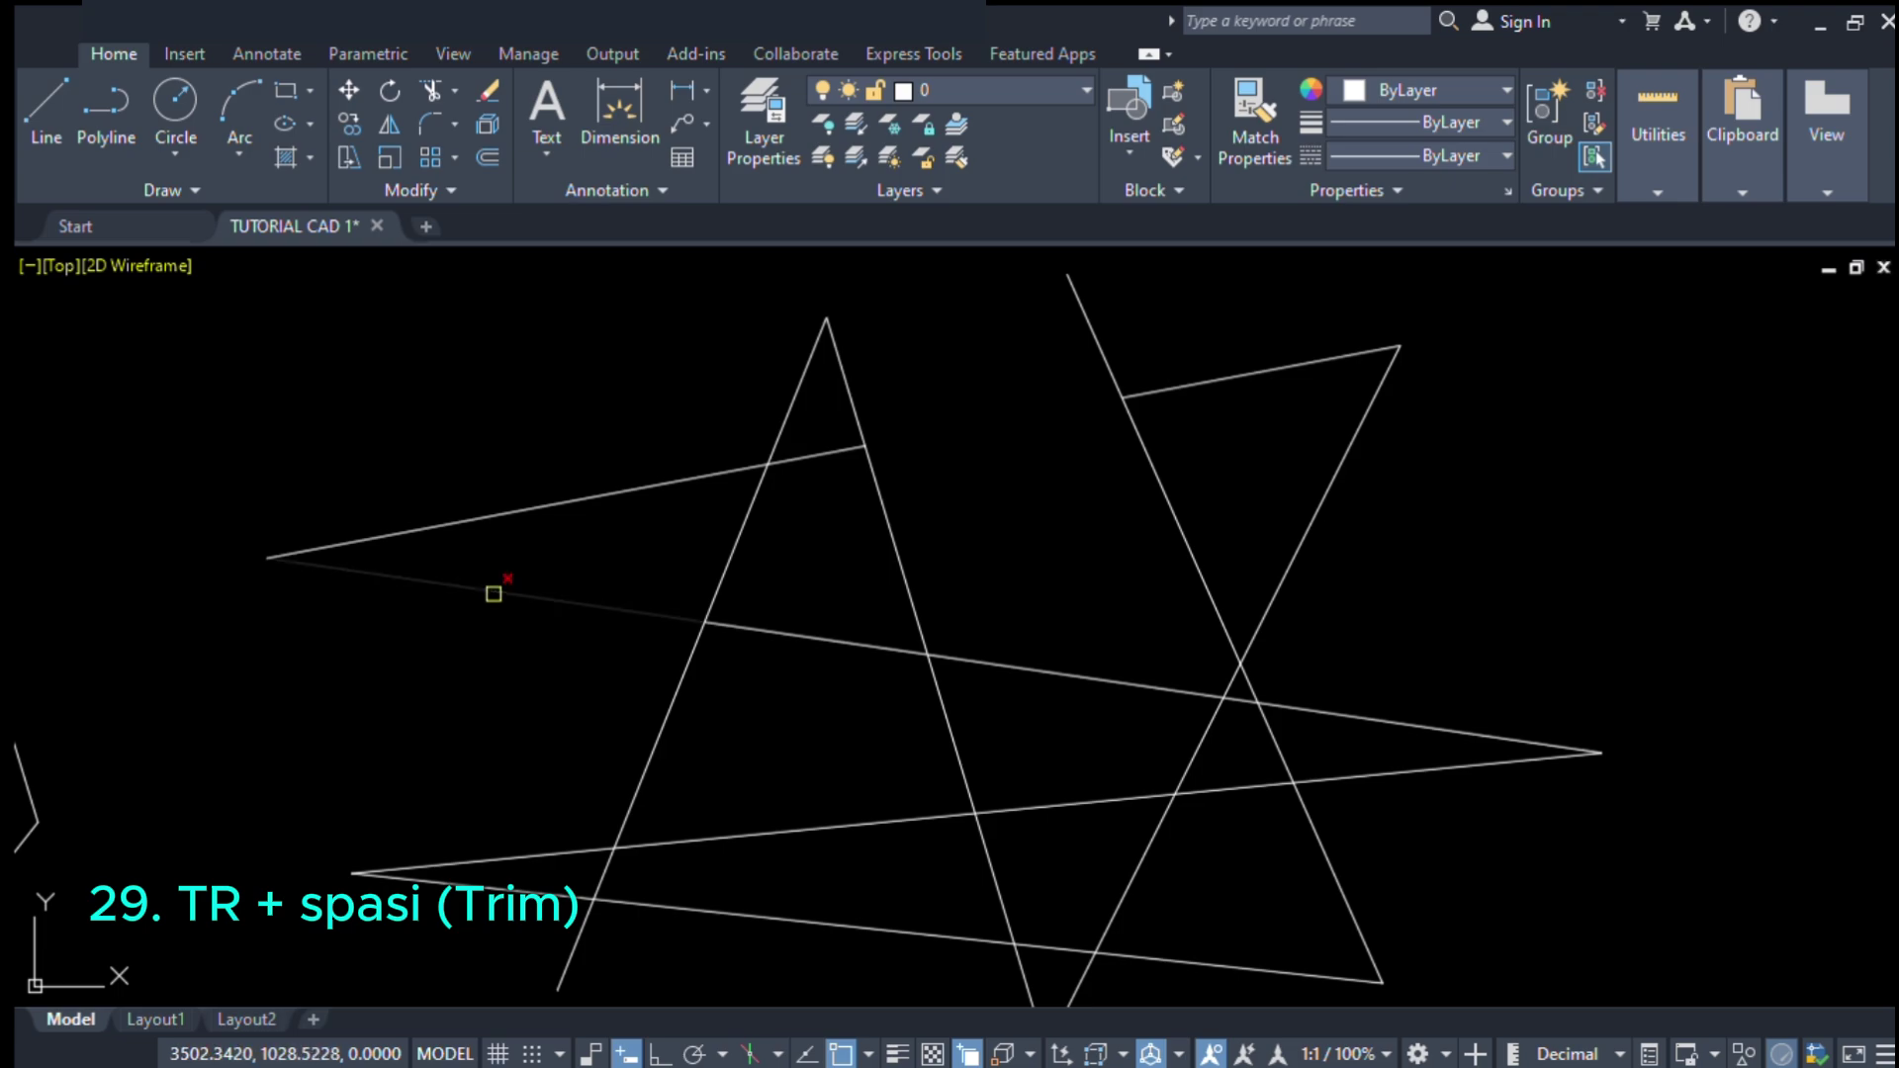
left_click(493, 592)
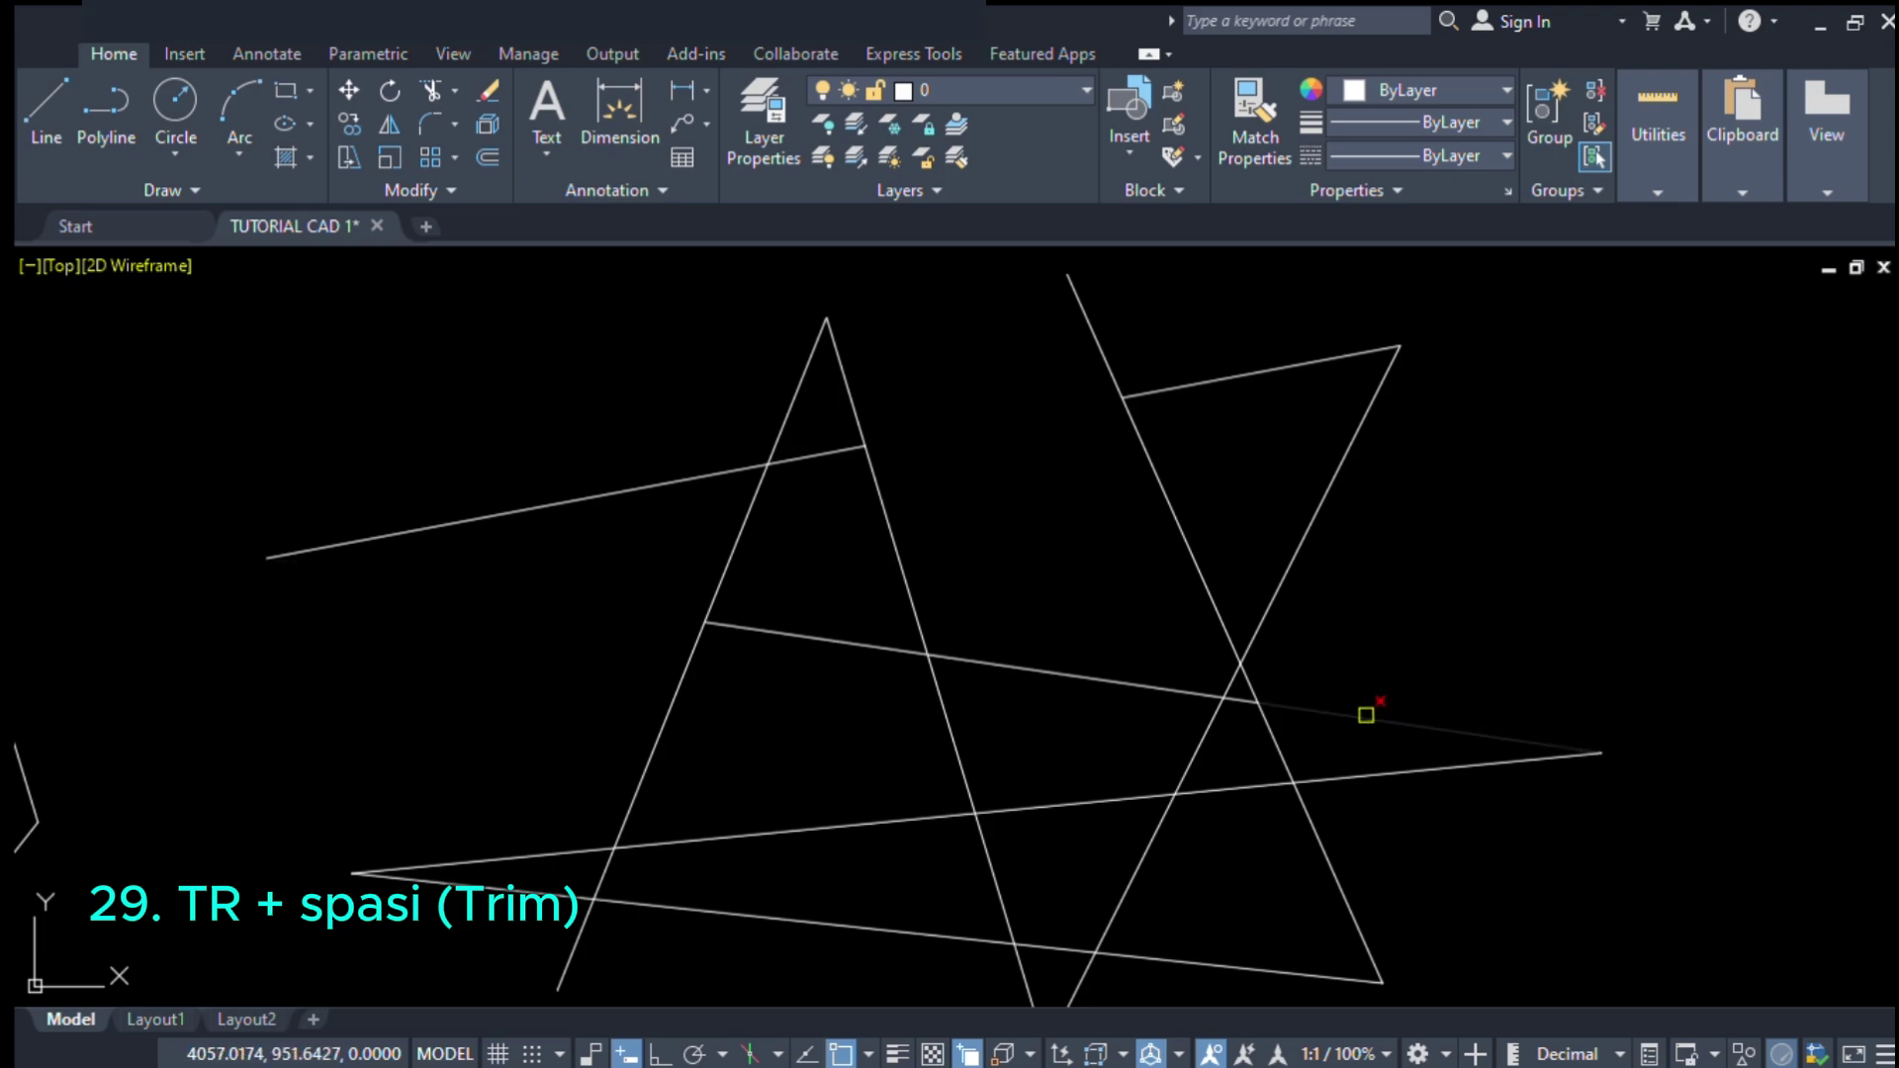
left_click(1367, 717)
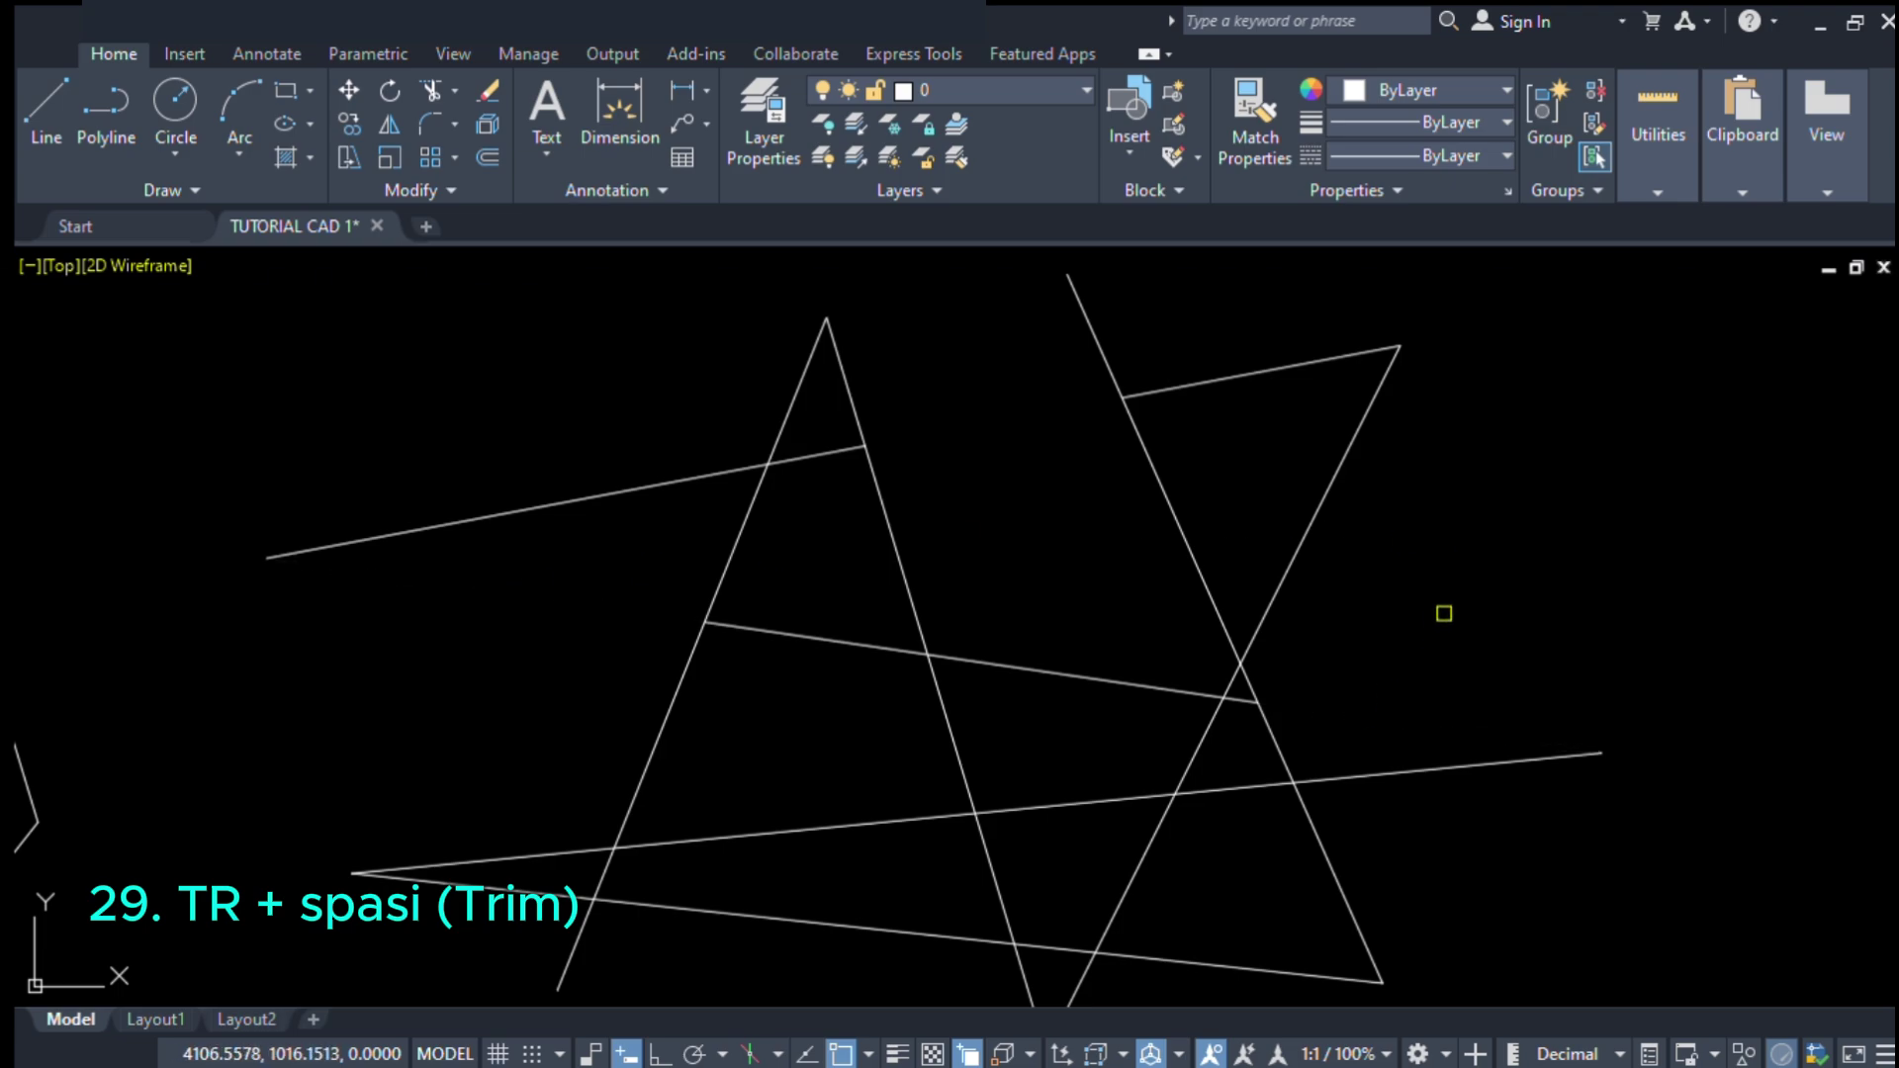
- Trim the bottom line between the two left diagonals and the lower long line between the two right diagonals
middle_click_drag(1428, 623, 1441, 426)
left_click(816, 727)
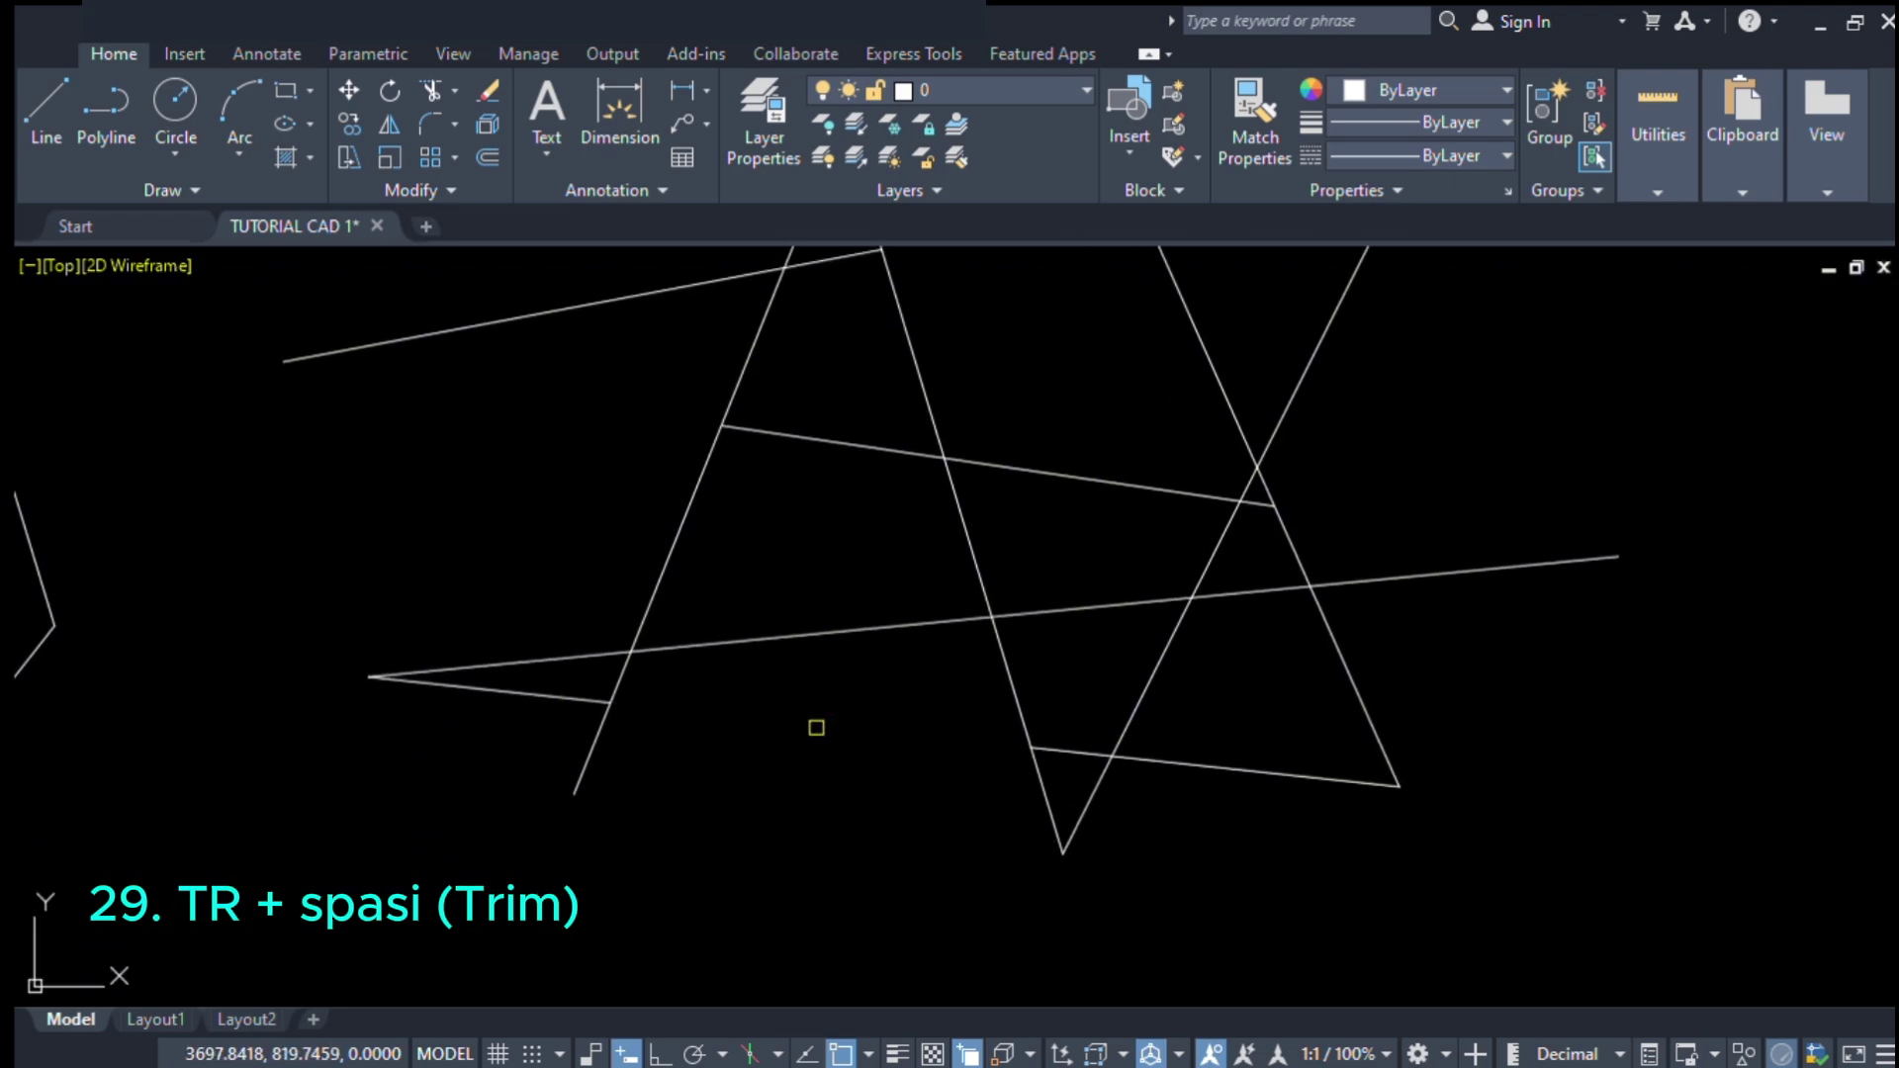
left_click(1259, 591)
scroll(1210, 749, "down", 3)
scroll(1188, 709, "up", 3)
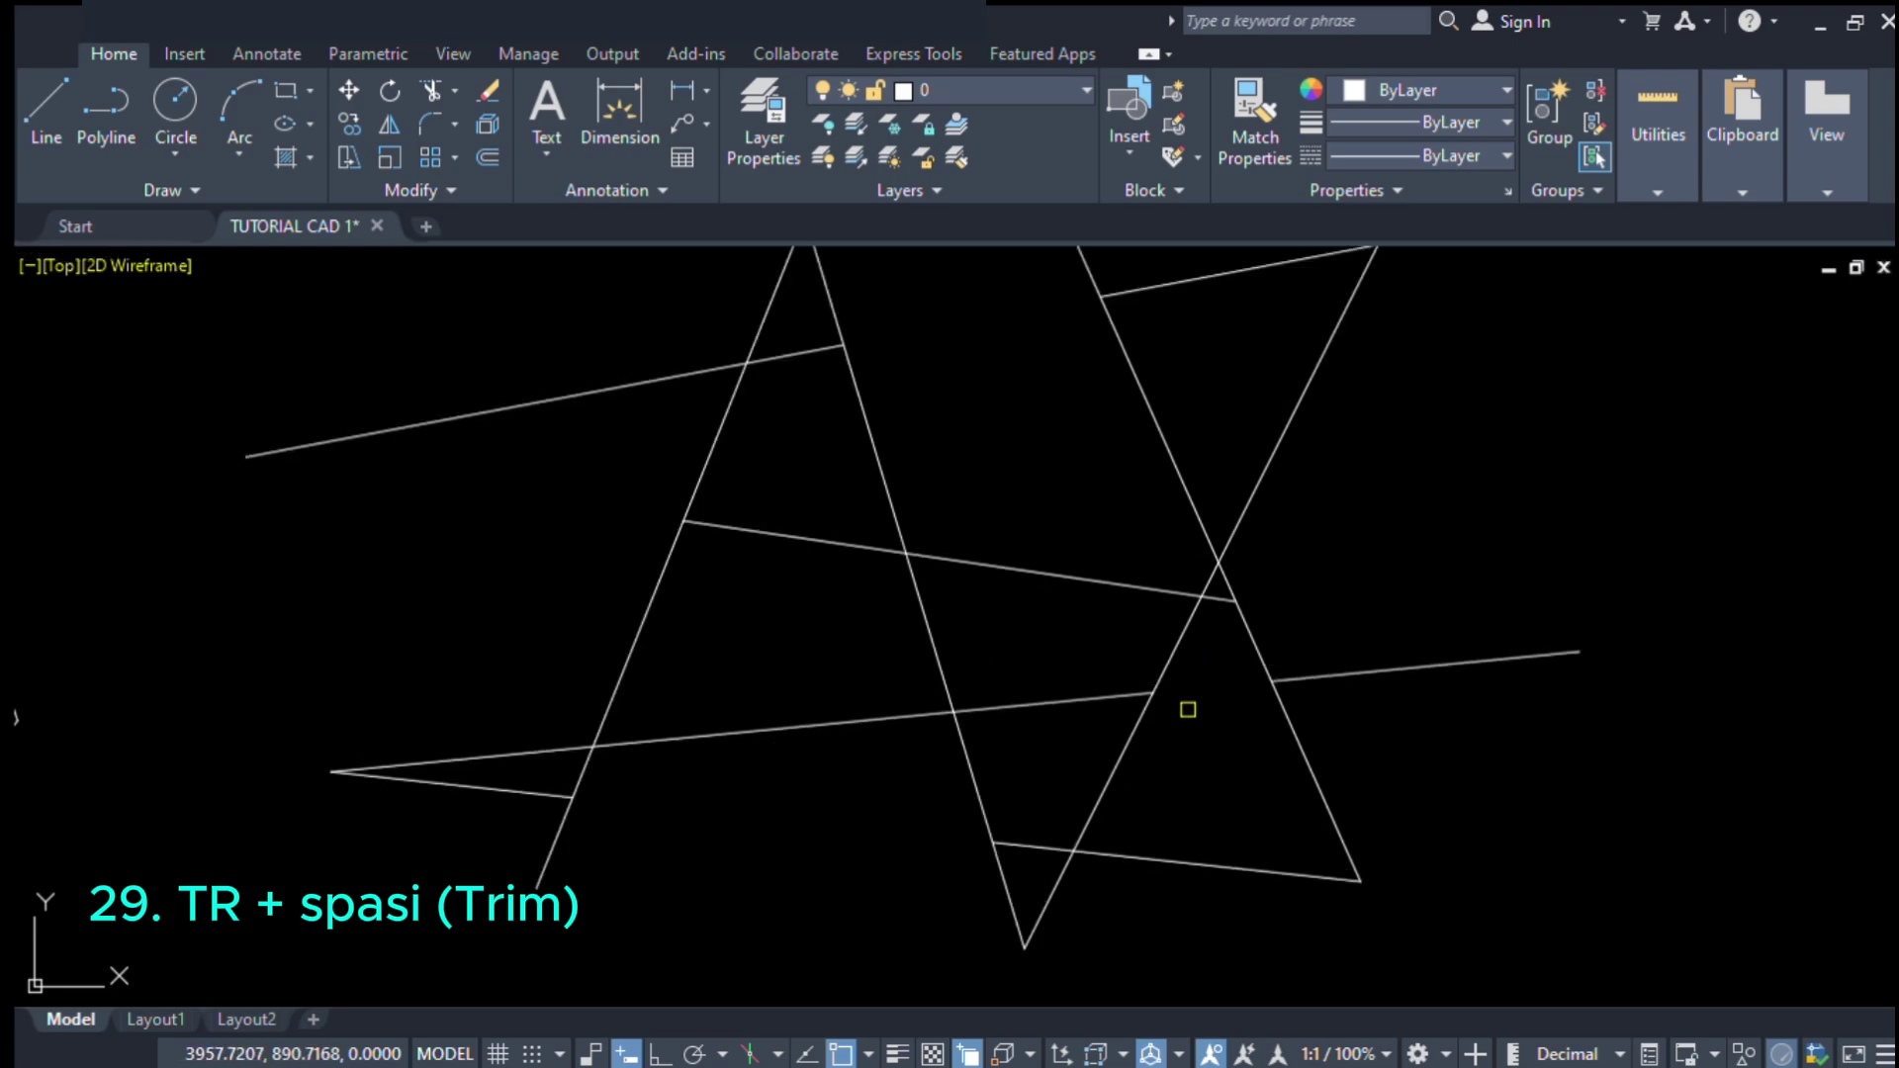
middle_click_drag(1223, 683, 1237, 745)
key("Escape")
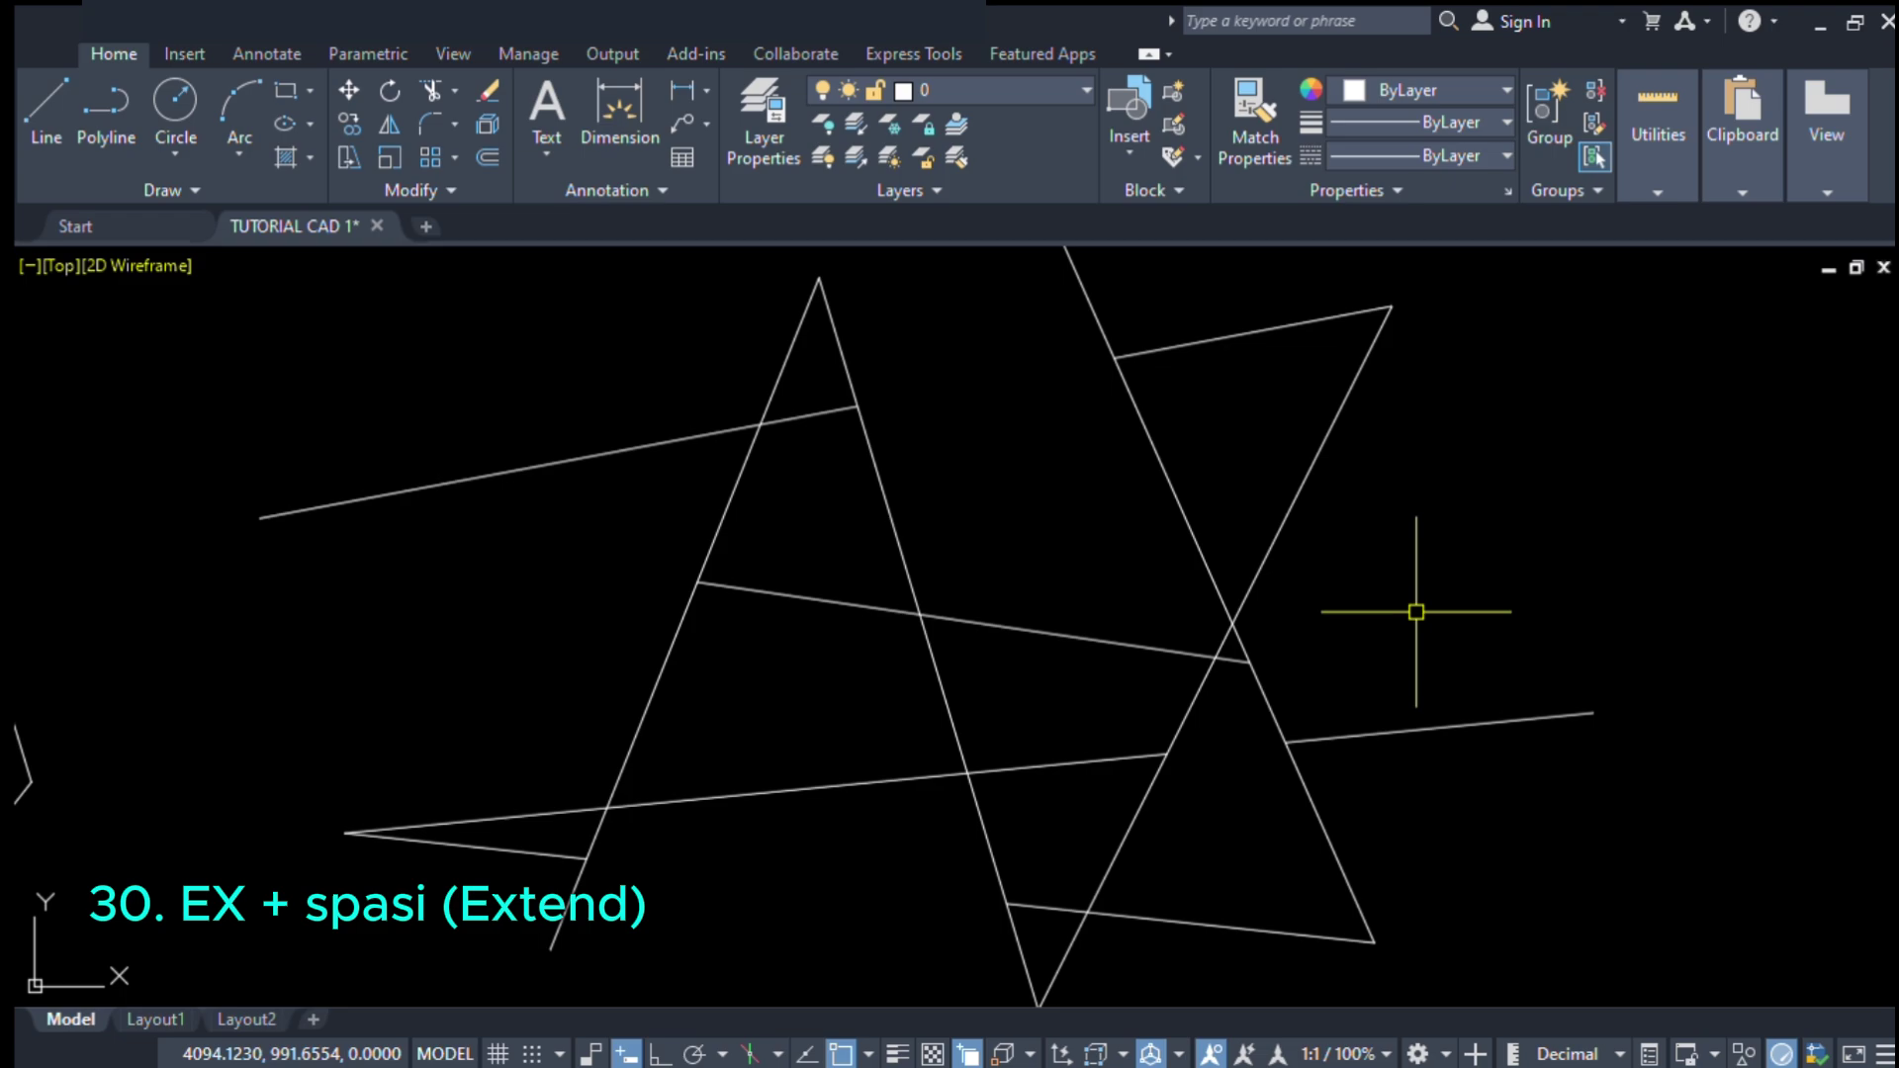
- Extend the upper right segment back across the gap to the second diagonal, and the upper line's left end to the boat outline
type("ex")
key("space")
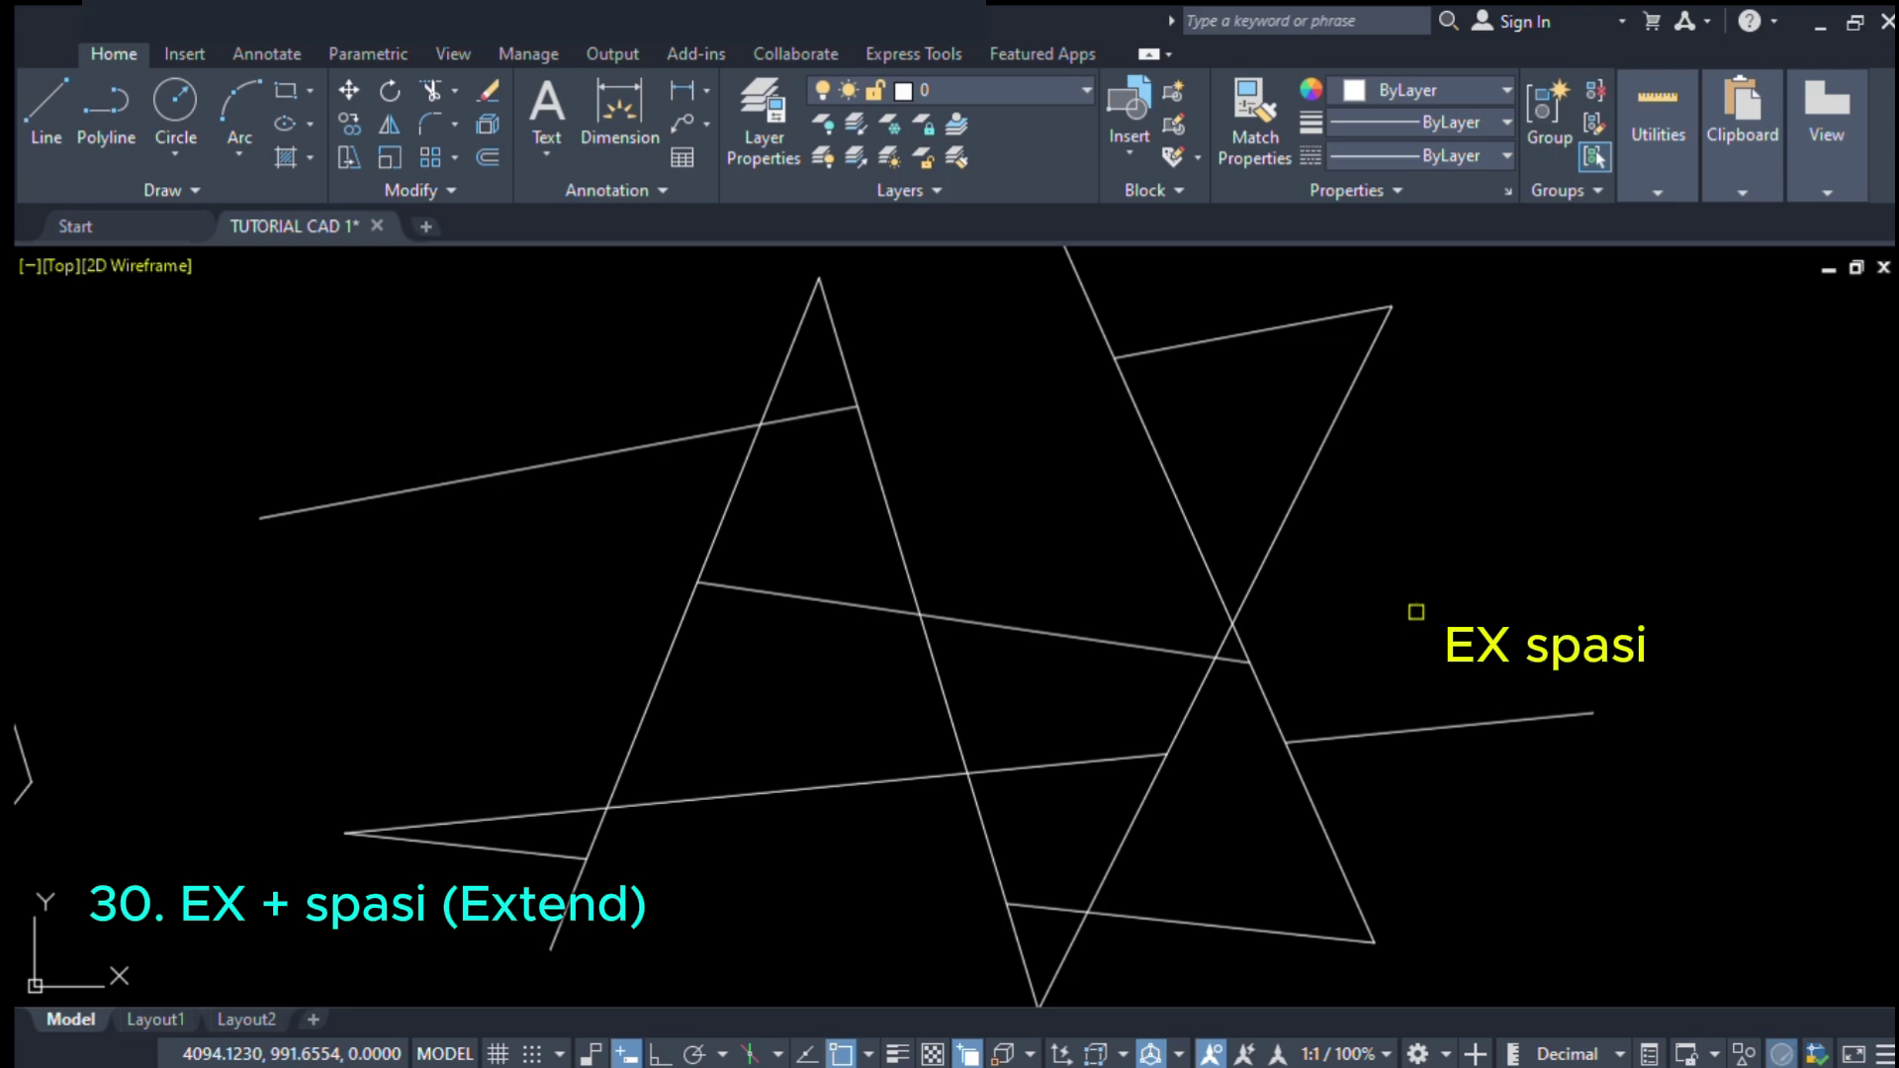
scroll(1409, 619, "down", 2)
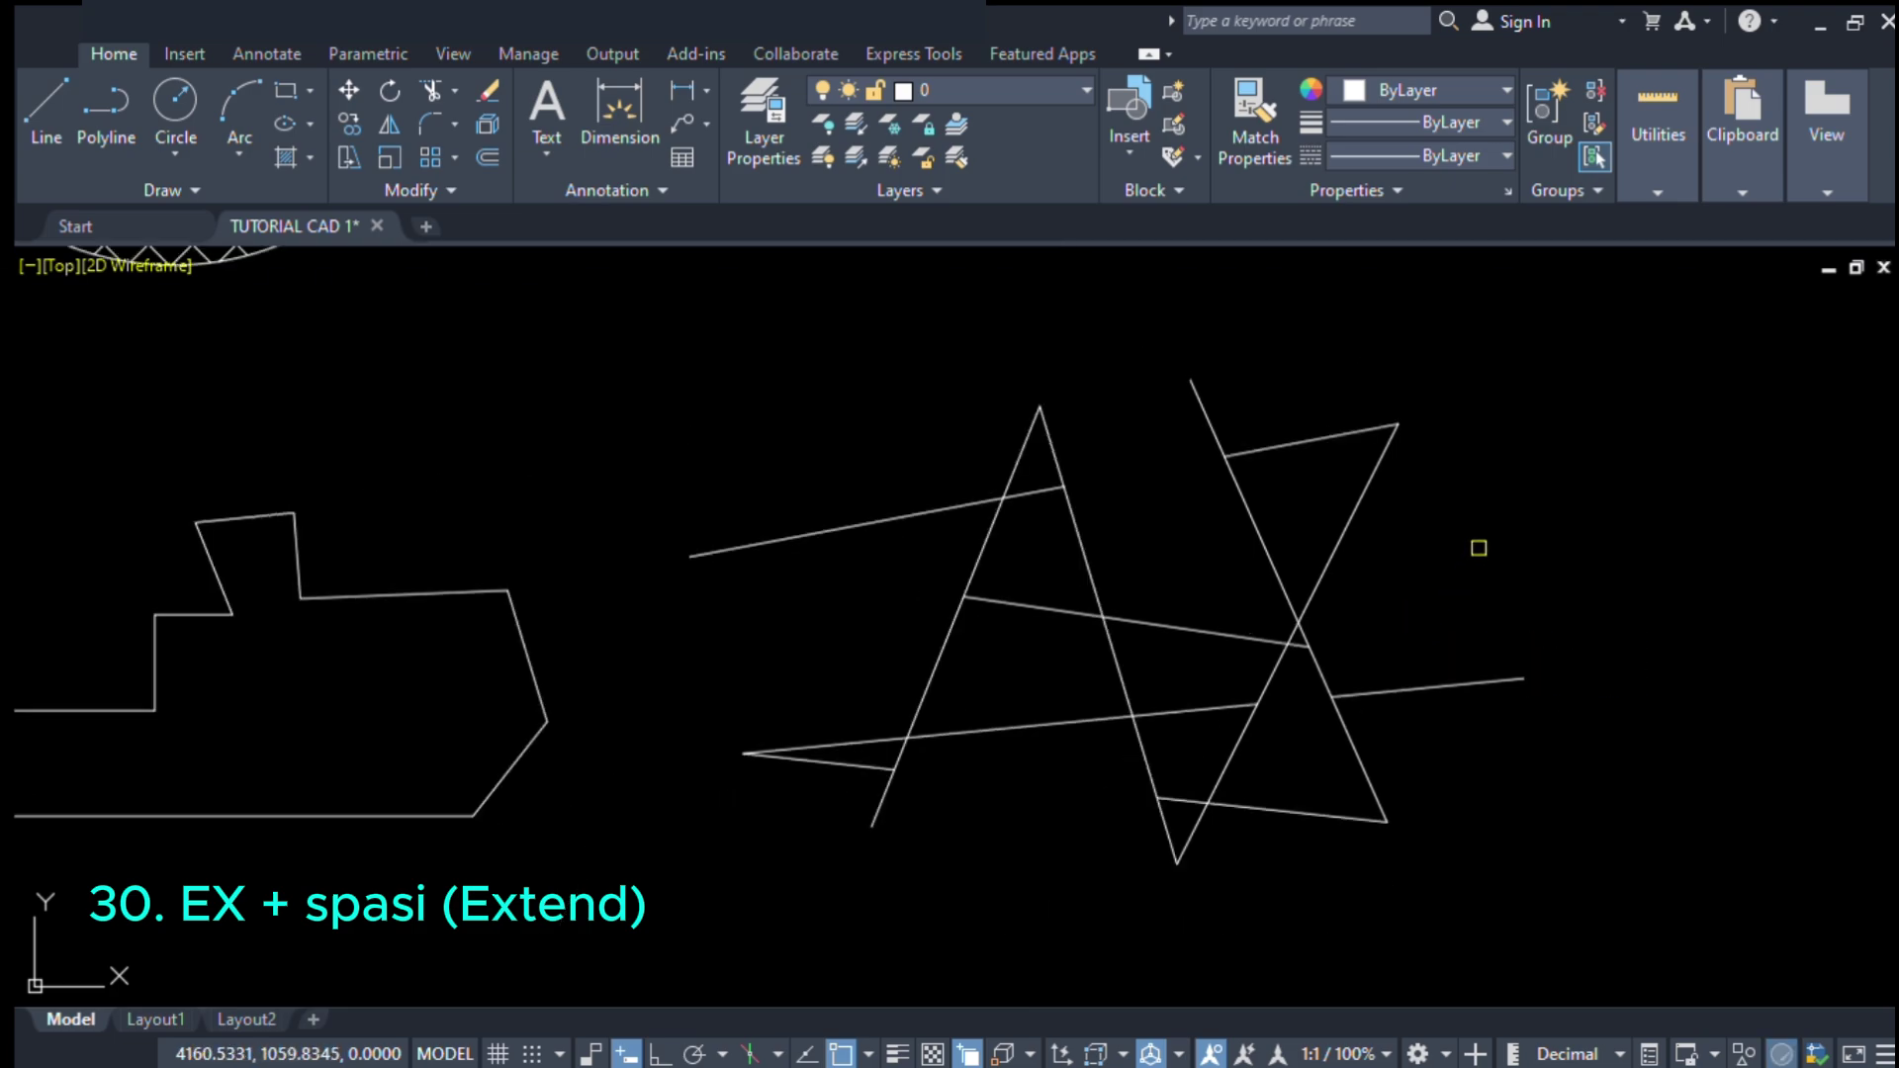
scroll(1339, 356, "up", 2)
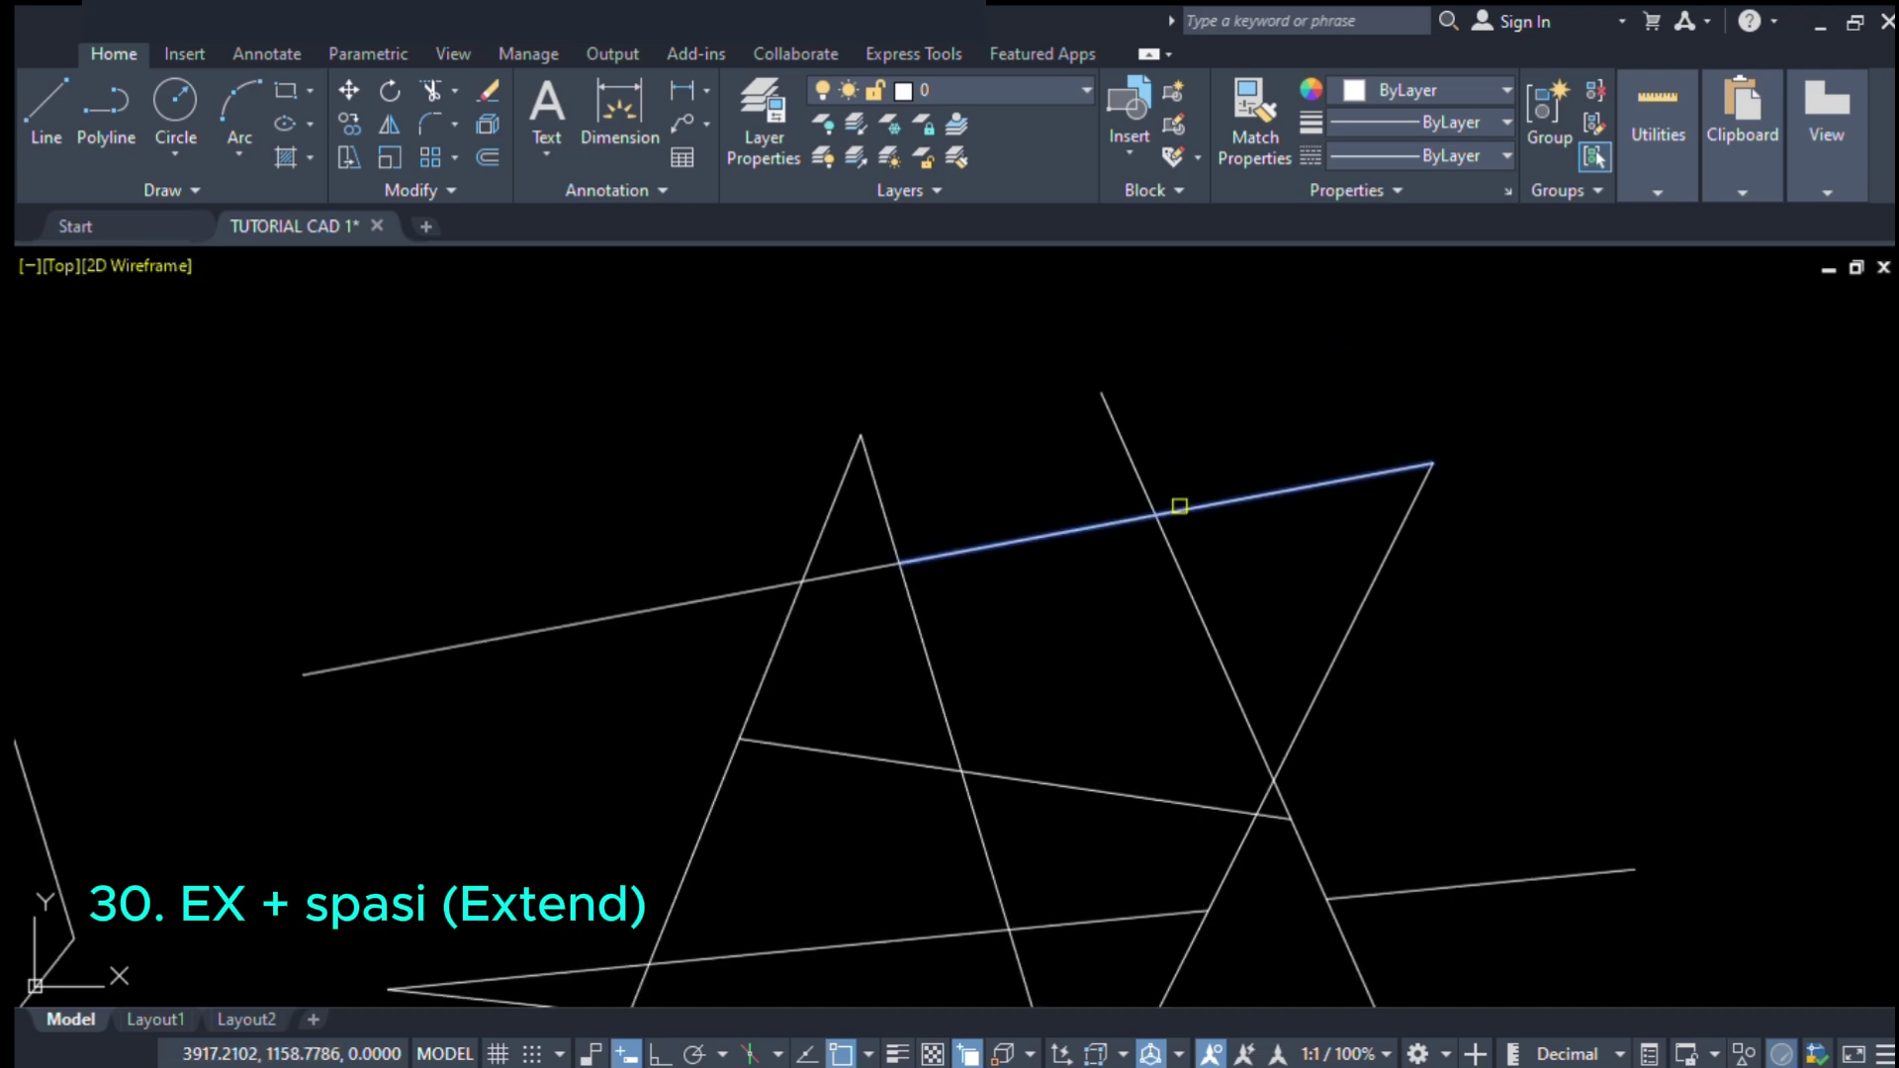
left_click(1179, 502)
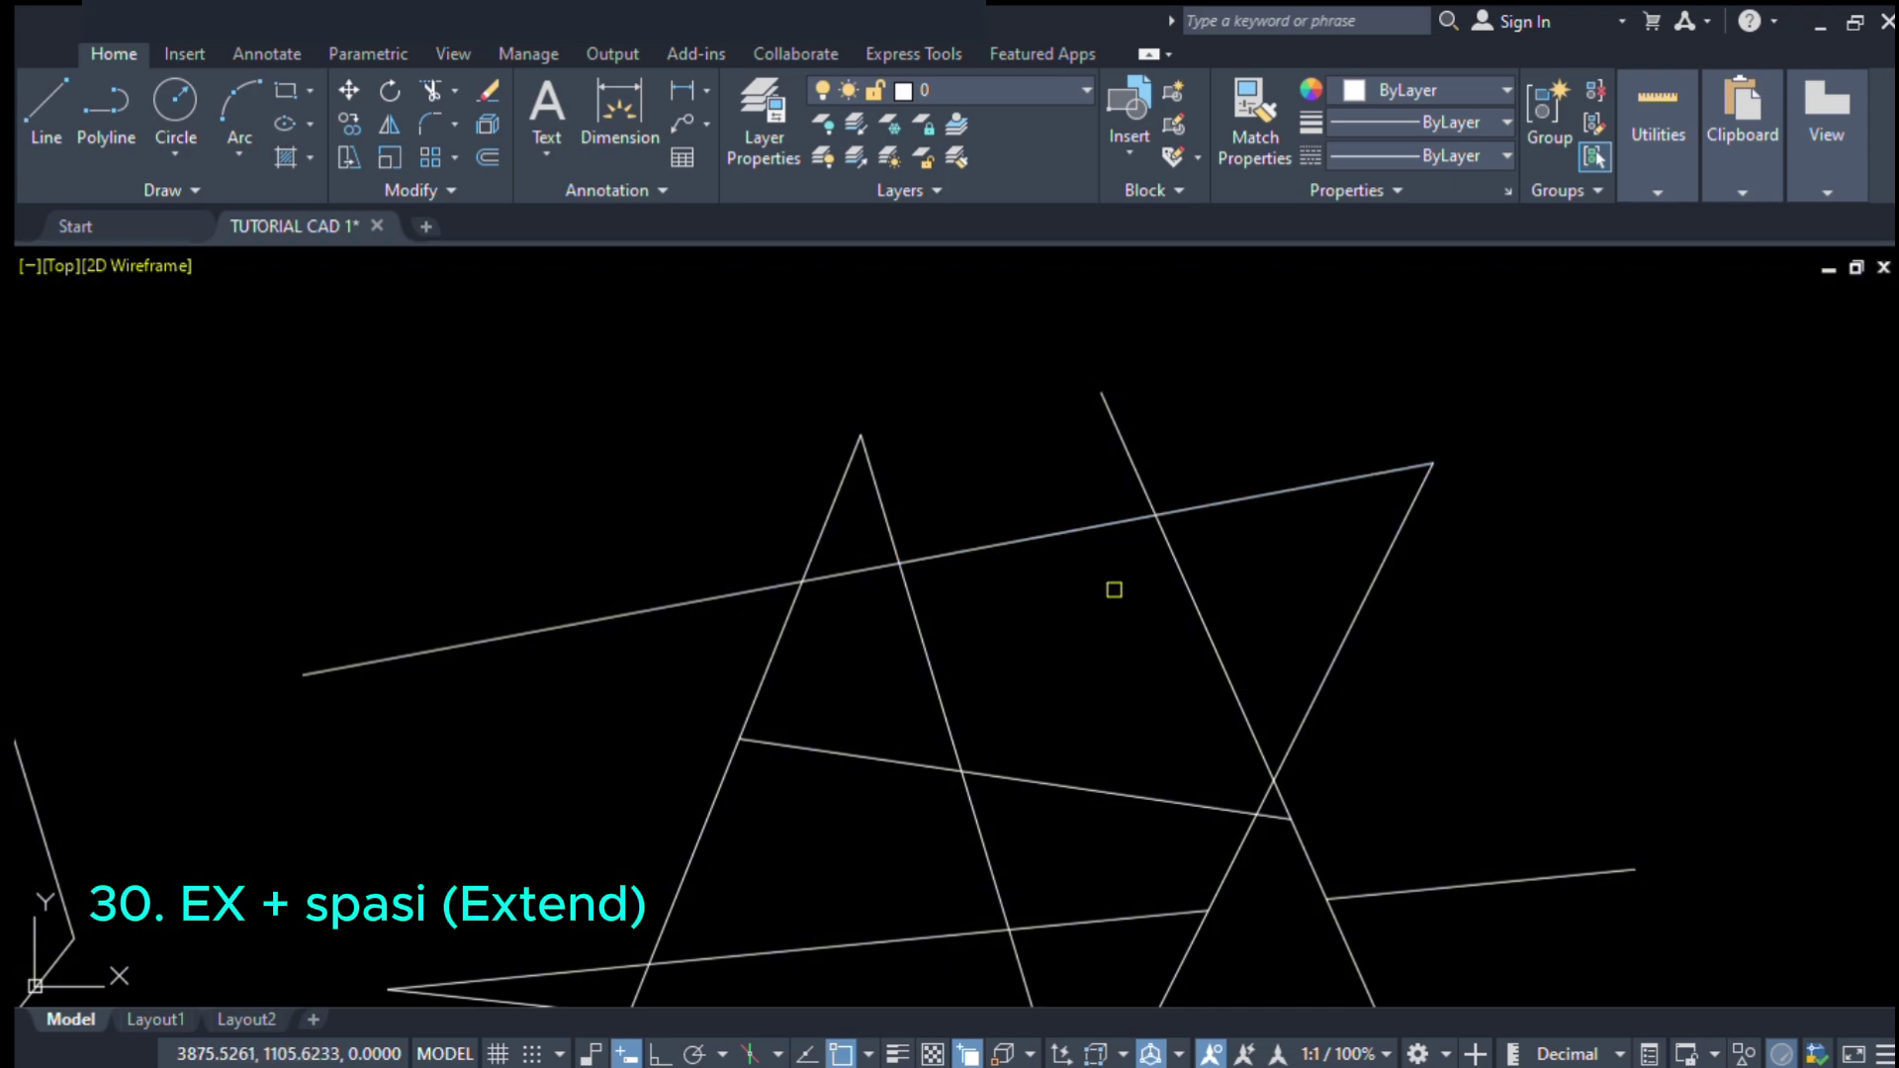
scroll(1176, 606, "down", 1)
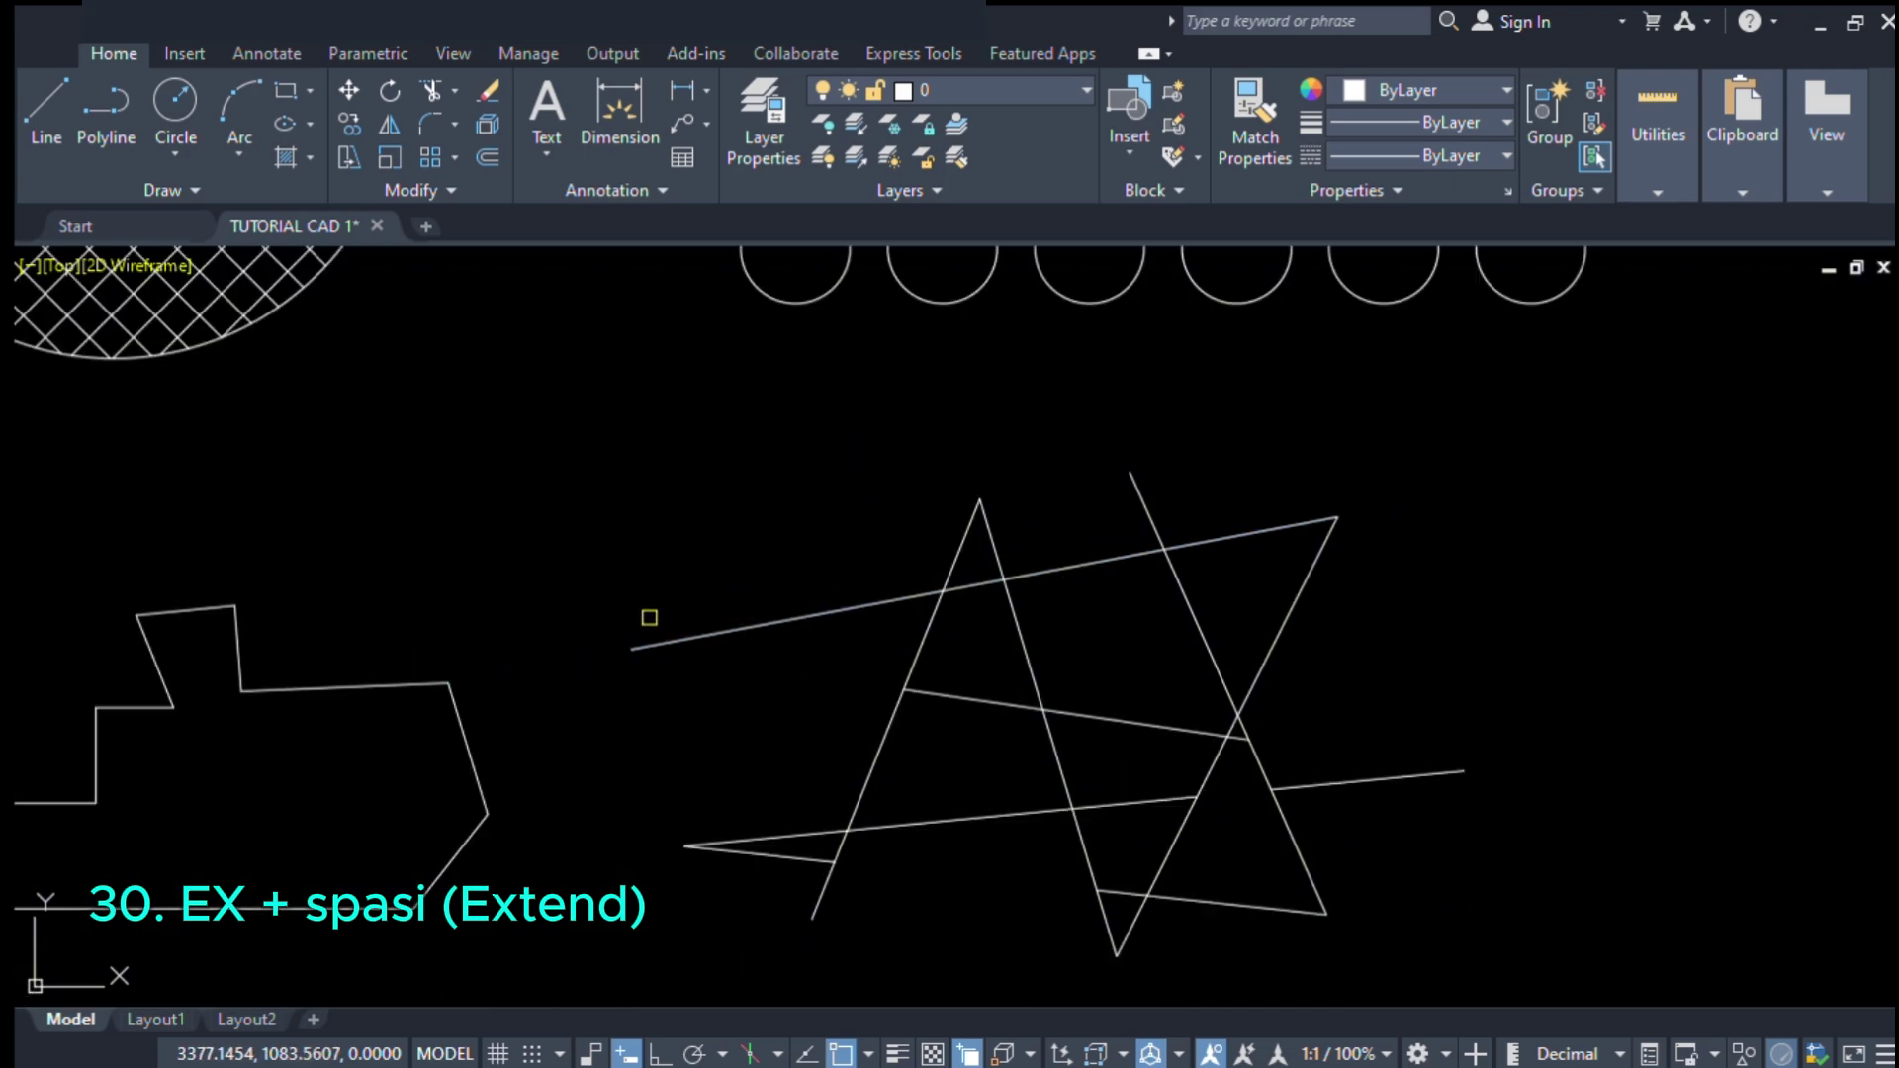
left_click(640, 643)
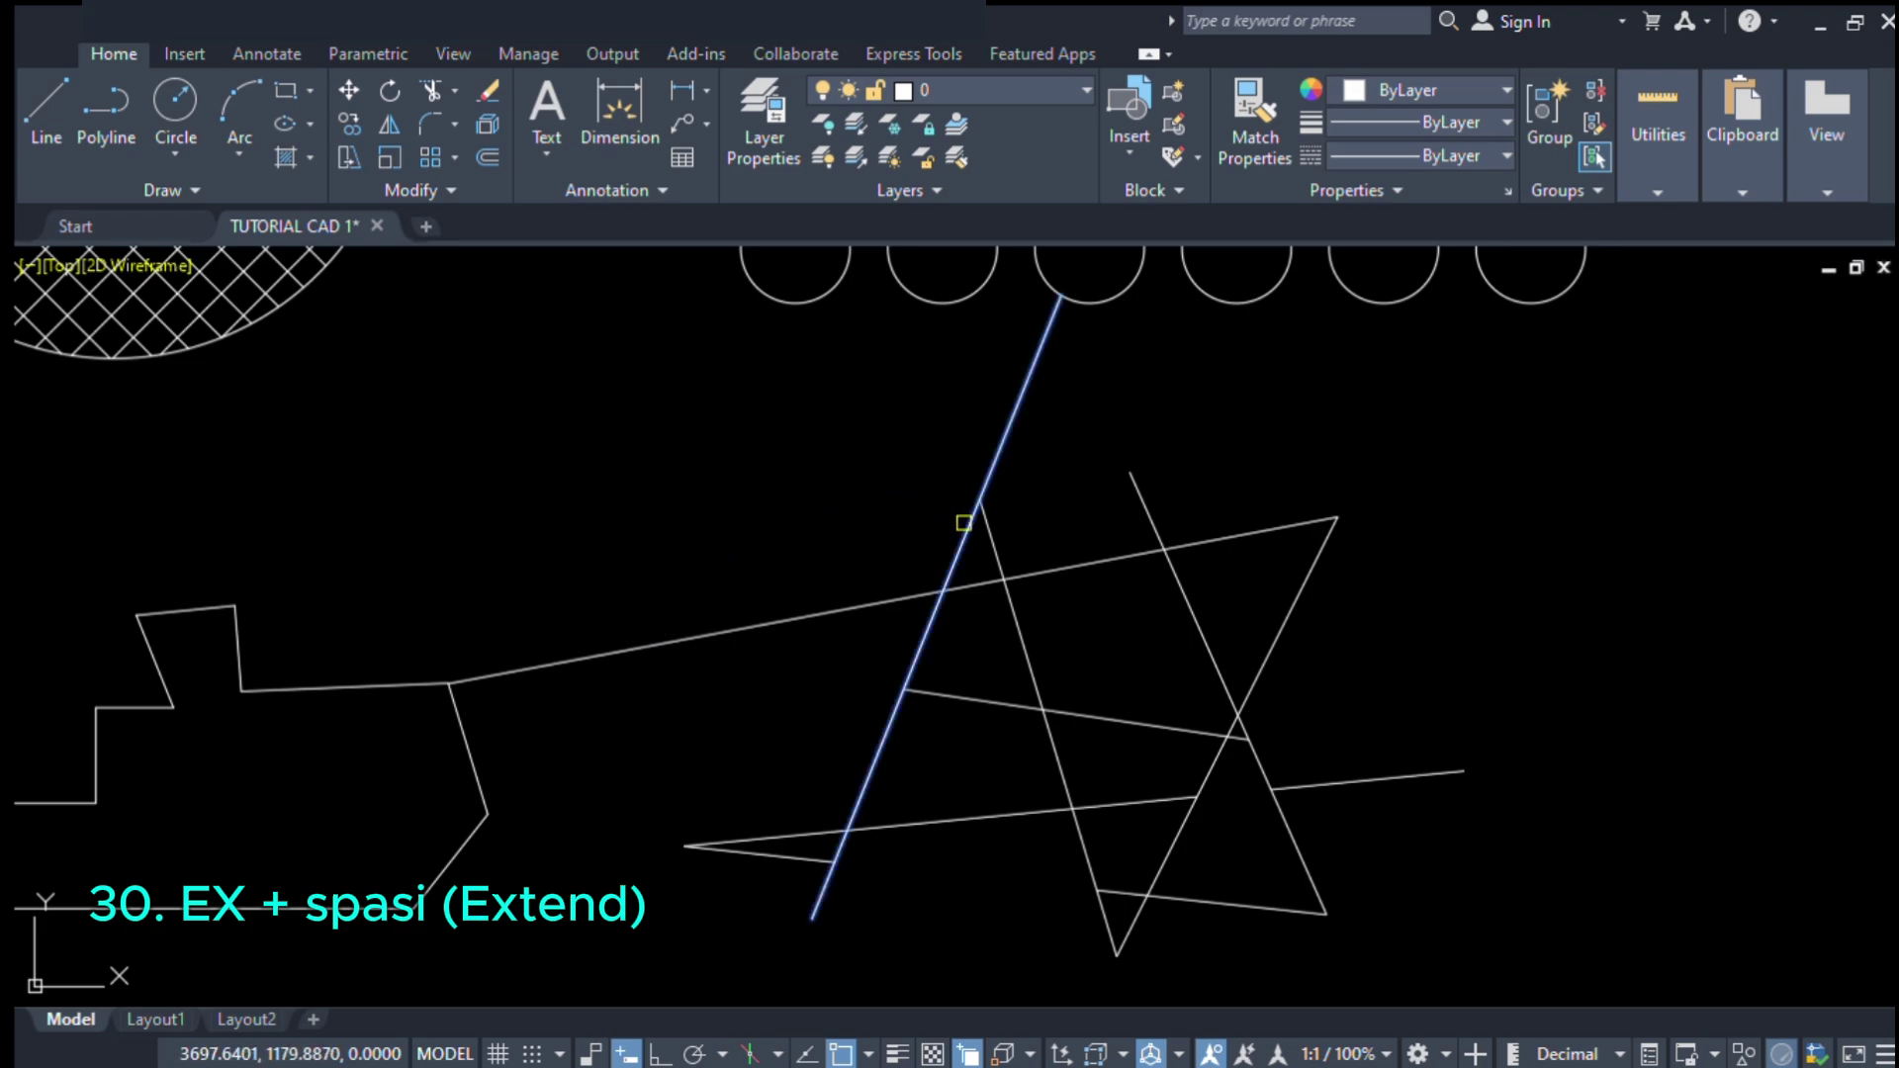
- Extend the first diagonal's upper end to the circle array and the rightmost descending diagonal's upper end to the first diagonal
left_click(963, 523)
middle_click_drag(1174, 403, 1114, 509)
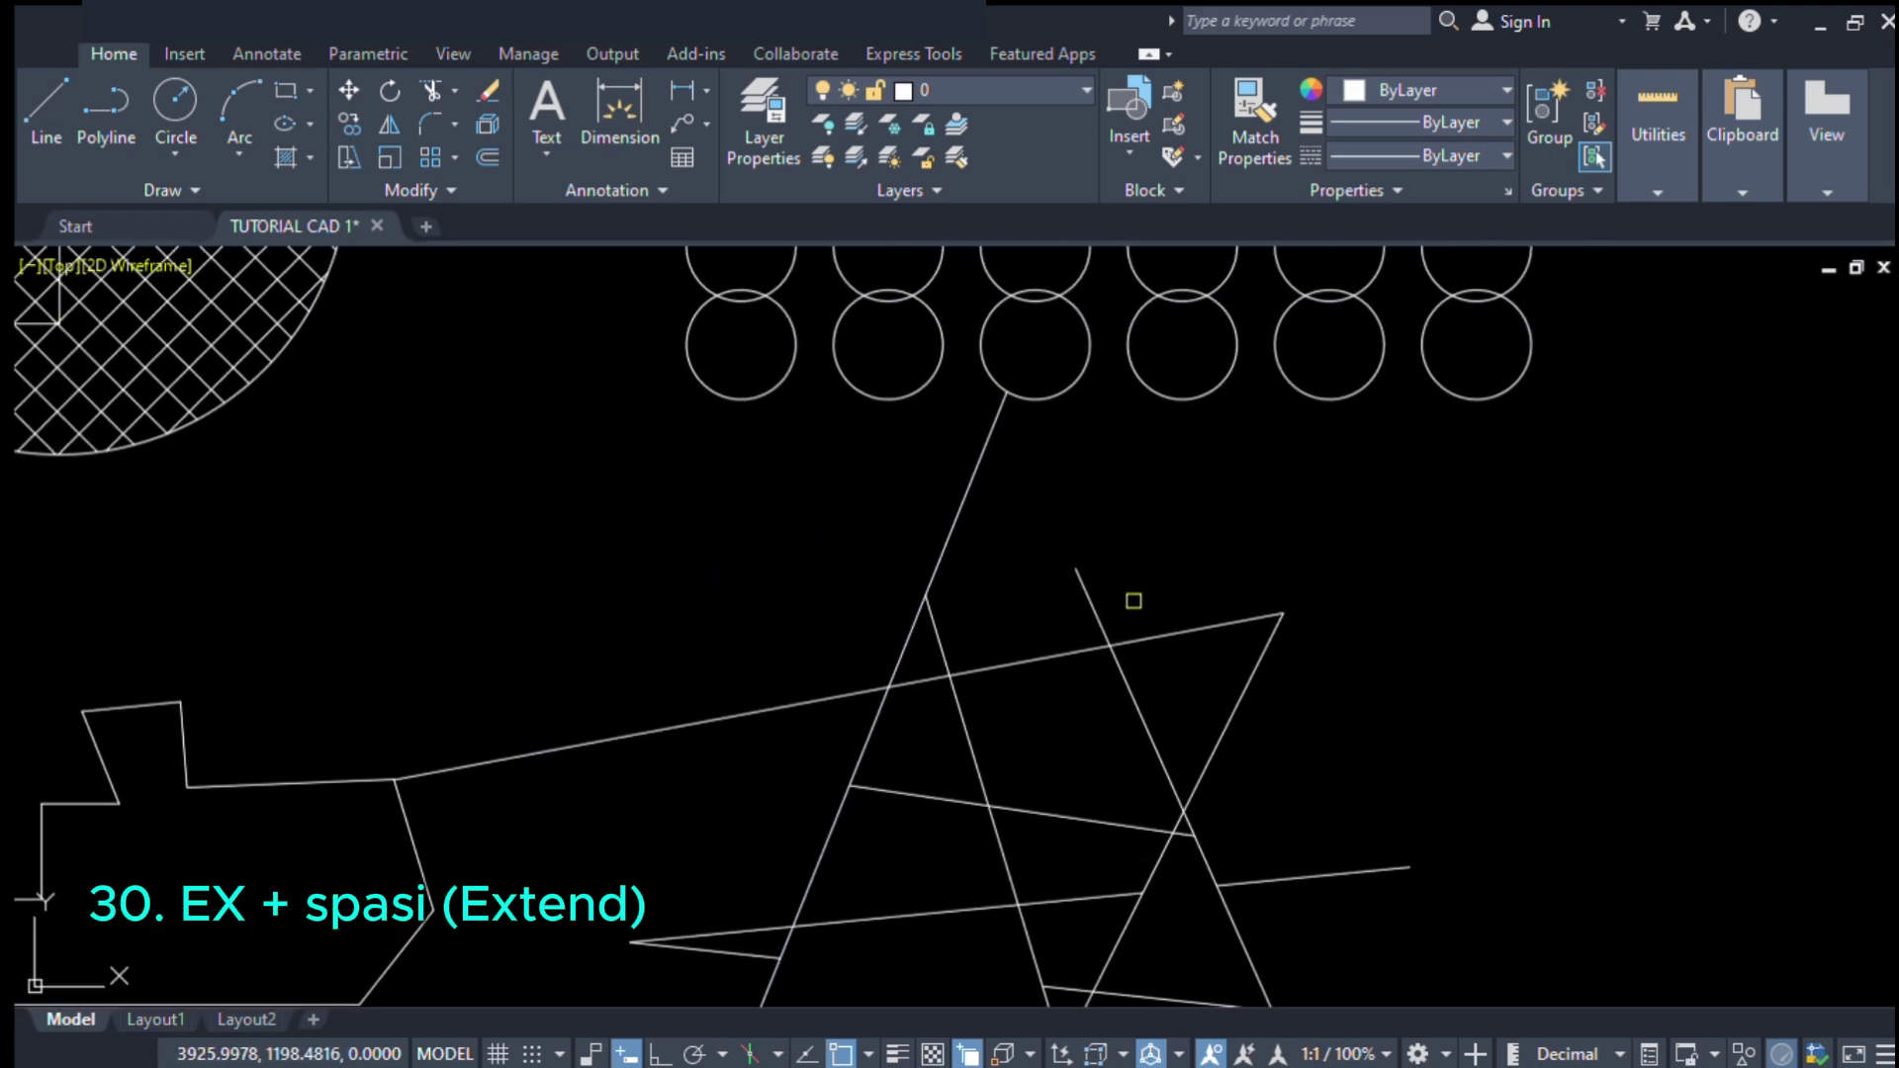
left_click(1084, 583)
scroll(1100, 447, "down", 2)
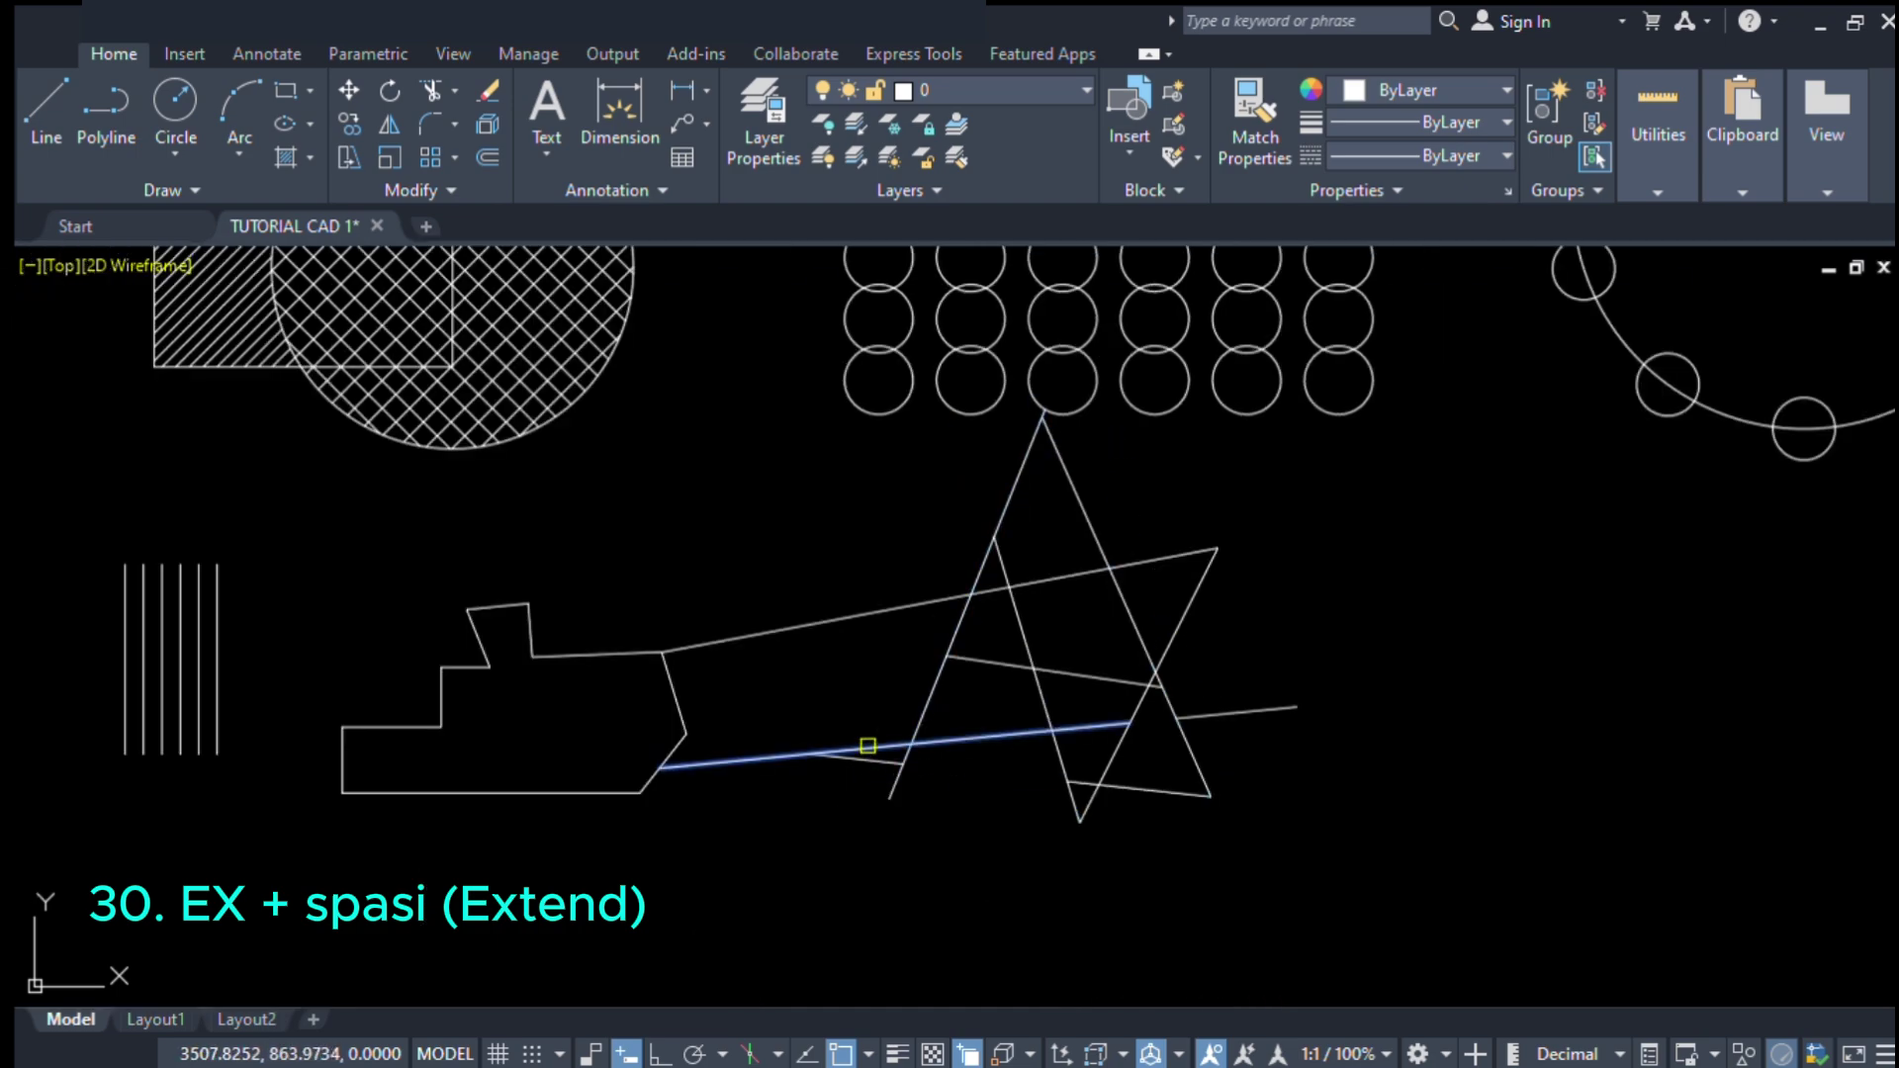
- Extend the two lower lines to the boat outline, closing the bottom line's gap, and the middle line's left end to the upper line
left_click(868, 746)
left_click(862, 758)
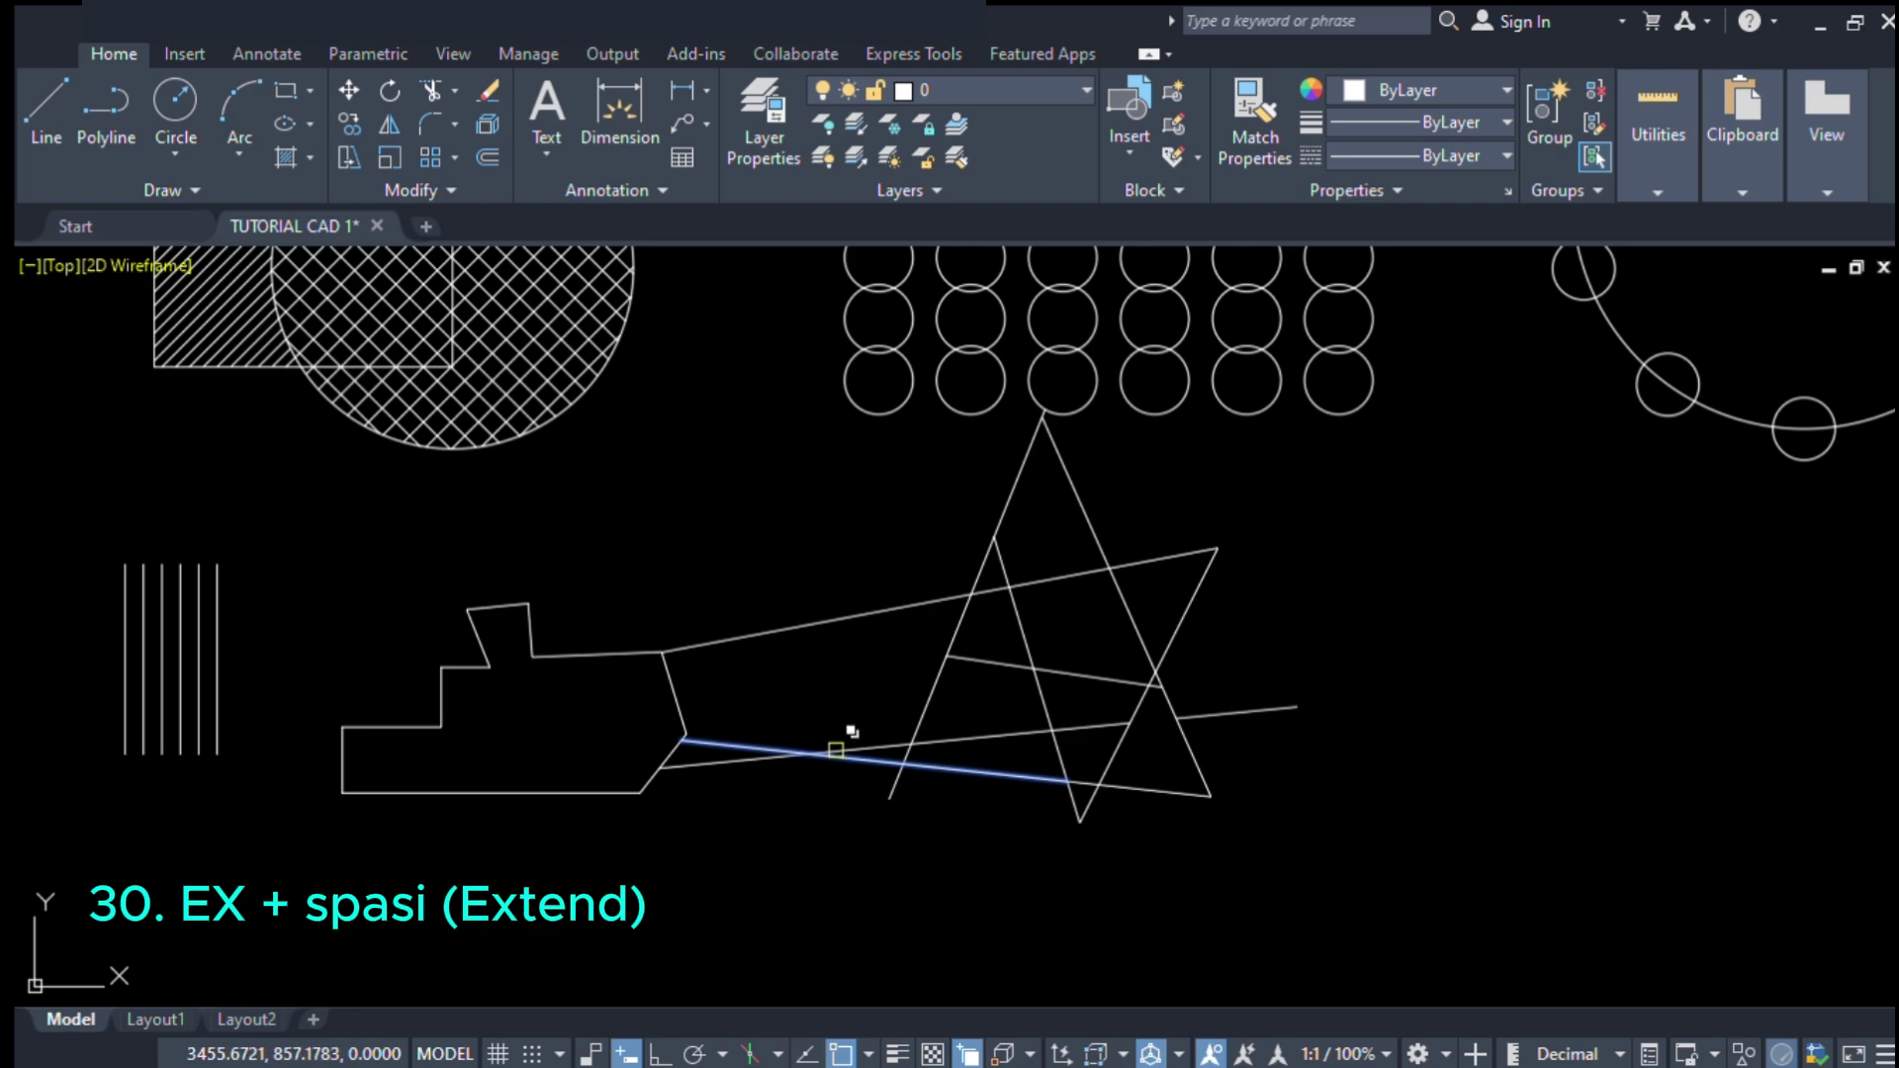
left_click(836, 751)
left_click(961, 659)
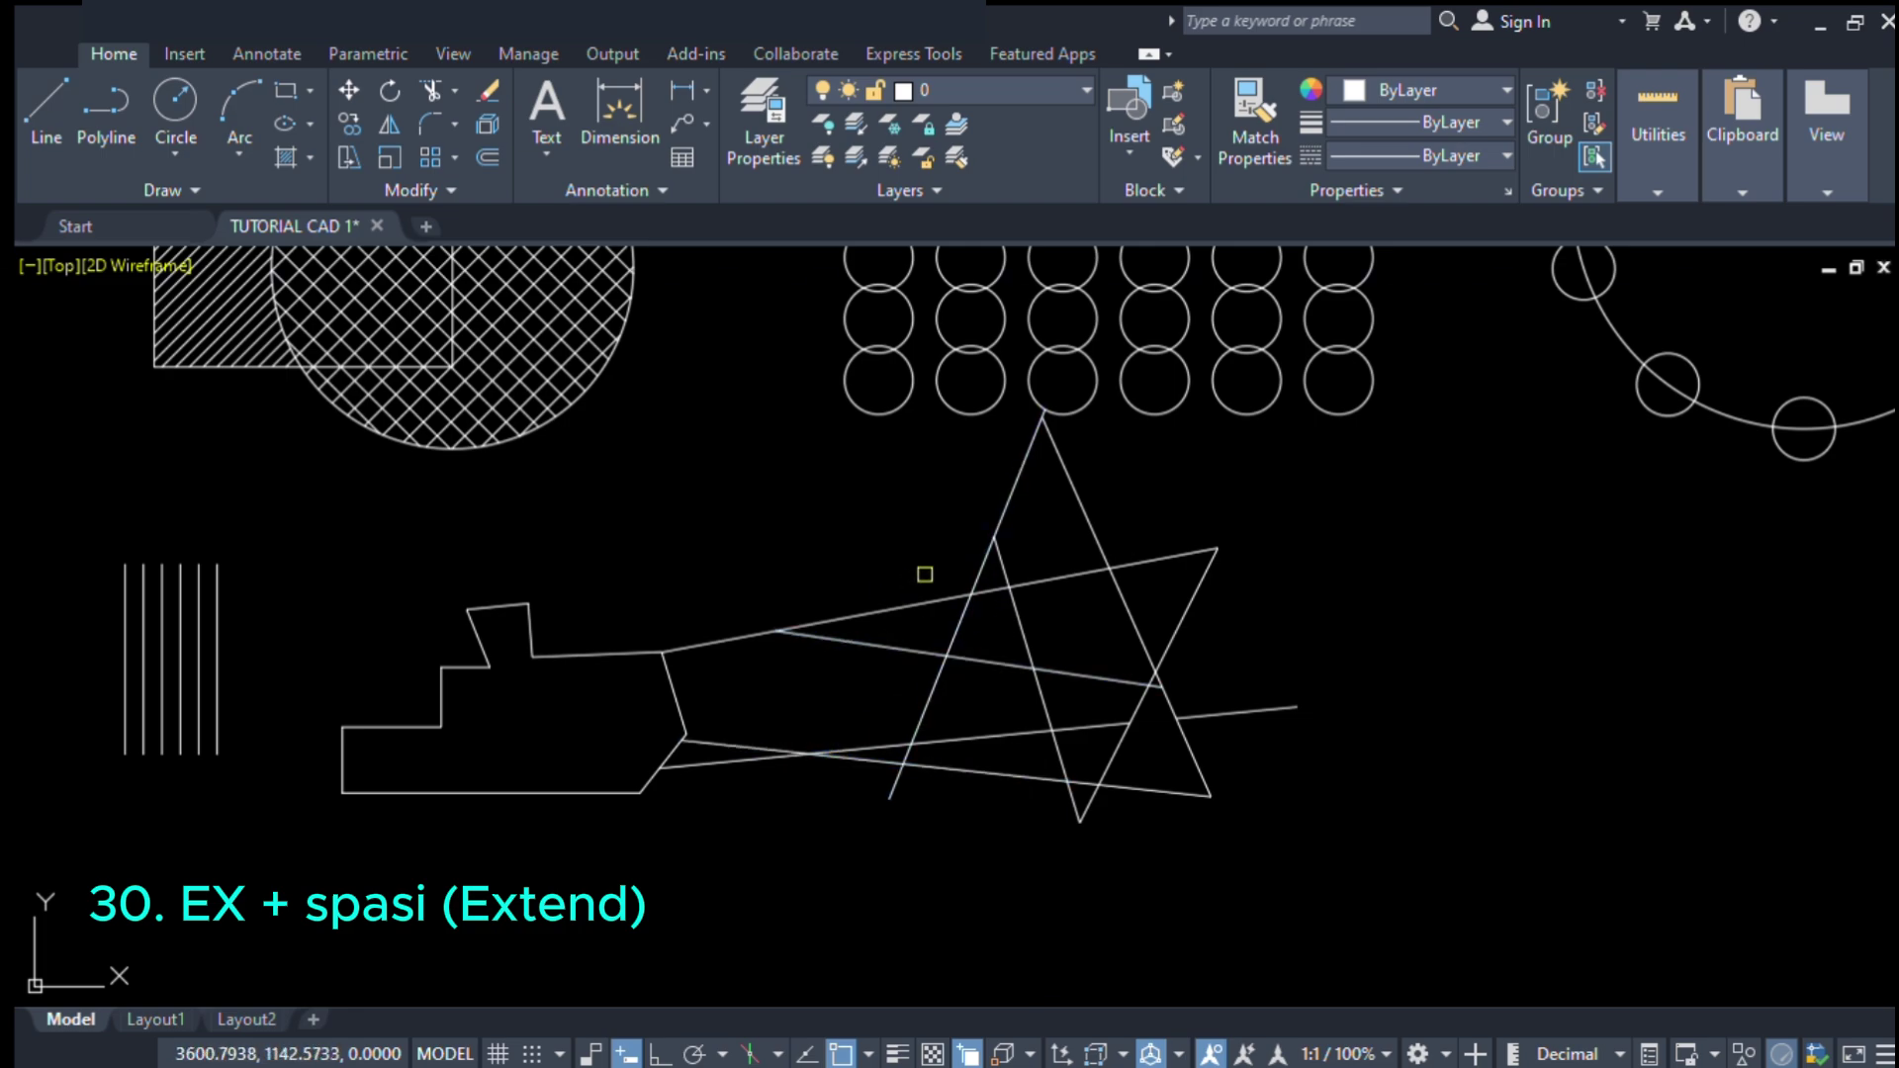
scroll(925, 574, "up", 3)
scroll(1080, 487, "down", 1)
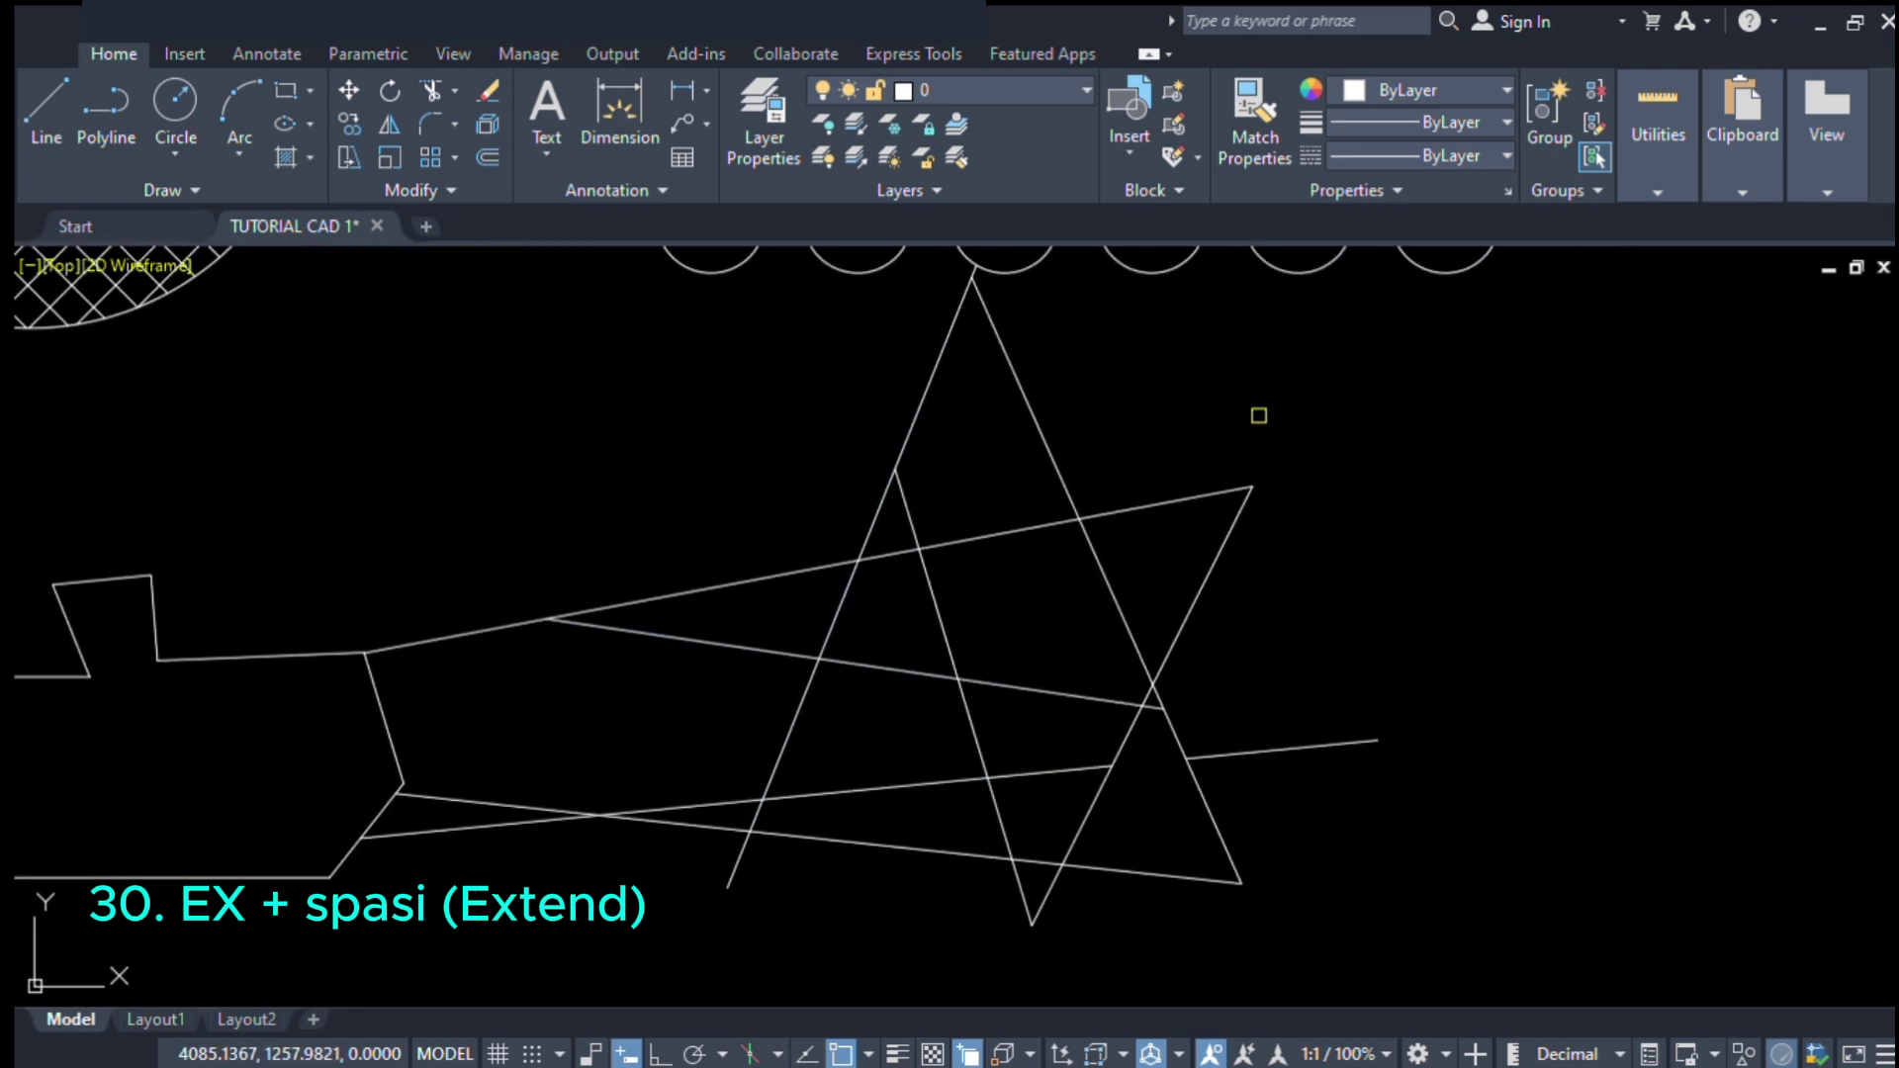
key("Escape")
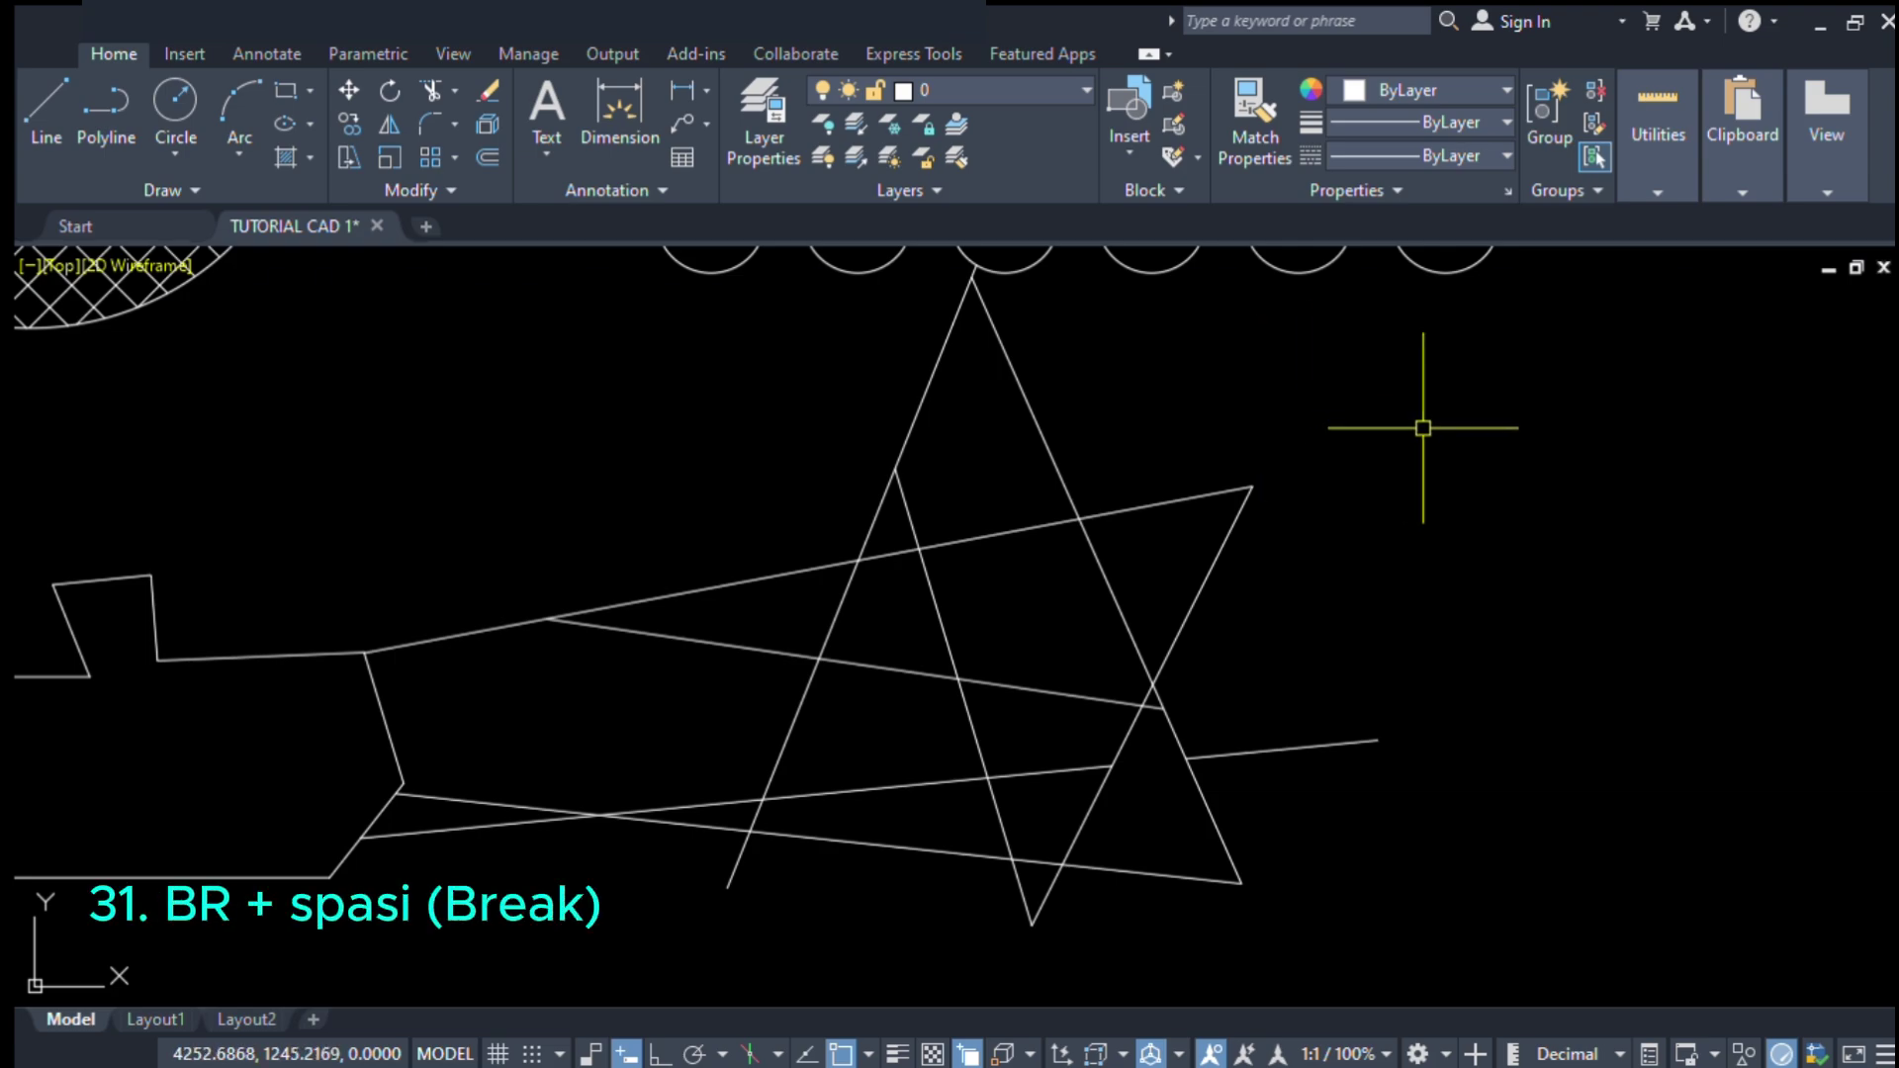
- Break the upper line from a point left of the first diagonal to its intersection with that diagonal
type("br")
key("space")
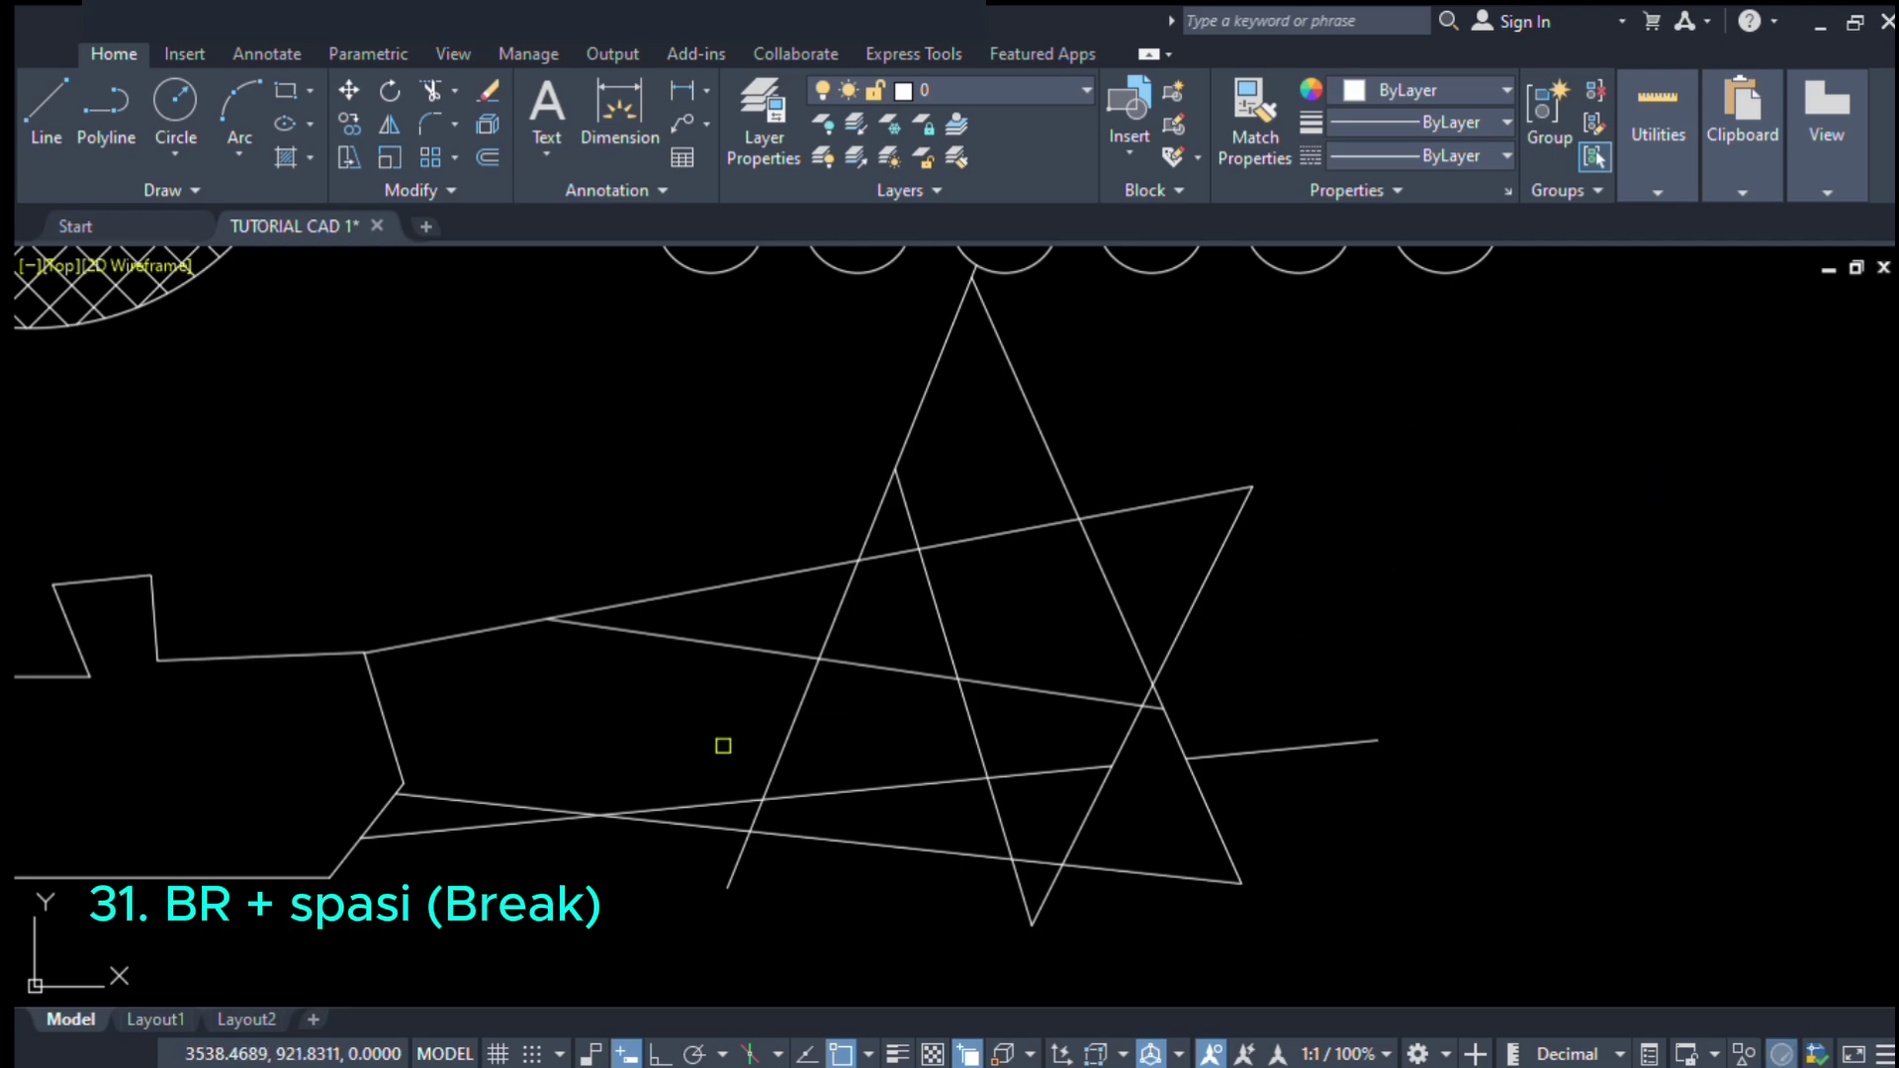
scroll(577, 728, "up", 2)
middle_click_drag(576, 728, 609, 829)
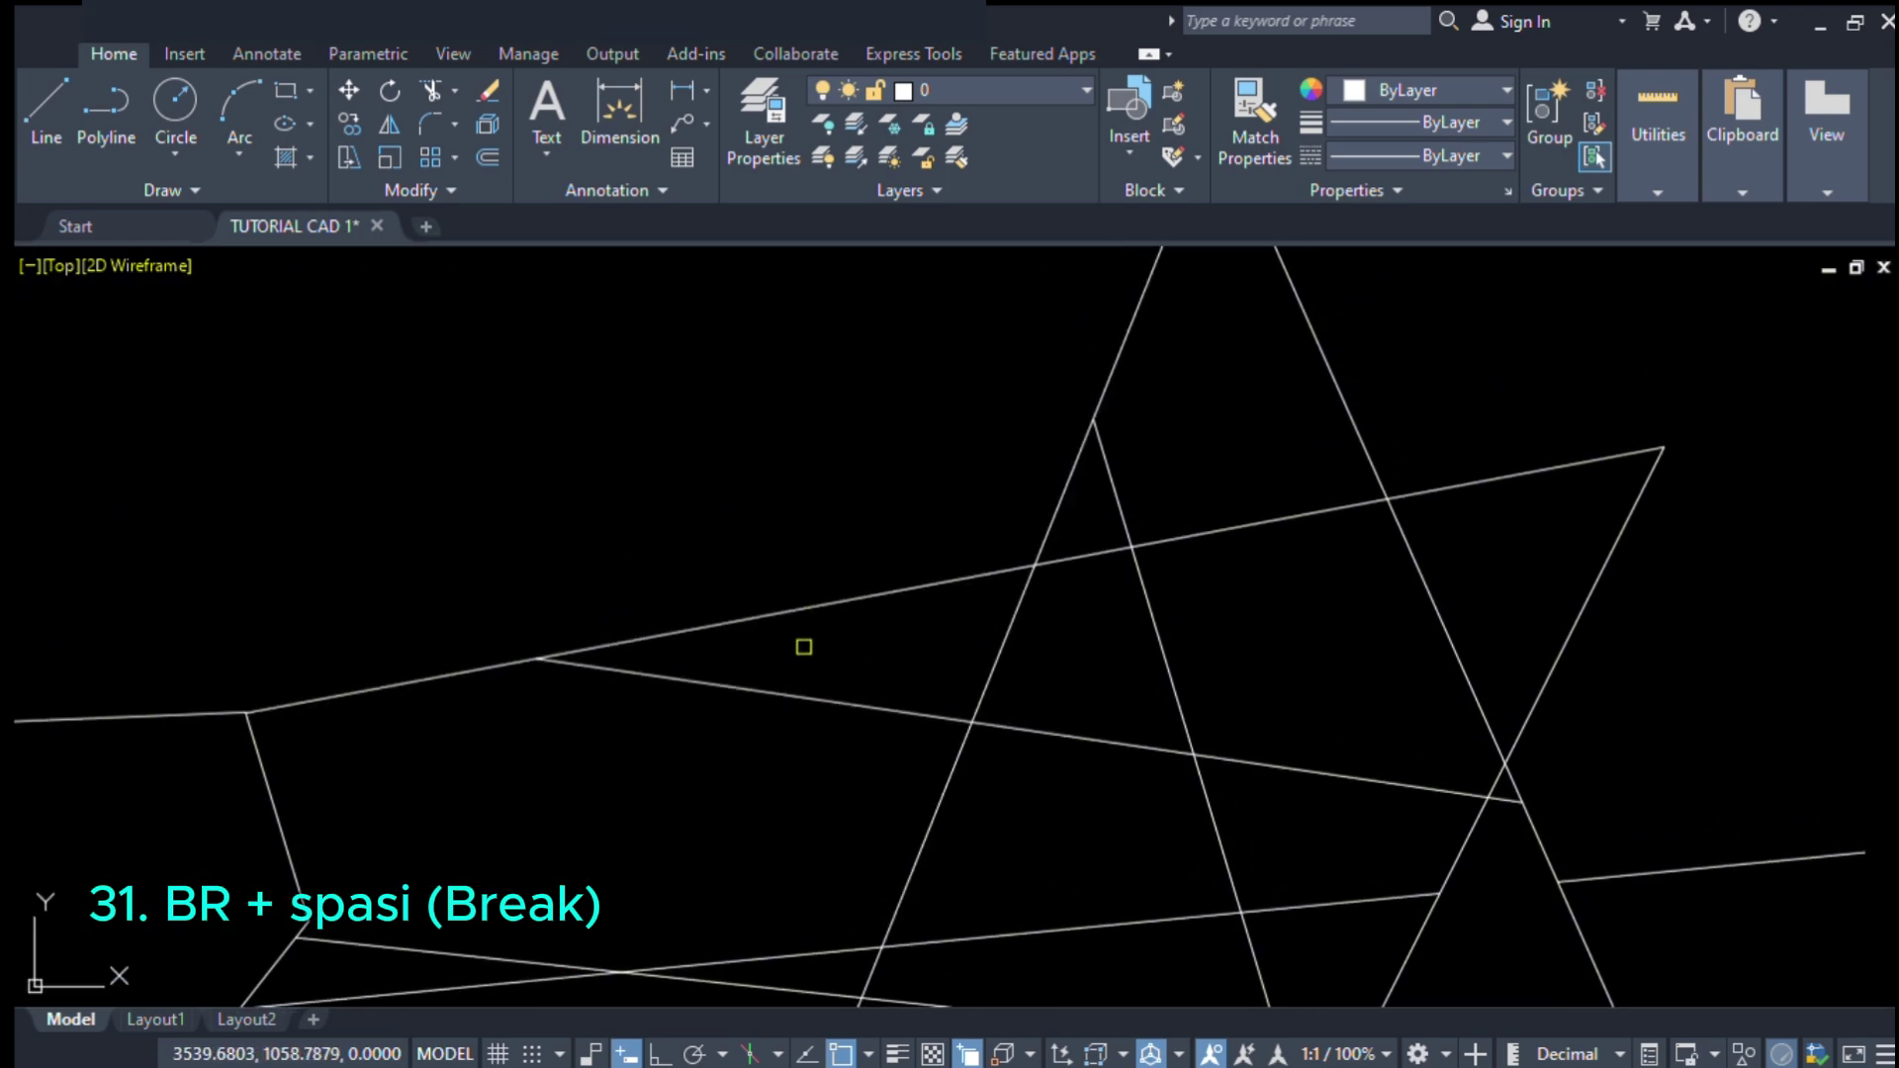
scroll(784, 644, "up", 2)
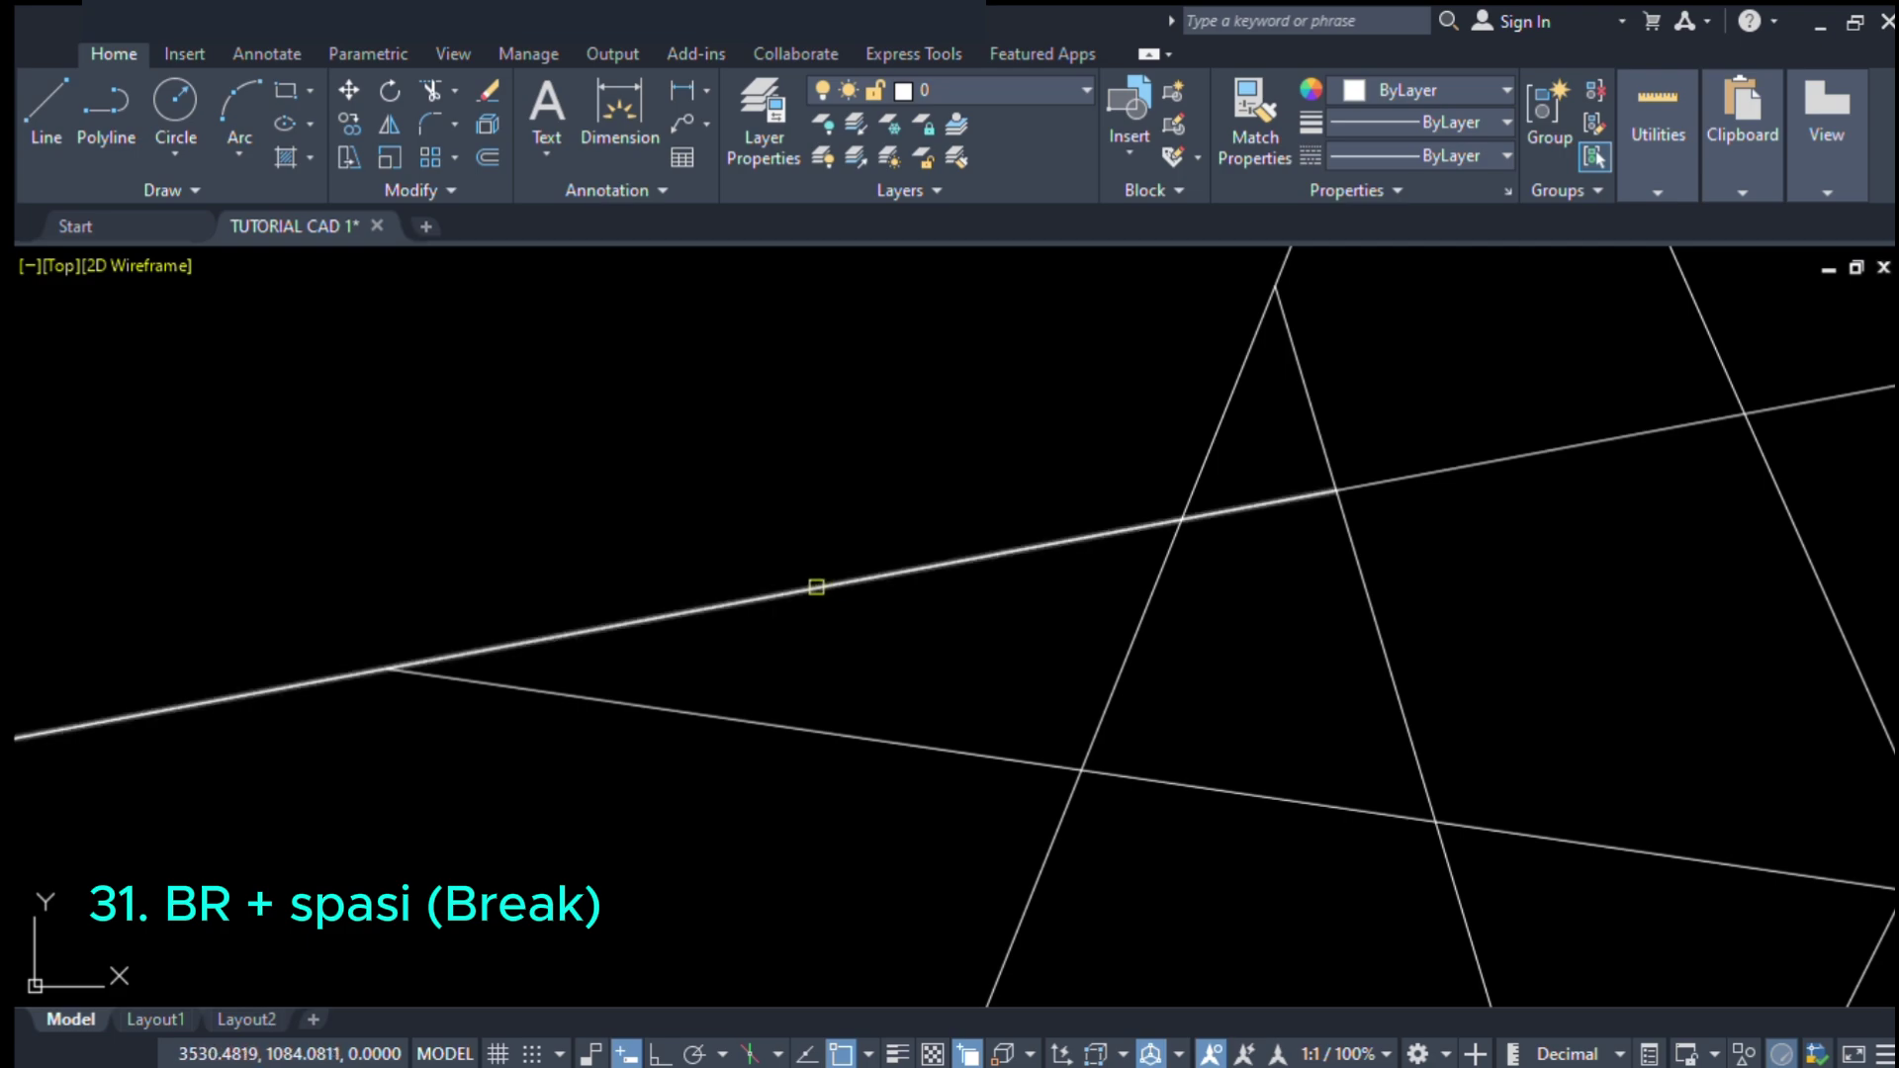
left_click(815, 586)
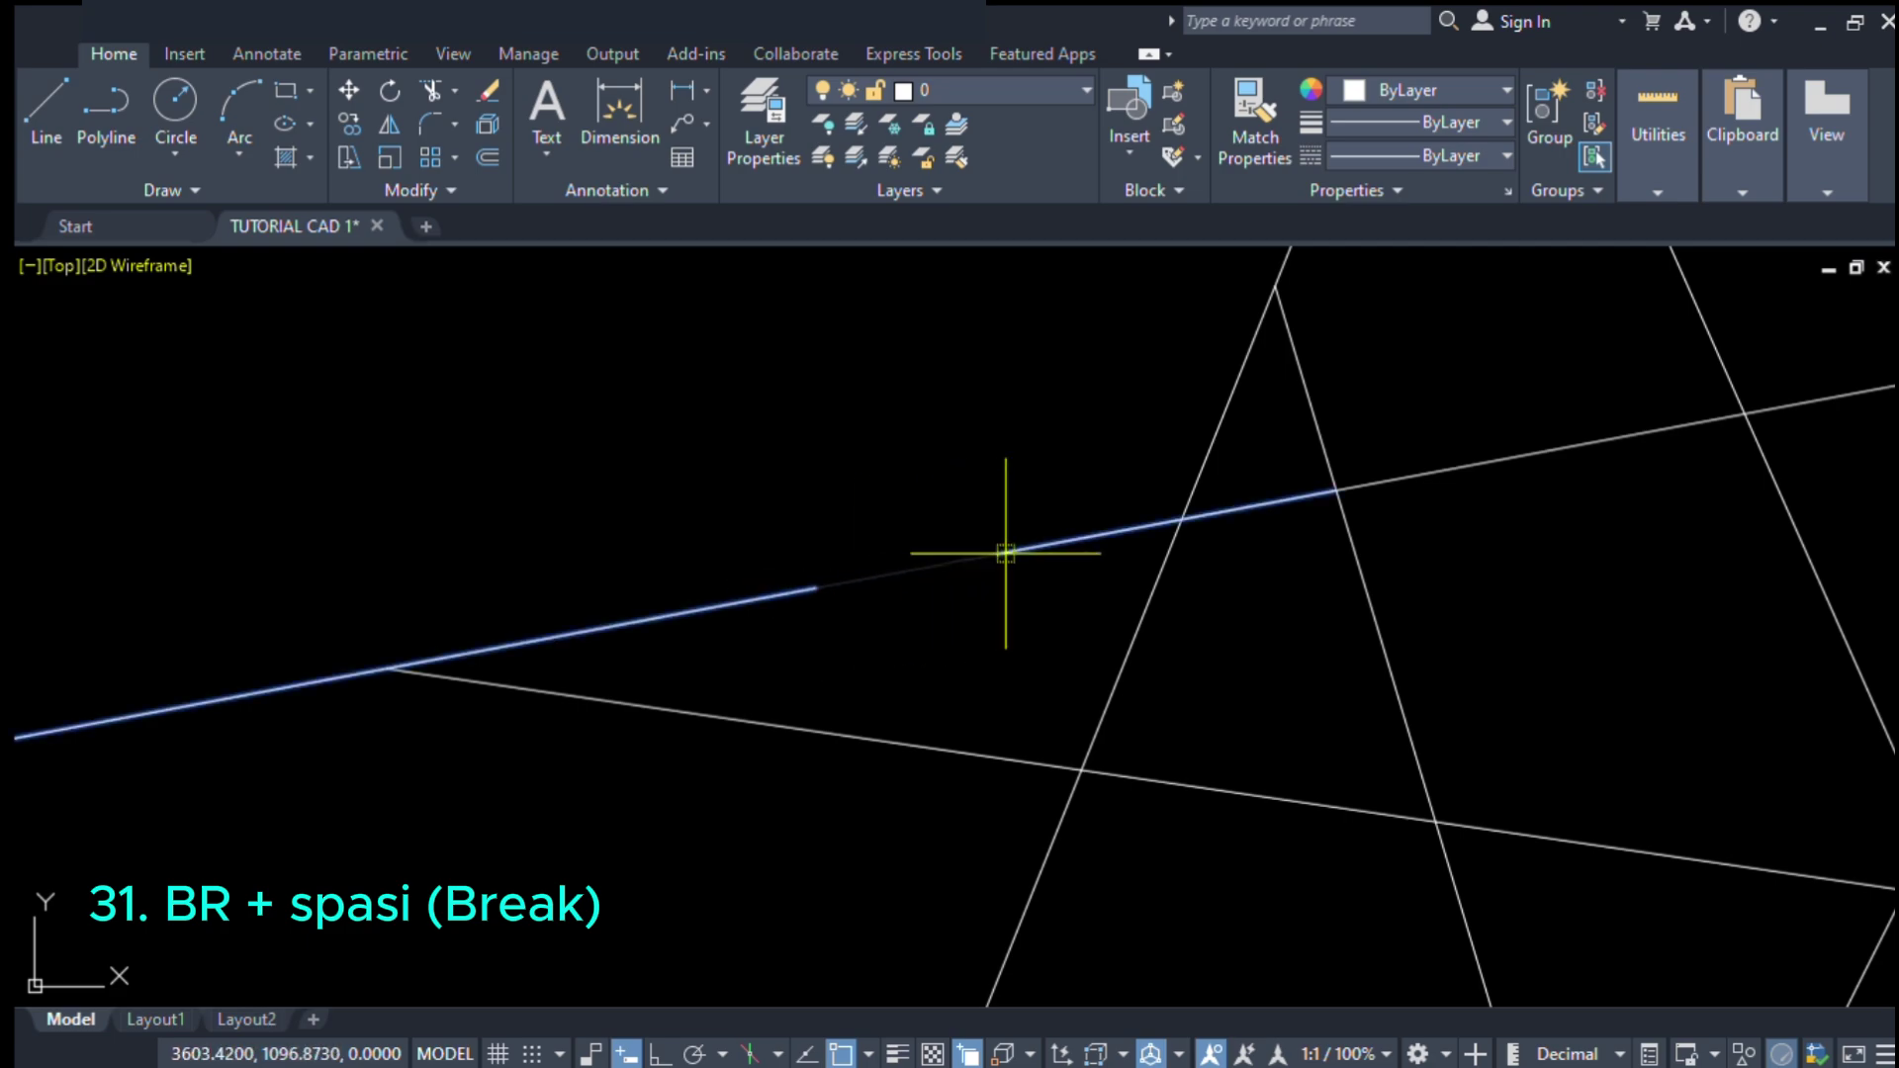
left_click(1179, 516)
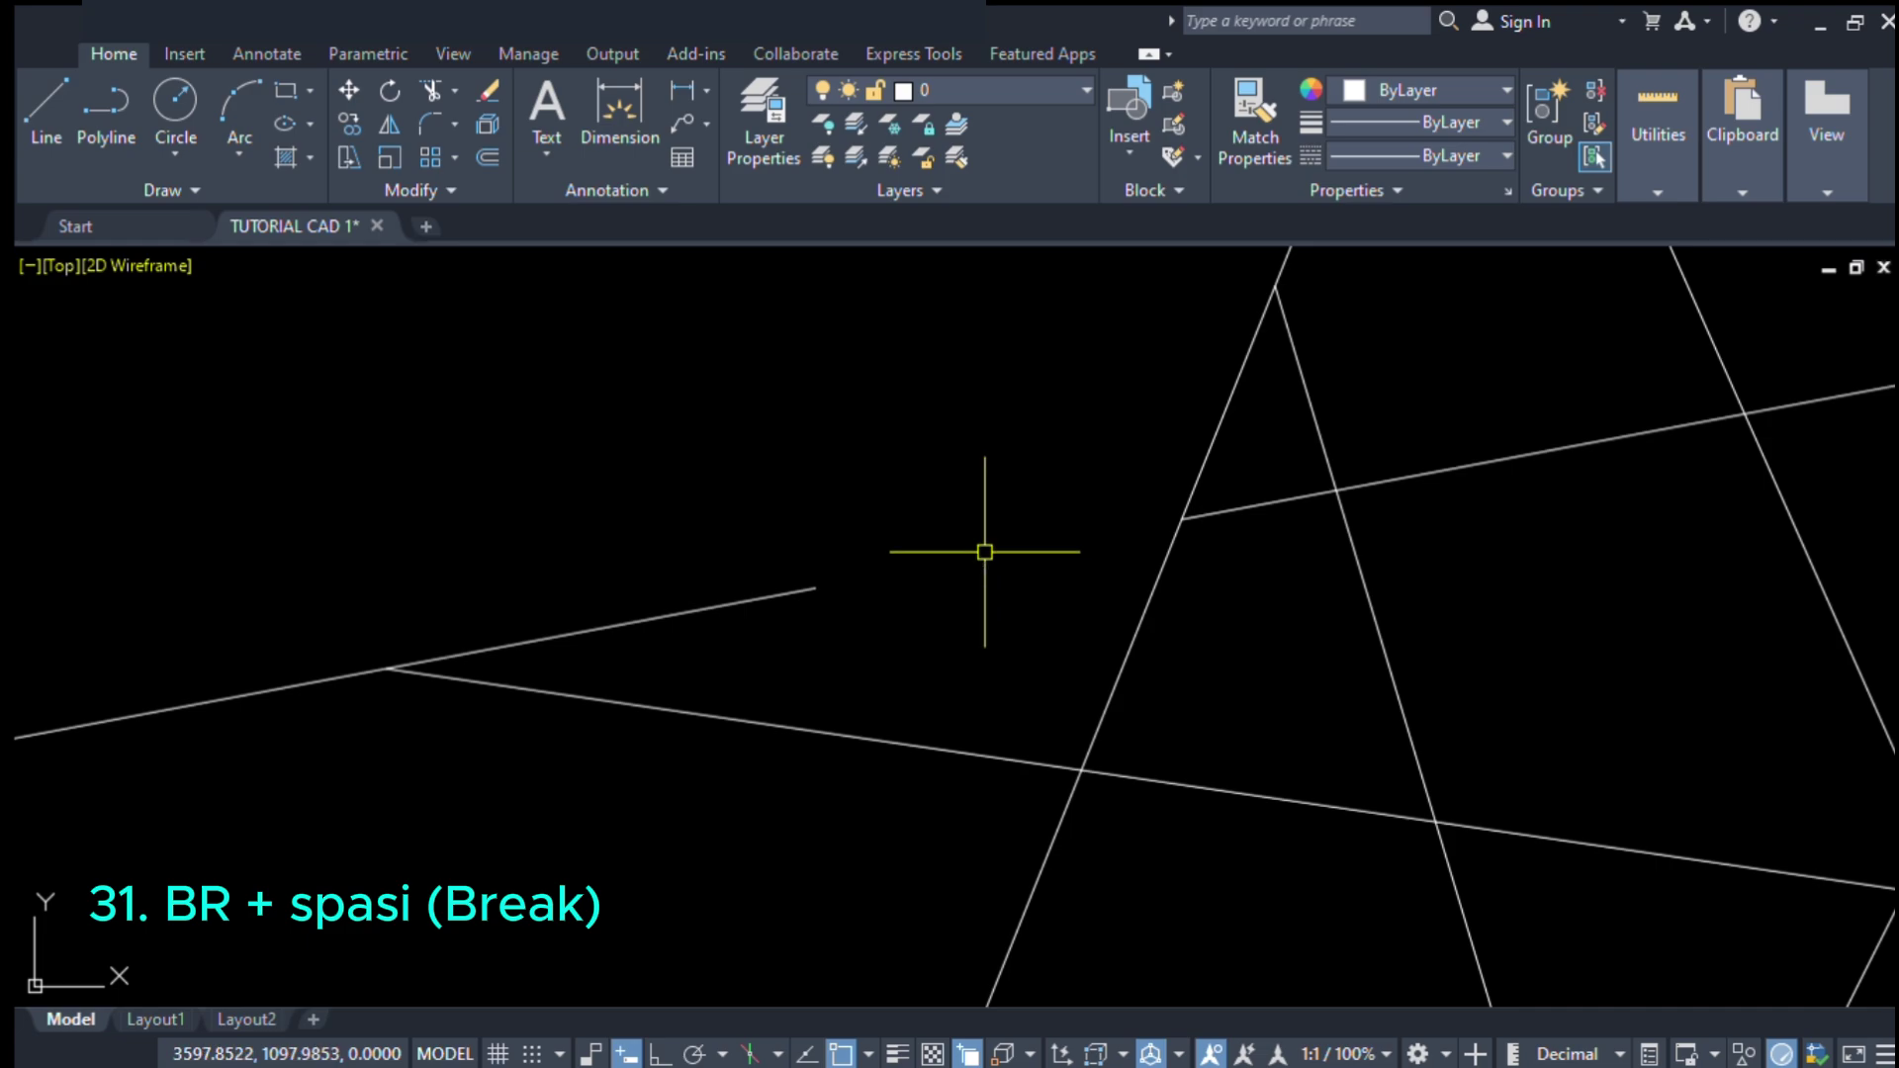
- Break a second gap in the upper line between the boat outline and the middle line's junction
scroll(1126, 547, "down", 2)
scroll(505, 653, "up", 2)
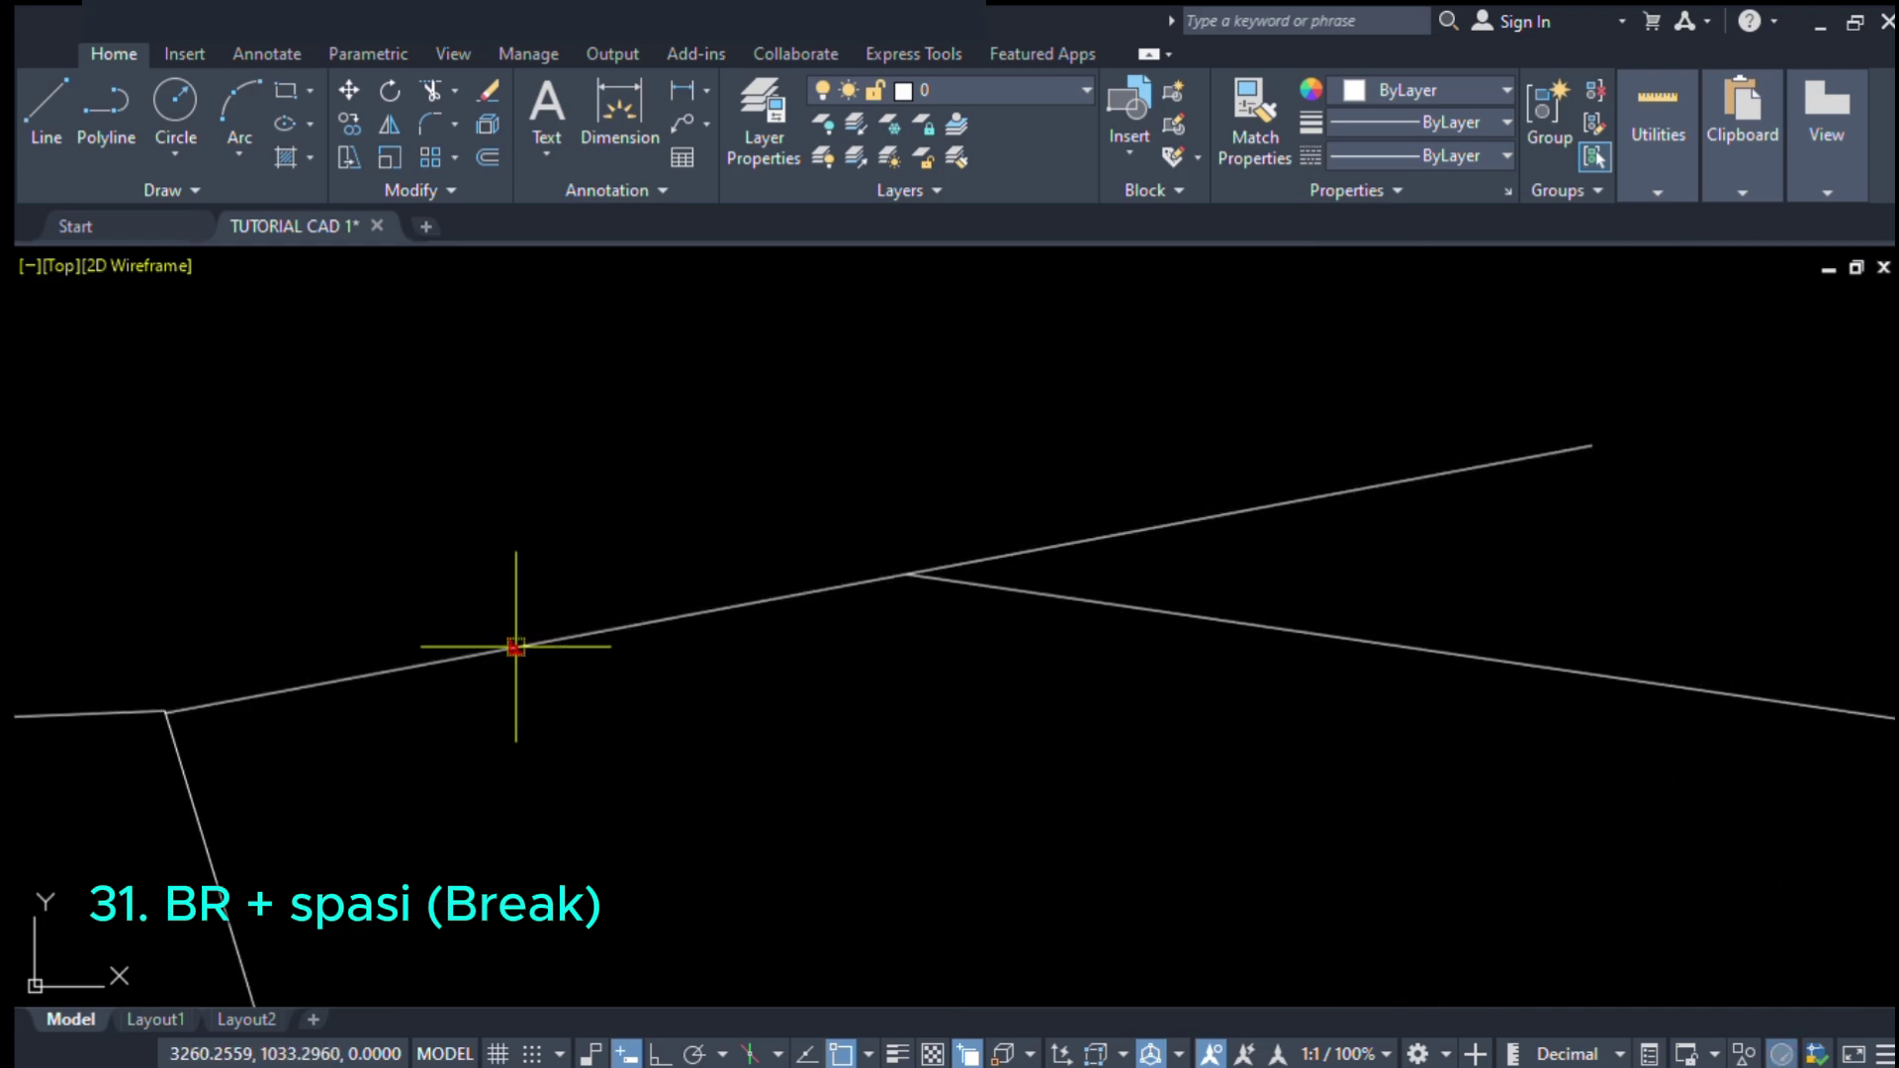
left_click(516, 648)
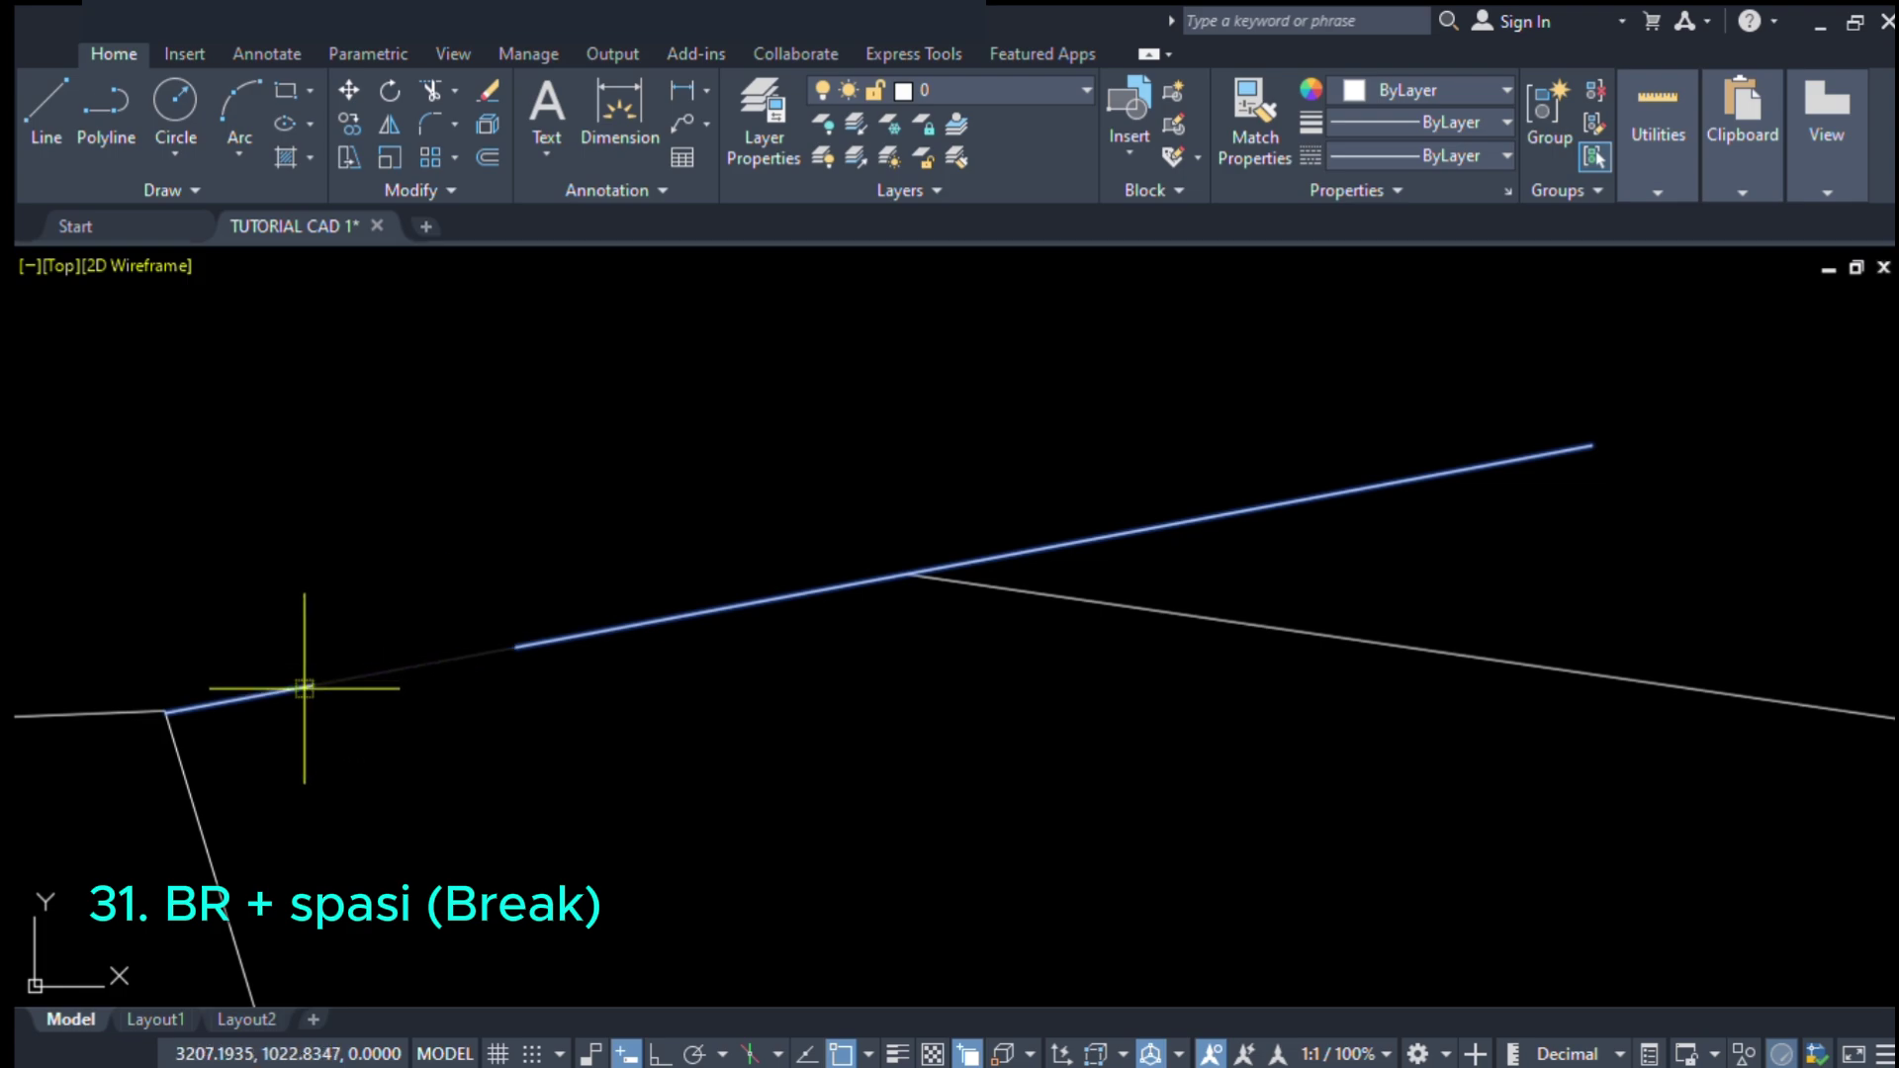
left_click(253, 701)
scroll(407, 495, "down", 4)
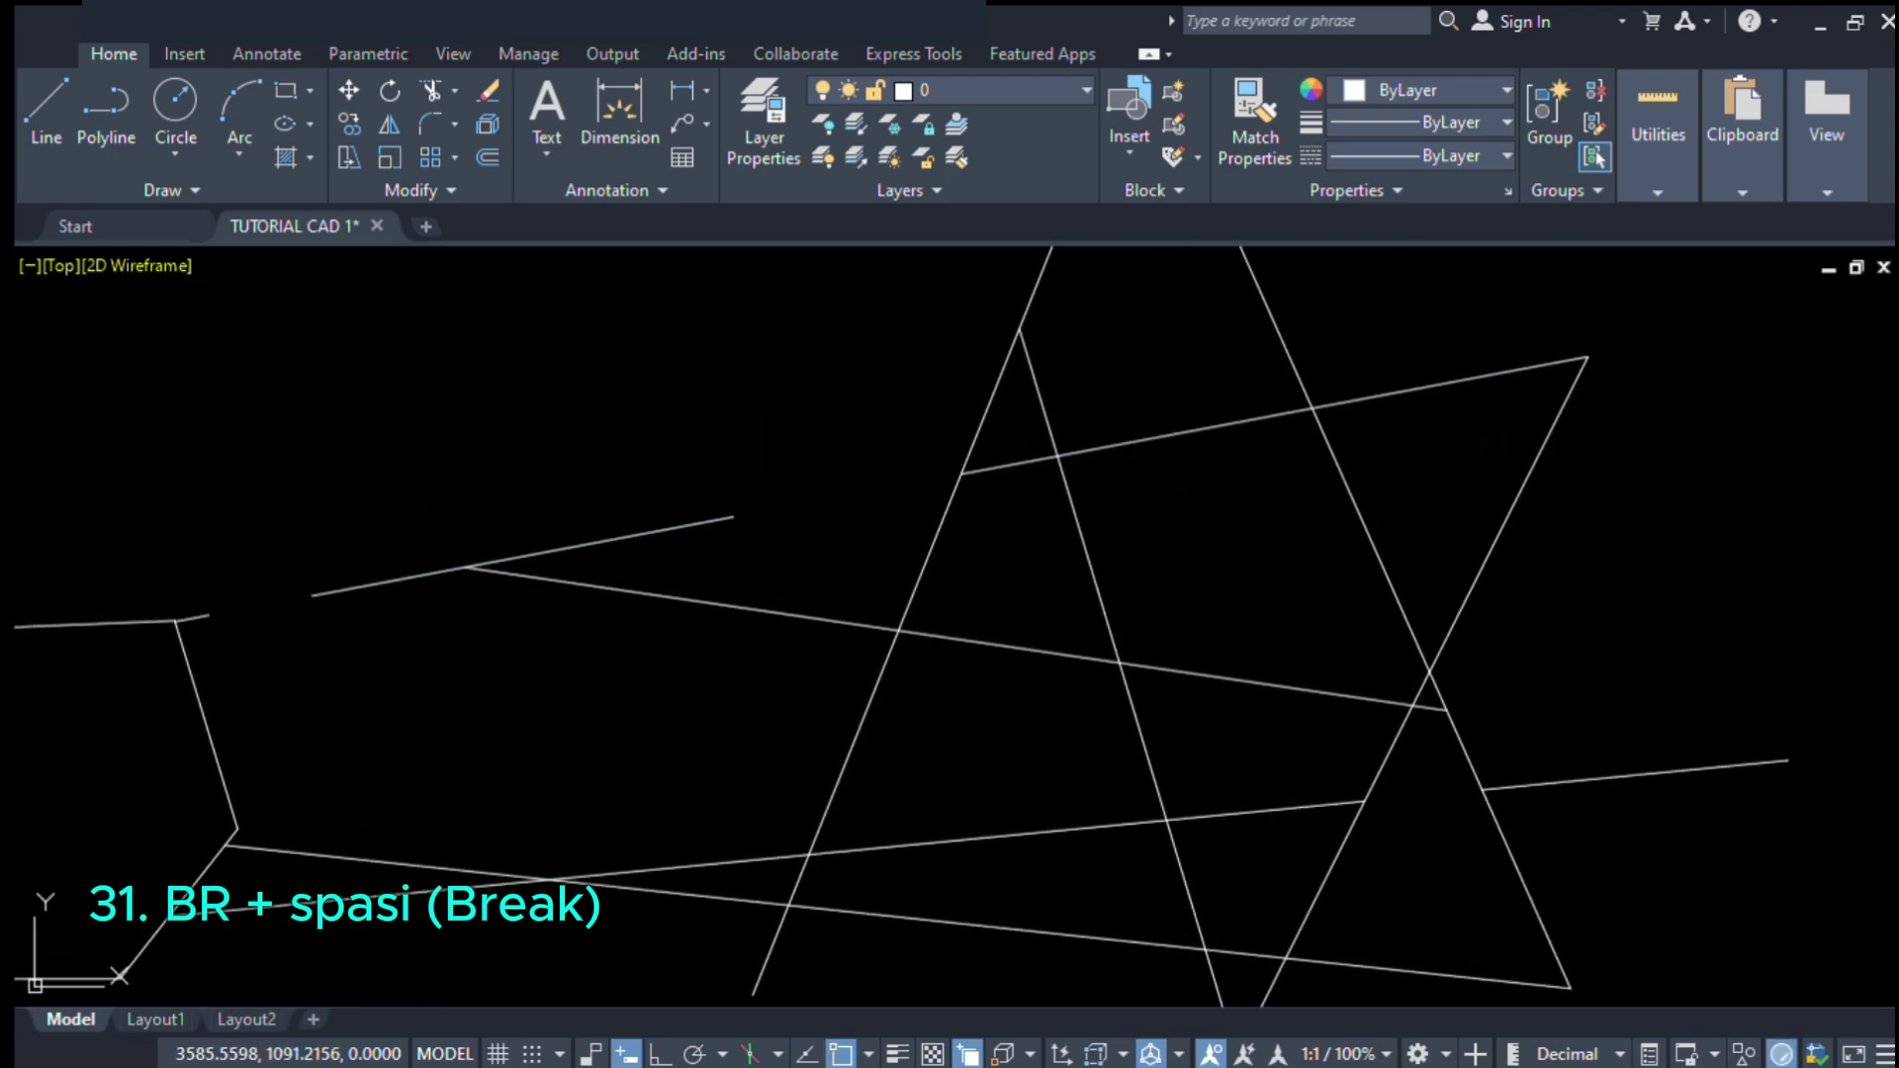
- Move the upper line's right segment up away from the connected diagonal by its midpoint, and undo the move
middle_click_drag(818, 505, 784, 518)
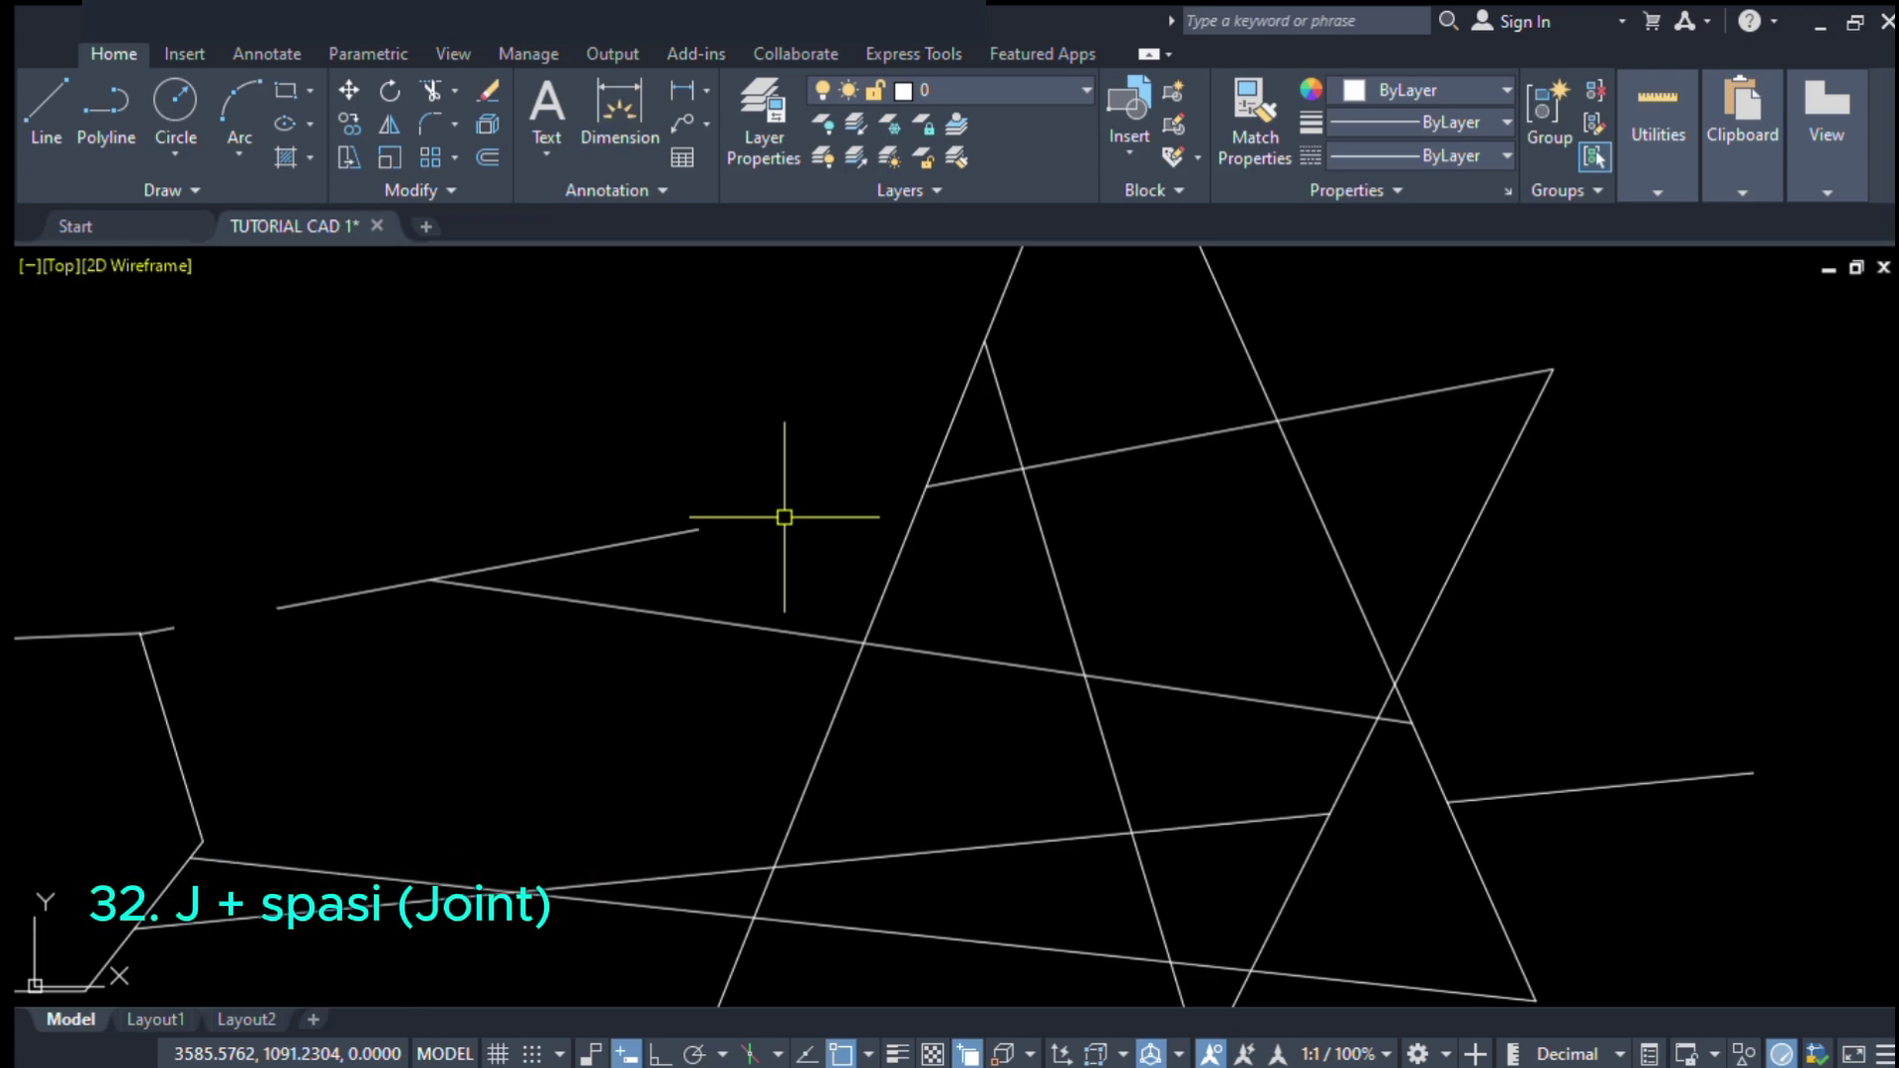
scroll(890, 549, "down", 2)
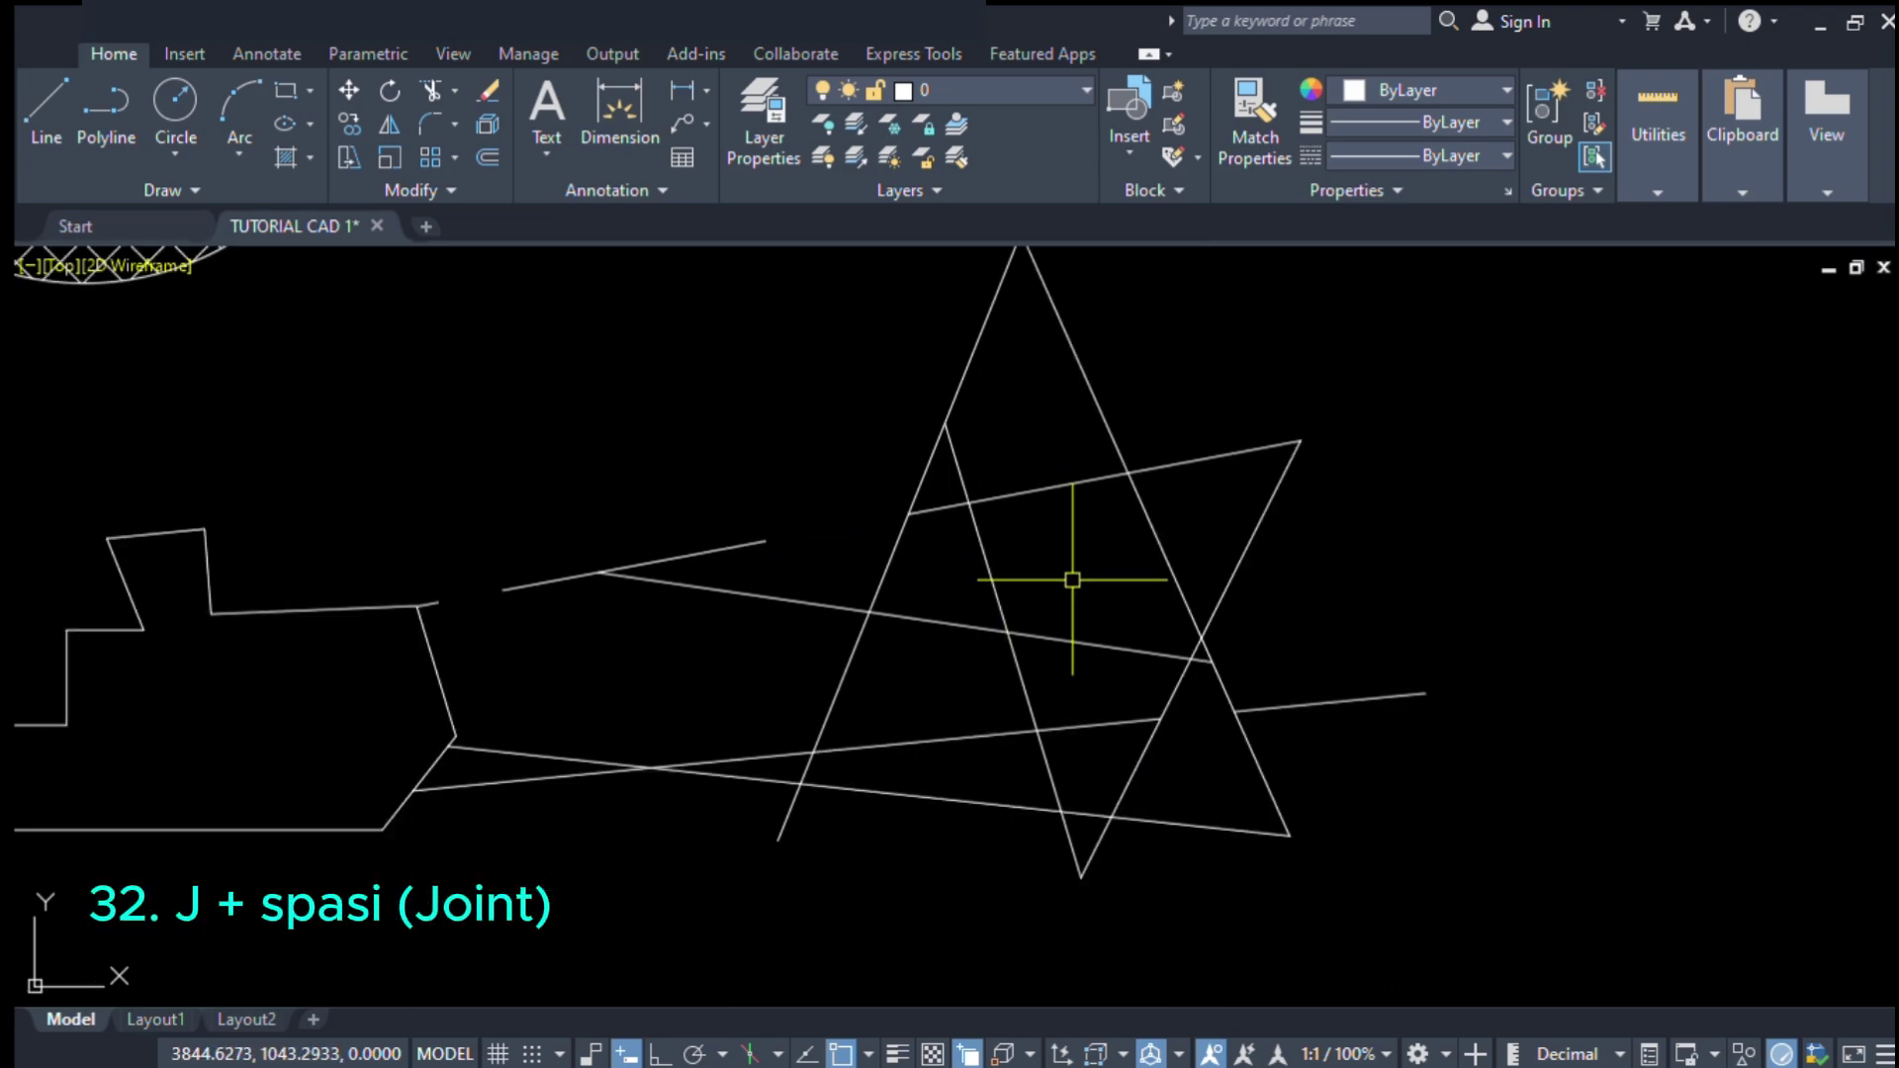
middle_click_drag(1072, 581, 1072, 657)
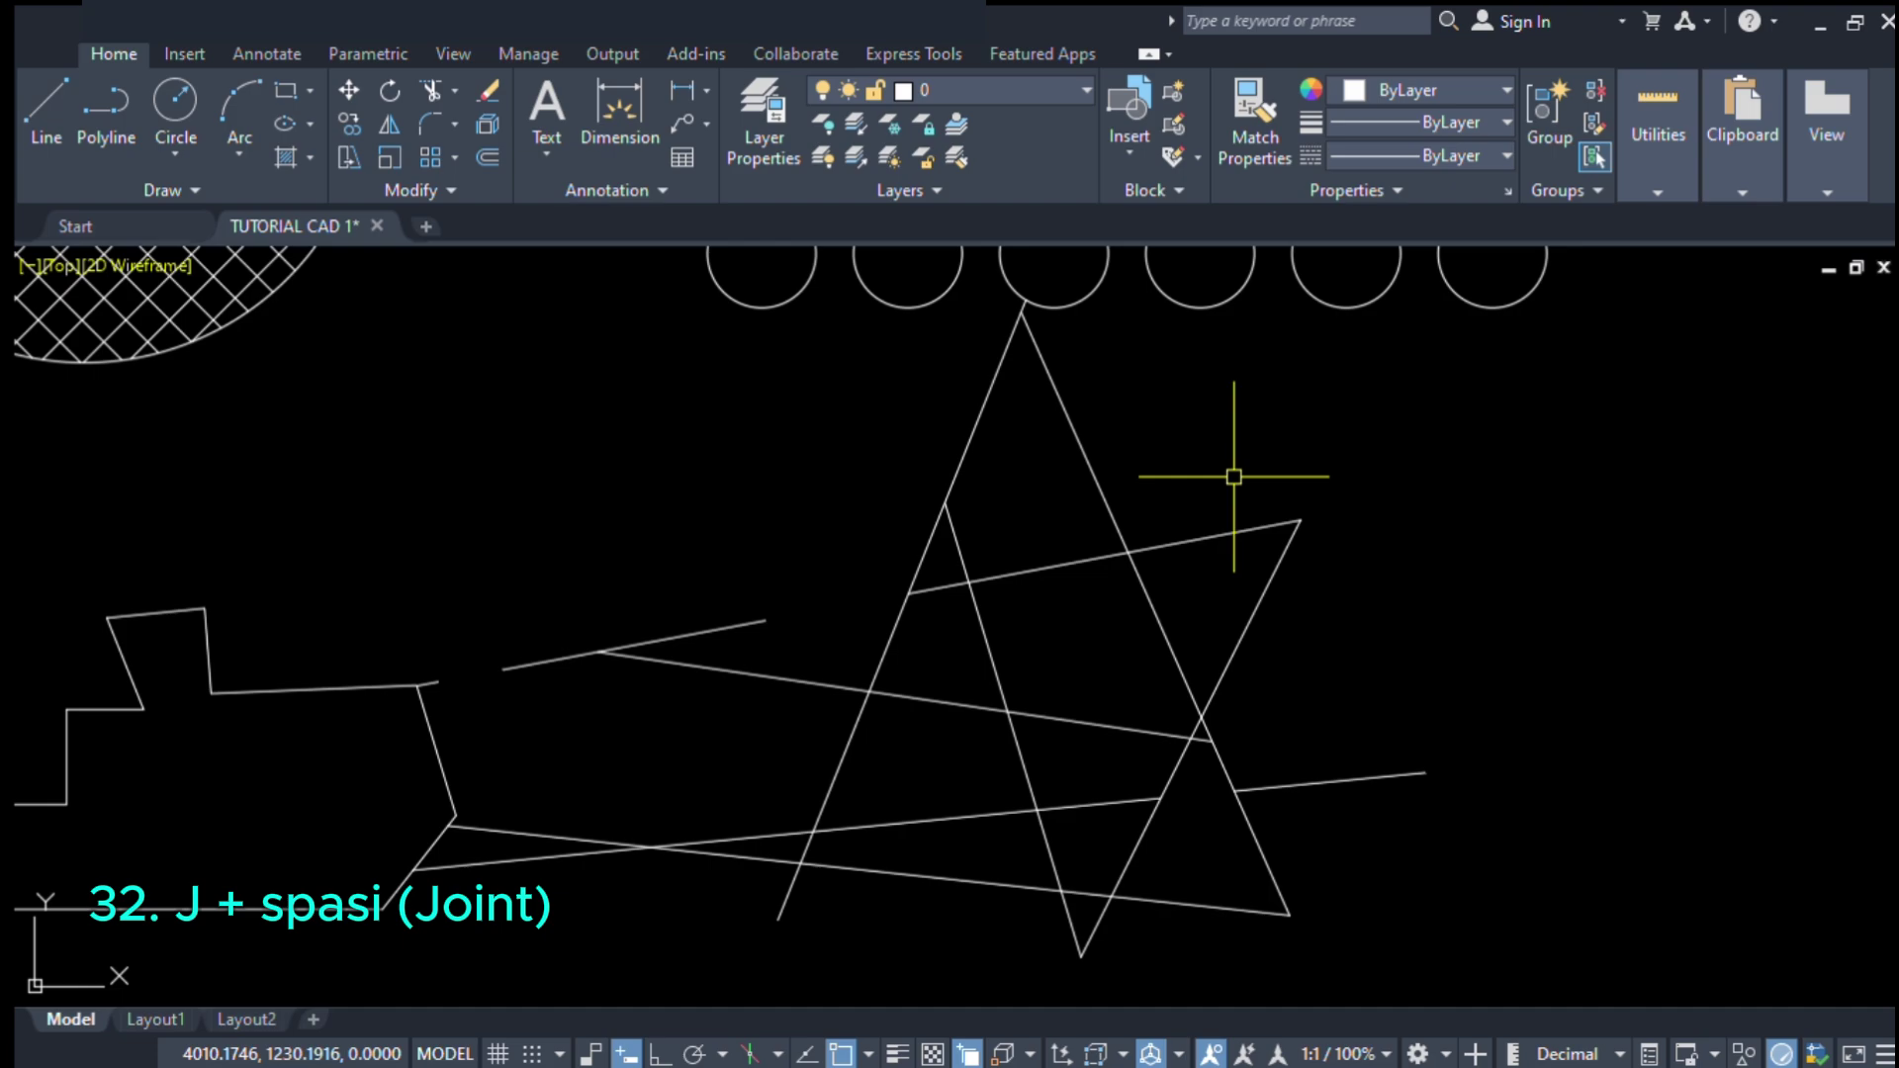
scroll(1223, 590, "up", 2)
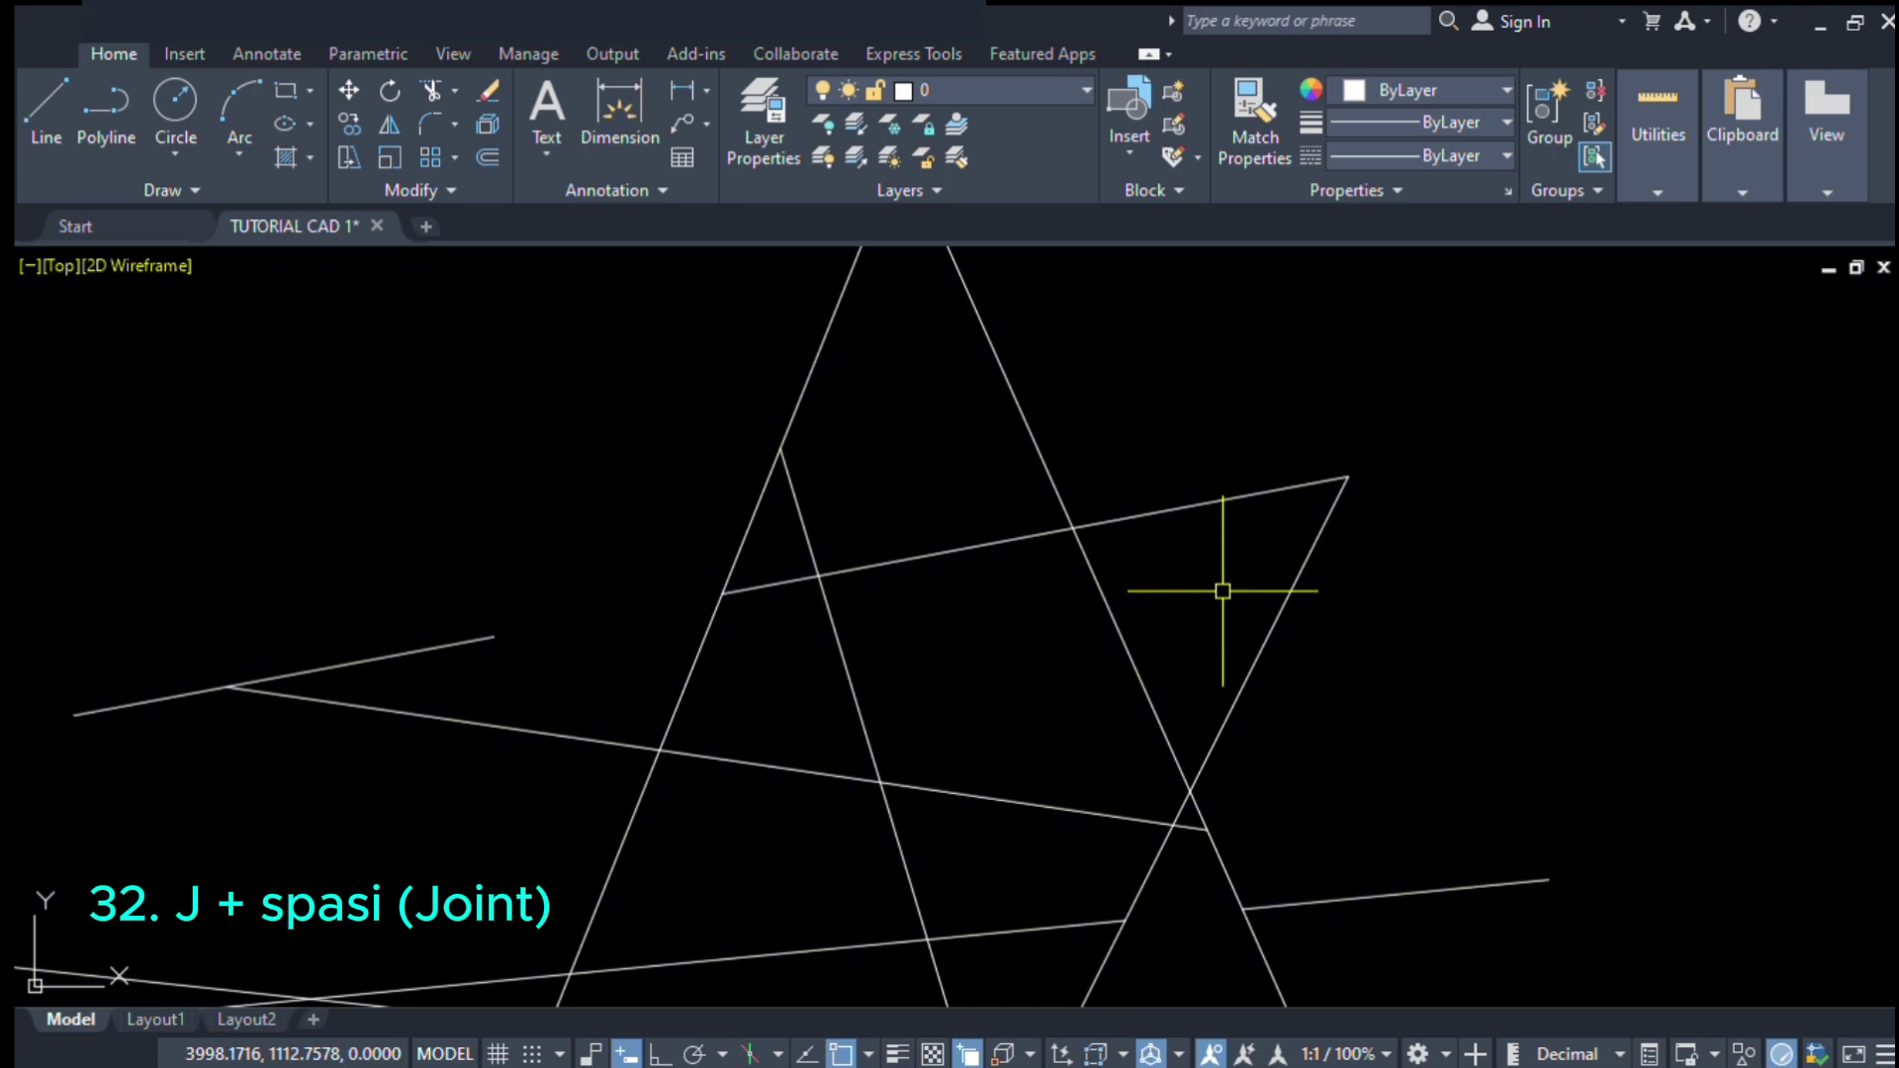
left_click(1175, 503)
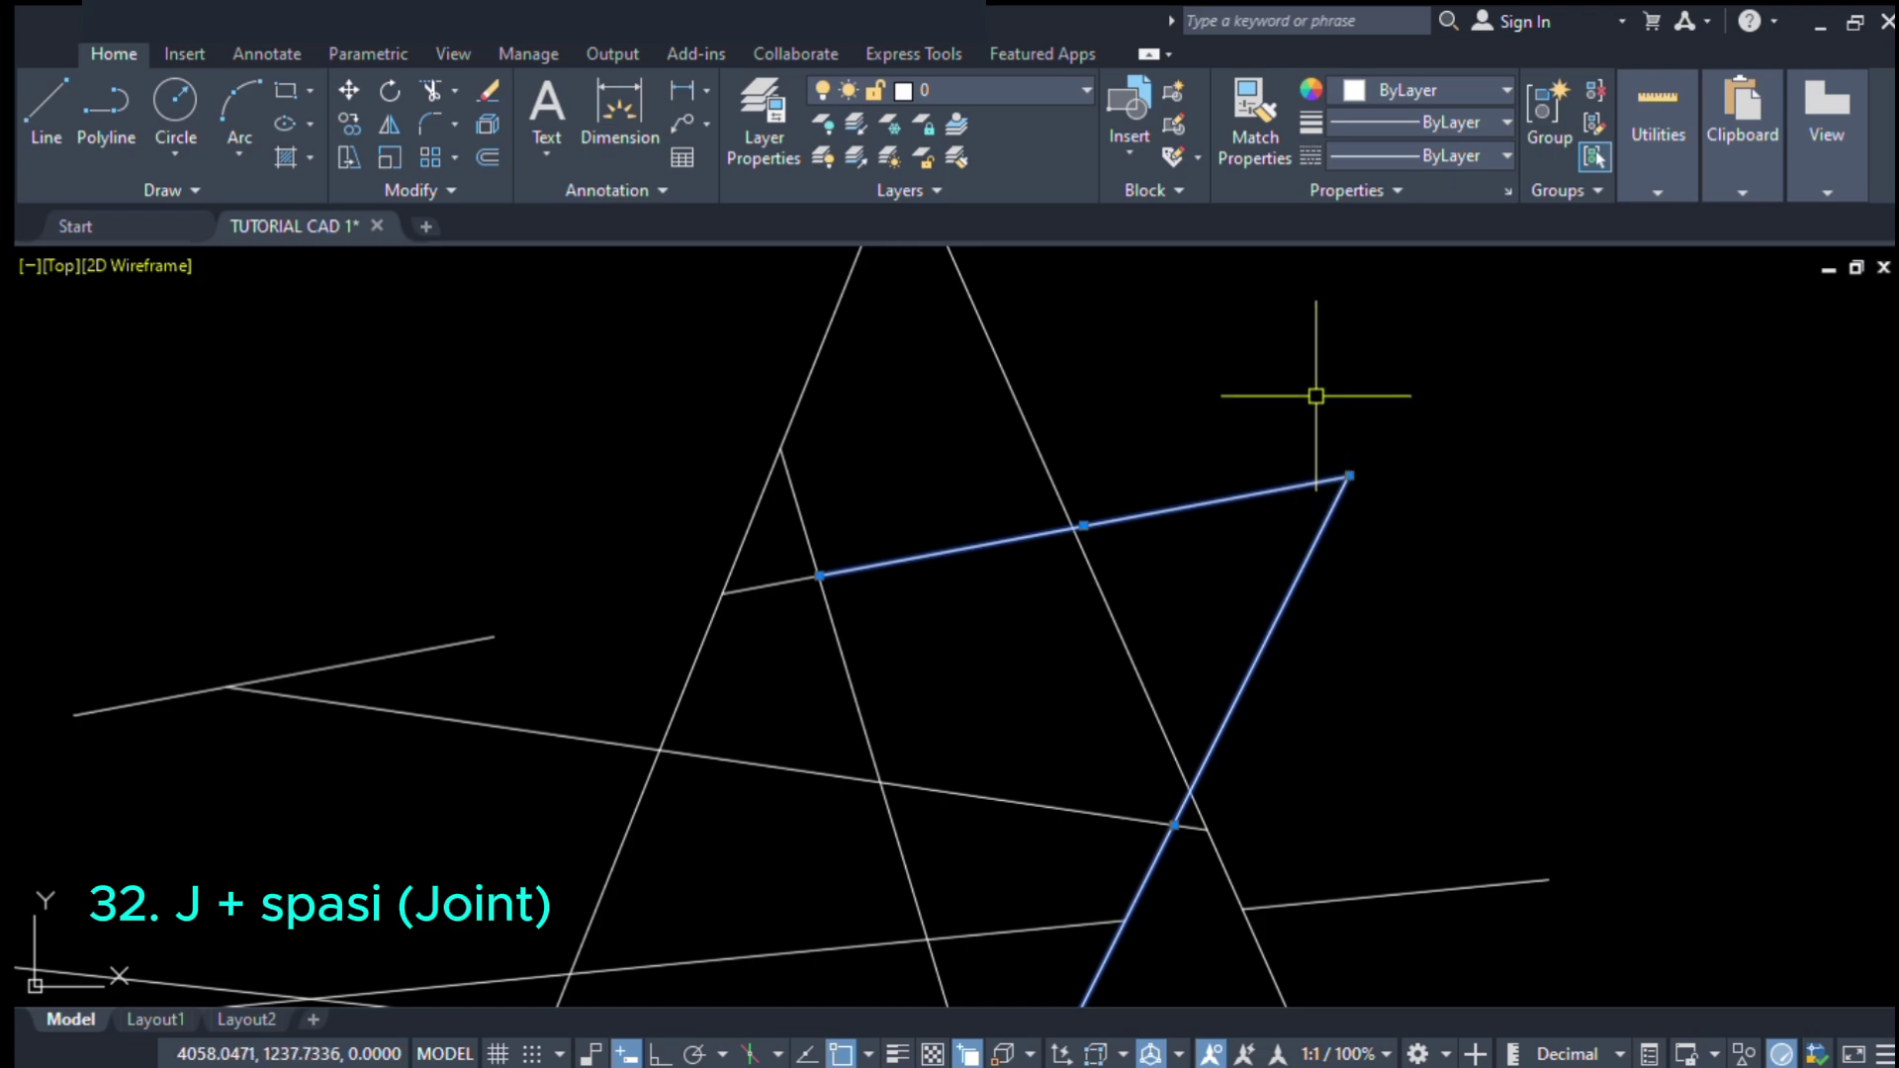
type("j")
key("space")
left_click(1214, 492)
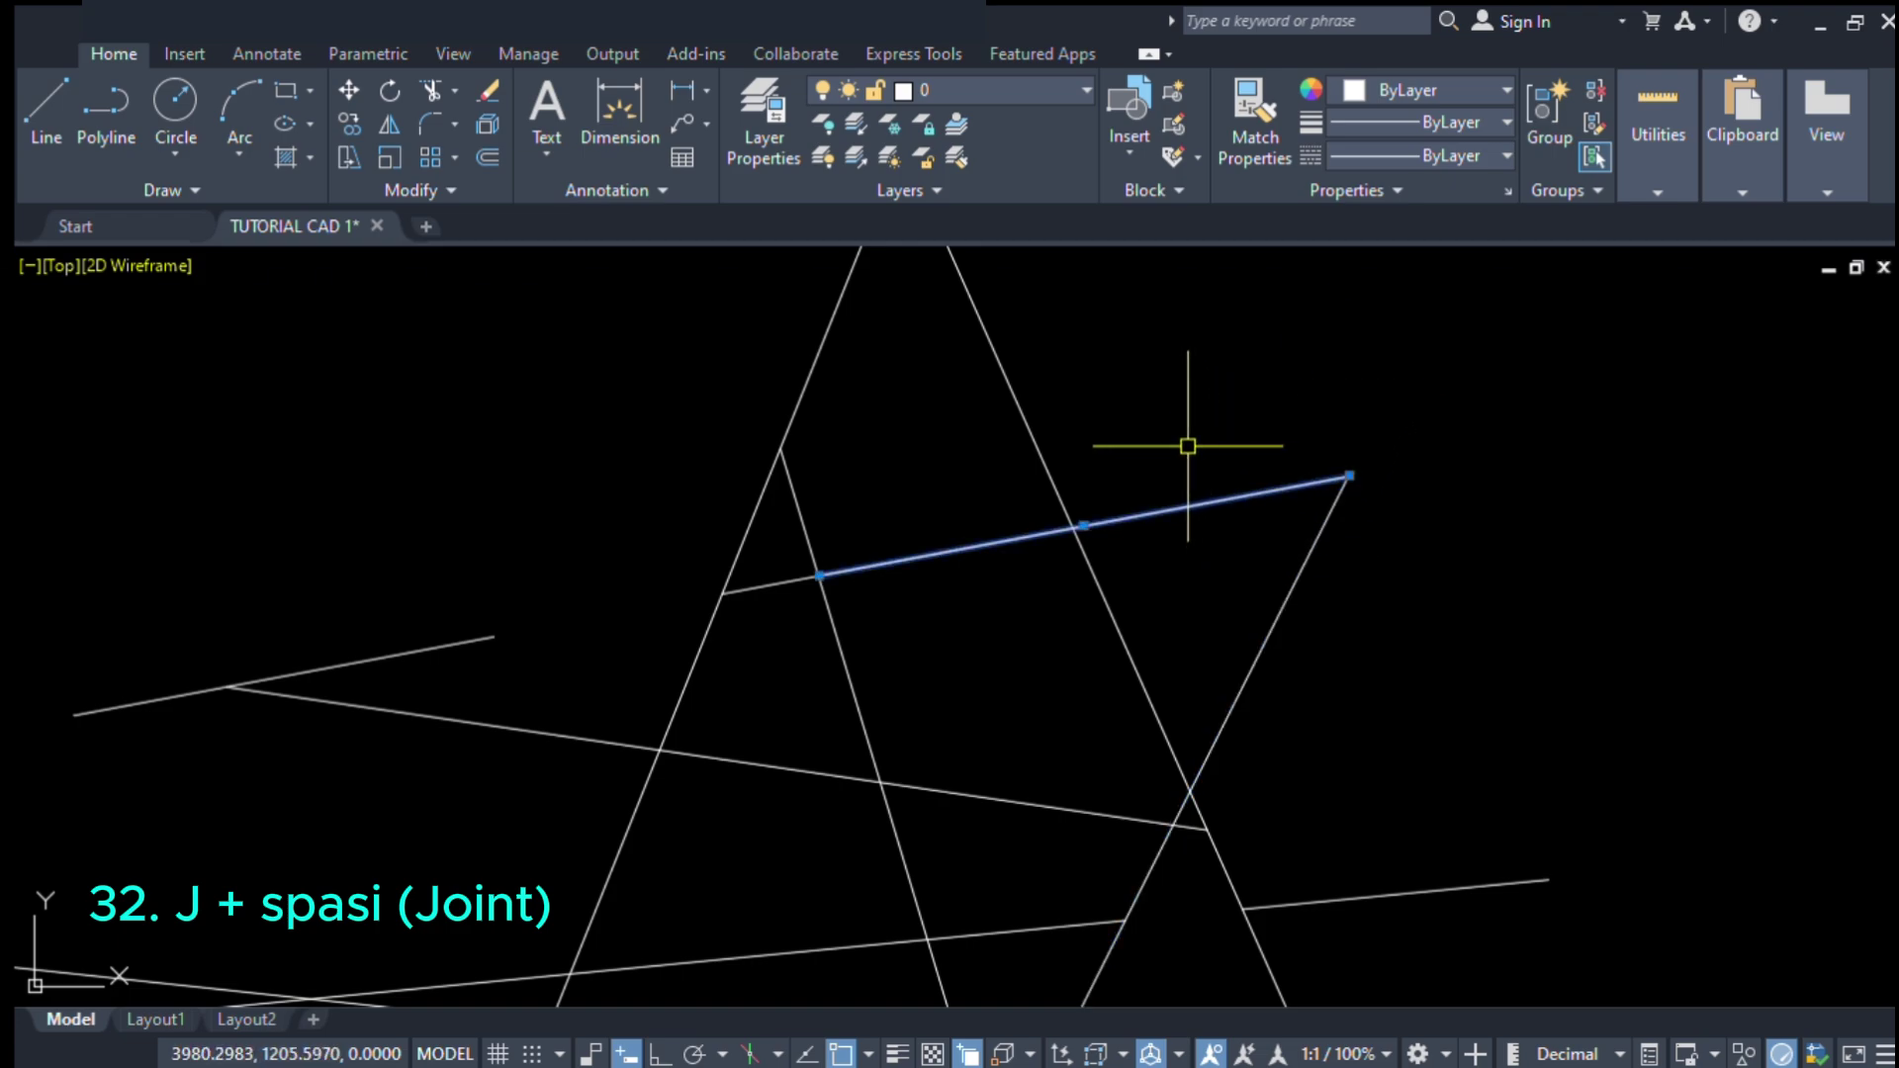
left_click(1079, 531)
left_click(1079, 531, "shift")
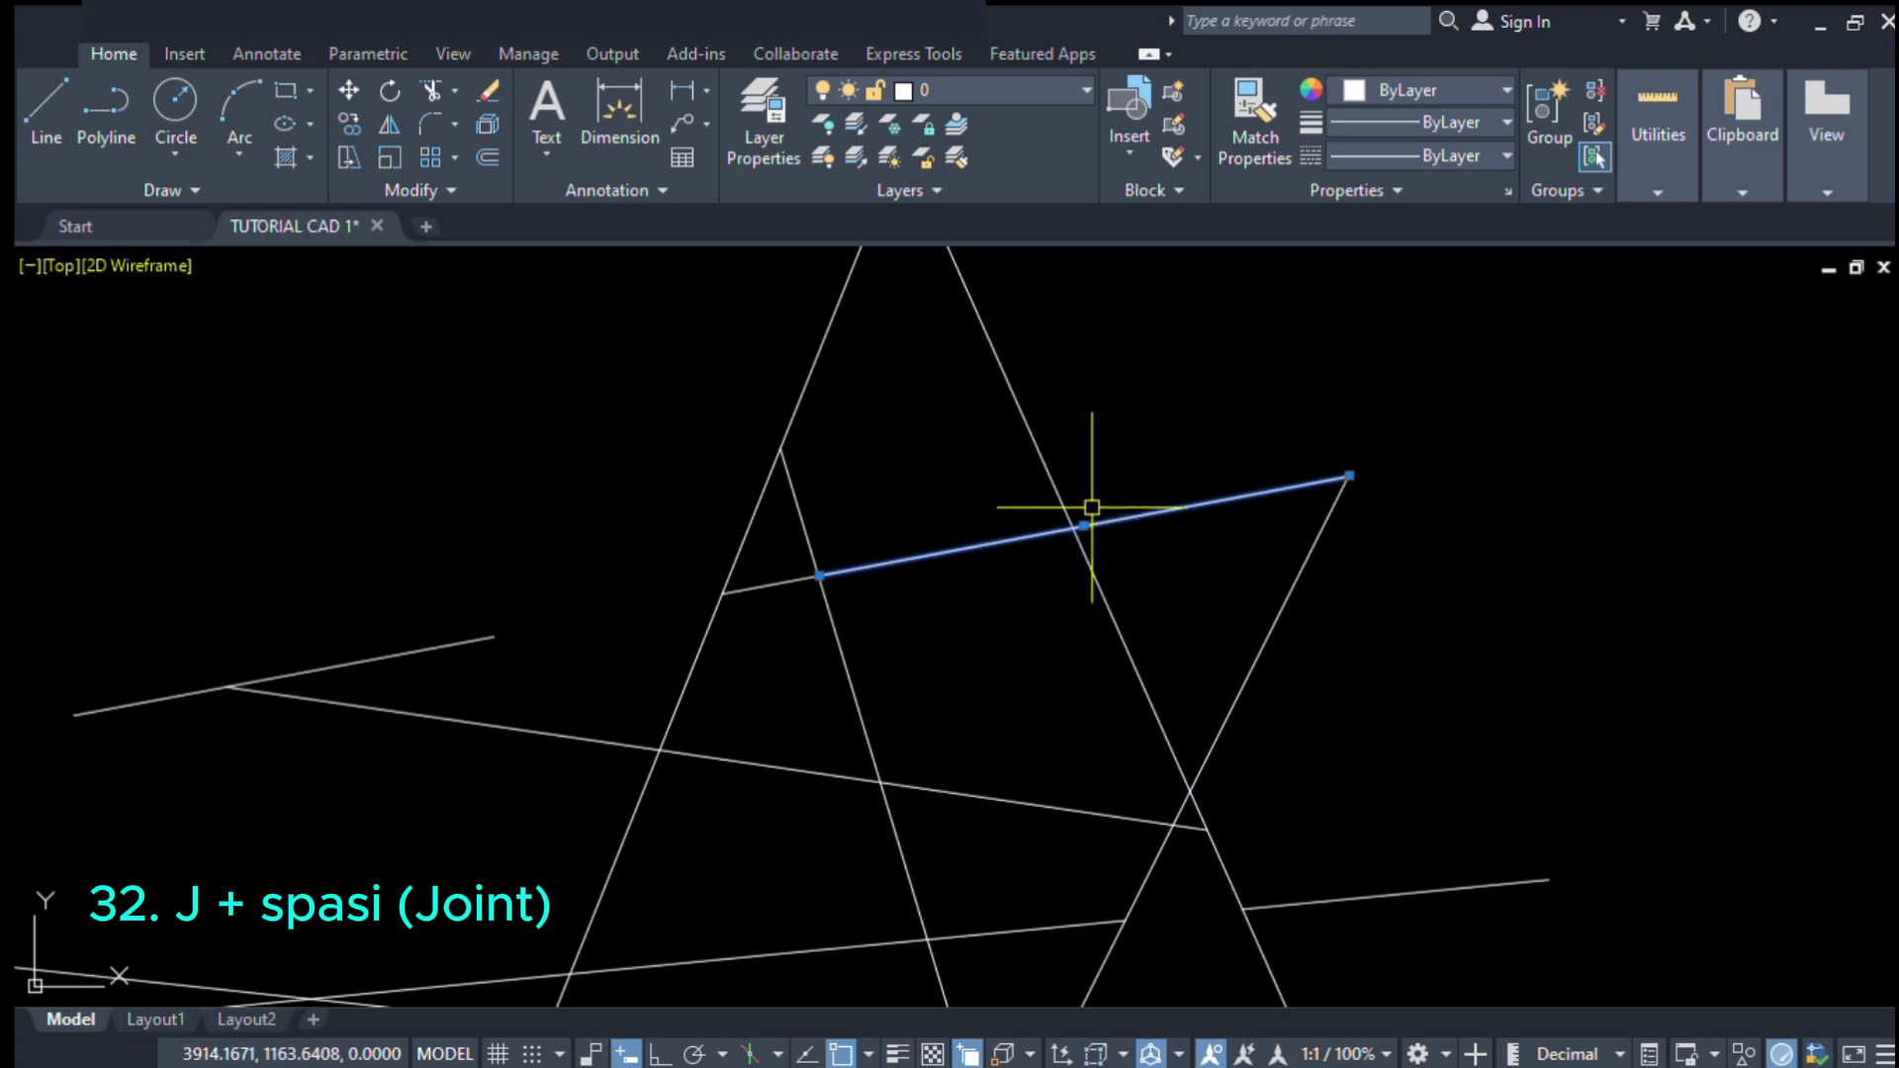
left_click(1083, 528)
left_click(1184, 327)
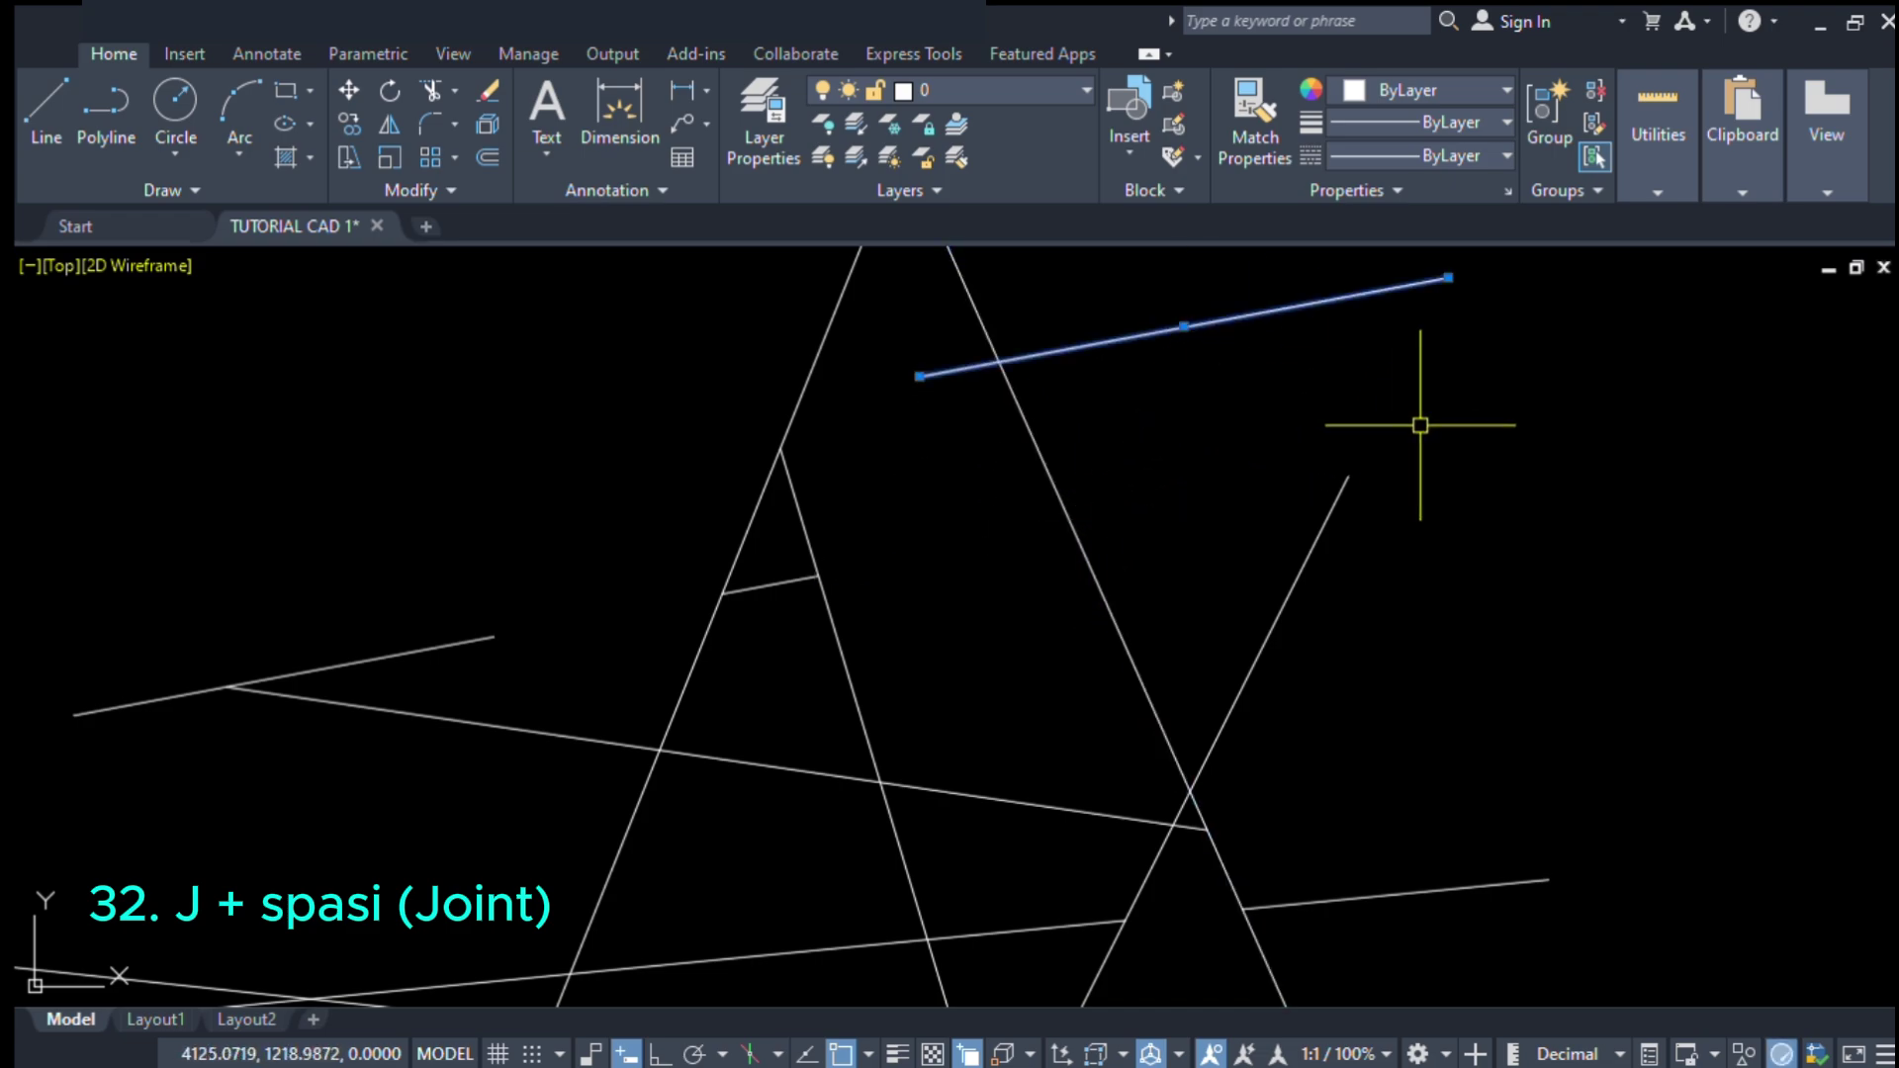
key("Escape")
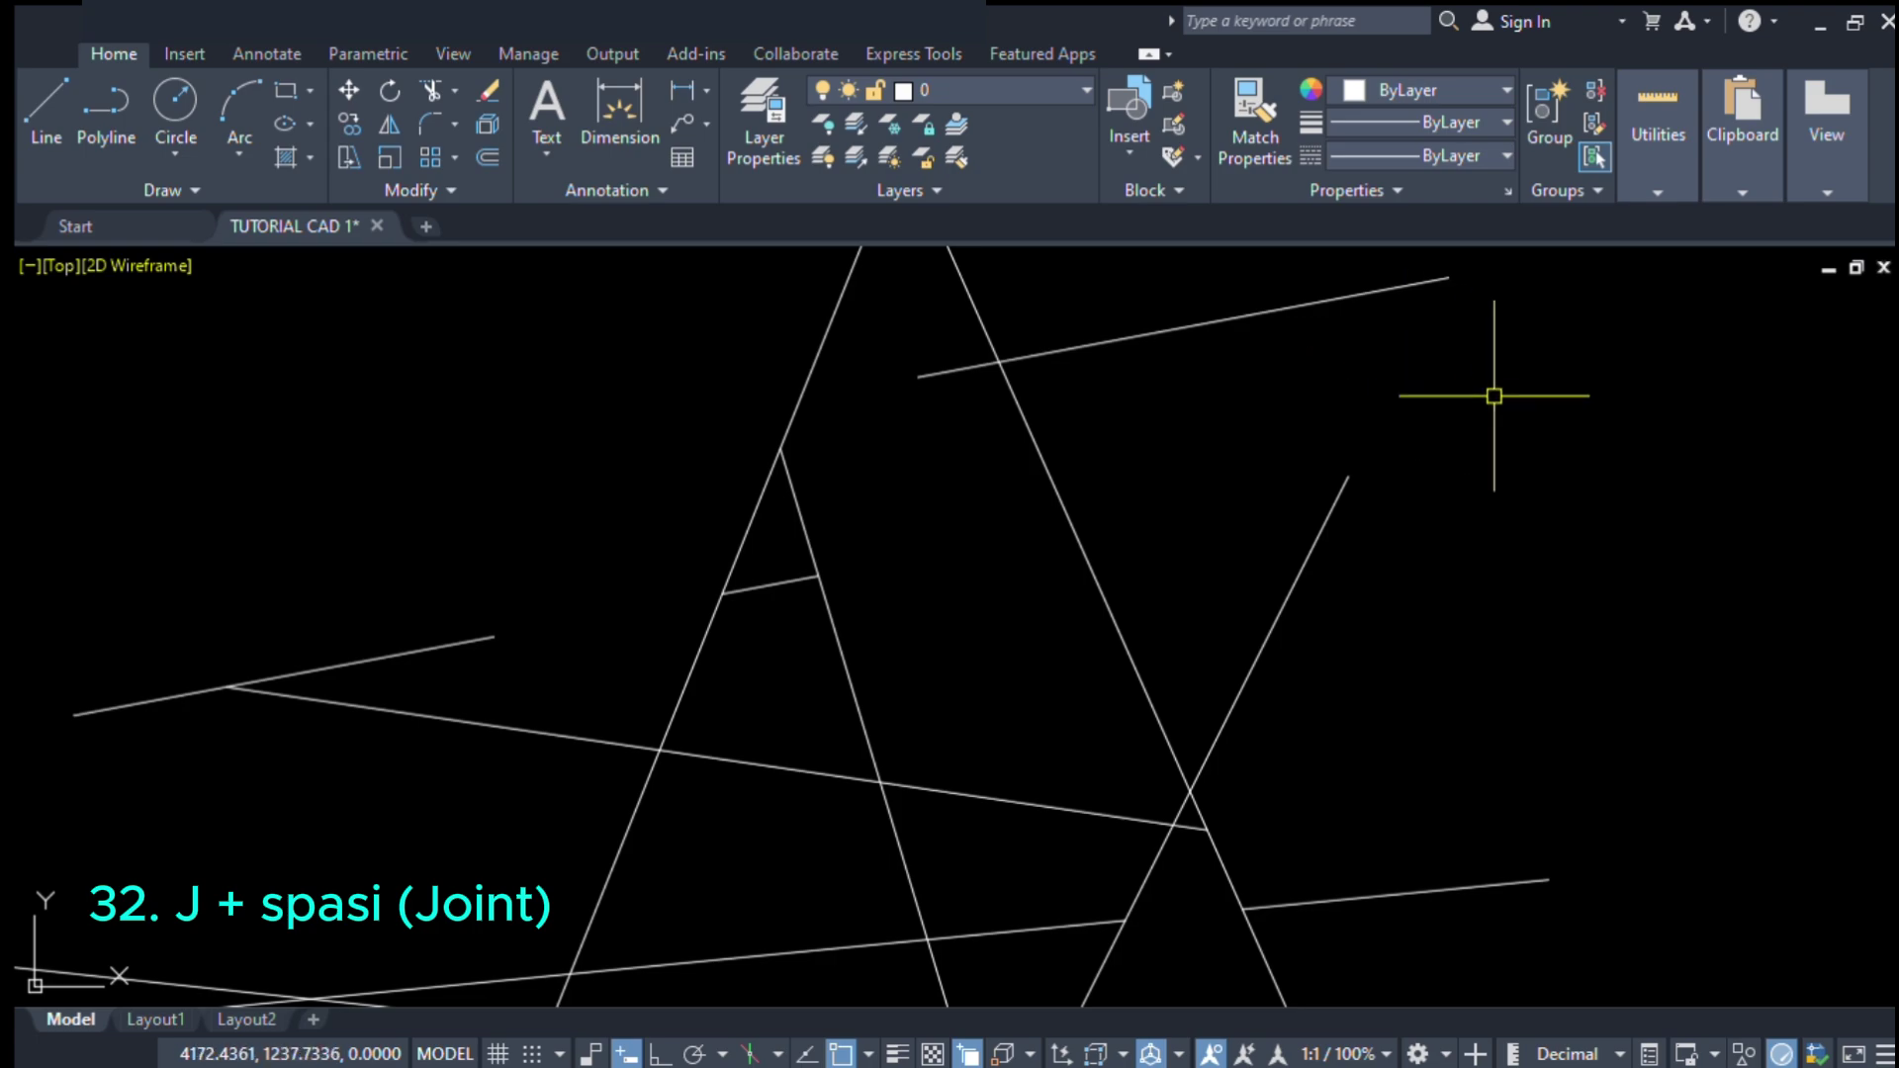
key("ctrl+z")
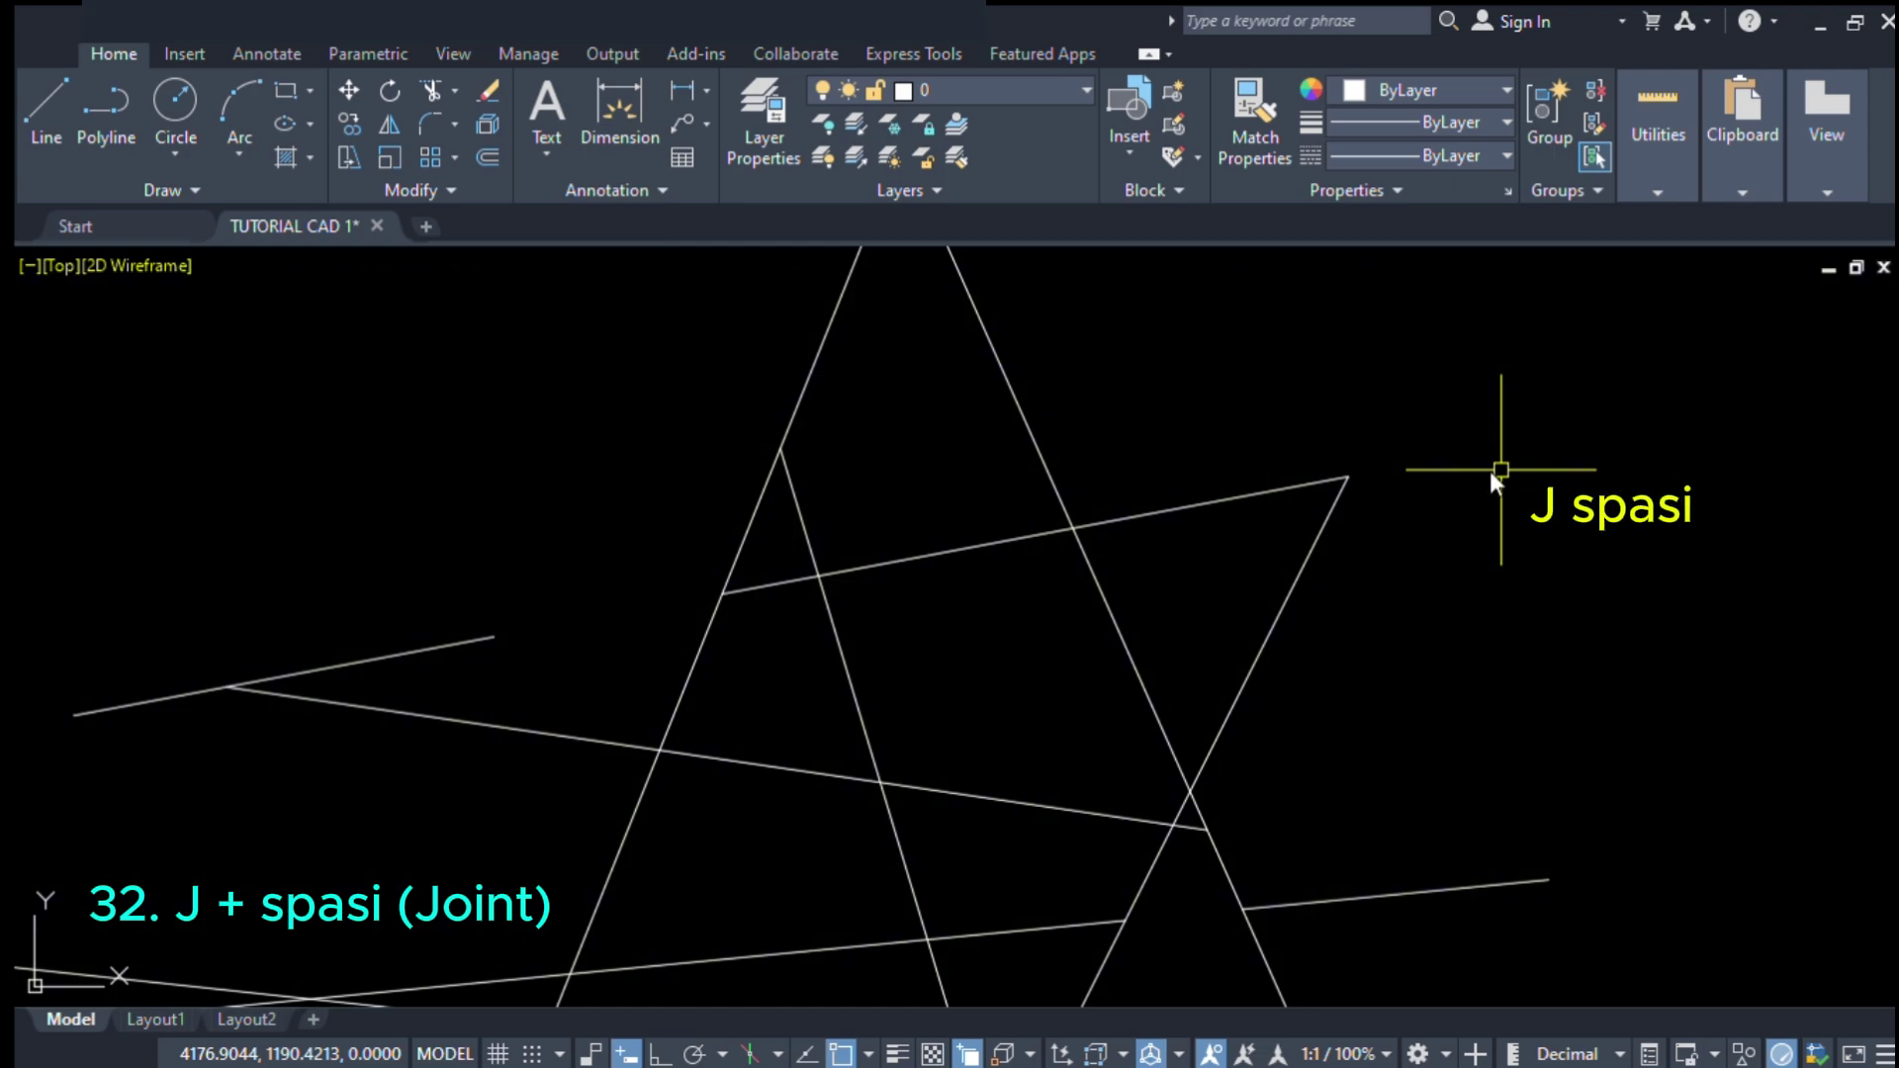
- Join the upper line's right segment with the two diagonals that continue it into one polyline, and select it to check
key("space")
left_click(1263, 485)
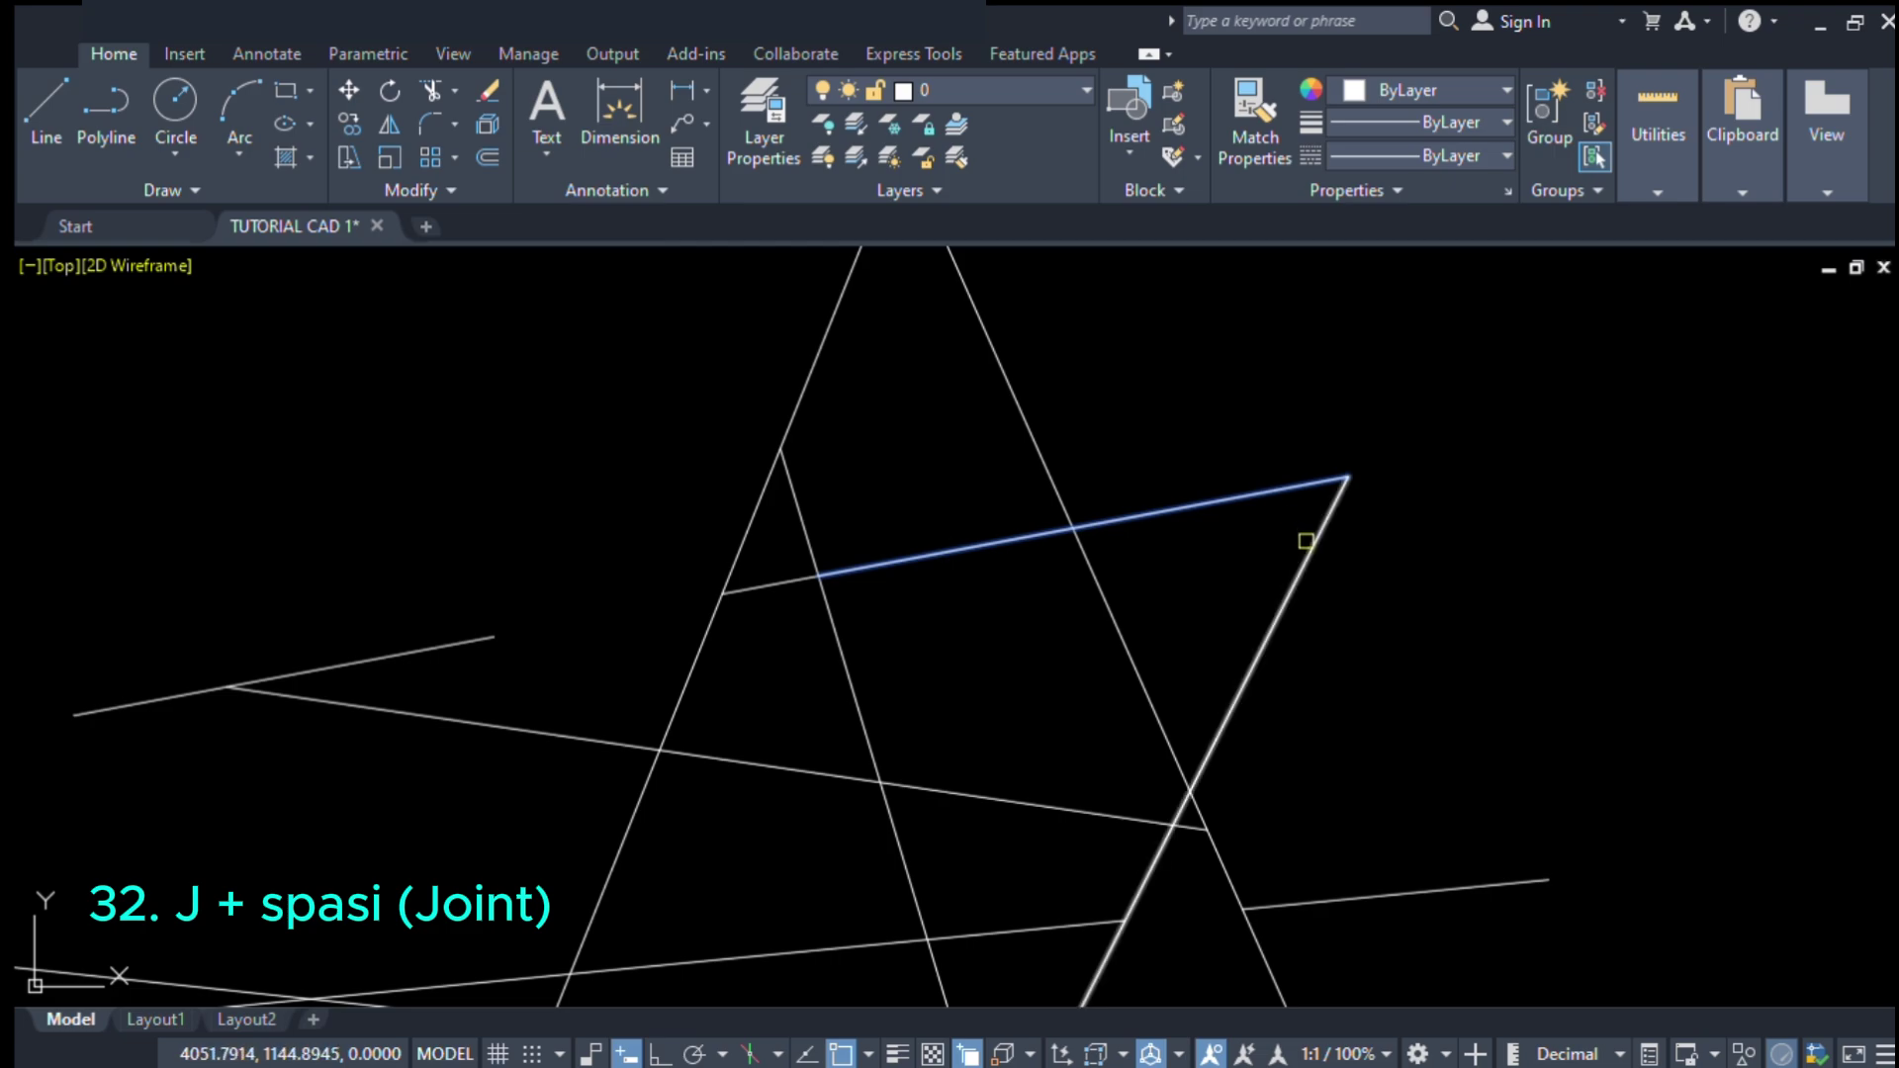
left_click(1306, 540)
scroll(1315, 436, "down", 3)
scroll(1318, 464, "up", 2)
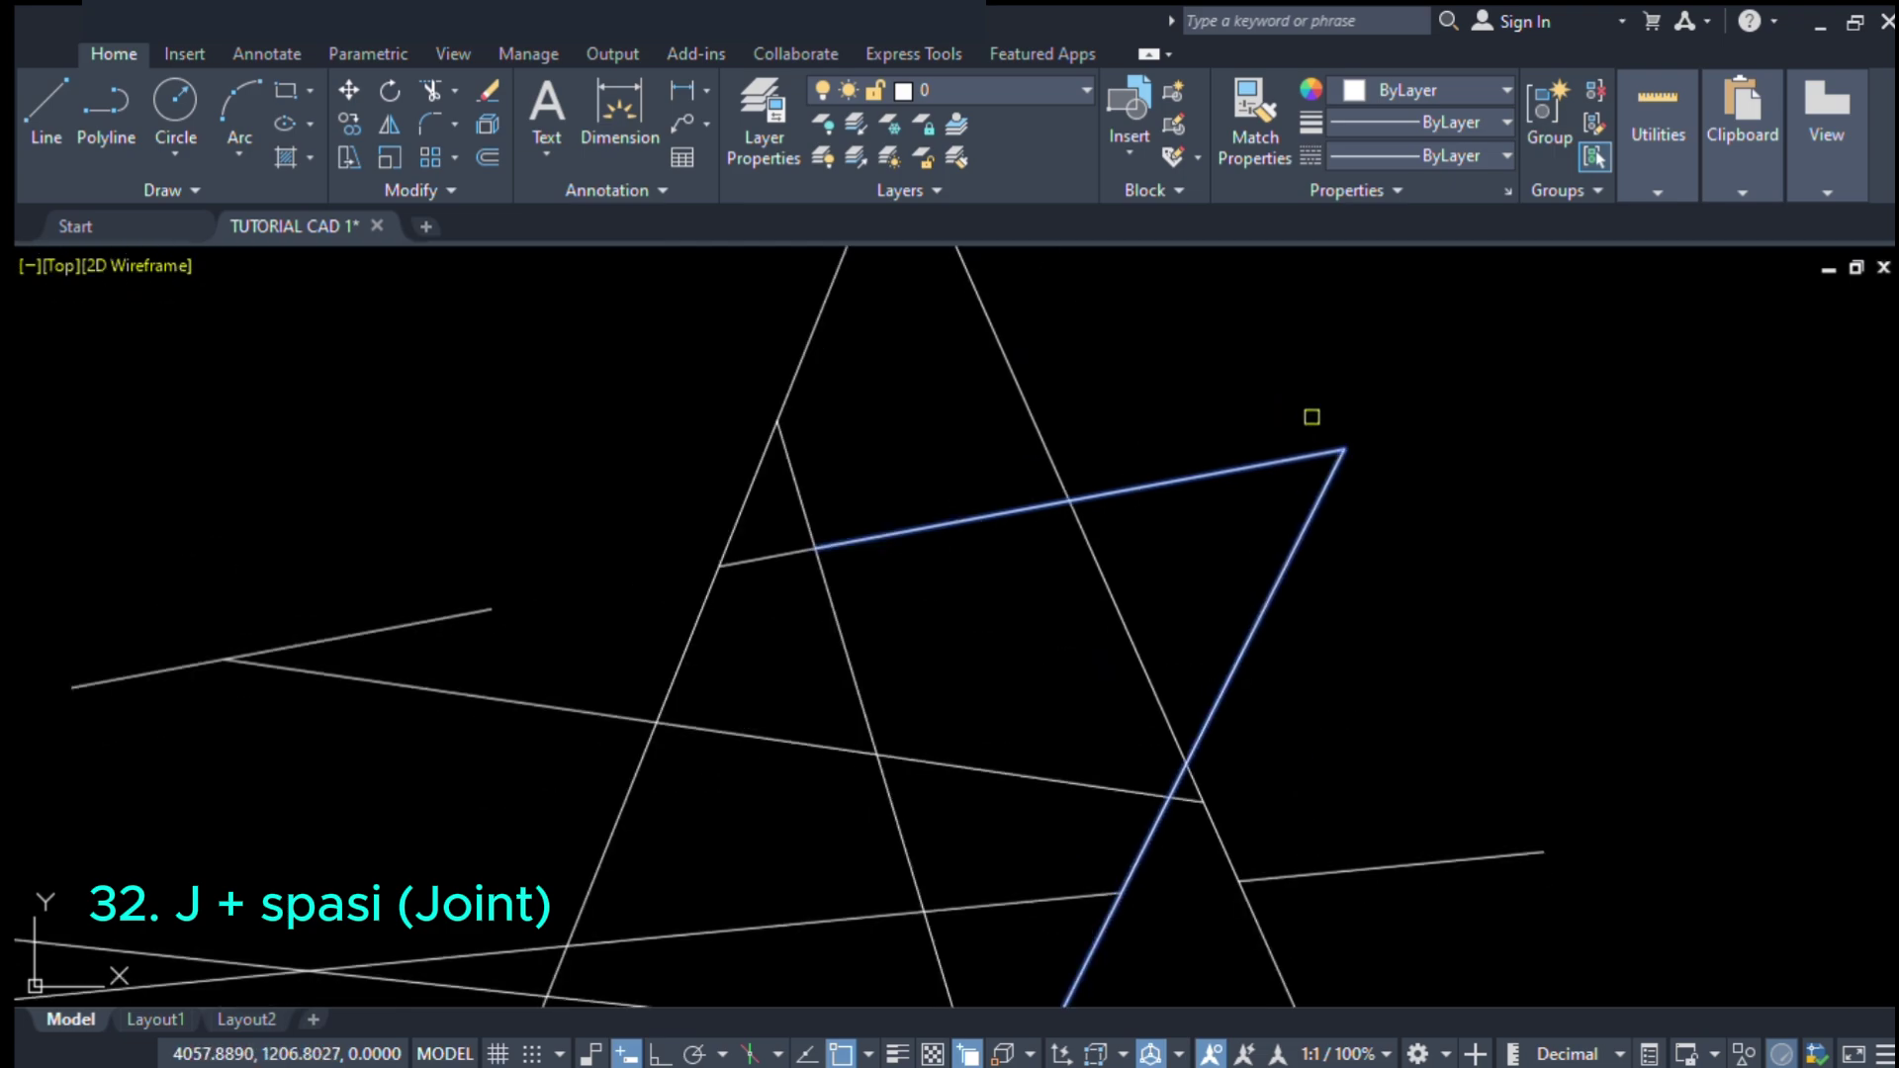
scroll(1312, 416, "up", 2)
scroll(1425, 459, "up", 2)
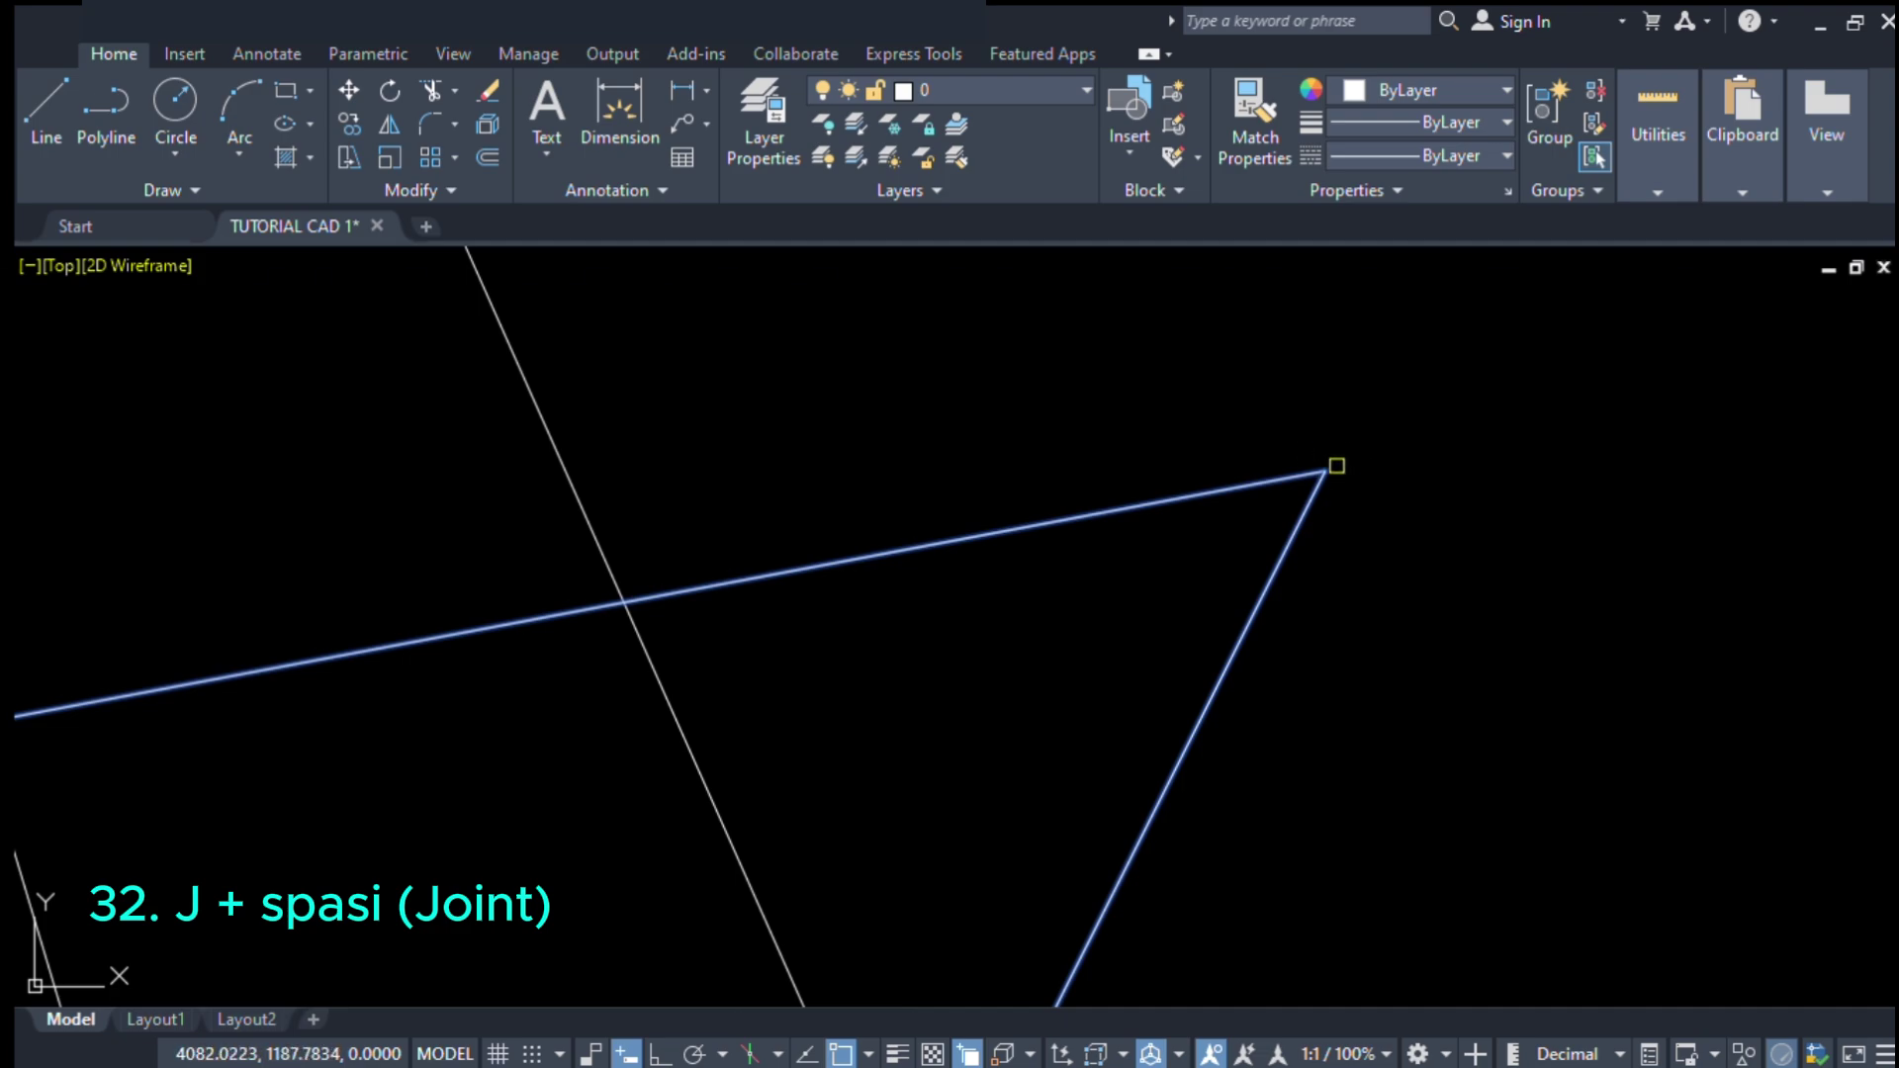
scroll(1293, 400, "down", 4)
scroll(1229, 600, "up", 1)
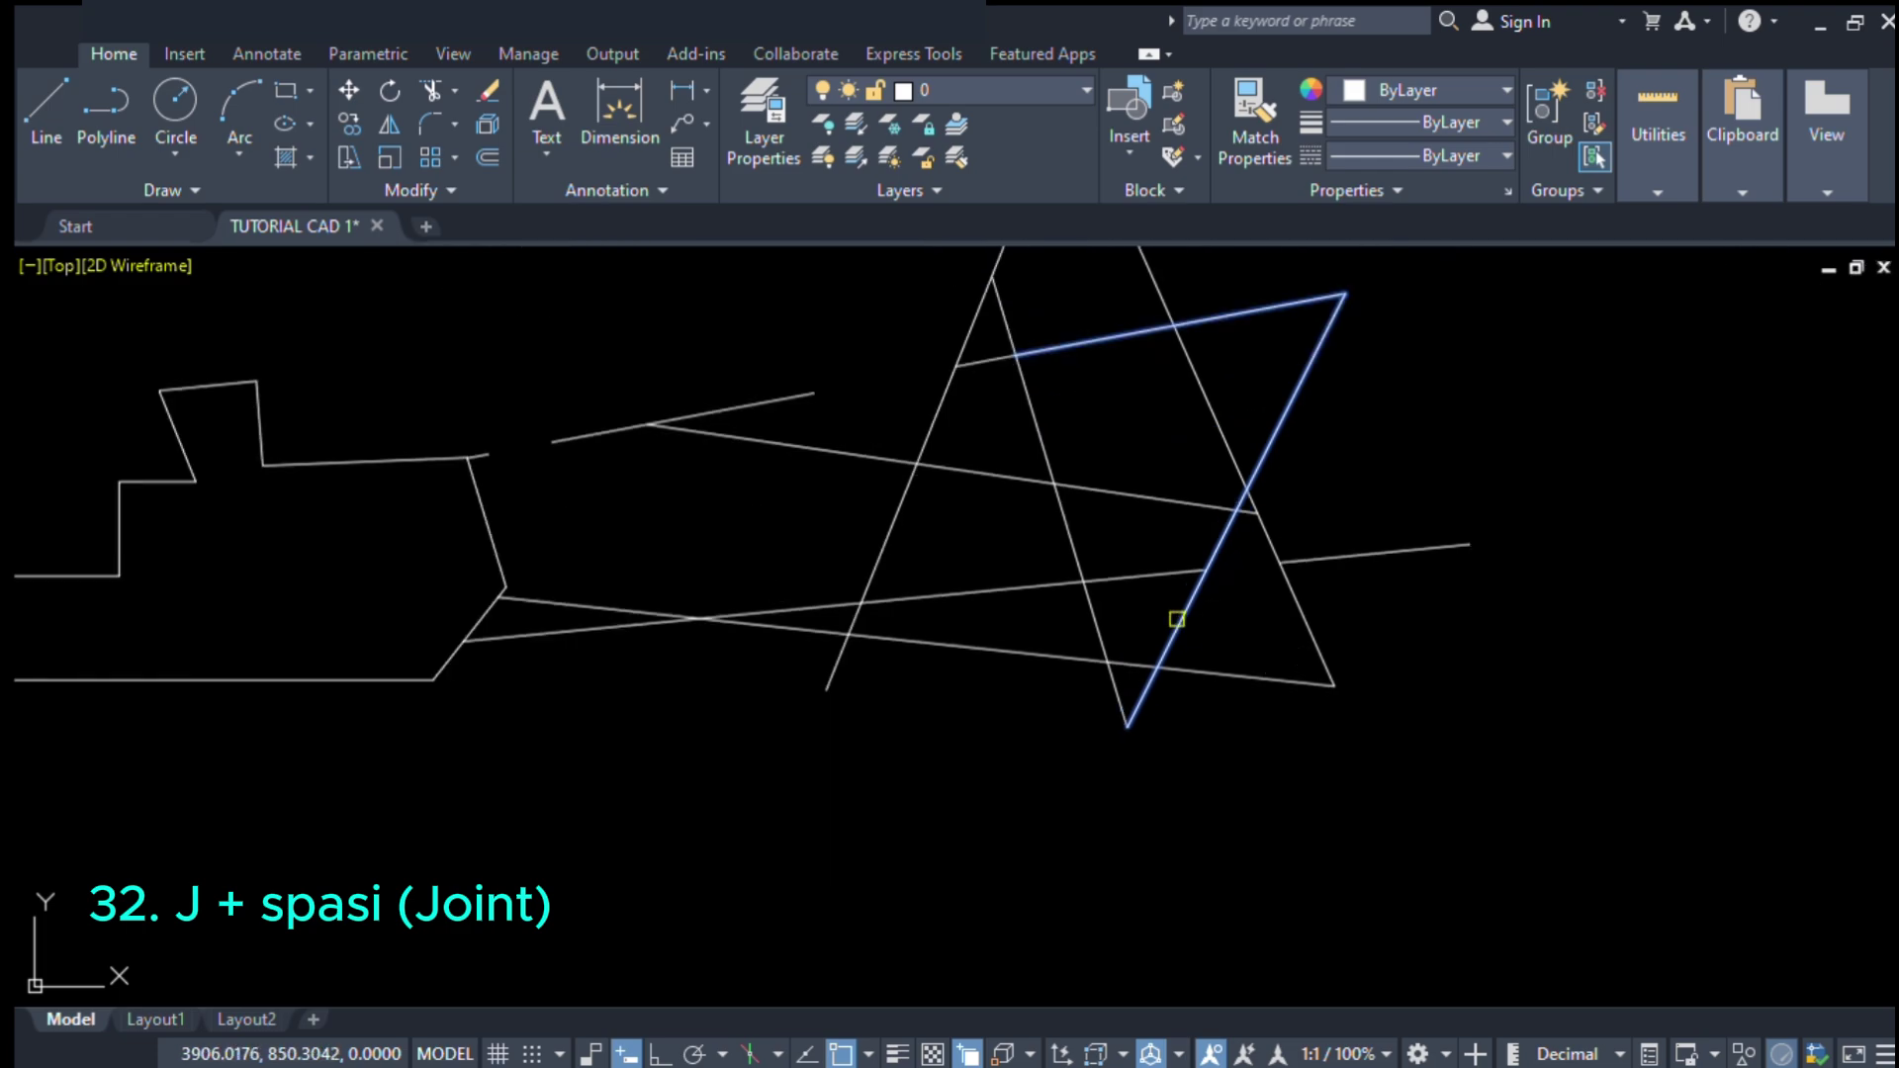
scroll(1177, 618, "up", 1)
middle_click_drag(1101, 640, 1047, 742)
scroll(1029, 741, "down", 2)
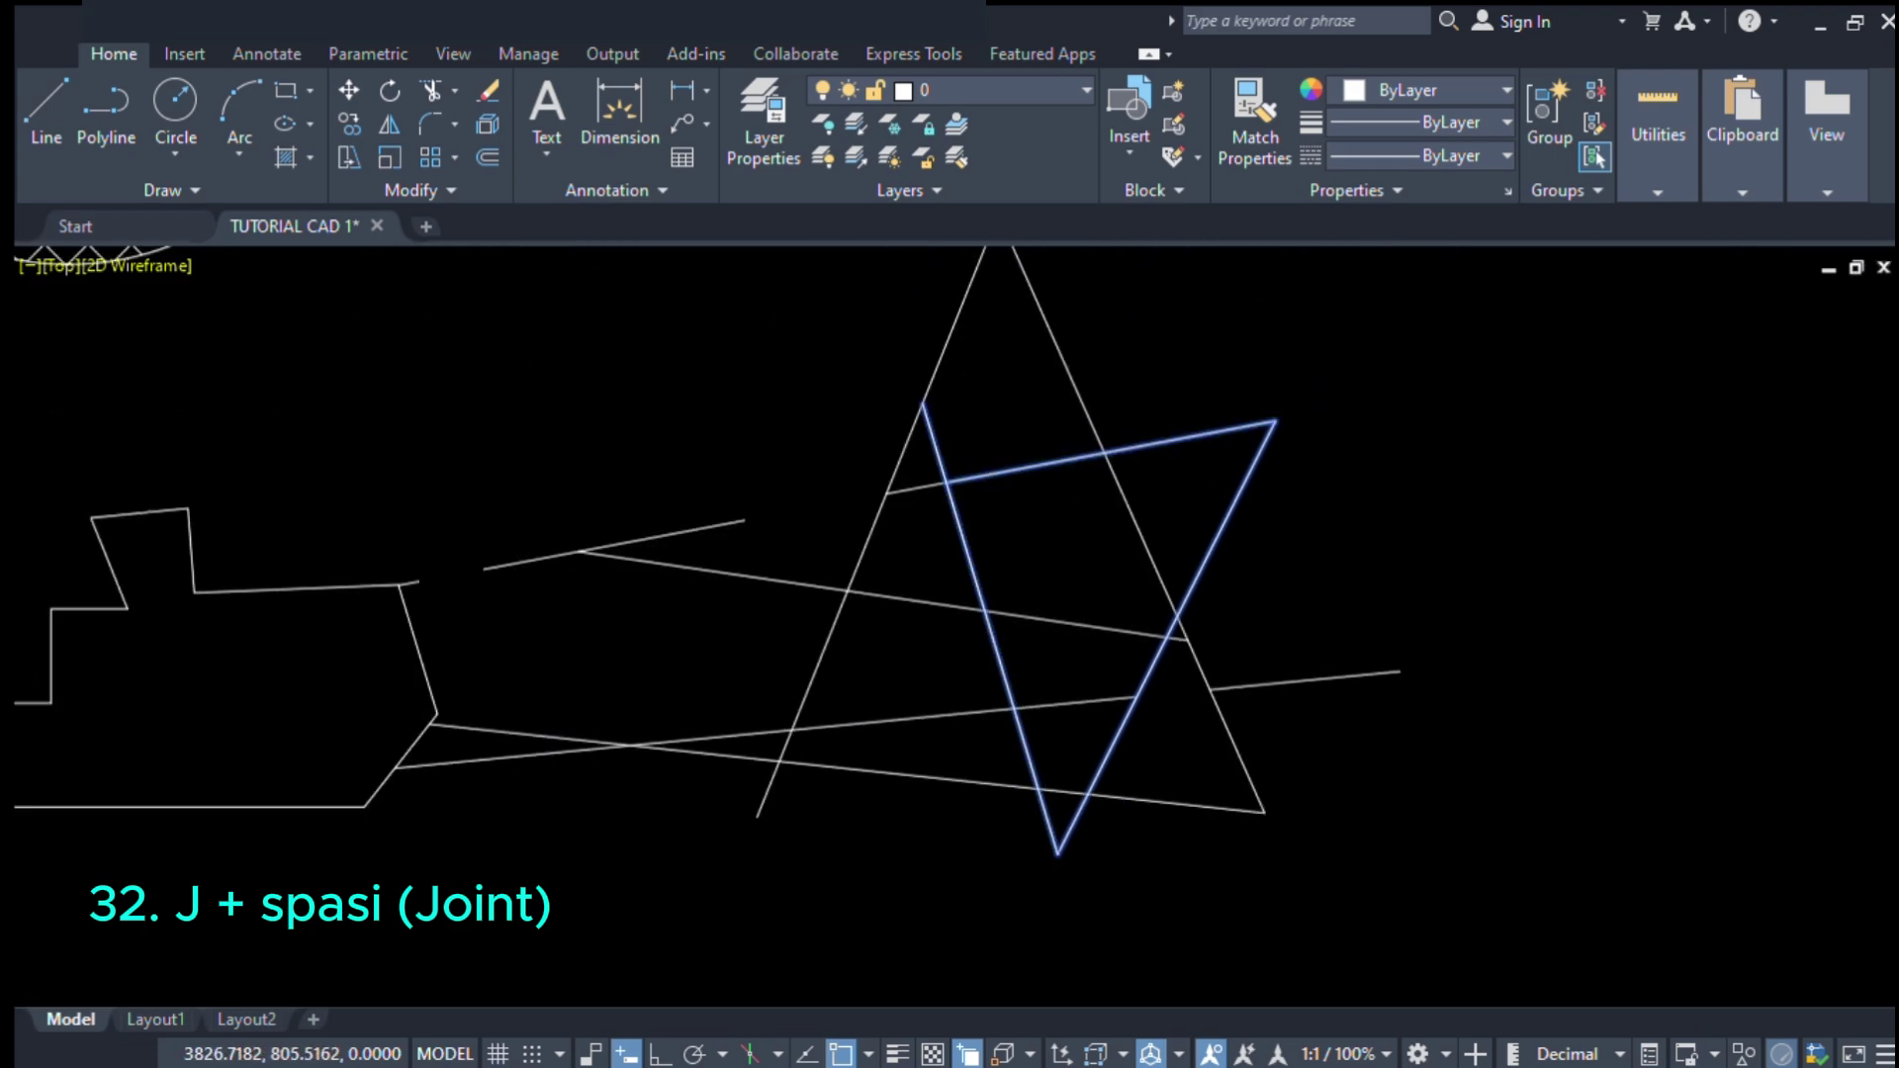
mouse_move(1041, 481)
middle_mouse_down()
mouse_move(1029, 601)
mouse_move(1037, 433)
middle_mouse_up()
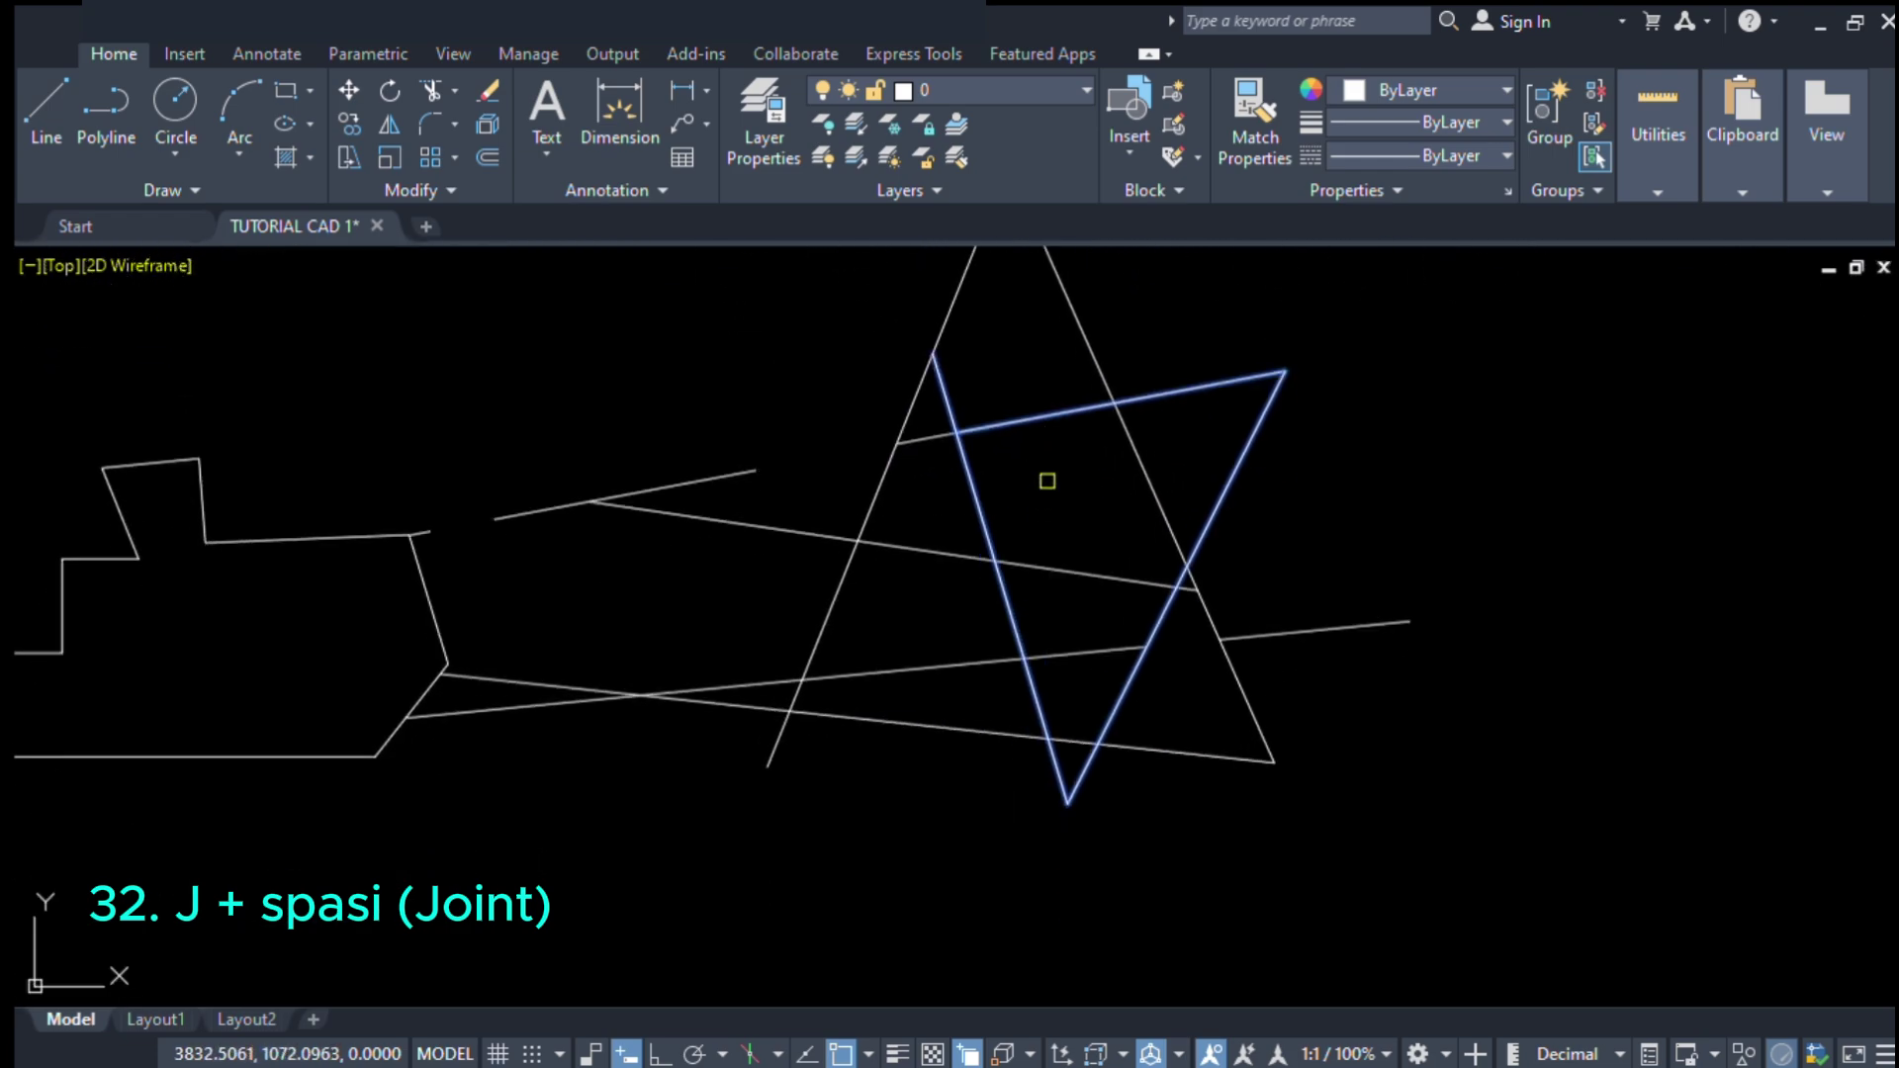
left_click(1234, 460)
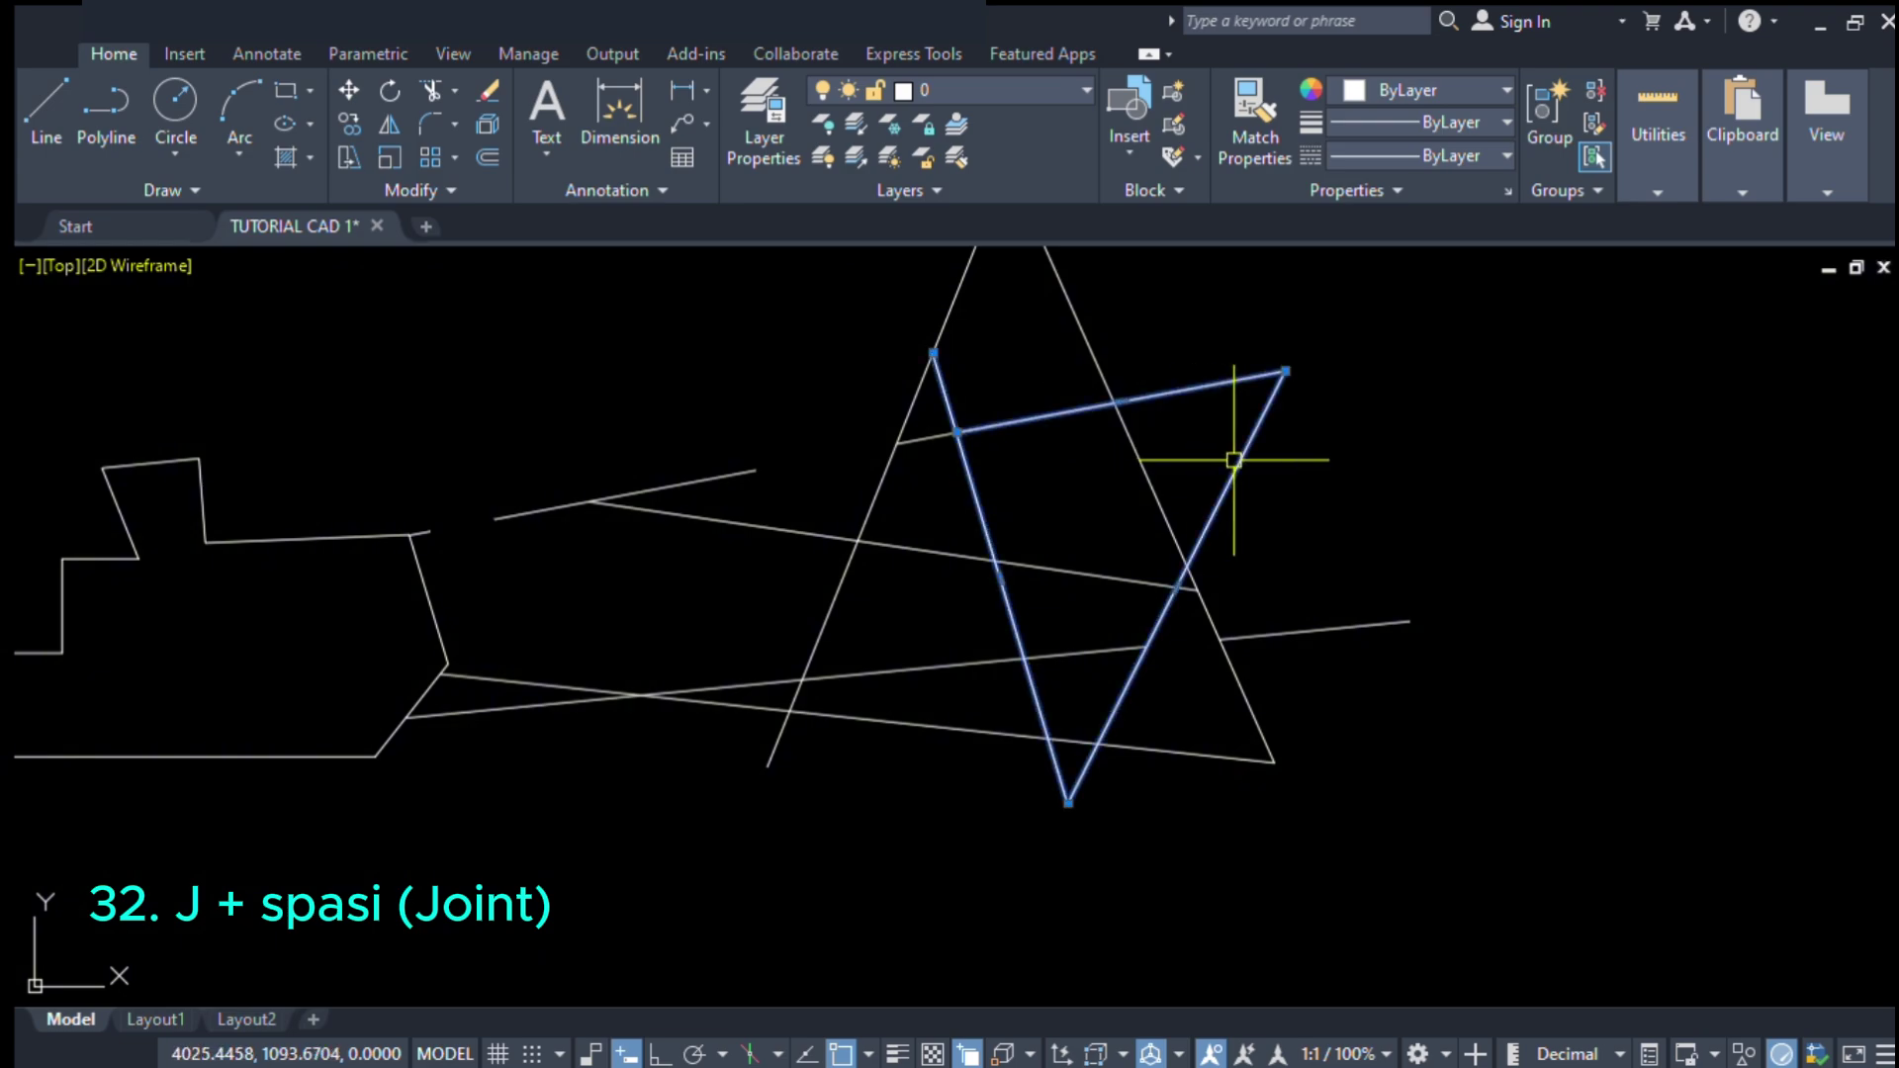
middle_click_drag(1093, 508, 1072, 699)
key("Escape")
scroll(929, 614, "up", 3)
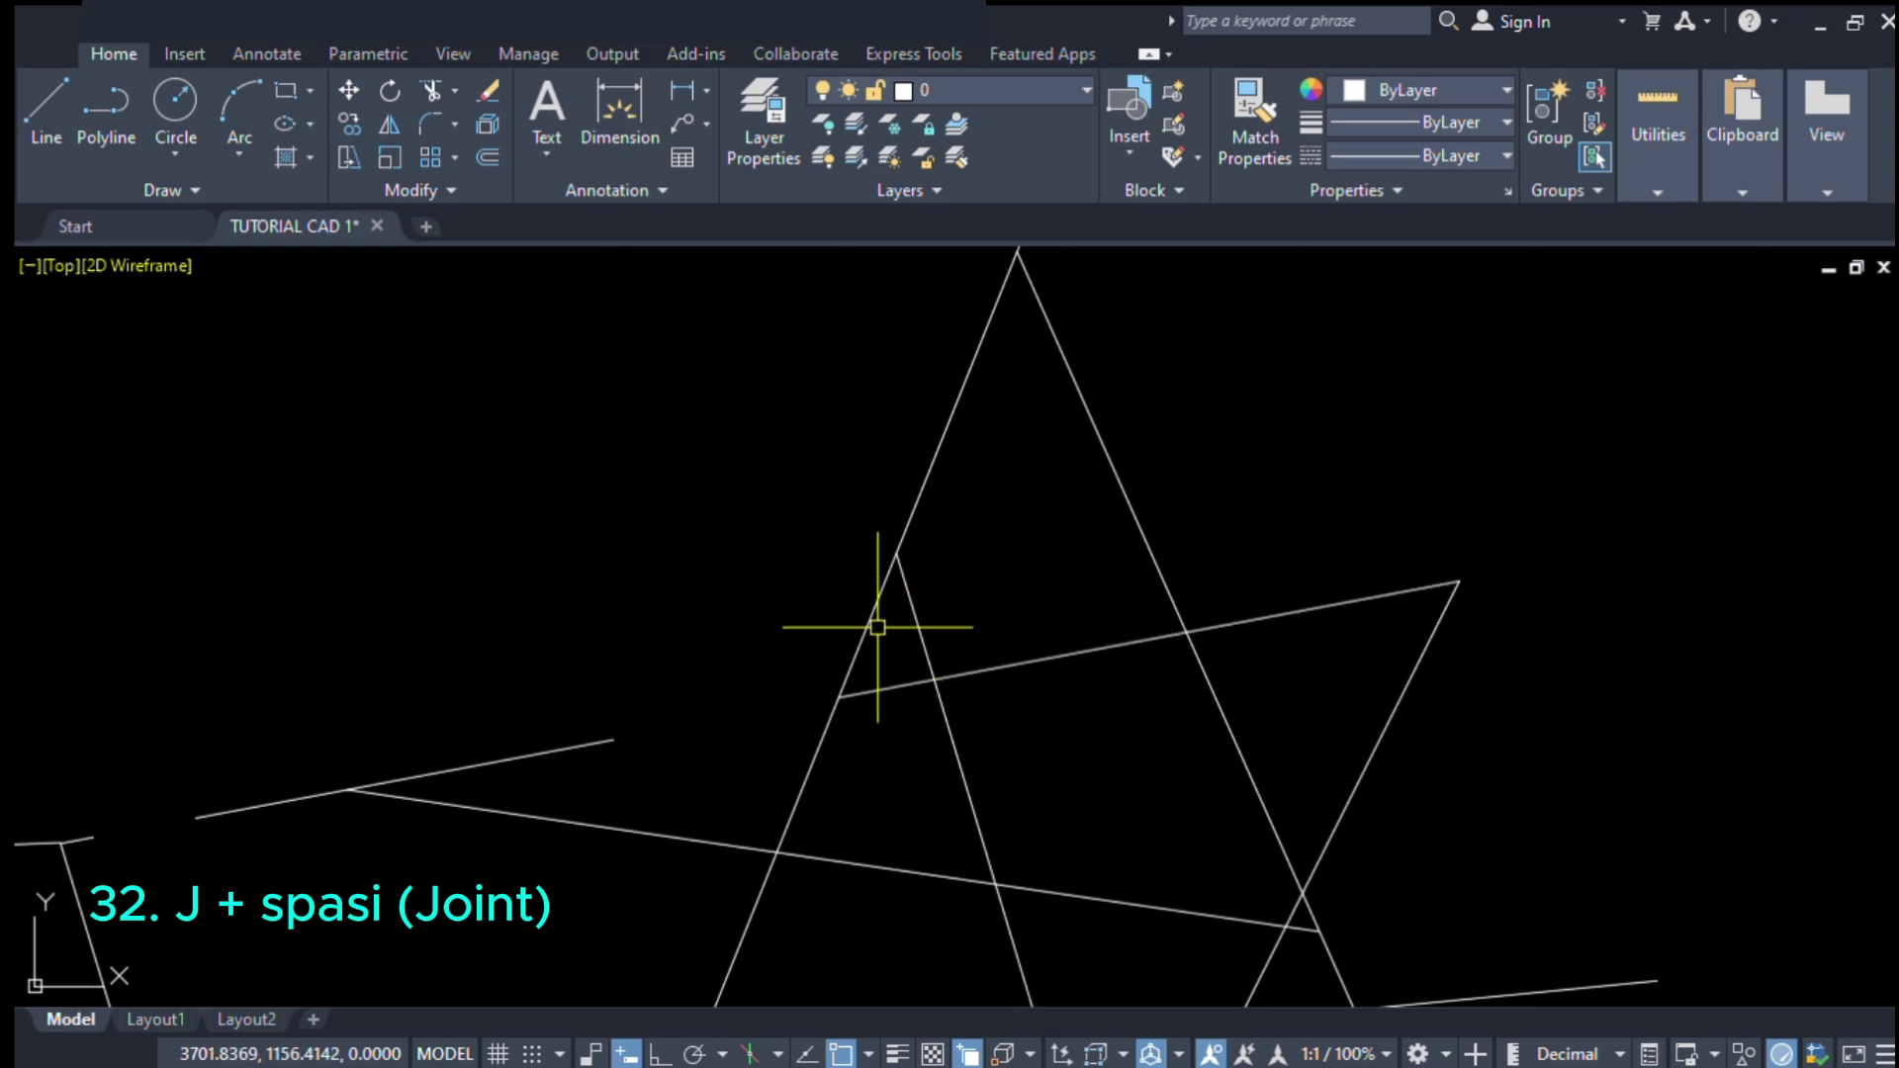
- Draw a rectangle in the empty area beside the crossing lines, below the circular array
scroll(999, 534, "down", 2)
mouse_move(1209, 829)
middle_mouse_down()
mouse_move(1278, 558)
mouse_move(1246, 677)
mouse_move(1160, 713)
middle_mouse_up()
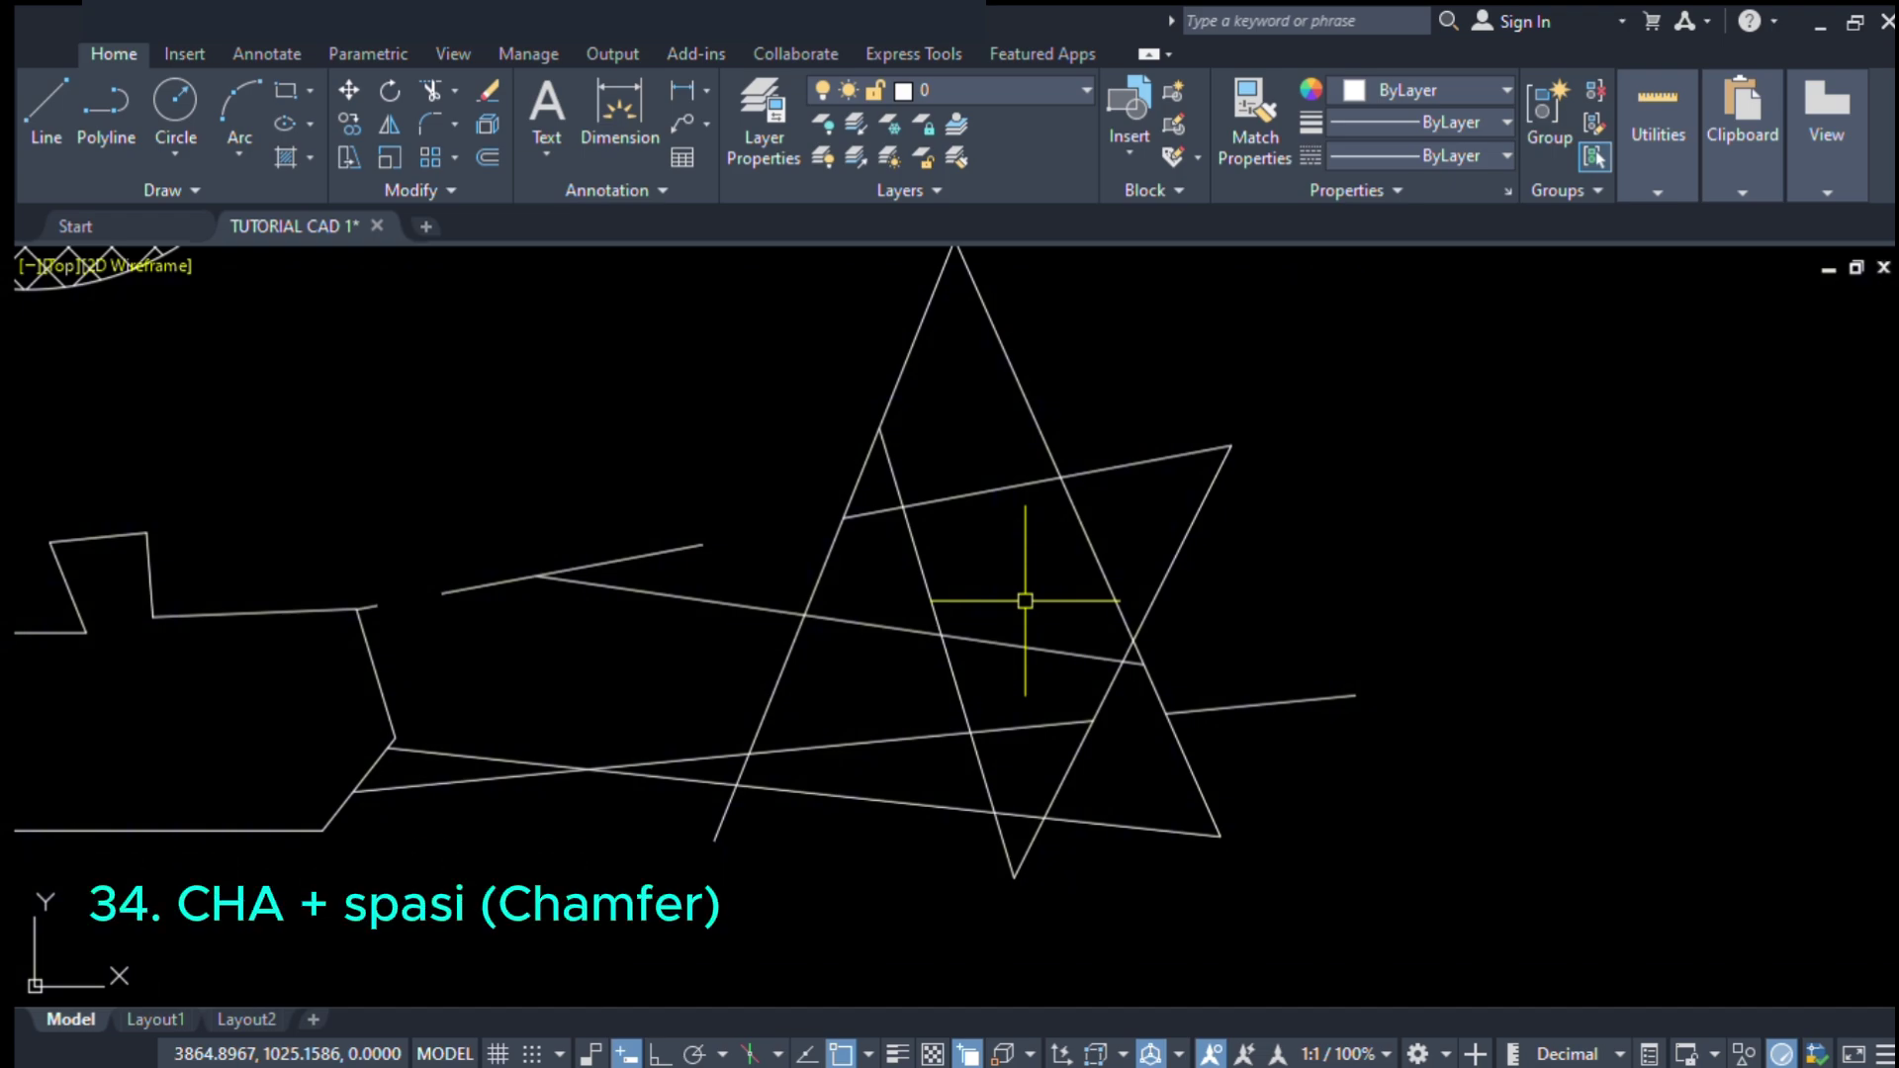
scroll(1208, 594, "down", 2)
middle_click_drag(1208, 594, 861, 627)
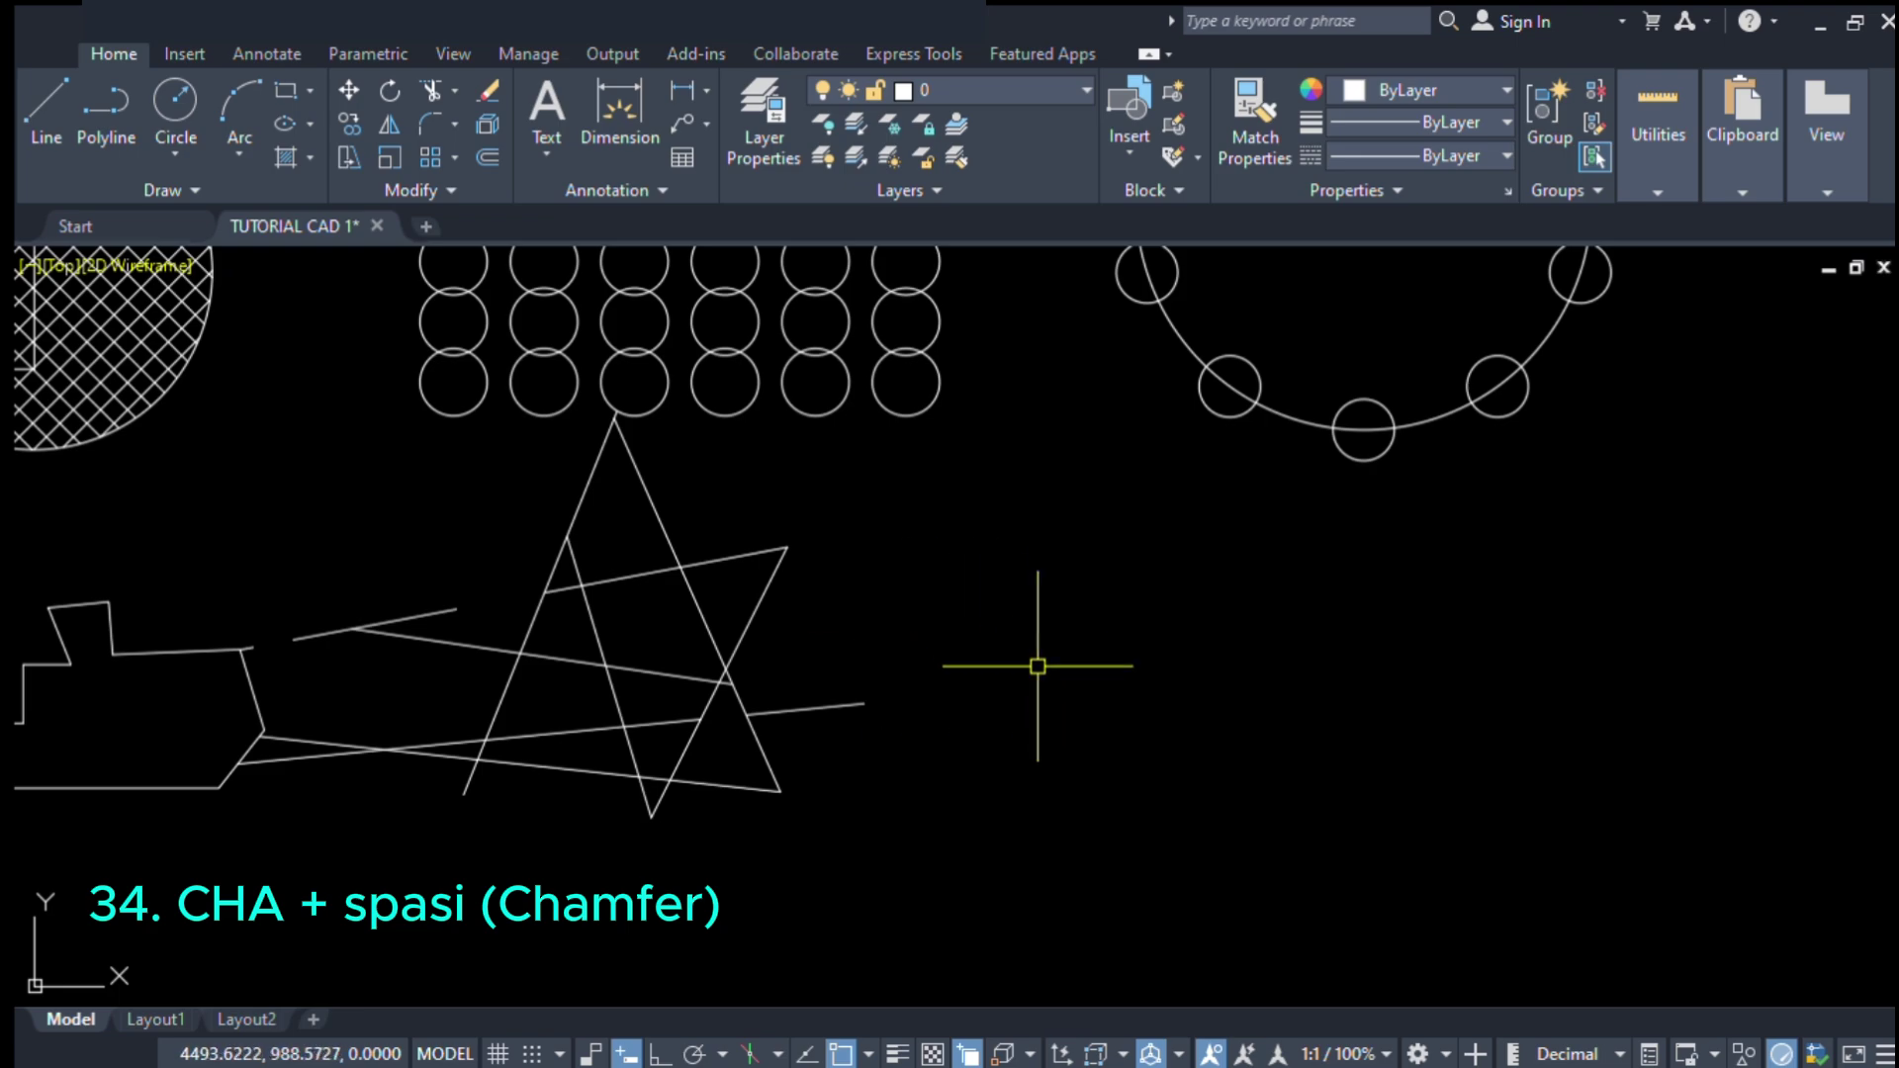
type("REC spas")
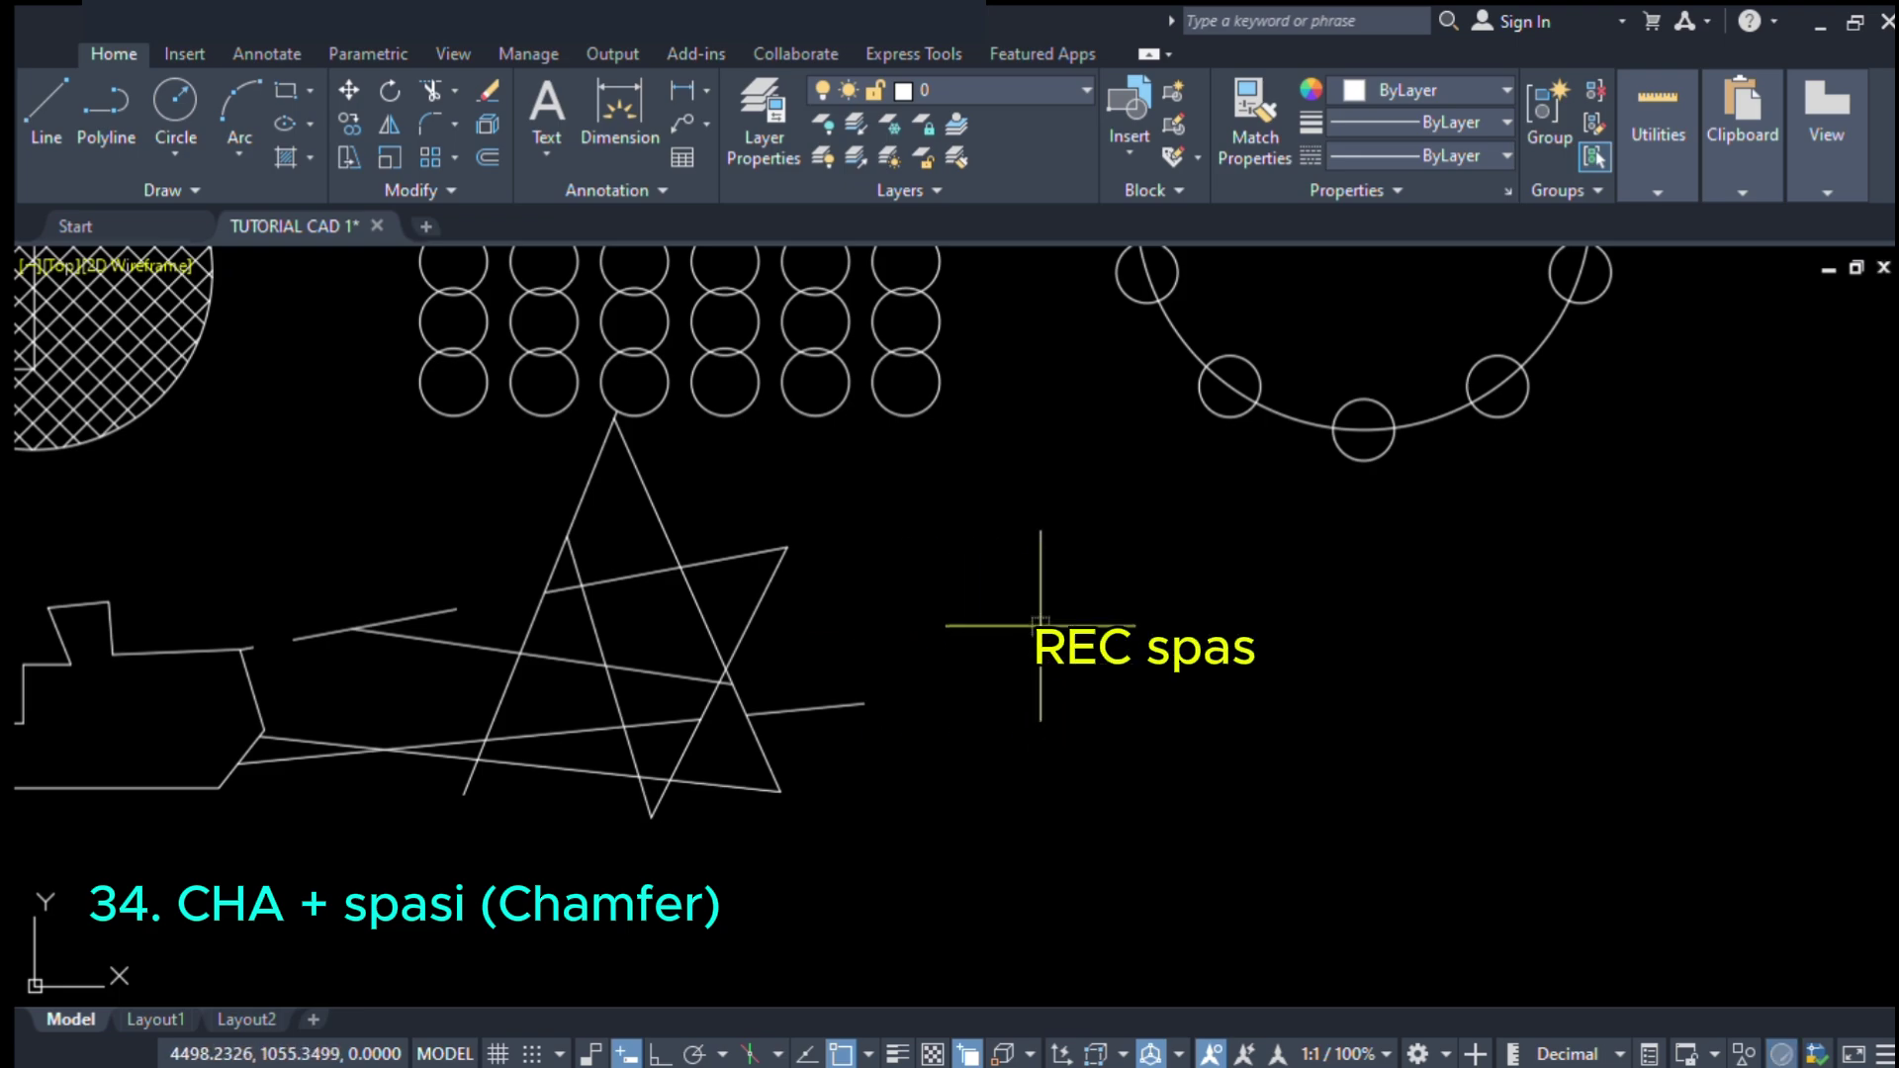
key("space")
left_click(1002, 599)
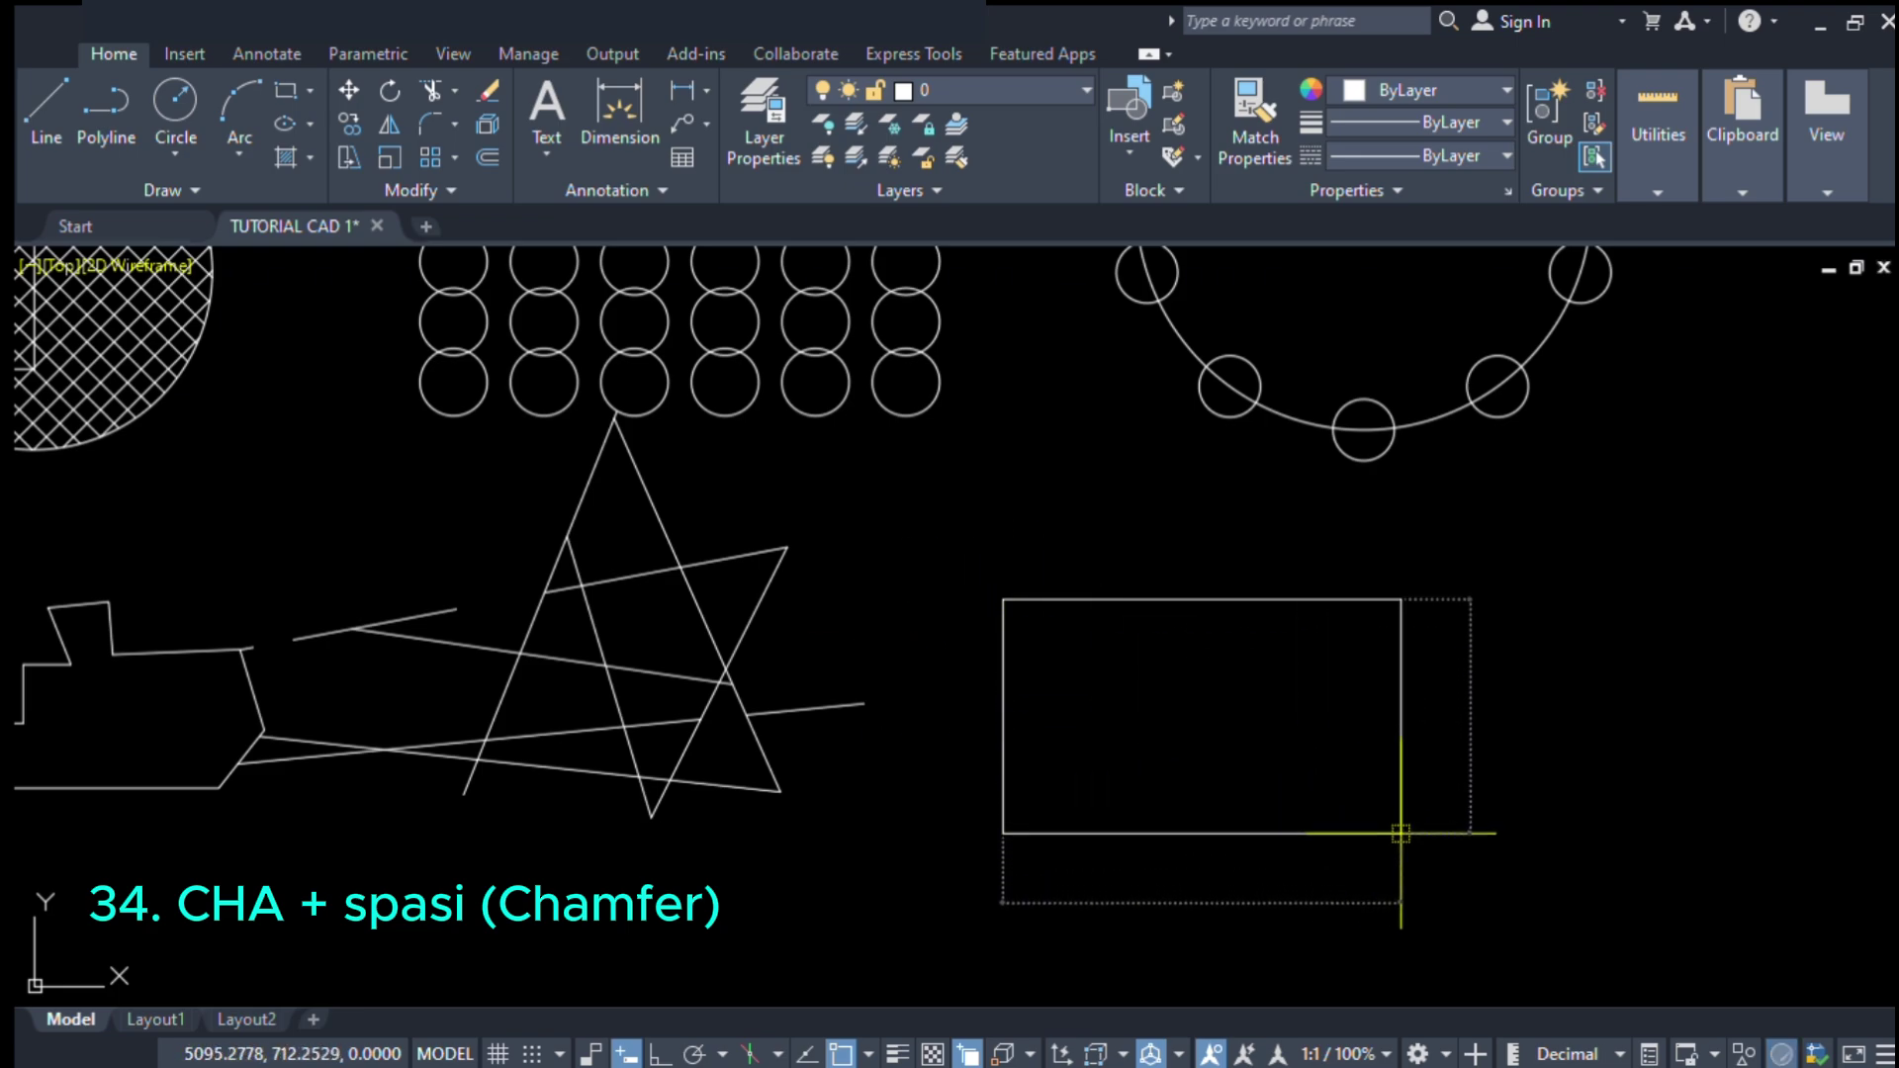
left_click(1423, 852)
- Chamfer the rectangle's upper-left corner with both distances set to 50
middle_click_drag(1314, 716, 1173, 601)
scroll(1078, 581, "up", 2)
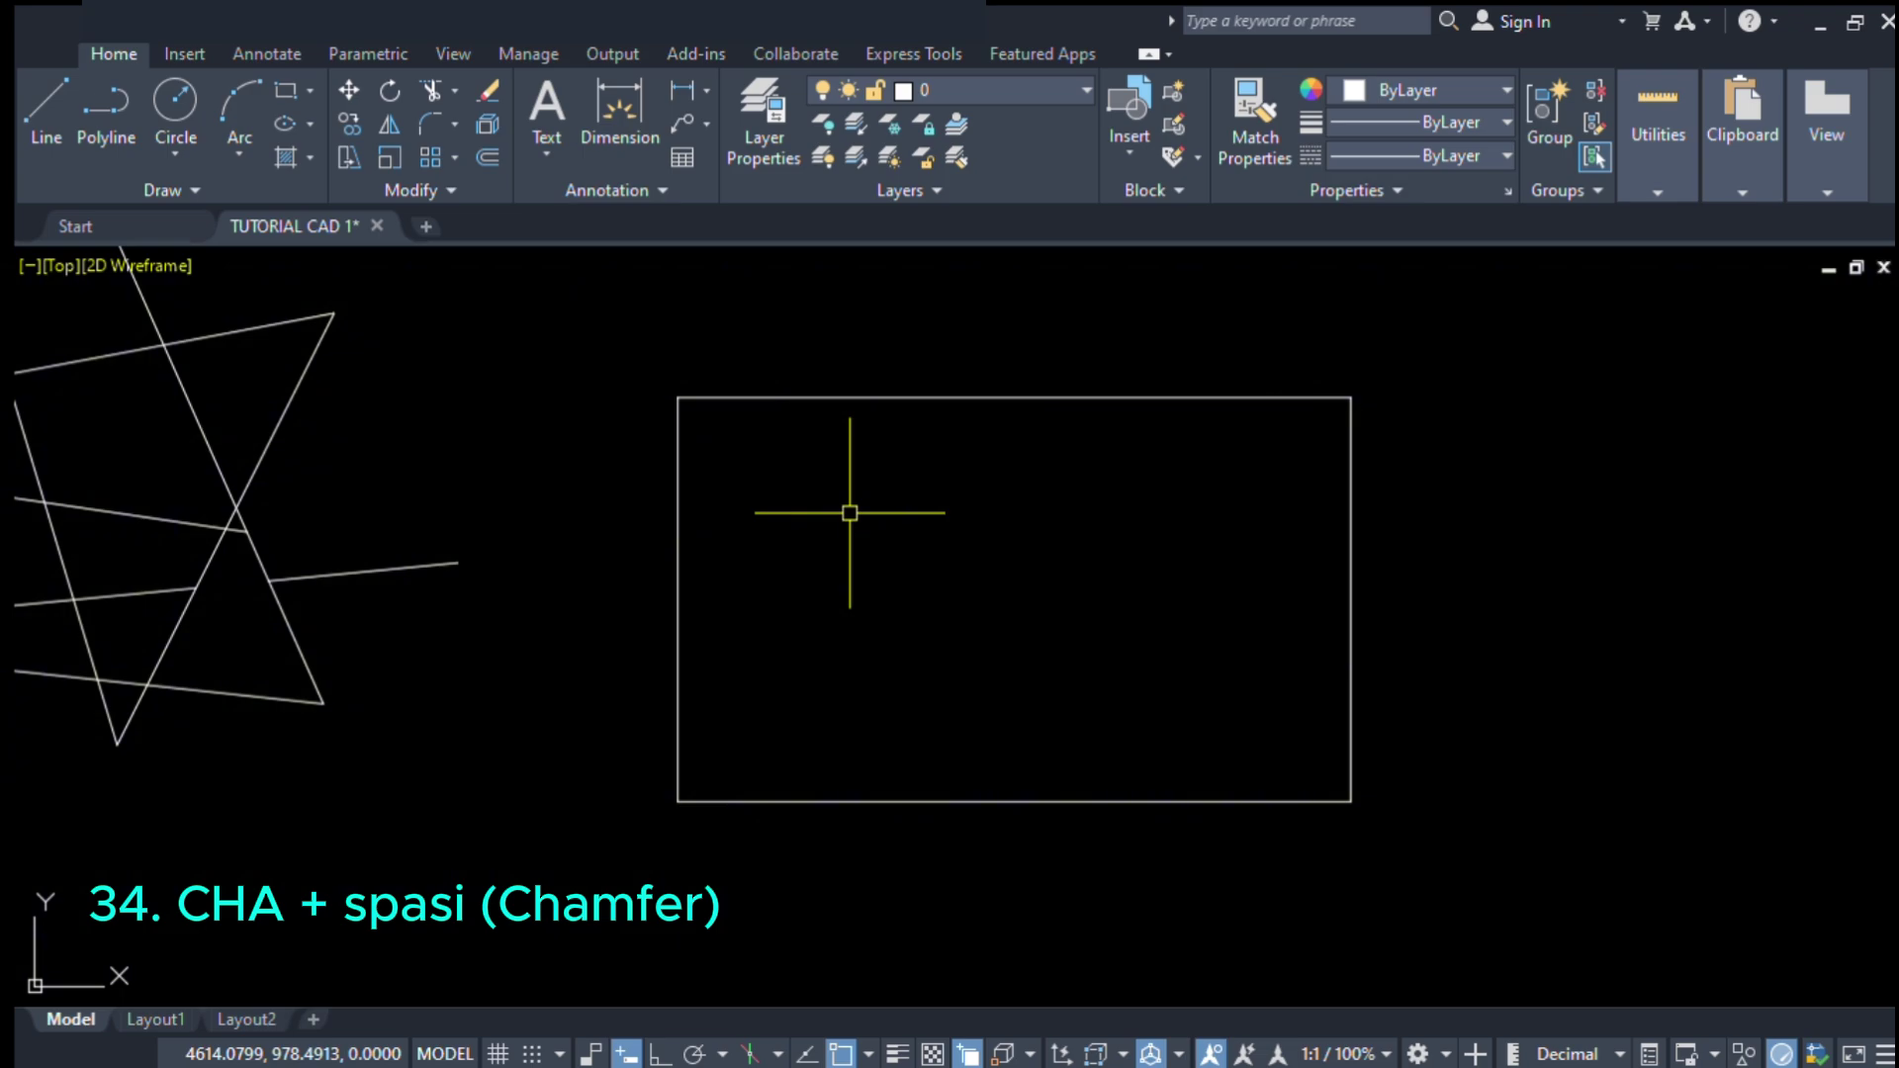
type("cha")
key("space")
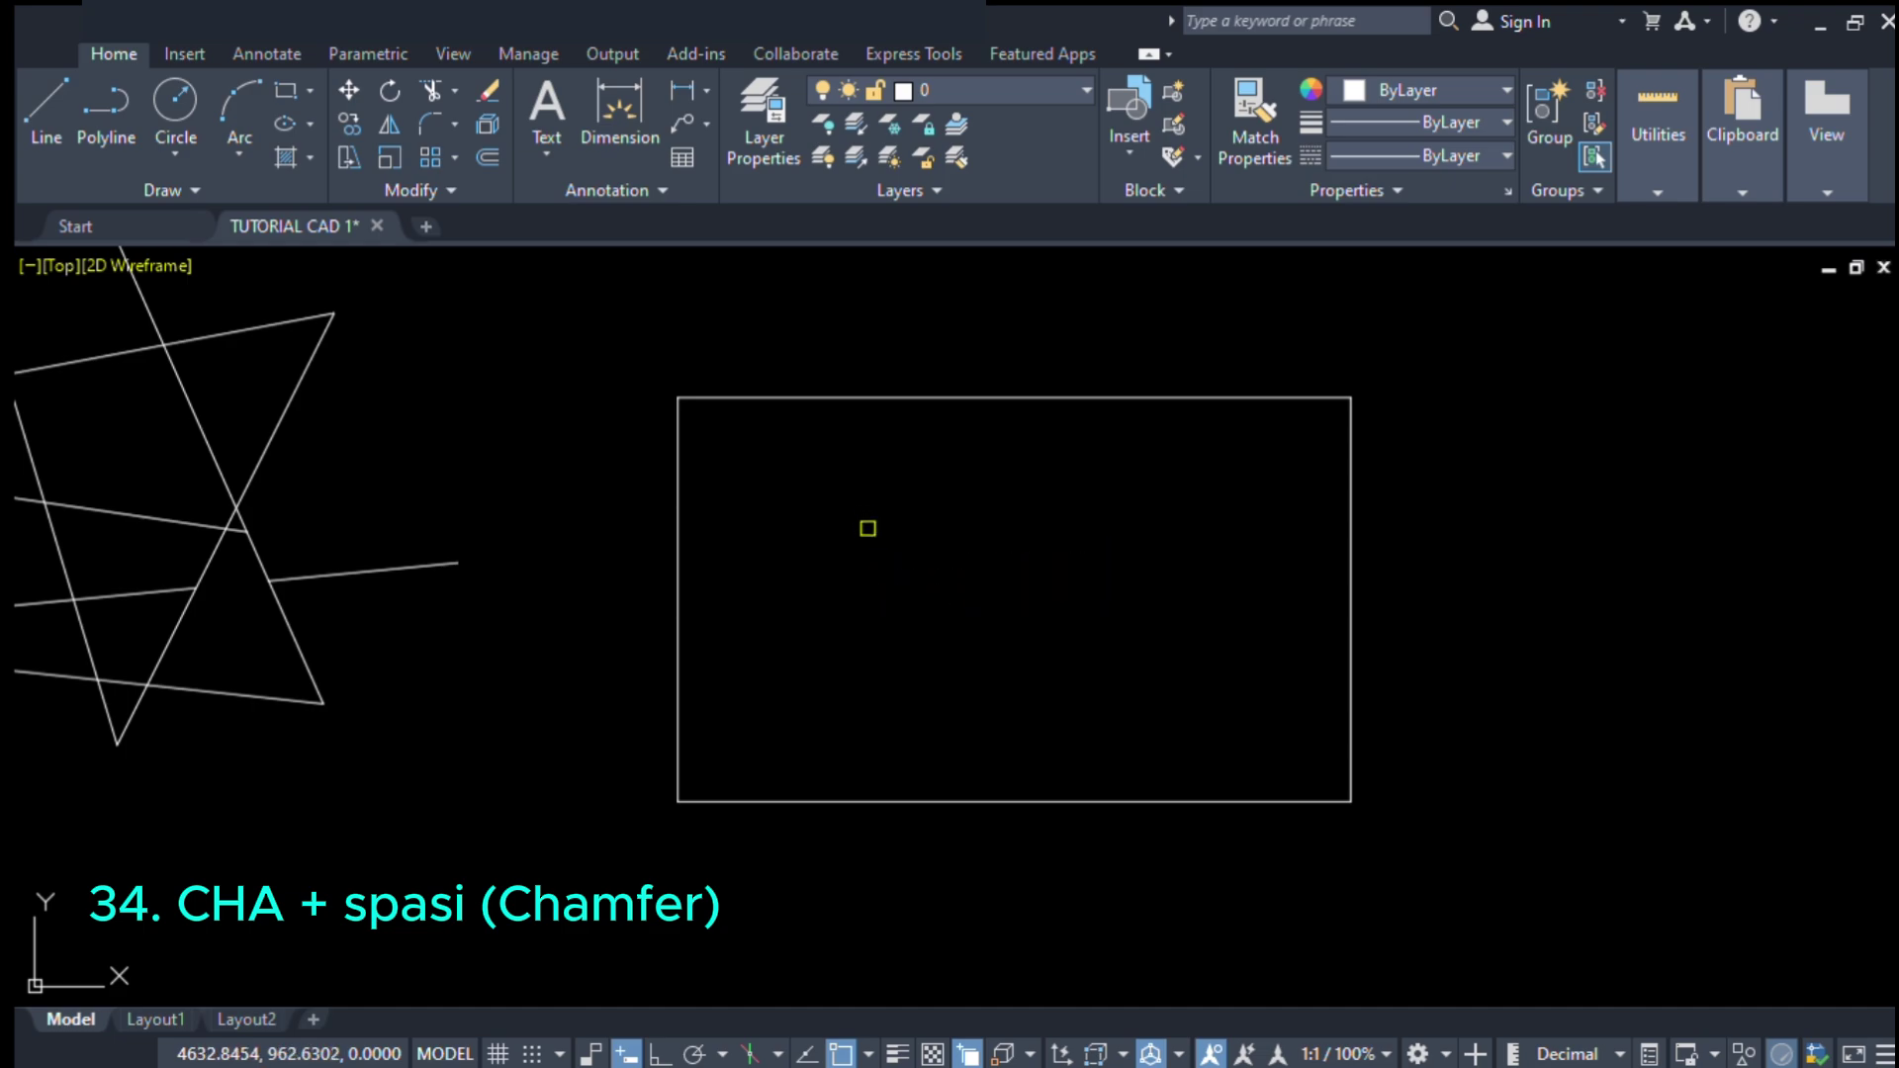
type("d")
key("space")
type("50")
key("space")
type("50")
key("space")
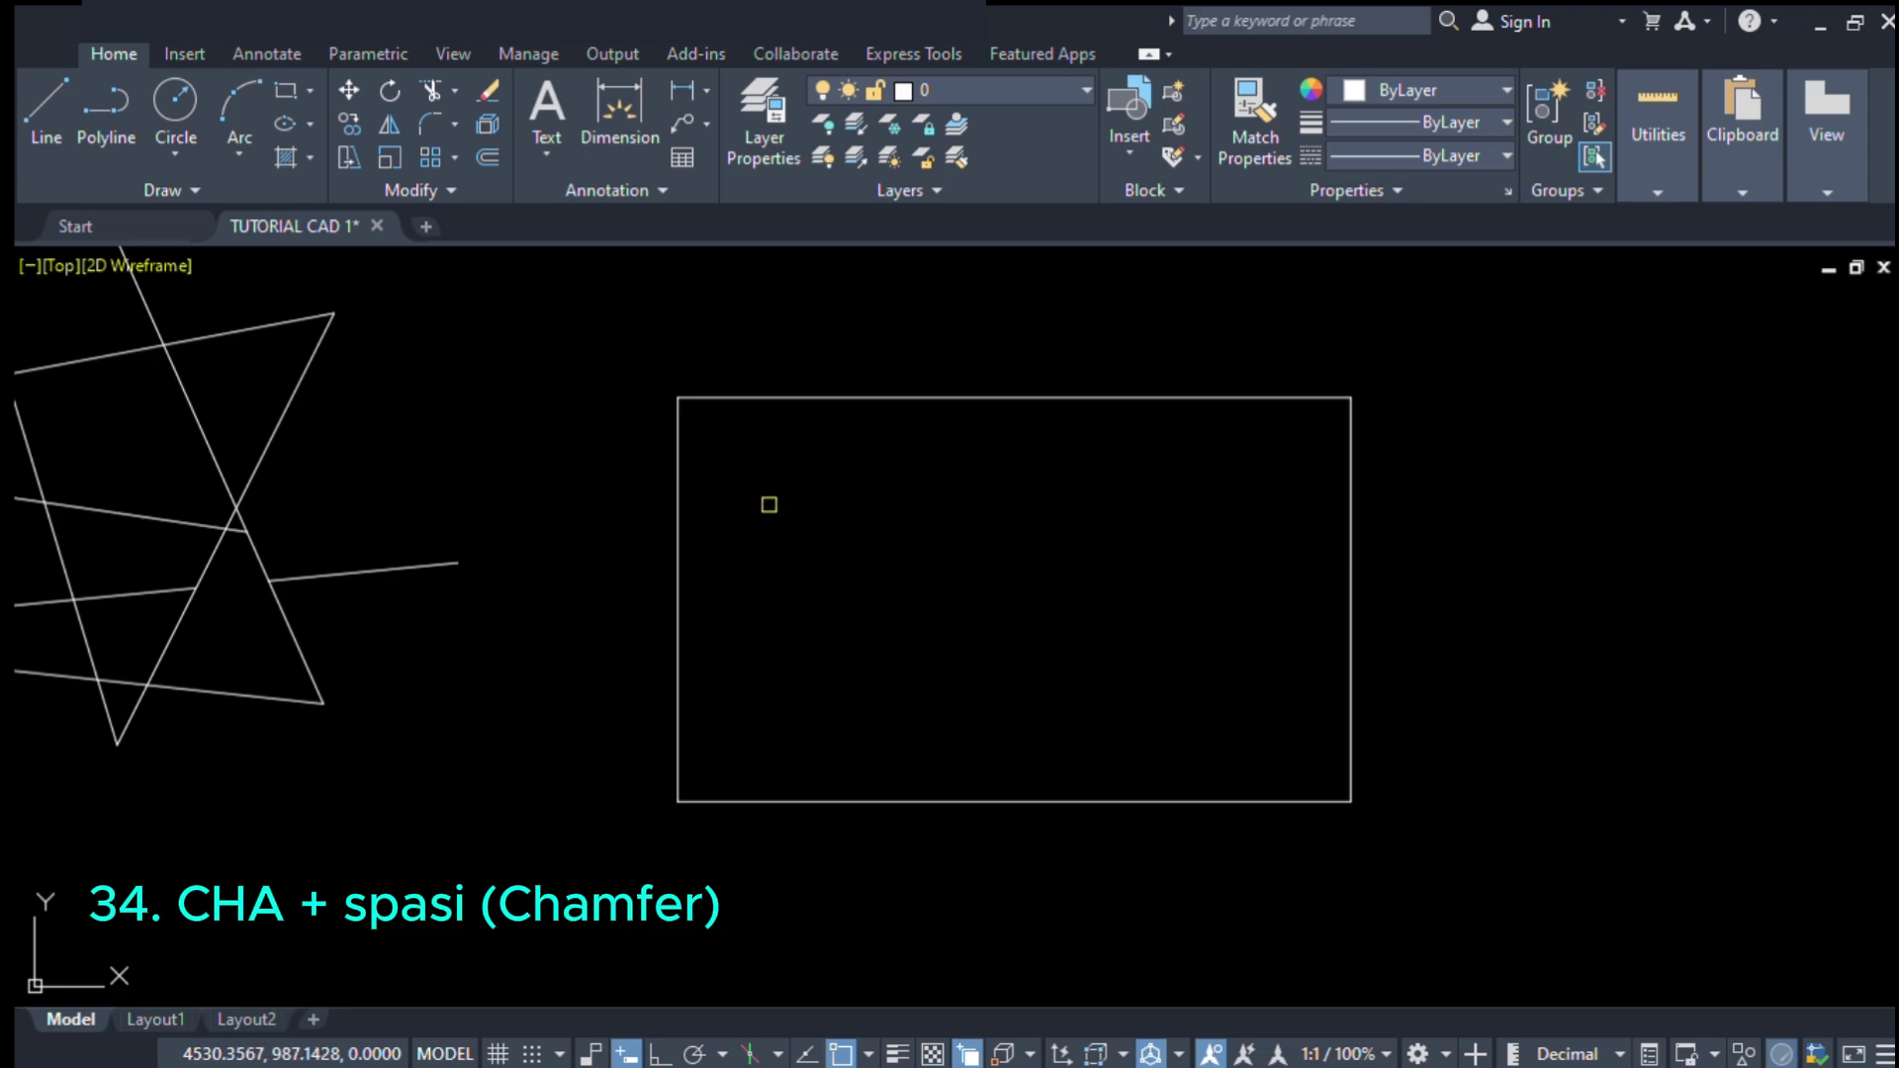
left_click(736, 402)
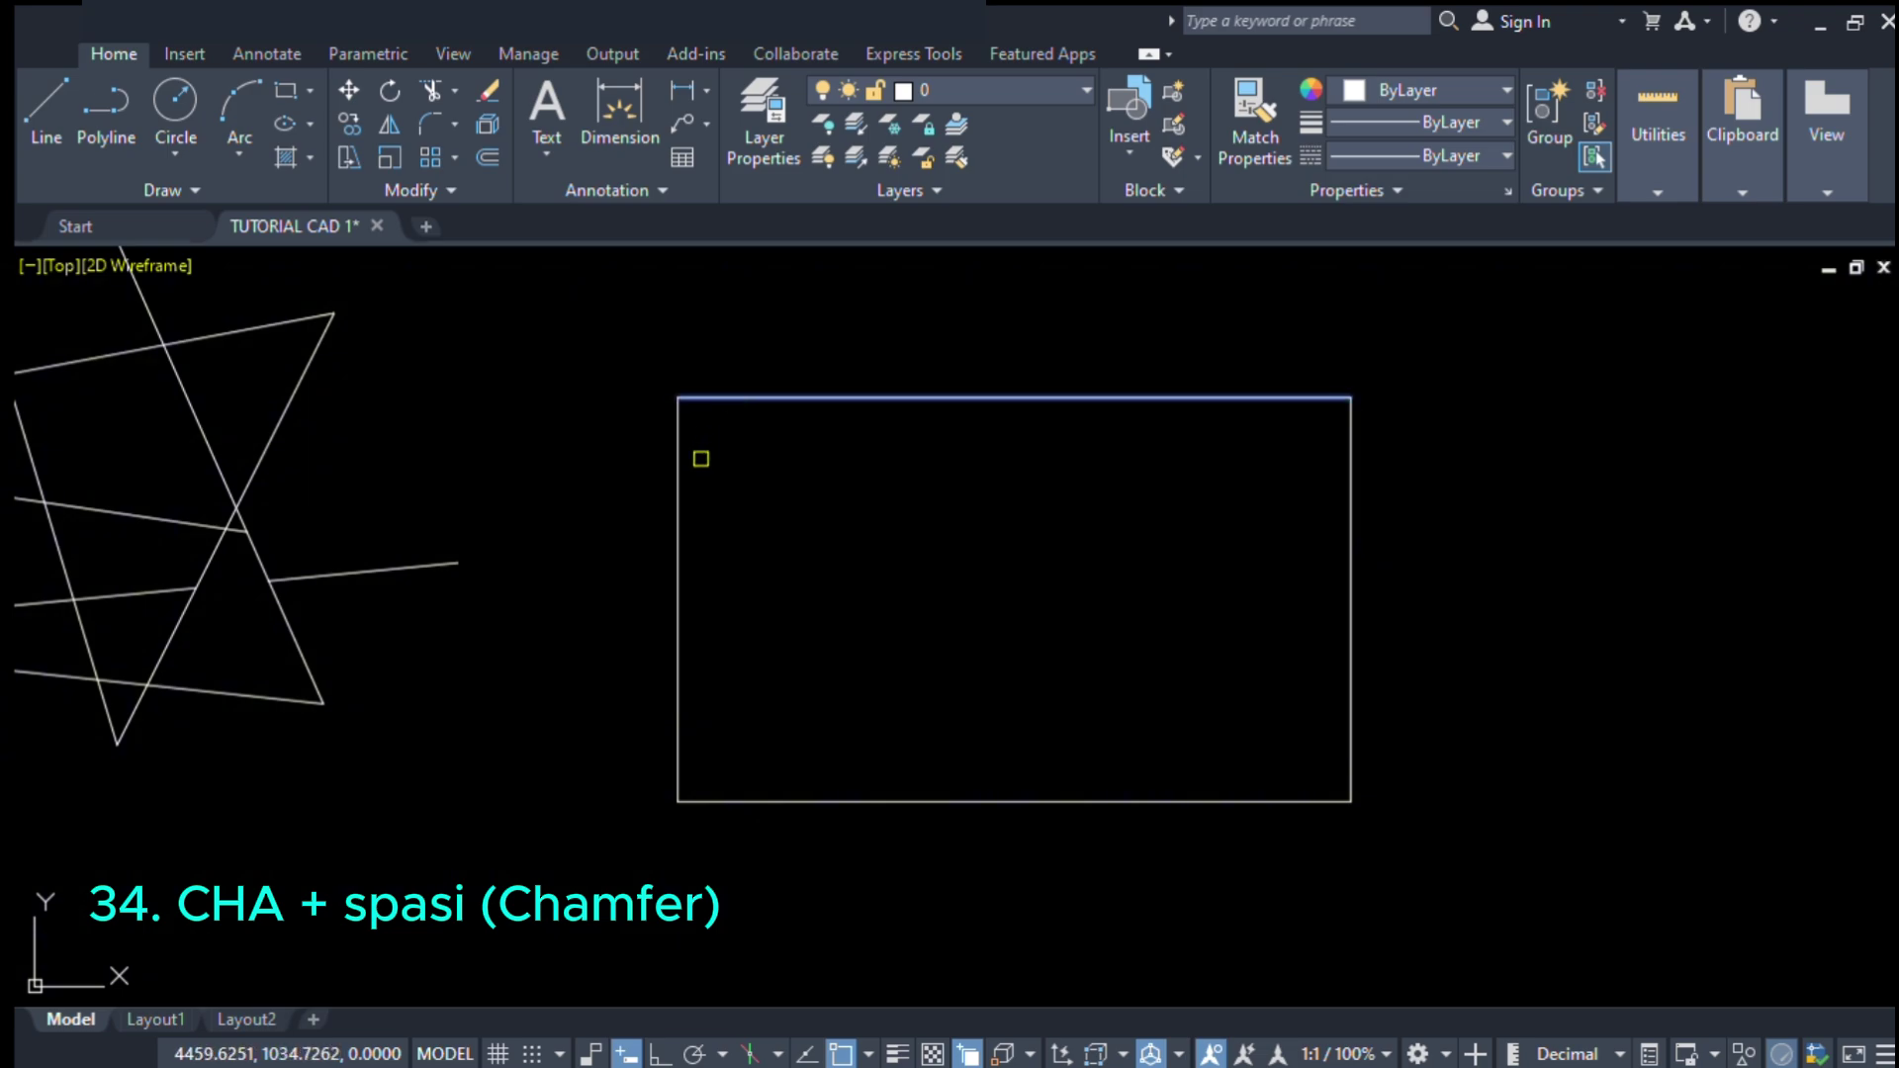
left_click(679, 475)
scroll(692, 432, "up", 3)
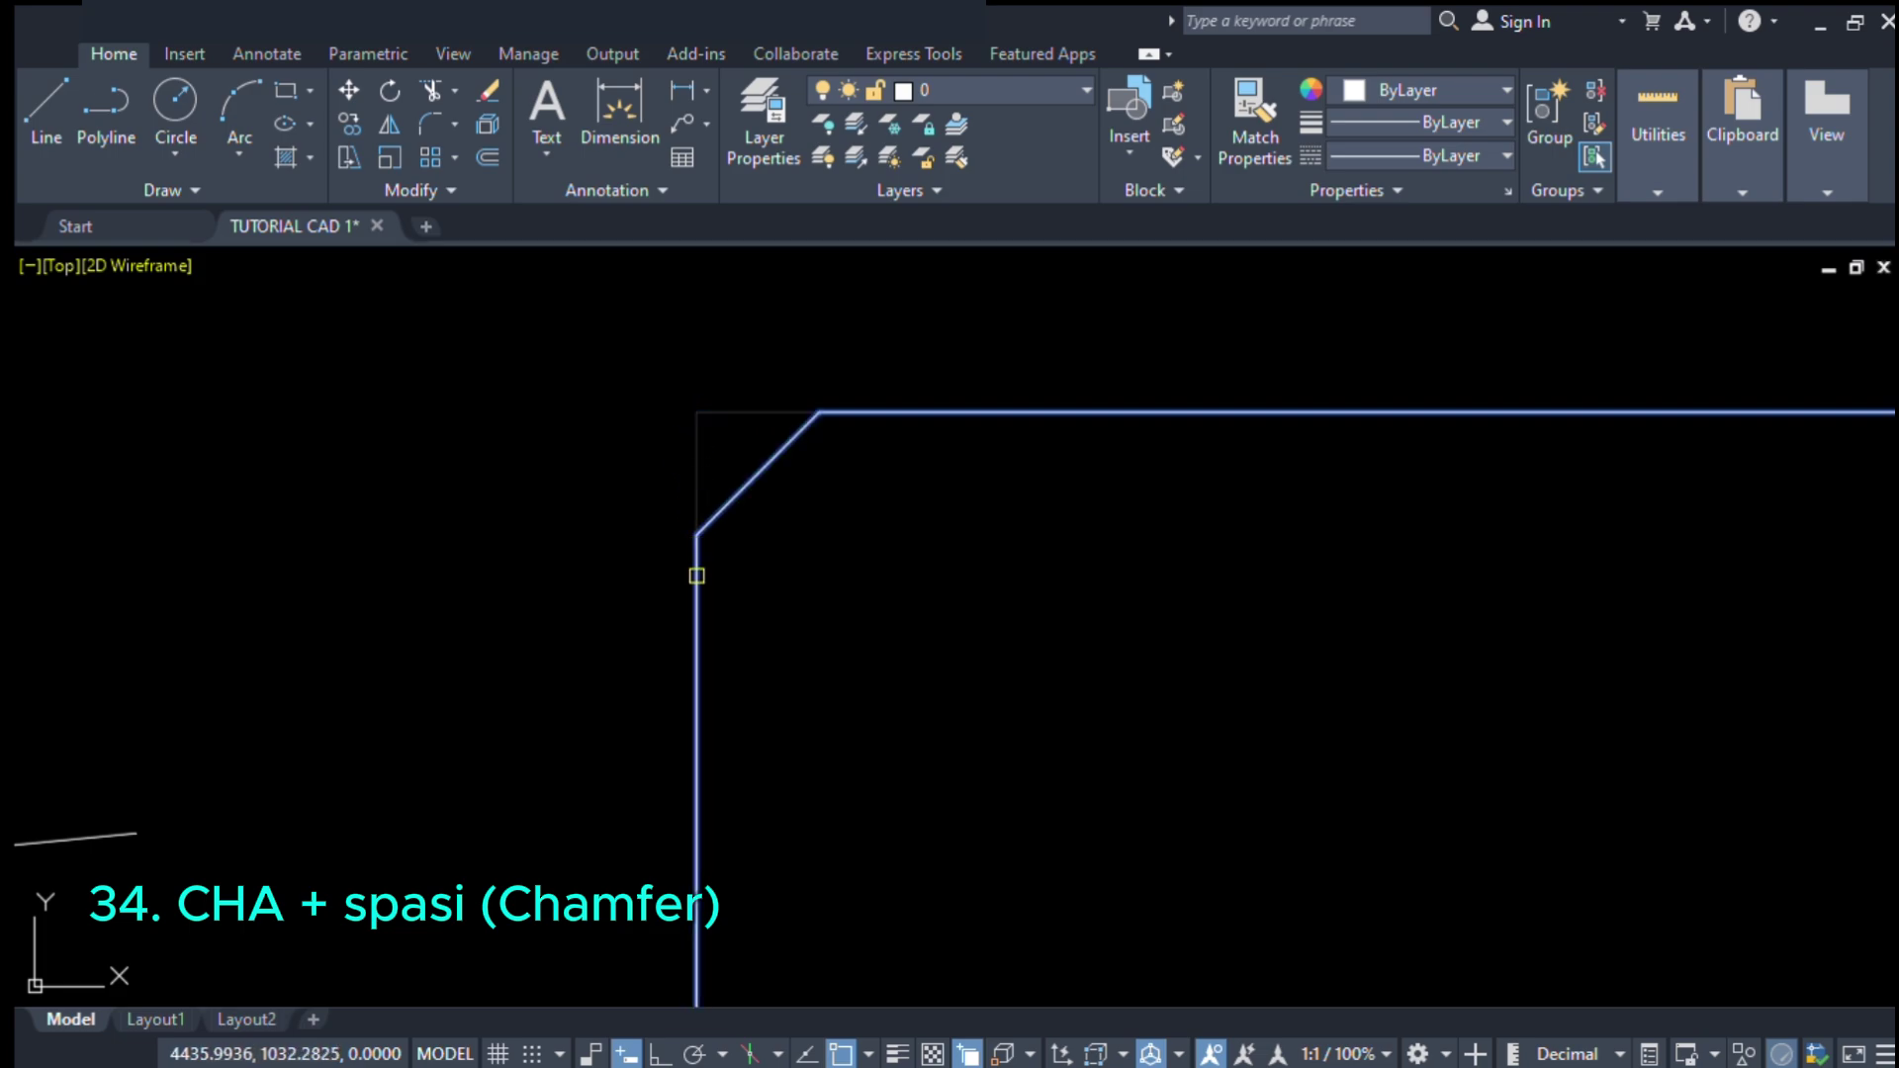
scroll(695, 573, "down", 5)
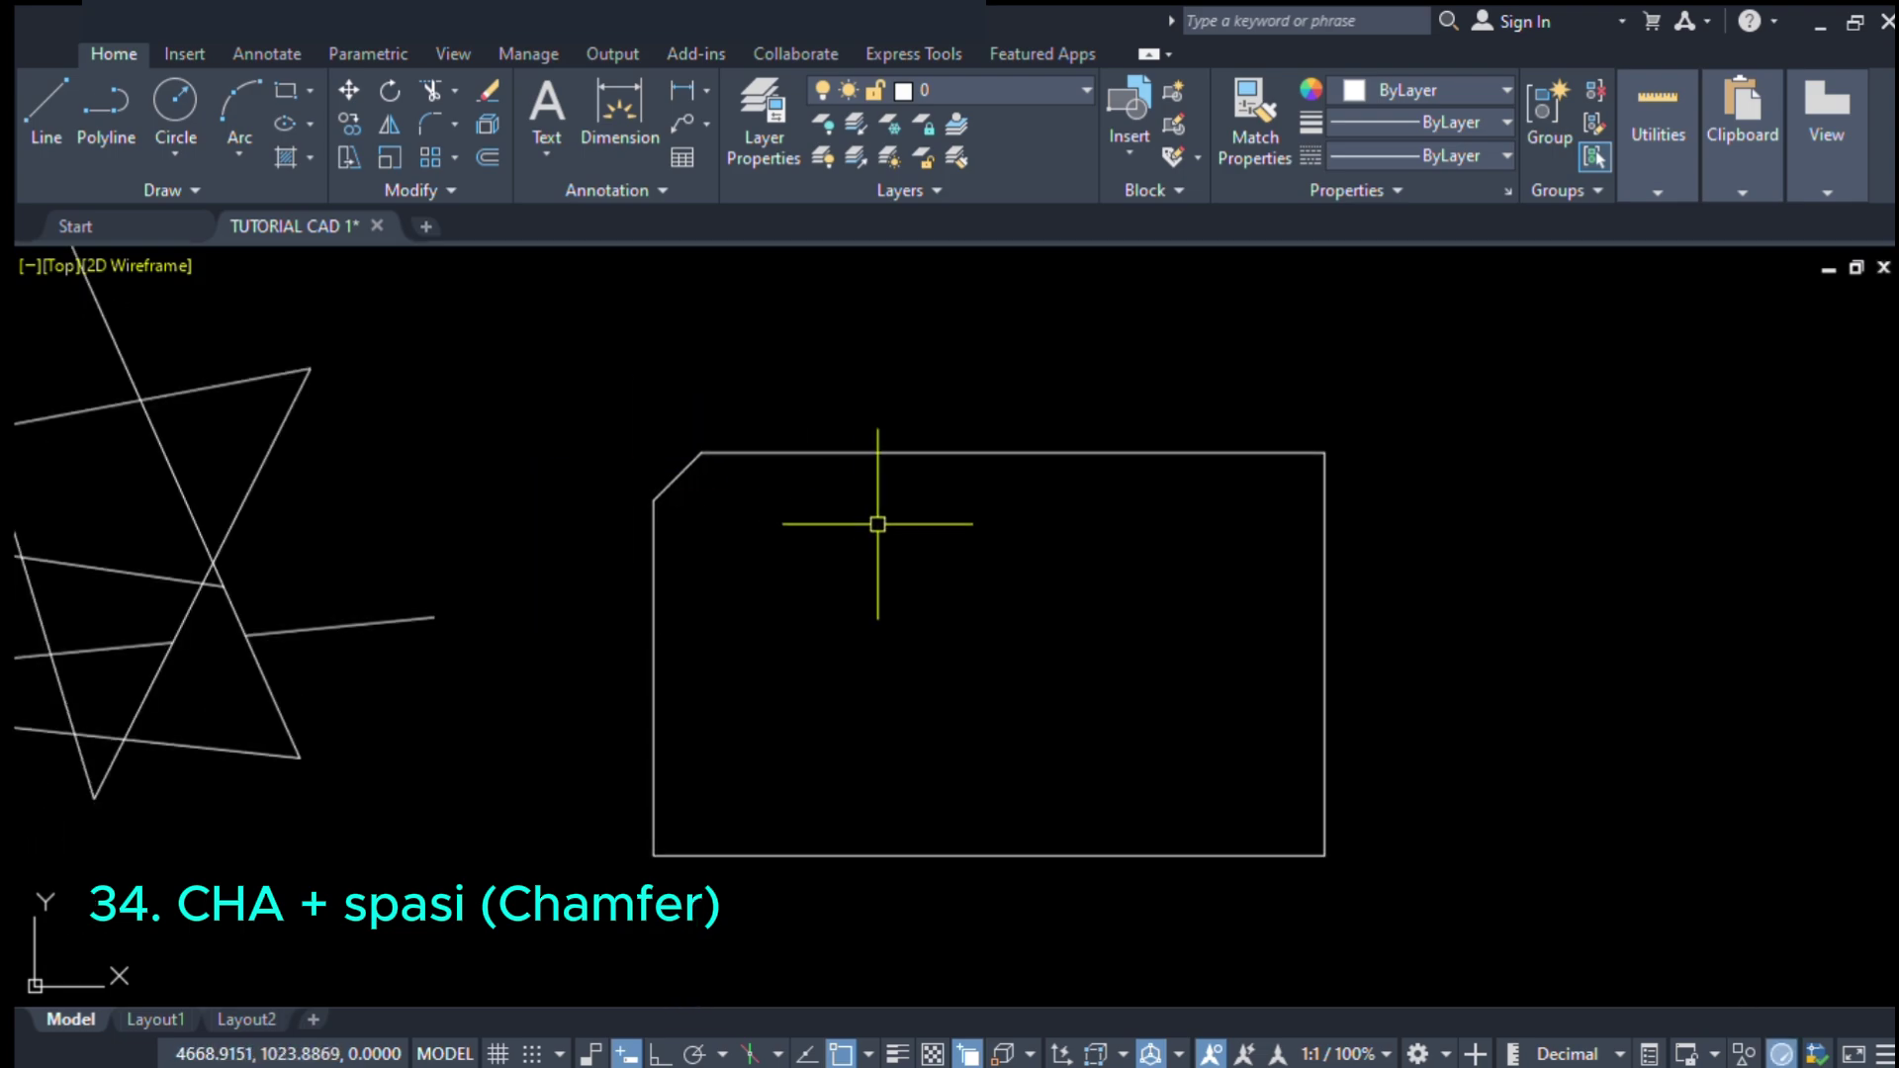
- Chamfer the rectangle's upper-right corner with both distances set to 100
middle_click_drag(1008, 535, 992, 525)
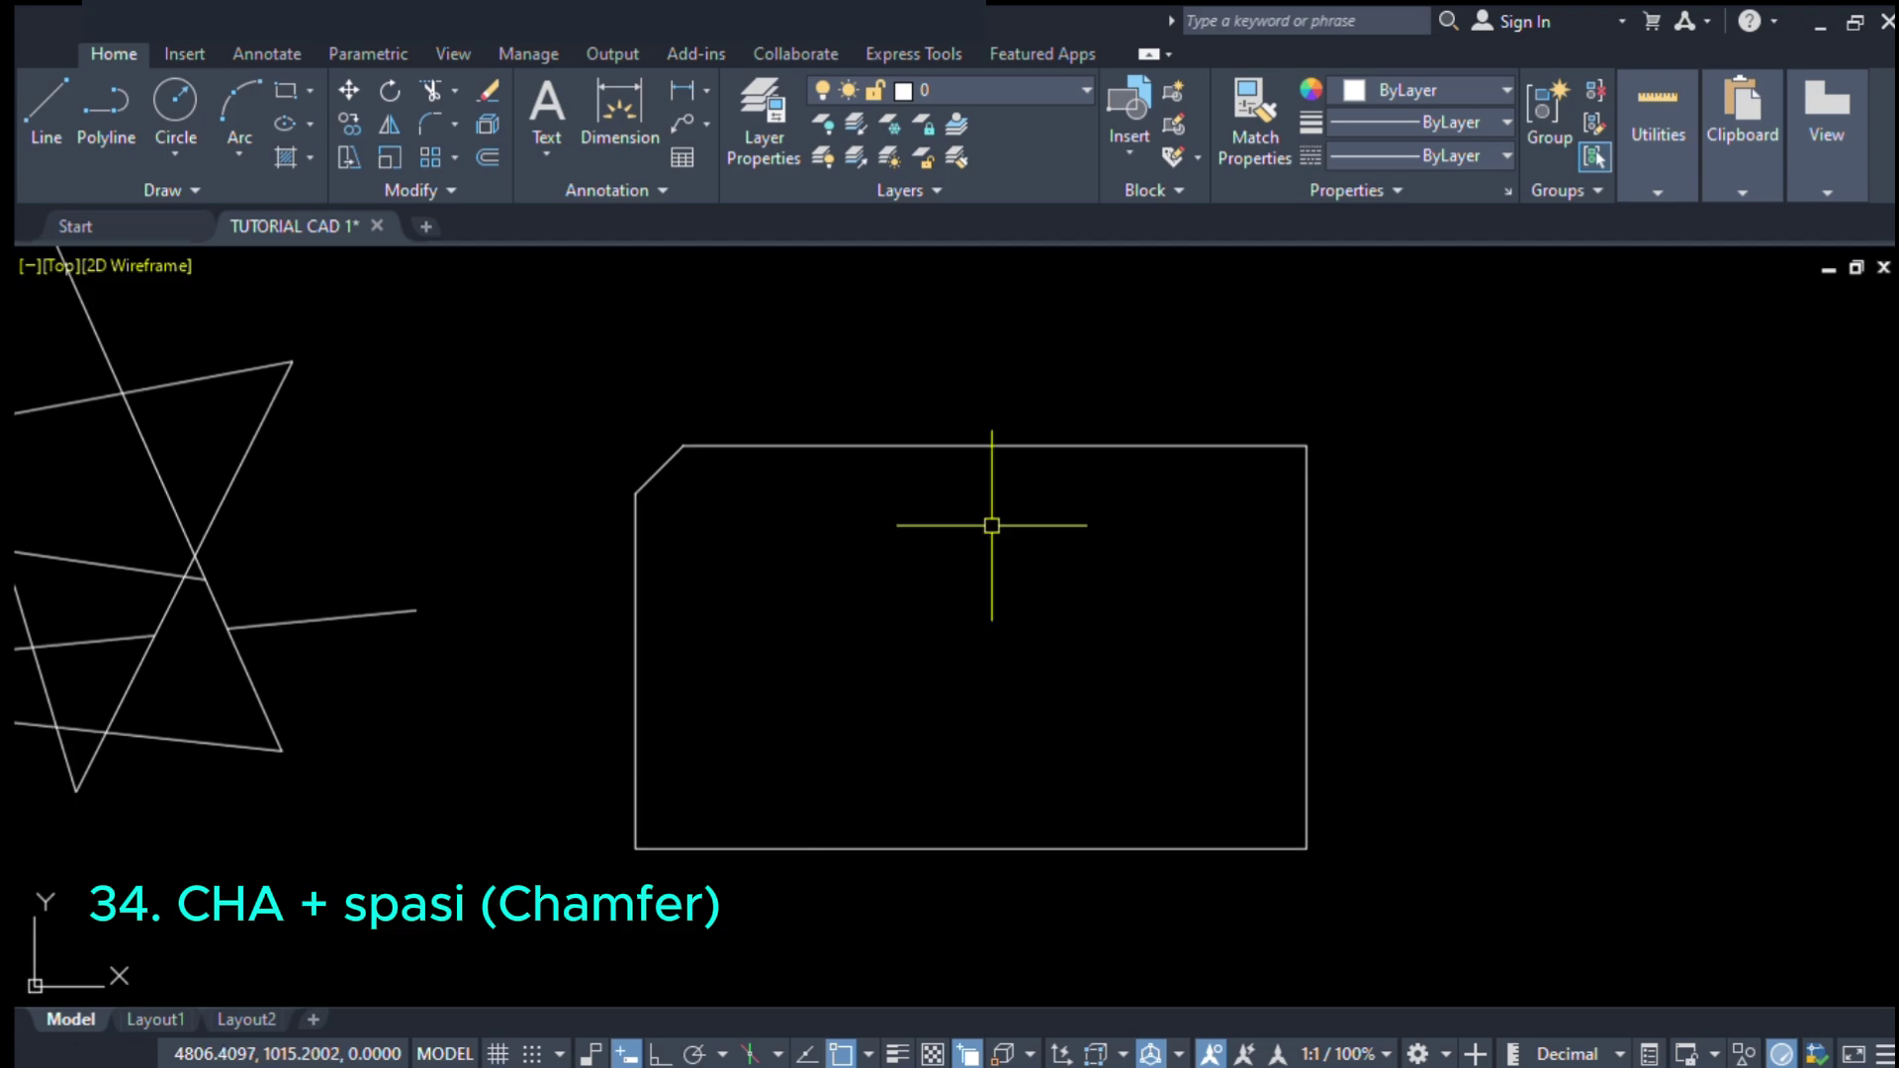
type("cha")
key("space")
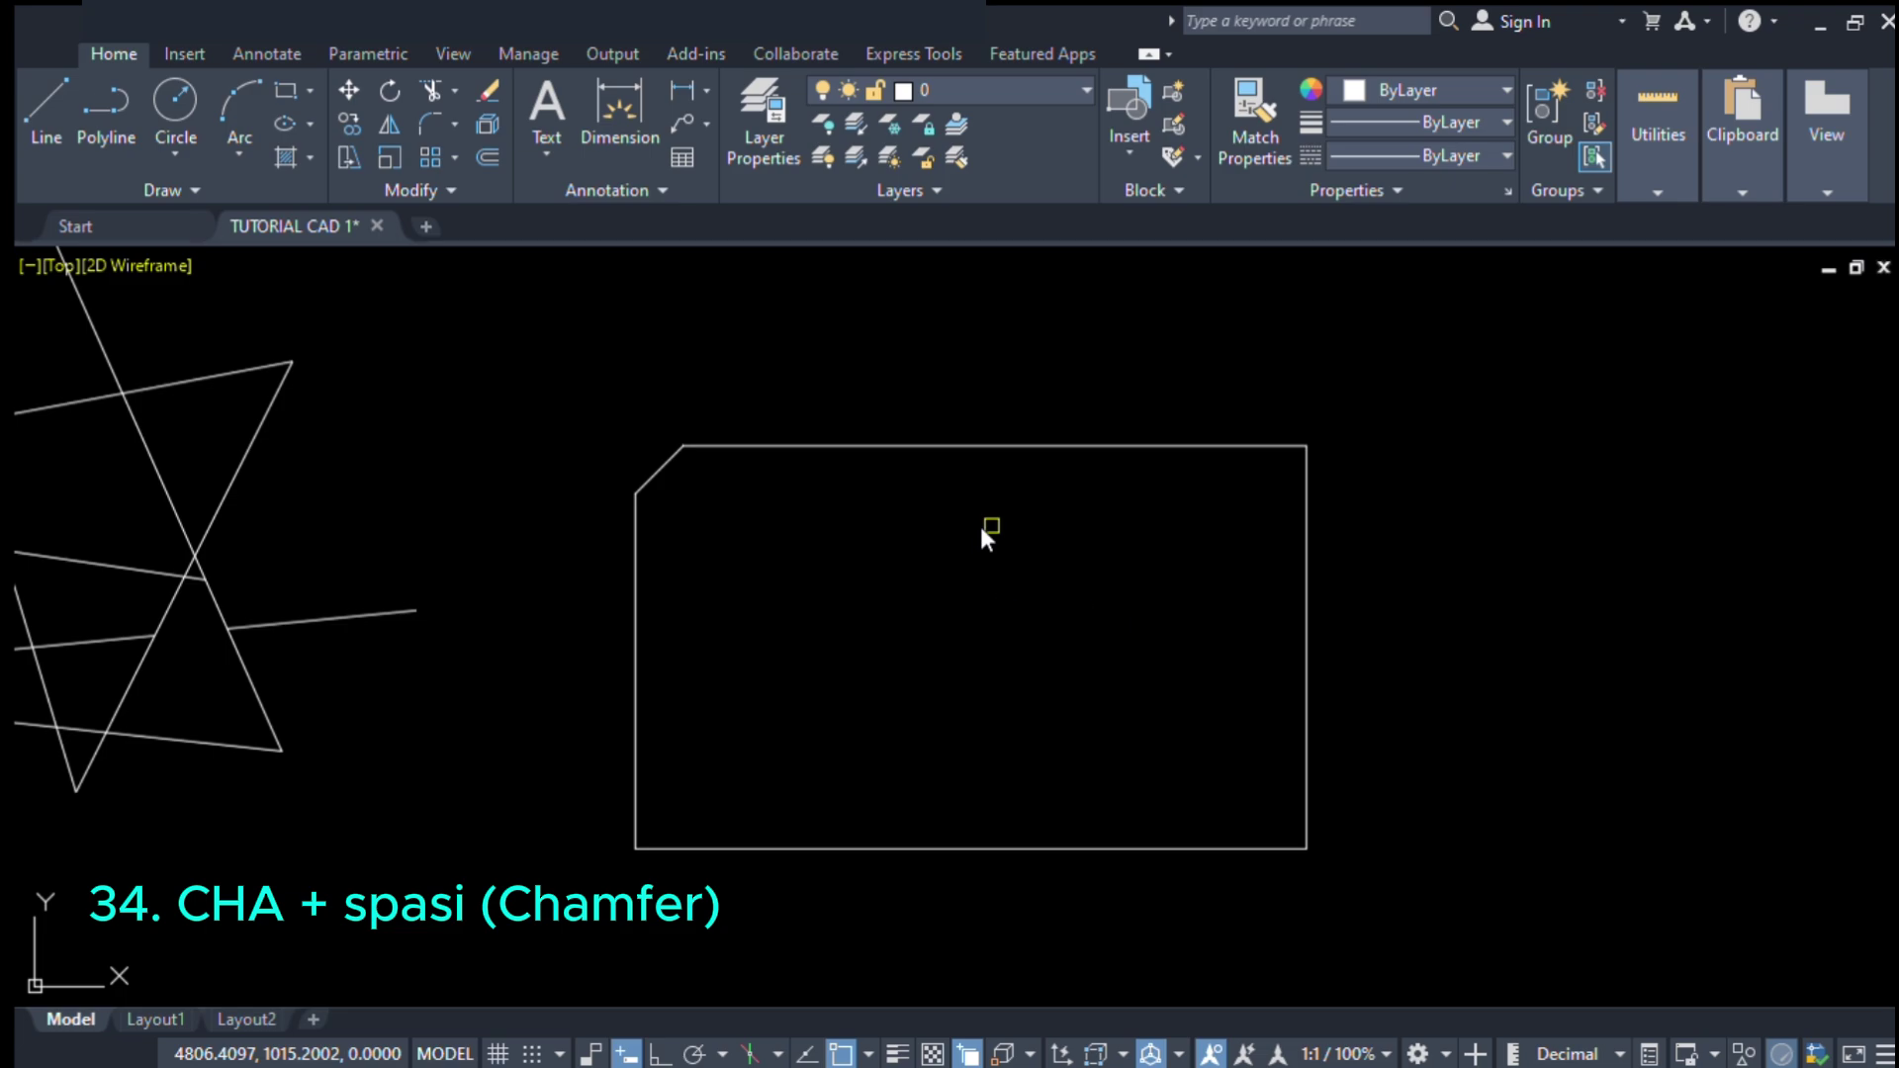
type("d")
key("space")
type("100")
key("space")
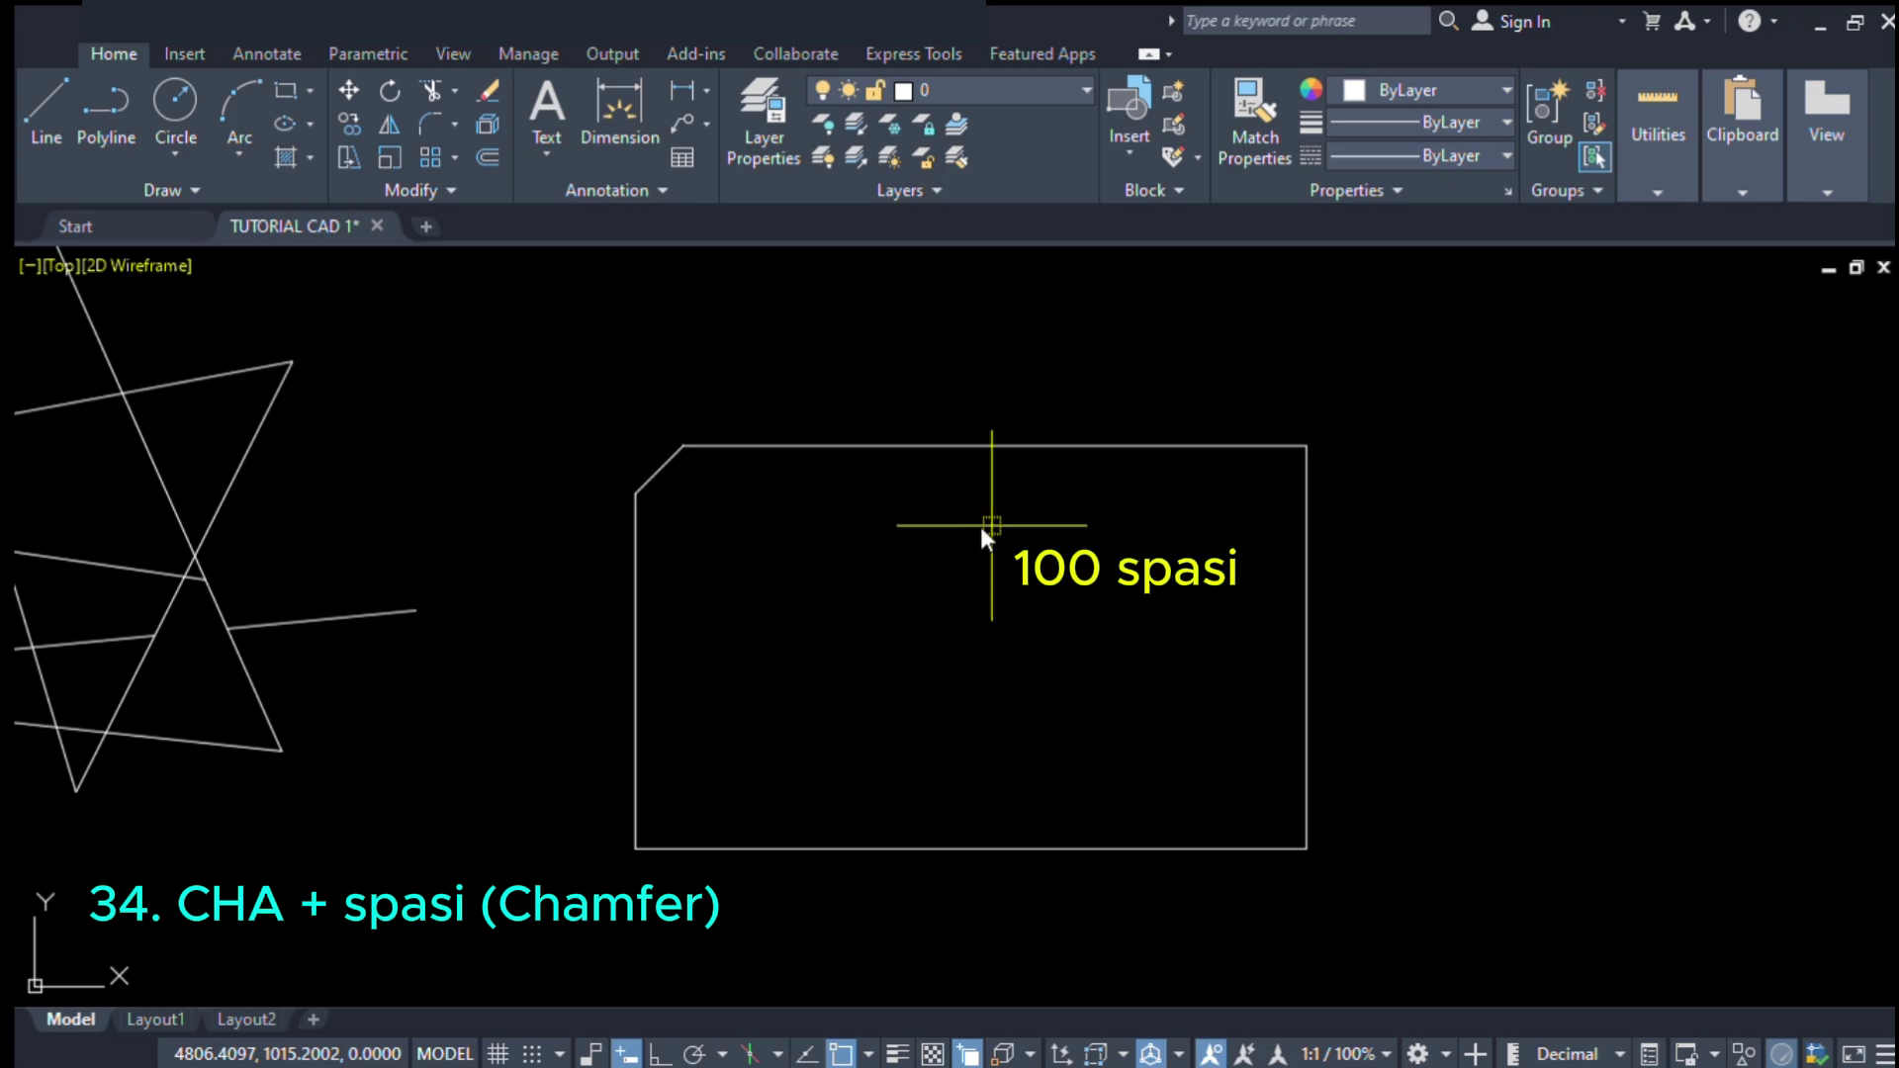
type("100")
key("space")
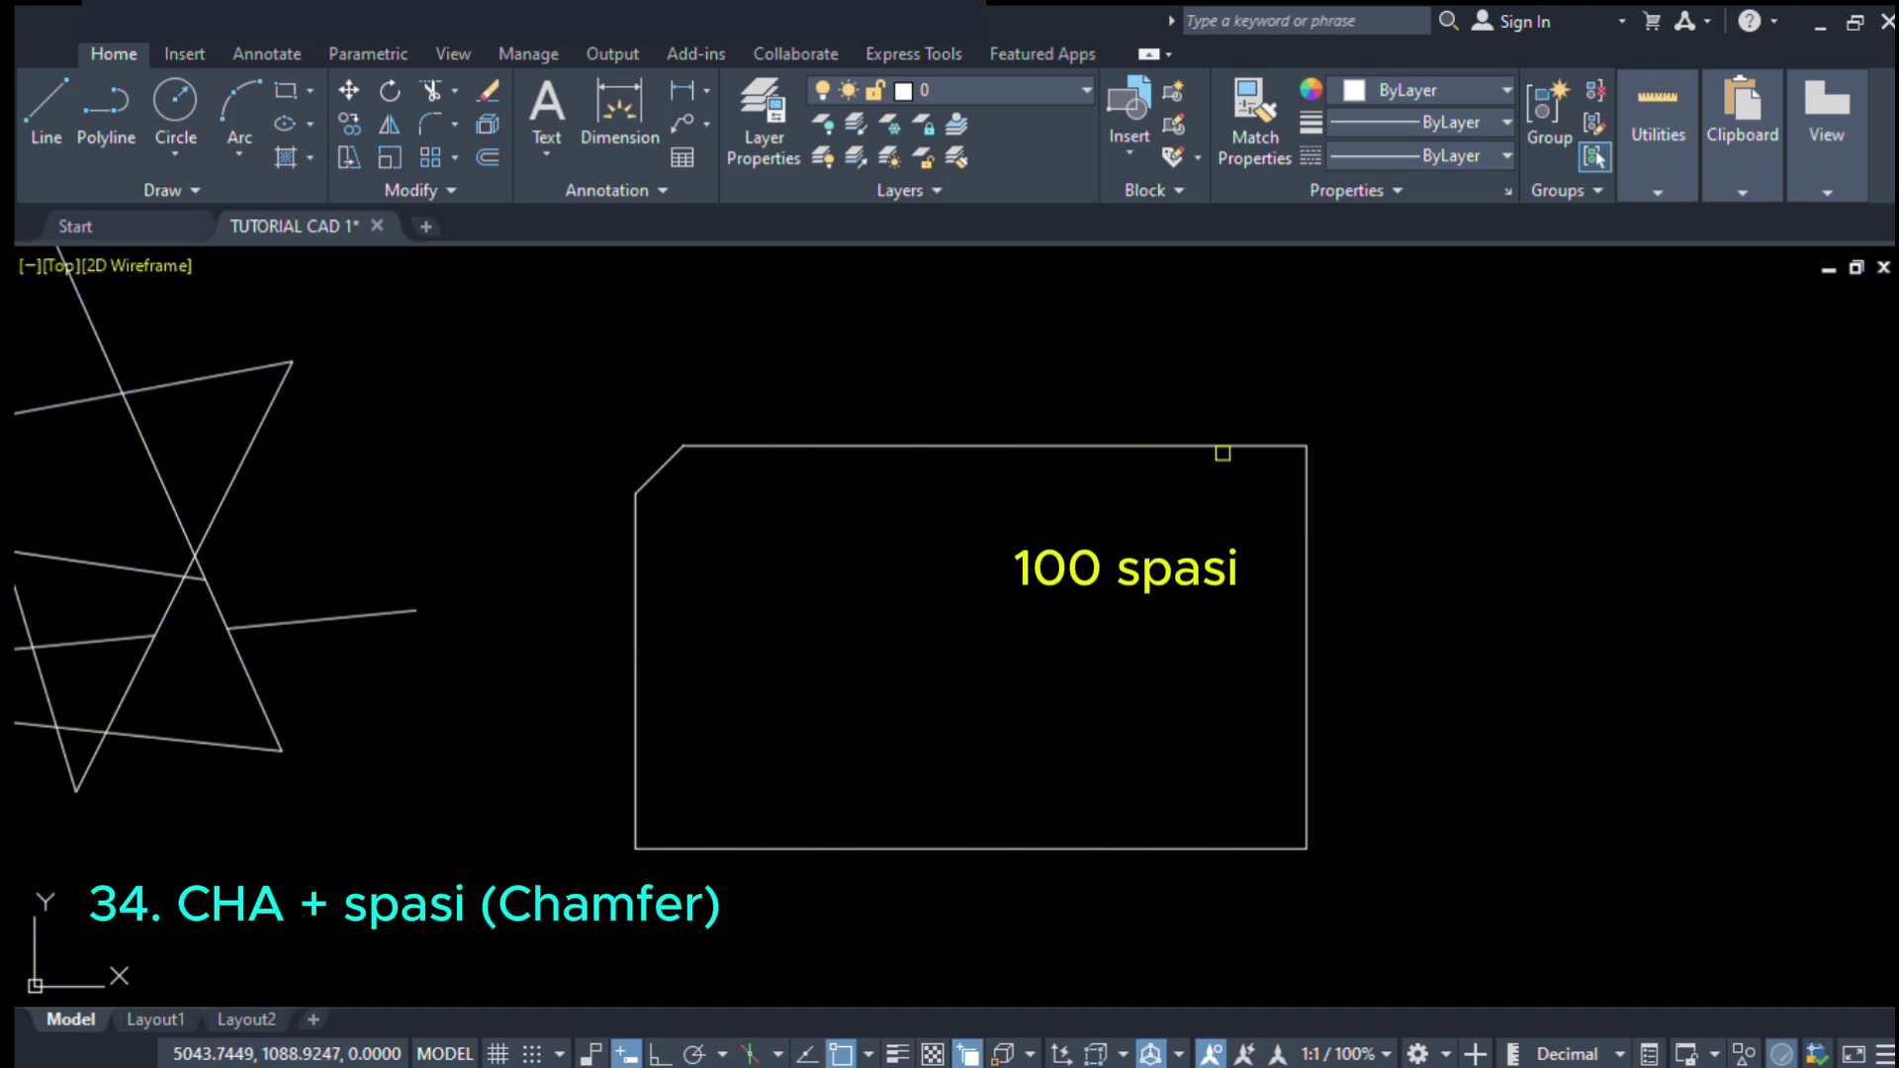
left_click(1227, 445)
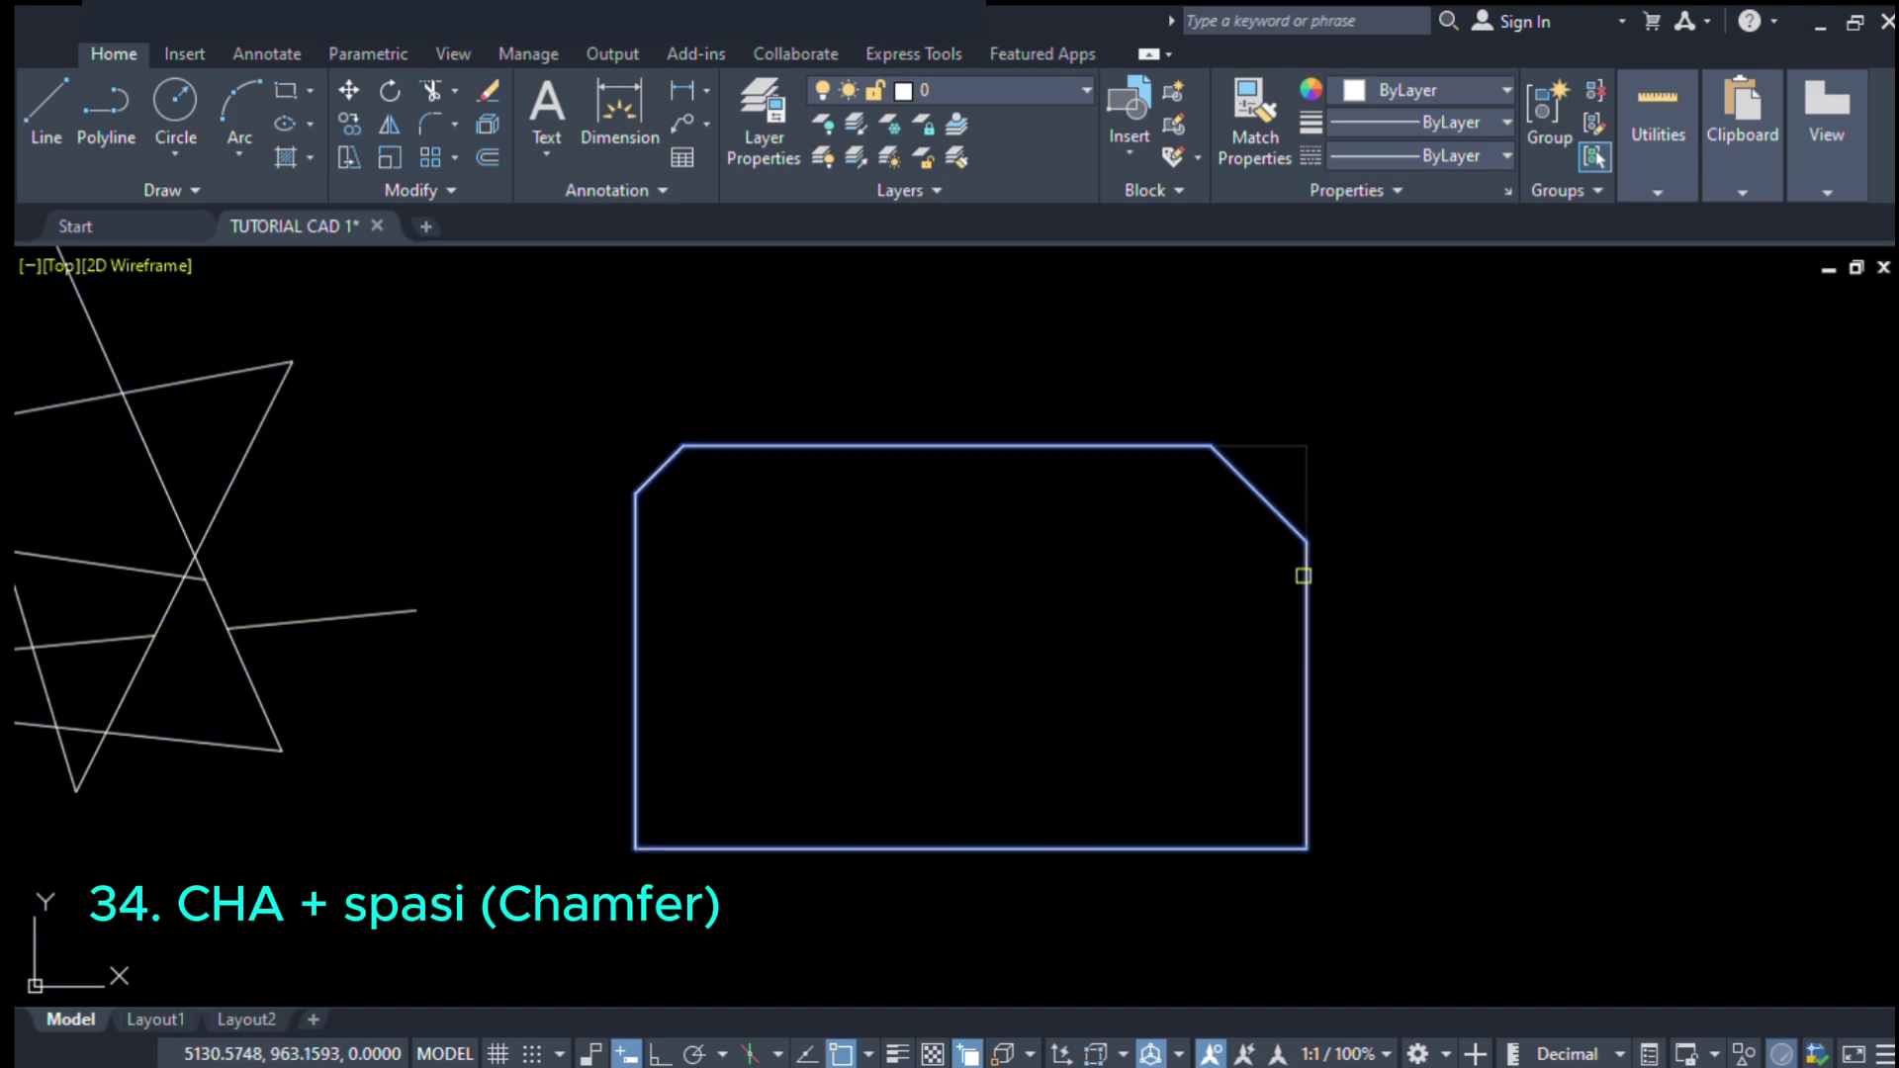
left_click(1304, 576)
- Fillet the rectangle's lower-left corner with a radius of 100
middle_click_drag(1060, 589, 1088, 530)
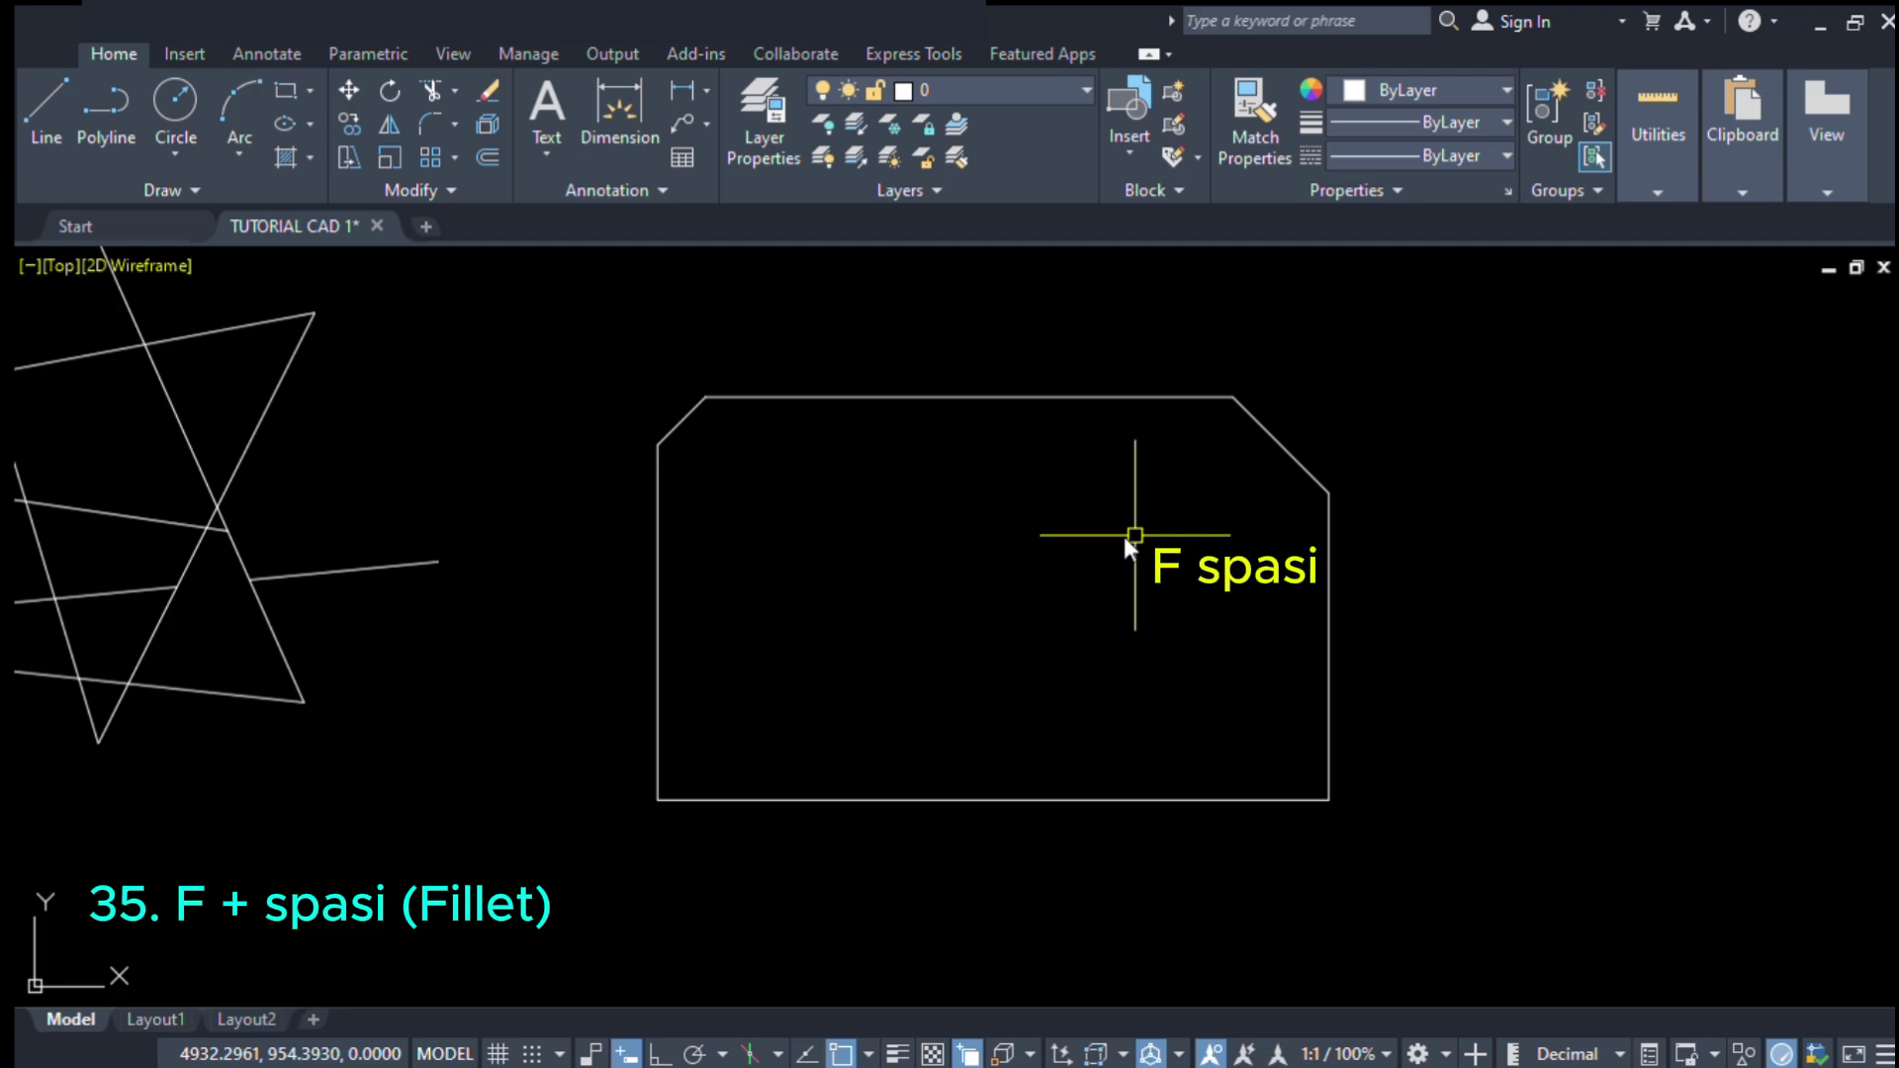
type("f")
key("space")
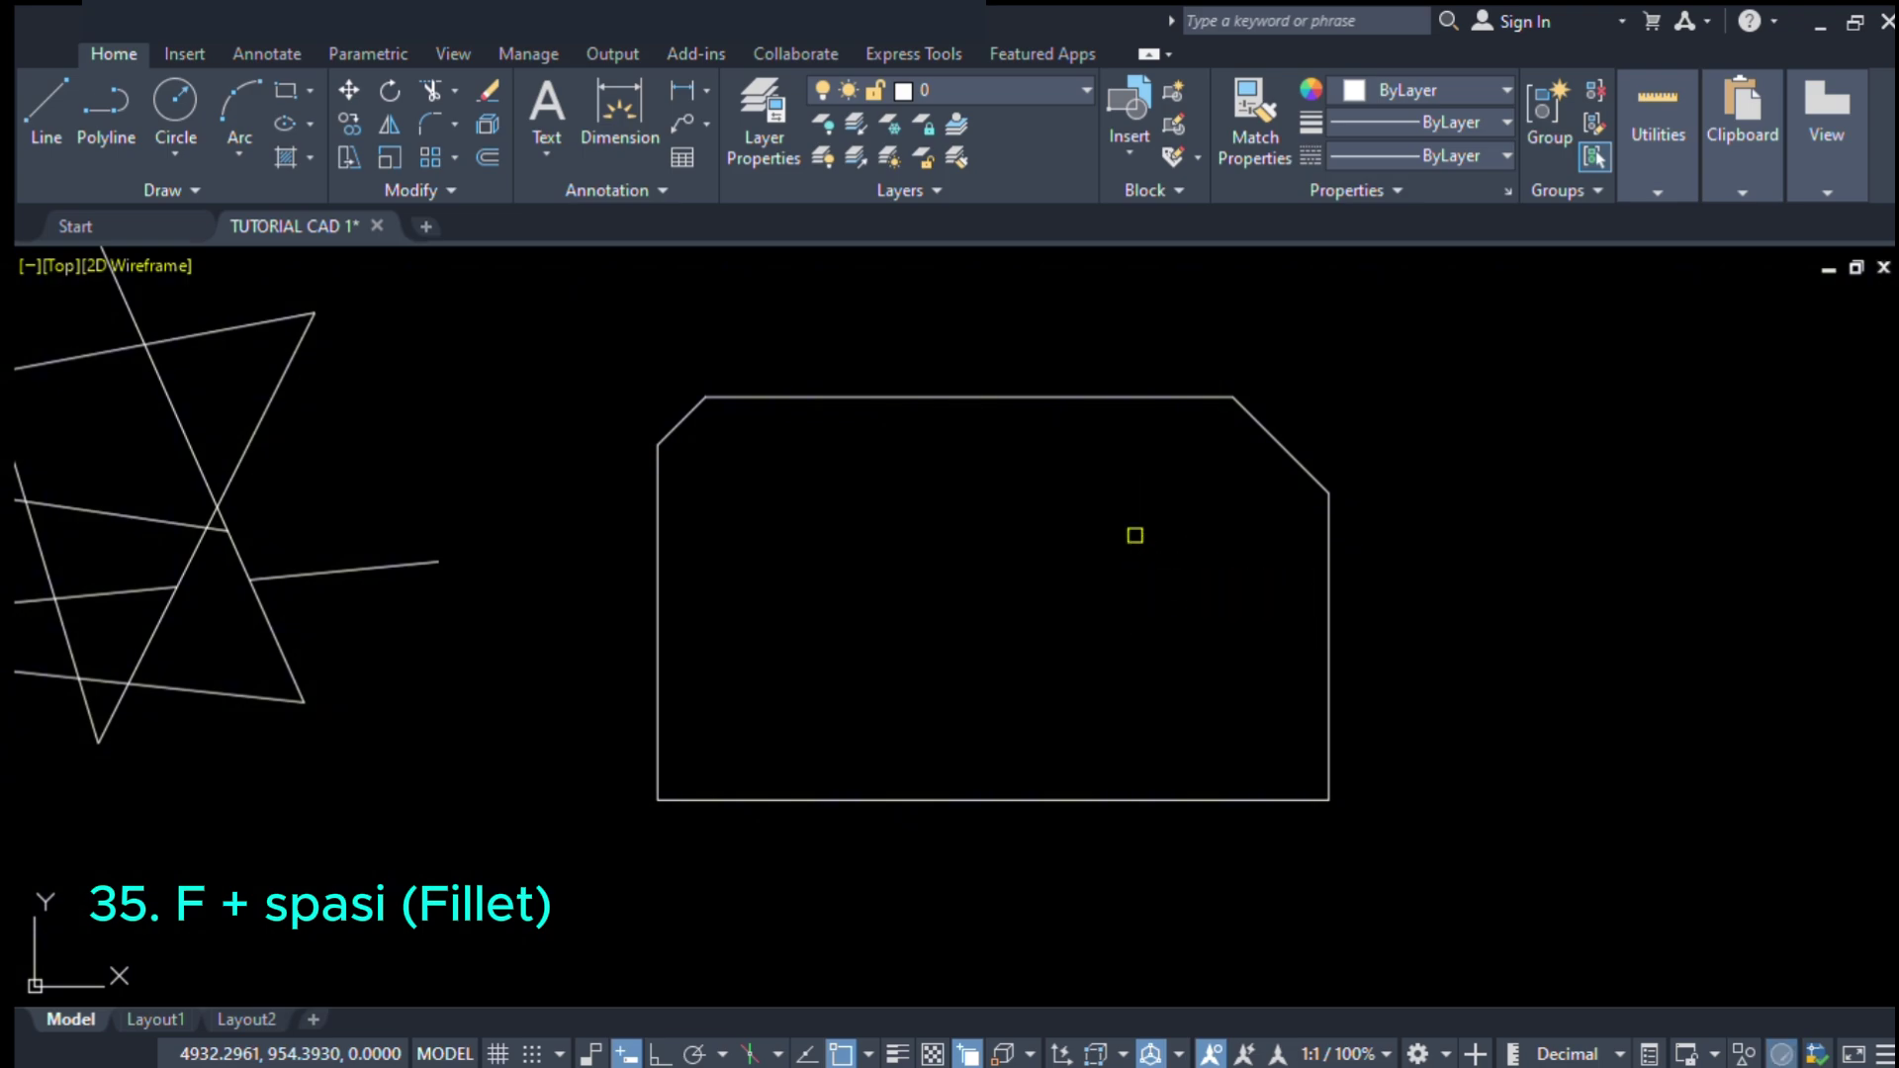
type("r")
key("space")
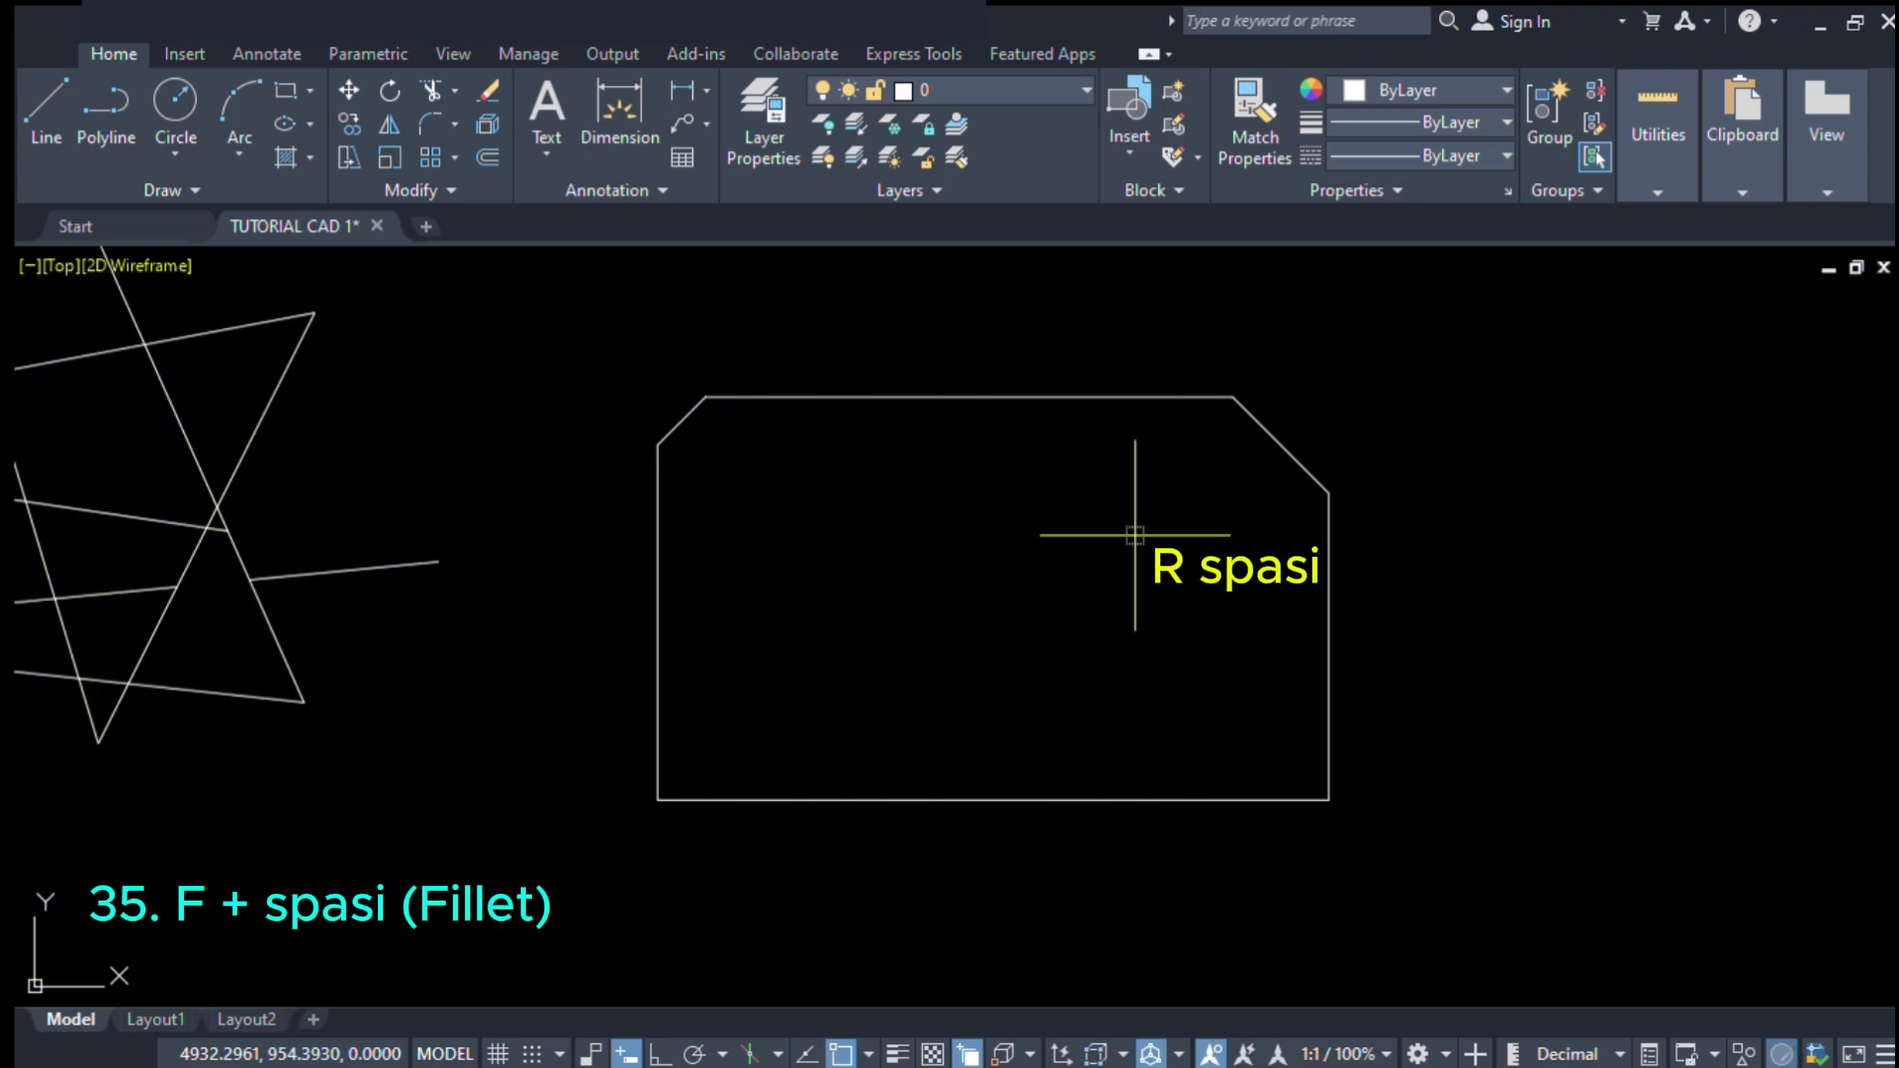
type("100")
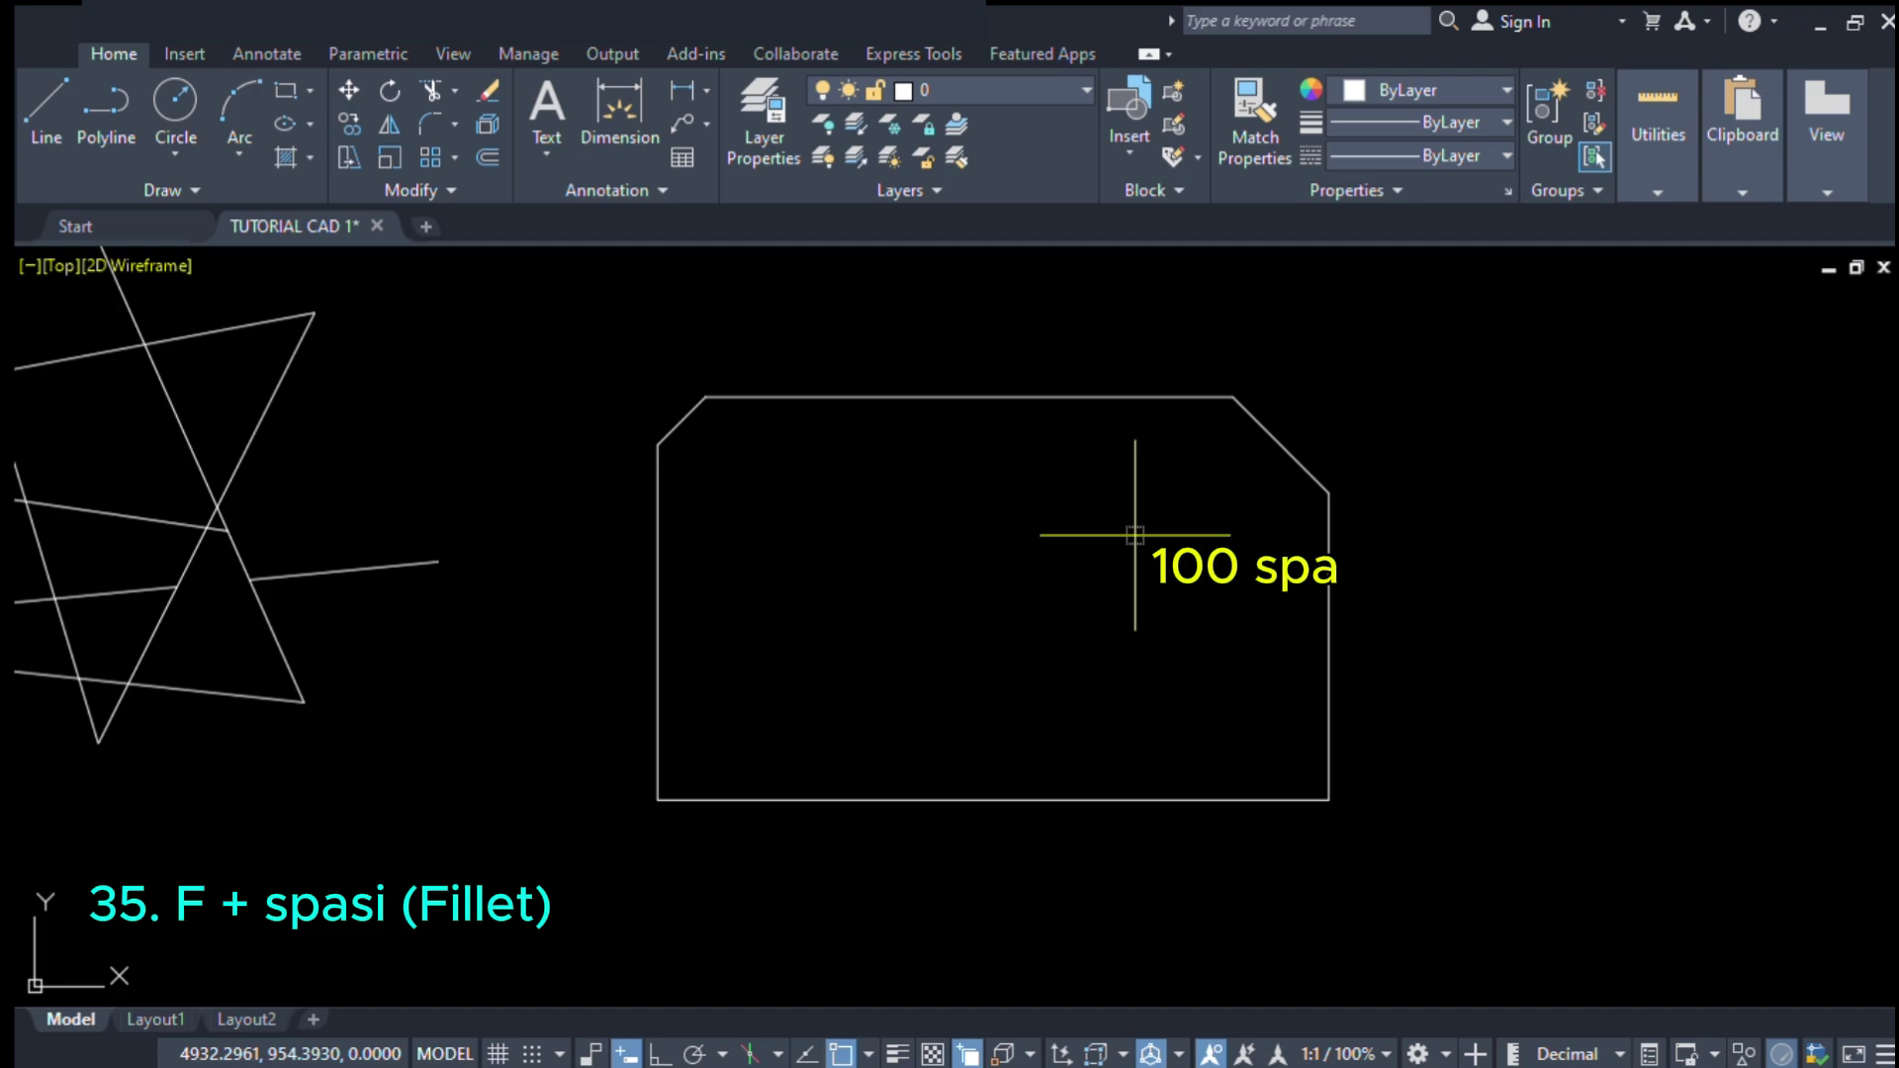
key("space")
left_click(656, 721)
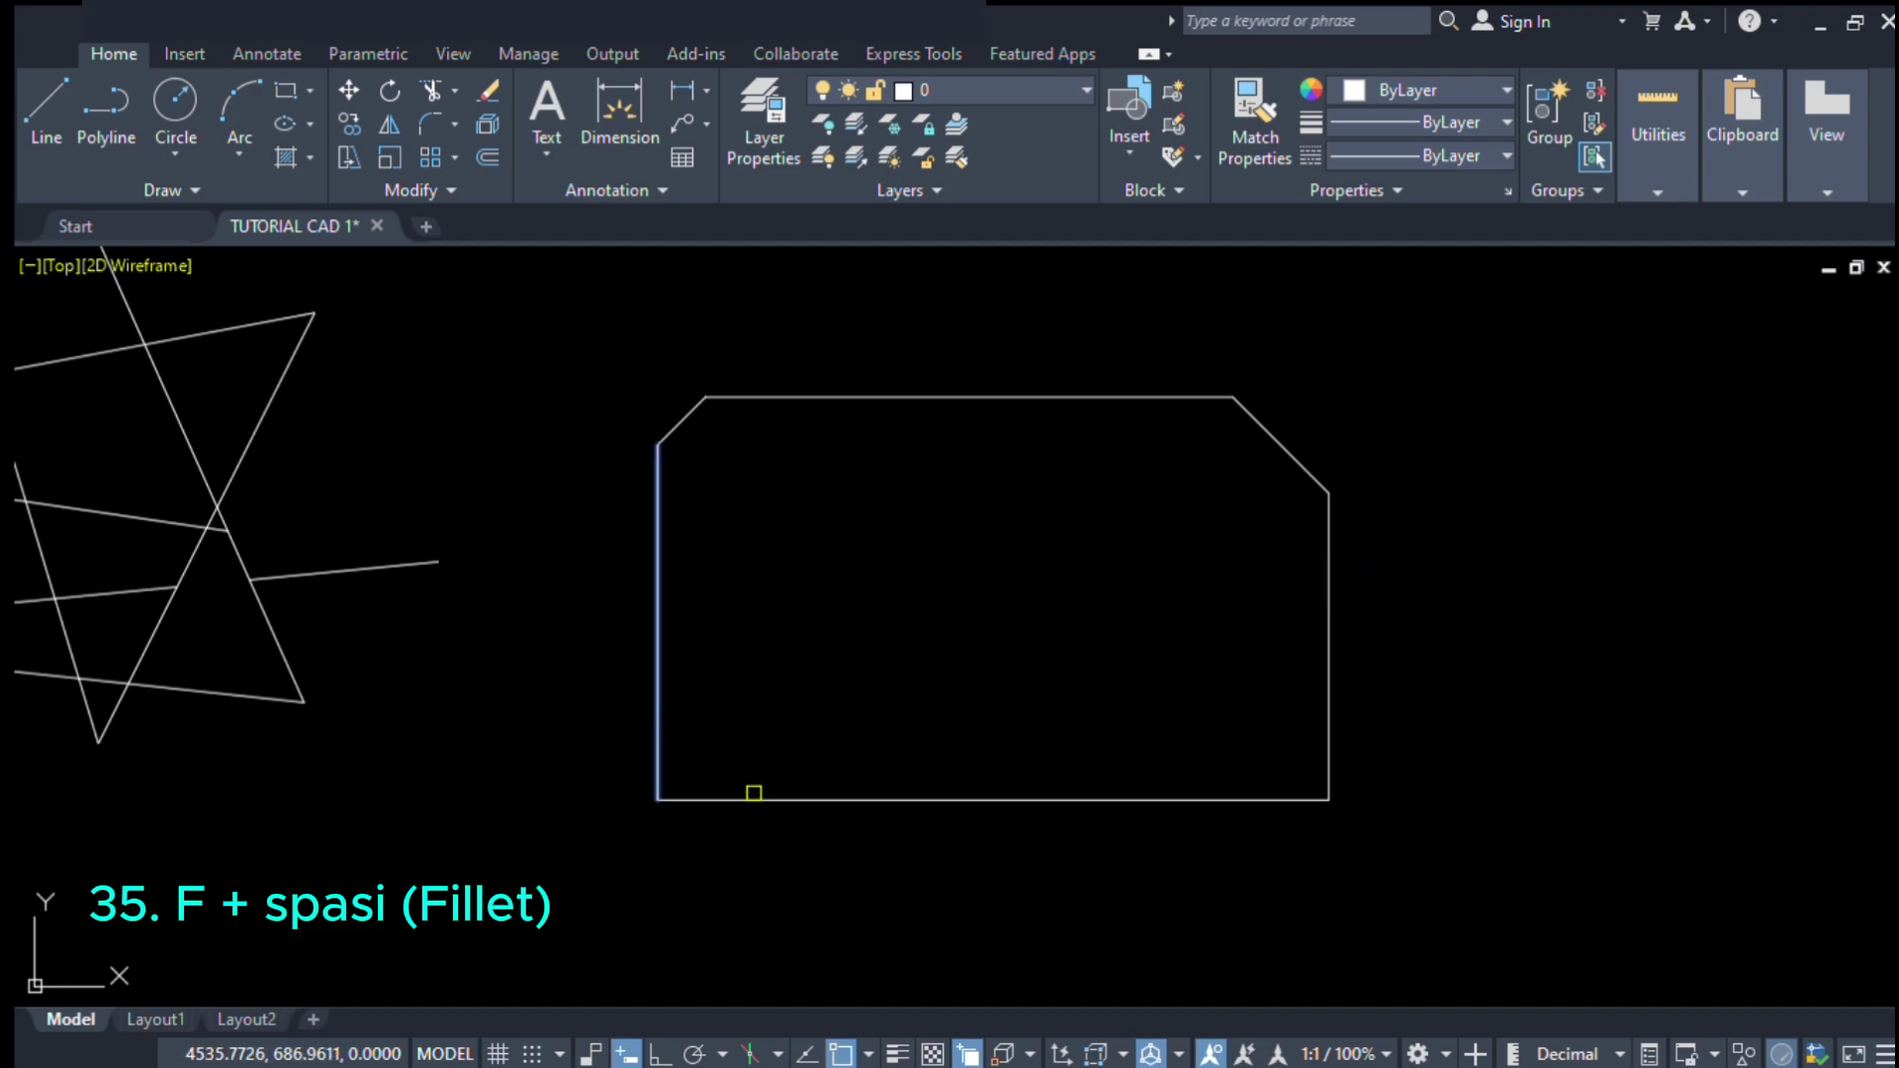
left_click(773, 800)
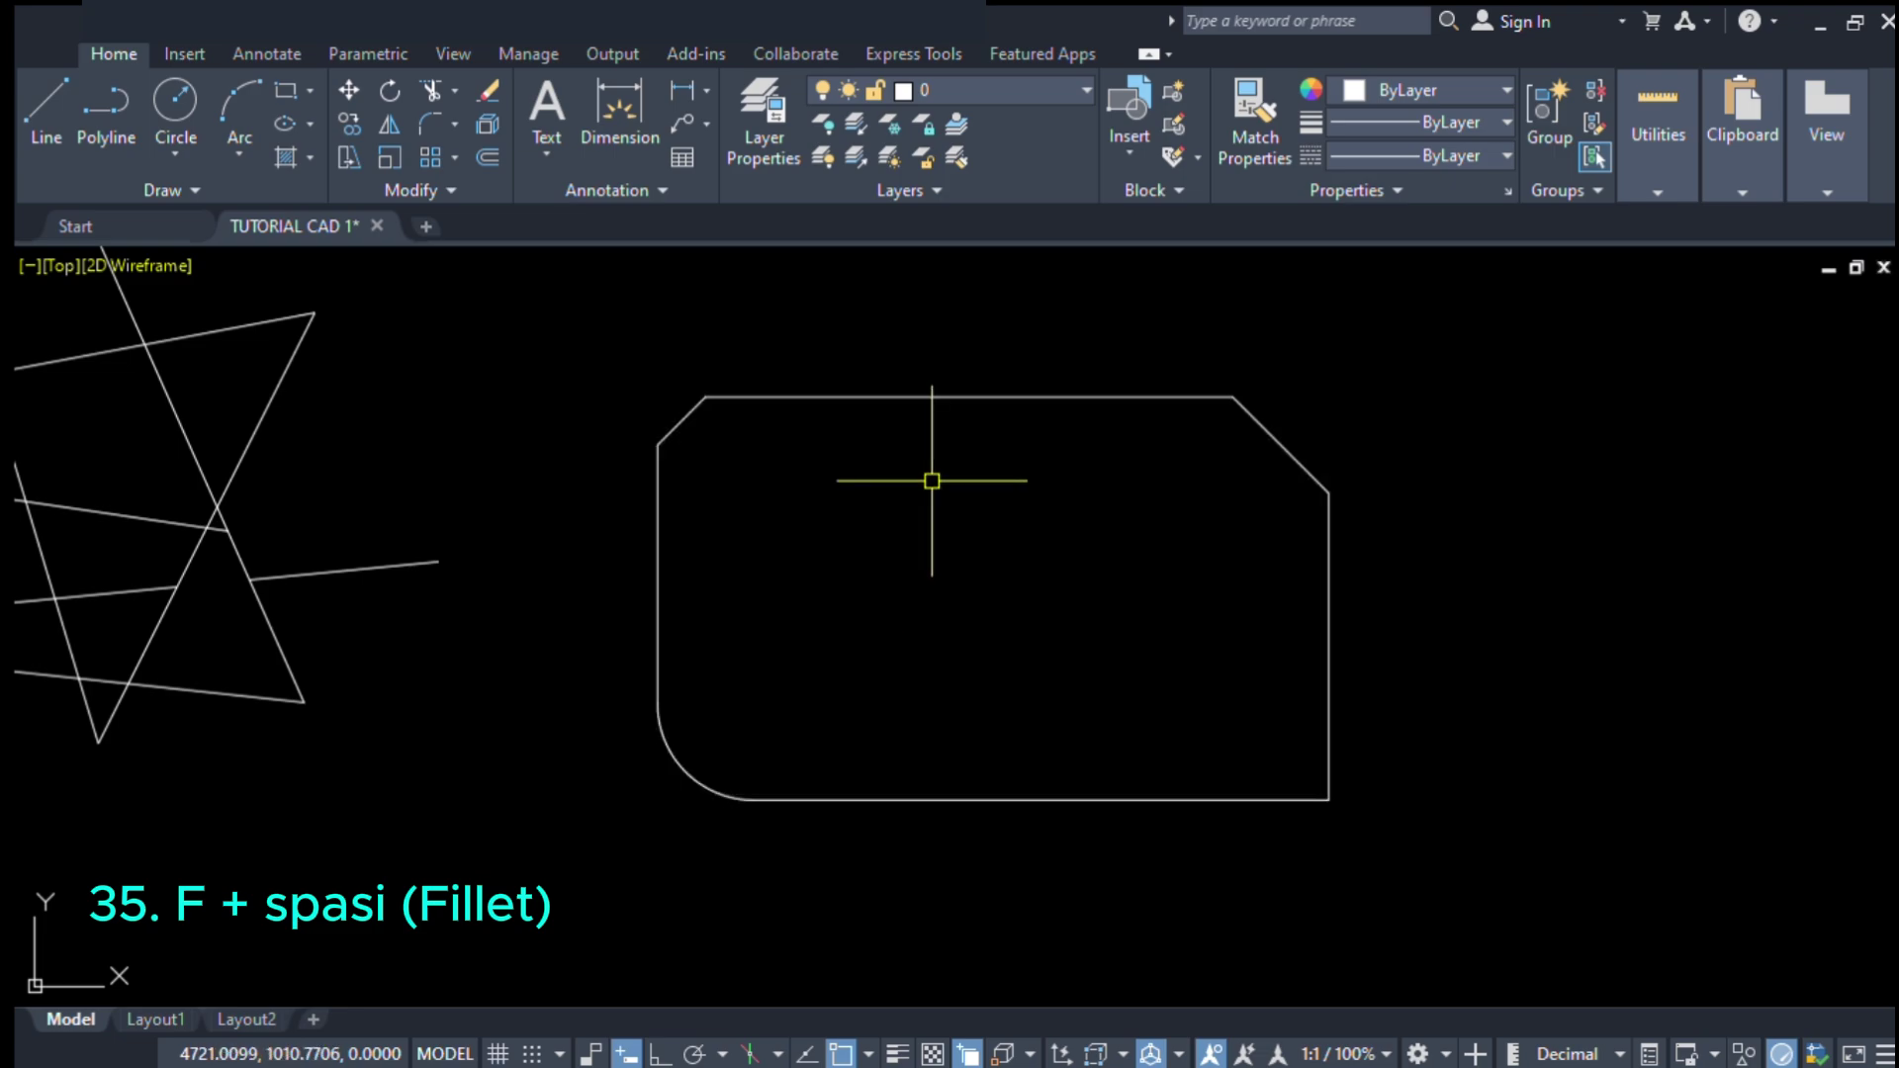
- Fillet the rectangle's chamfered upper-left corner with a radius of 100, between its upper and left edges
key("space")
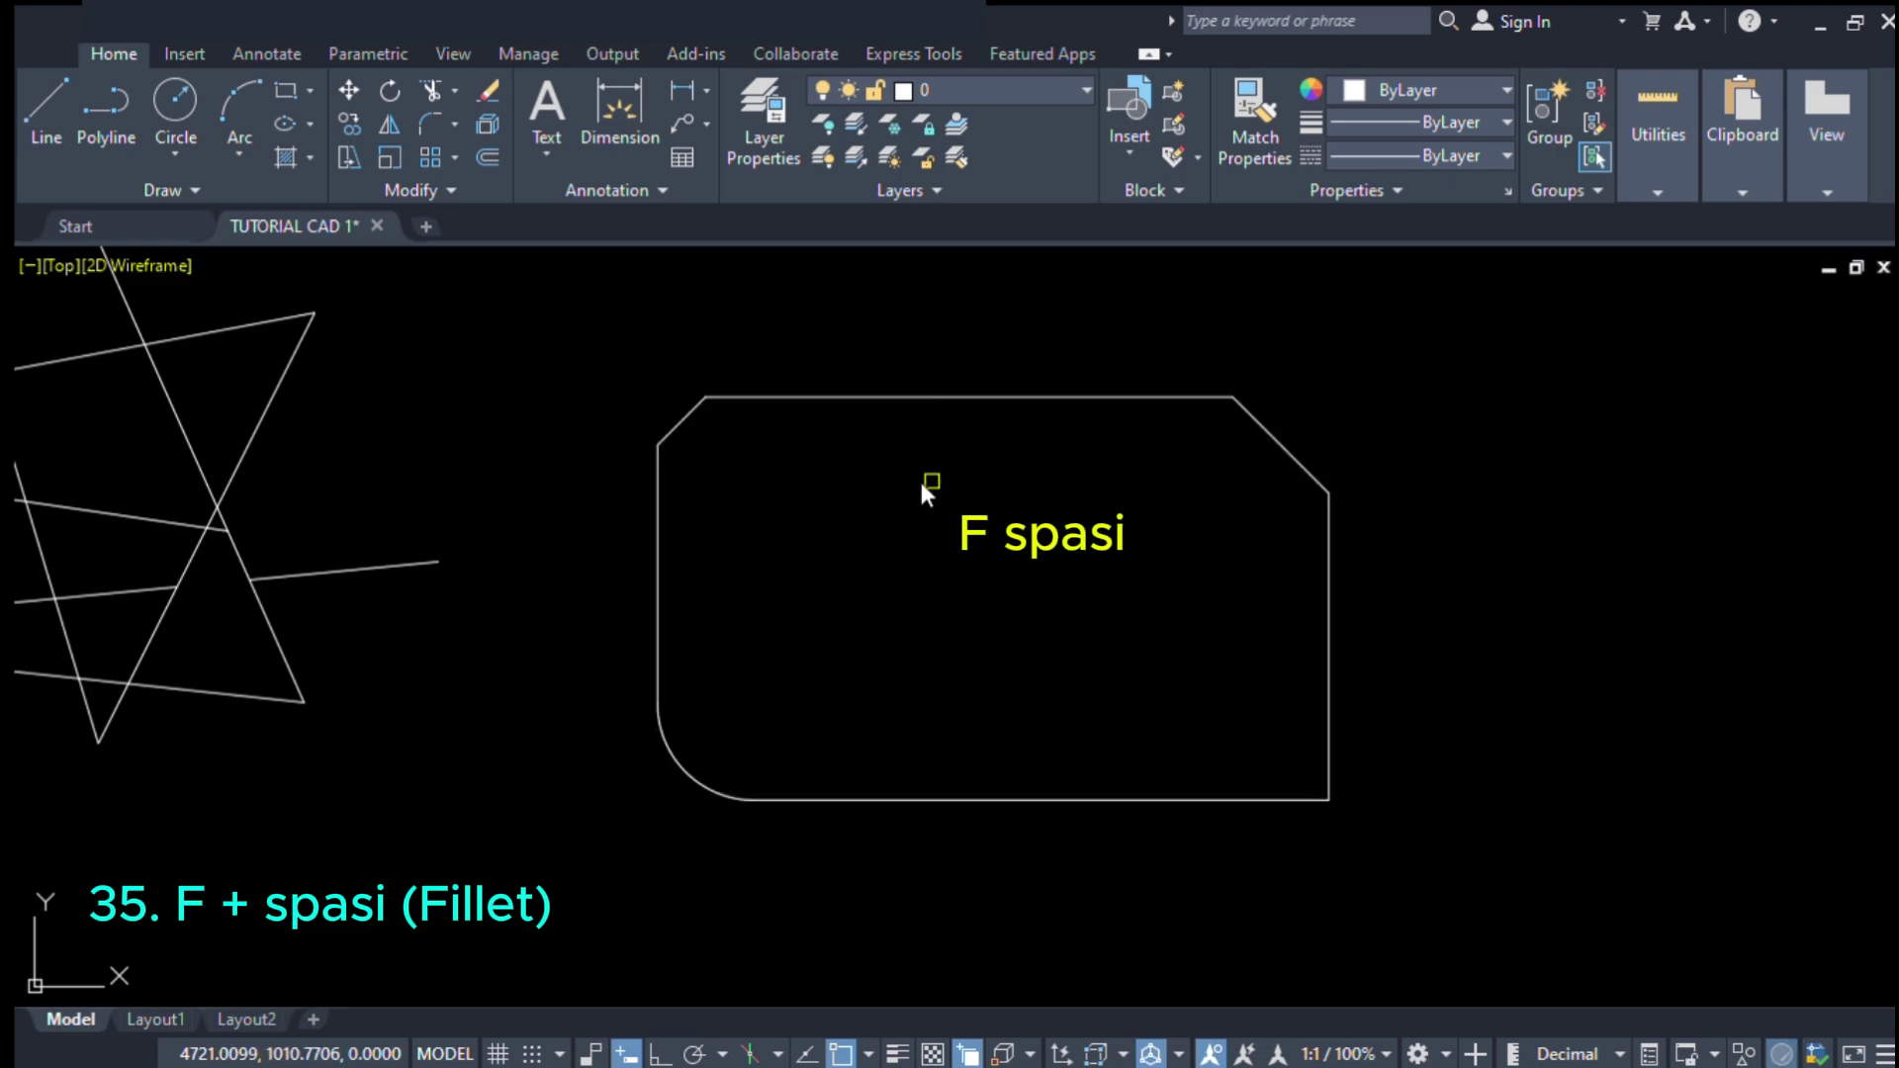
type("r")
key("space")
type("100")
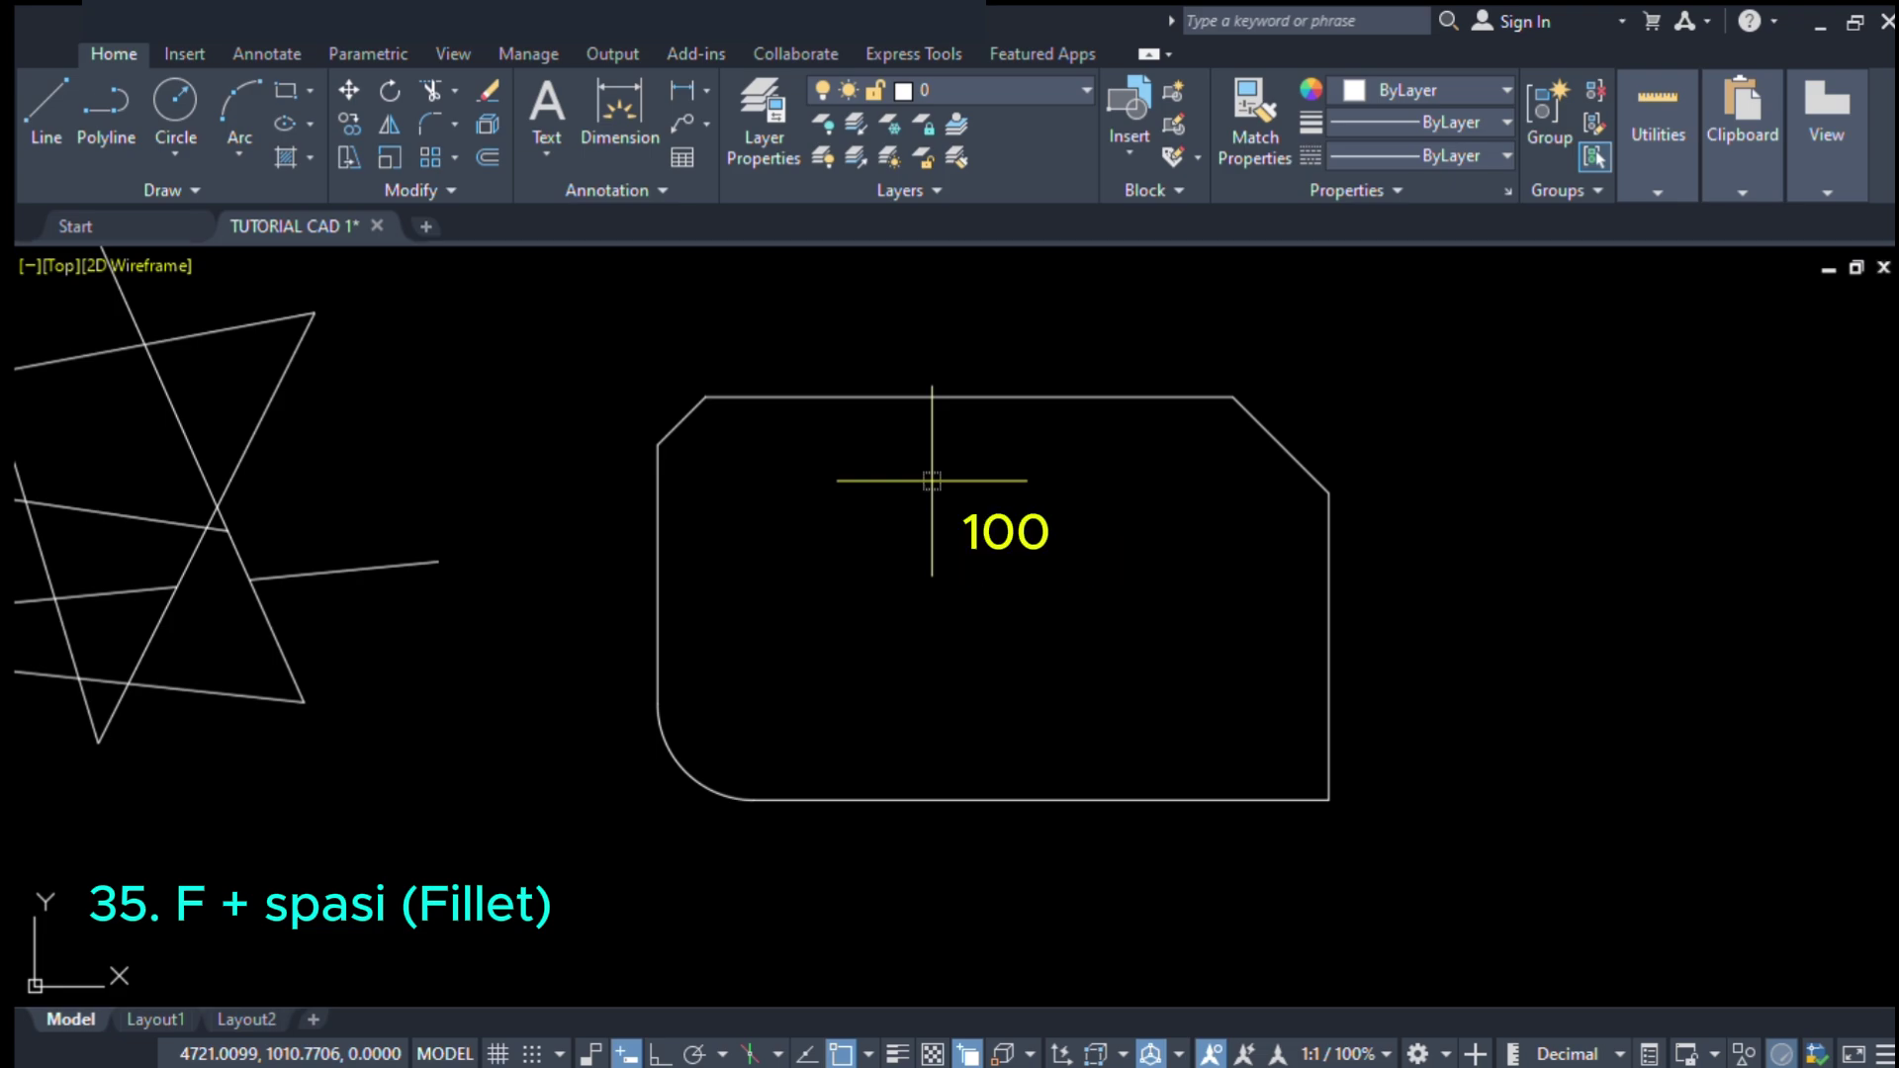
key("space")
scroll(737, 446, "up", 2)
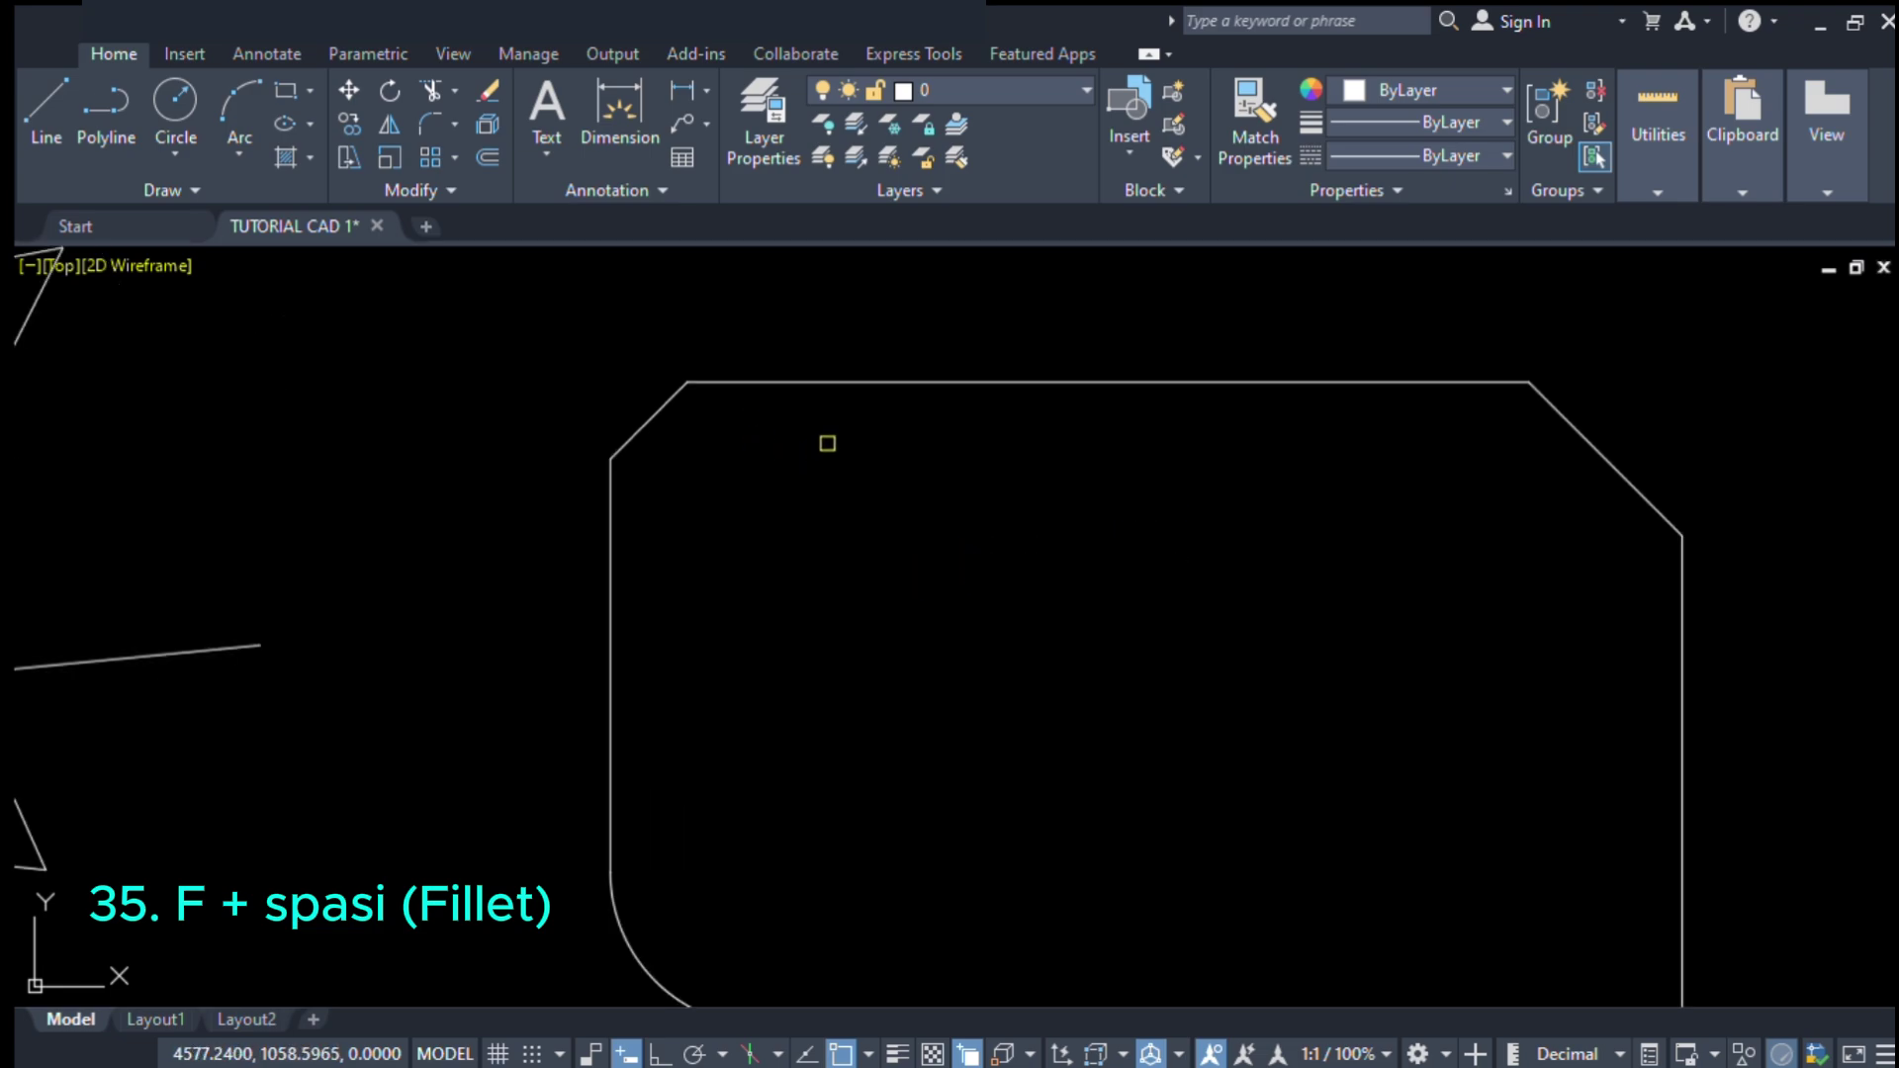
left_click(891, 378)
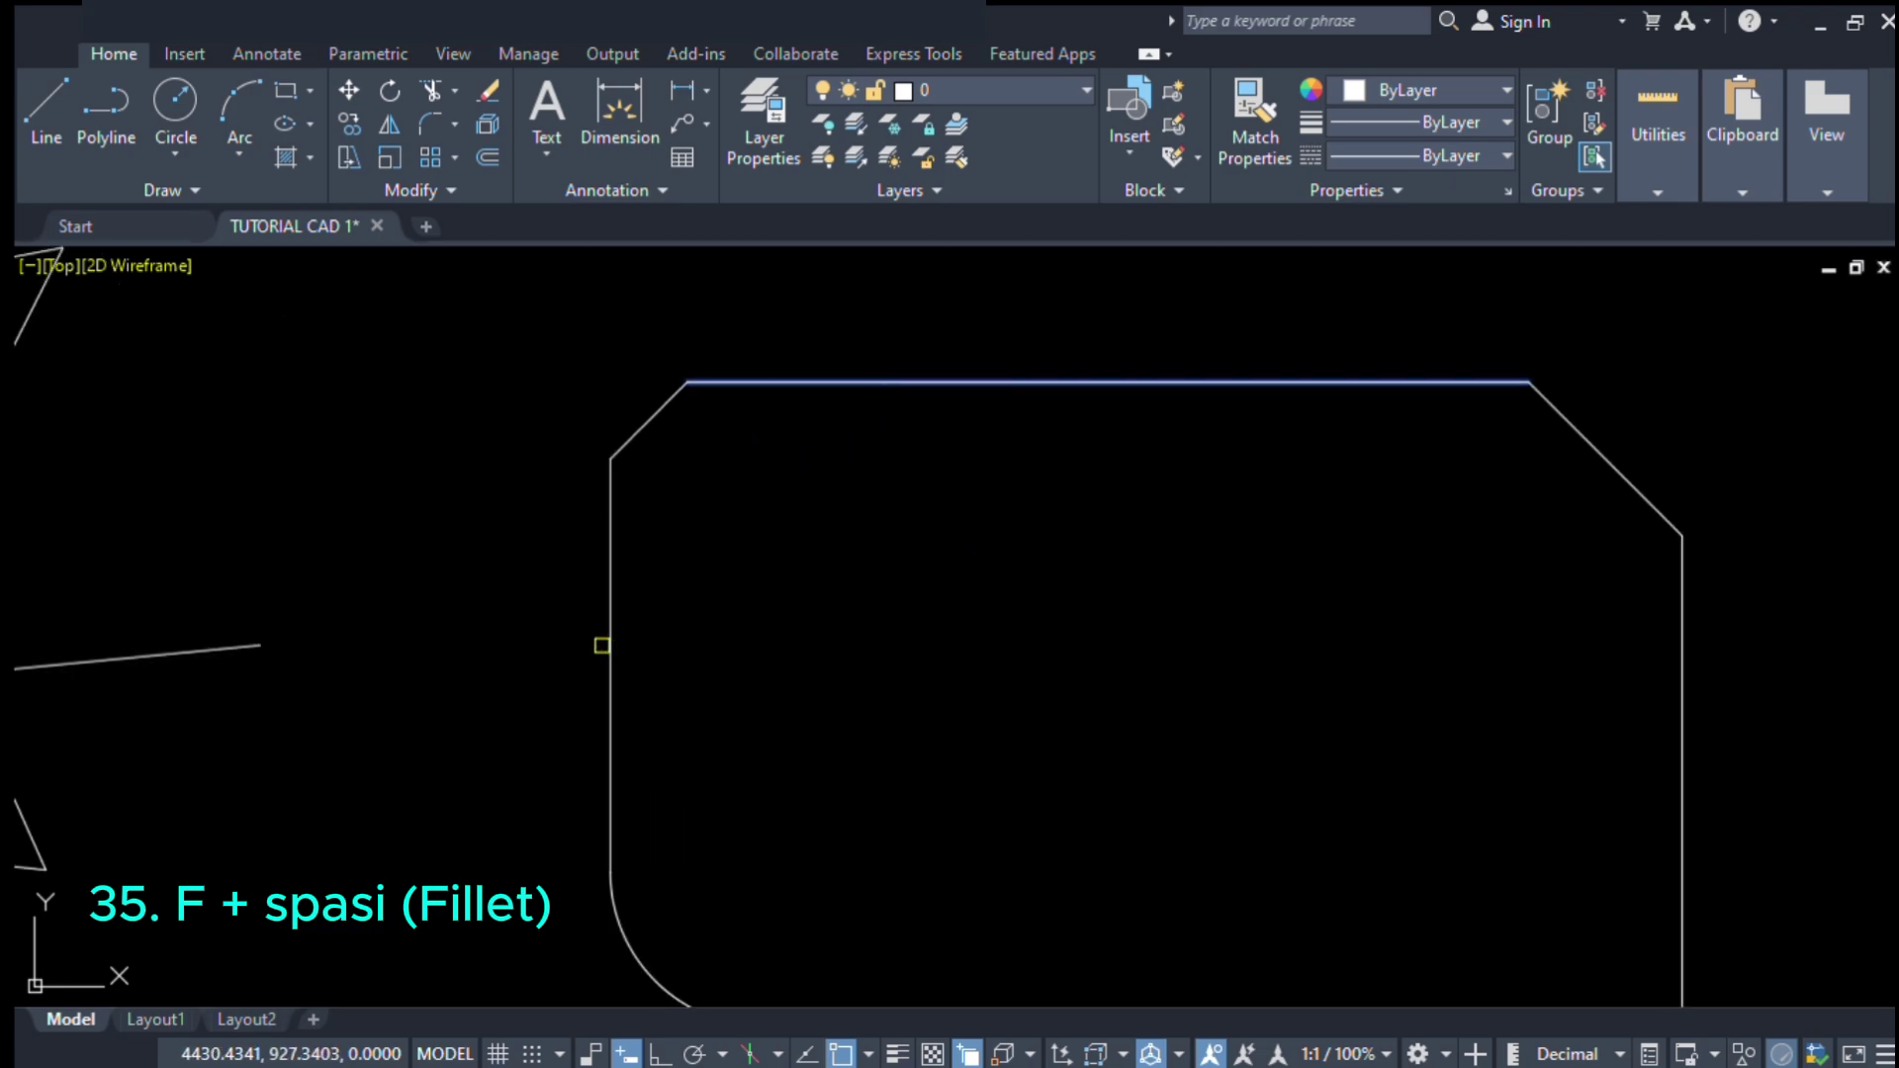
left_click(614, 640)
scroll(860, 374, "down", 2)
middle_click_drag(992, 445, 925, 470)
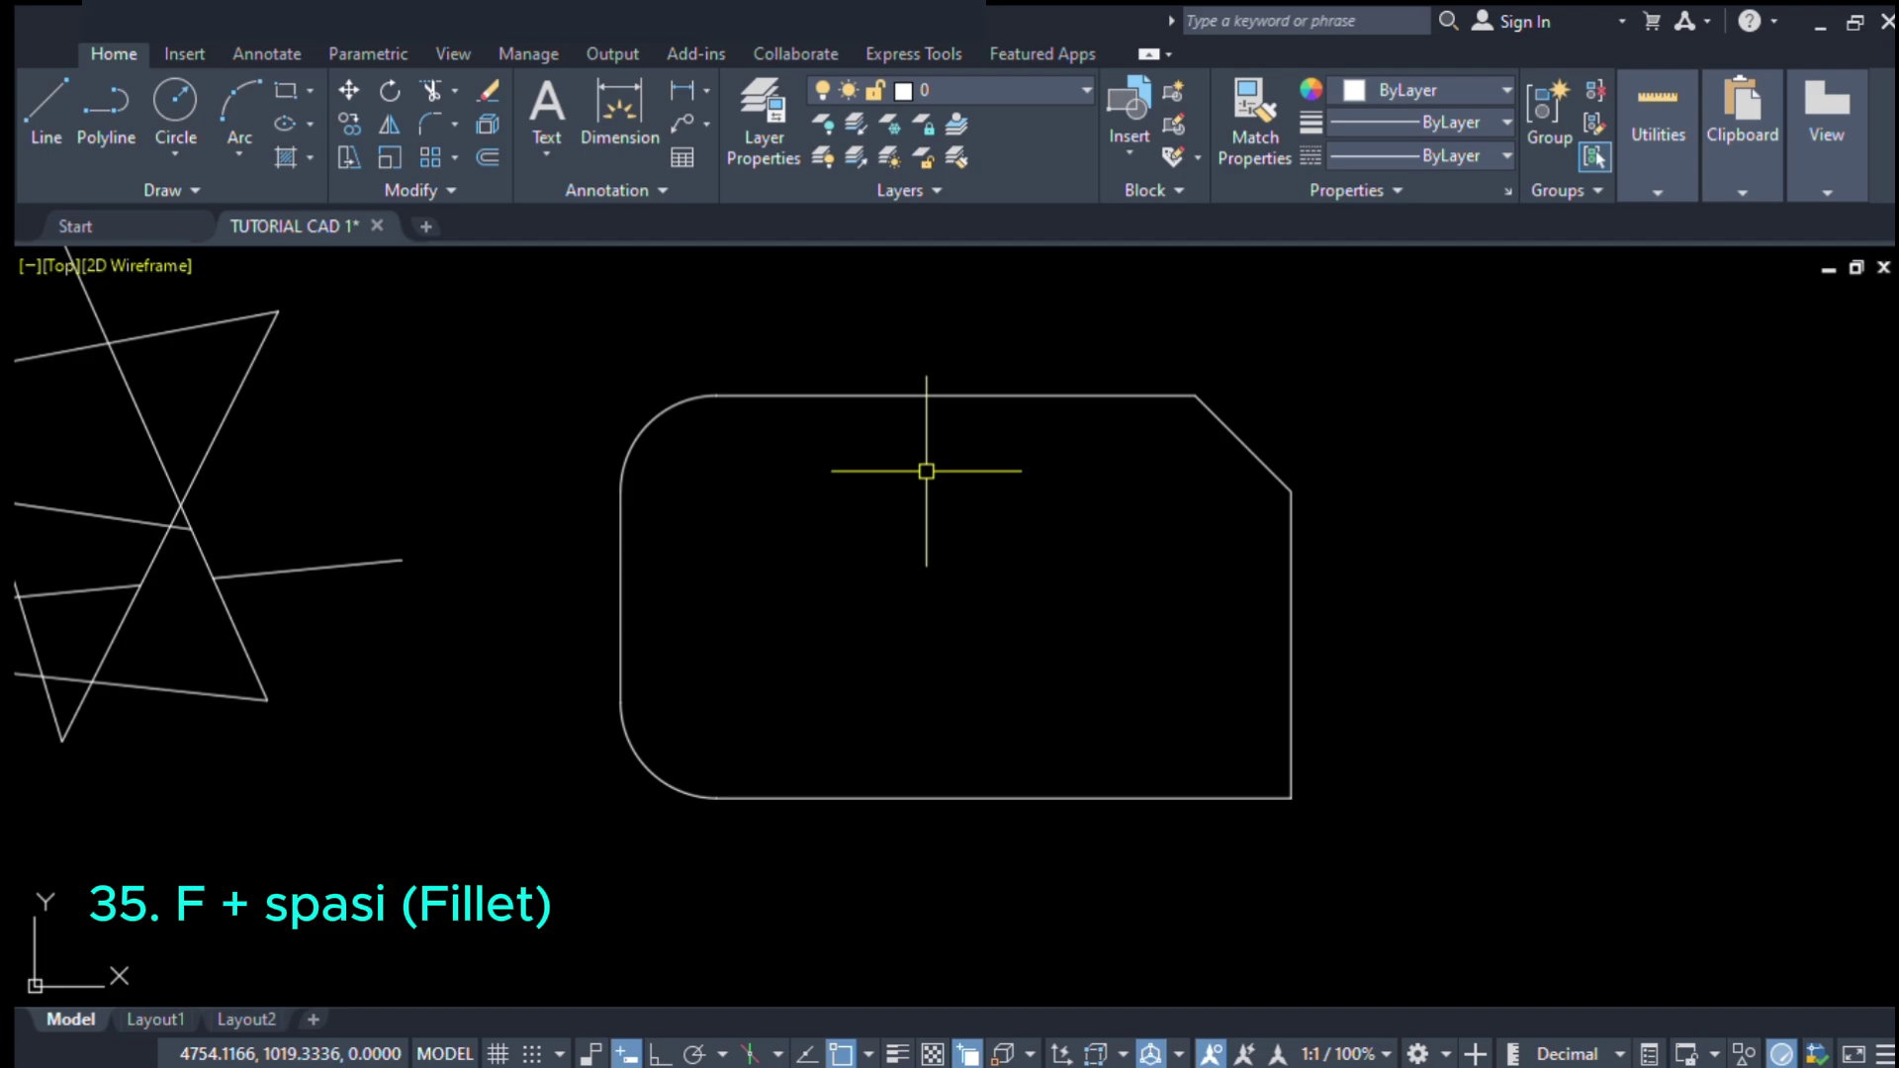
- Turn the rectangle's upper-left corner into a sharp corner by filleting its upper and left edges with radius 0
key("space")
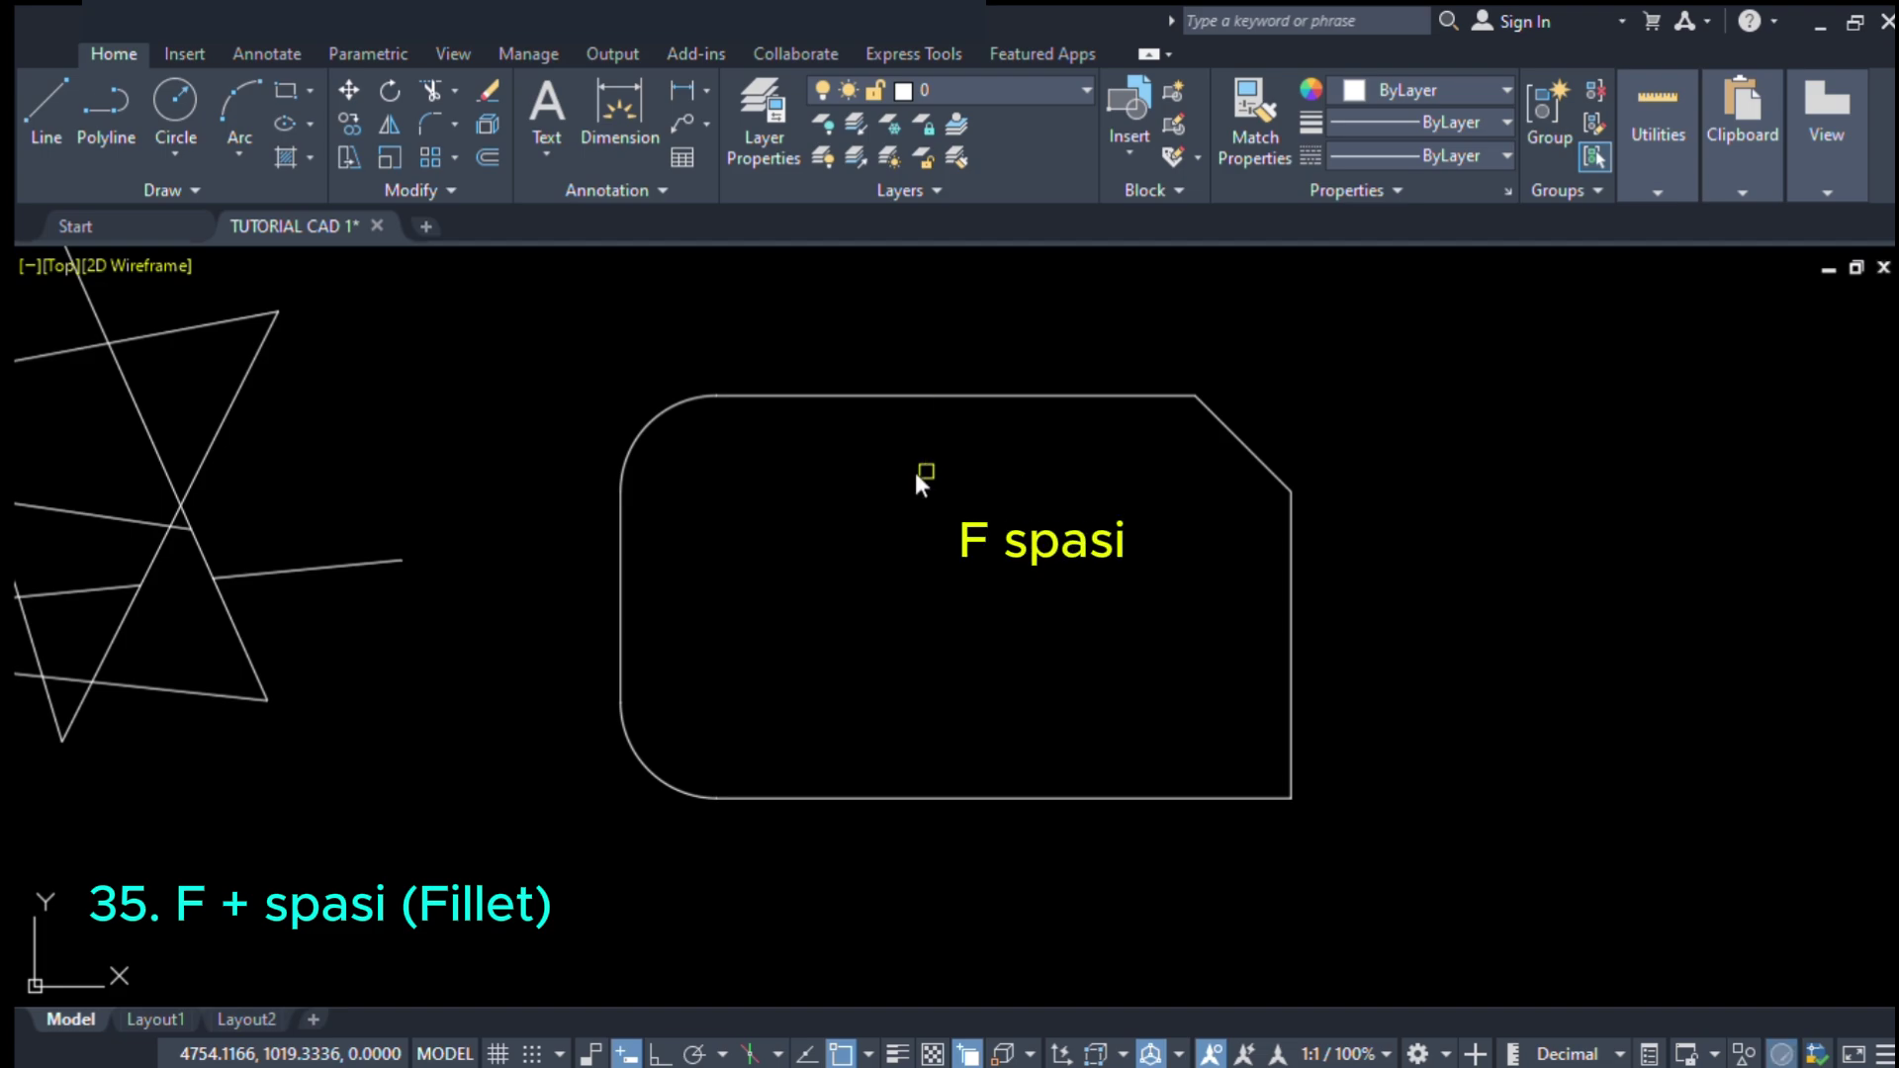
type("r")
key("space")
type("0")
key("space")
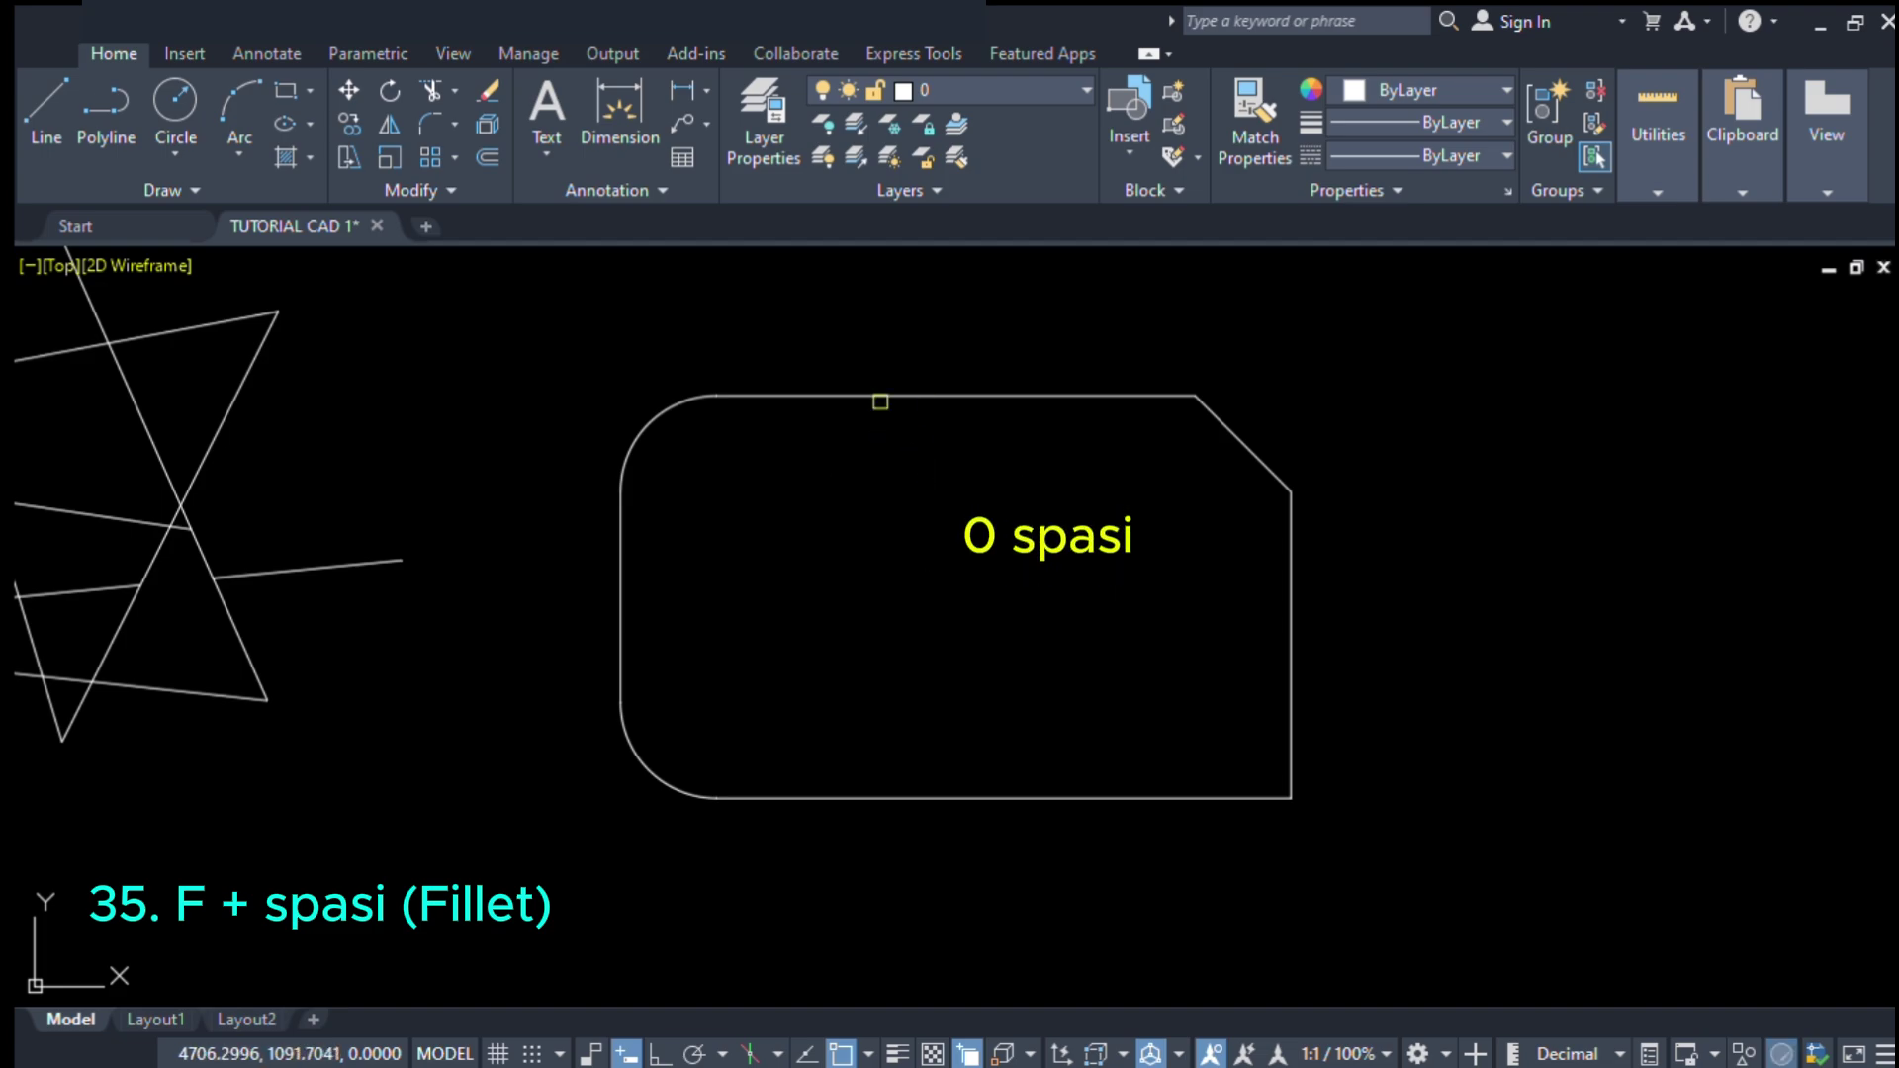
left_click(881, 395)
left_click(617, 562)
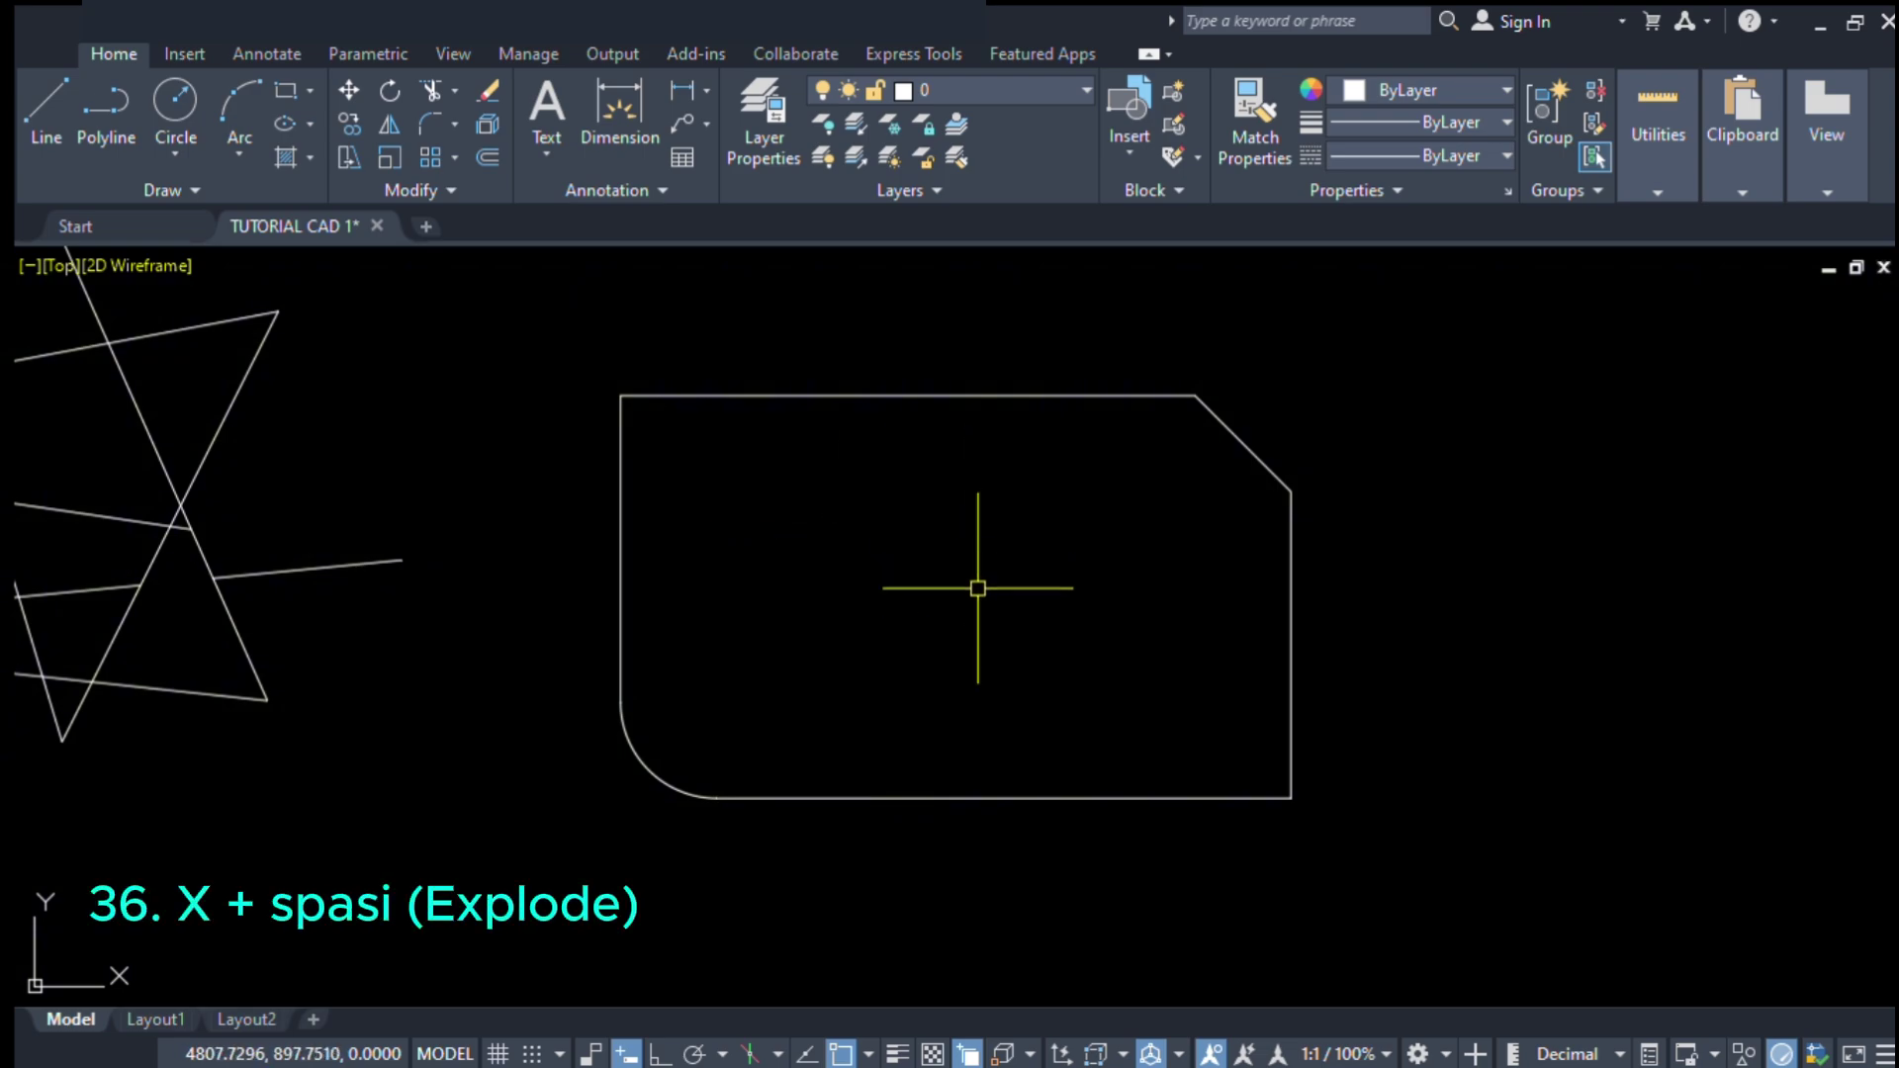
- Explode the filleted and chamfered rectangle into separate segments
left_click(1076, 396)
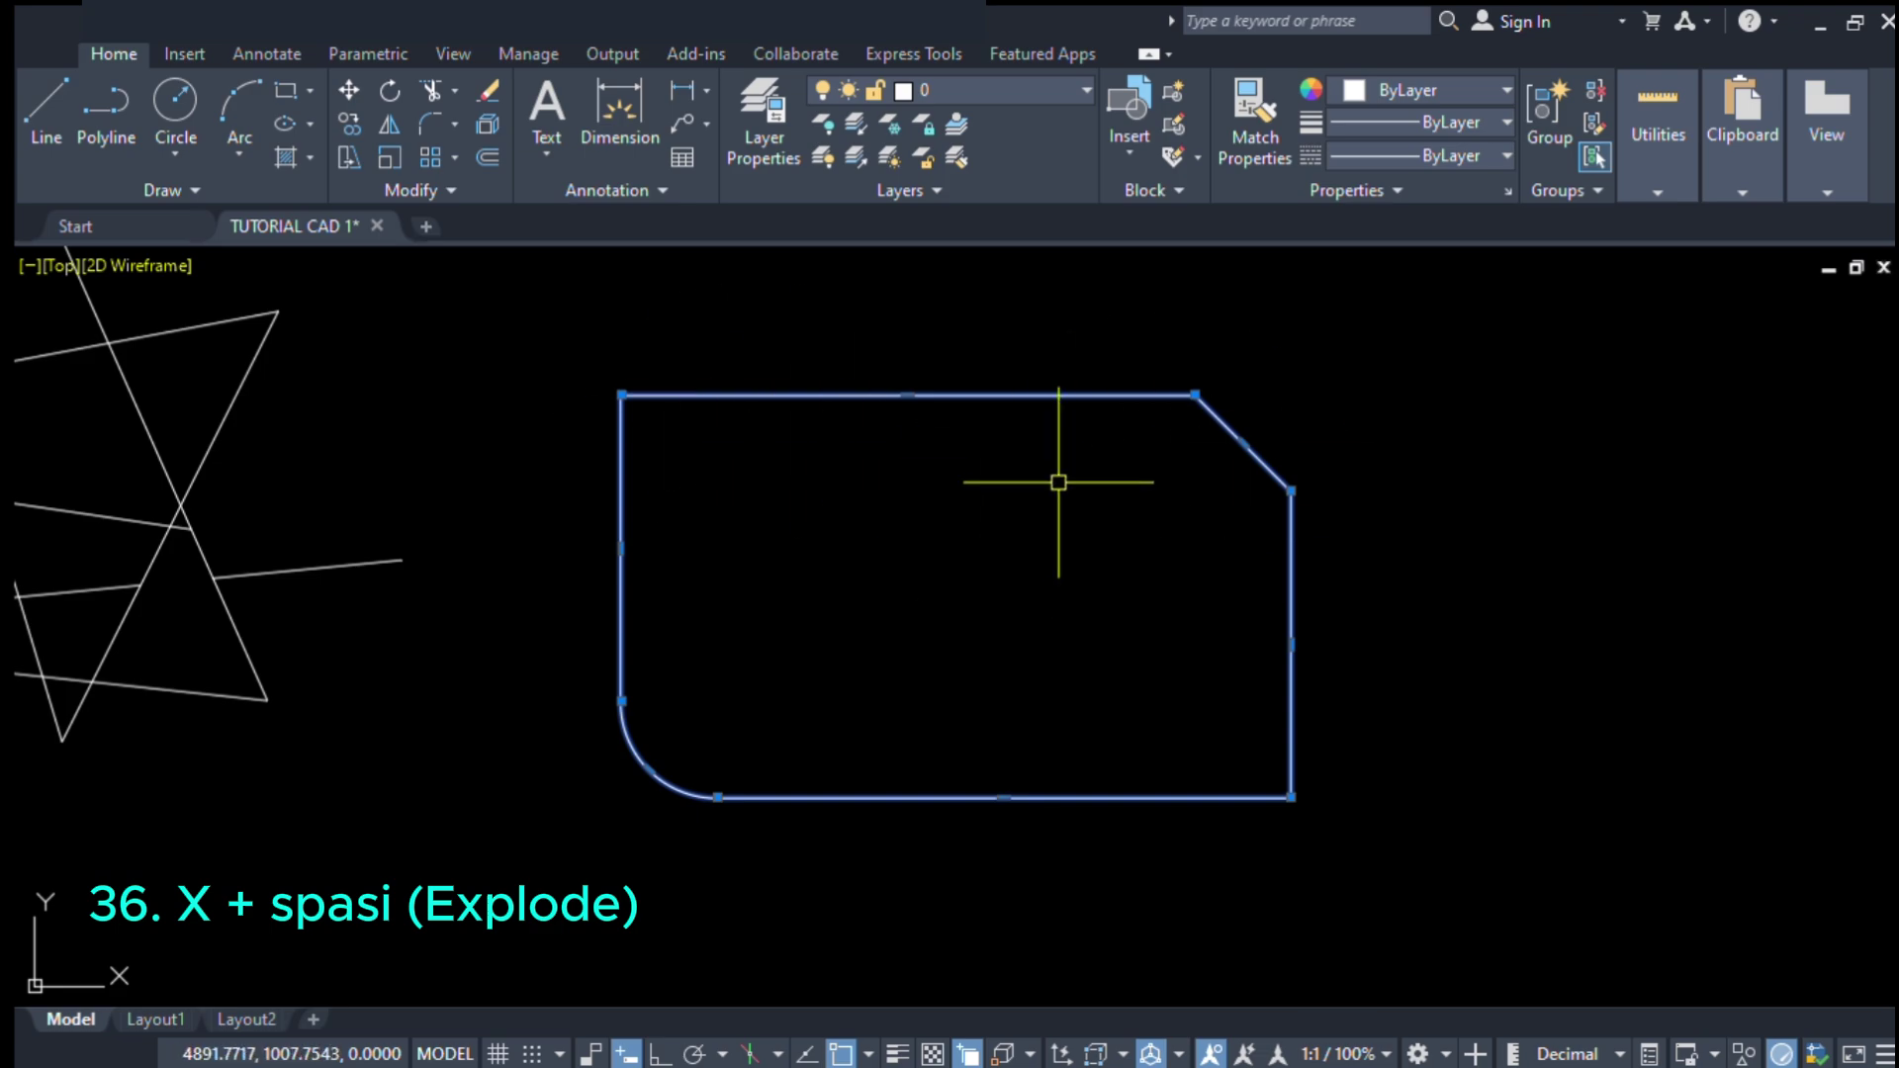
key("x")
key("space")
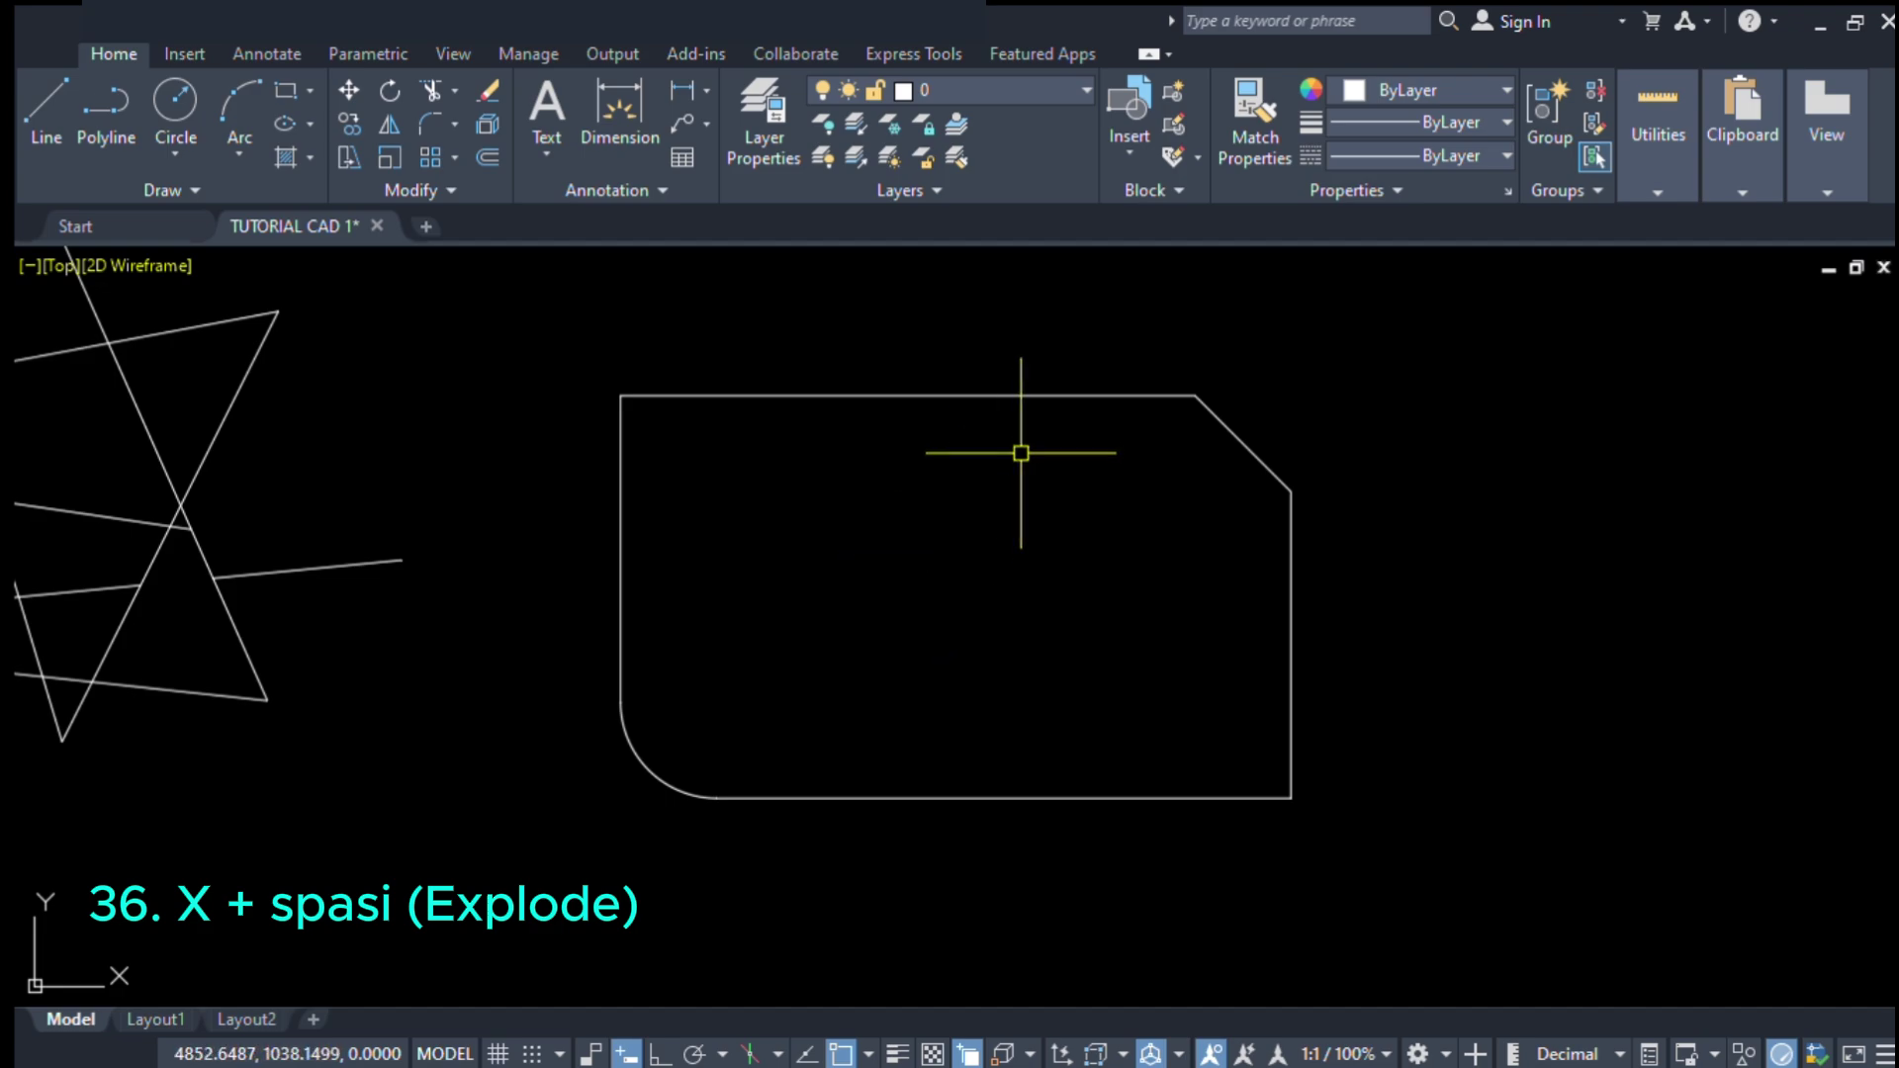
left_click(1045, 396)
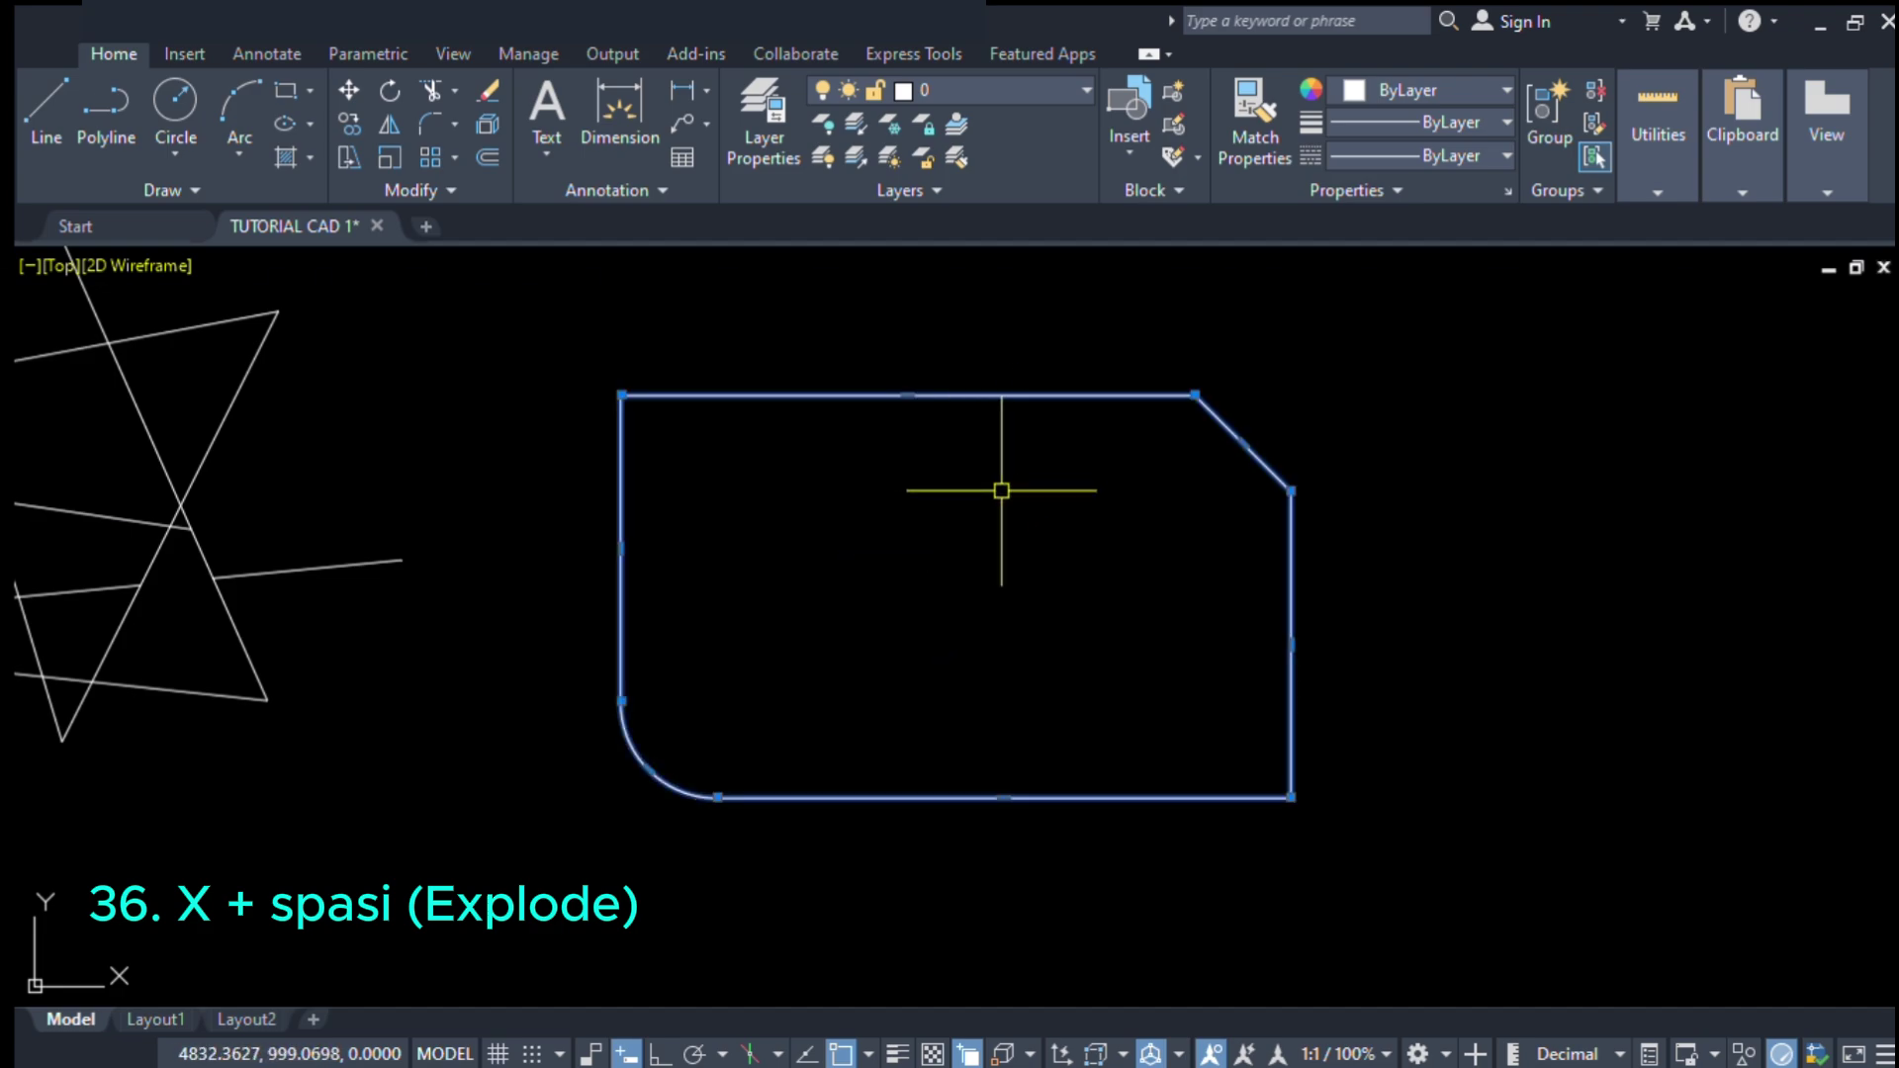
key("x")
key("space")
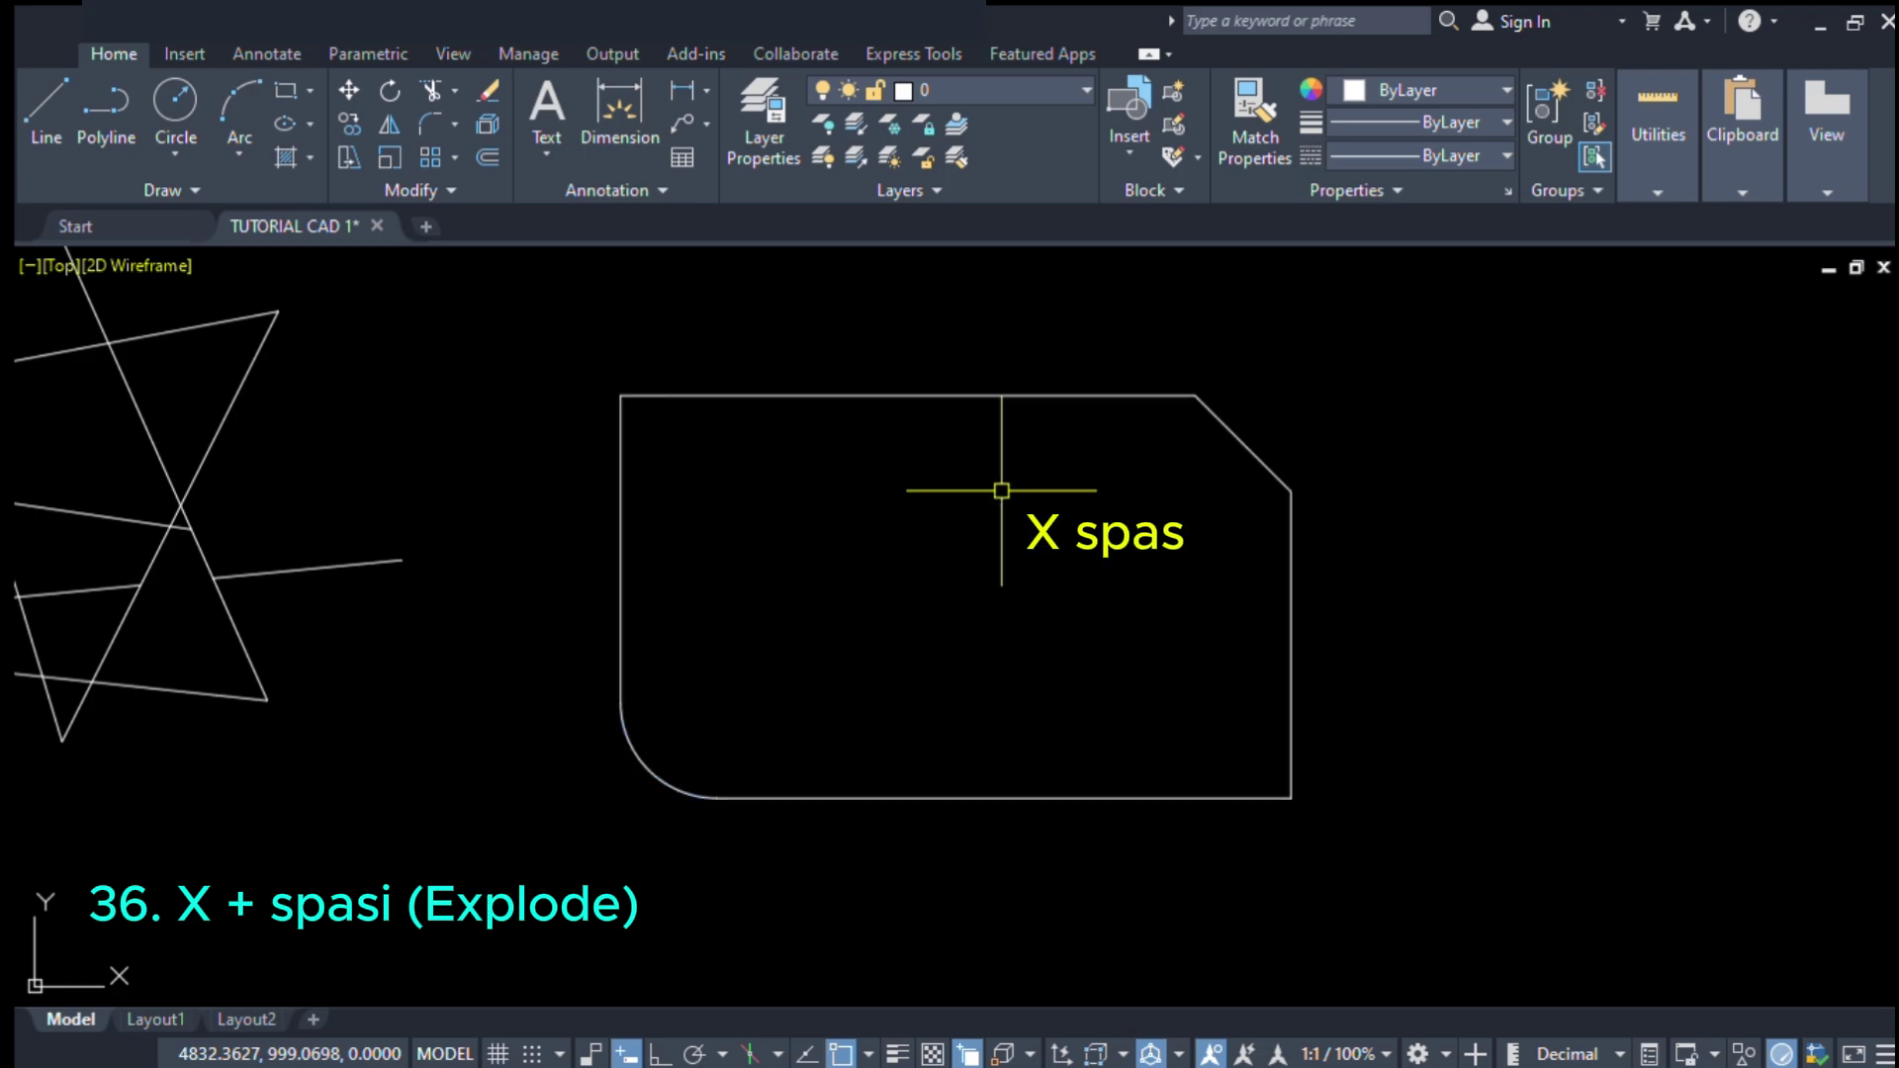
- Select several of the exploded segments, move the right vertical edge away from the outline, and undo the move
left_click(1032, 396)
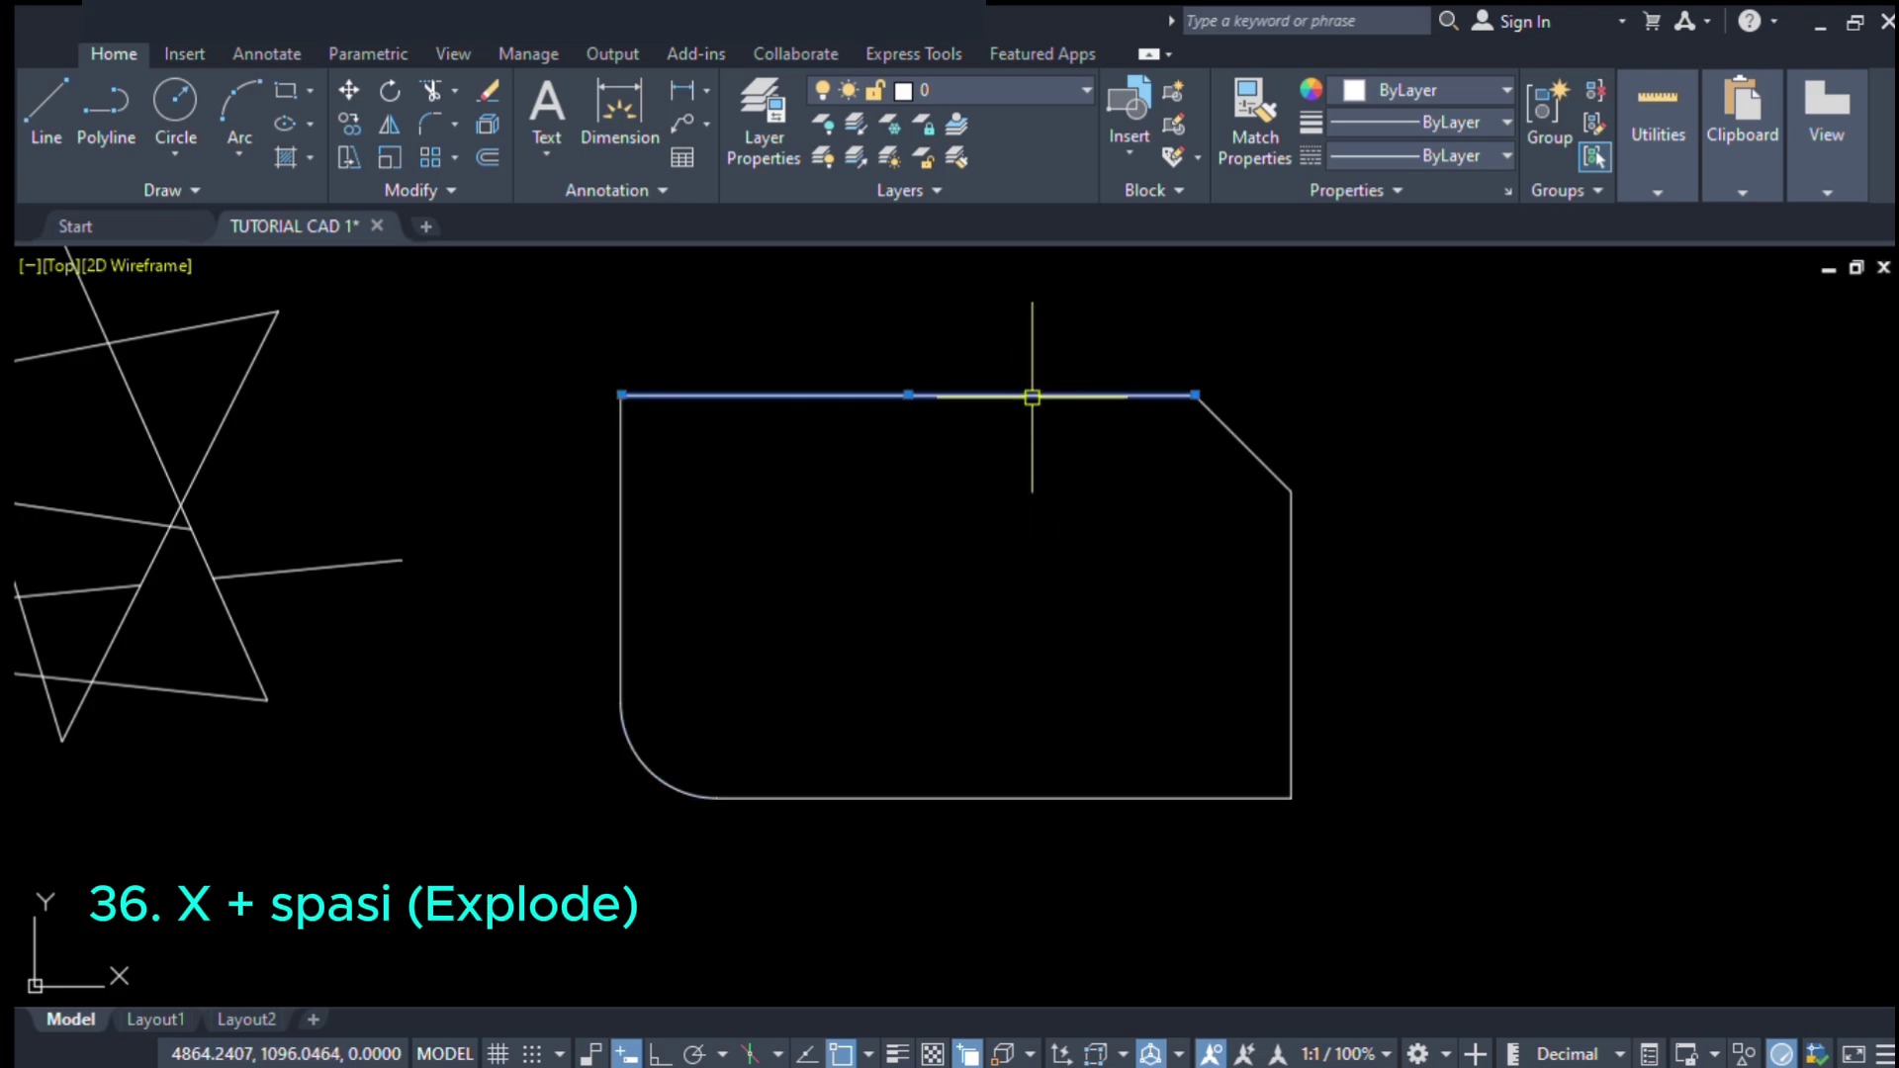
left_click(1291, 554)
left_click(1137, 800)
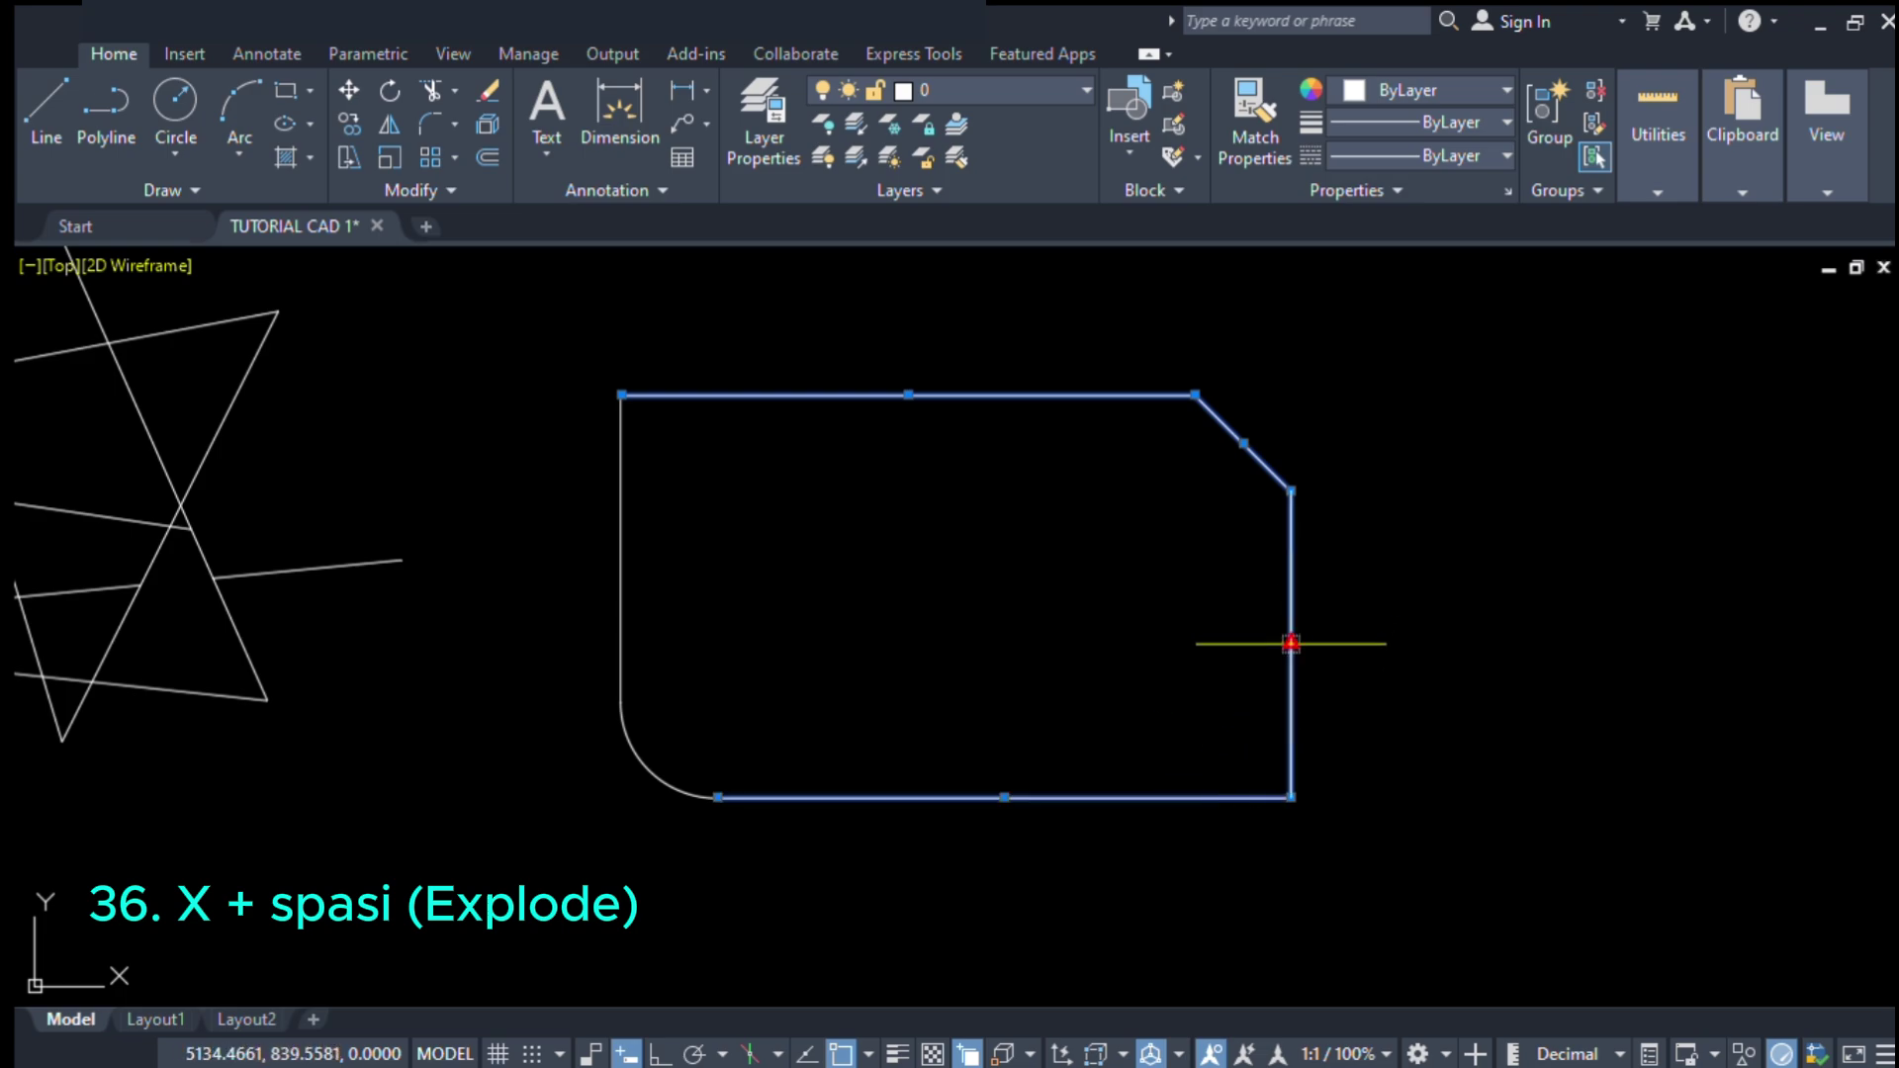
left_click(1490, 599)
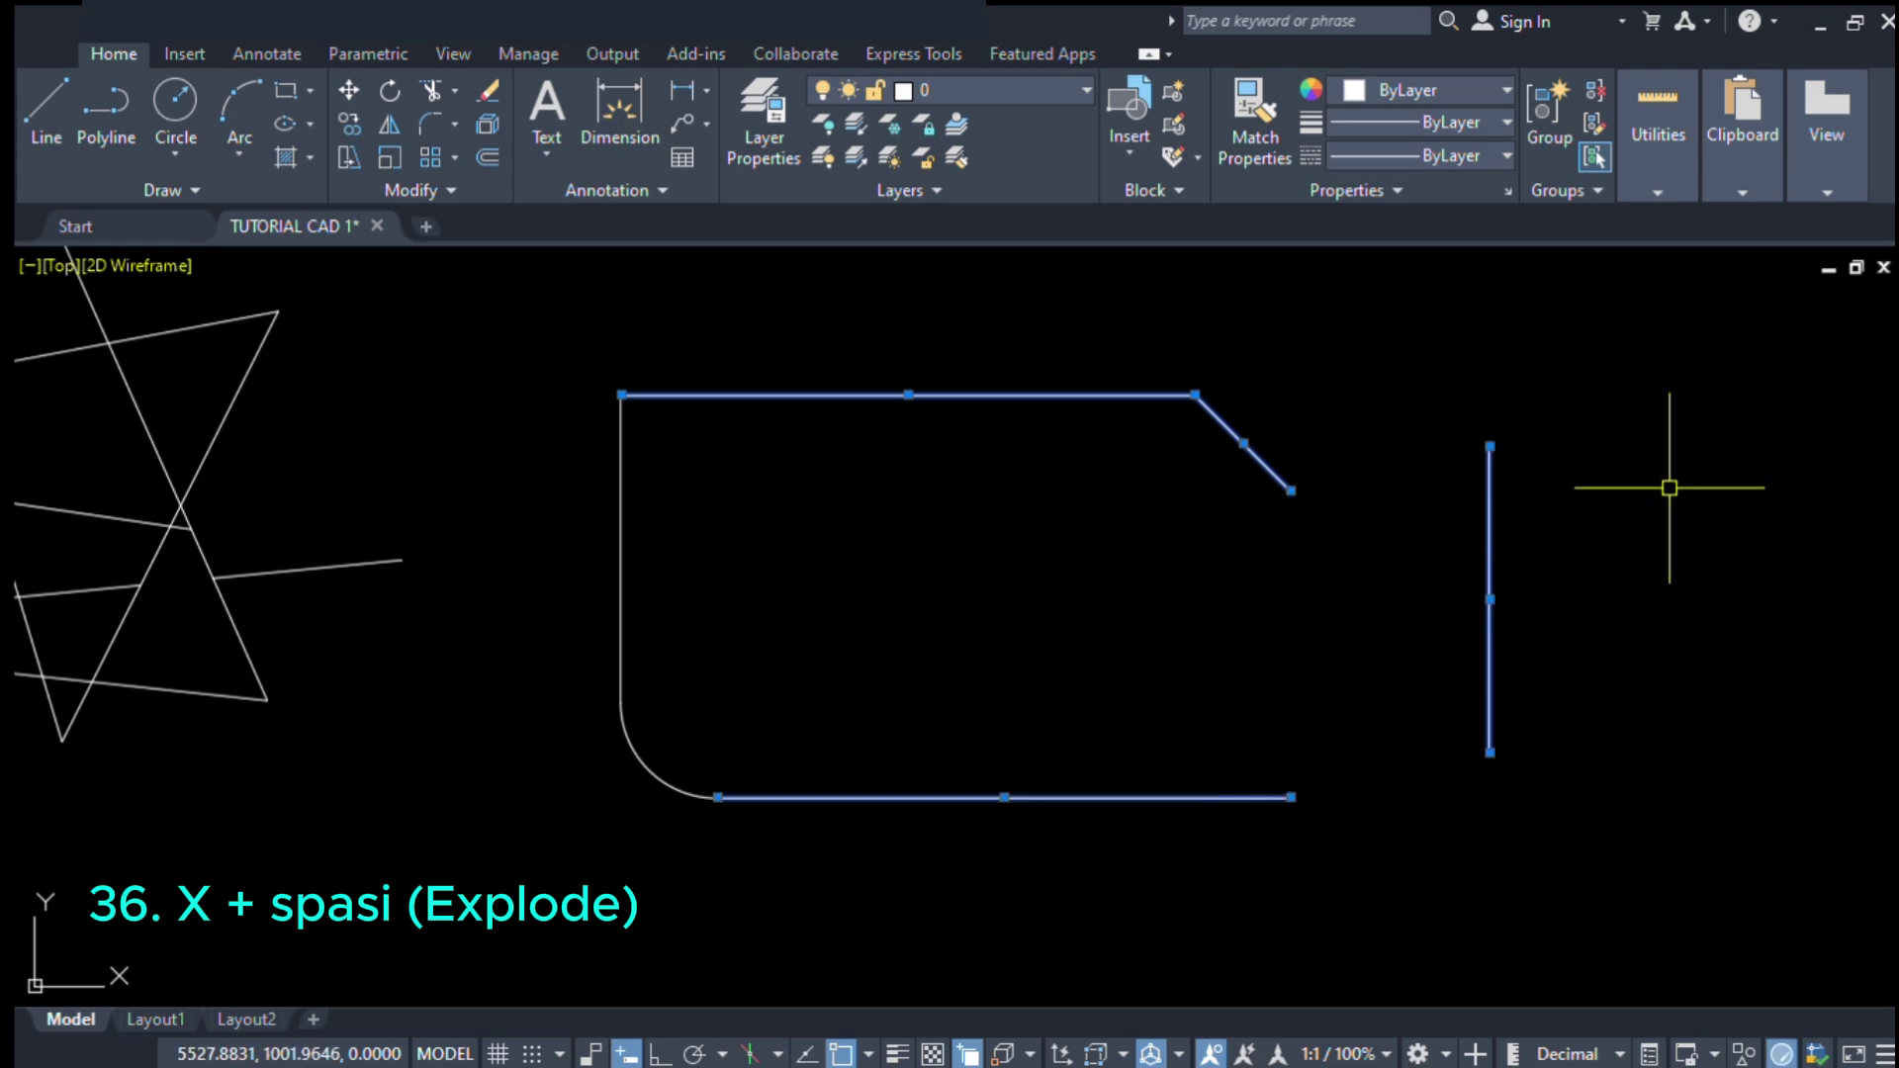
key("ctrl+z")
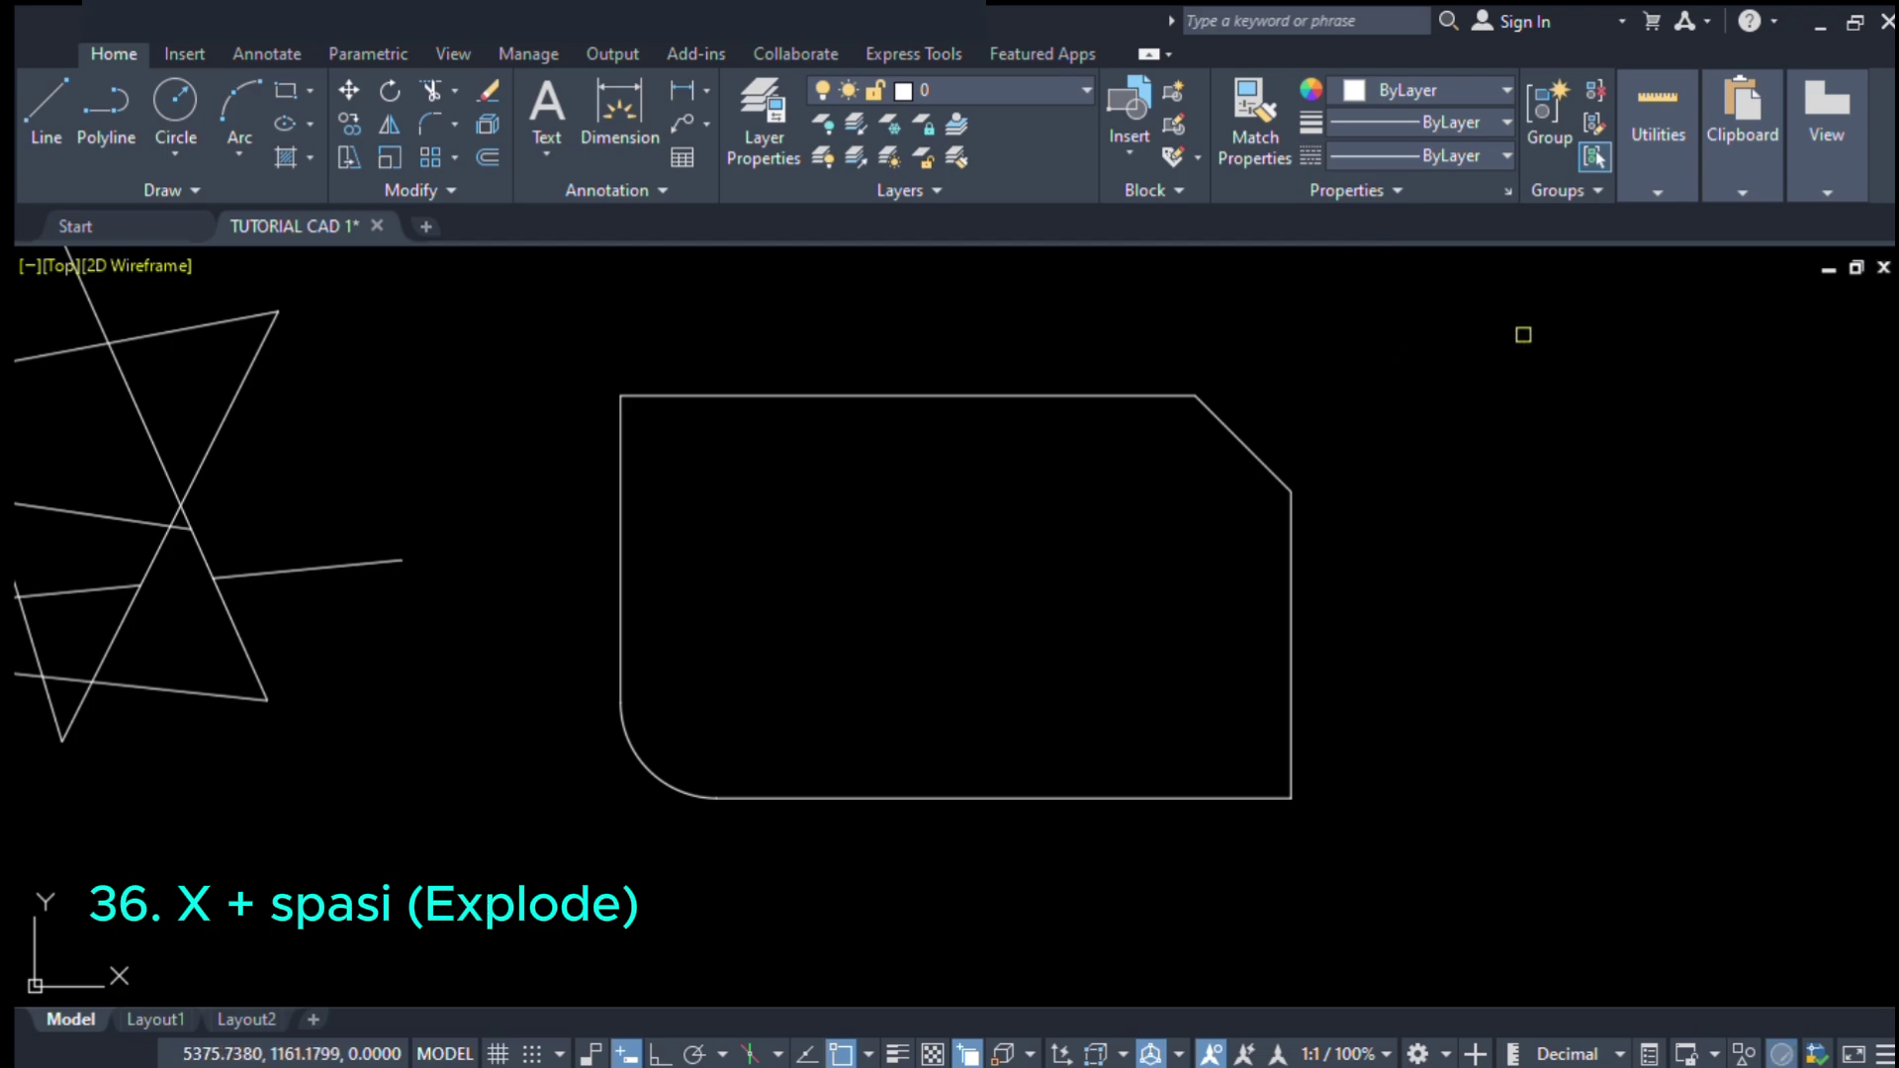
- Join all the exploded segments of the rectangle into one polyline and select it to check
left_click(1523, 334)
left_click(453, 896)
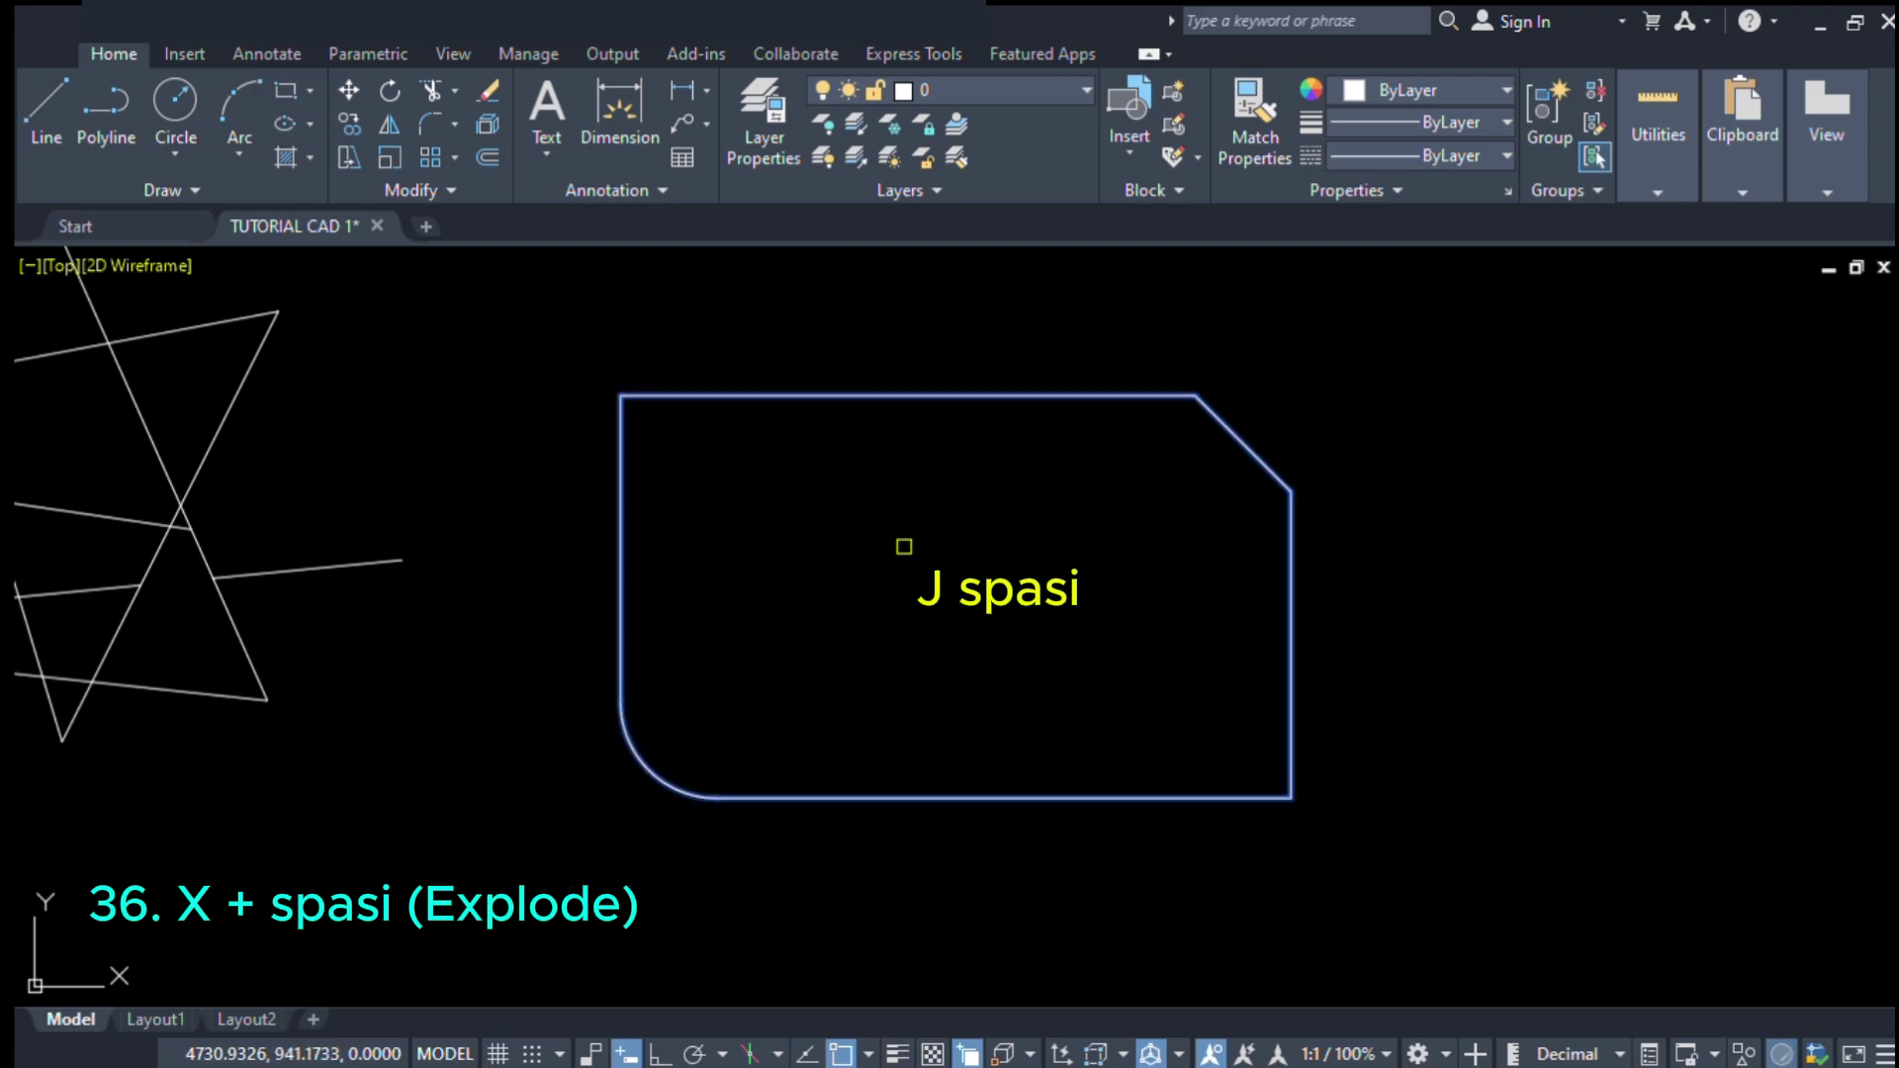
key("j")
key("space")
left_click(623, 491)
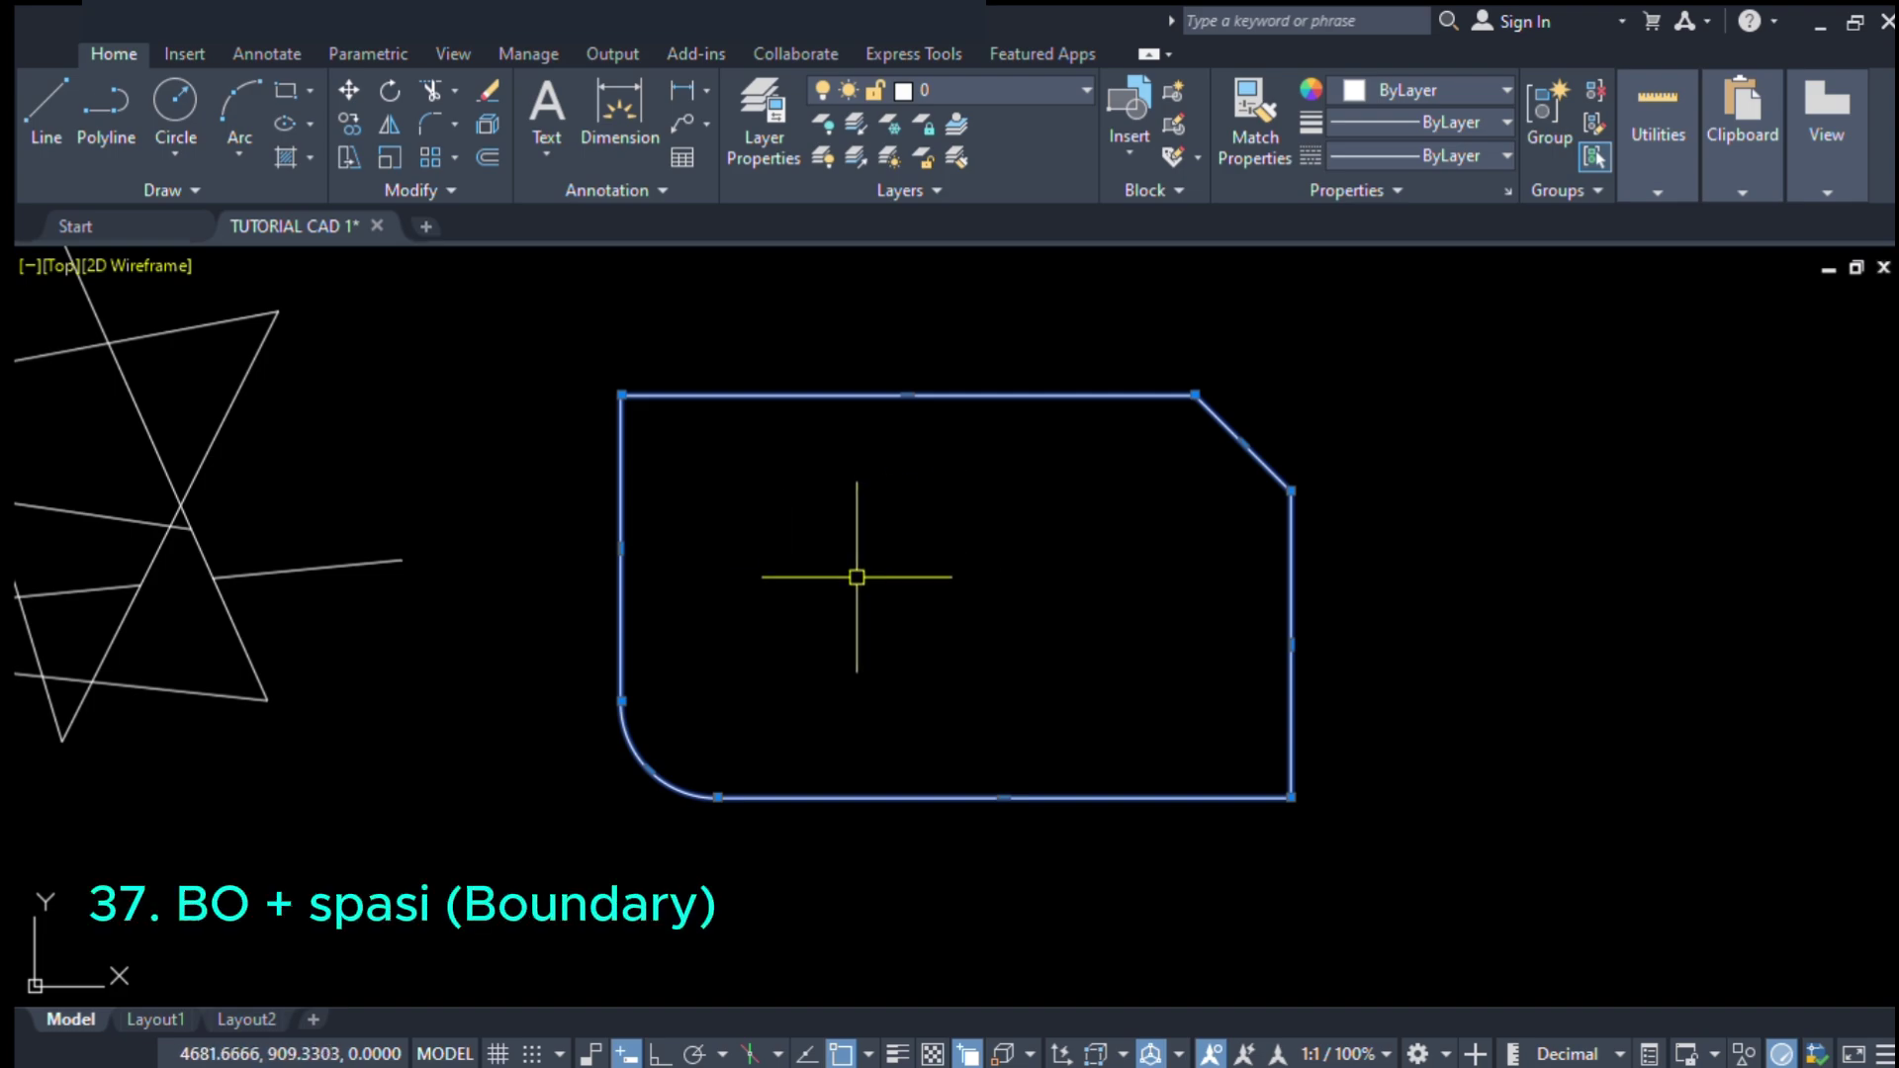
- Draw two circles crossing the outline, one centred inside the lower-right corner and one centred on the upper edge near the upper-left corner
middle_click_drag(813, 590, 593, 628)
scroll(665, 615, "down", 2)
middle_click_drag(904, 599, 1010, 574)
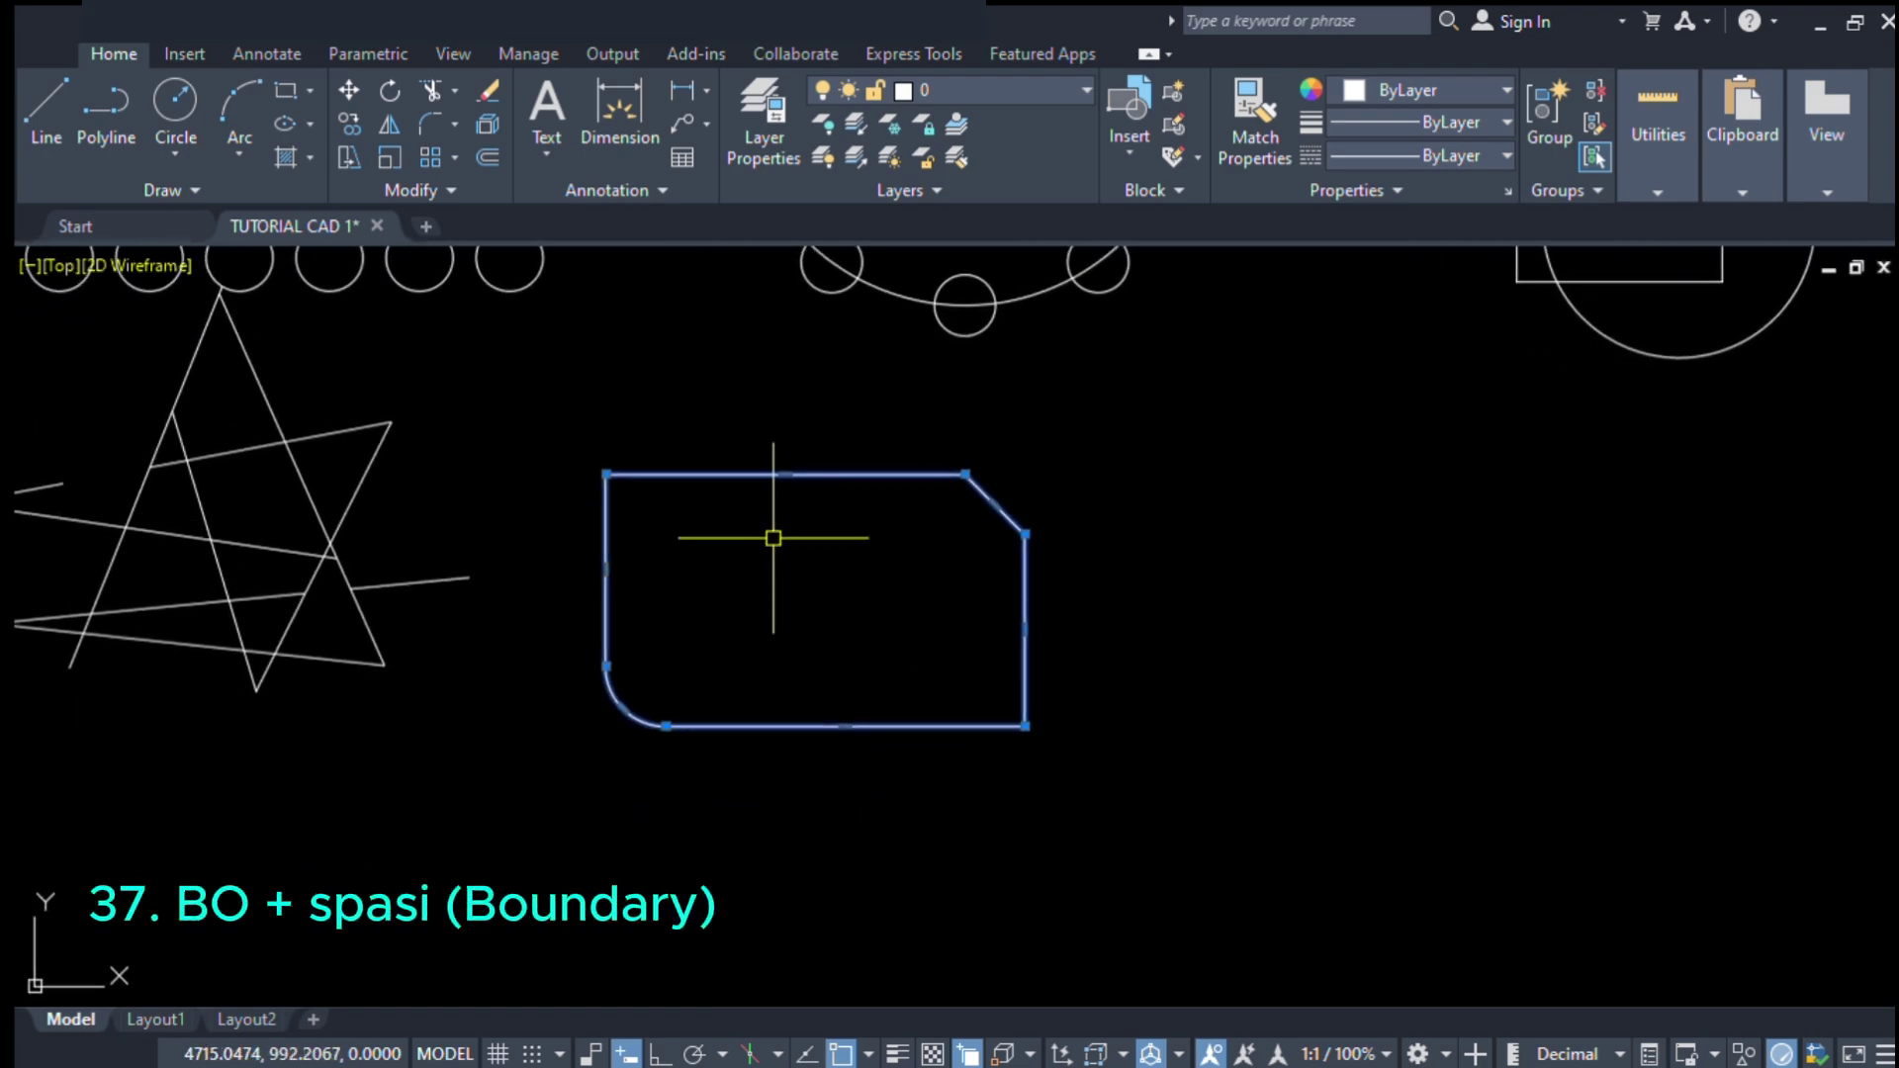
middle_click_drag(836, 558, 1017, 510)
key("Escape")
scroll(1075, 520, "up", 2)
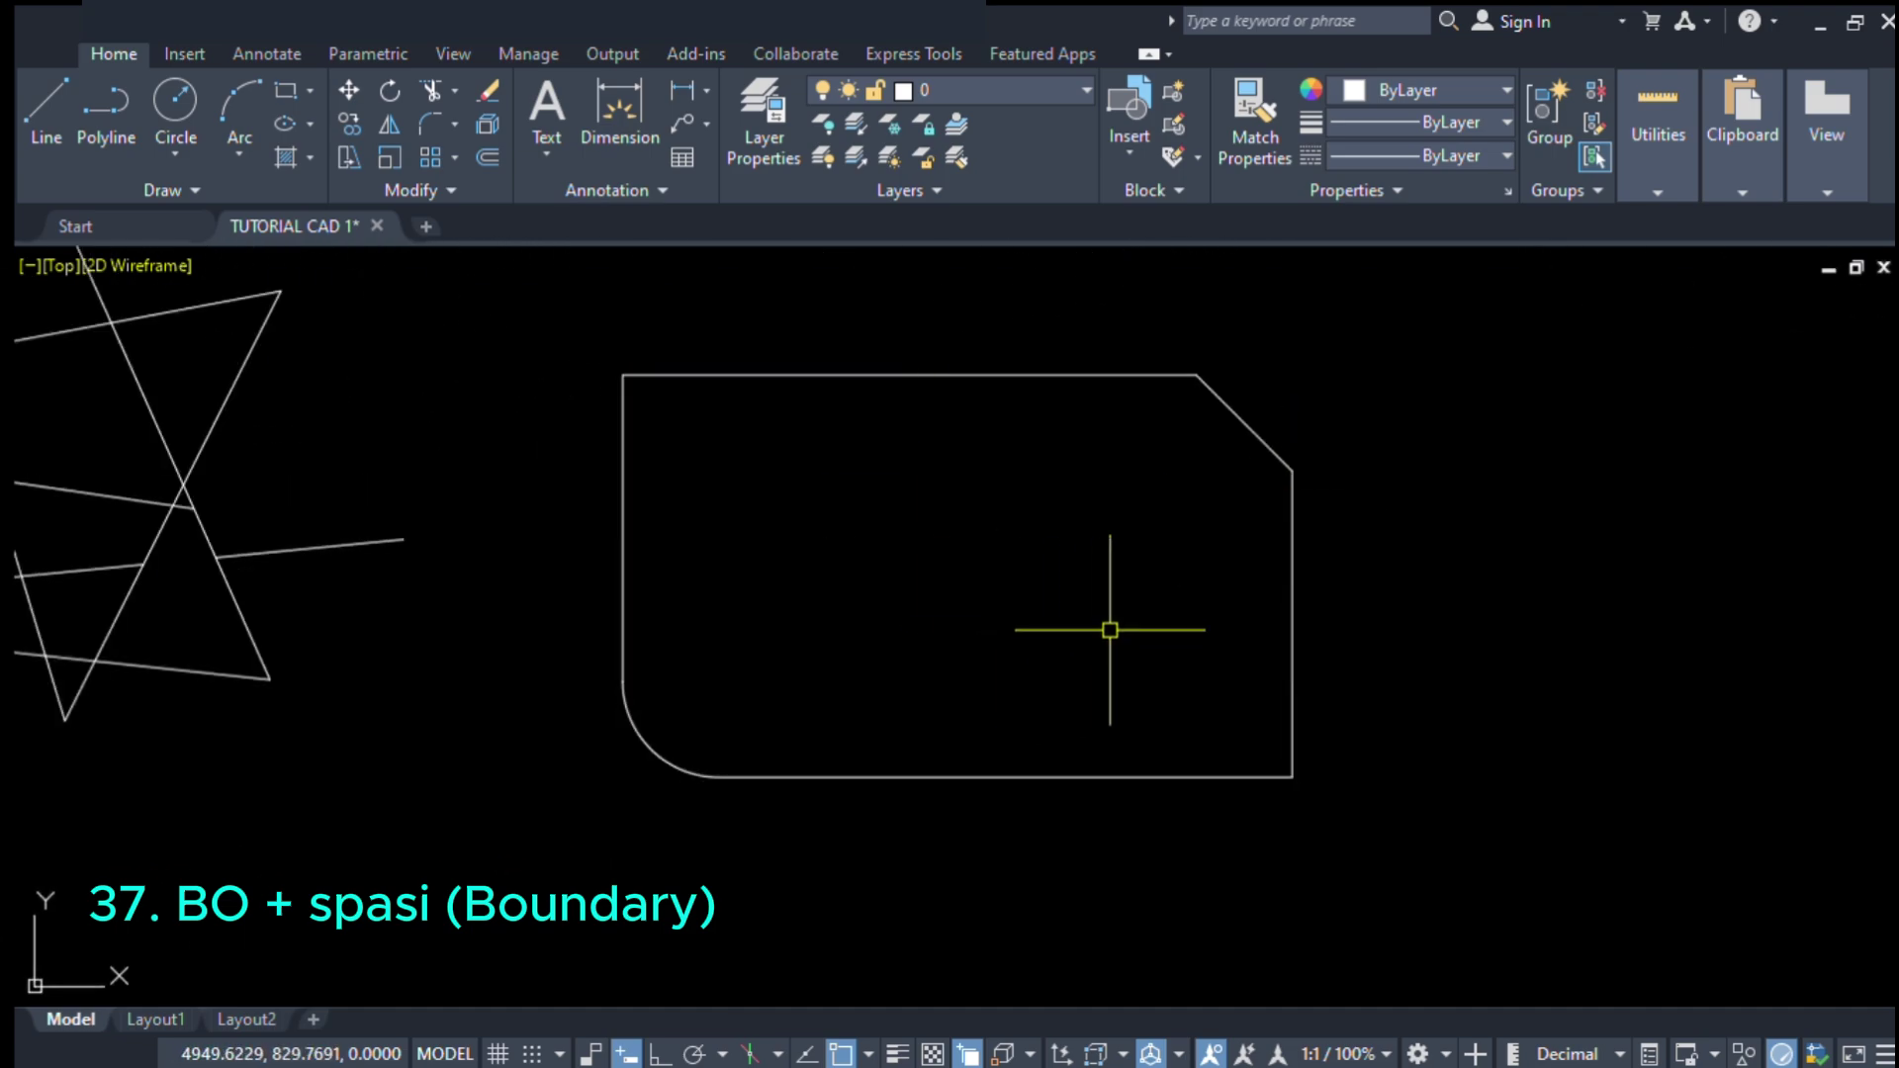
type("c")
key("space")
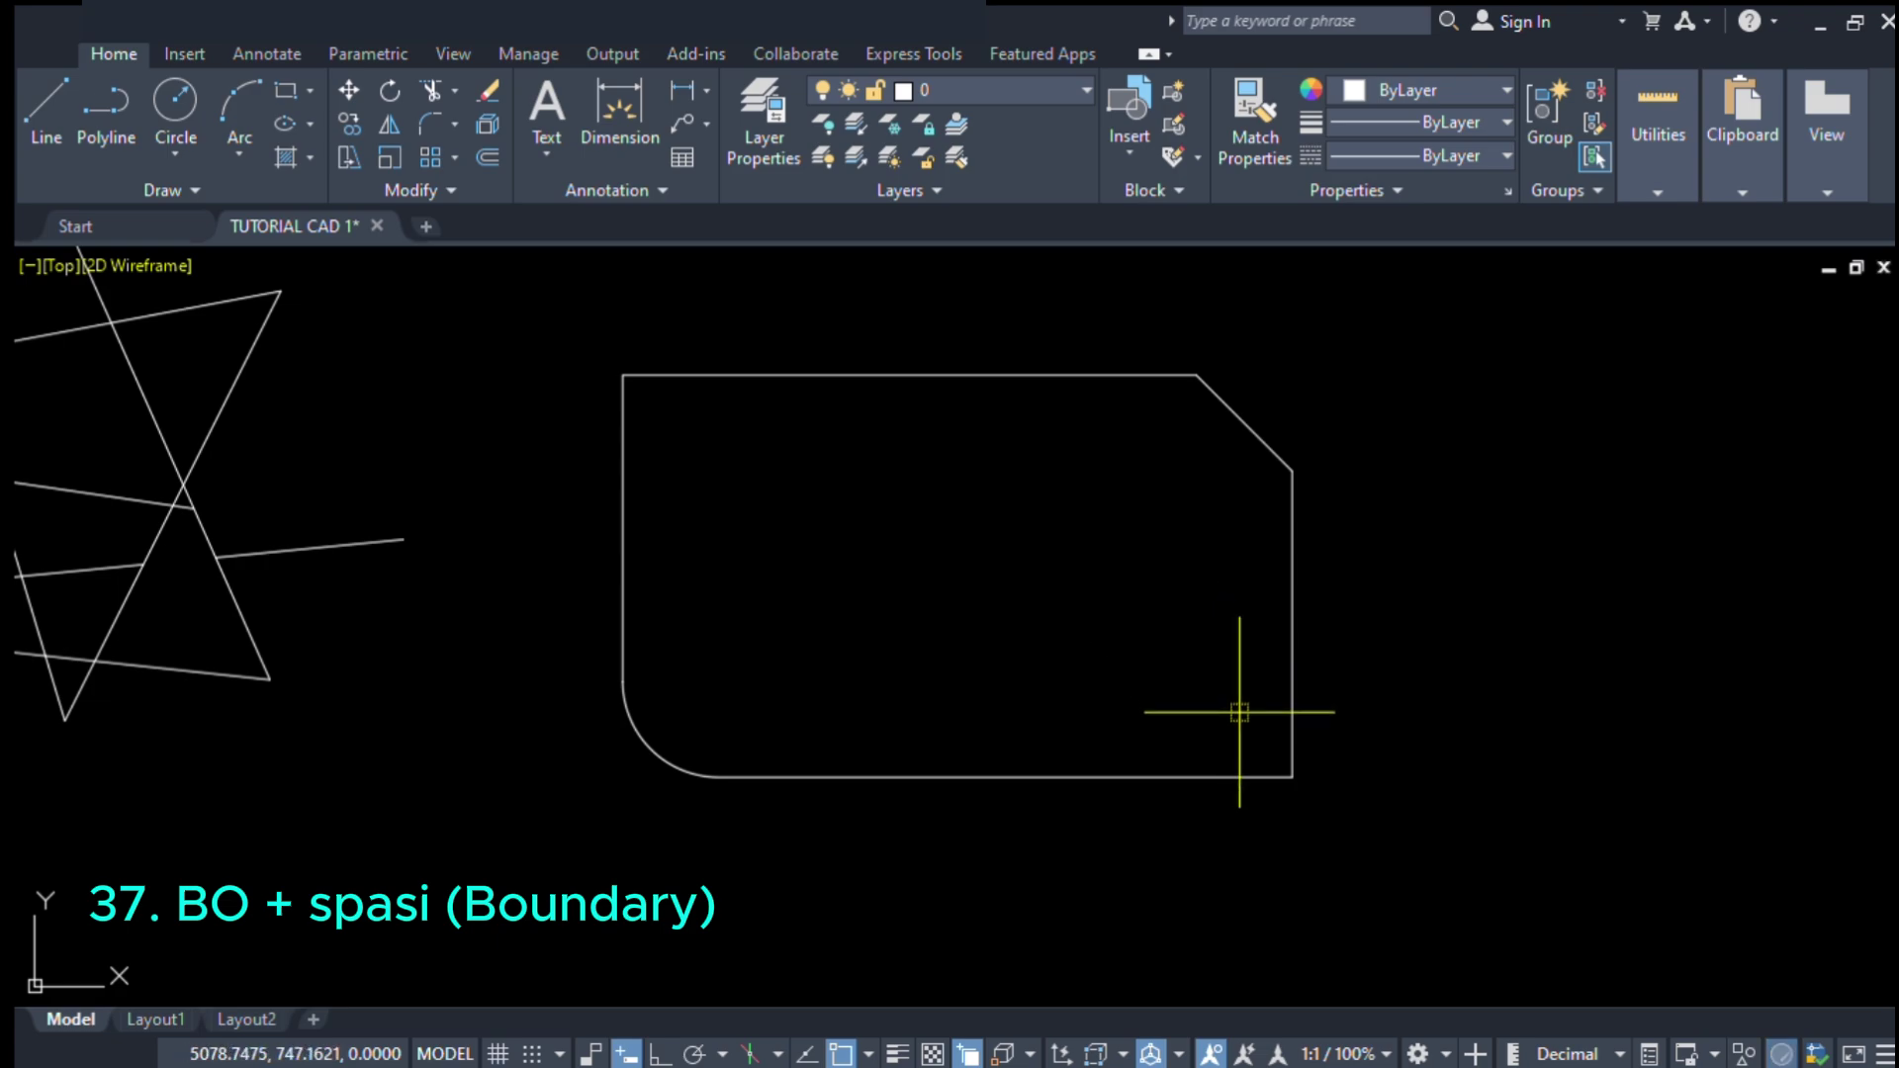
left_click(1239, 712)
left_click(1345, 820)
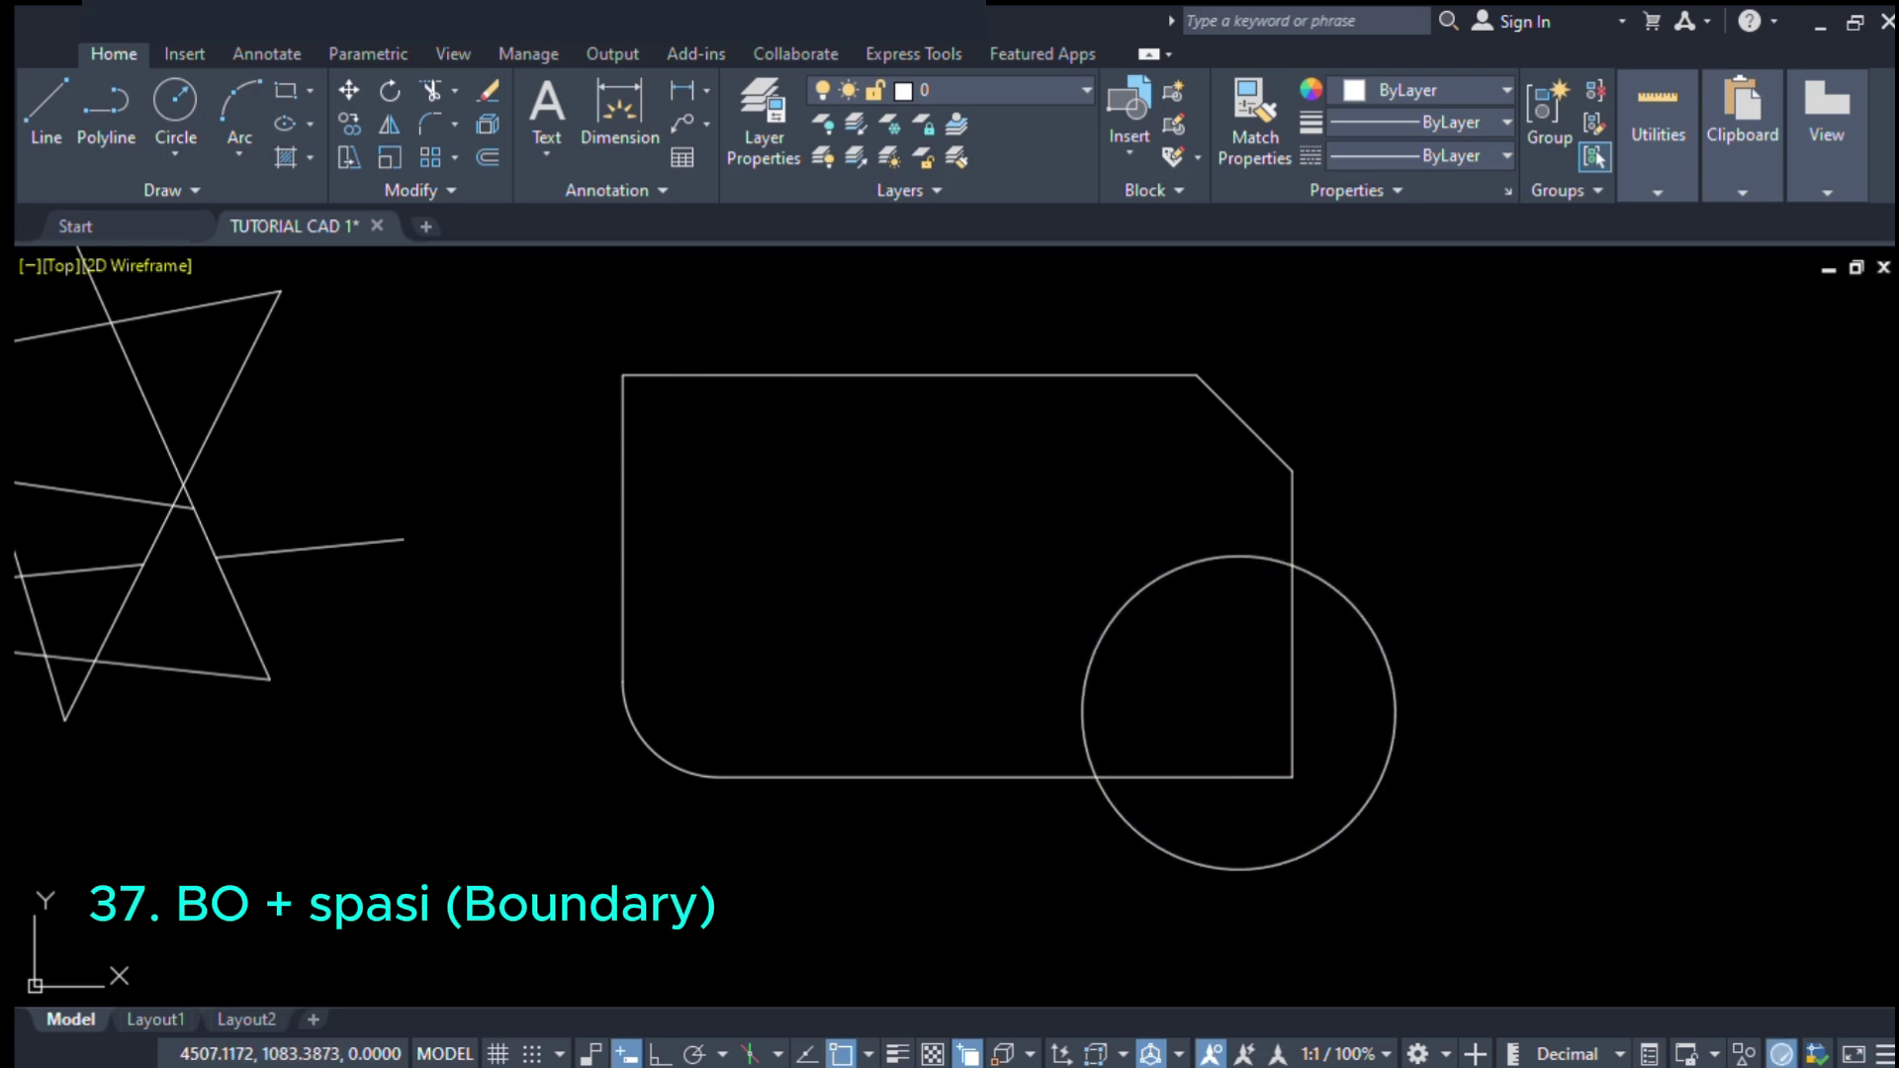
left_click(690, 375)
left_click(737, 502)
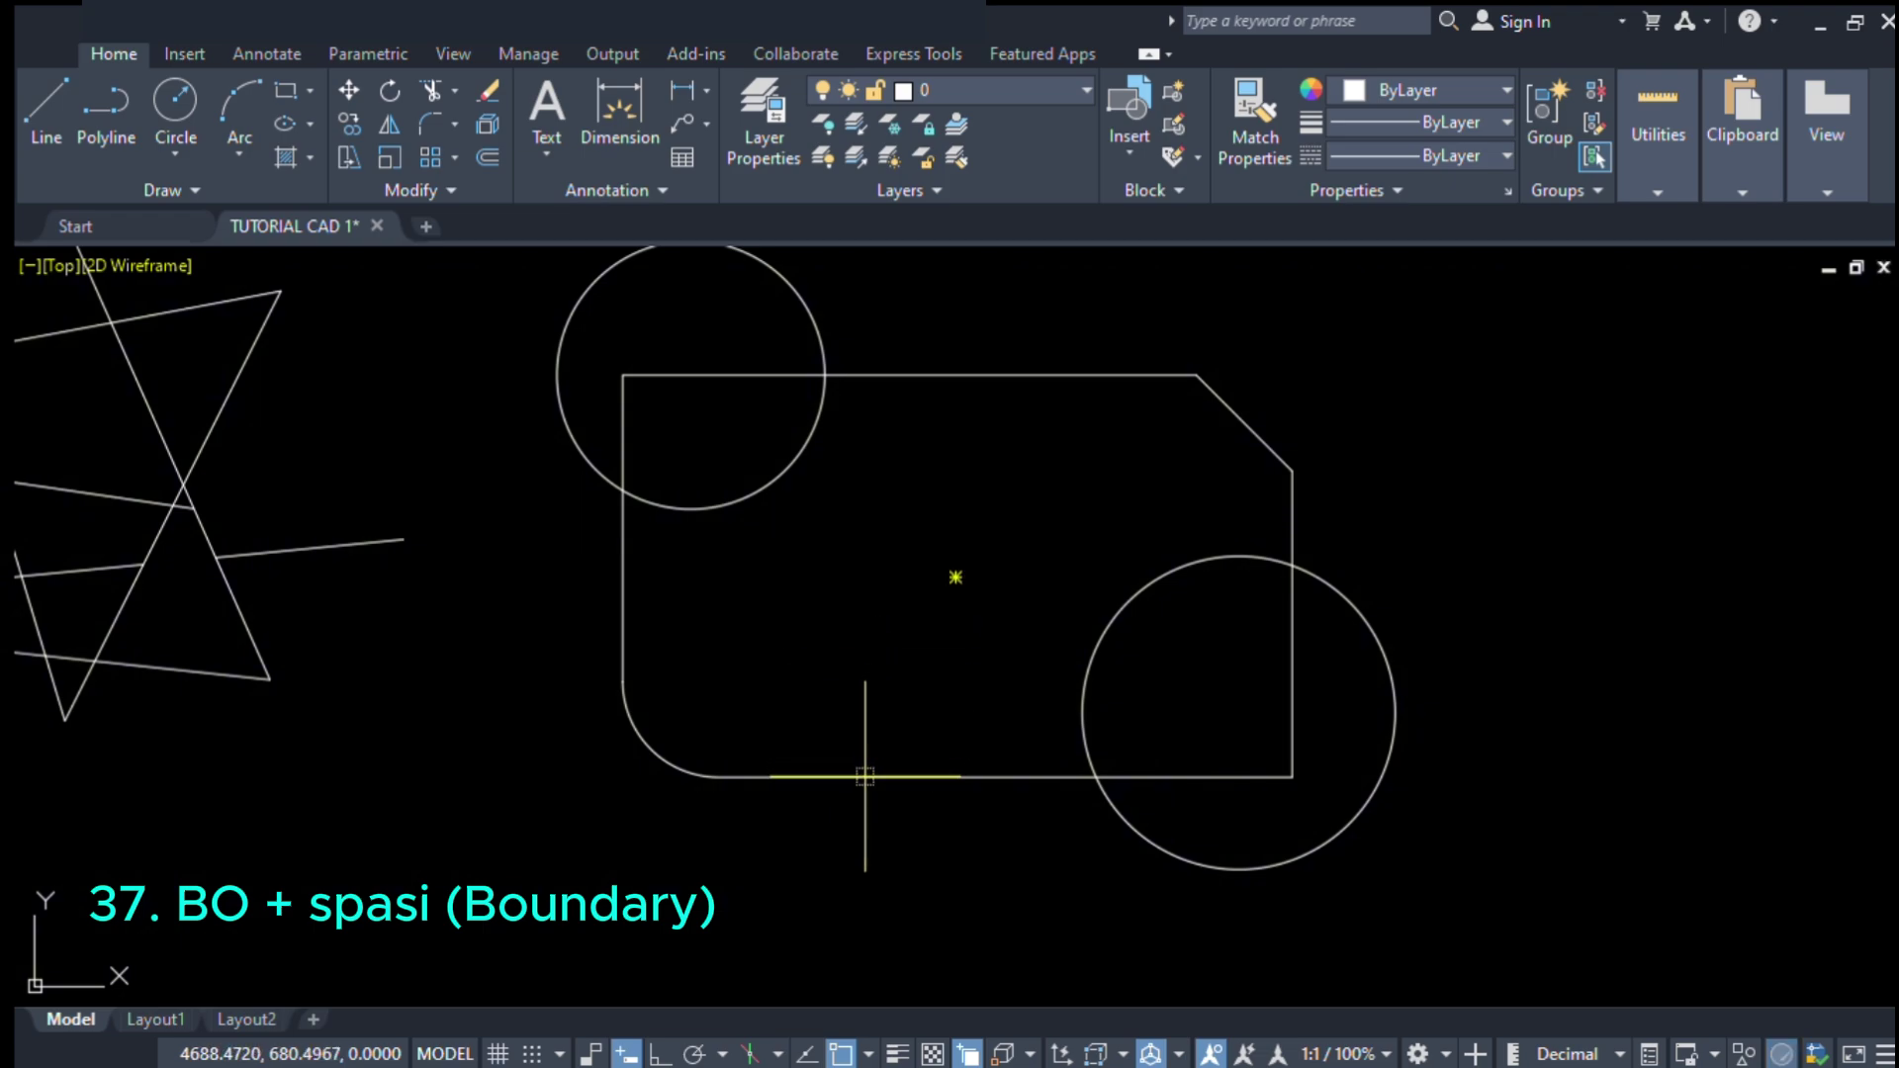
- Draw two connected lines from the outline's lower edge to the upper-left circle and on to the top of the lower-right circle
left_click_drag(870, 781, 871, 704)
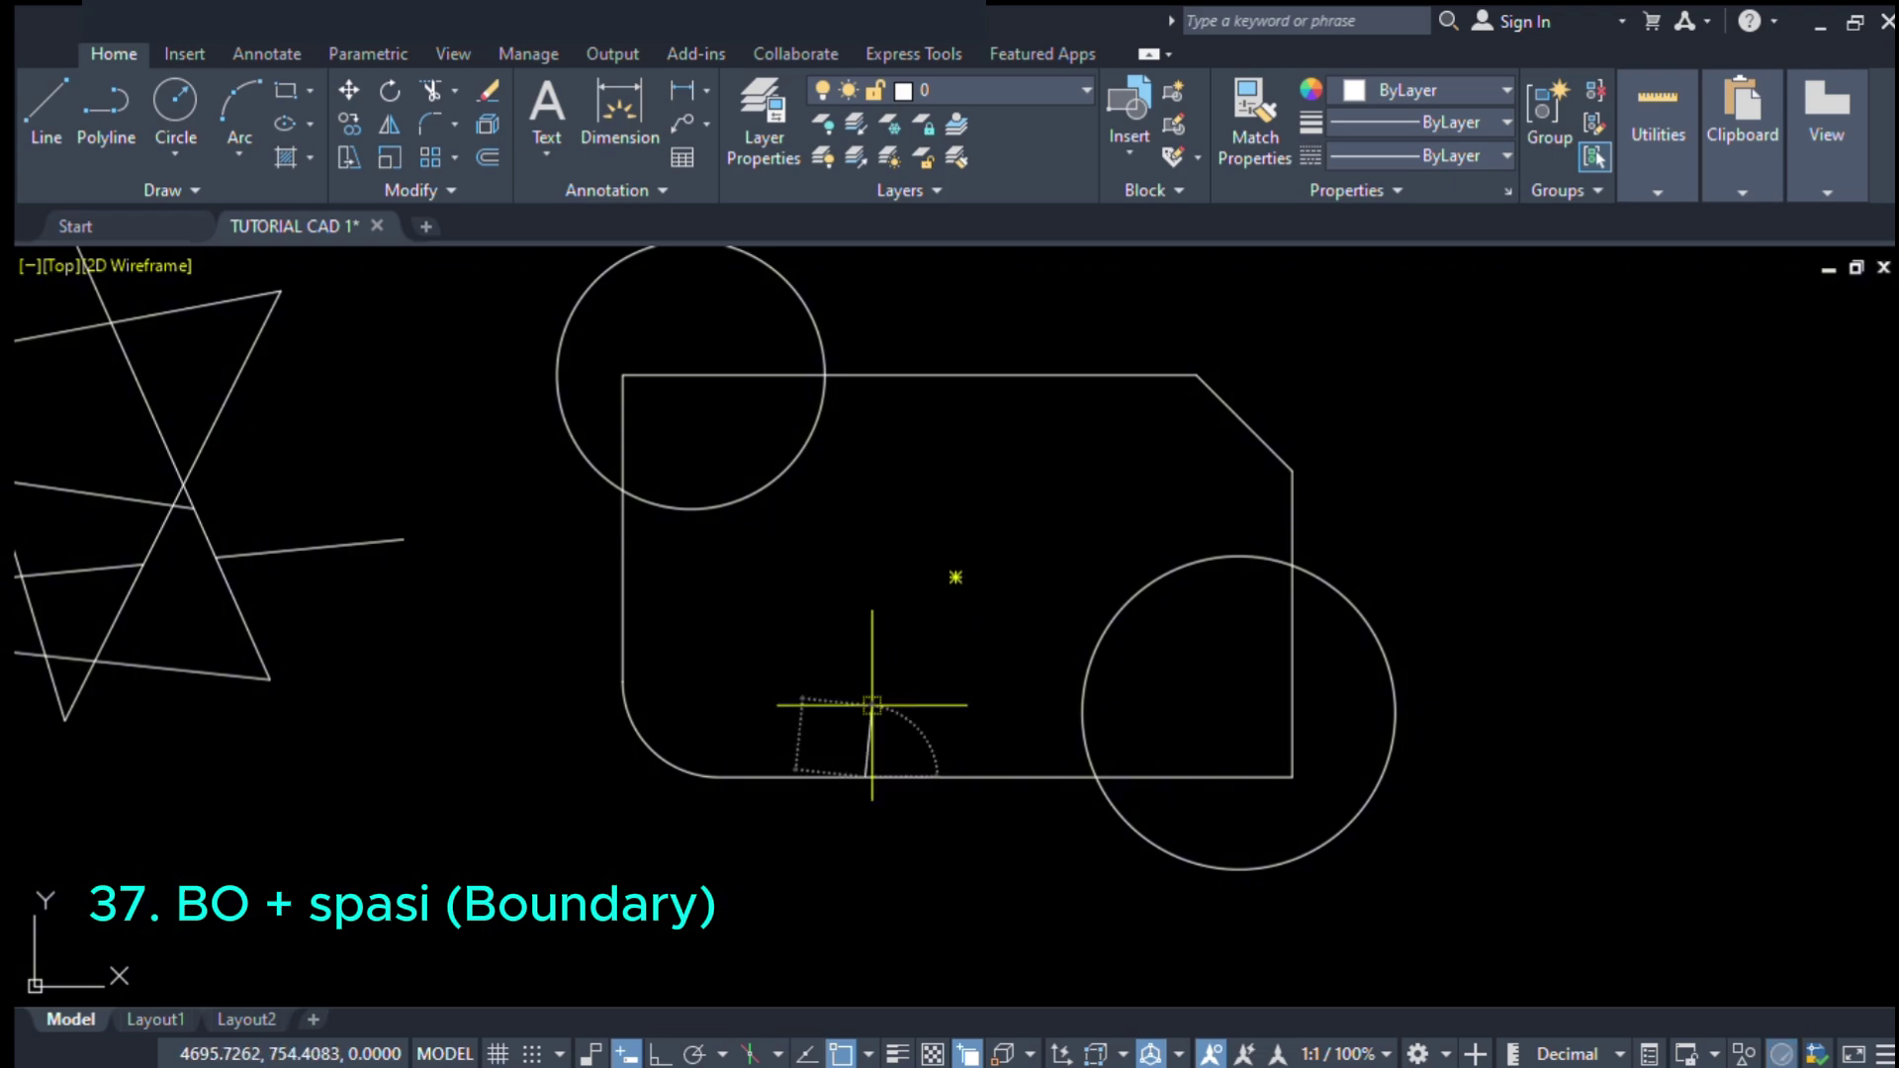
left_click(799, 455)
left_click(1205, 557)
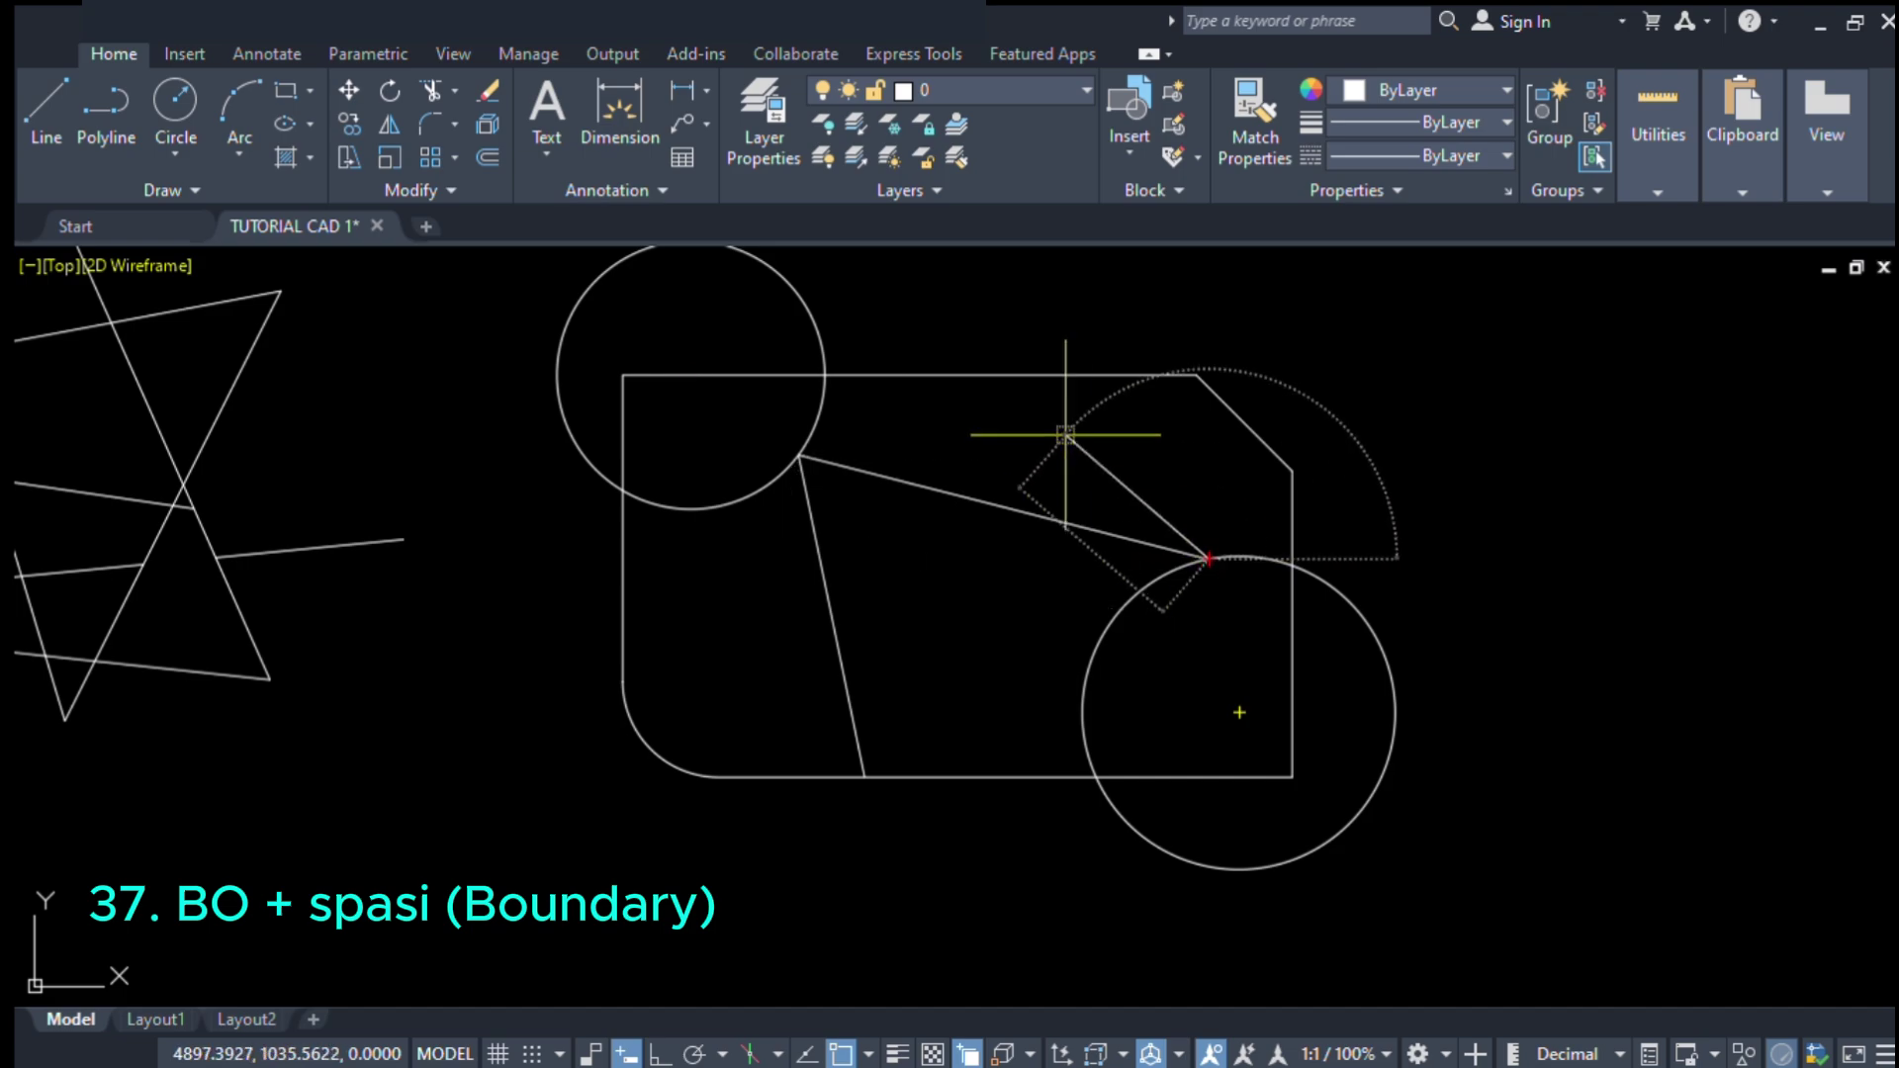
key("Escape")
mouse_move(949, 583)
middle_mouse_down()
mouse_move(1018, 635)
mouse_move(1128, 623)
middle_mouse_up()
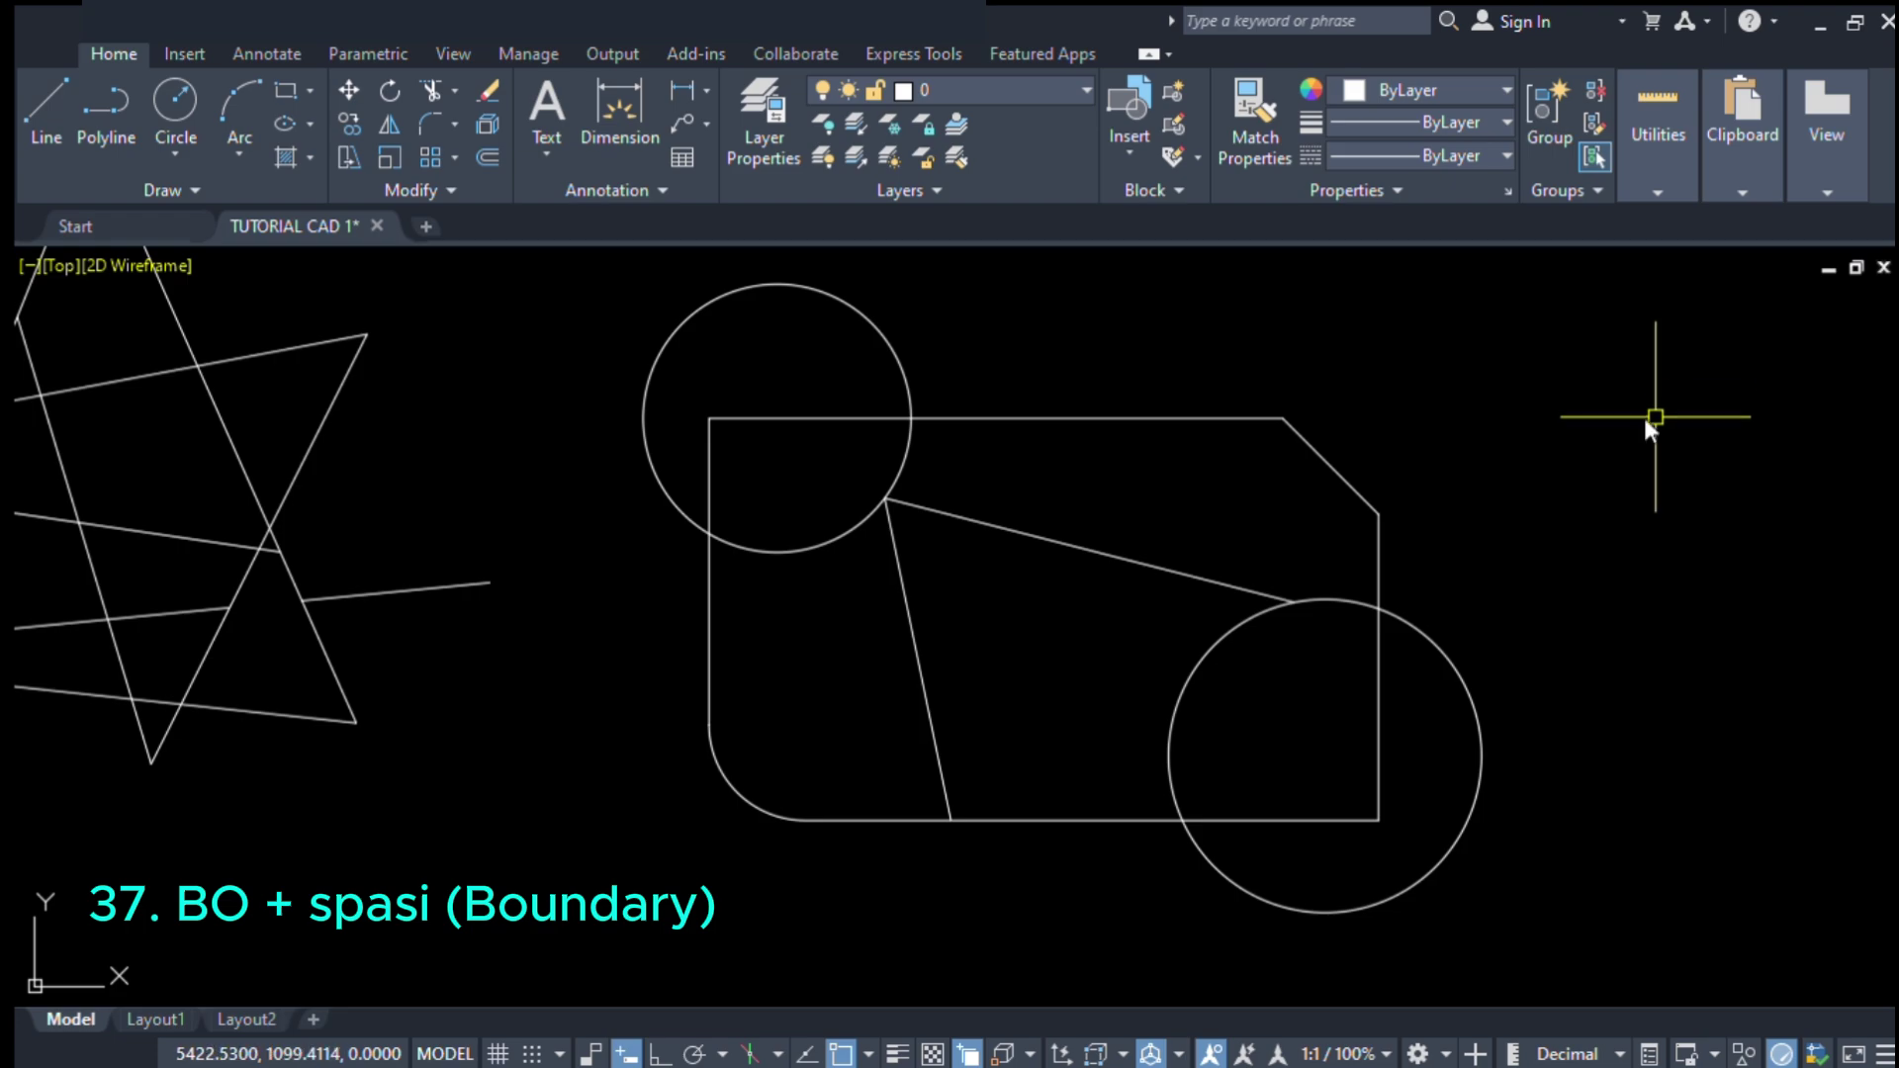
- Create a polyline boundary inside the region enclosed by the two connected lines, the outline's lower edge and the lower-right circle
type("bo")
key("space")
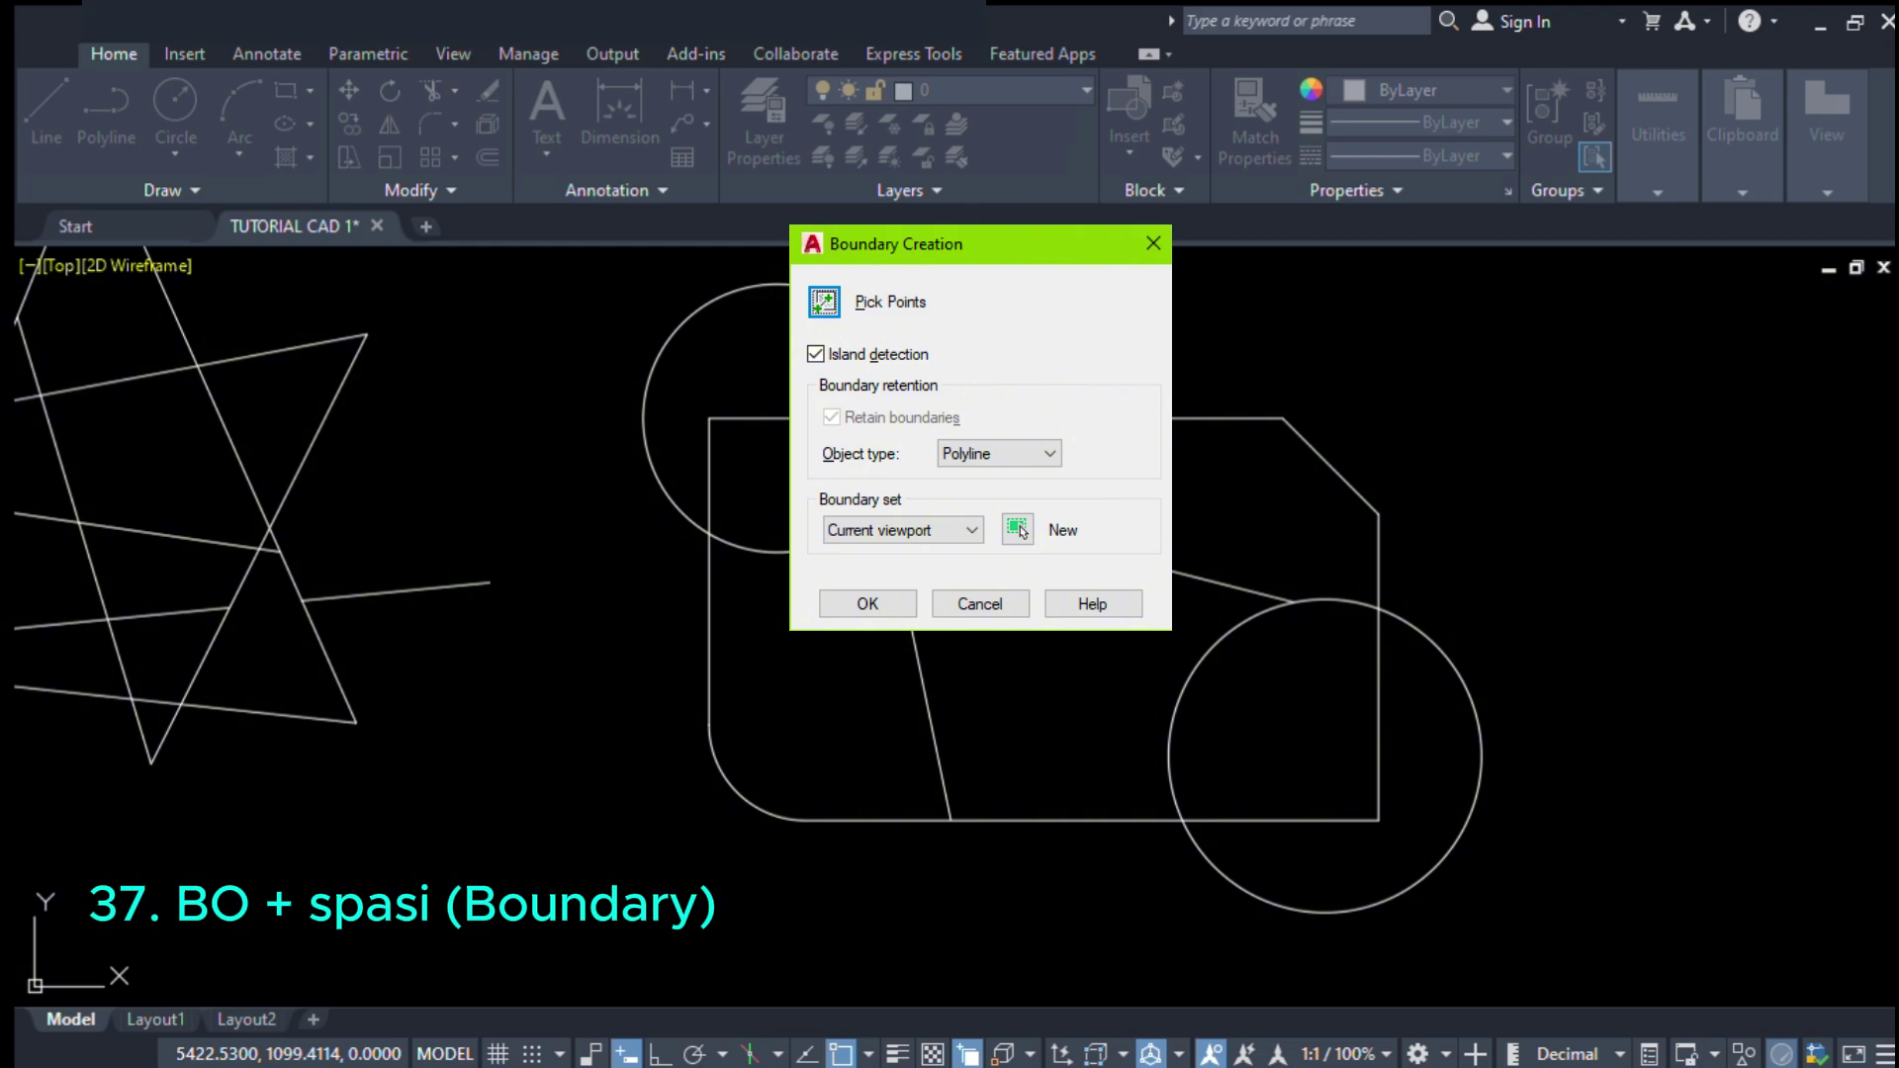
left_click(835, 303)
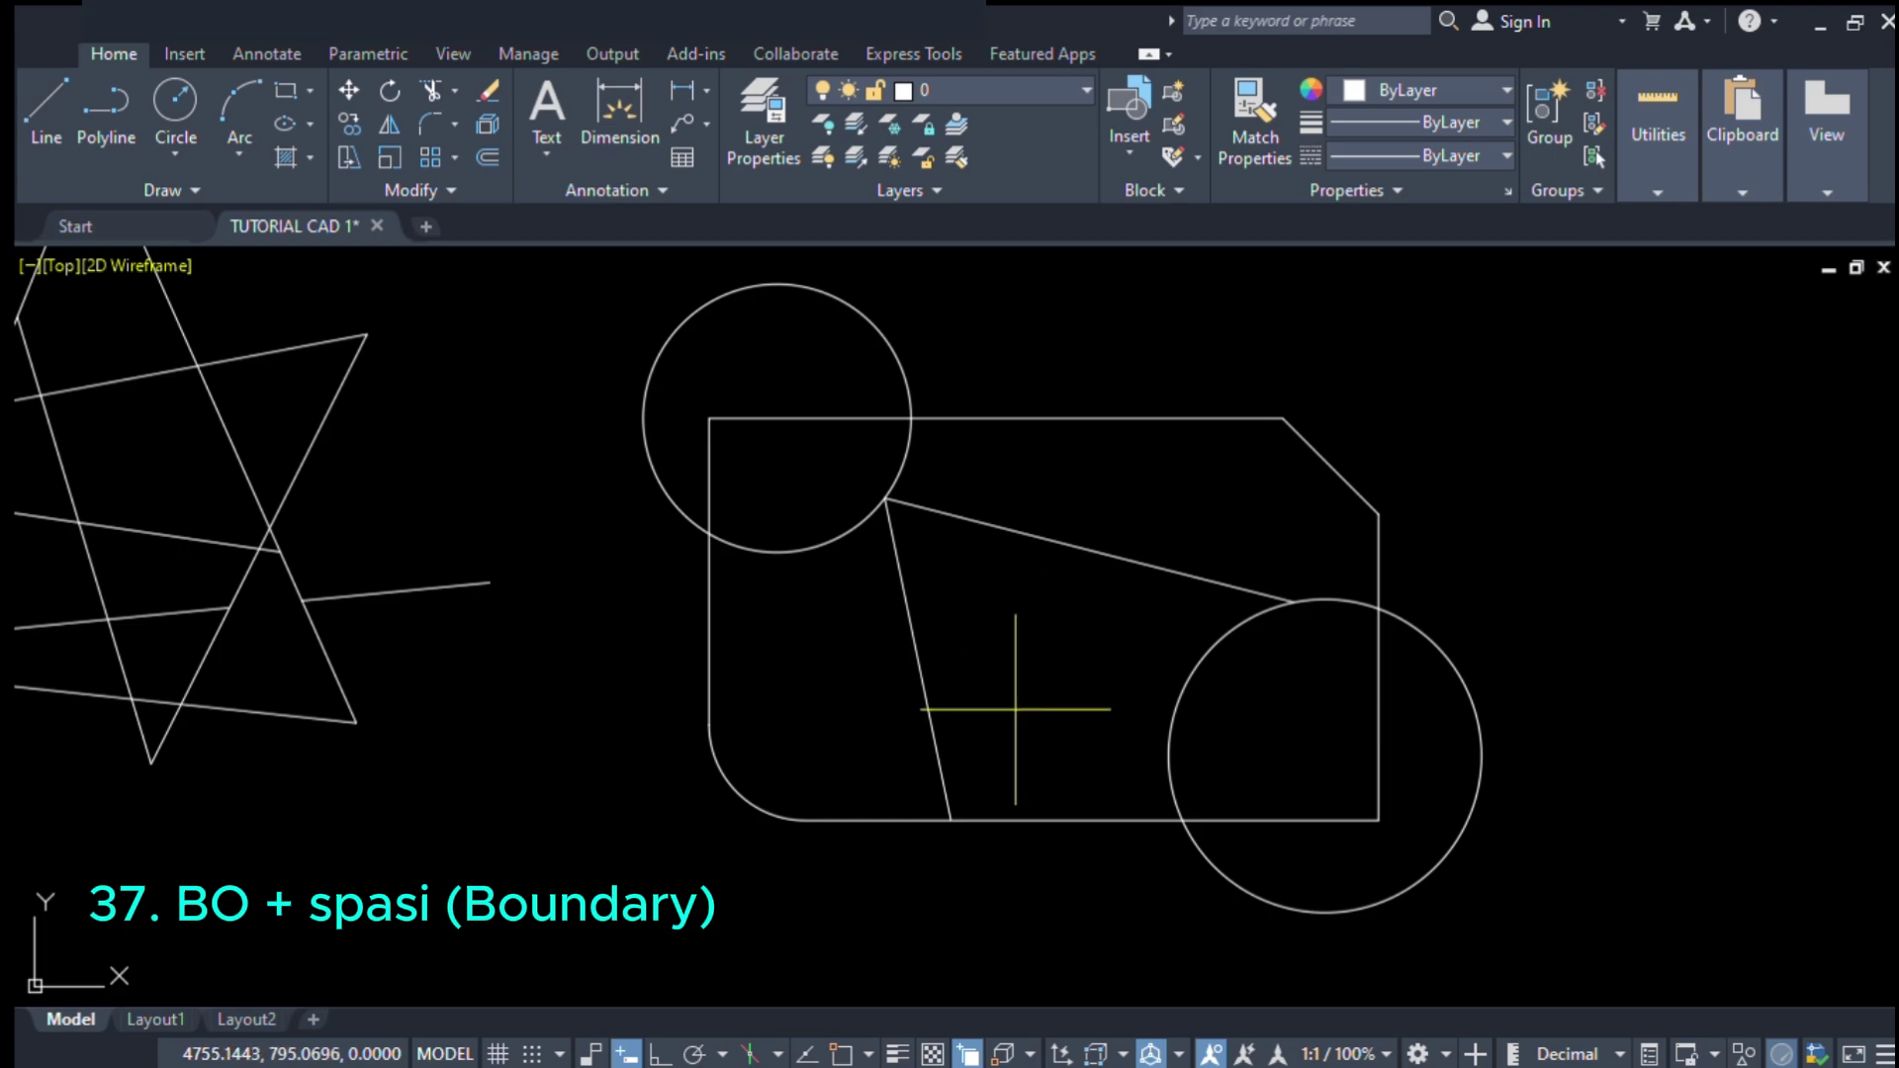
scroll(1014, 697, "up", 2)
left_click(1031, 571)
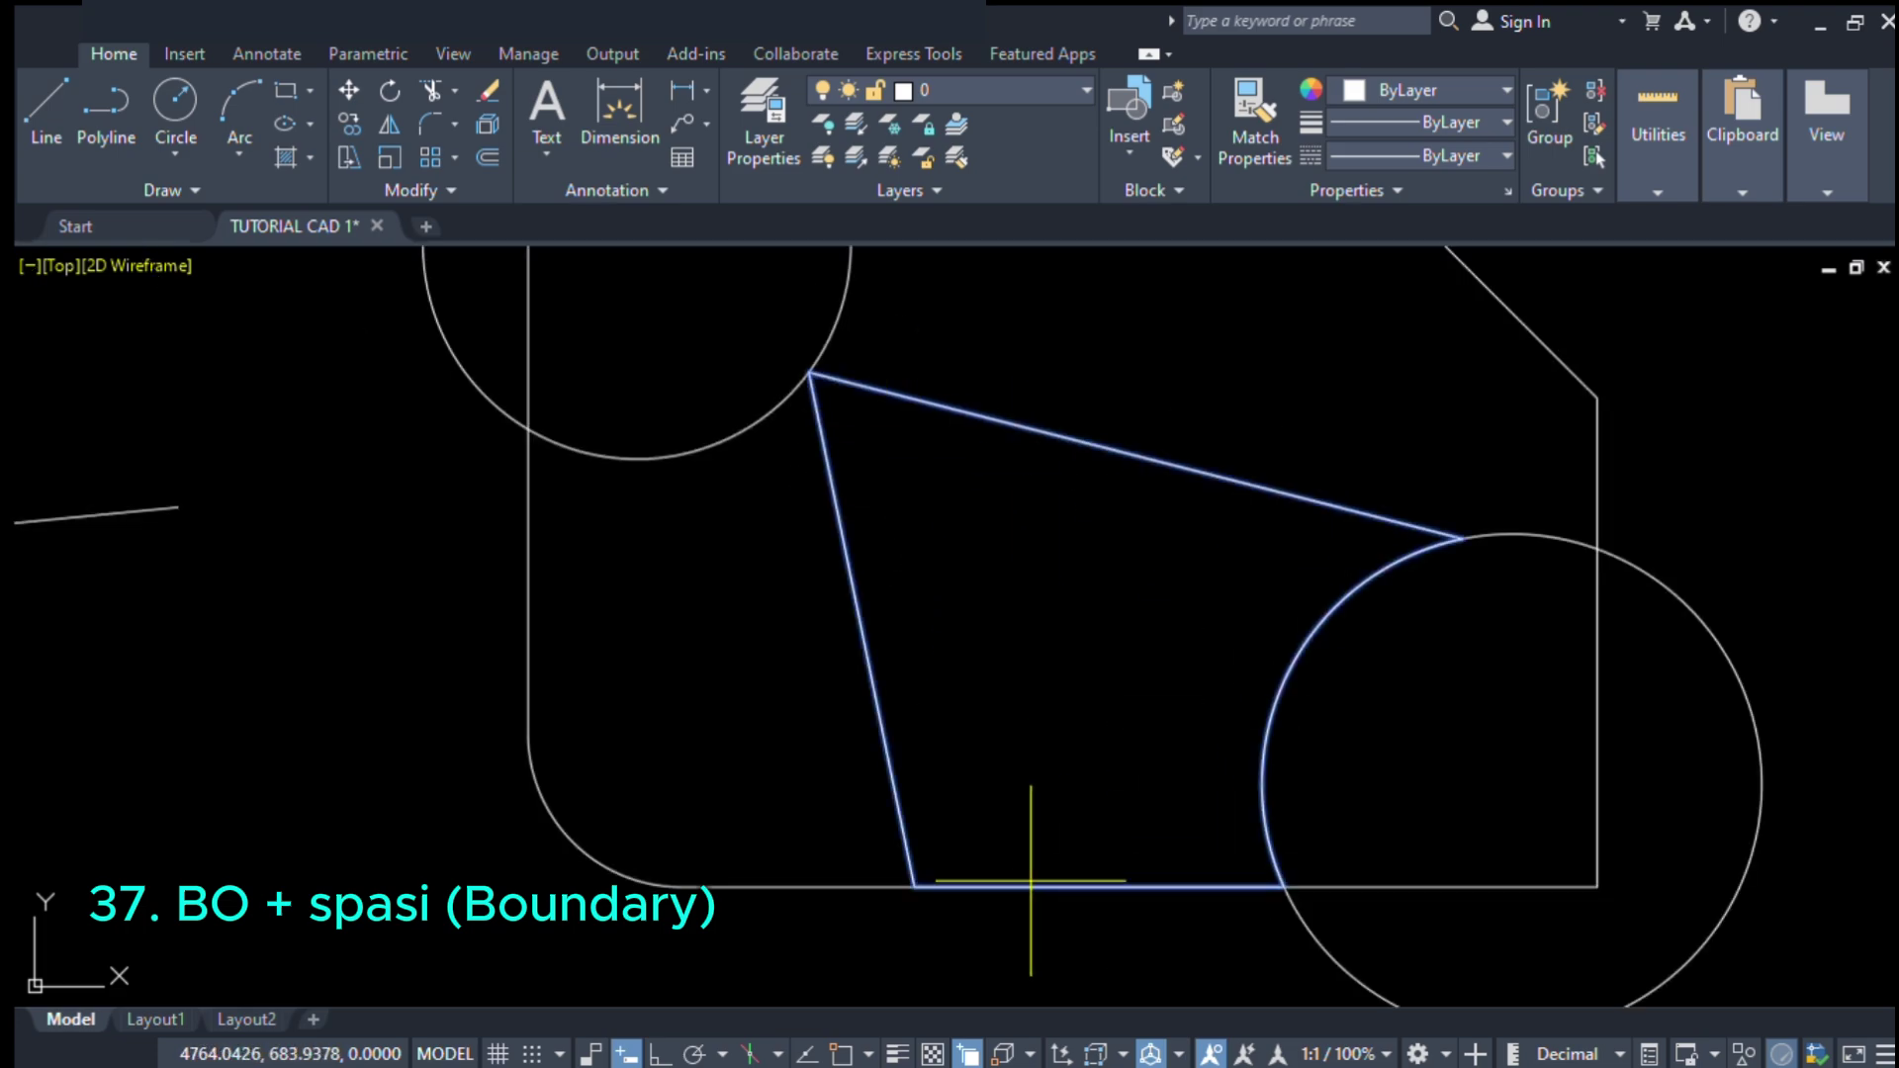
scroll(1088, 549, "down", 2)
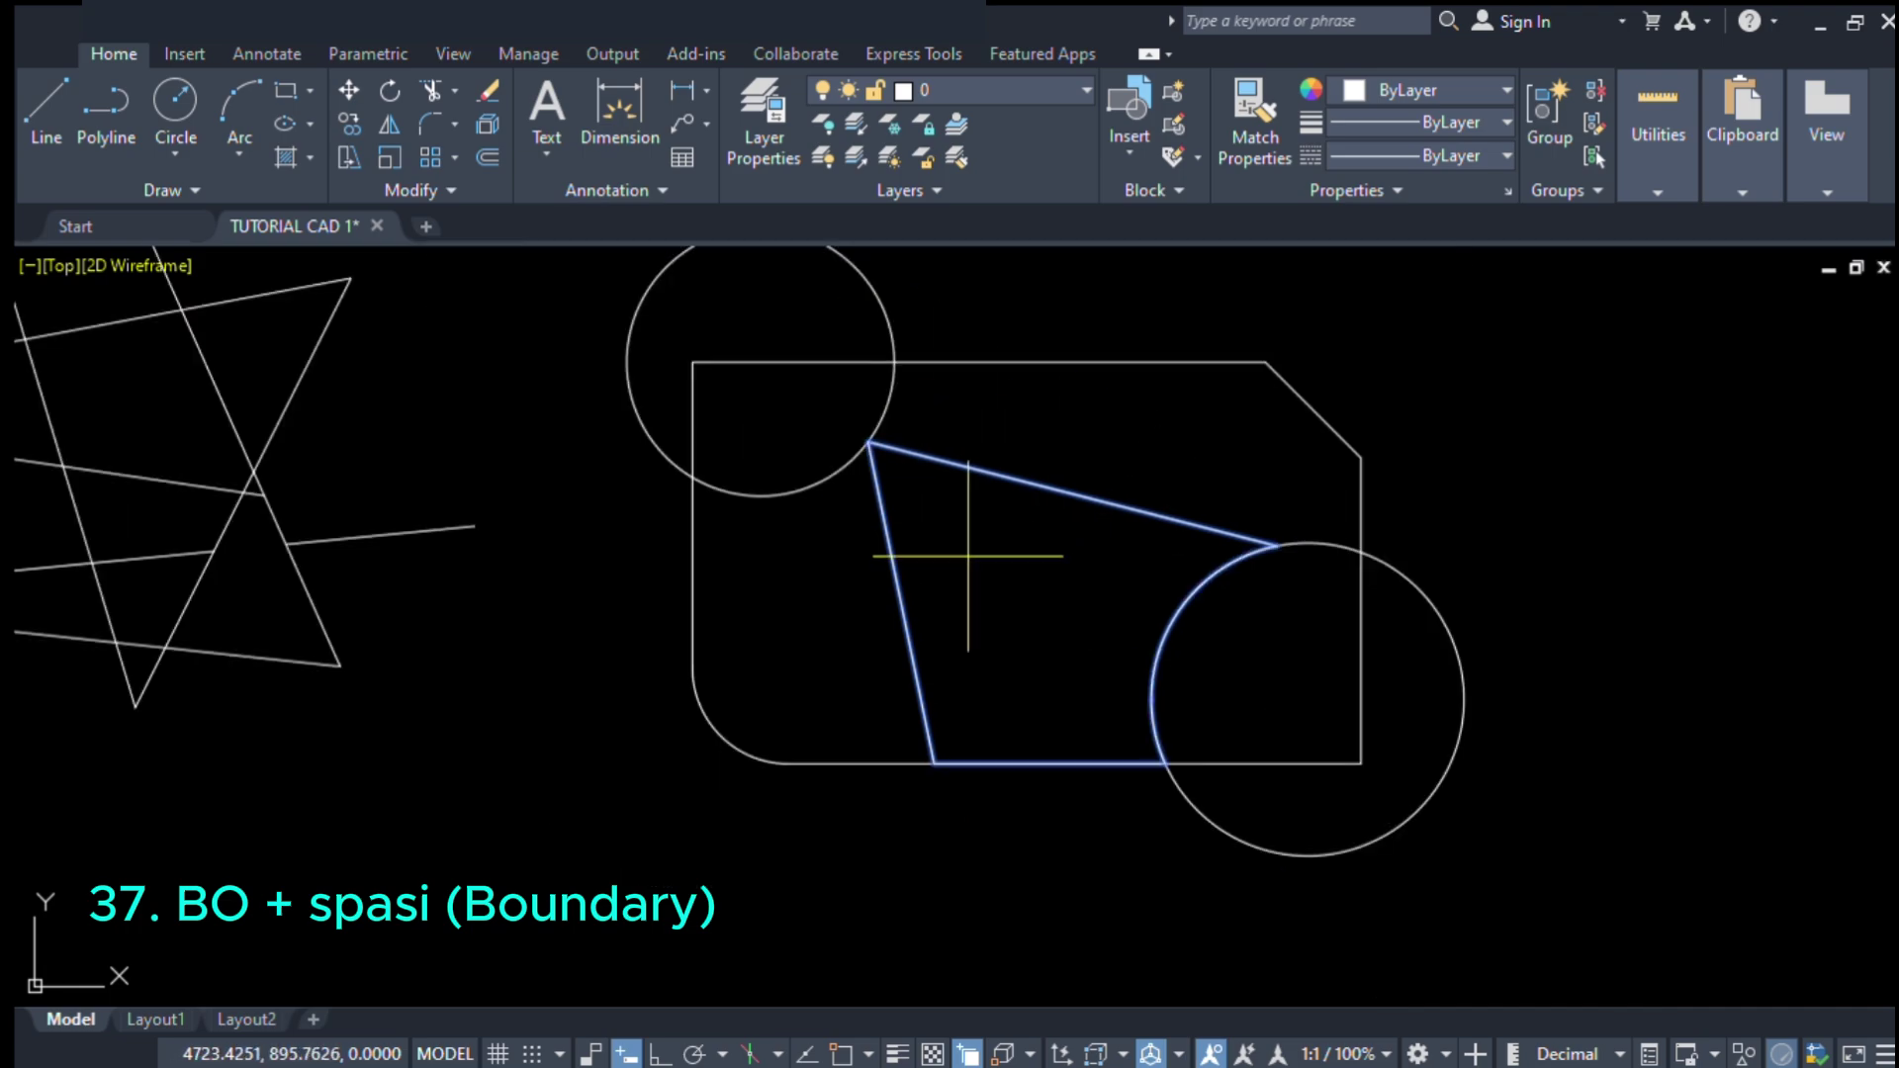
key("space")
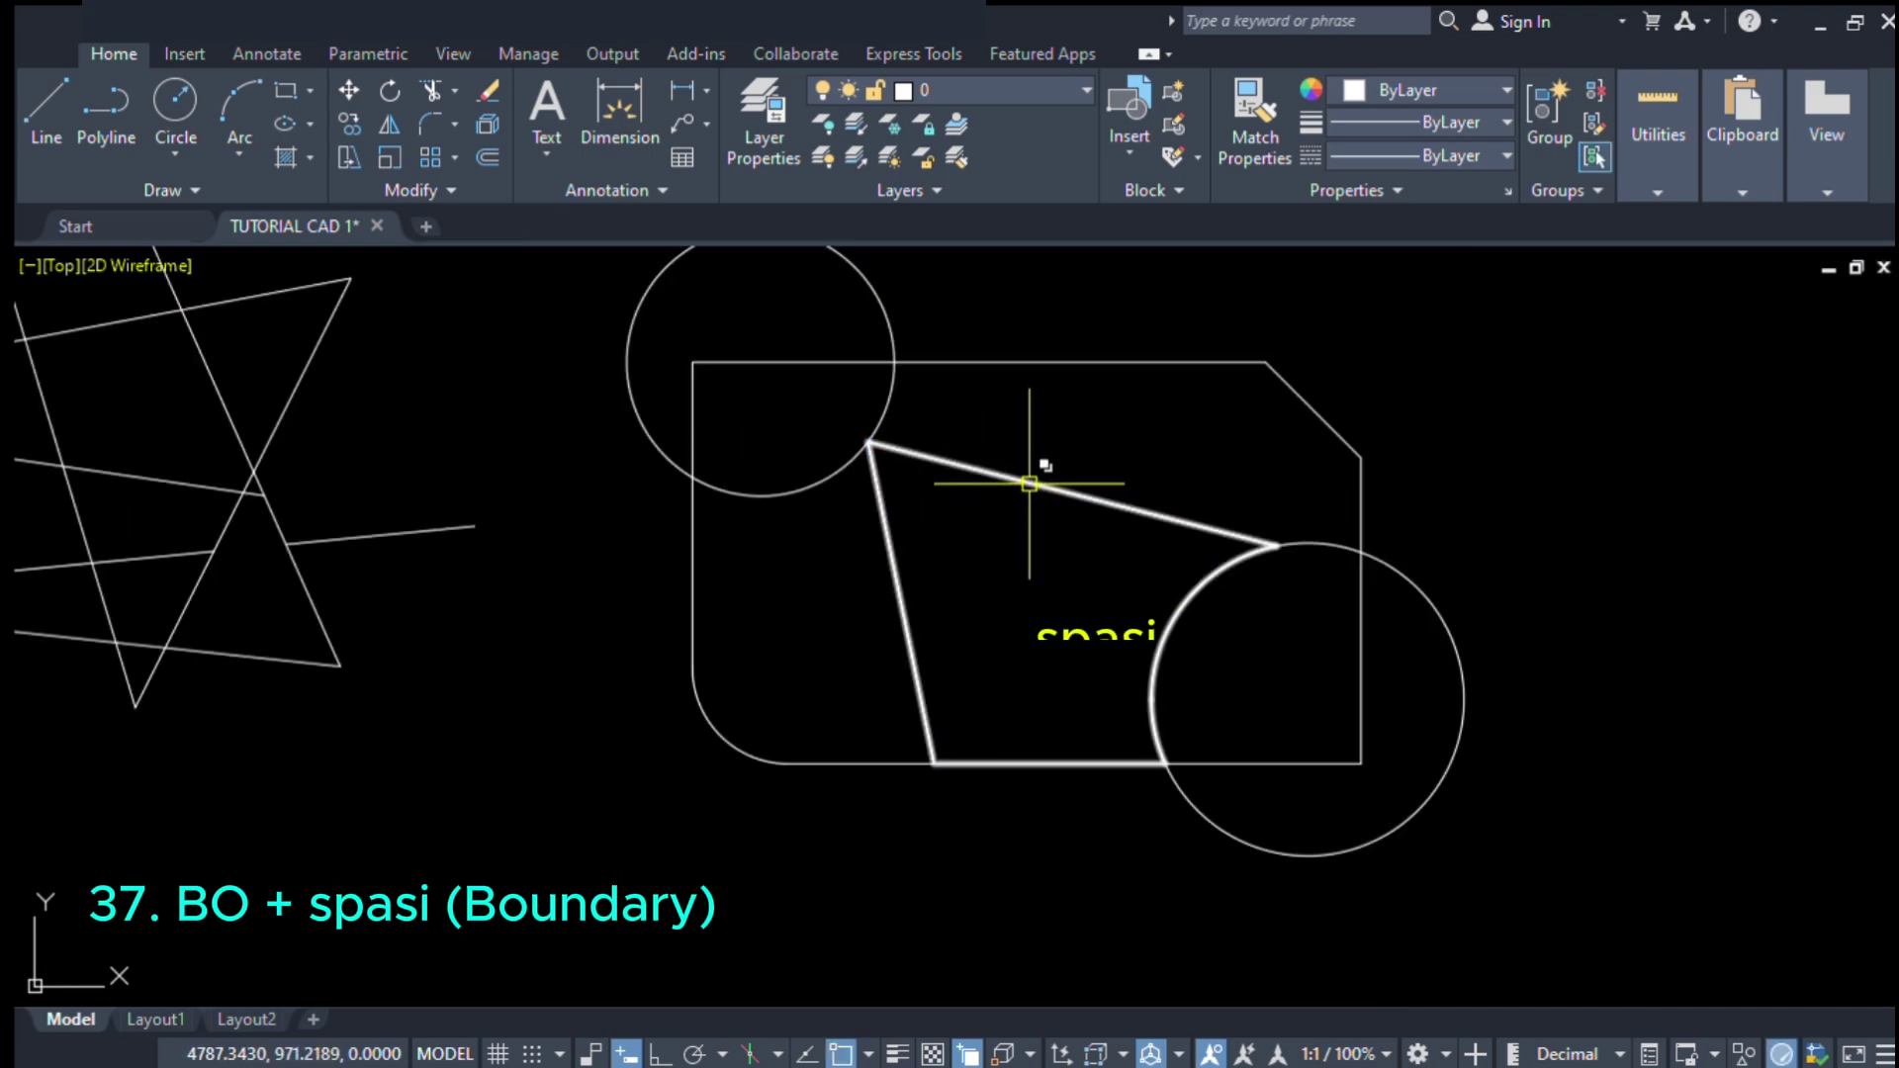
- Move the new boundary polyline out to the empty area right of the outline
left_click(1034, 481)
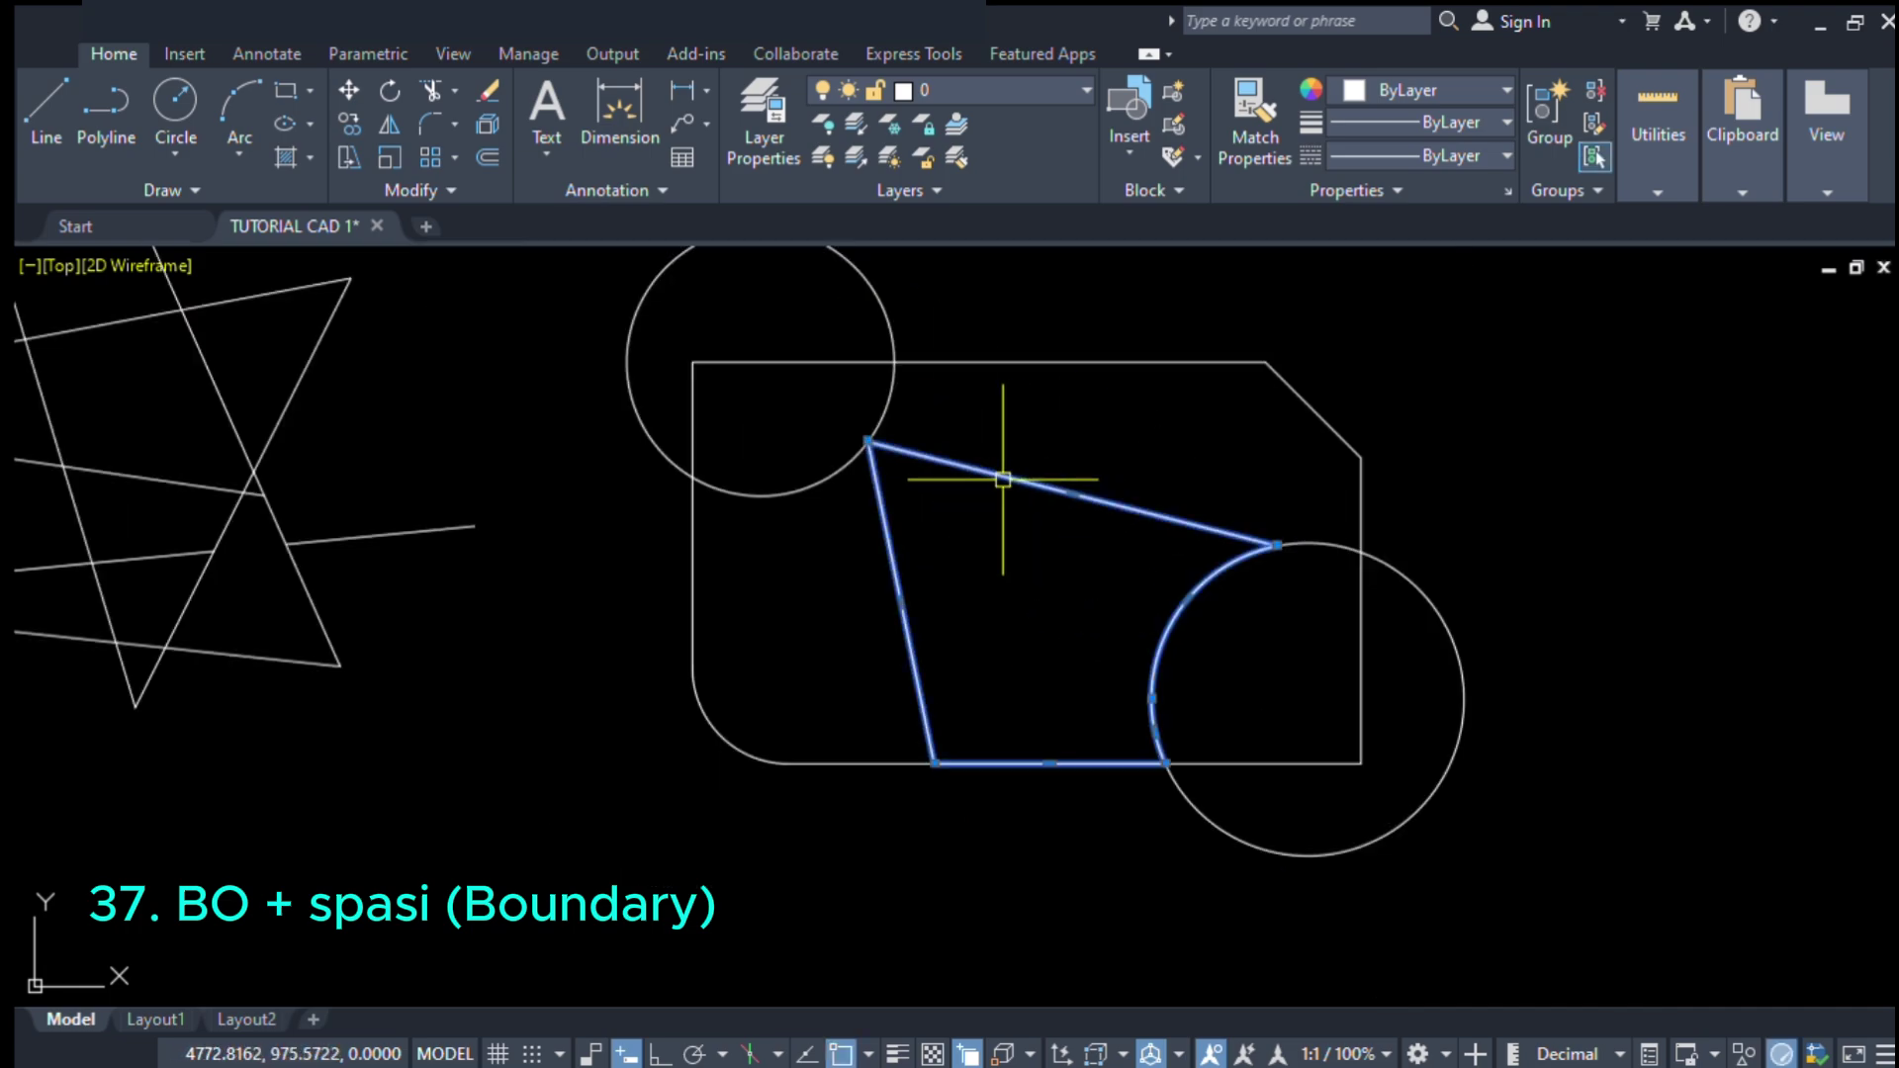
left_click(1038, 568)
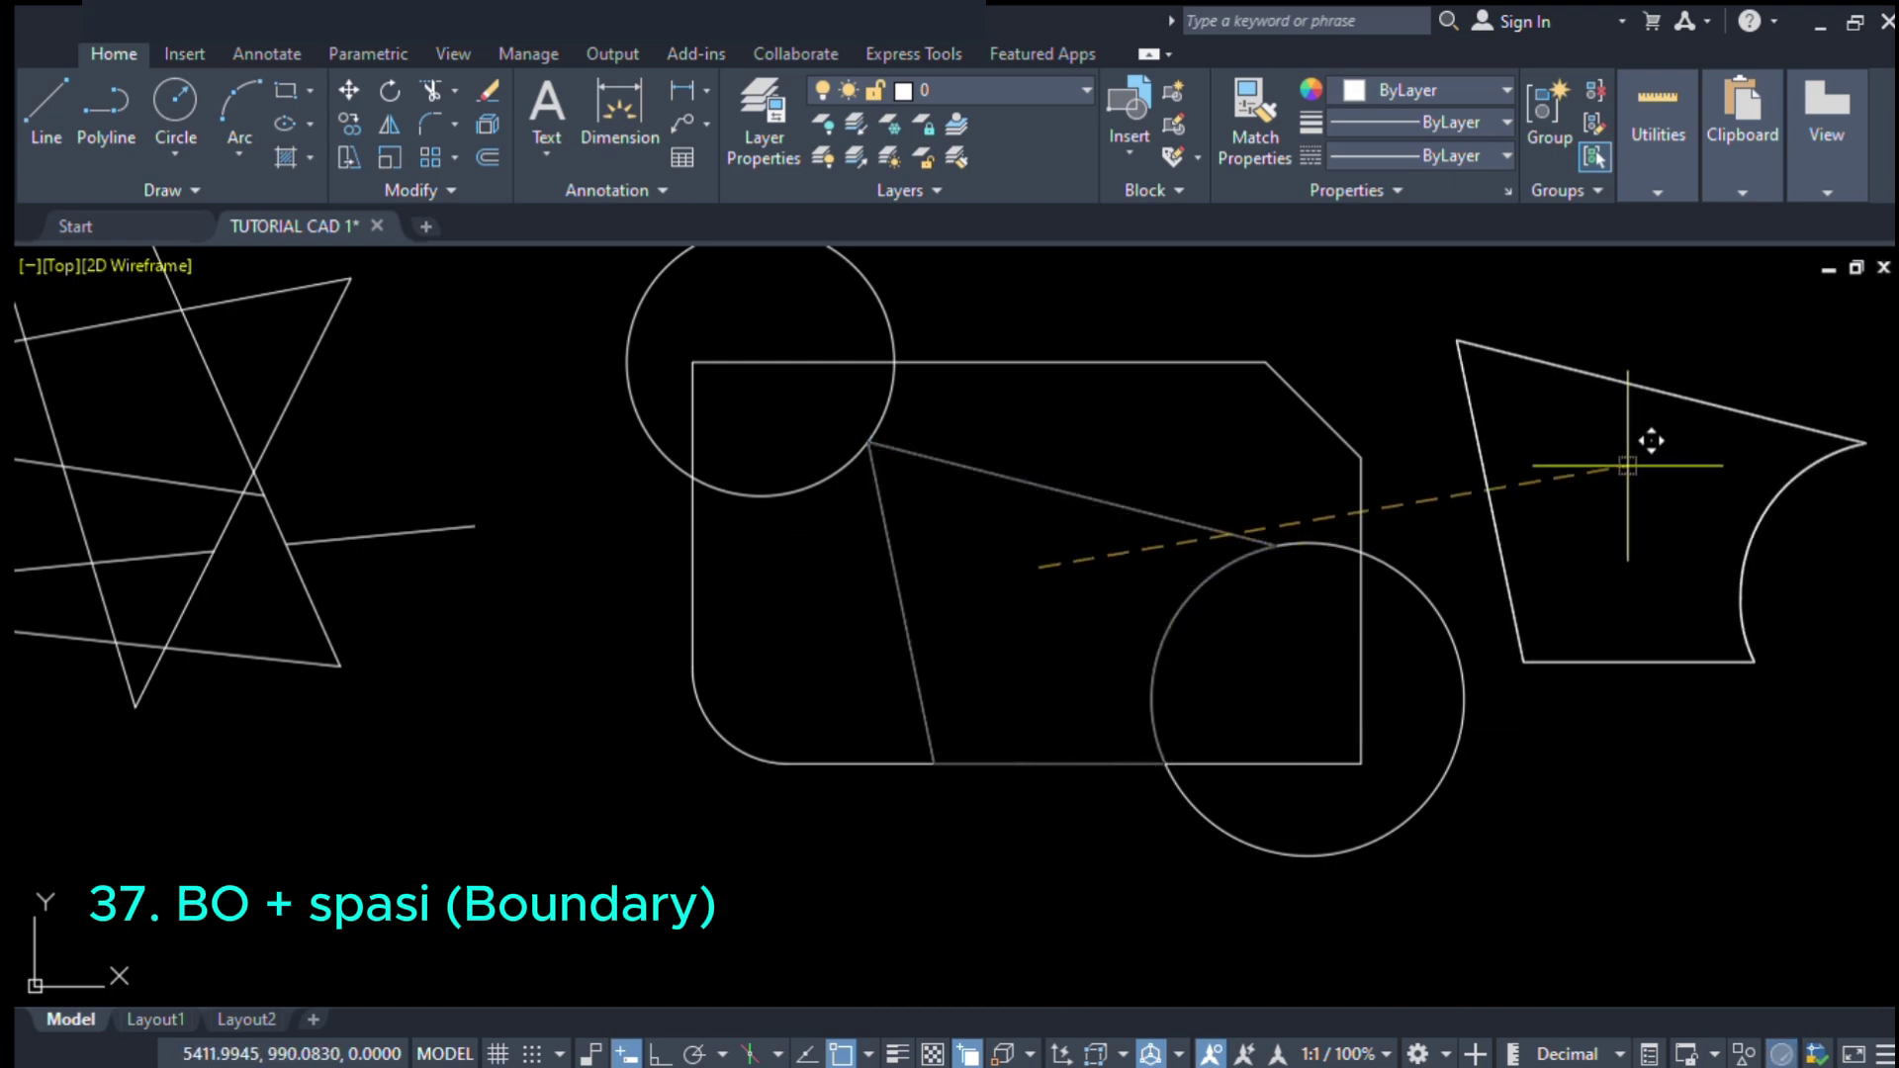
left_click(1619, 466)
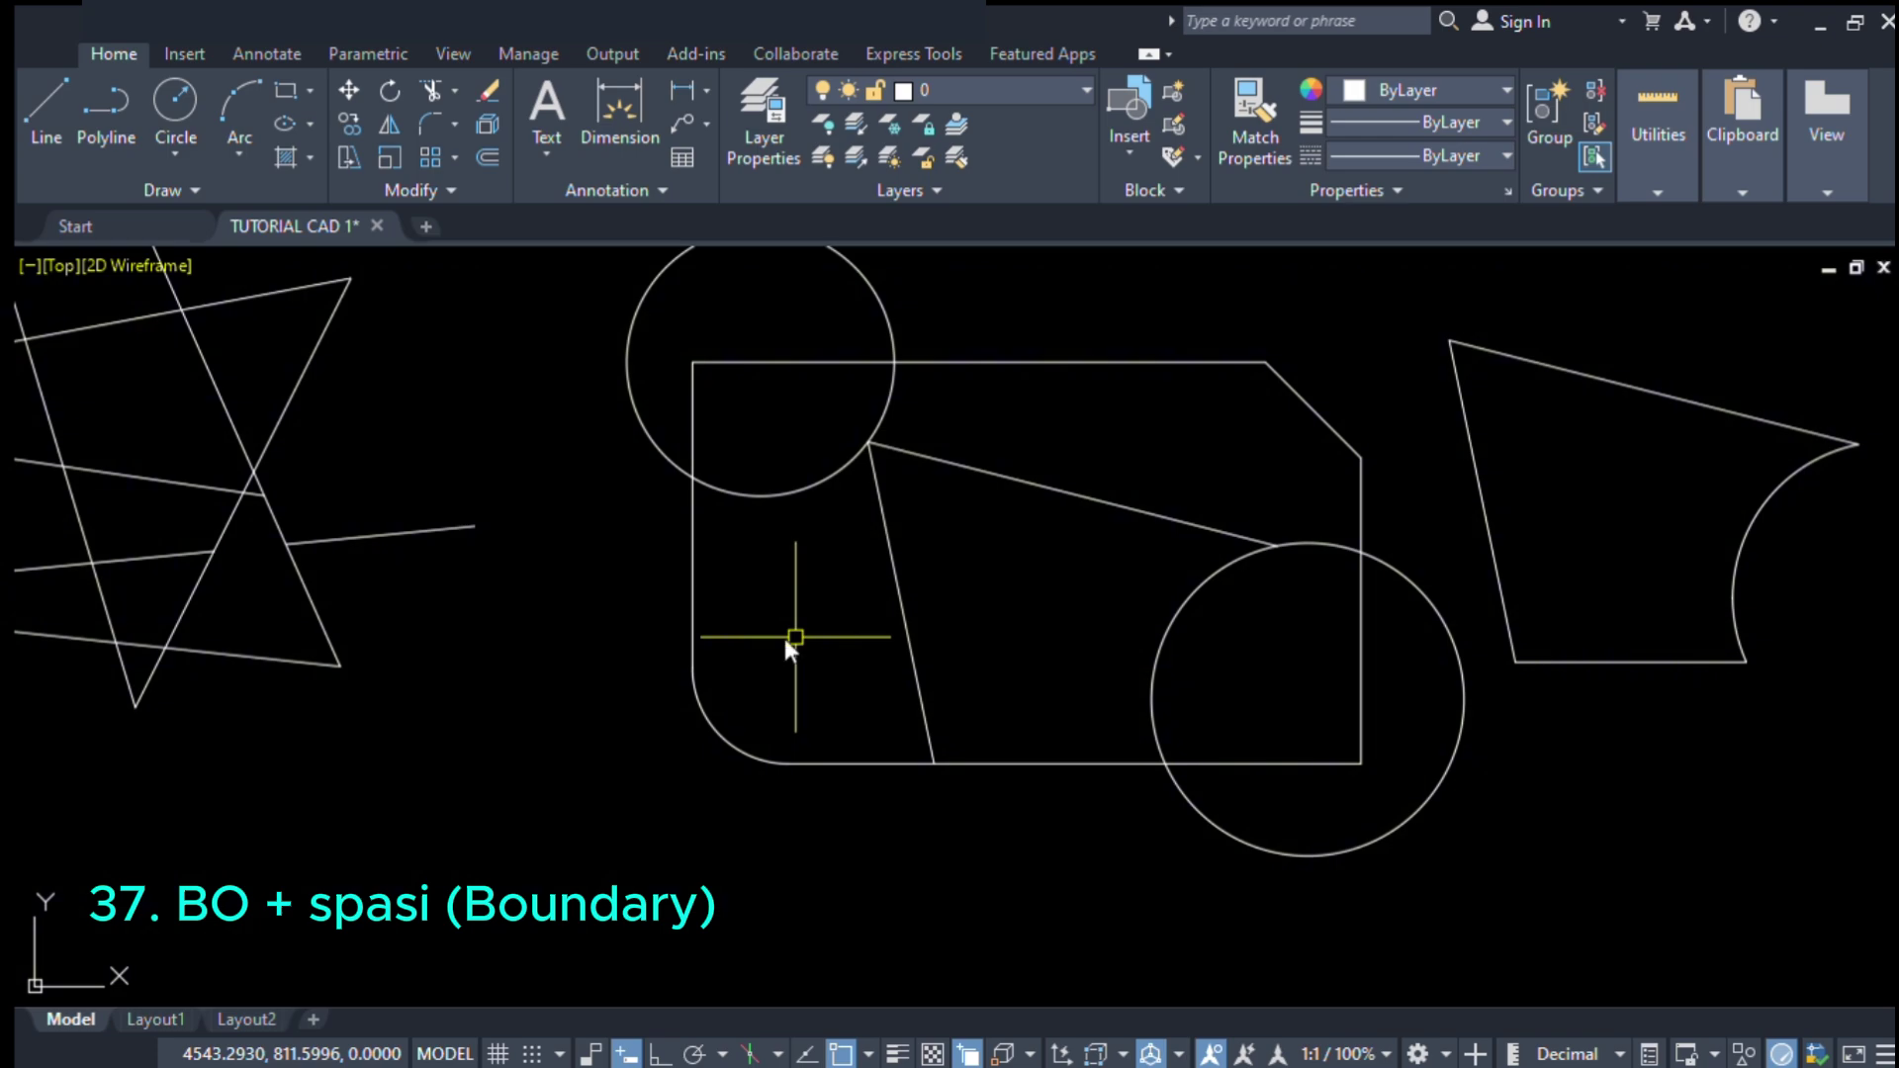
- Create a polyline boundary inside the lower-left region between the filleted corner, the upper-left circle and the steep line
type("BO")
key("space")
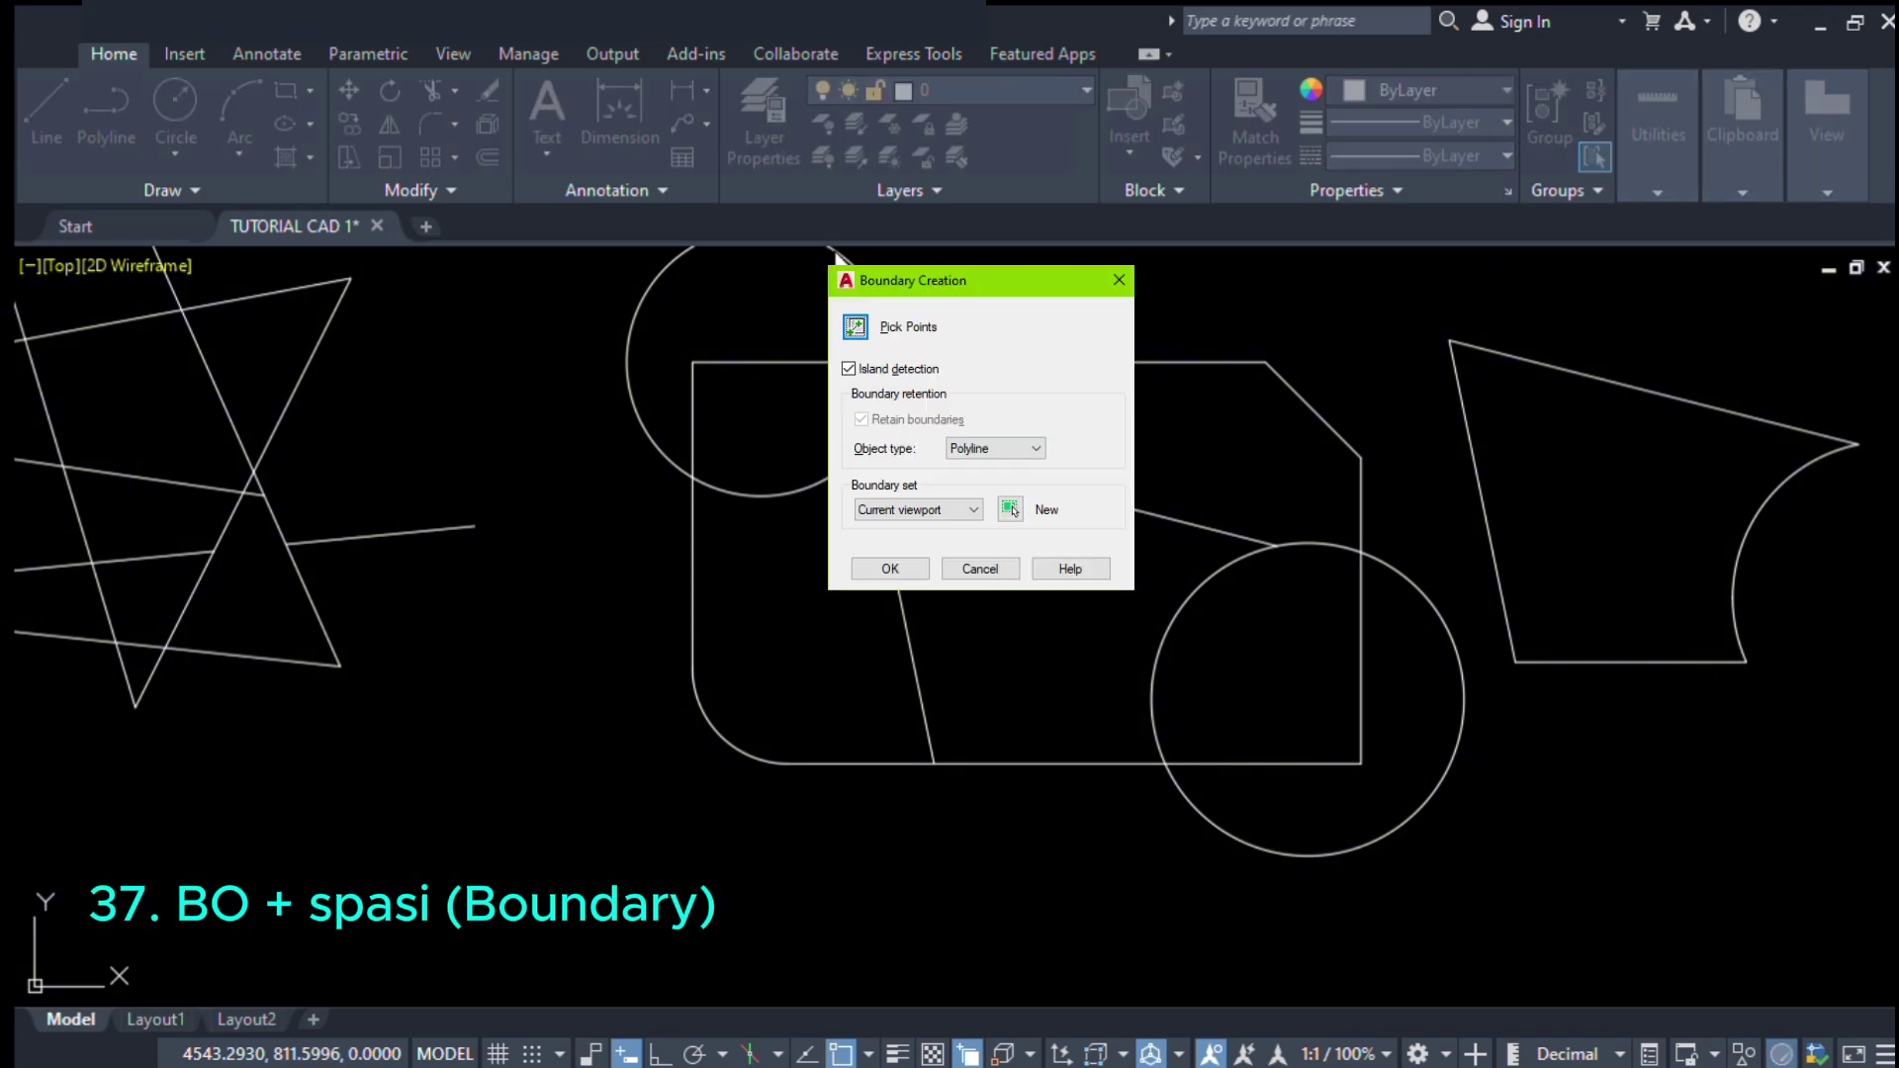
left_click(855, 327)
left_click(806, 614)
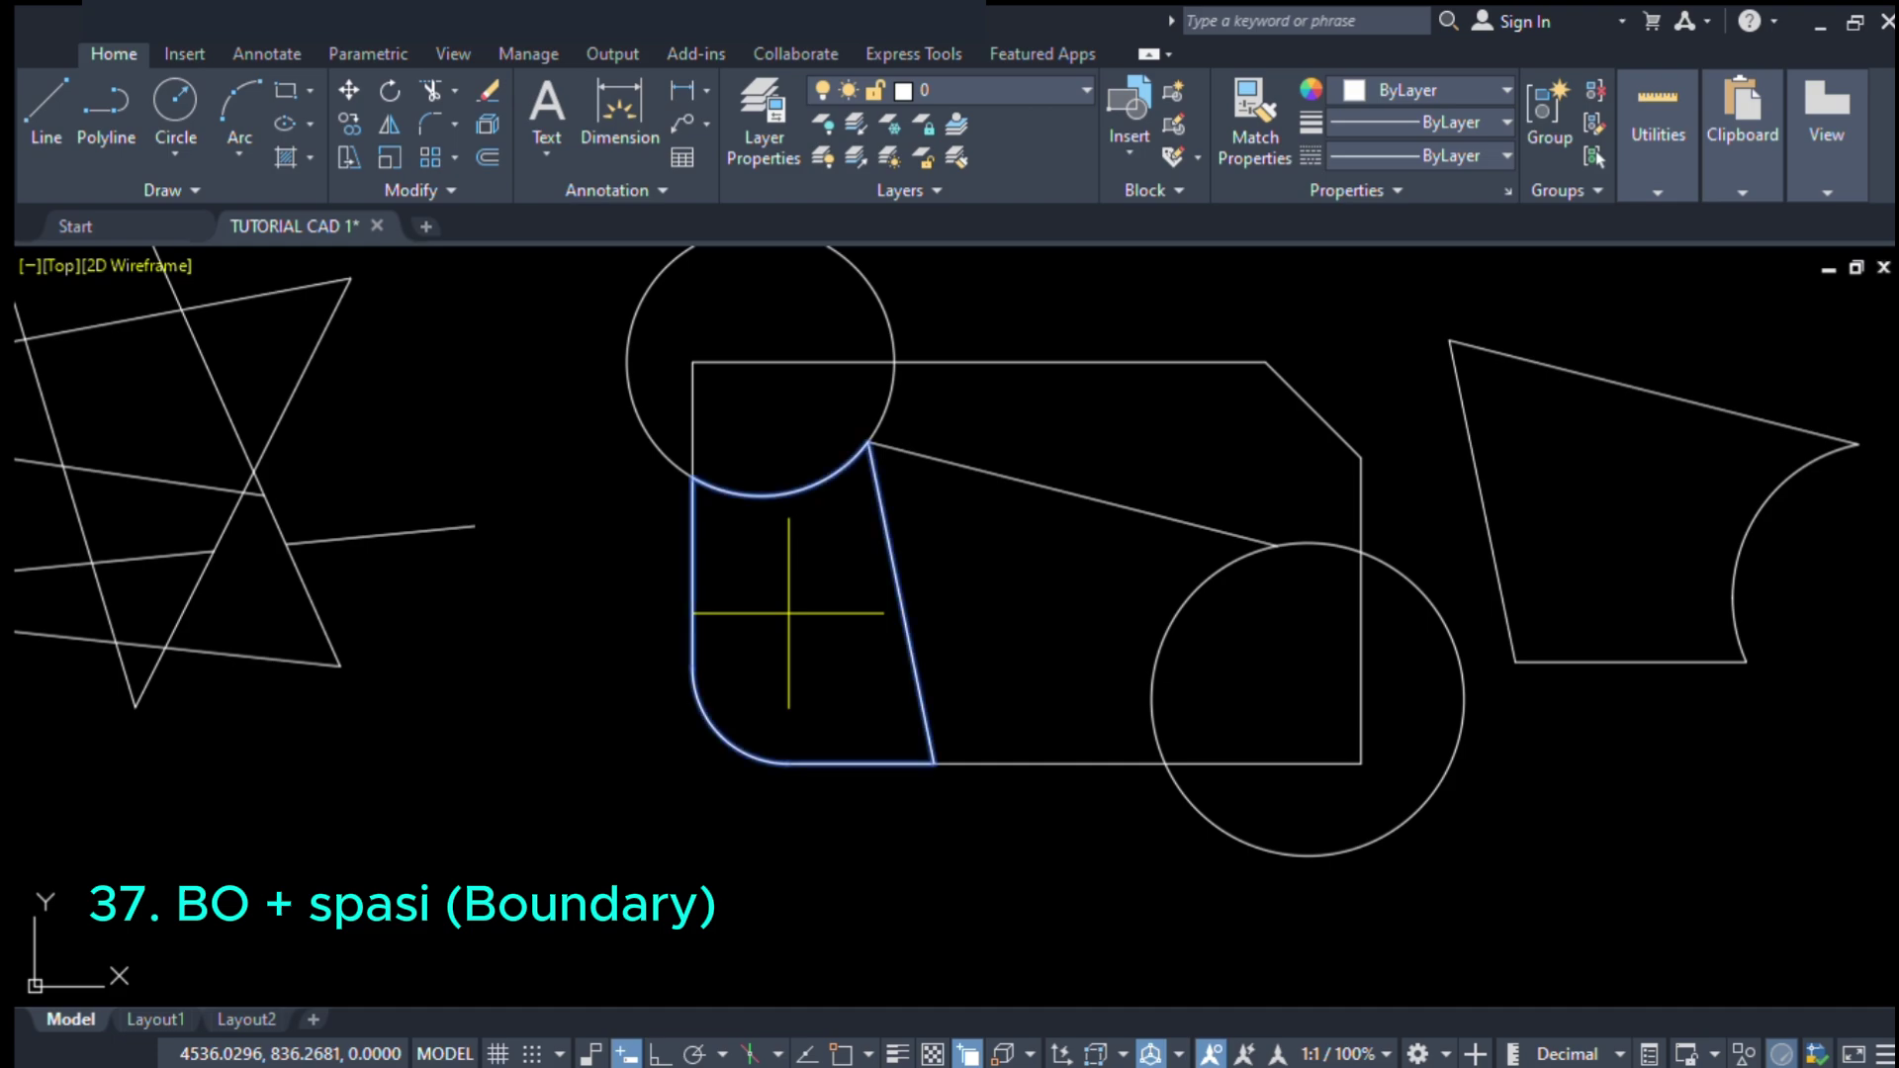
scroll(720, 603, "up", 2)
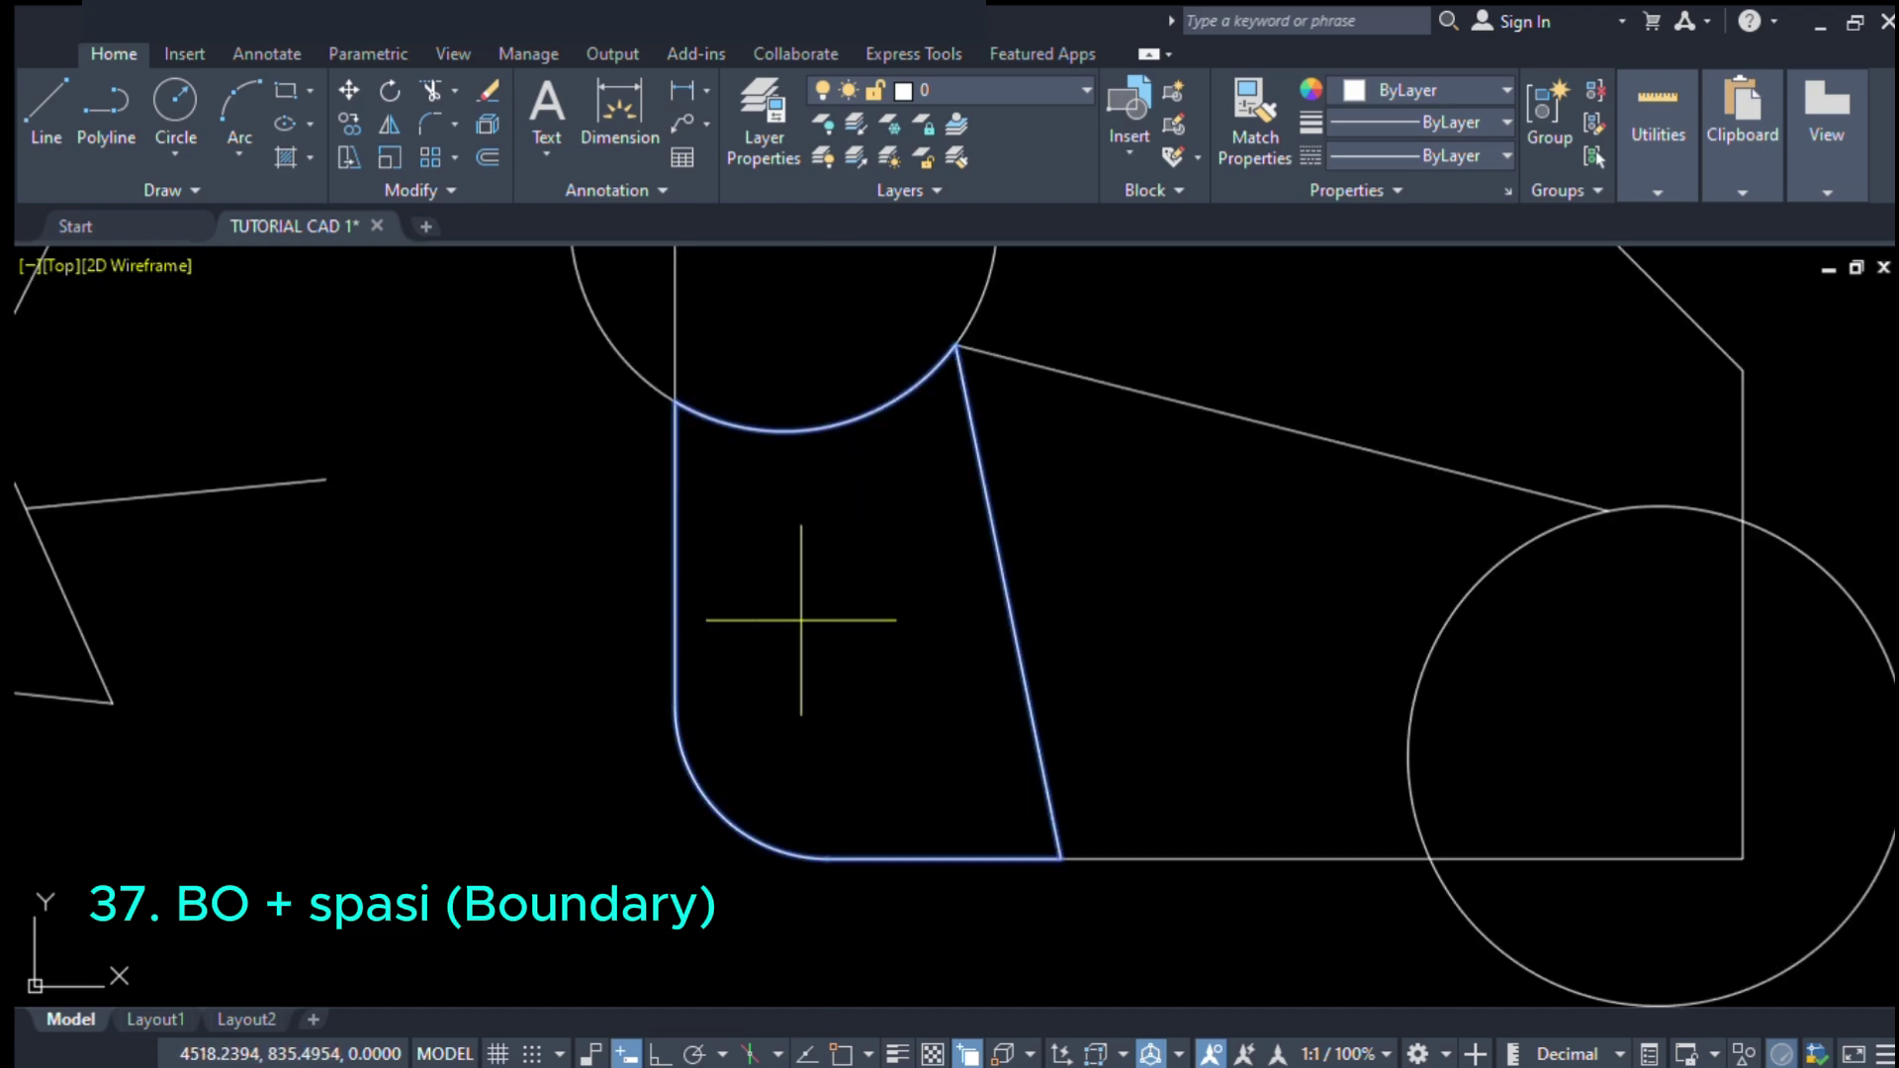
scroll(801, 620, "down", 2)
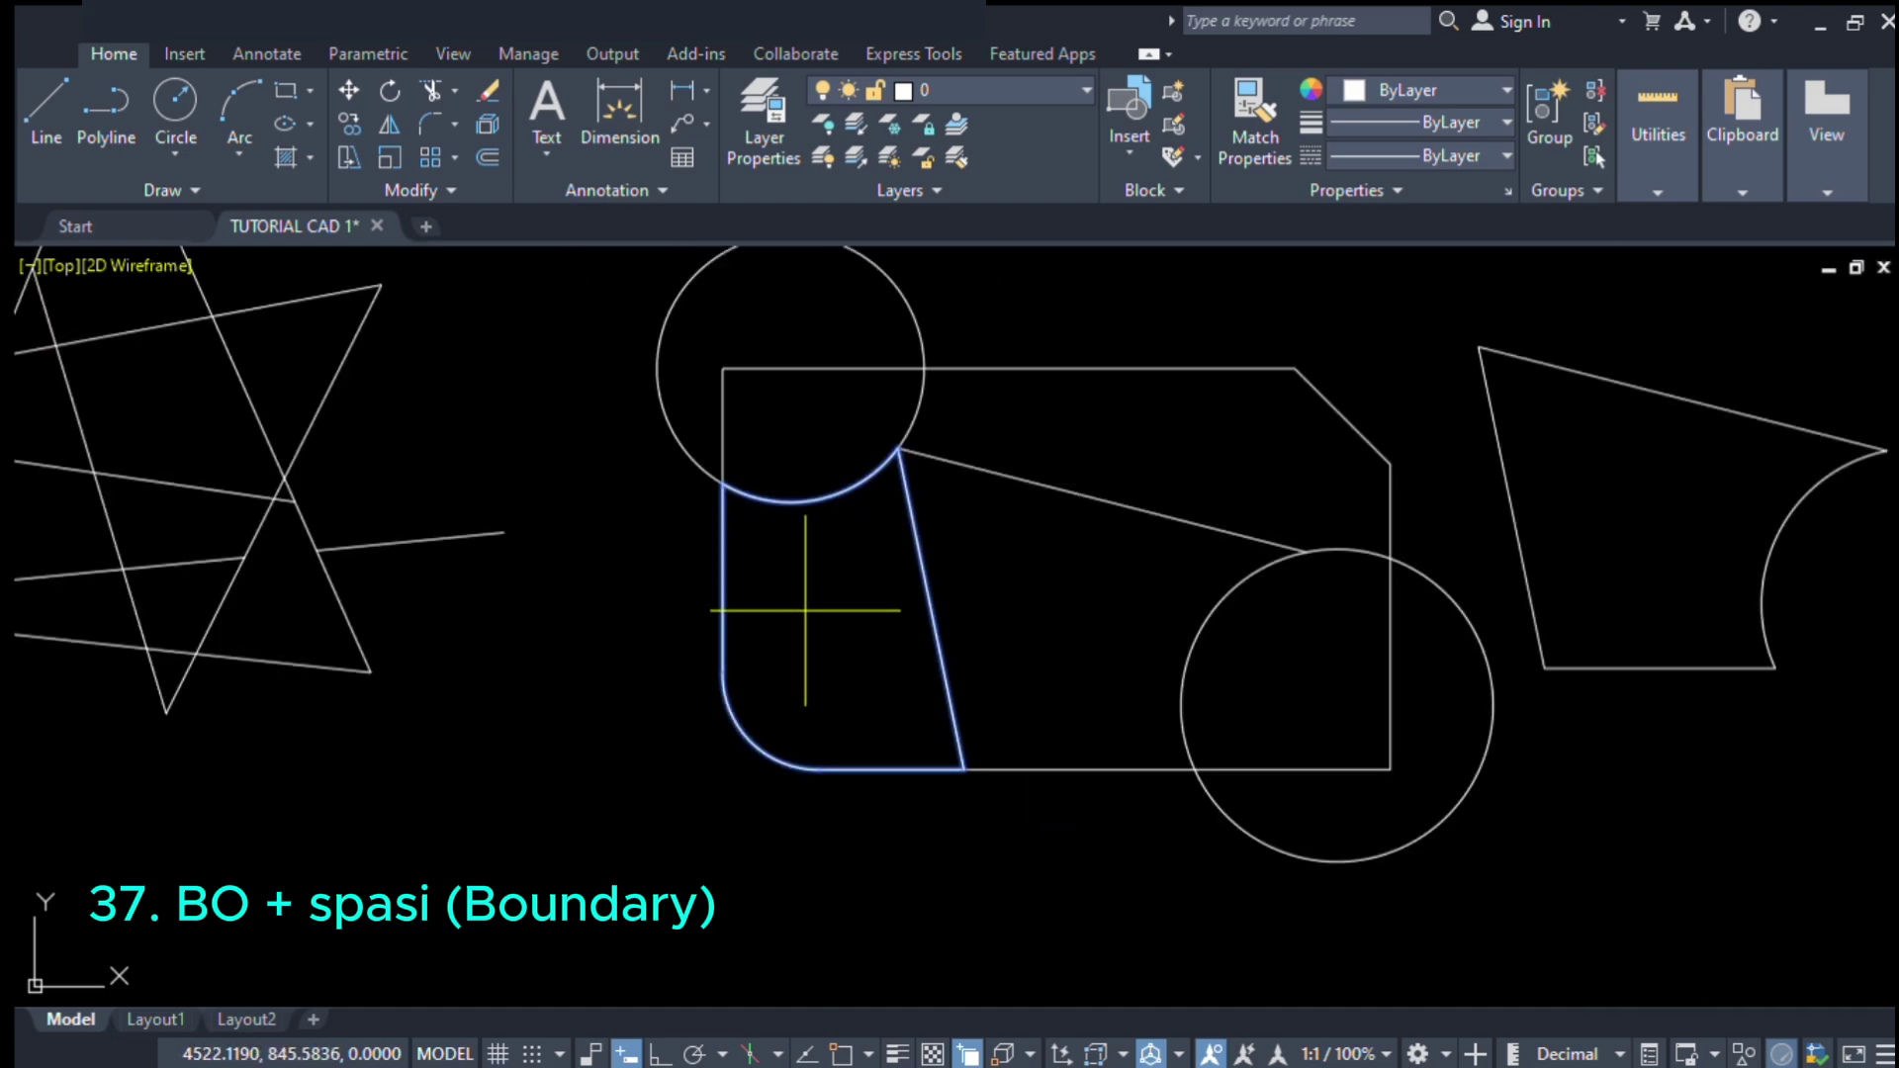
key("space")
- Move the lower-left boundary polyline out of the outline, down and to the left
left_click(922, 547)
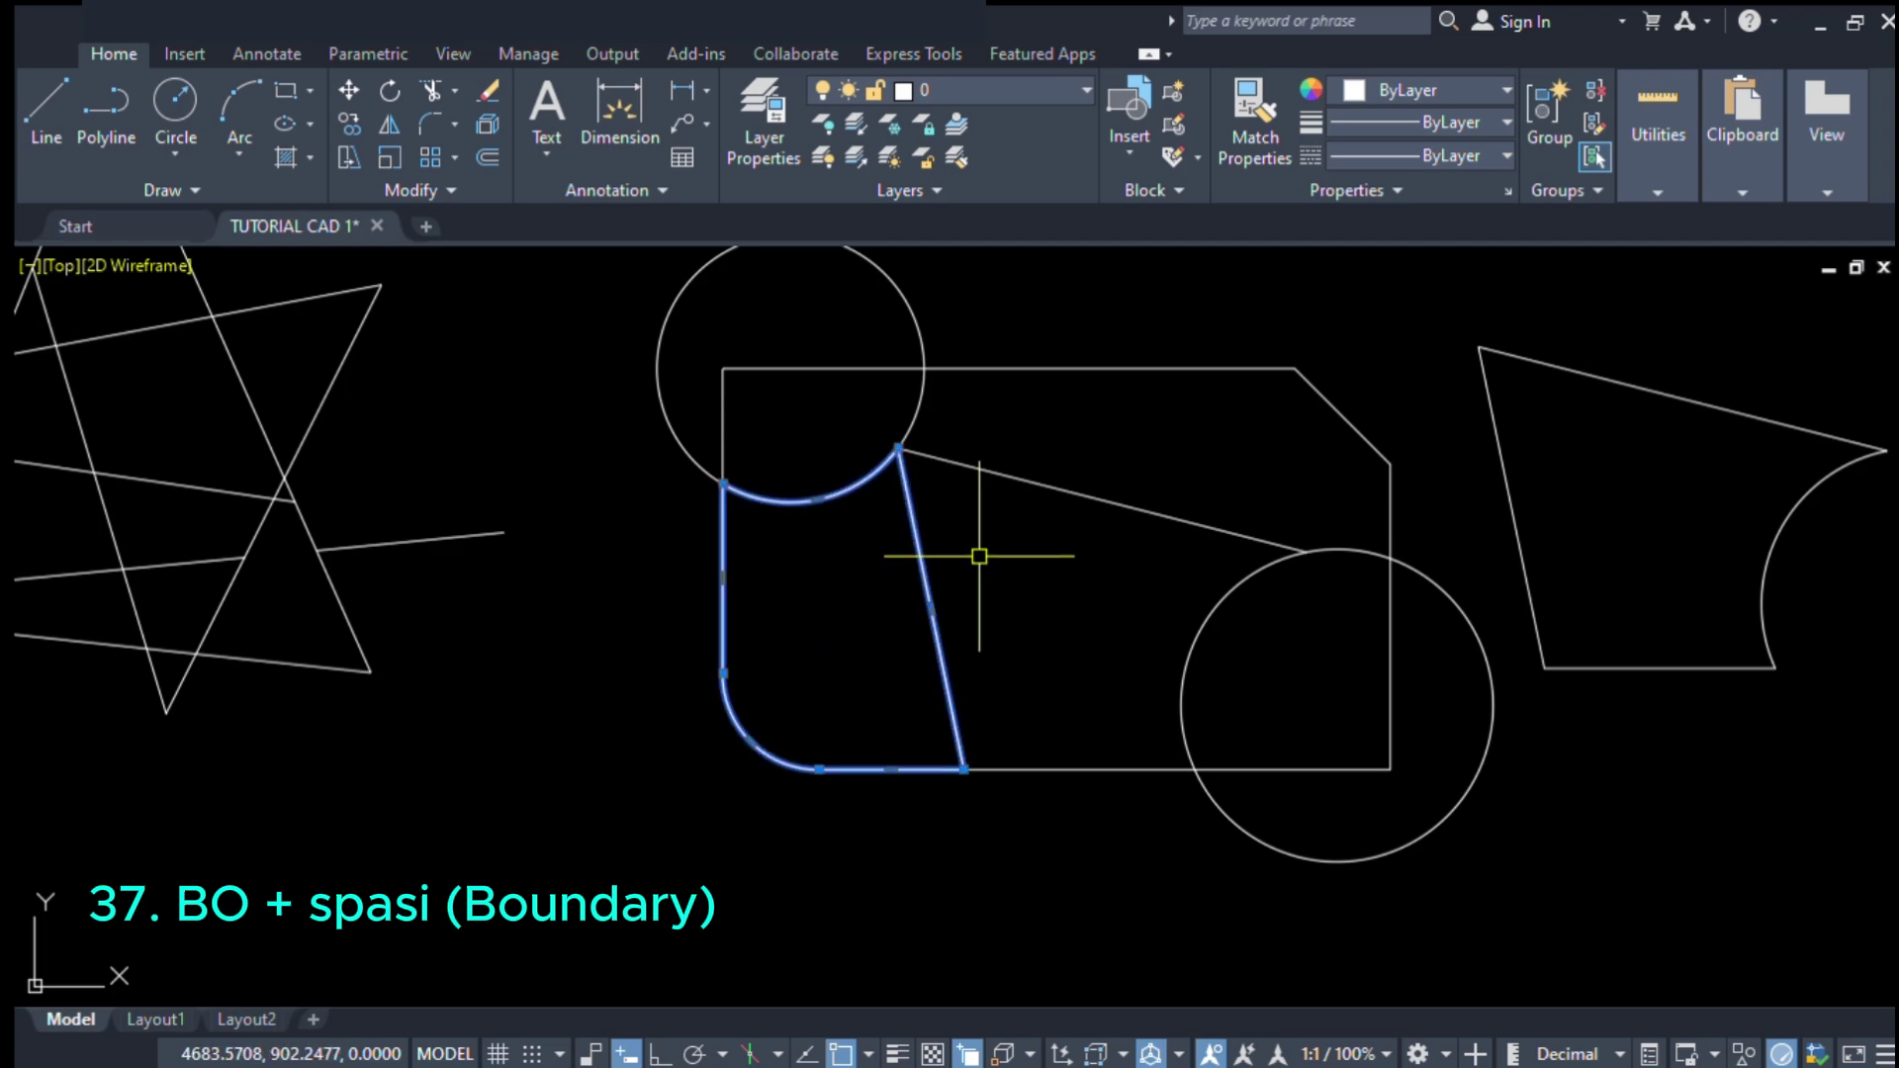
key("m")
key("space")
left_click(1028, 561)
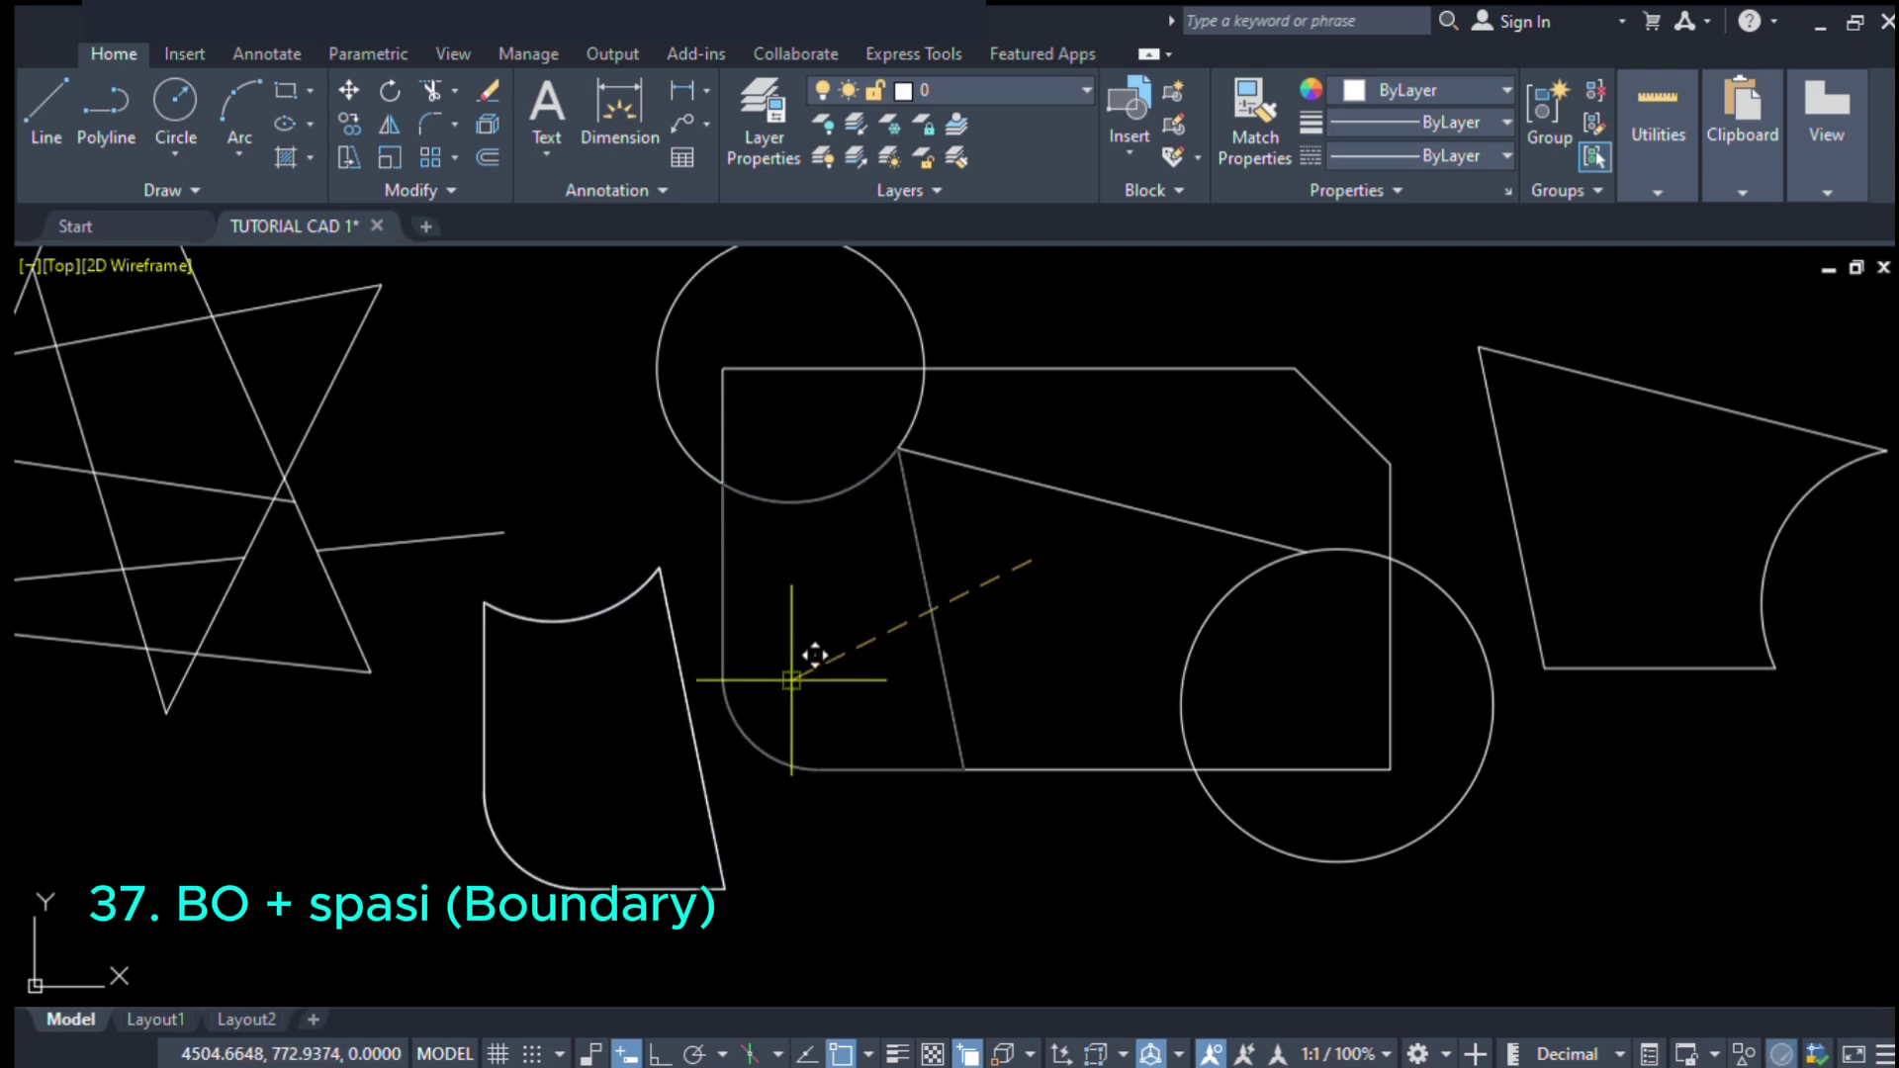
left_click(787, 664)
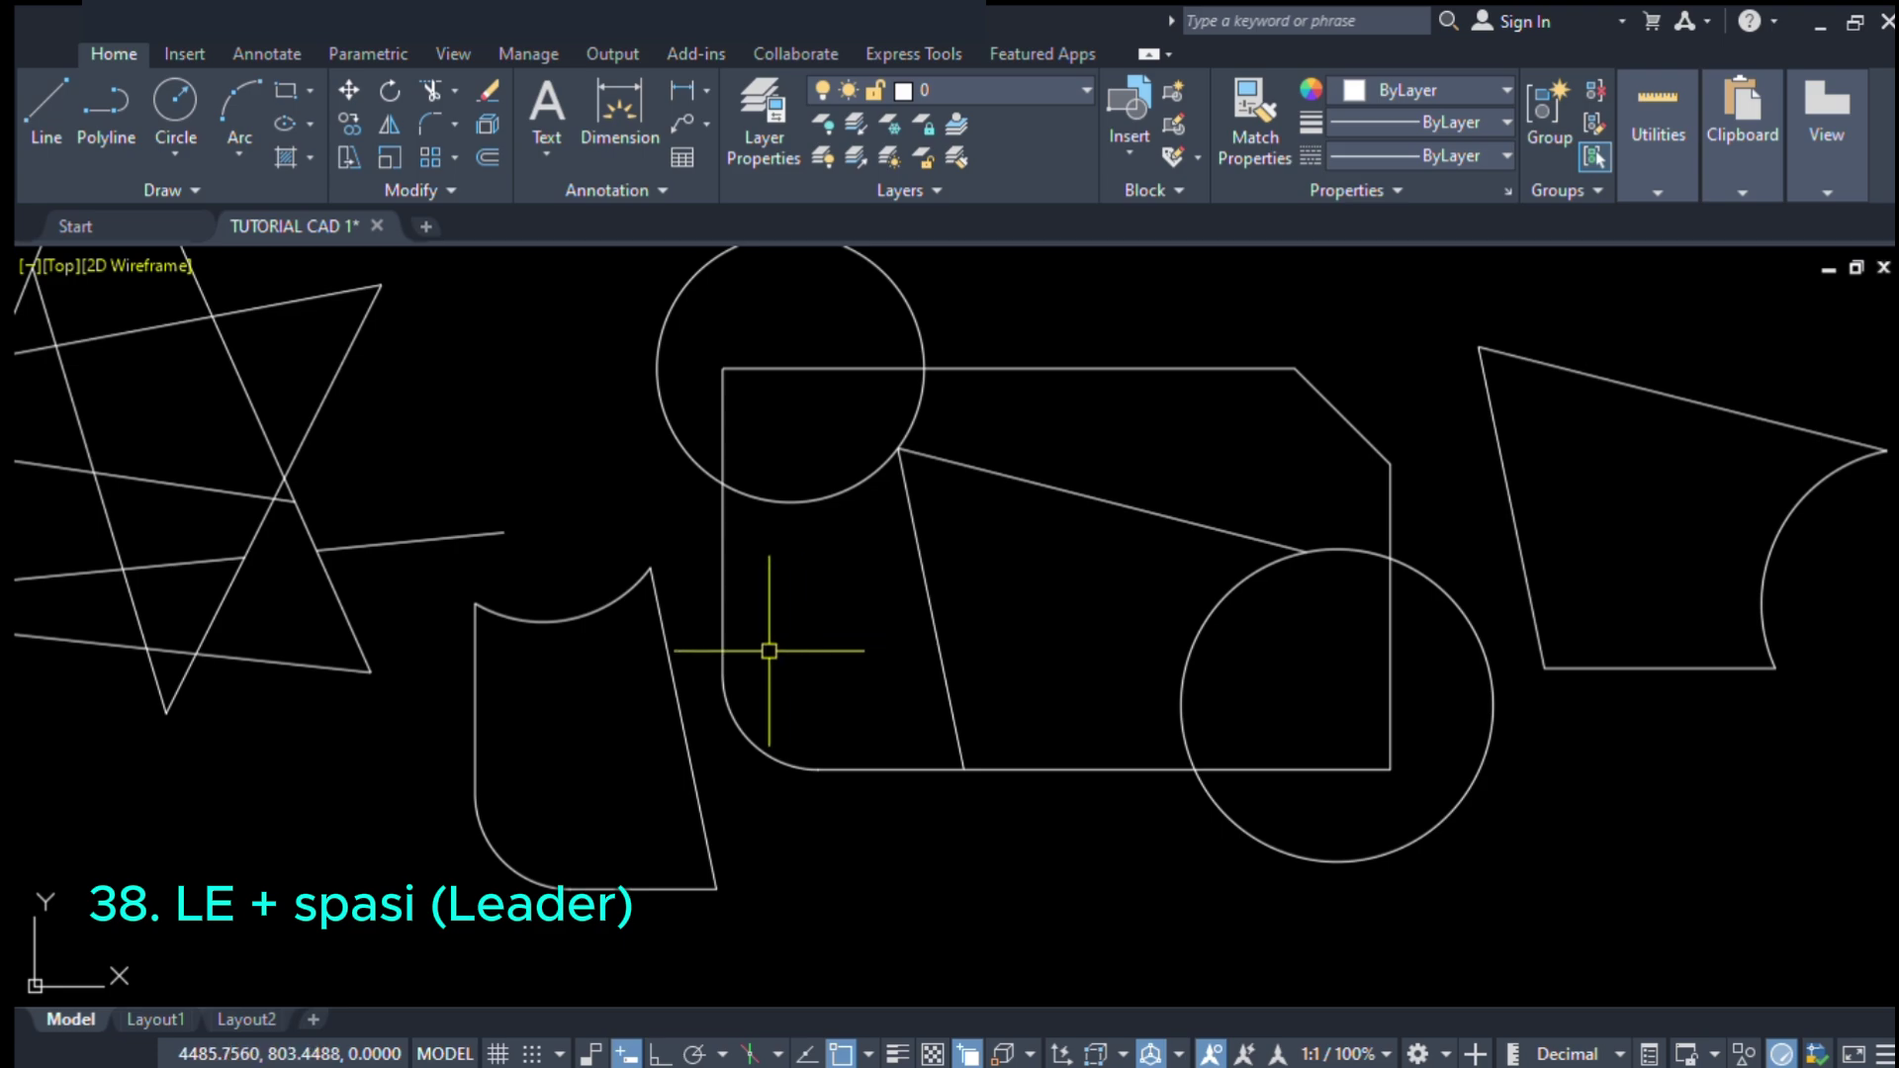
- Draw a circle in the empty area right of the extracted boundary shape, below the overlapping square and circles
scroll(1025, 619, "down", 6)
scroll(1386, 598, "up", 4)
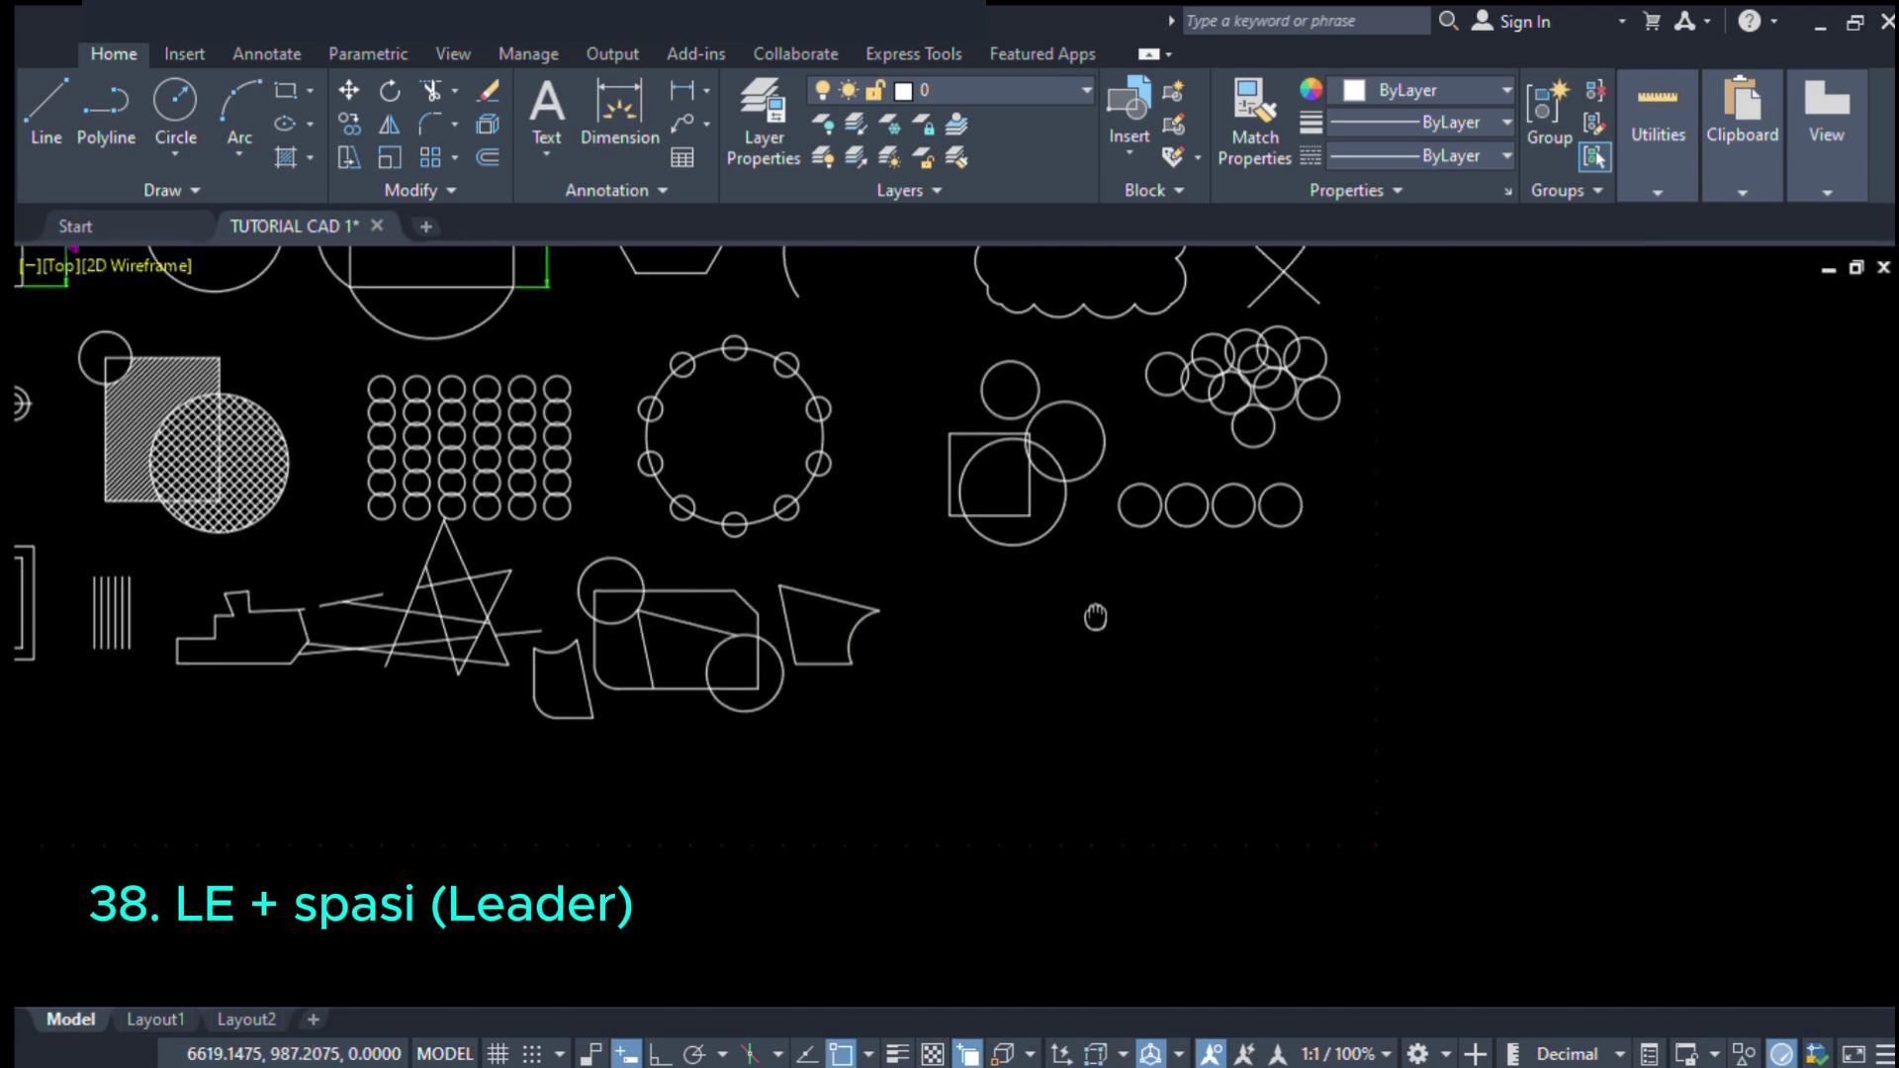
scroll(952, 643, "up", 2)
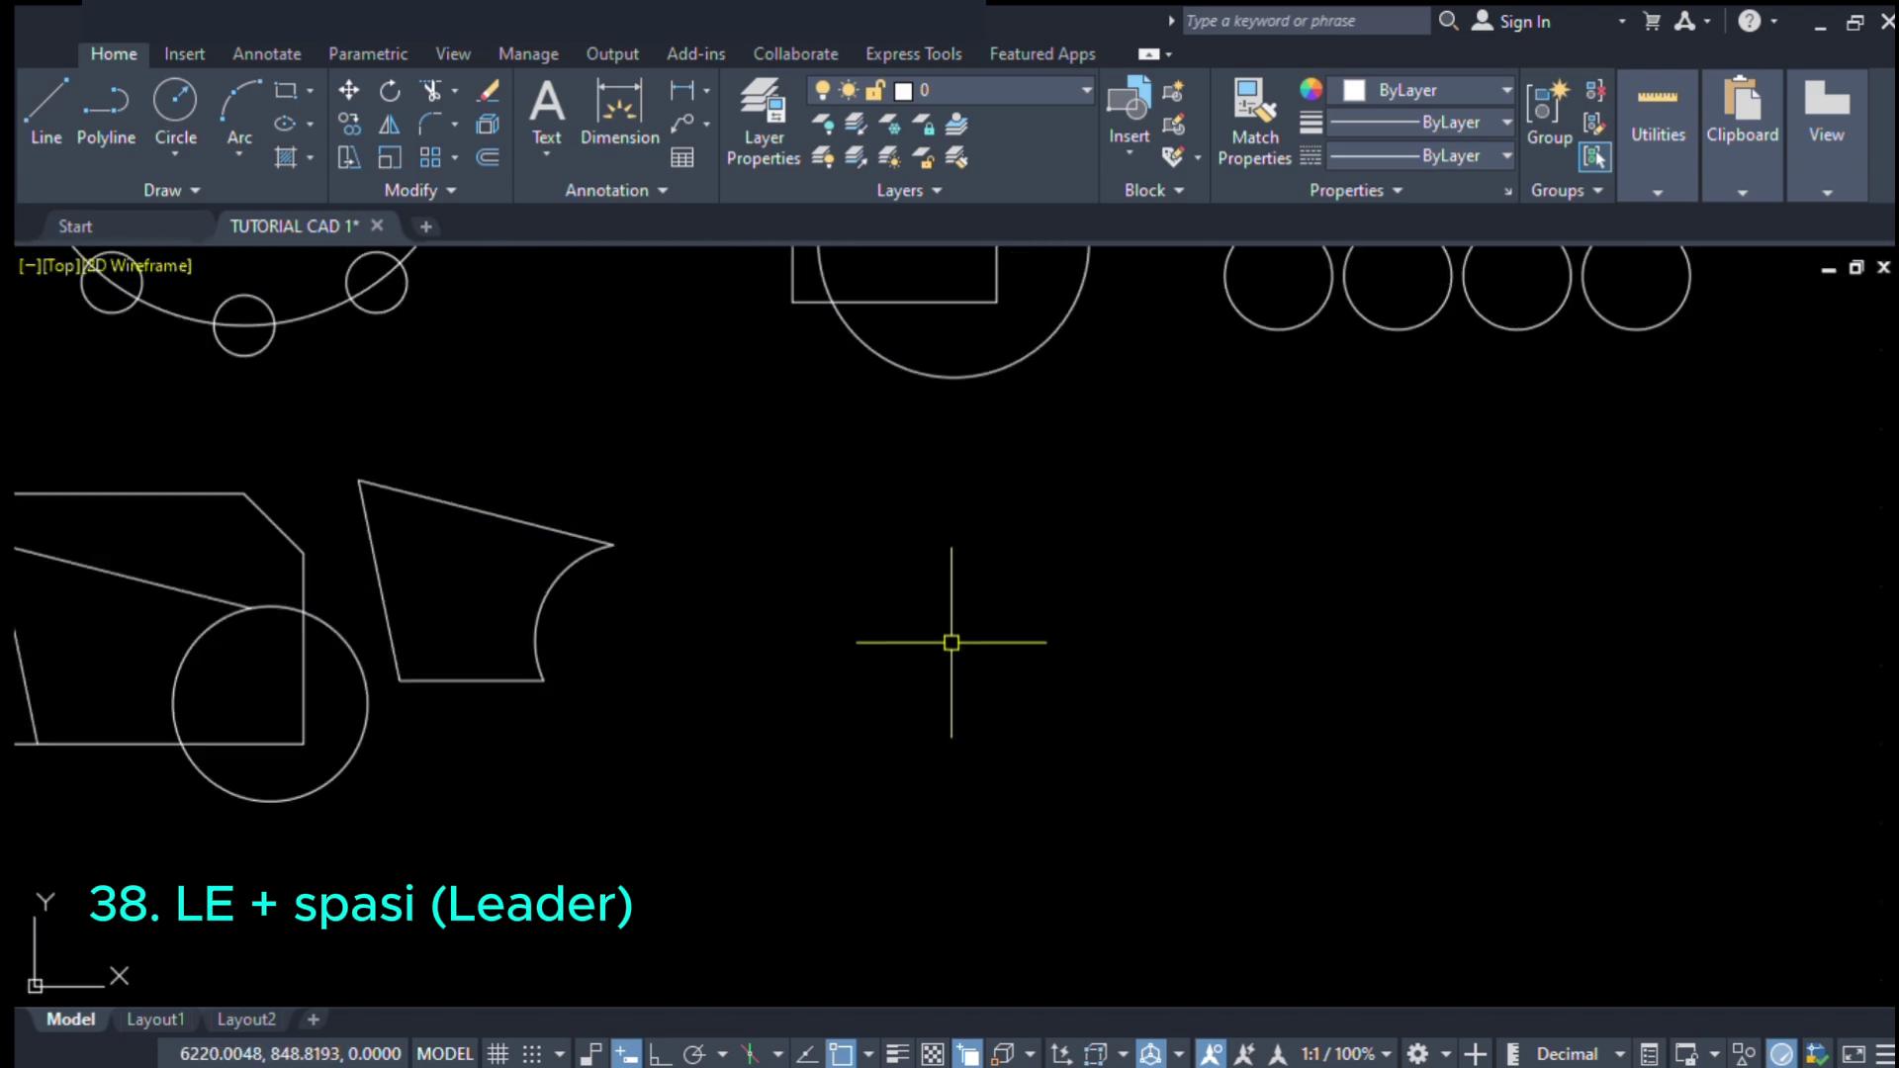
key("c")
key("space")
left_click(926, 578)
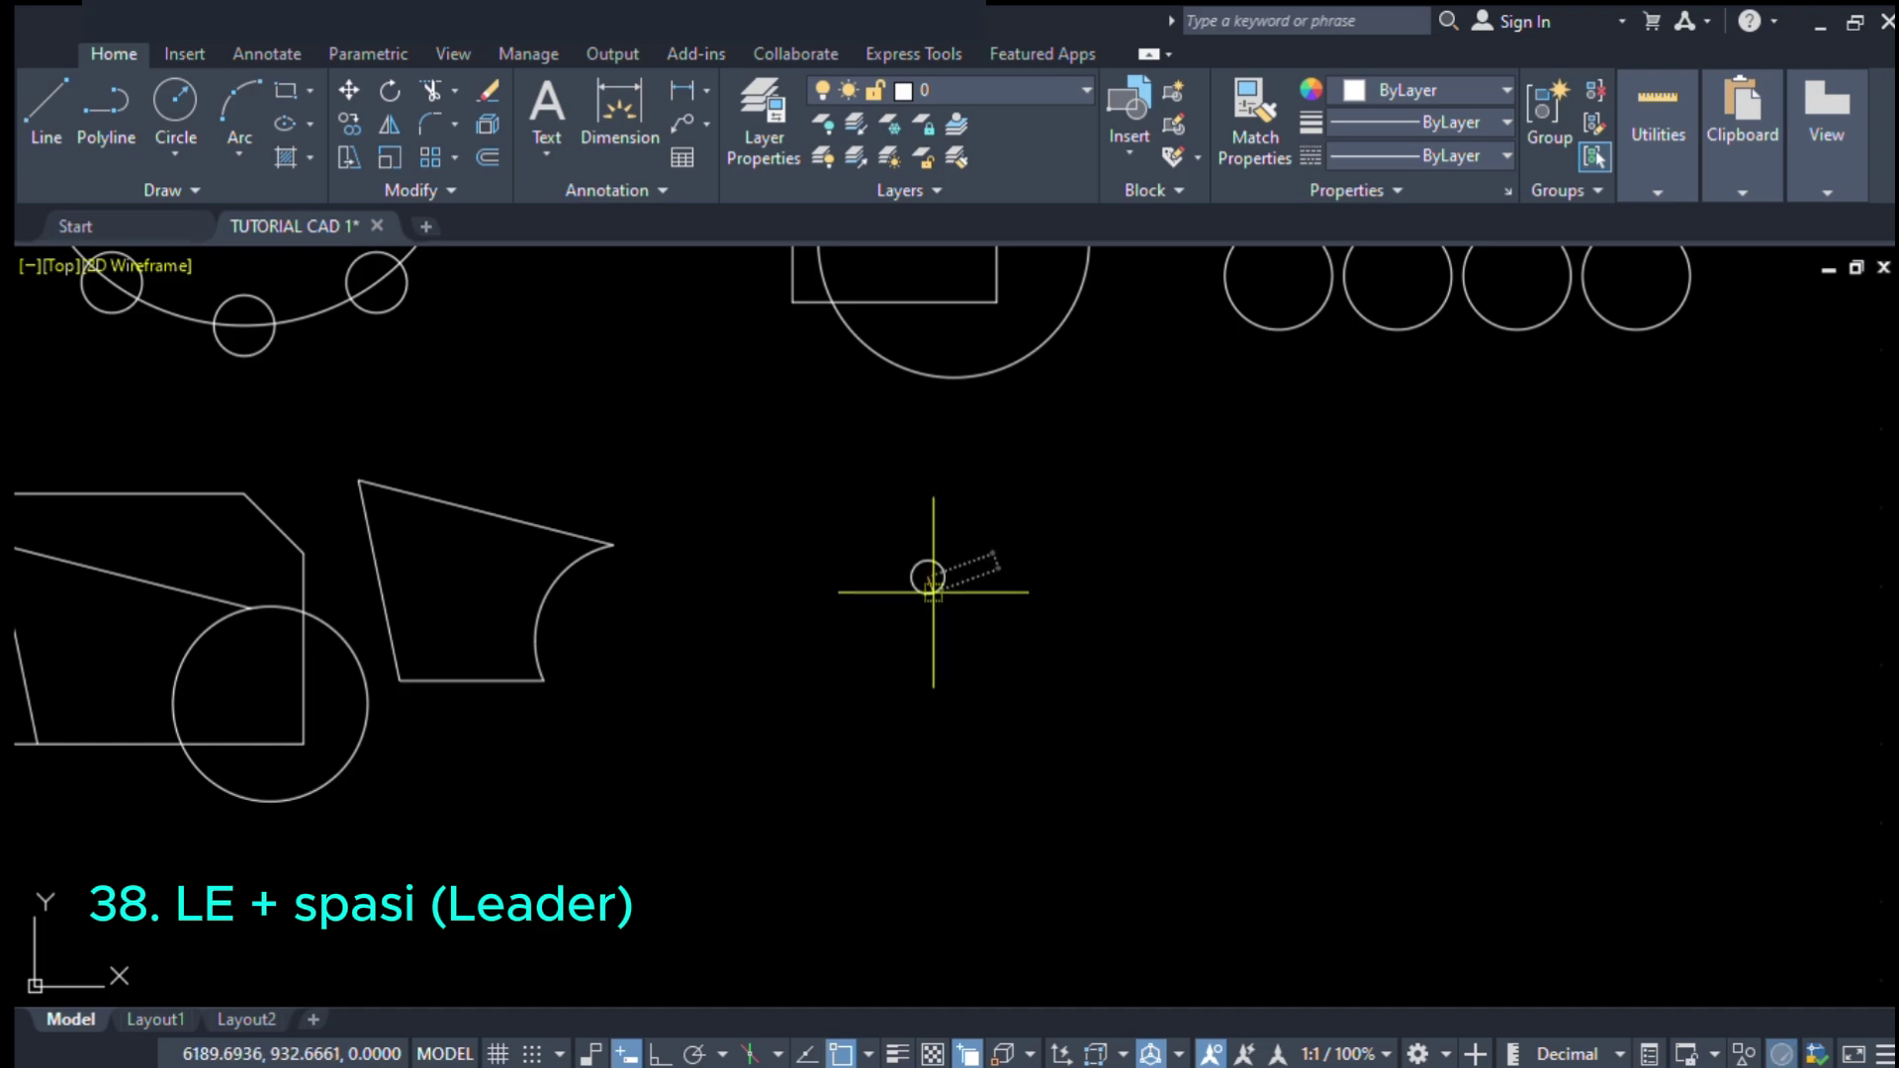
left_click(975, 661)
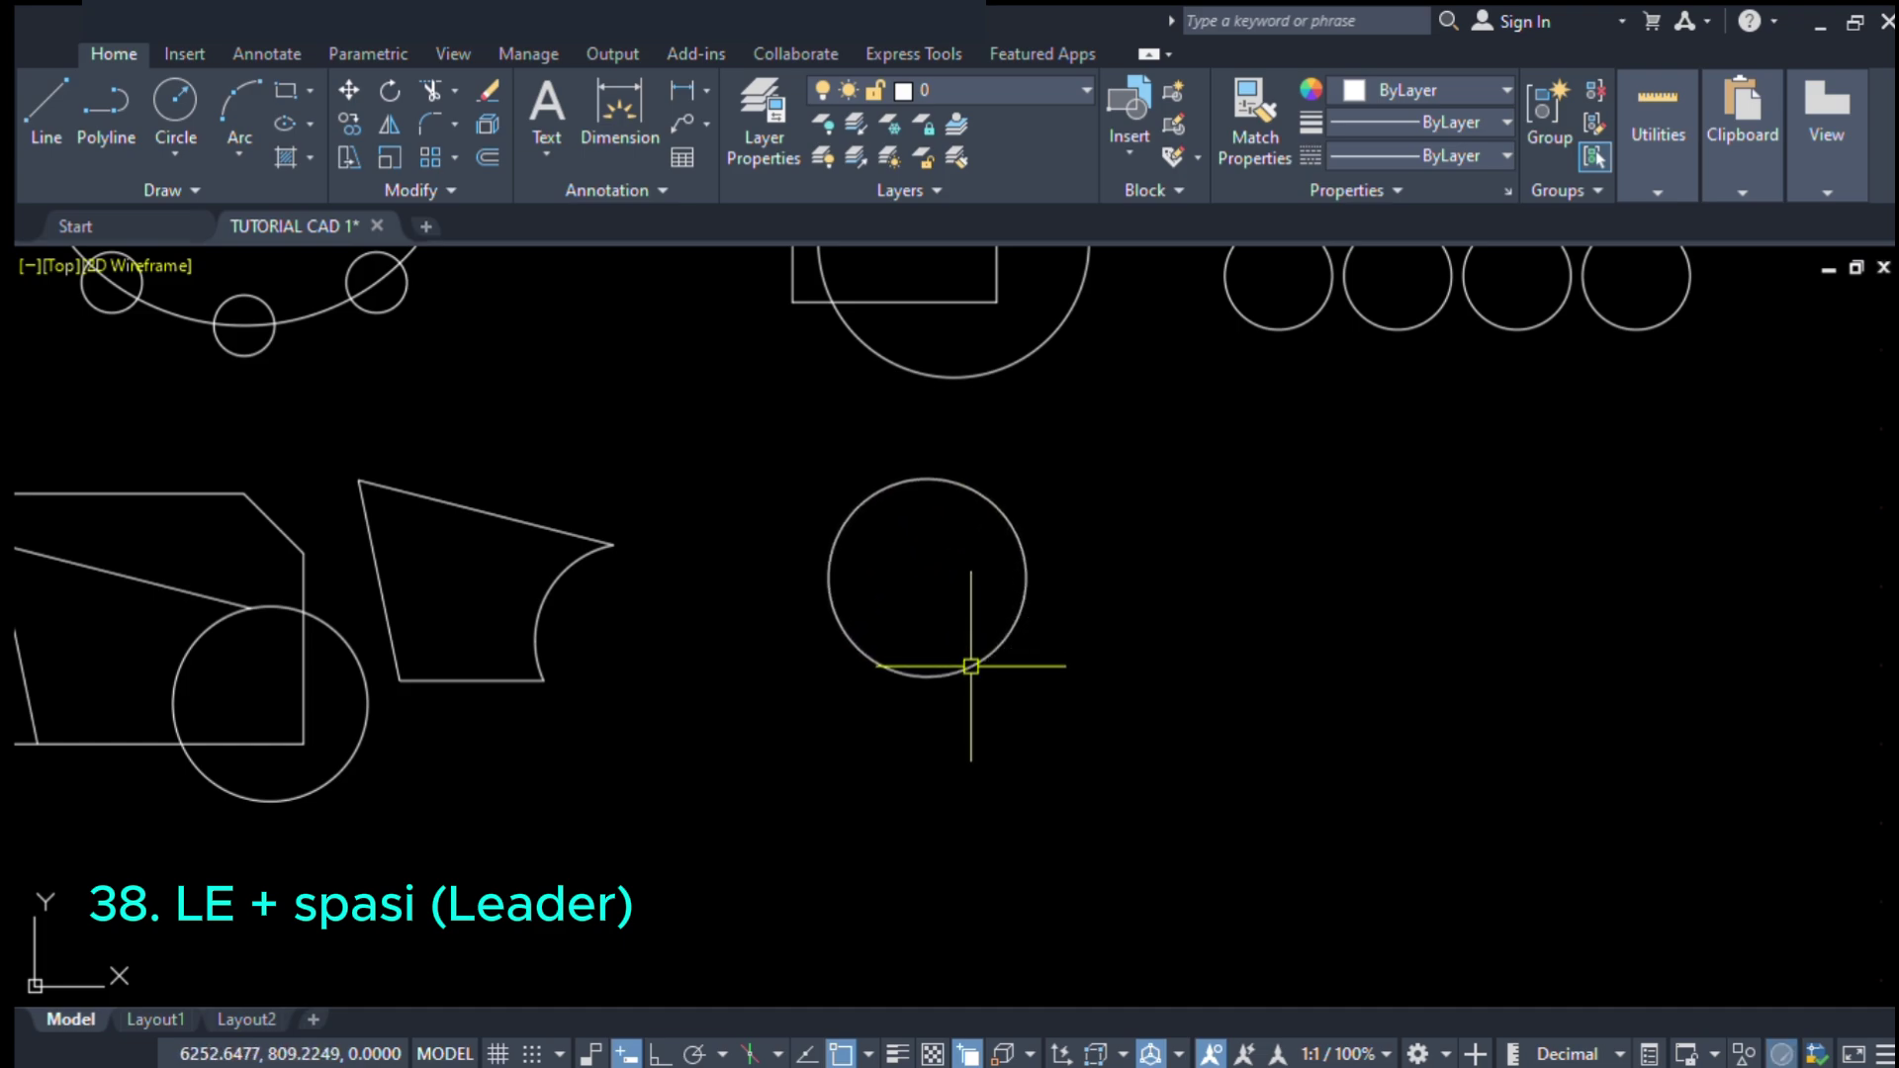
- Shift the new circle slightly down and to the right by its centre grip
middle_click_drag(1009, 523, 999, 628)
scroll(999, 623, "up", 3)
scroll(1022, 564, "down", 3)
left_click(1021, 571)
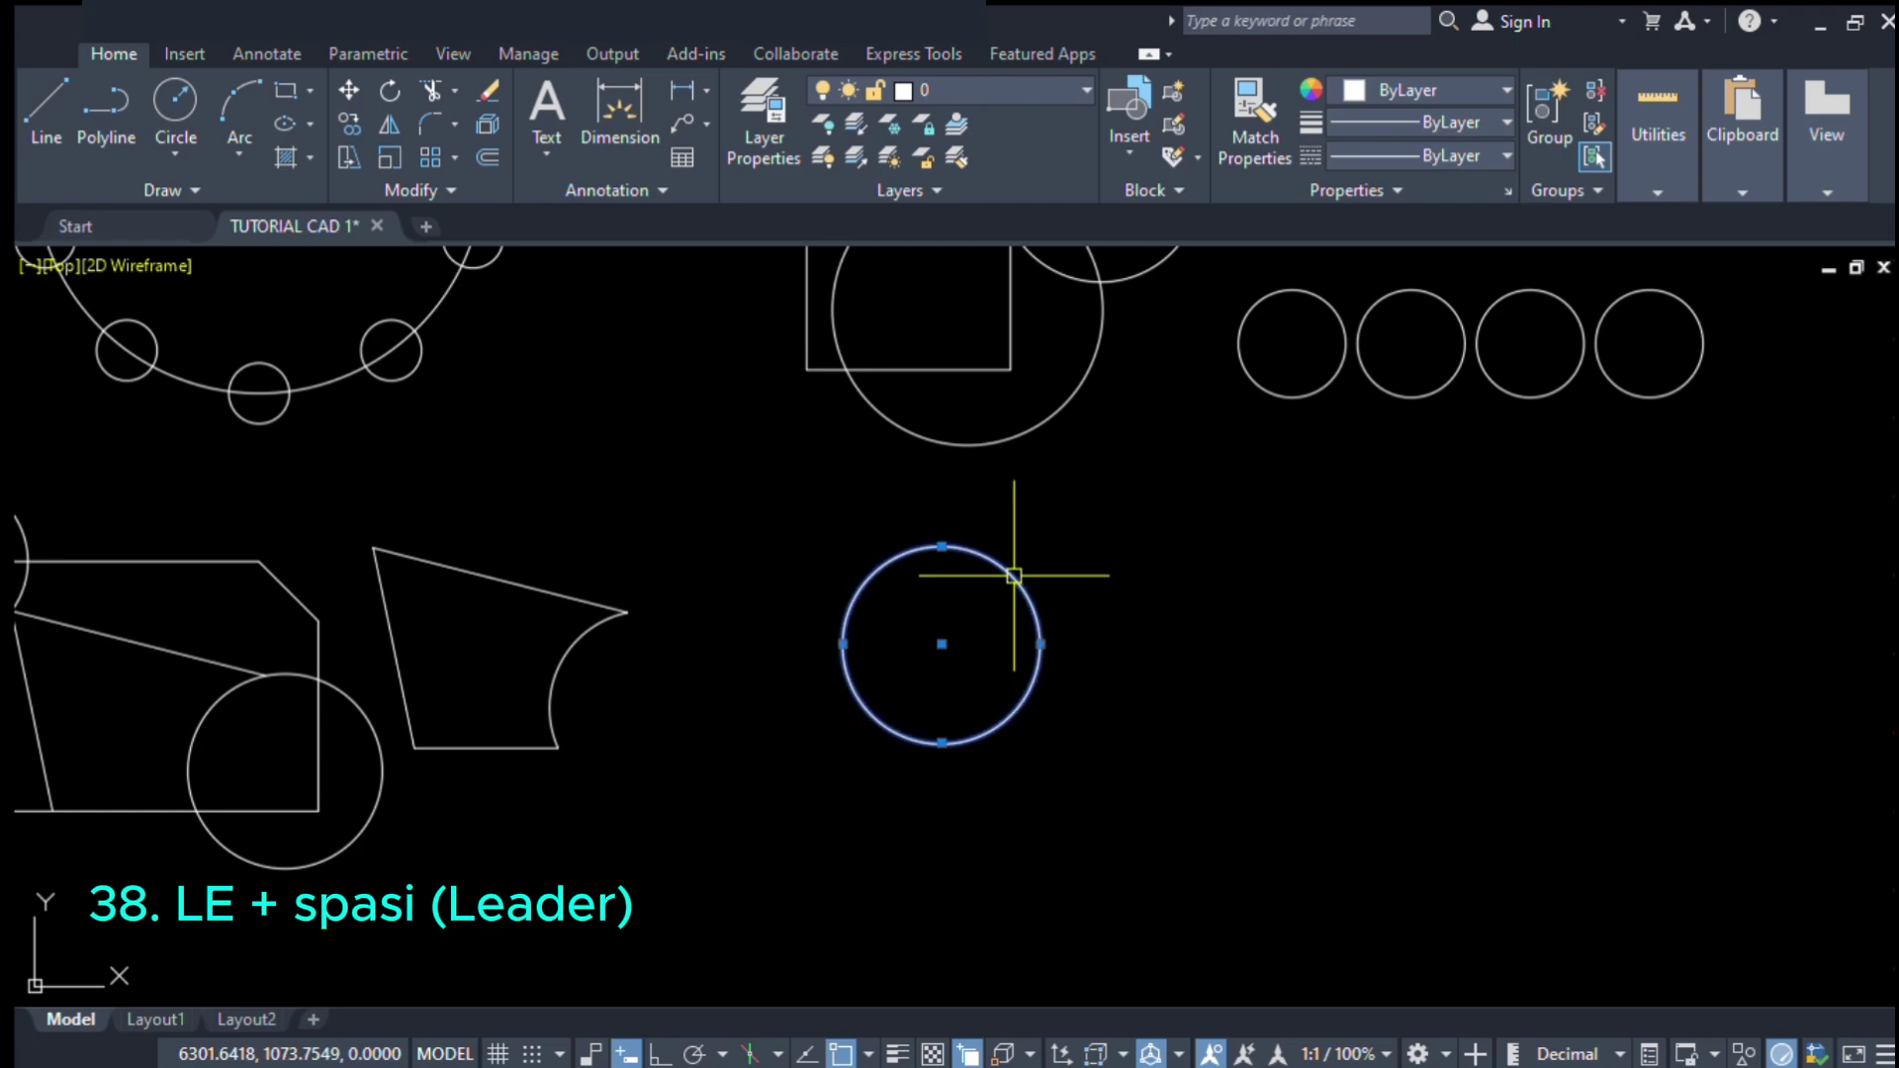
left_click(941, 644)
left_click(991, 699)
scroll(1136, 636, "down", 3)
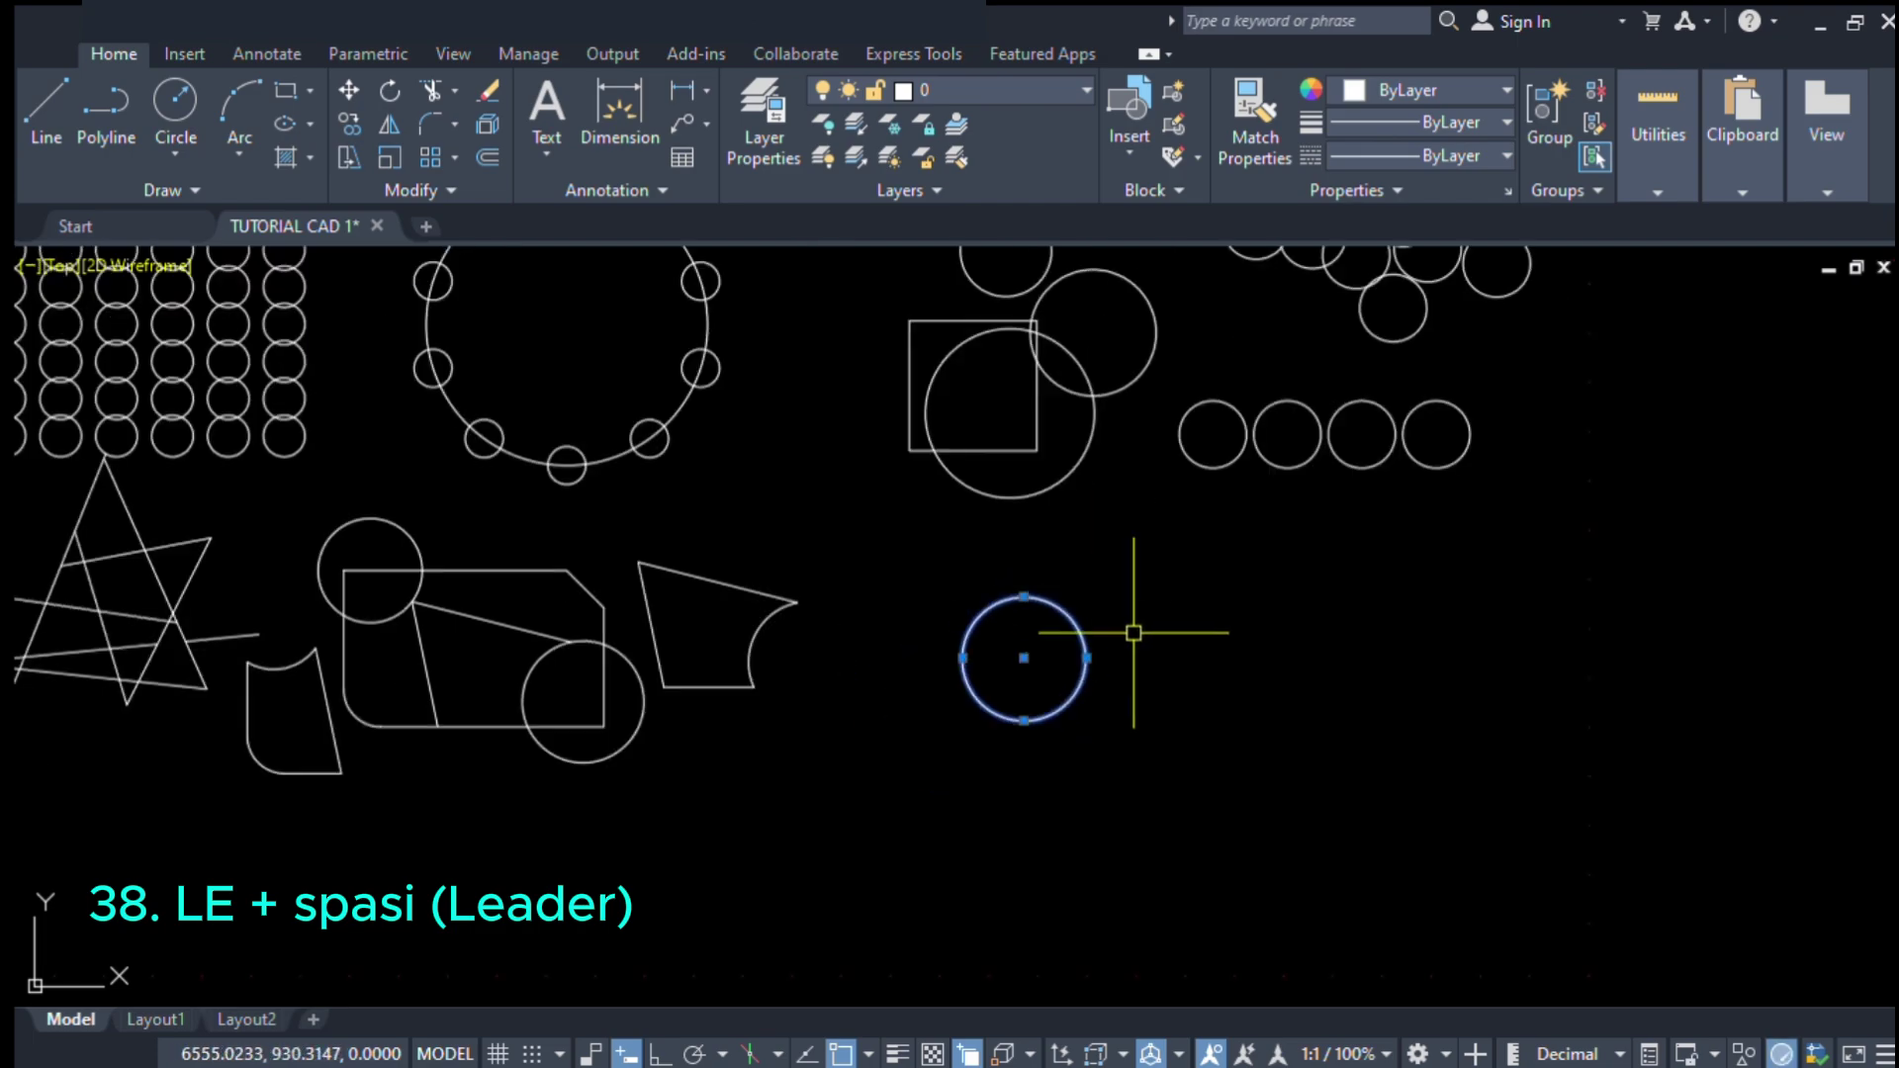
scroll(1109, 573, "up", 3)
key("Escape")
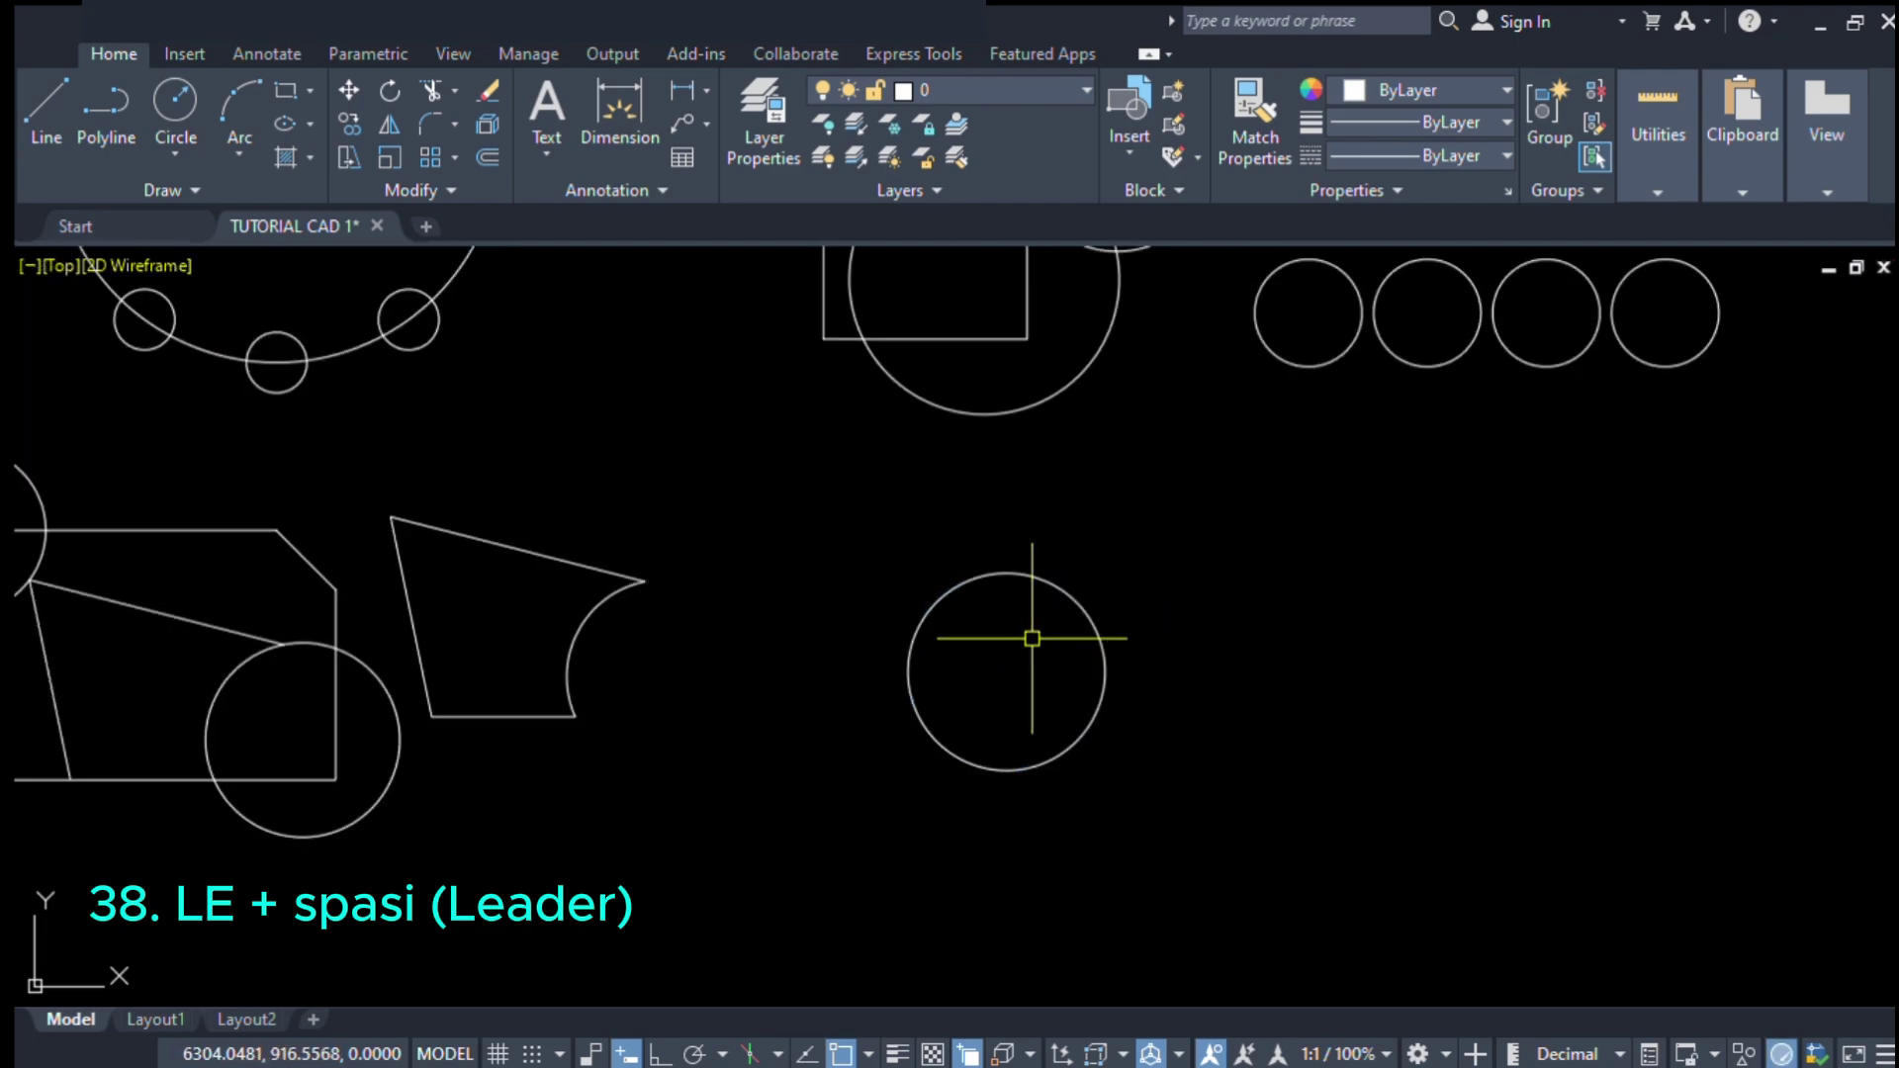
- Draw a leader without text, its arrow on the new circle's upper edge, running straight up and then right with Ortho on
scroll(1031, 633, "up", 2)
type("le")
key("space")
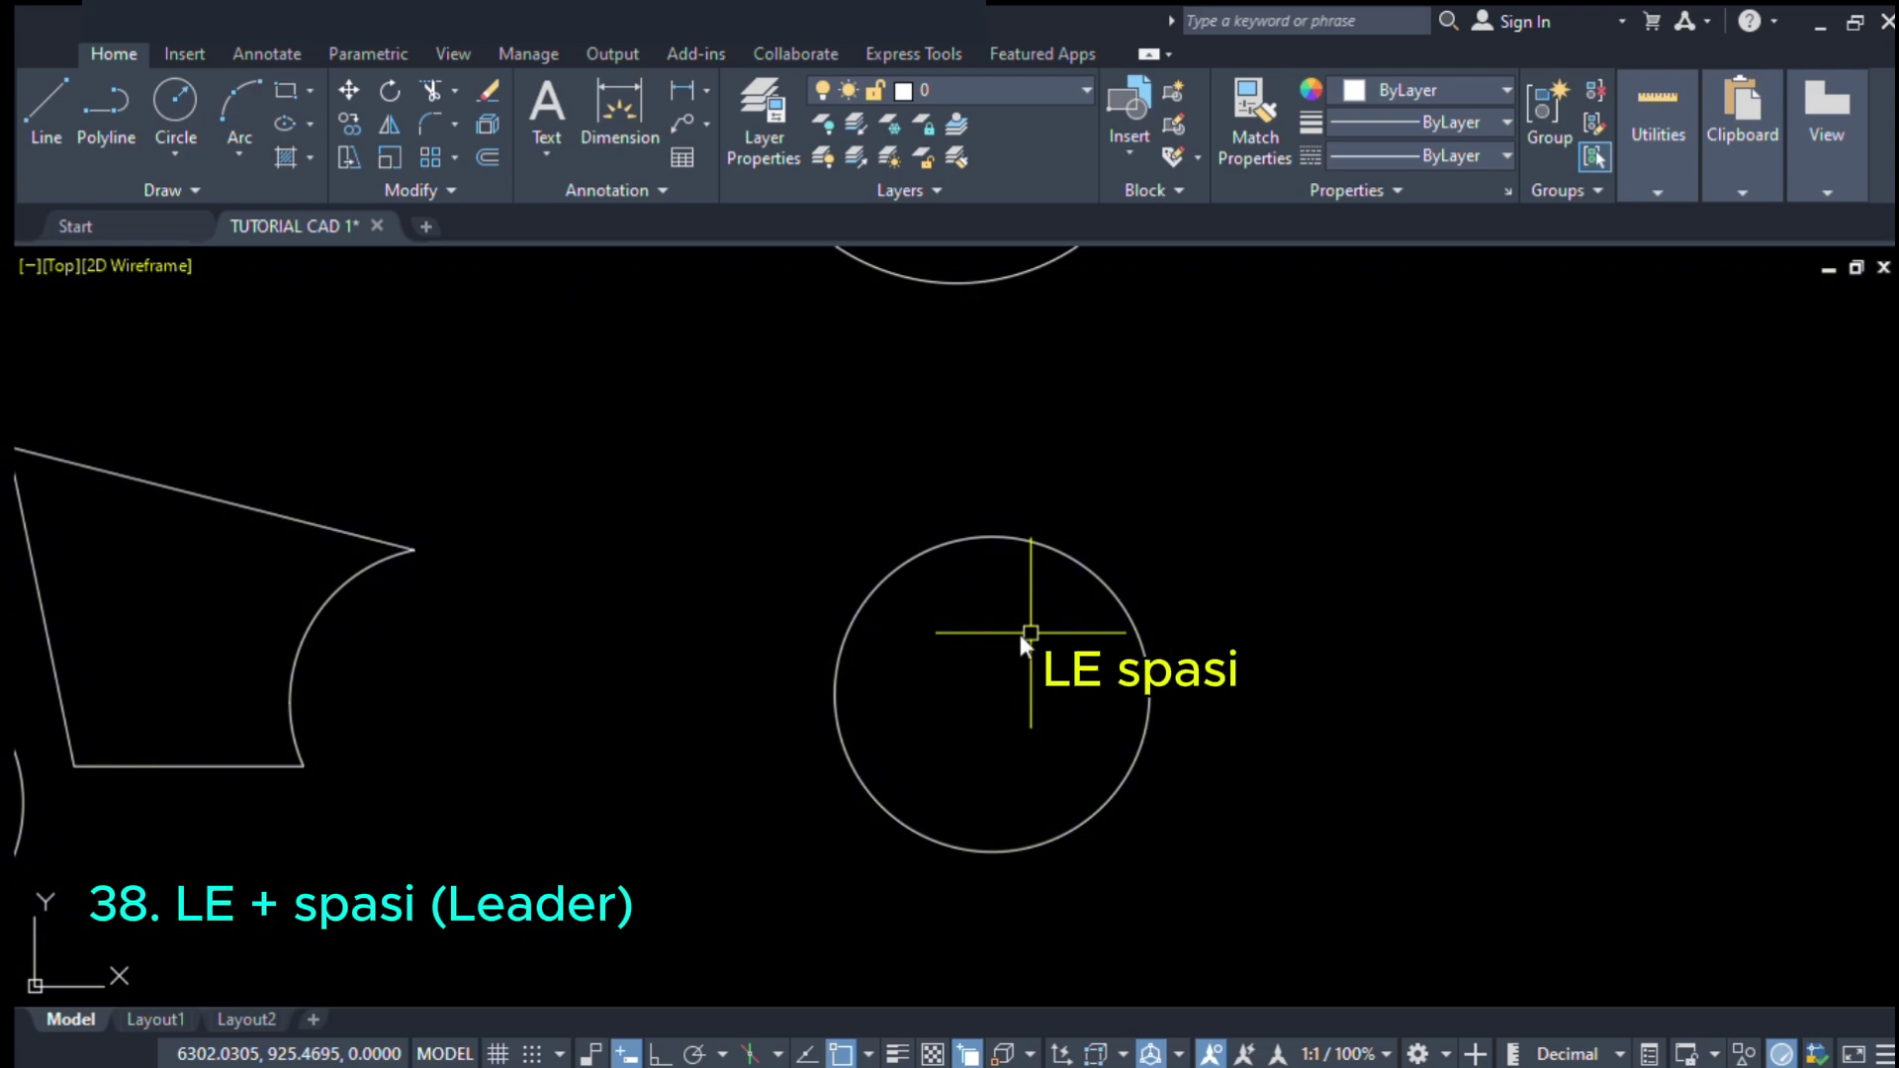
scroll(1054, 521, "up", 2)
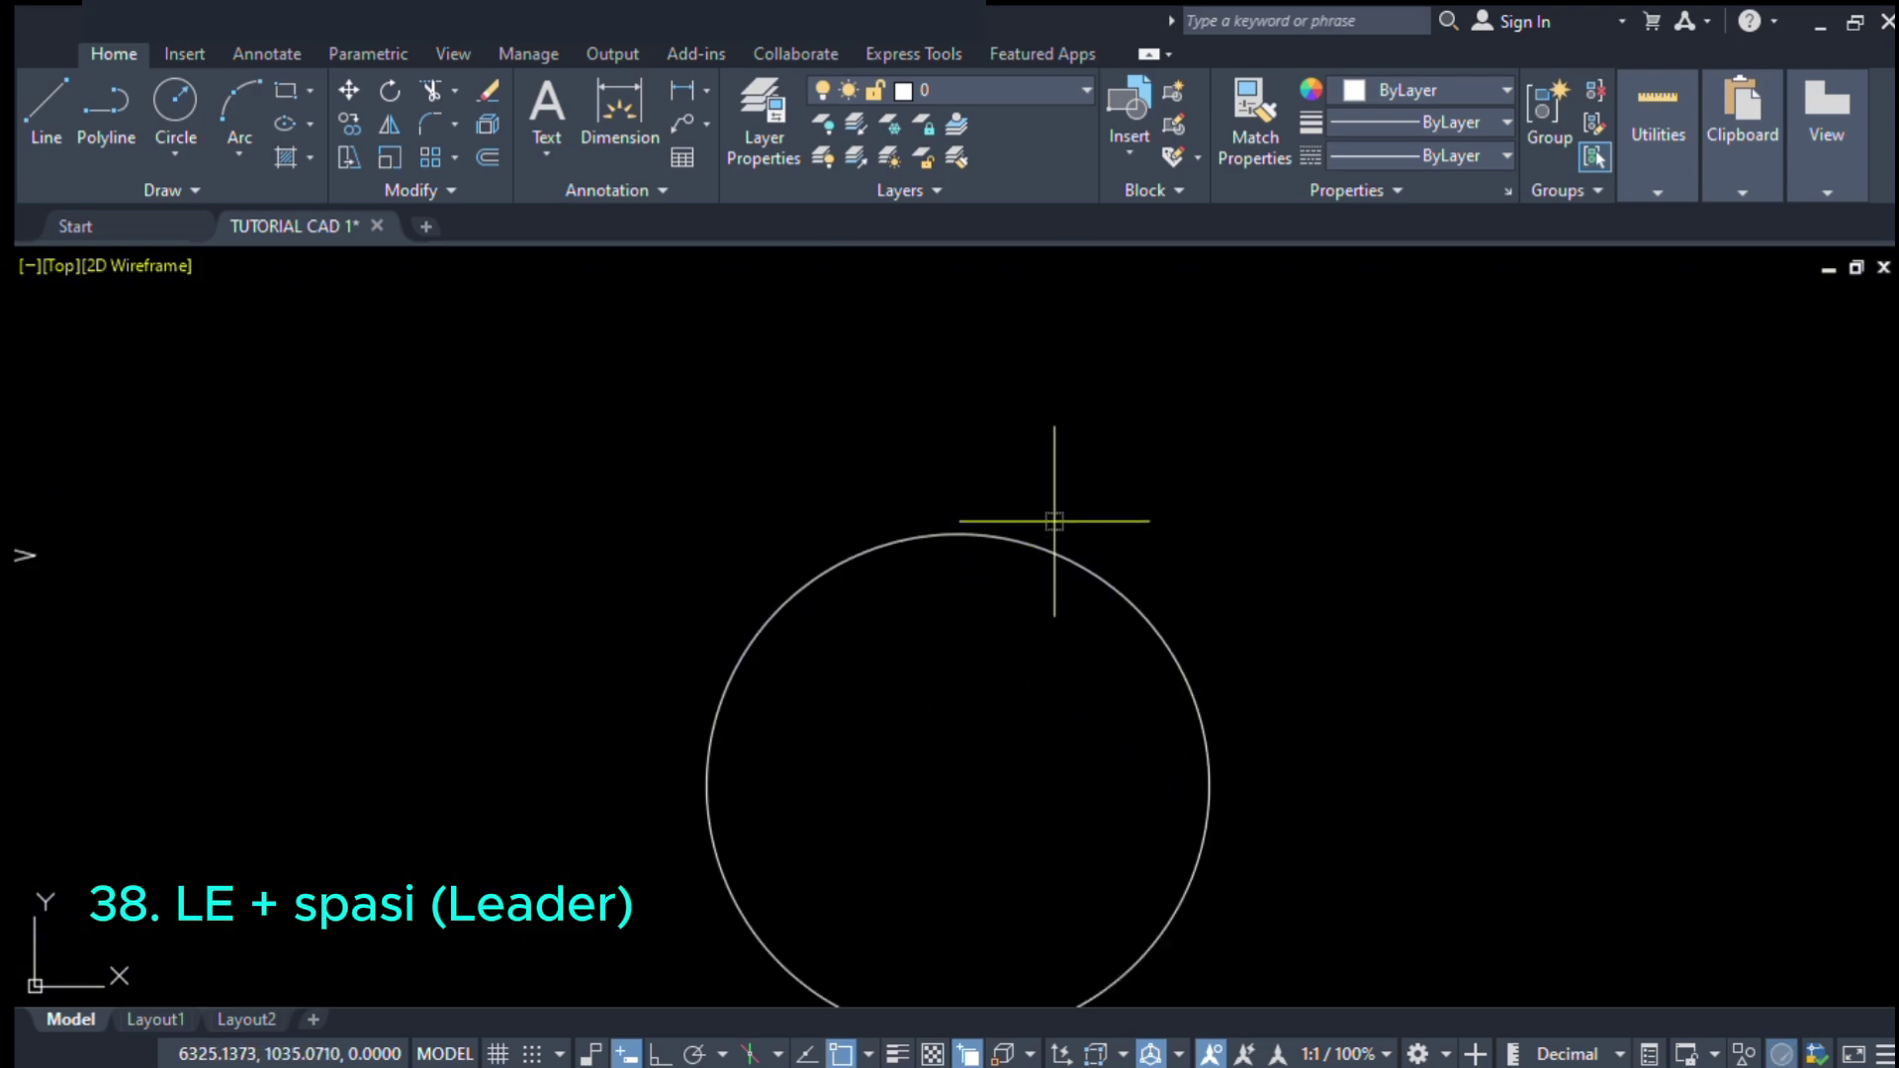
left_click(995, 534)
scroll(1004, 551, "up", 3)
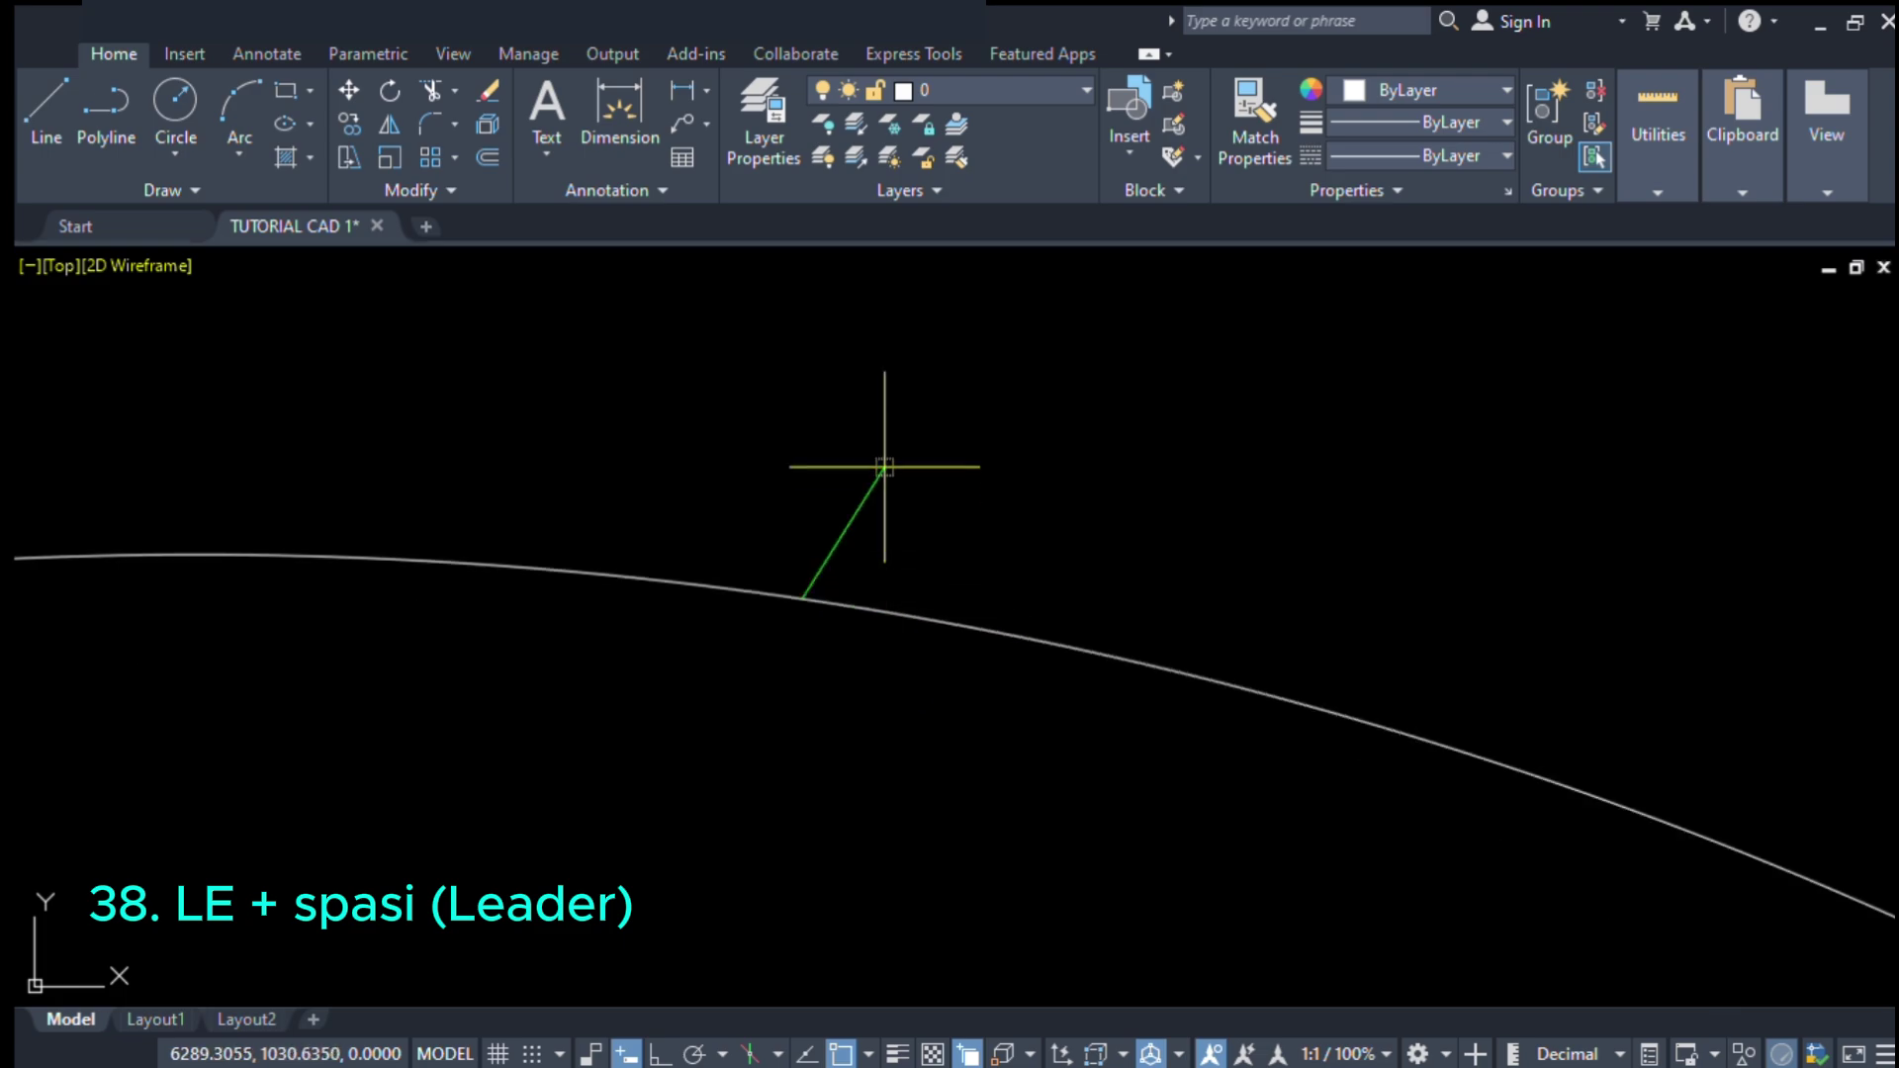
scroll(805, 593, "up", 3)
scroll(874, 464, "down", 3)
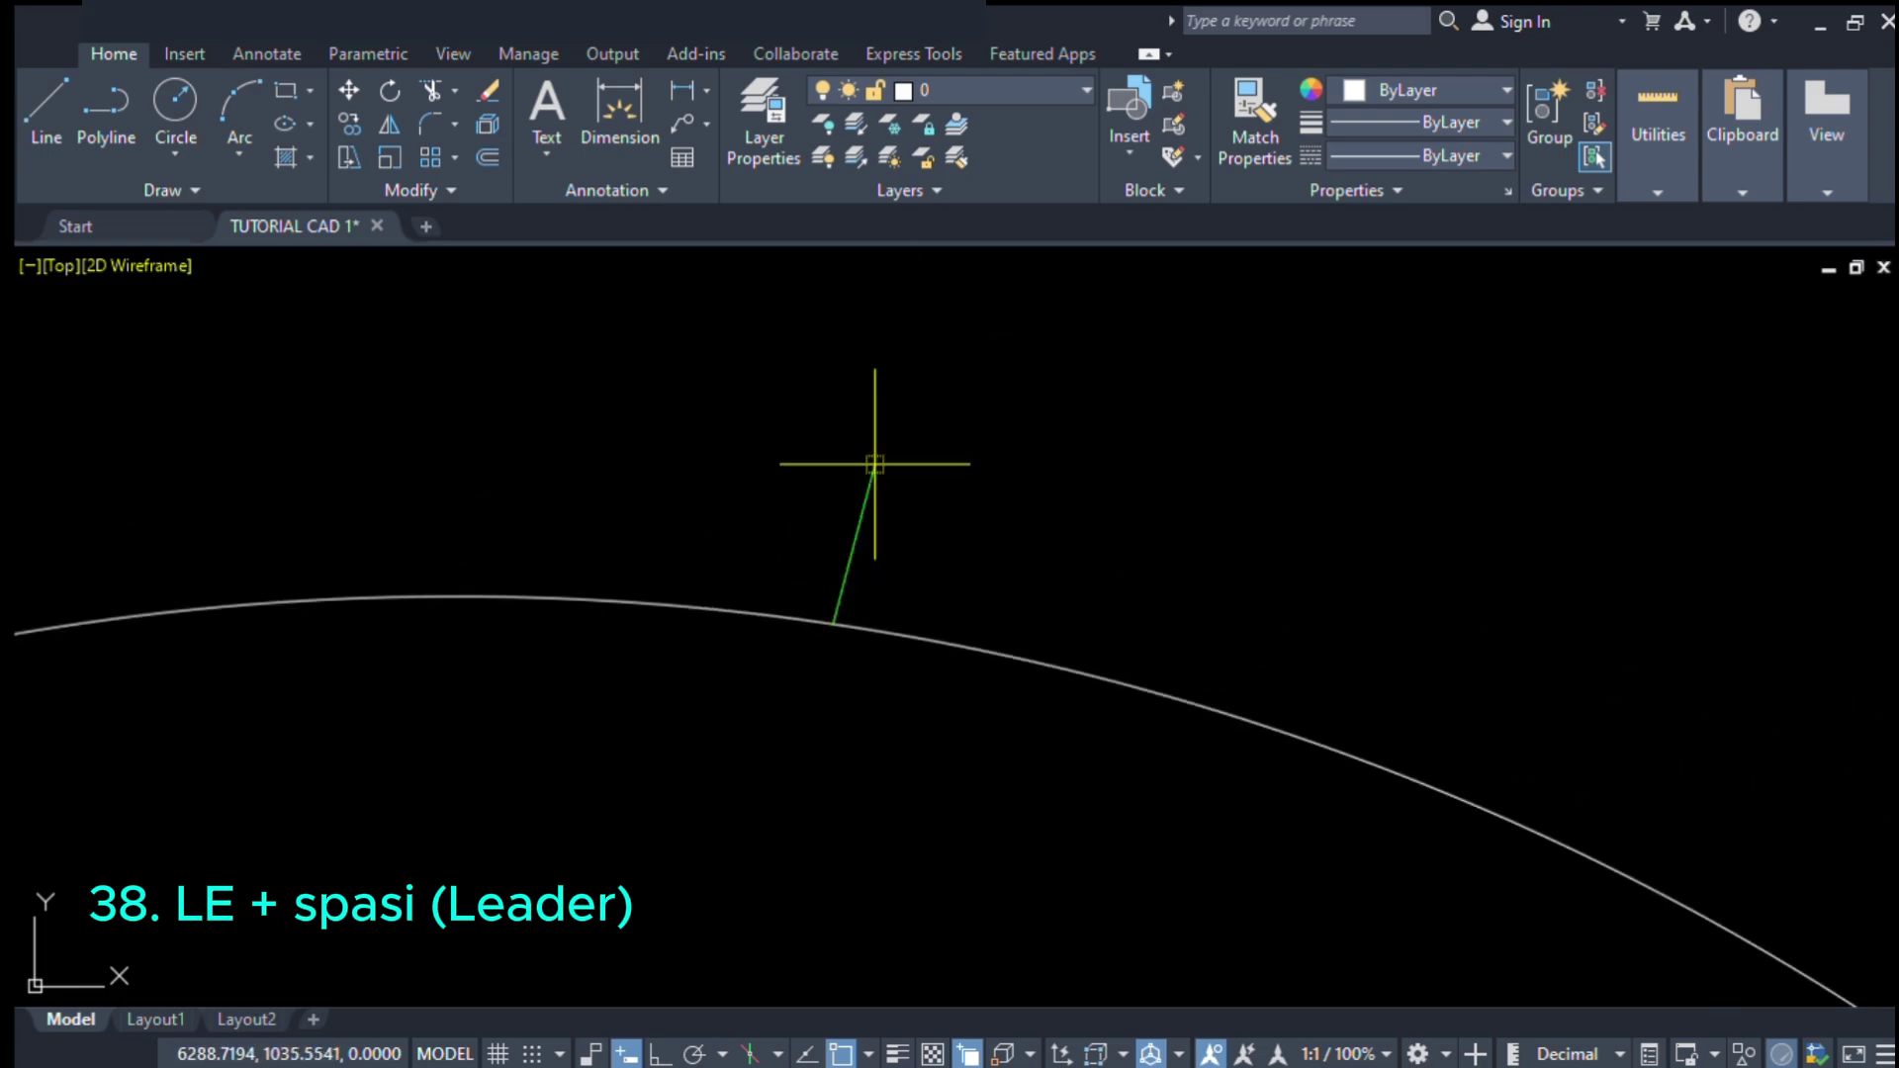
scroll(874, 464, "down", 10)
scroll(876, 475, "up", 3)
scroll(893, 410, "down", 3)
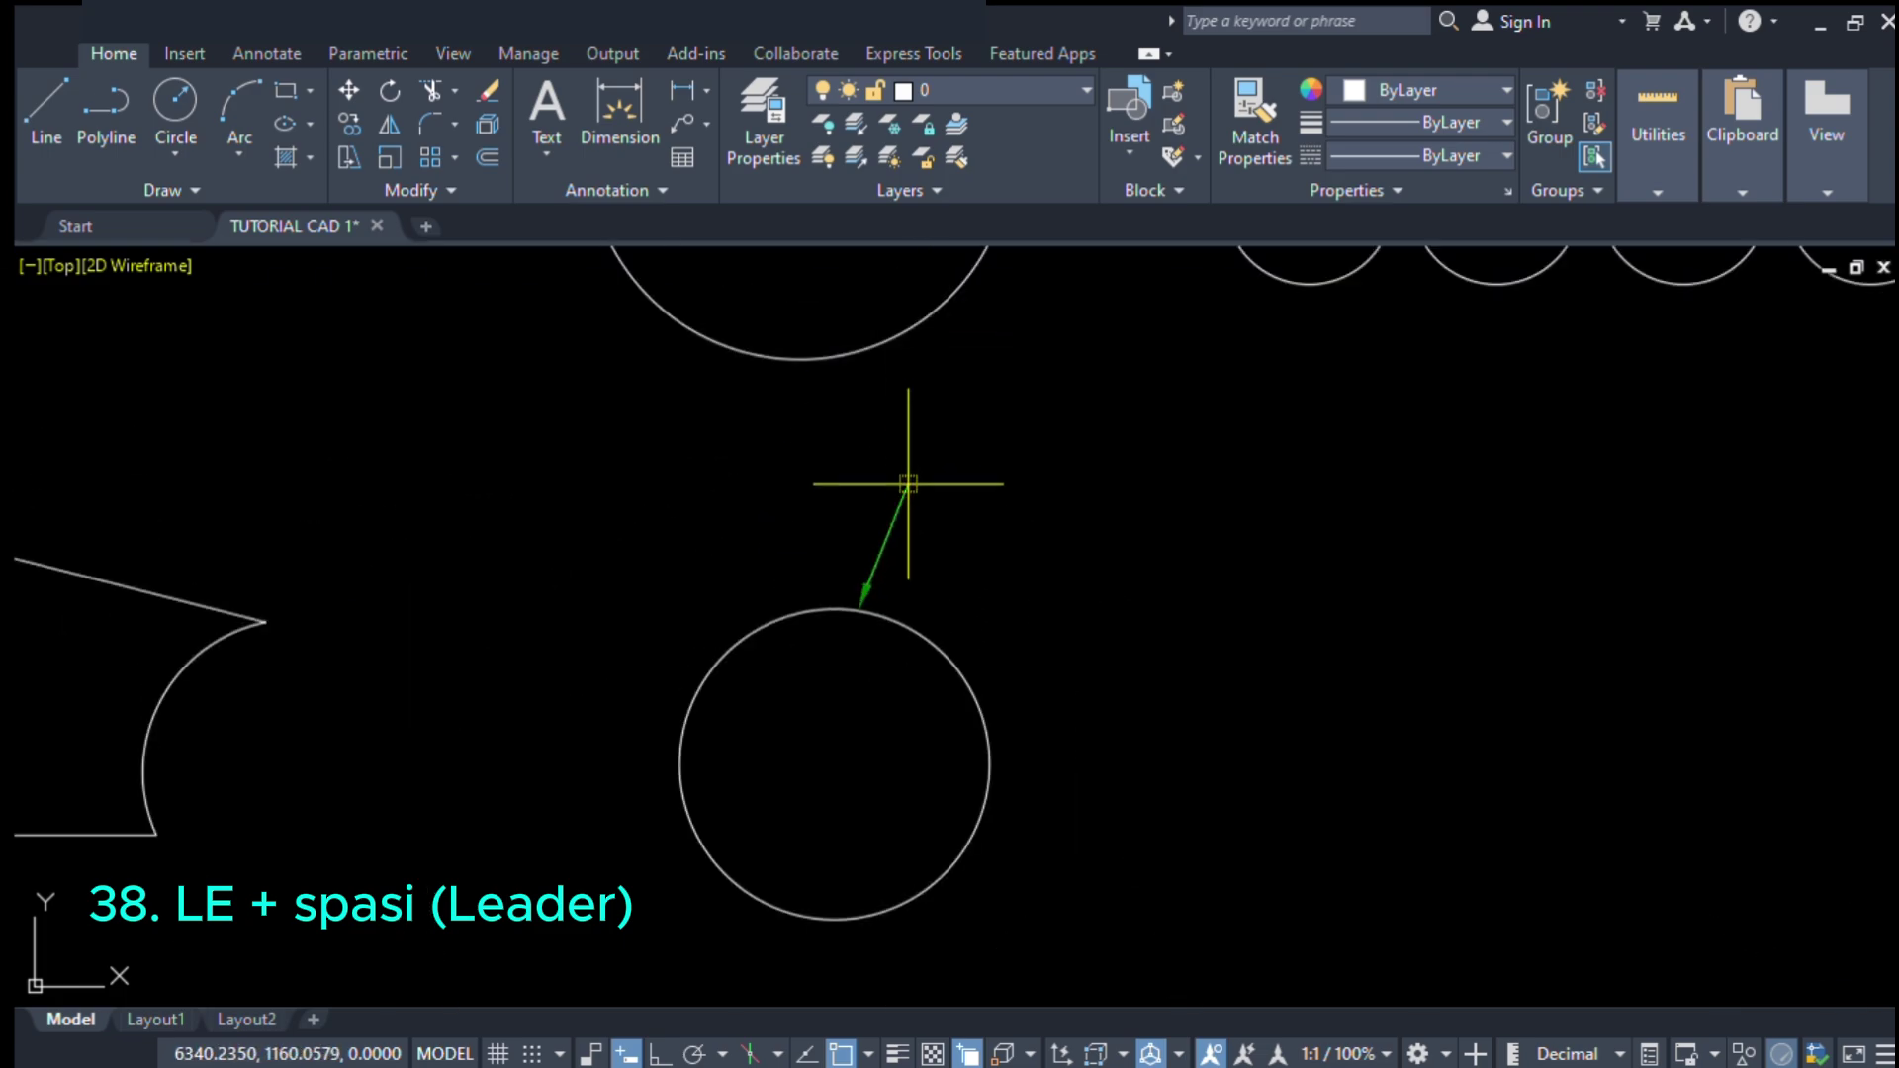
scroll(908, 484, "up", 3)
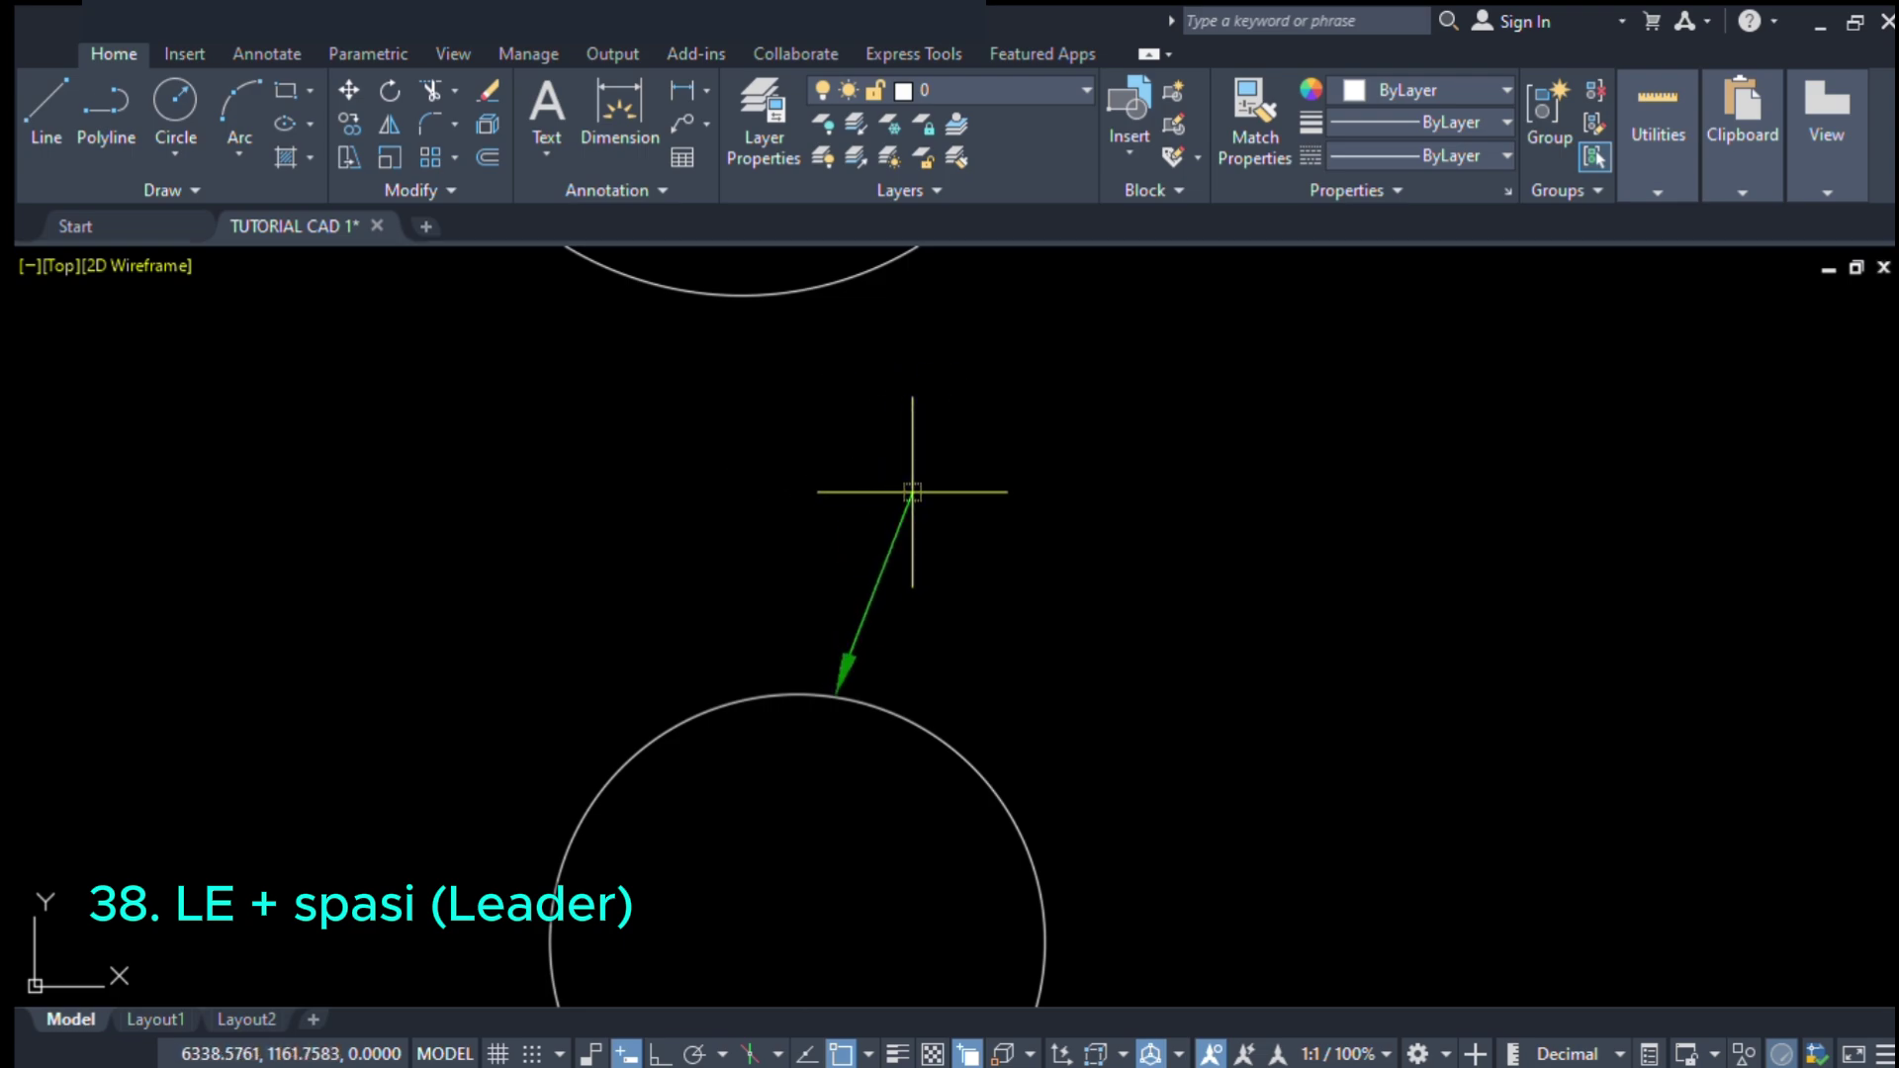
key("F8")
left_click(836, 492)
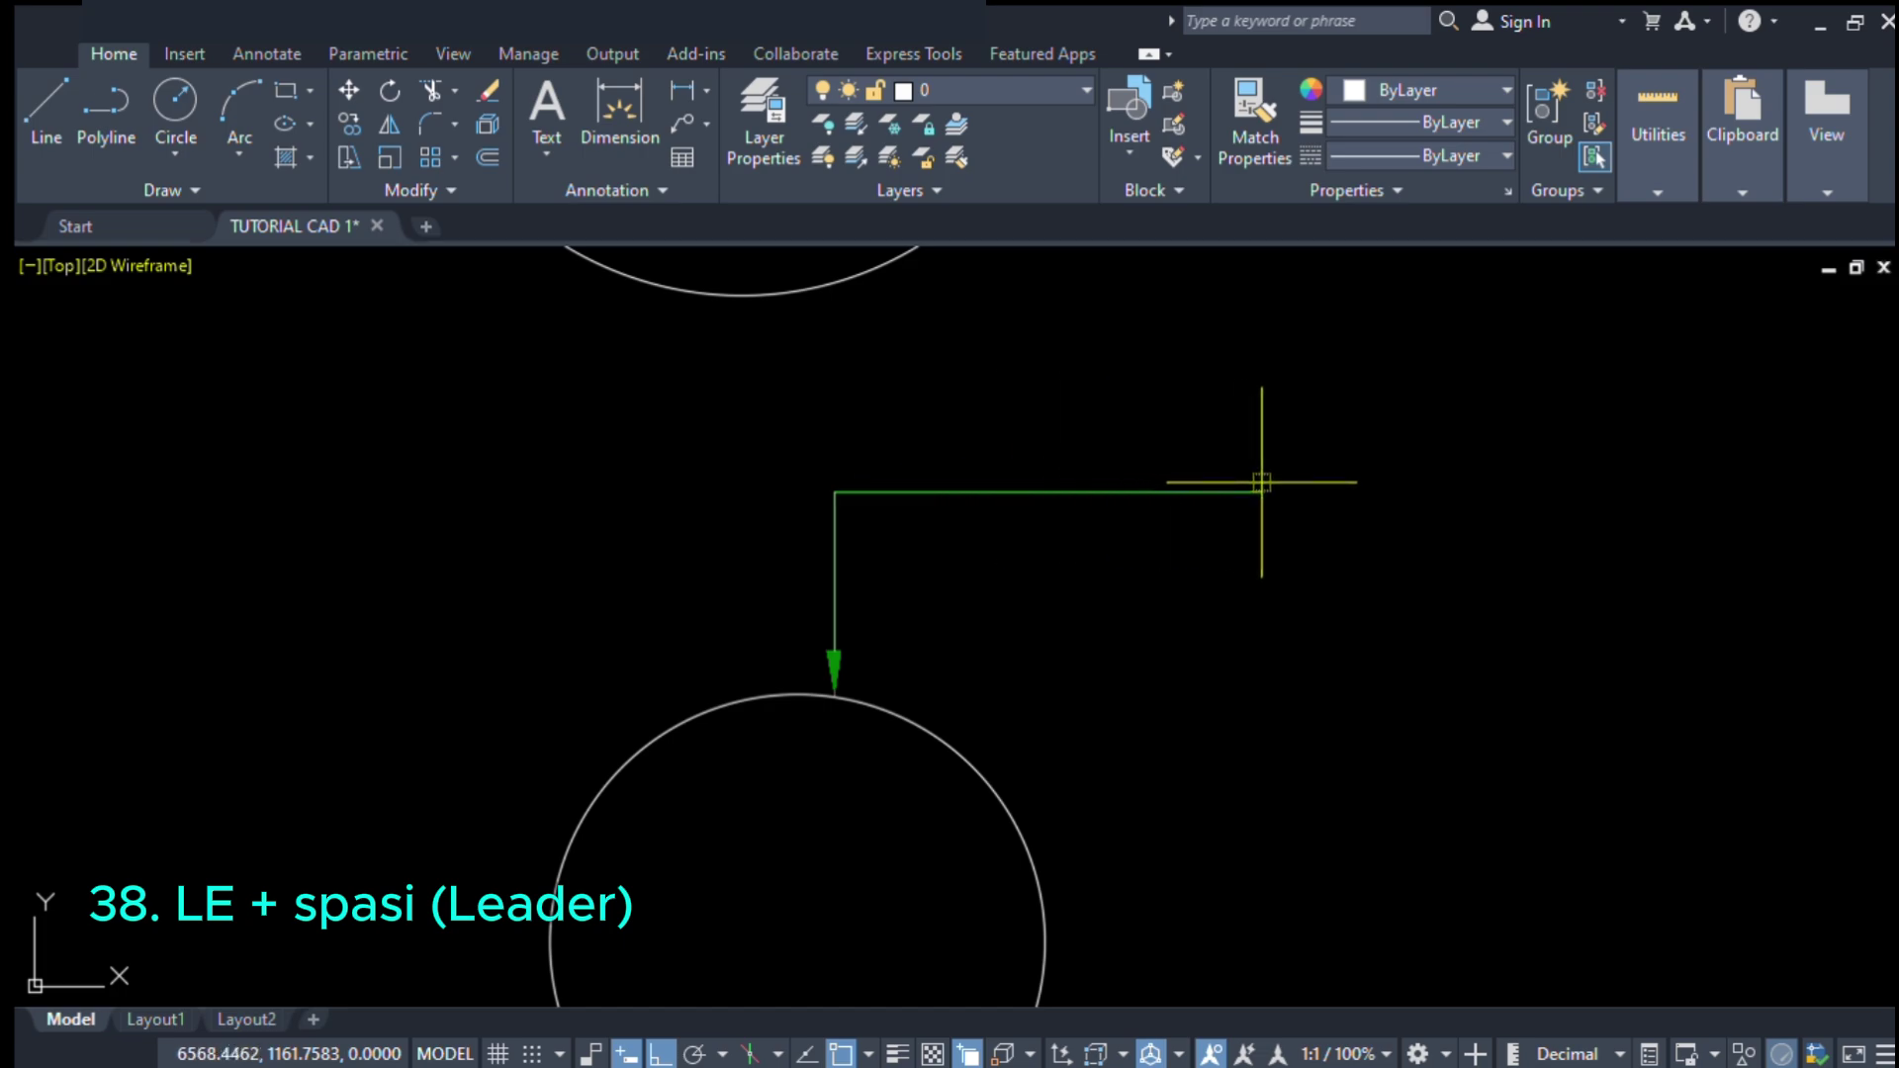
left_click(1327, 495)
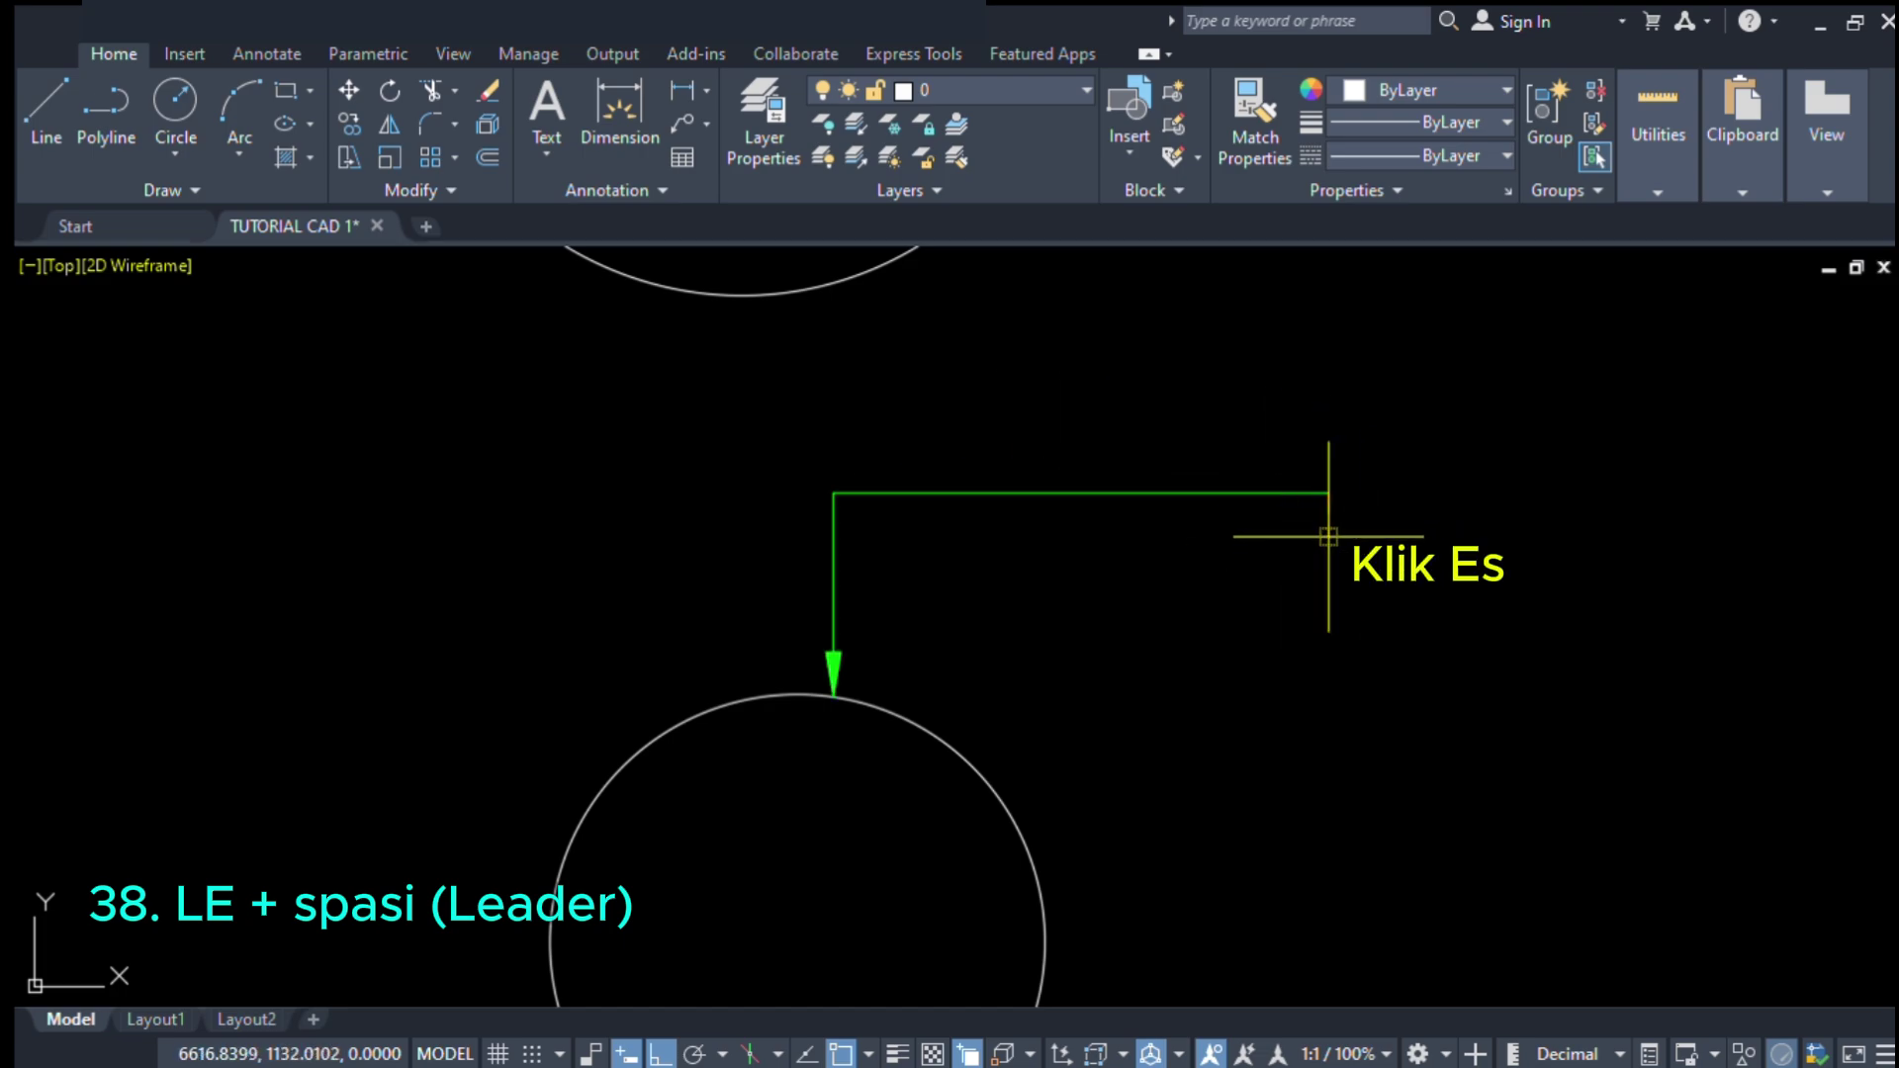
key("Escape")
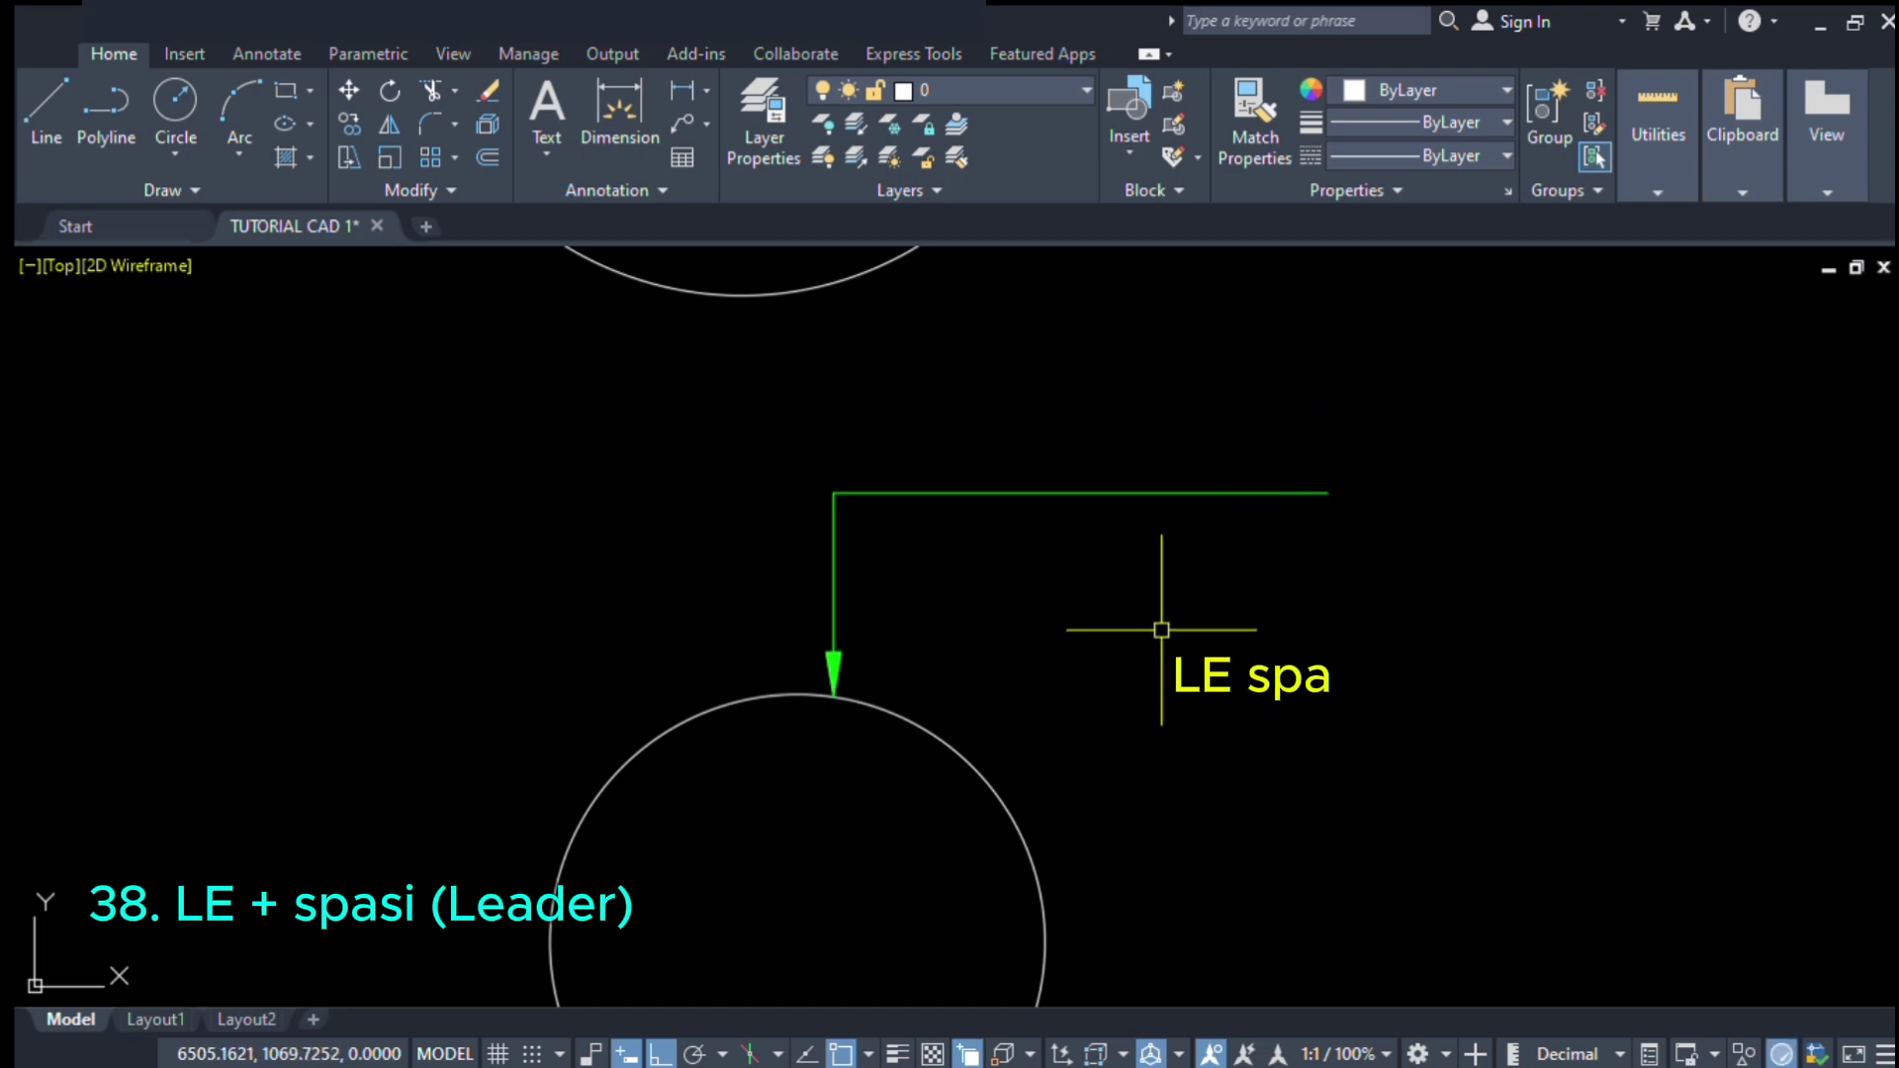
- Draw a second textless leader from the circle's upper-right edge, running up and then right just below the first leader
left_click(917, 724)
left_click(917, 541)
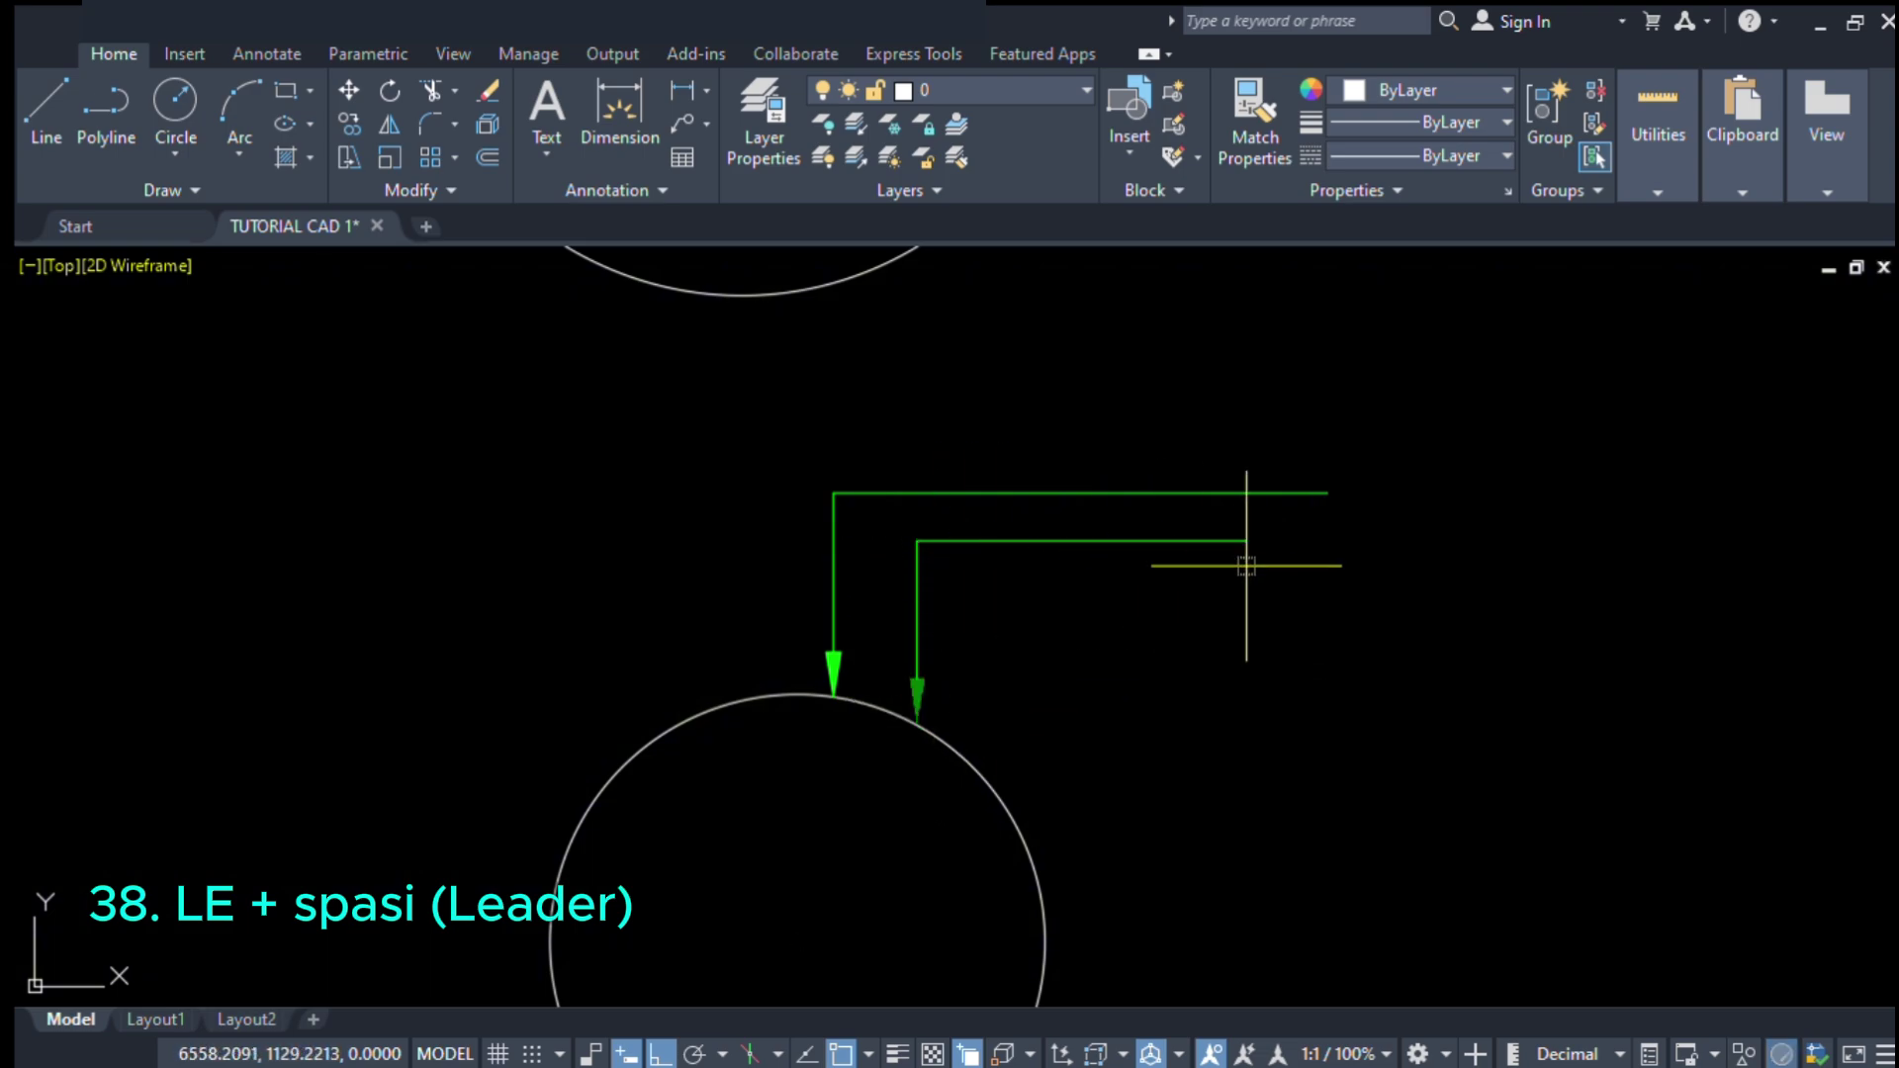
left_click(1327, 568)
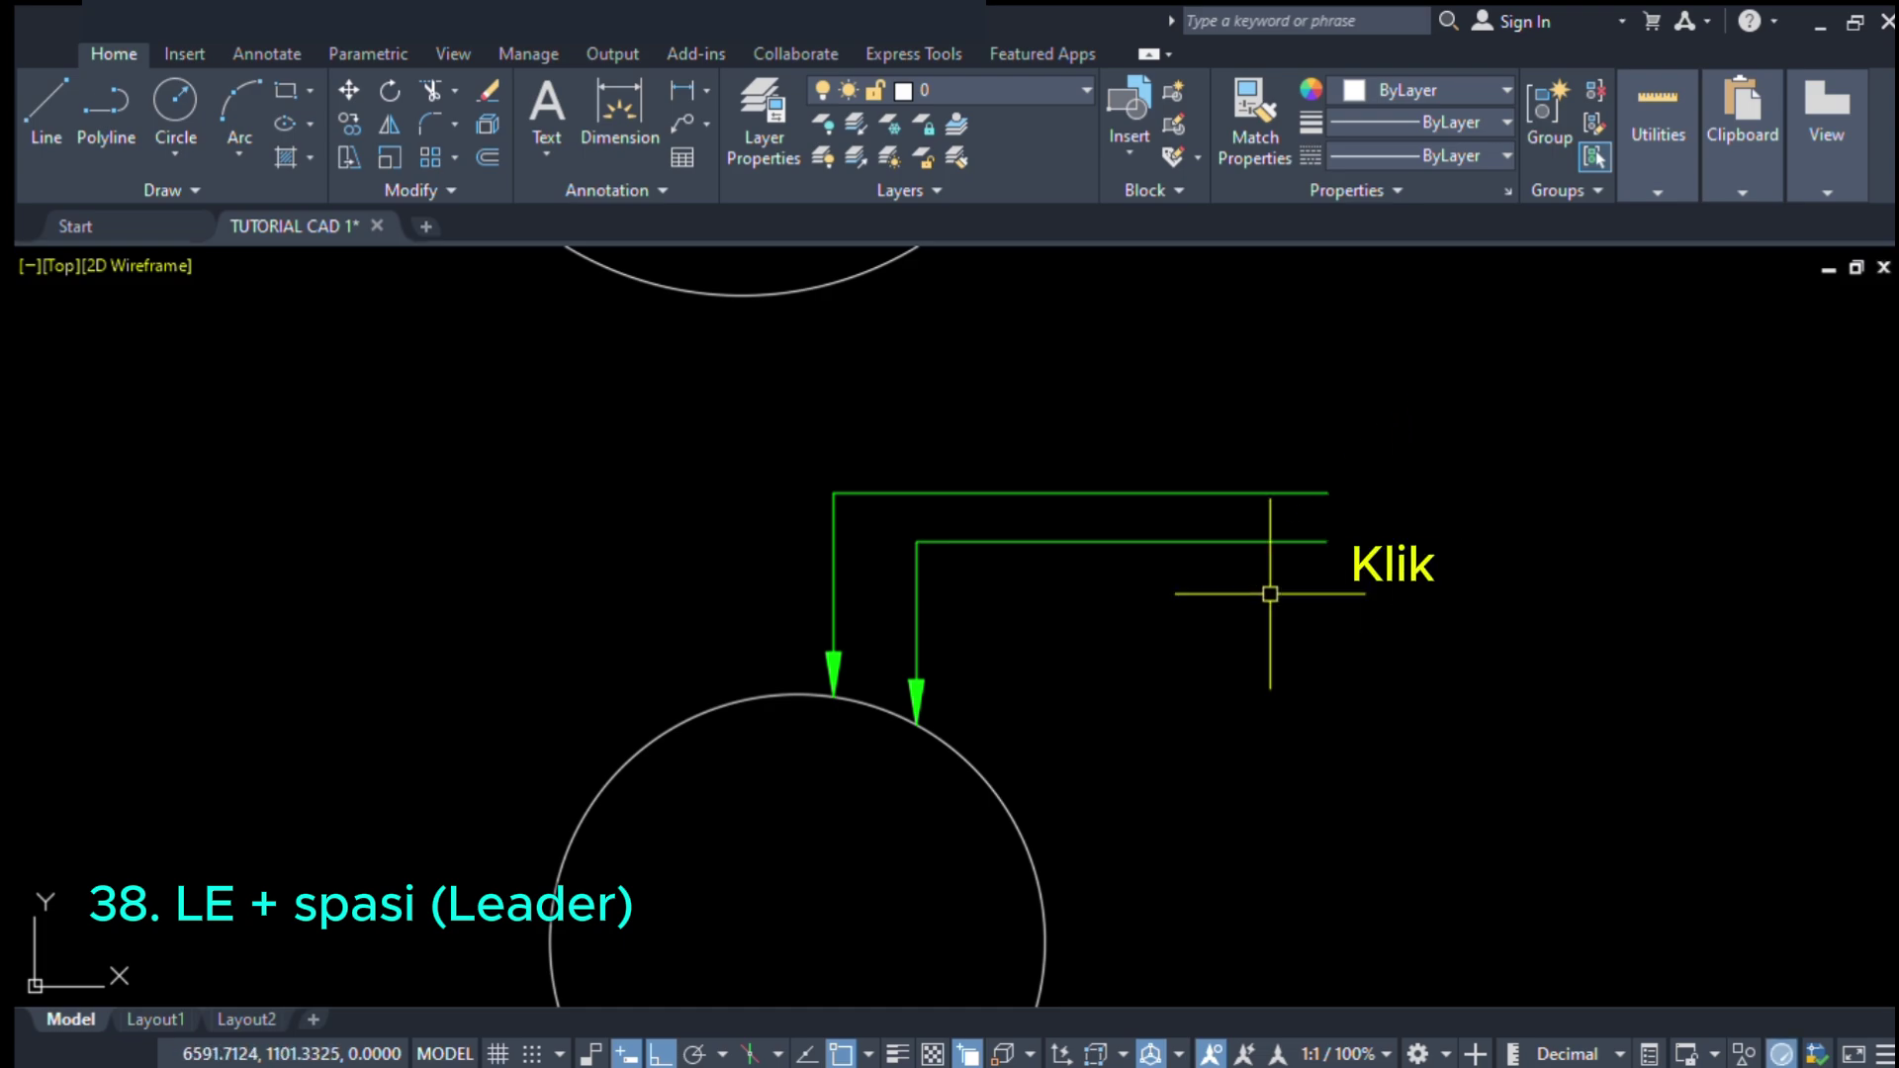
key("Escape")
- Draw a third textless leader from the circle's upper-right edge, running up and then right below the second leader
type("le")
key("space")
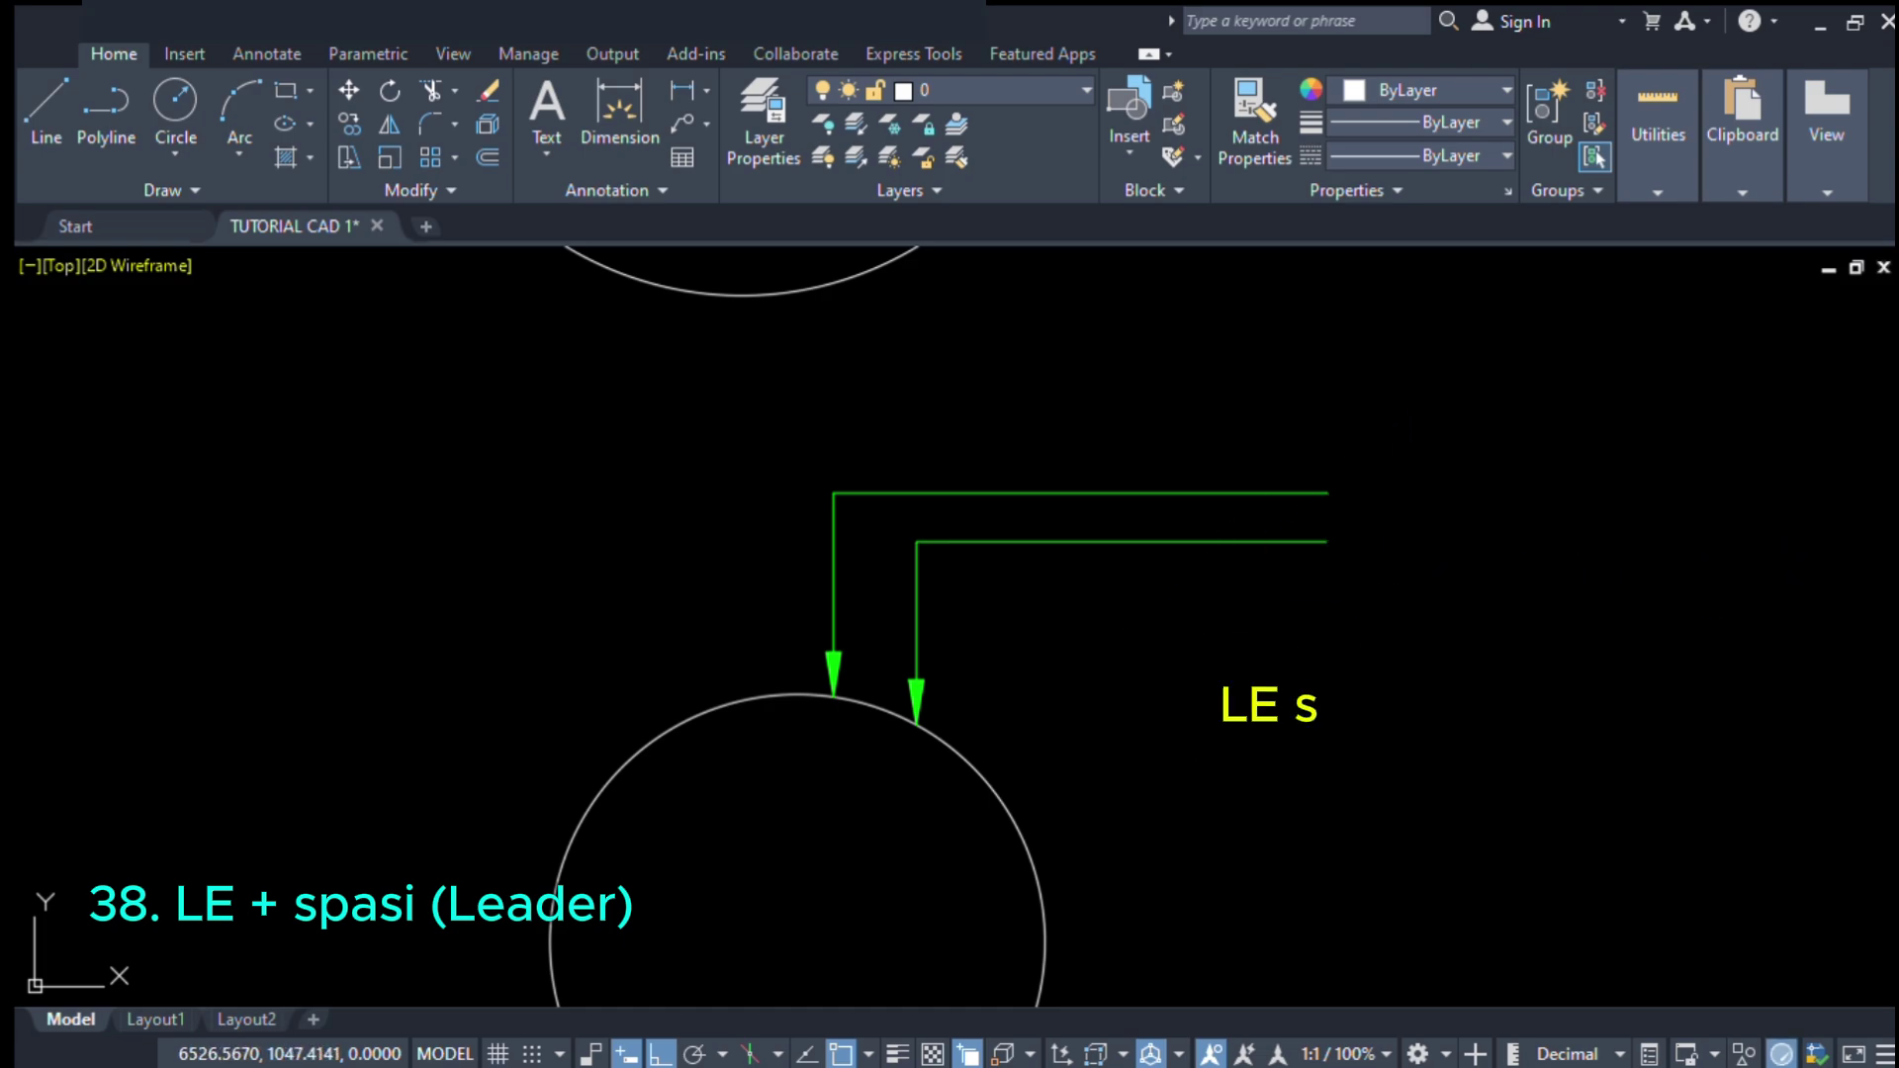
left_click(984, 765)
left_click(994, 594)
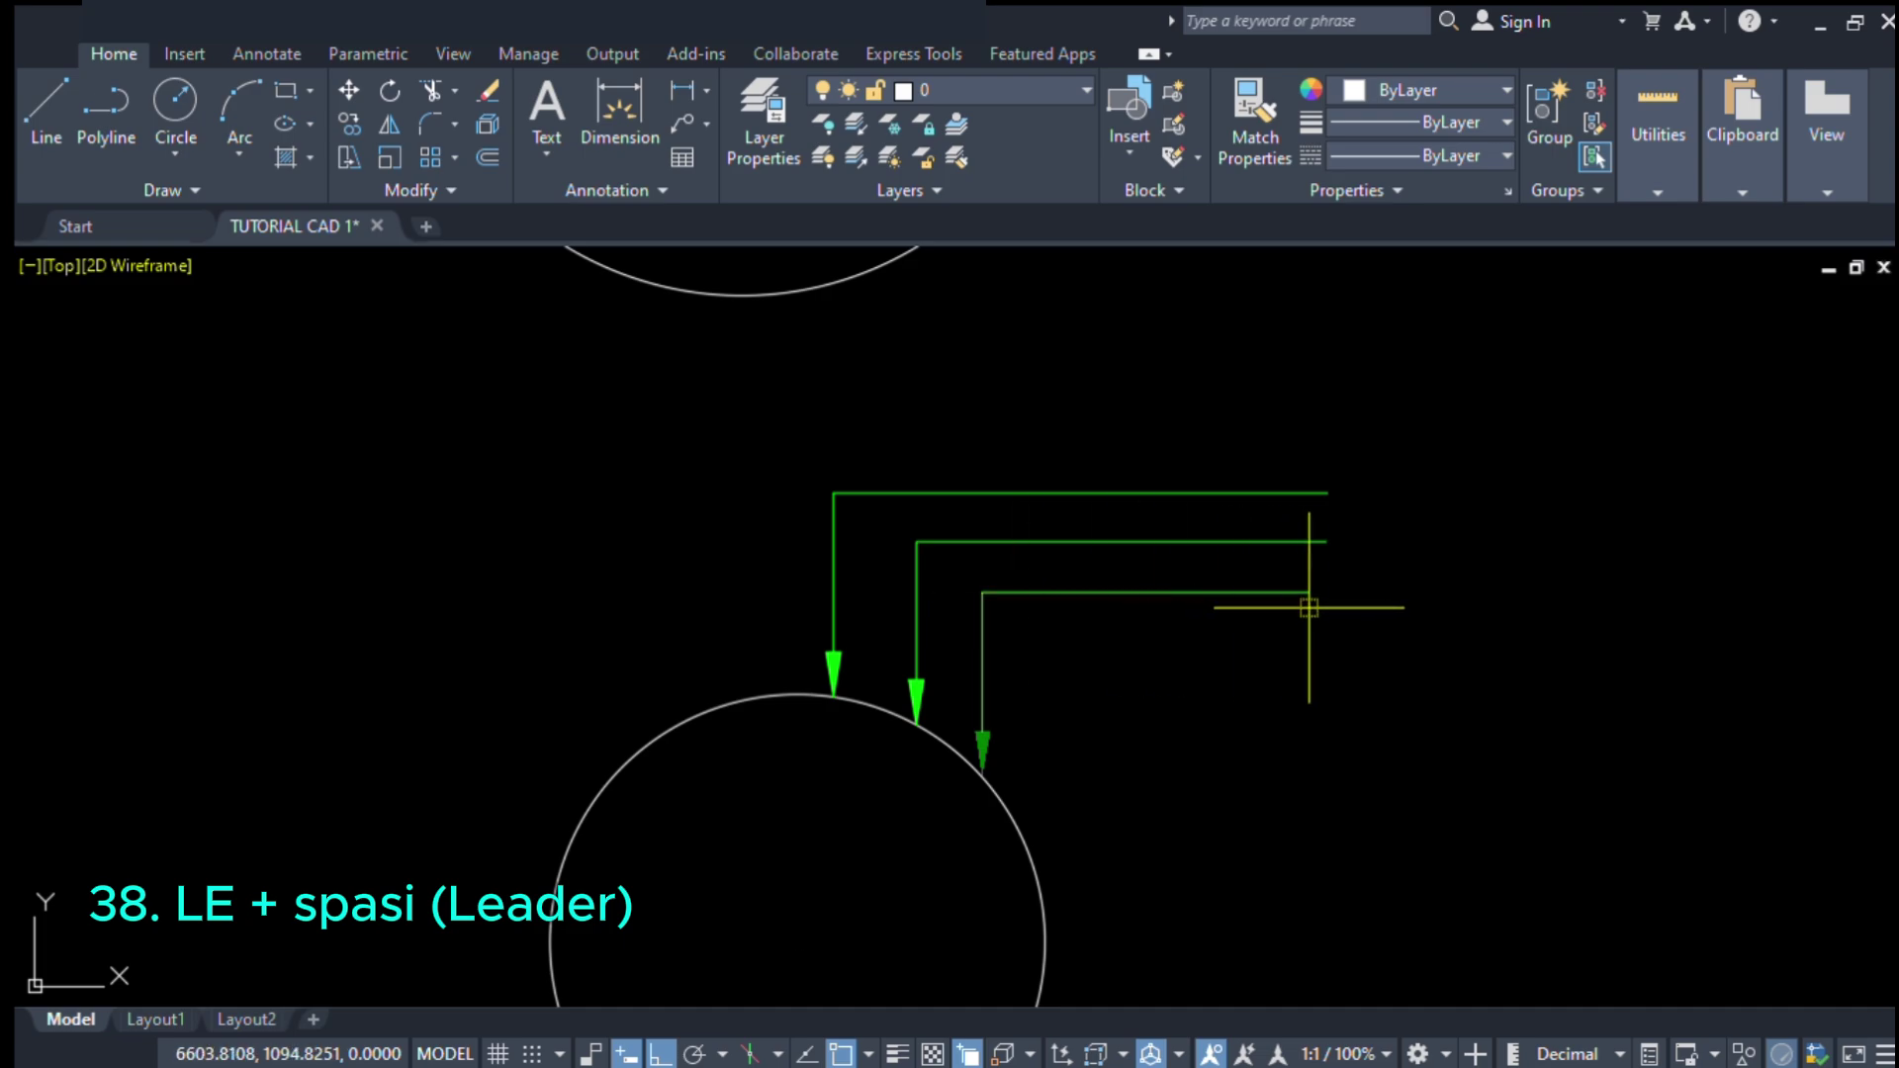
left_click(1337, 593)
key("Escape")
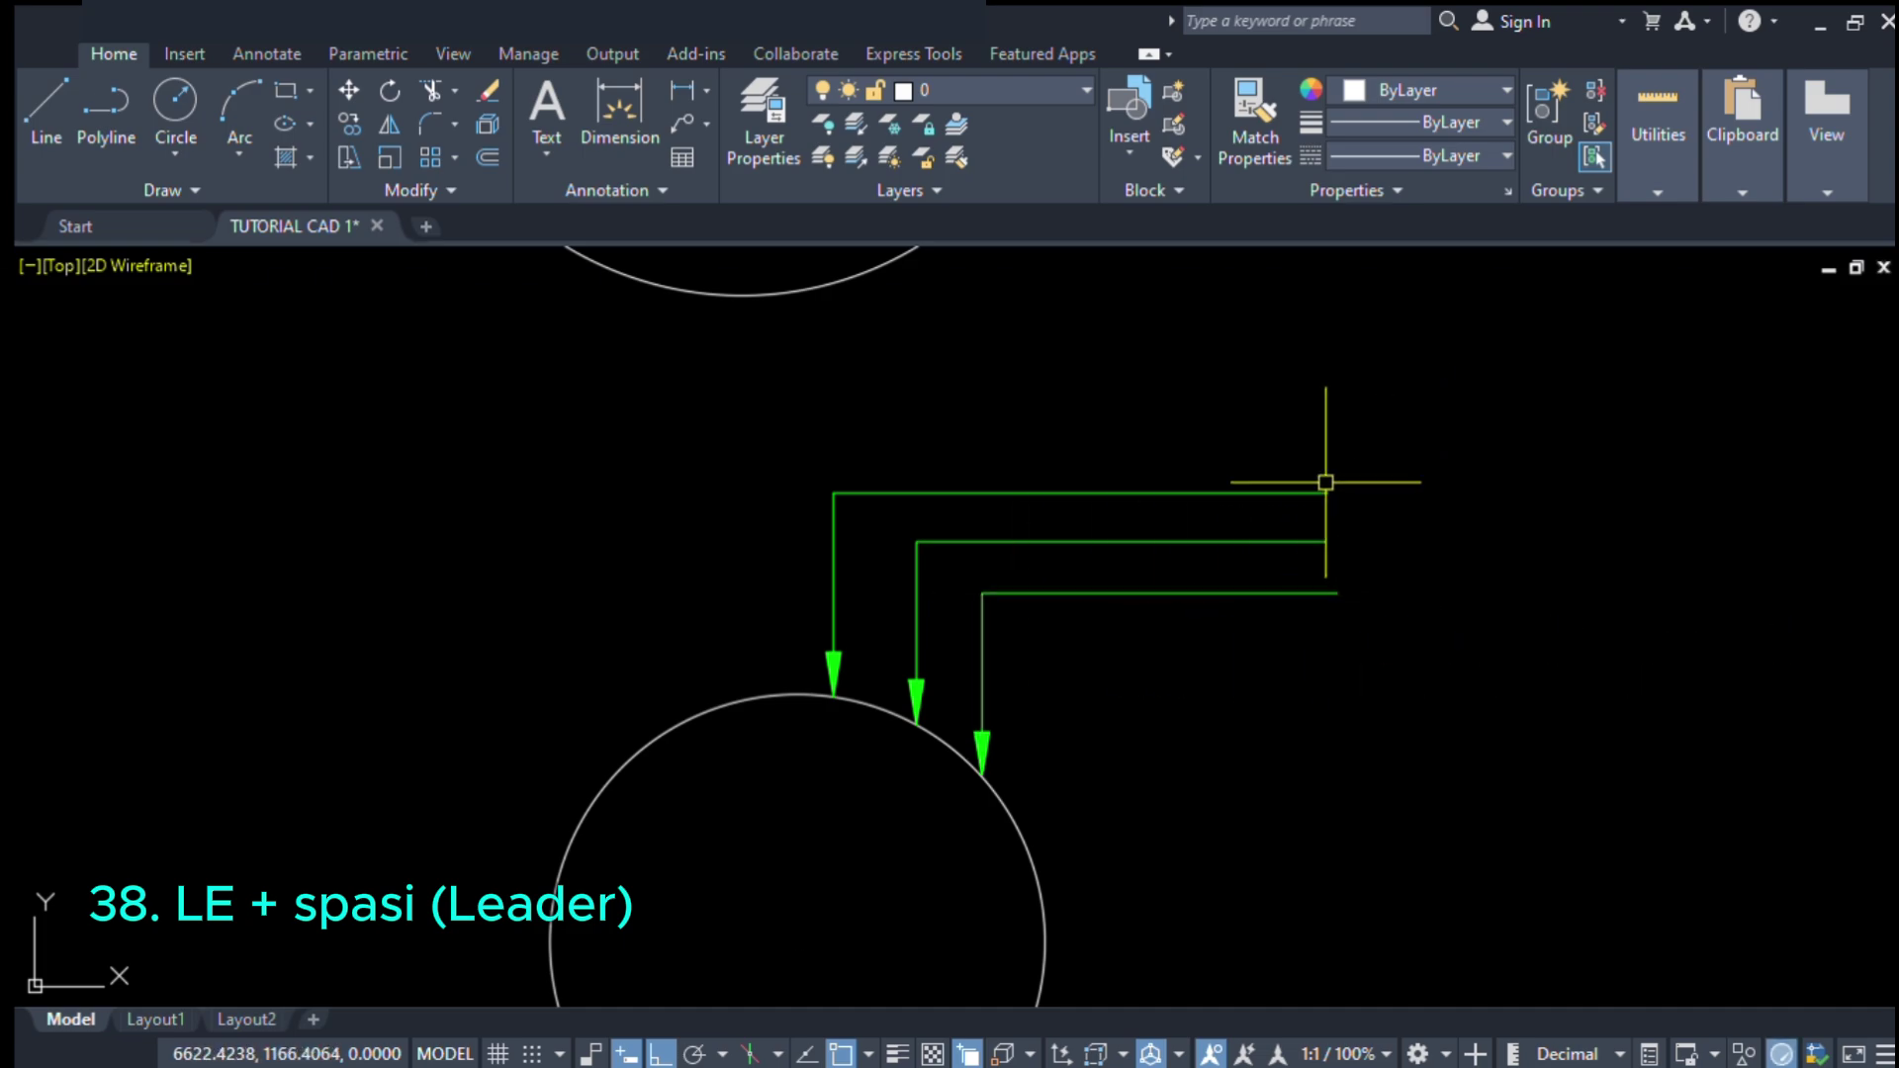
- Draw a textless leader from the circle's upper edge, just left of the existing arrows, running straight up and then left
scroll(1326, 479, "down", 3)
scroll(1092, 534, "up", 3)
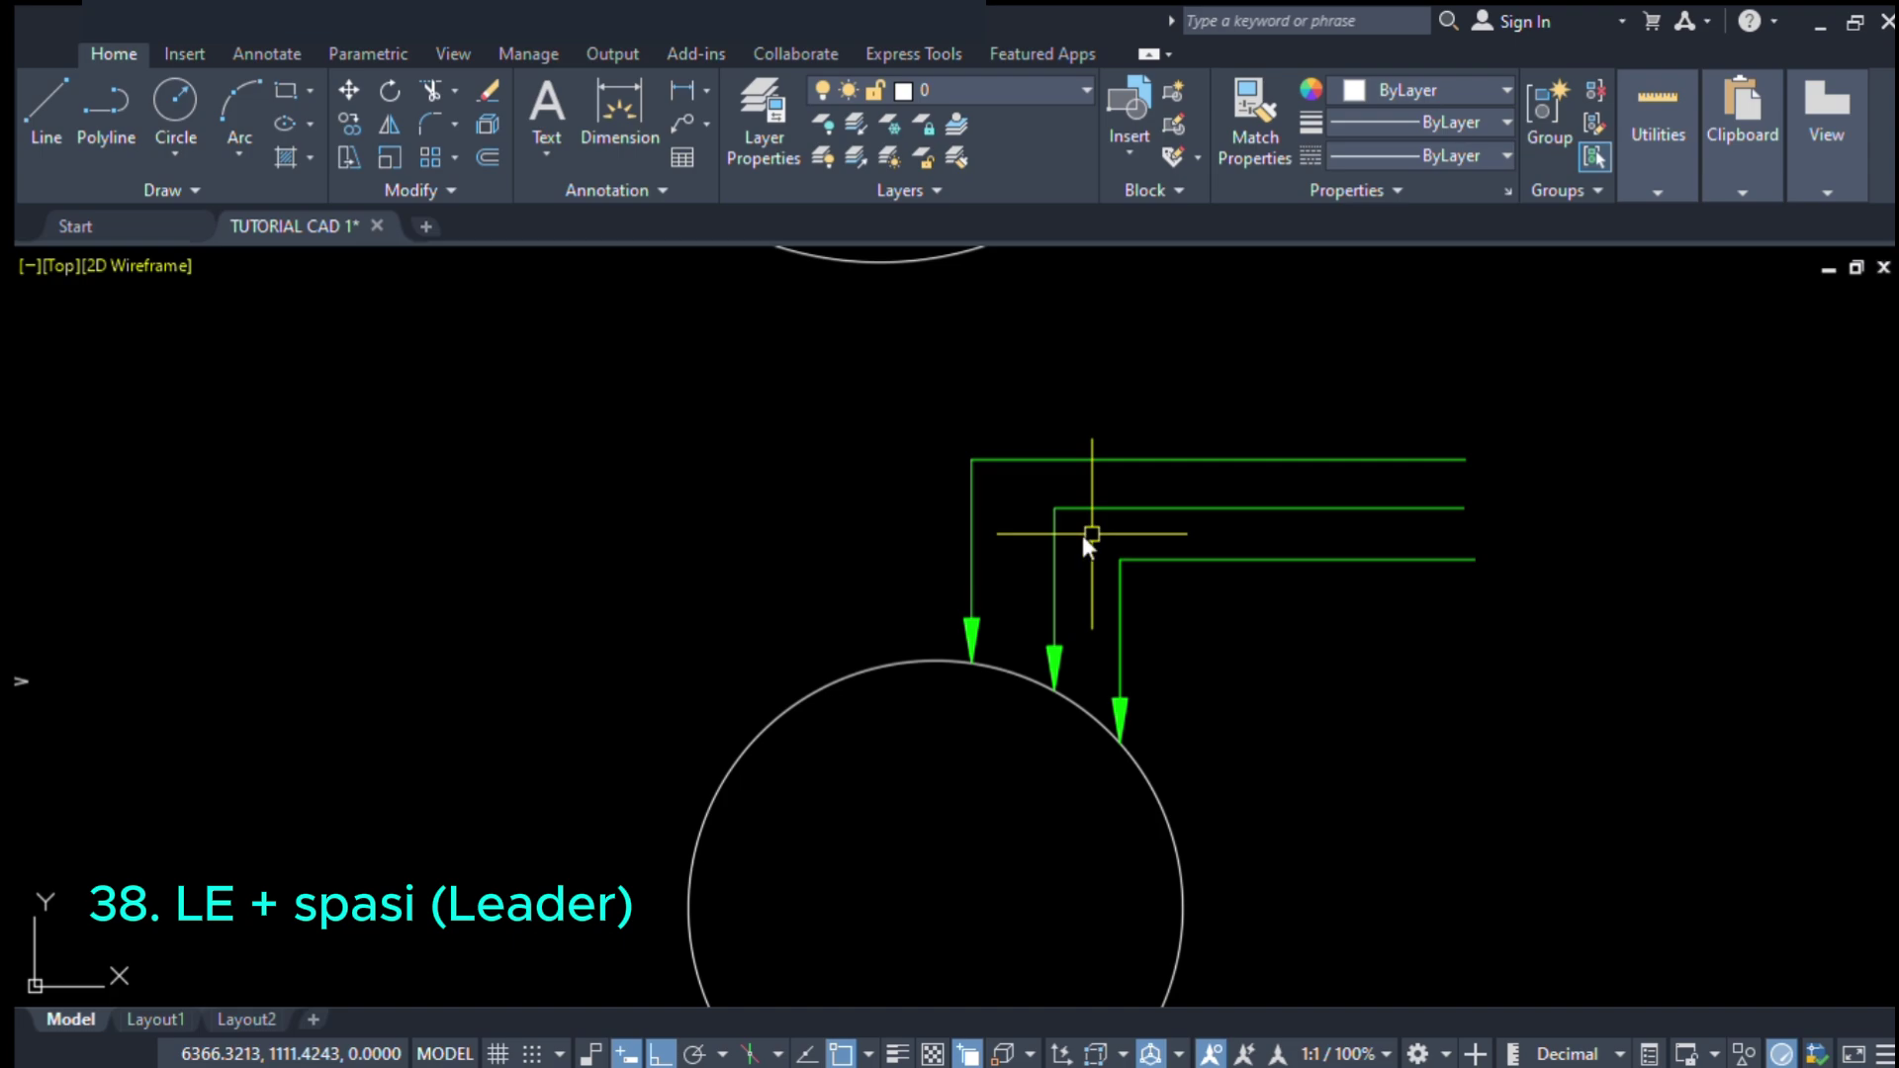
type("le")
key("space")
left_click(914, 660)
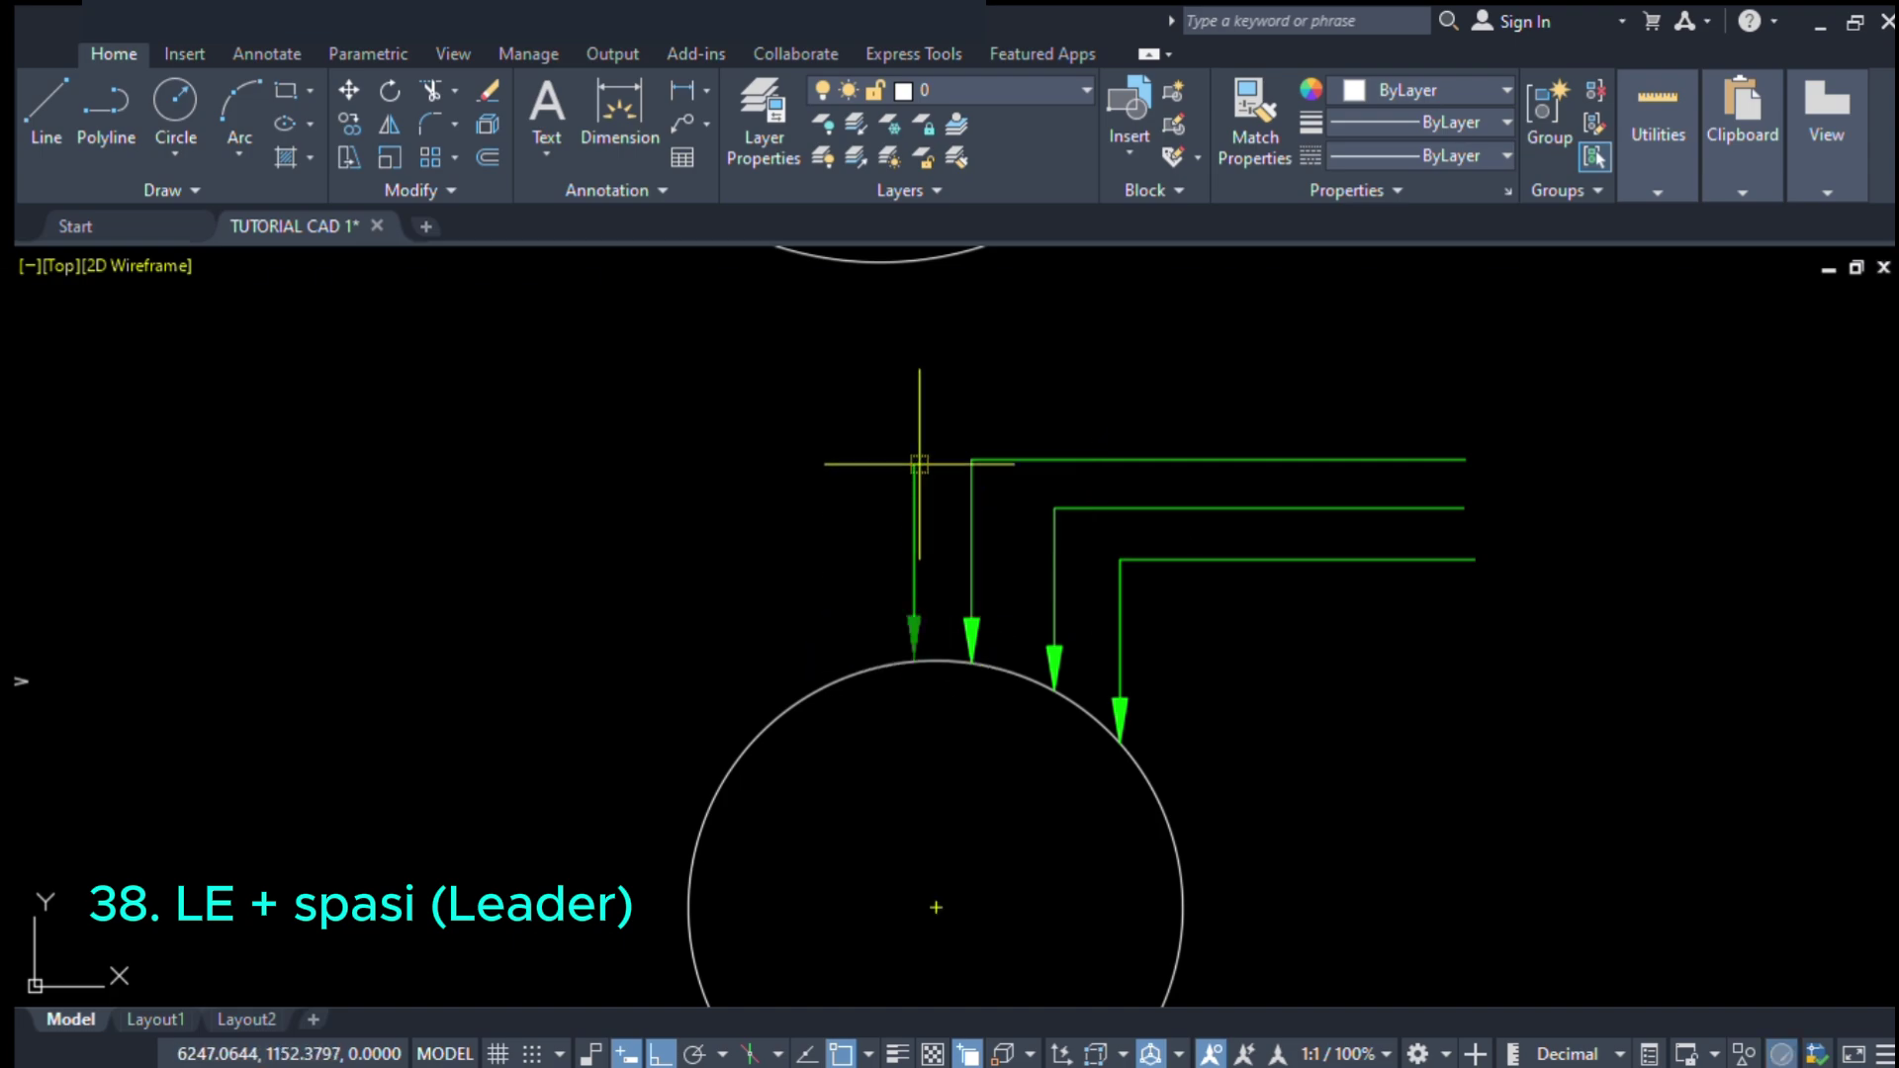
left_click(913, 414)
left_click(562, 413)
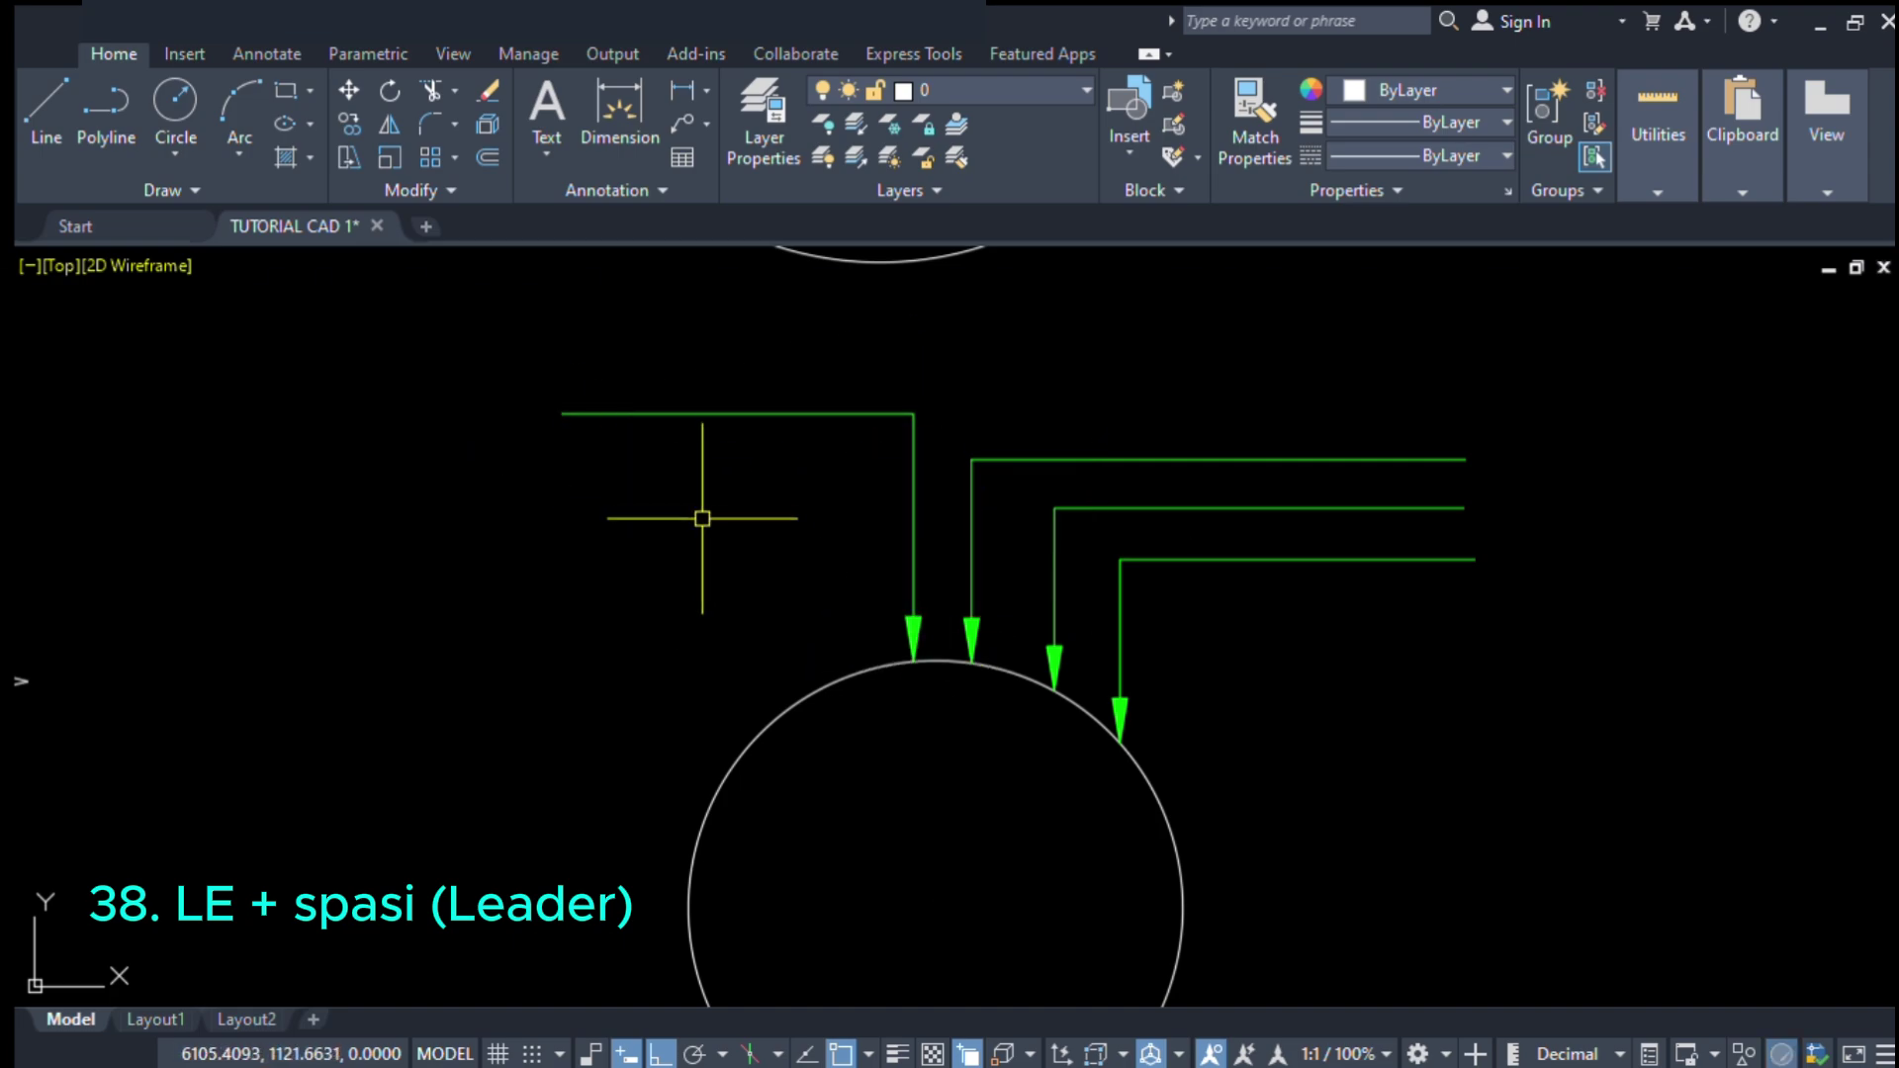
- Draw a straight horizontal leader pointing at the circle's upper-right edge, below the three bent leaders
scroll(717, 514, "down", 2)
scroll(1129, 663, "up", 2)
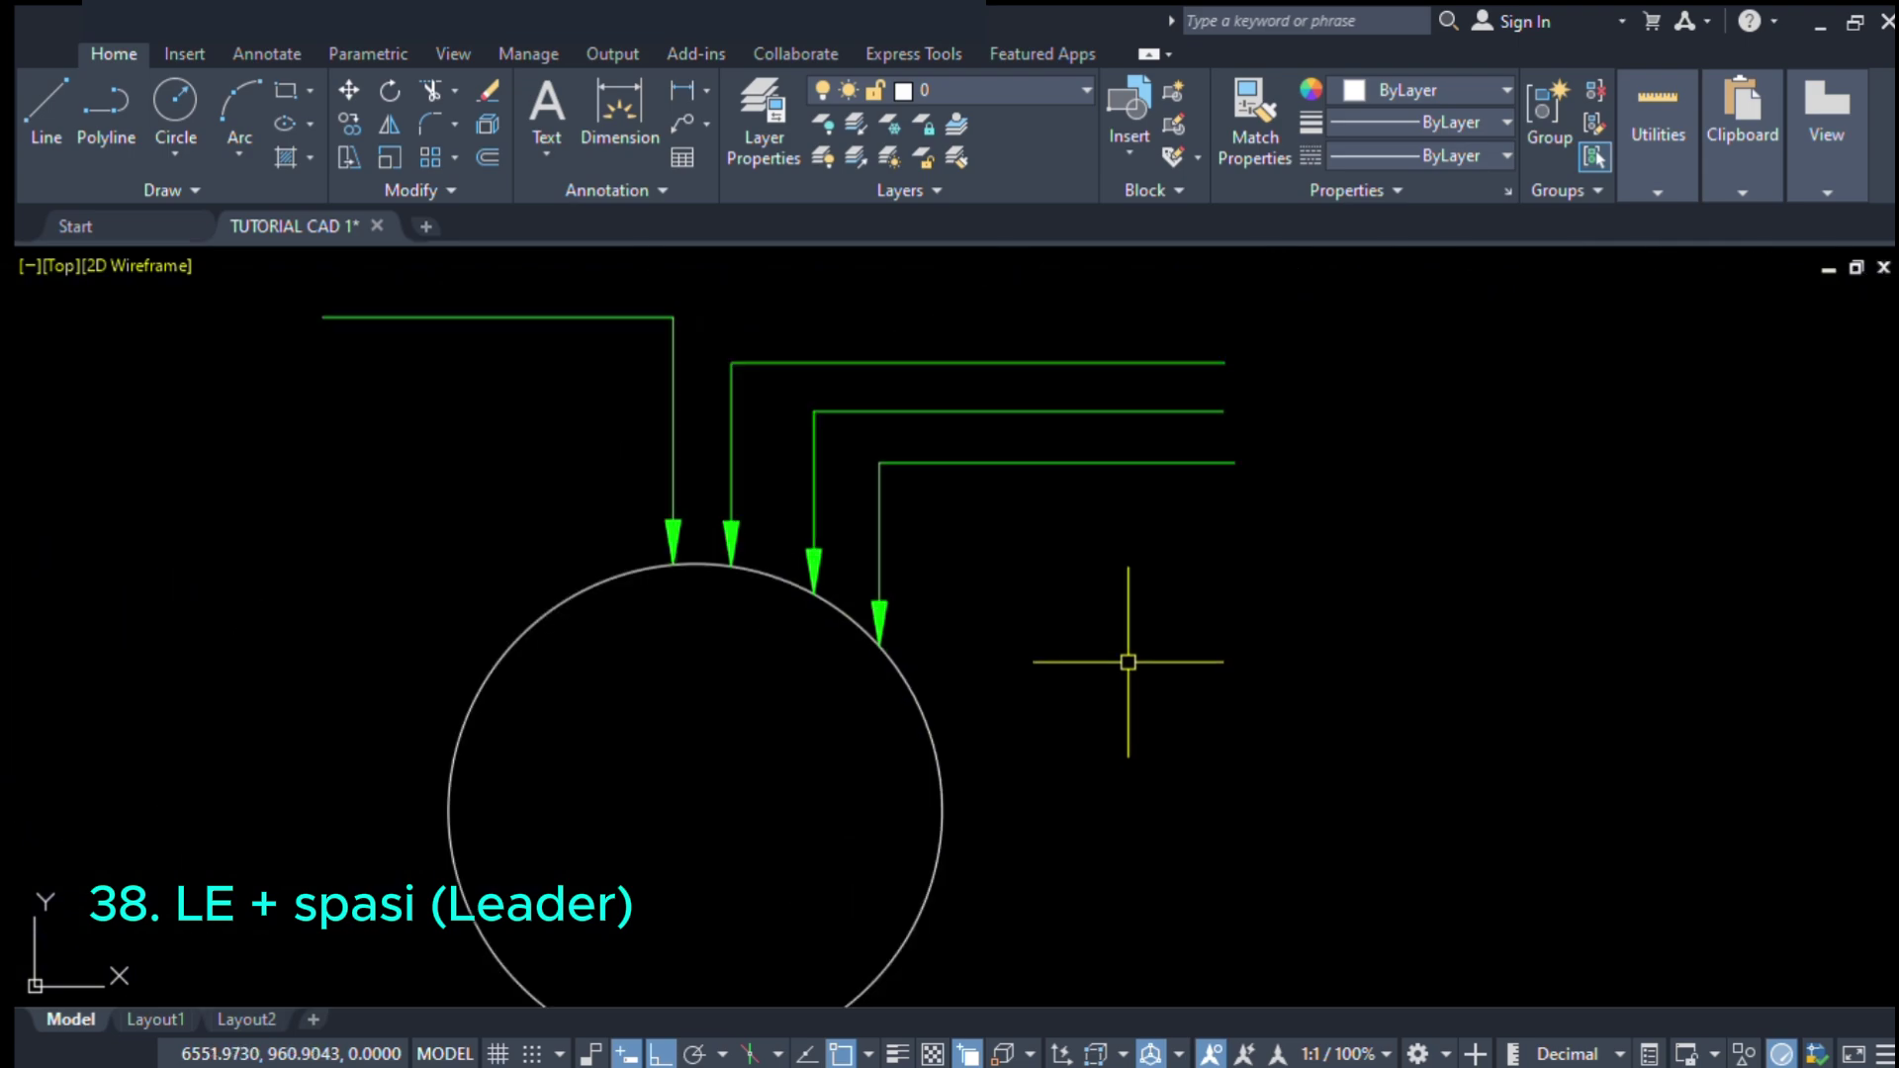
key("space")
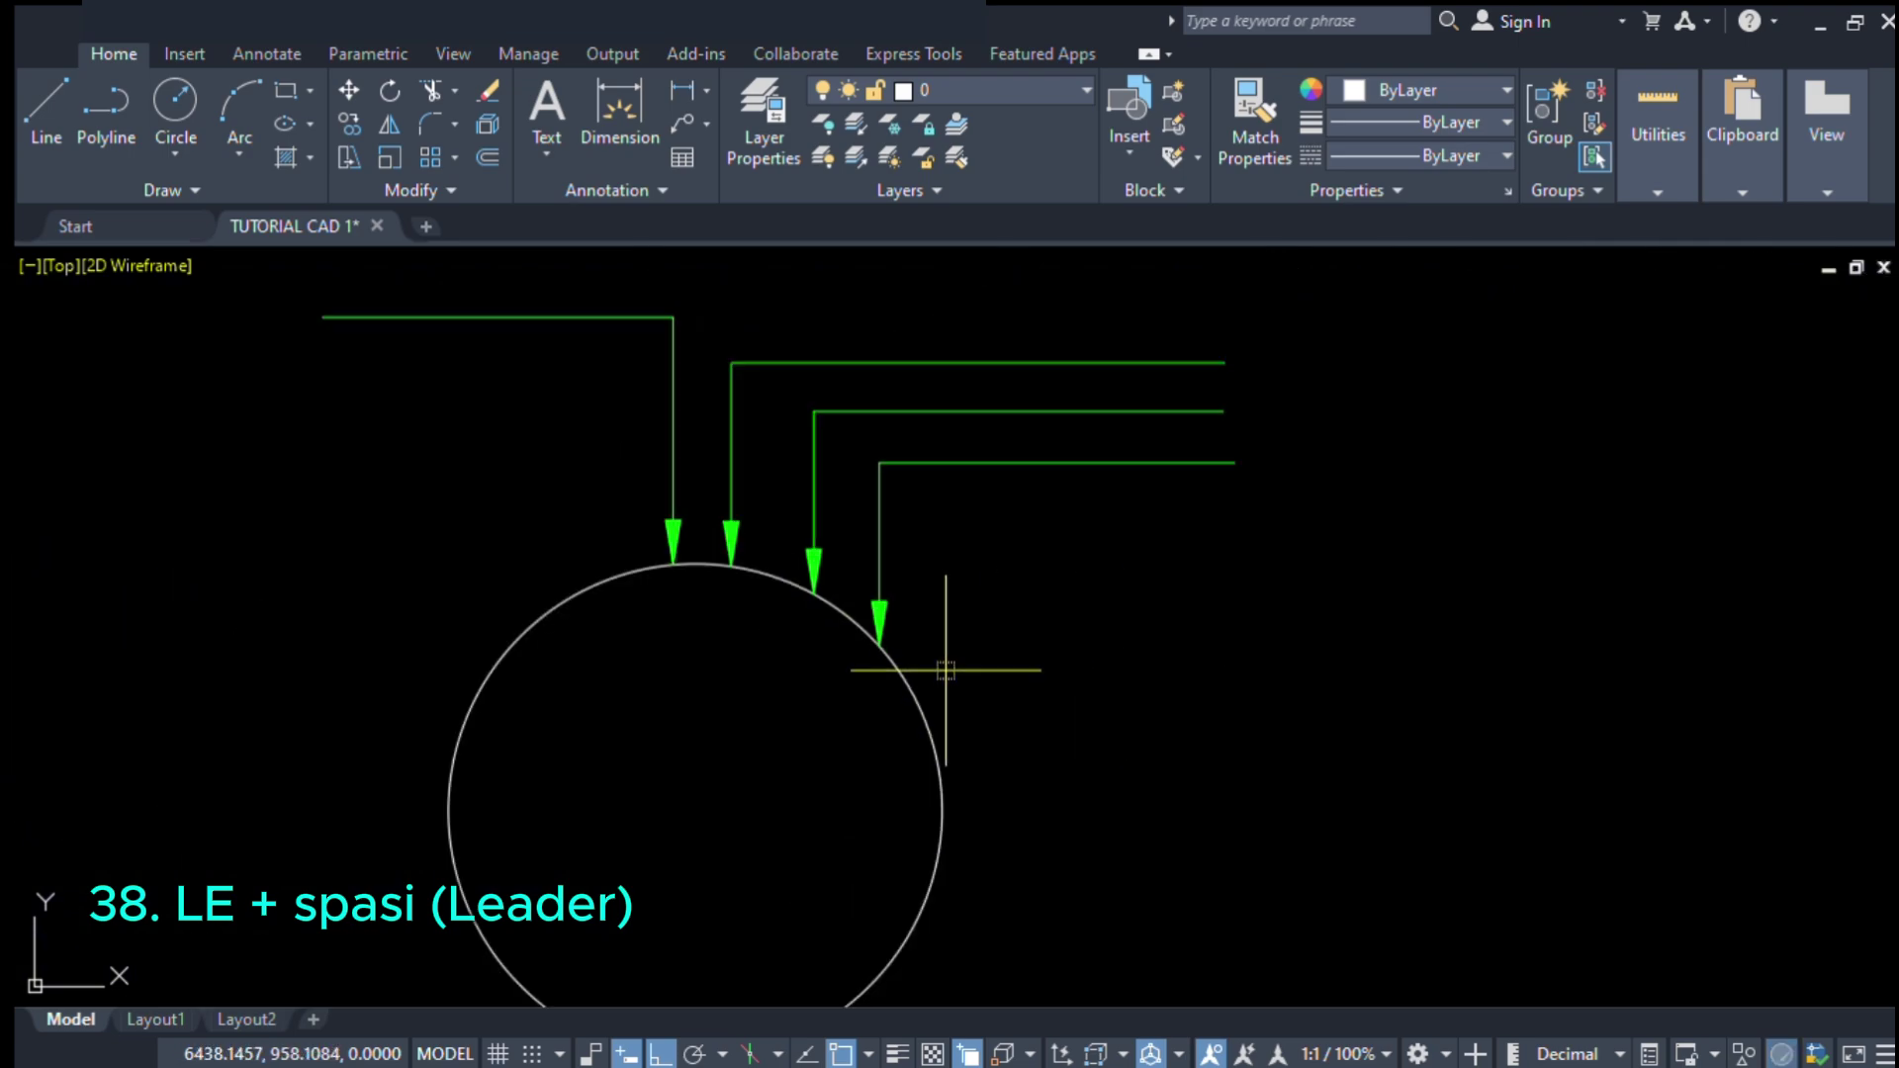
left_click(906, 680)
left_click(1300, 673)
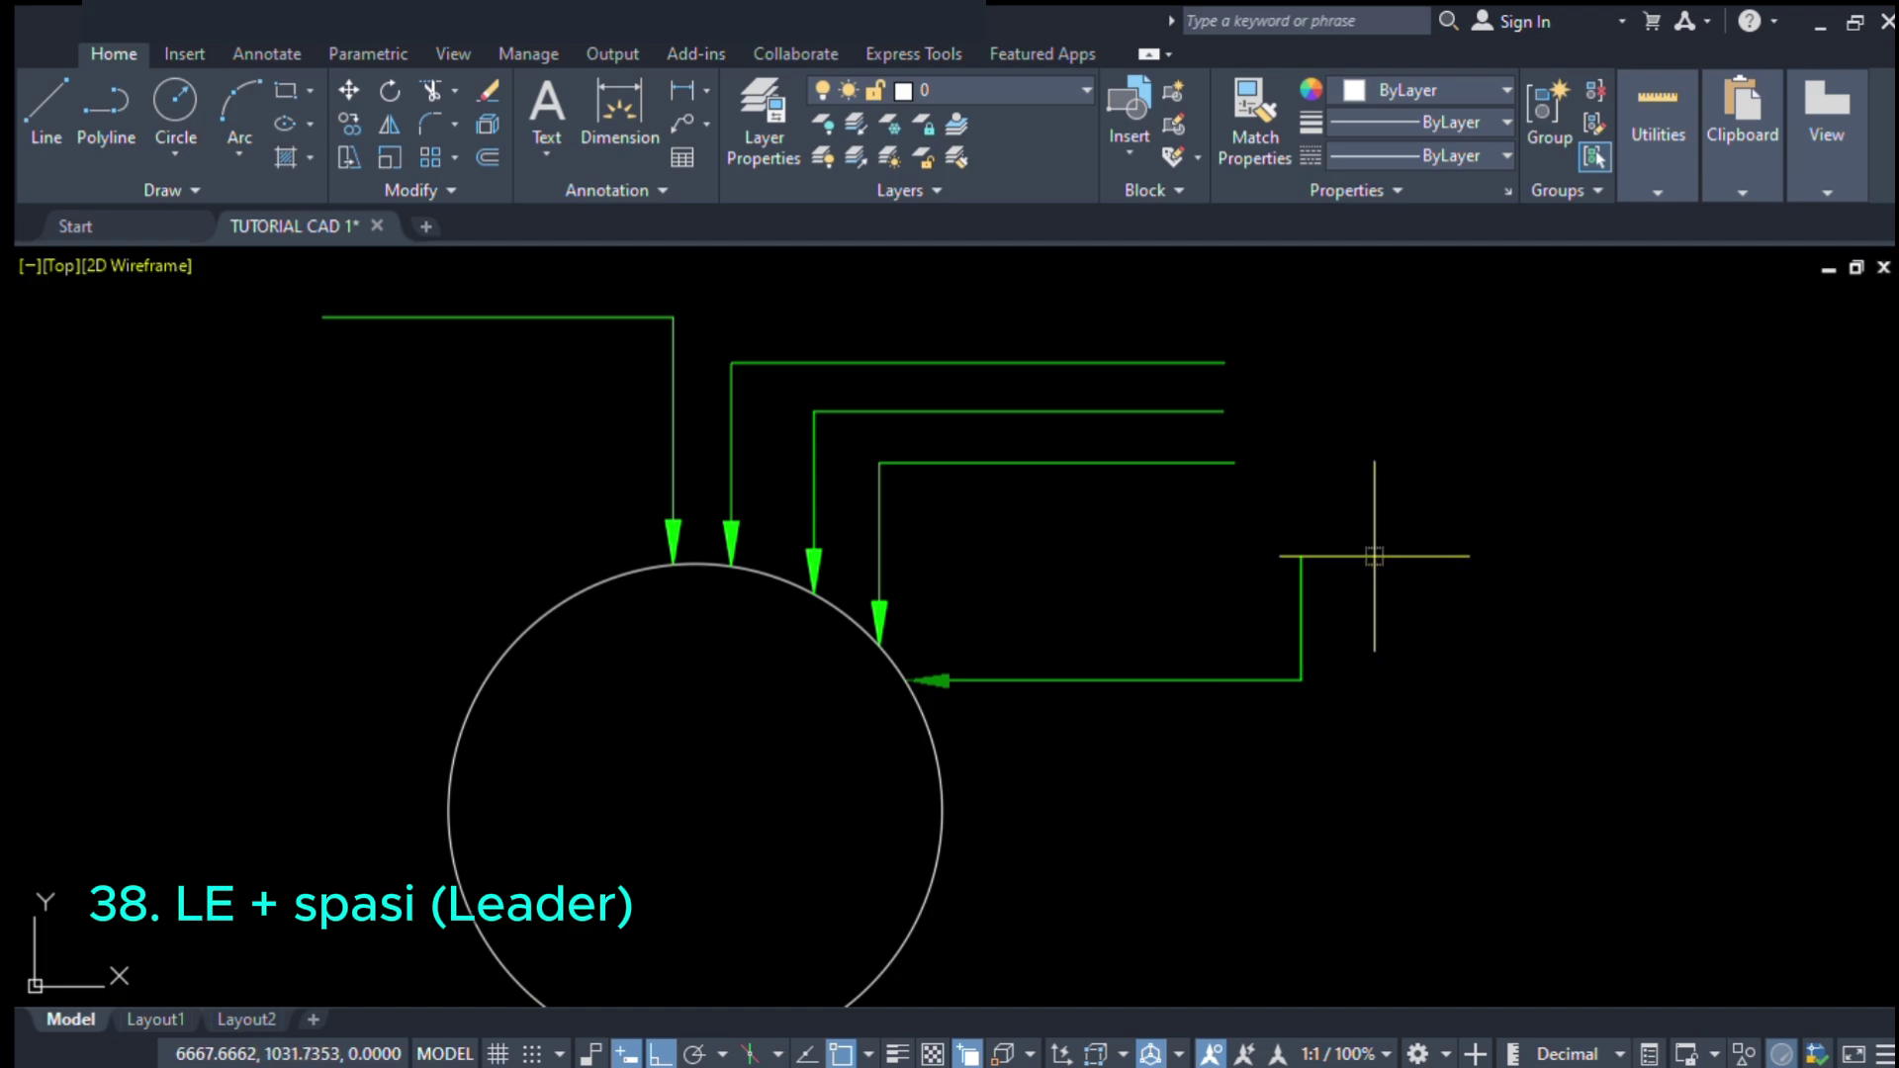
key("space")
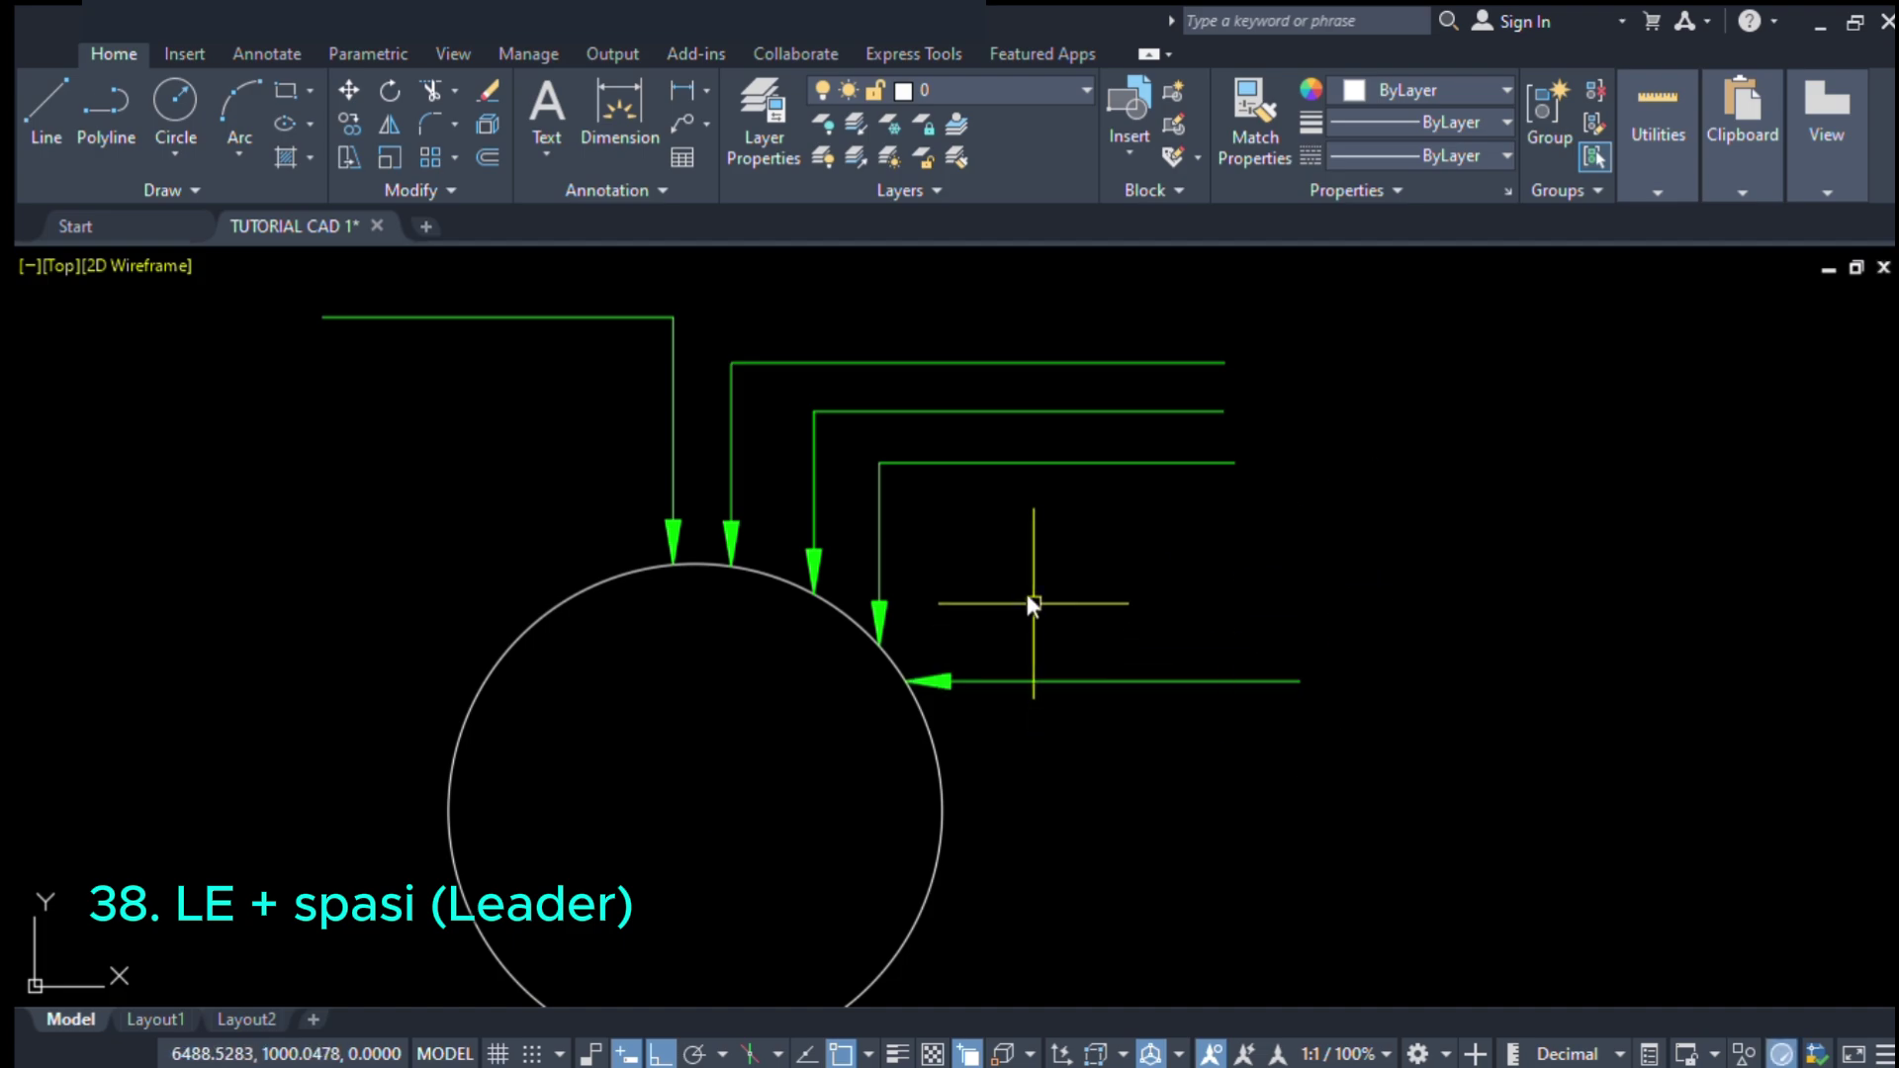
- Draw a second straight horizontal leader on the circle's right edge, below the first horizontal one
scroll(1064, 534, "down", 3)
scroll(1025, 643, "up", 3)
key("space")
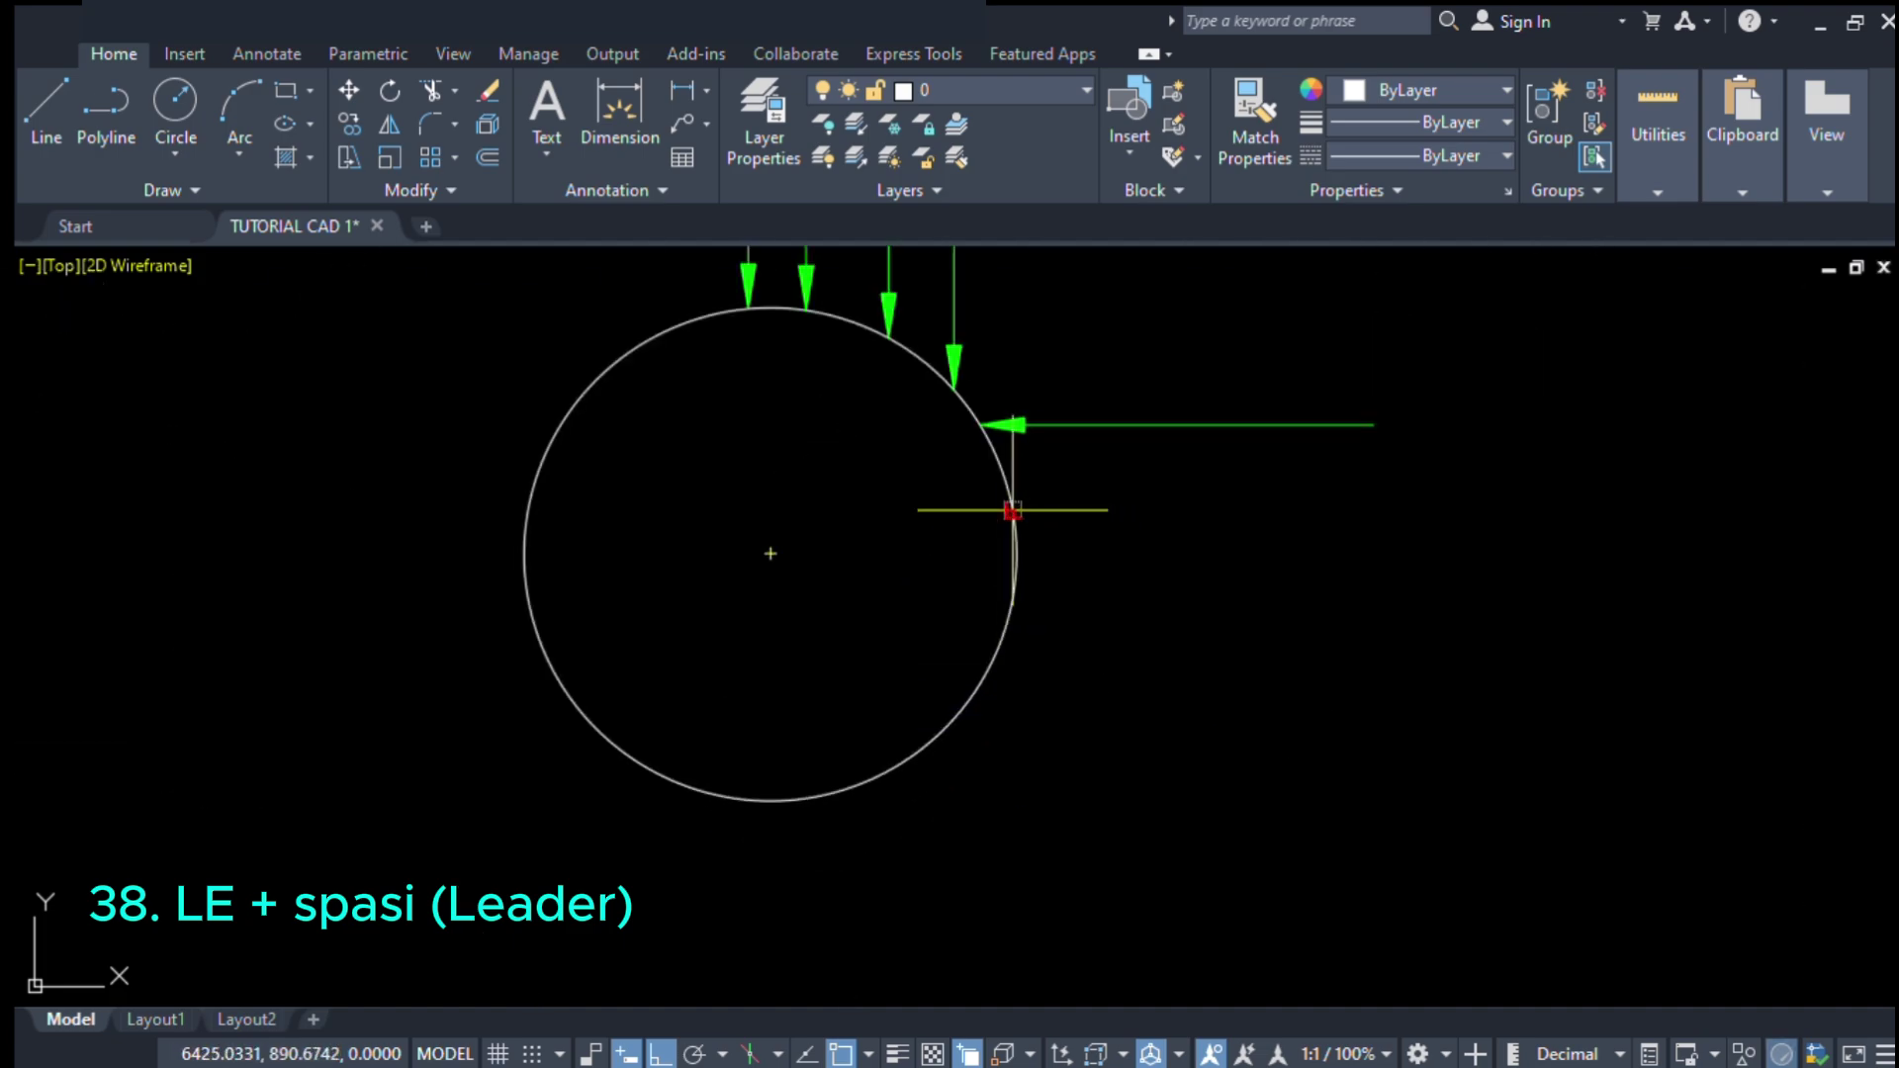
left_click(1012, 511)
left_click(1405, 542)
key("space")
scroll(1178, 703, "down", 3)
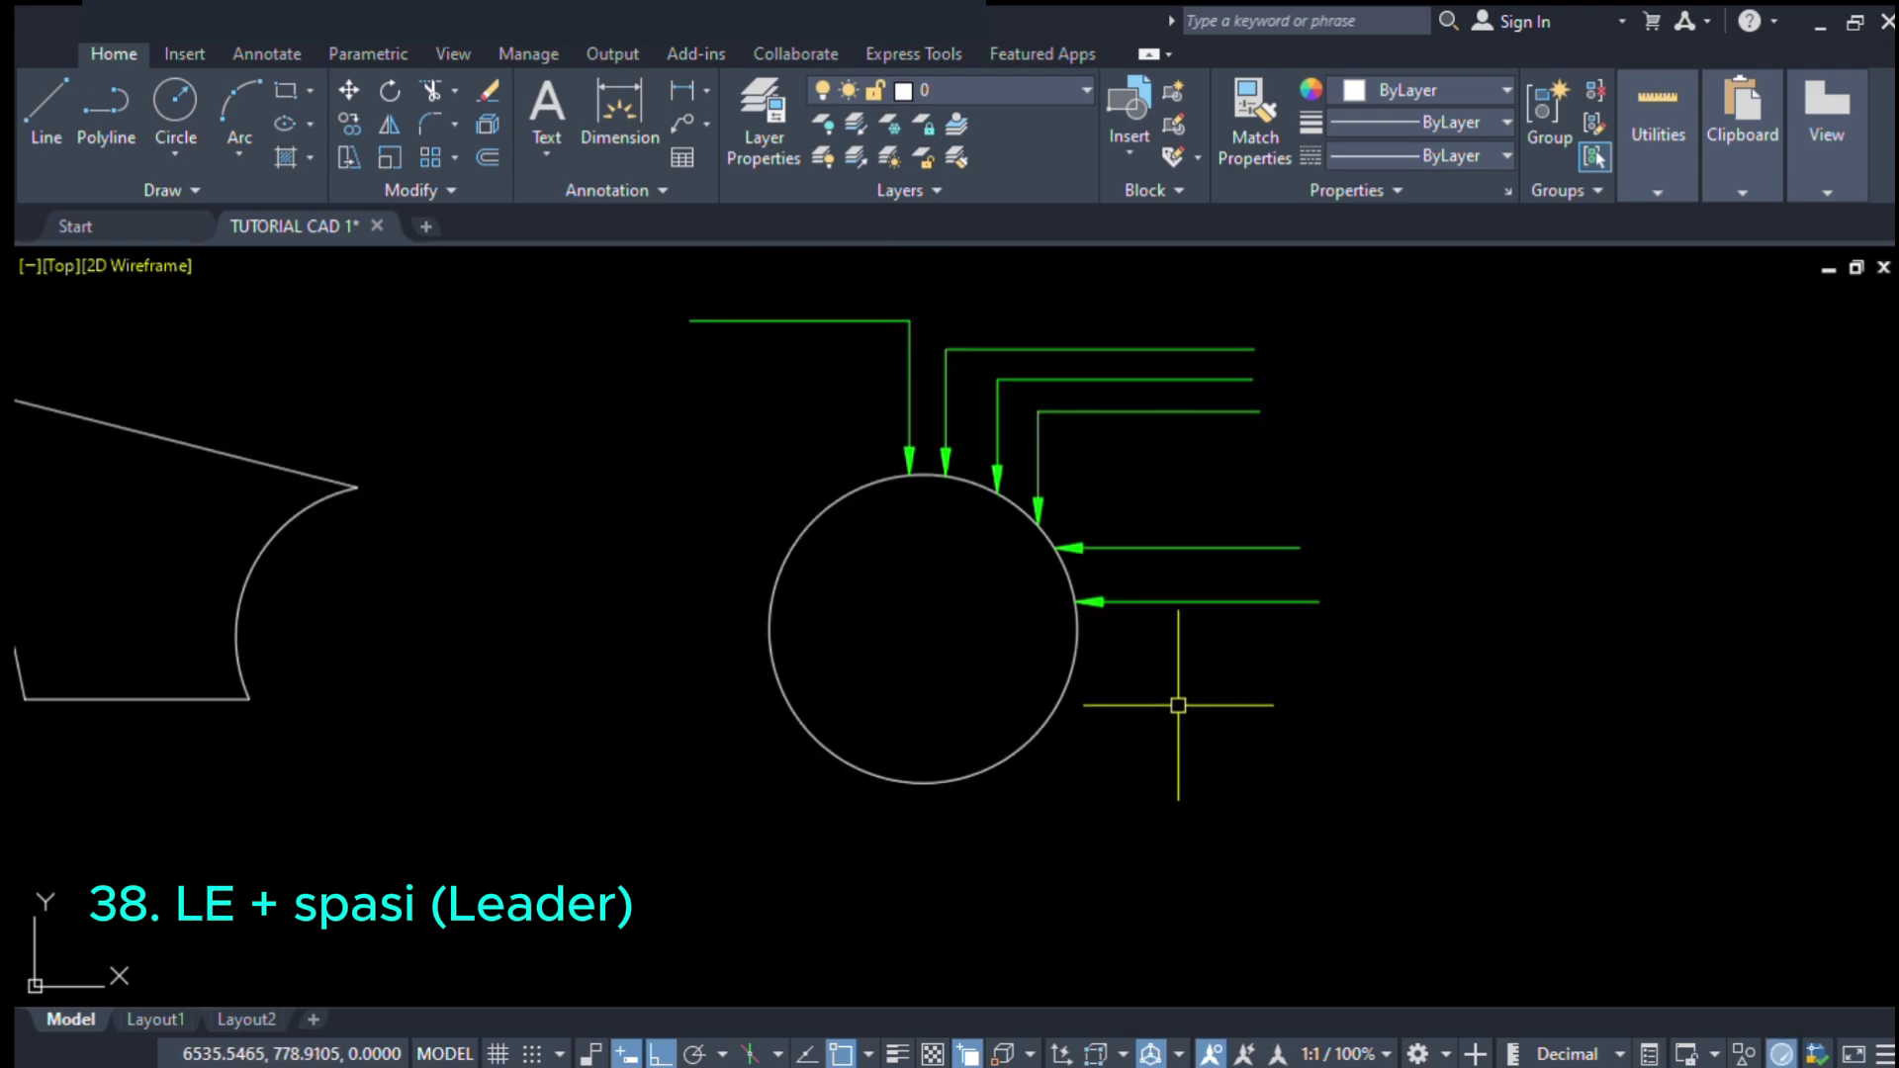
- Open the properties of the leader that bends left above the circle and widen the Properties palette
scroll(1137, 788, "up", 3)
middle_click_drag(1038, 748, 1044, 832)
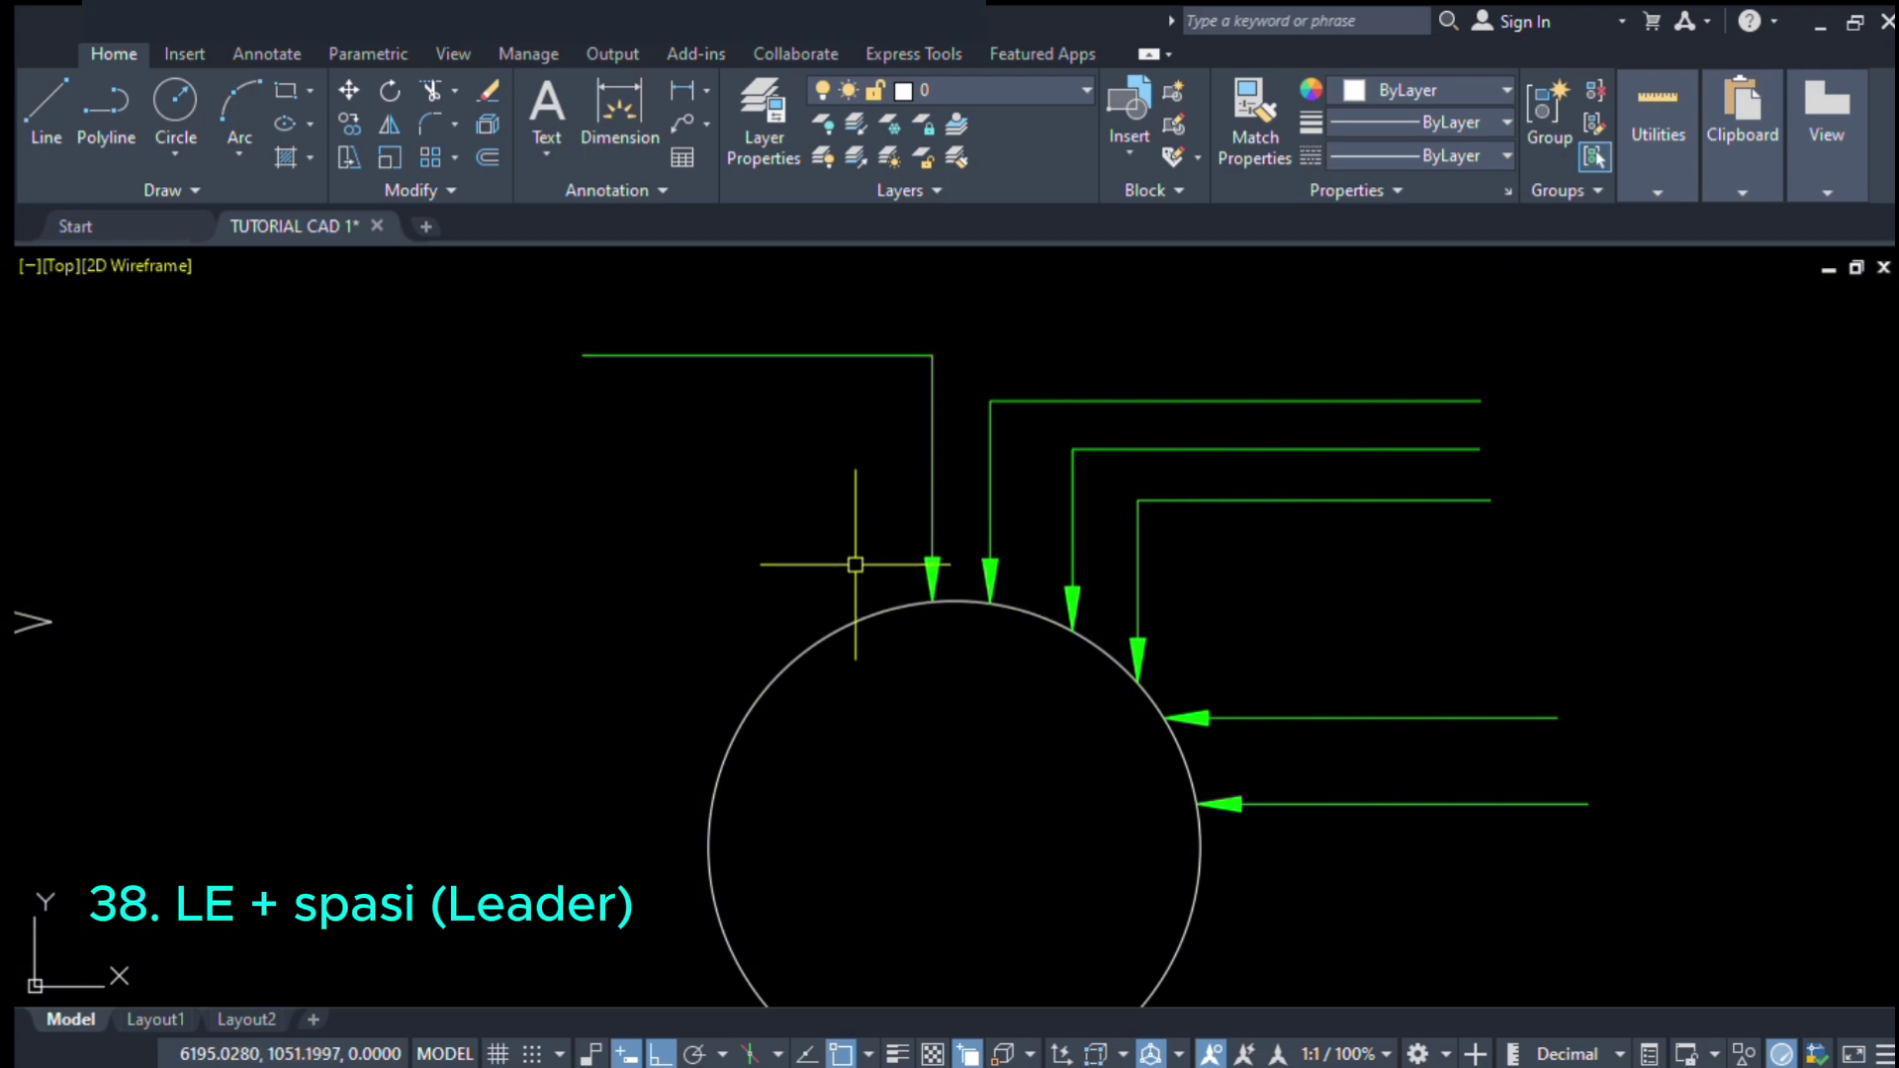
middle_click_drag(822, 572, 921, 555)
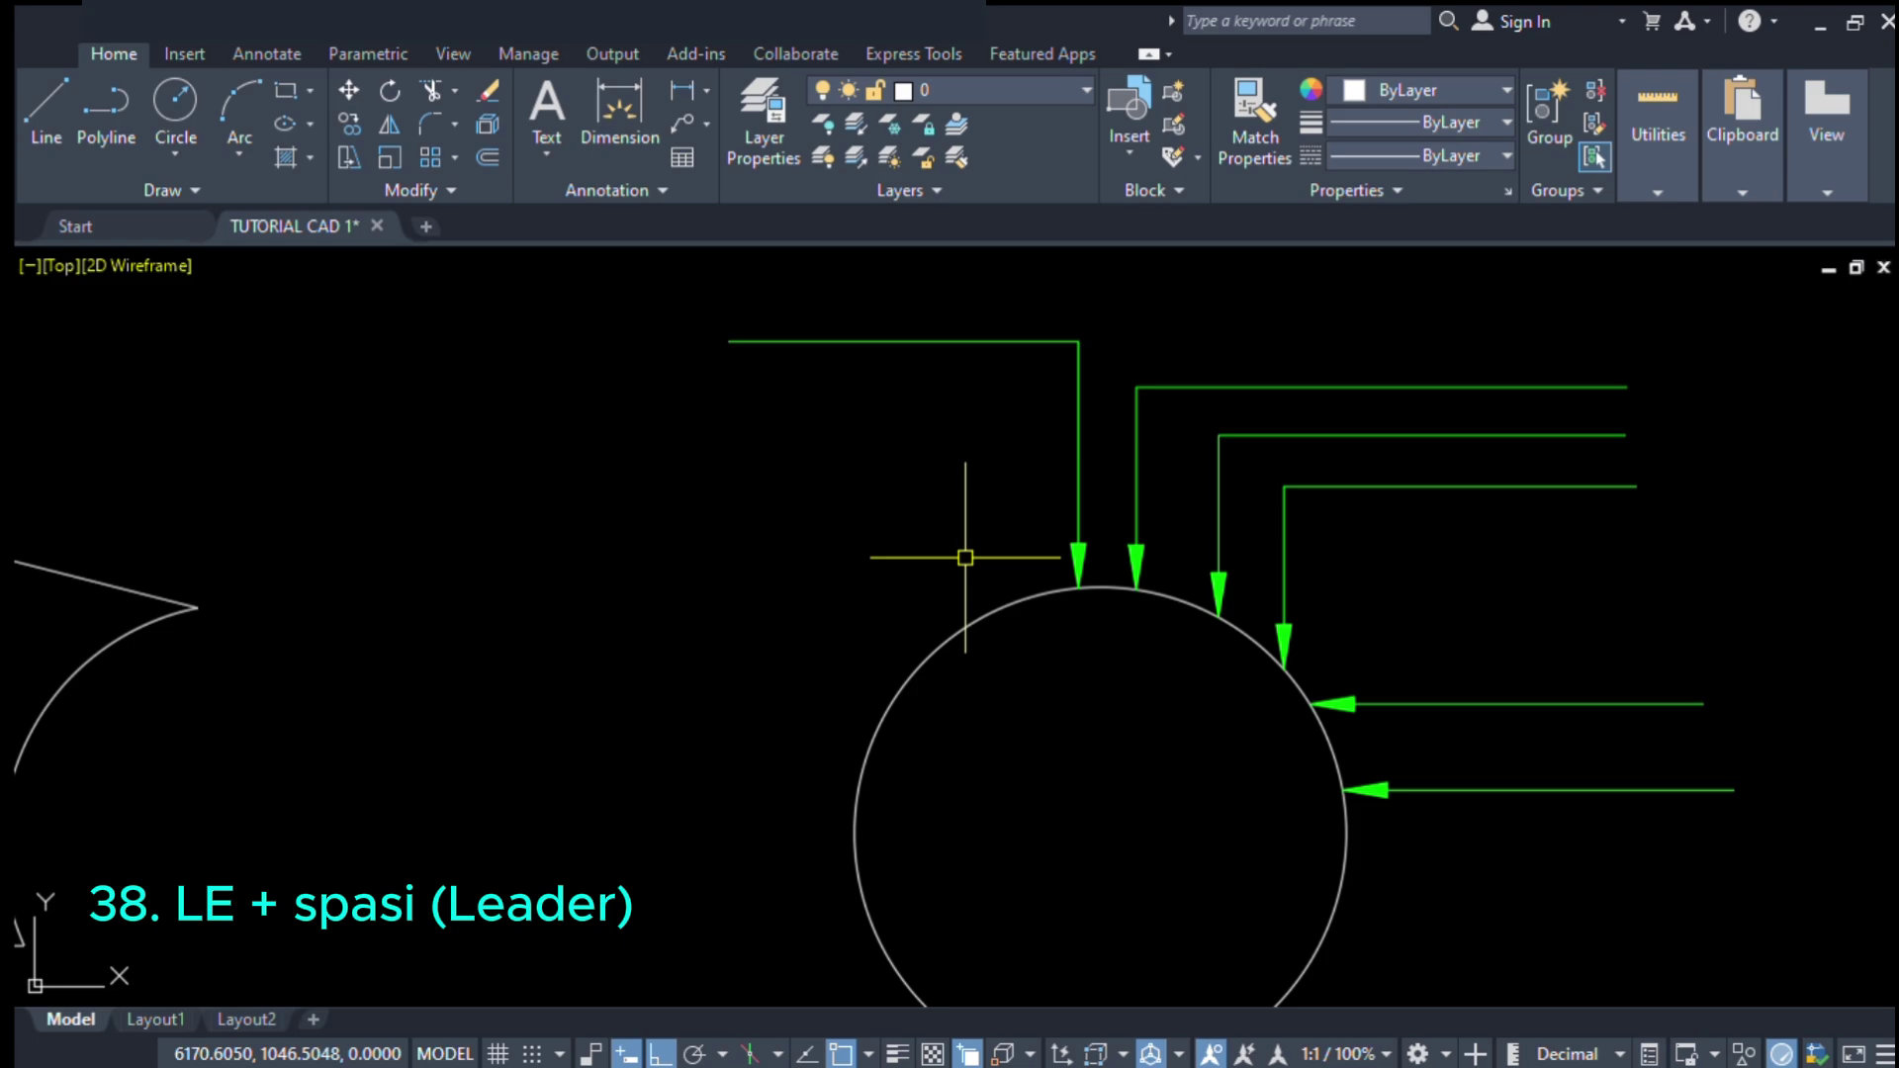
left_click(1077, 436)
right_click(1104, 431)
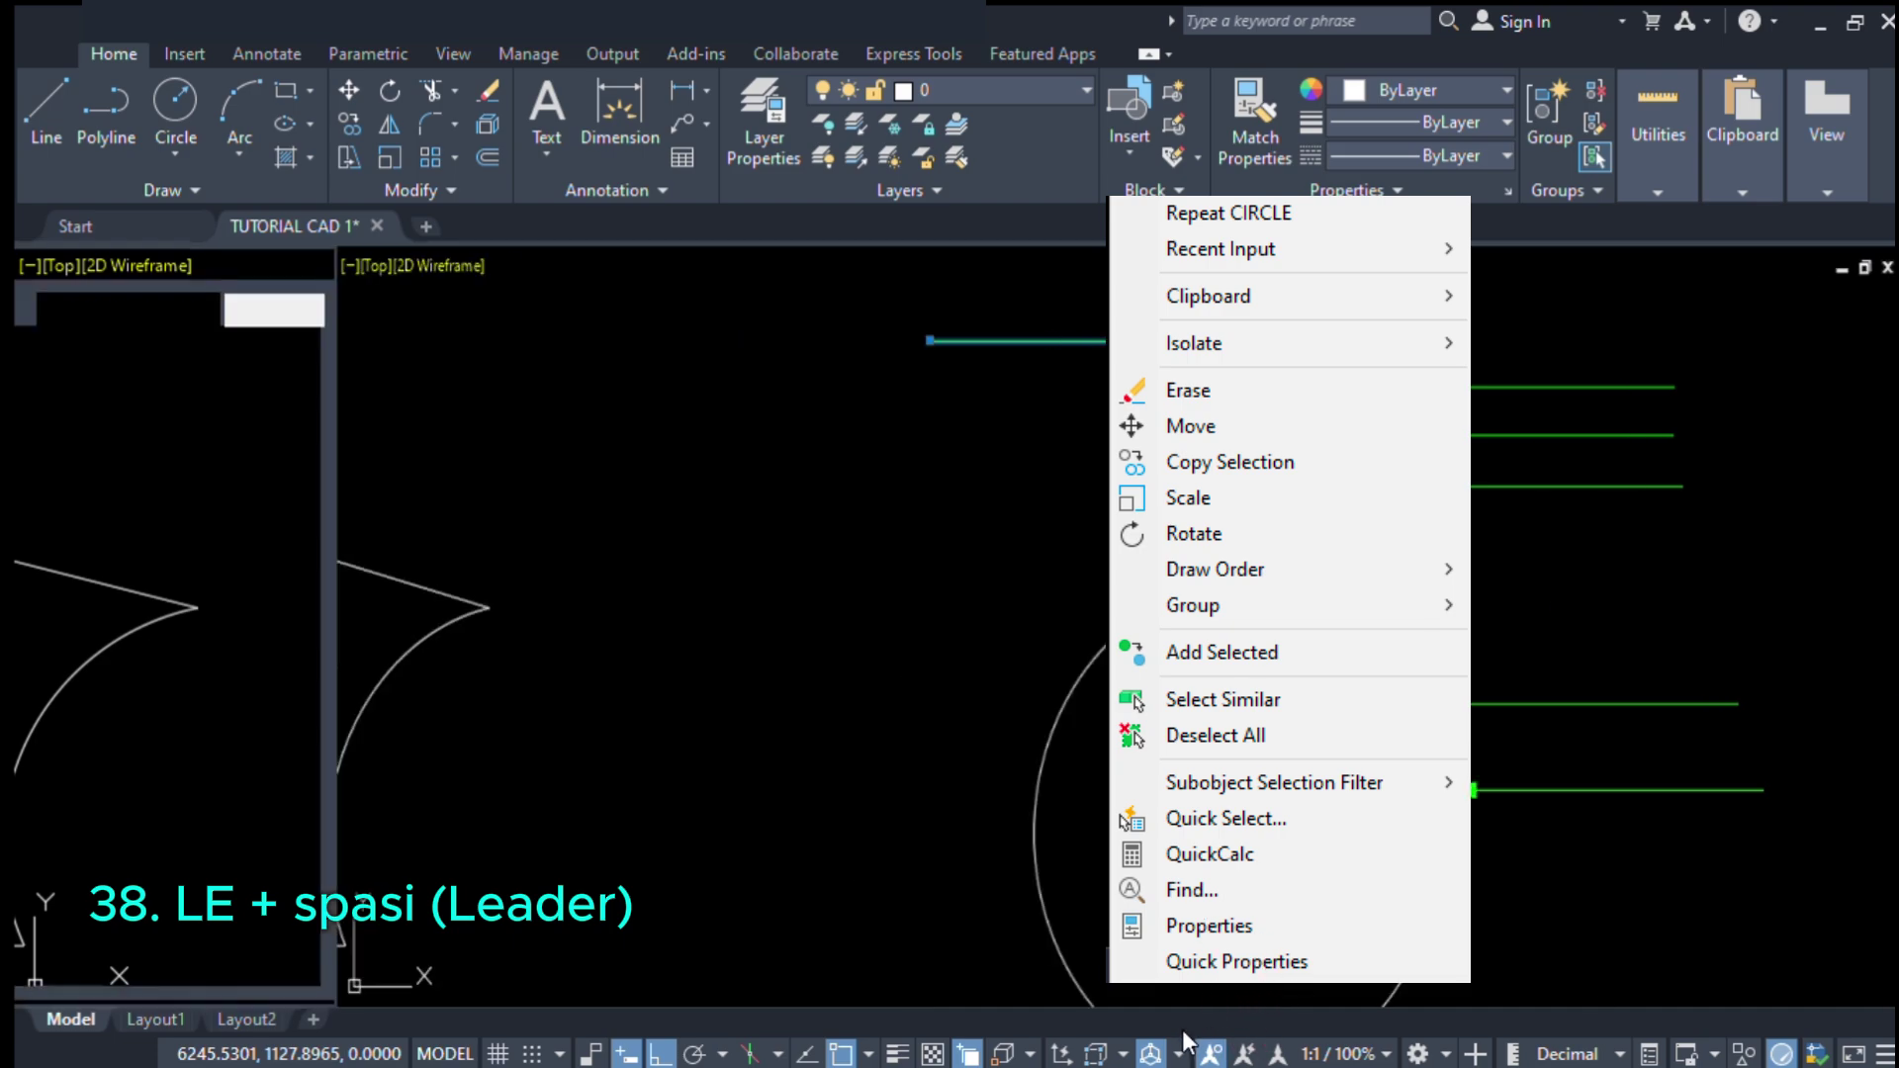
left_click(1127, 929)
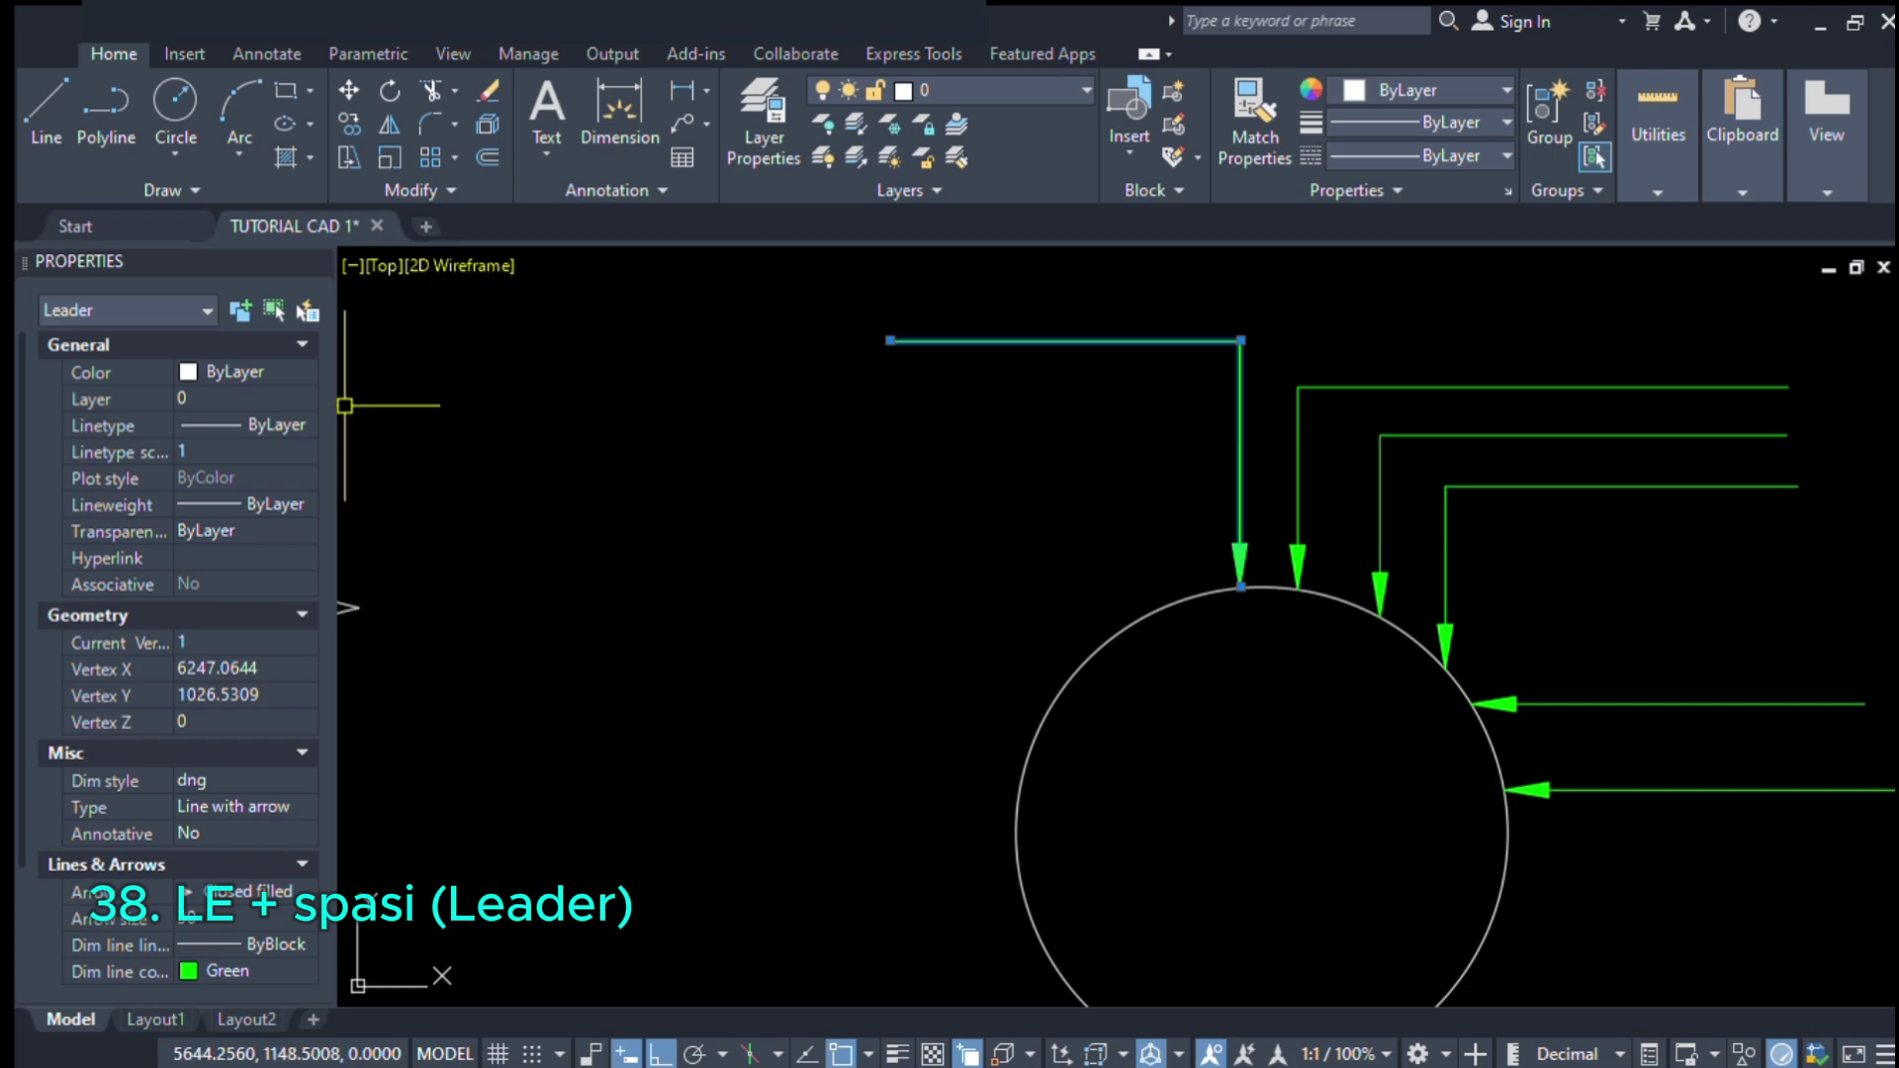
left_click_drag(338, 420, 408, 420)
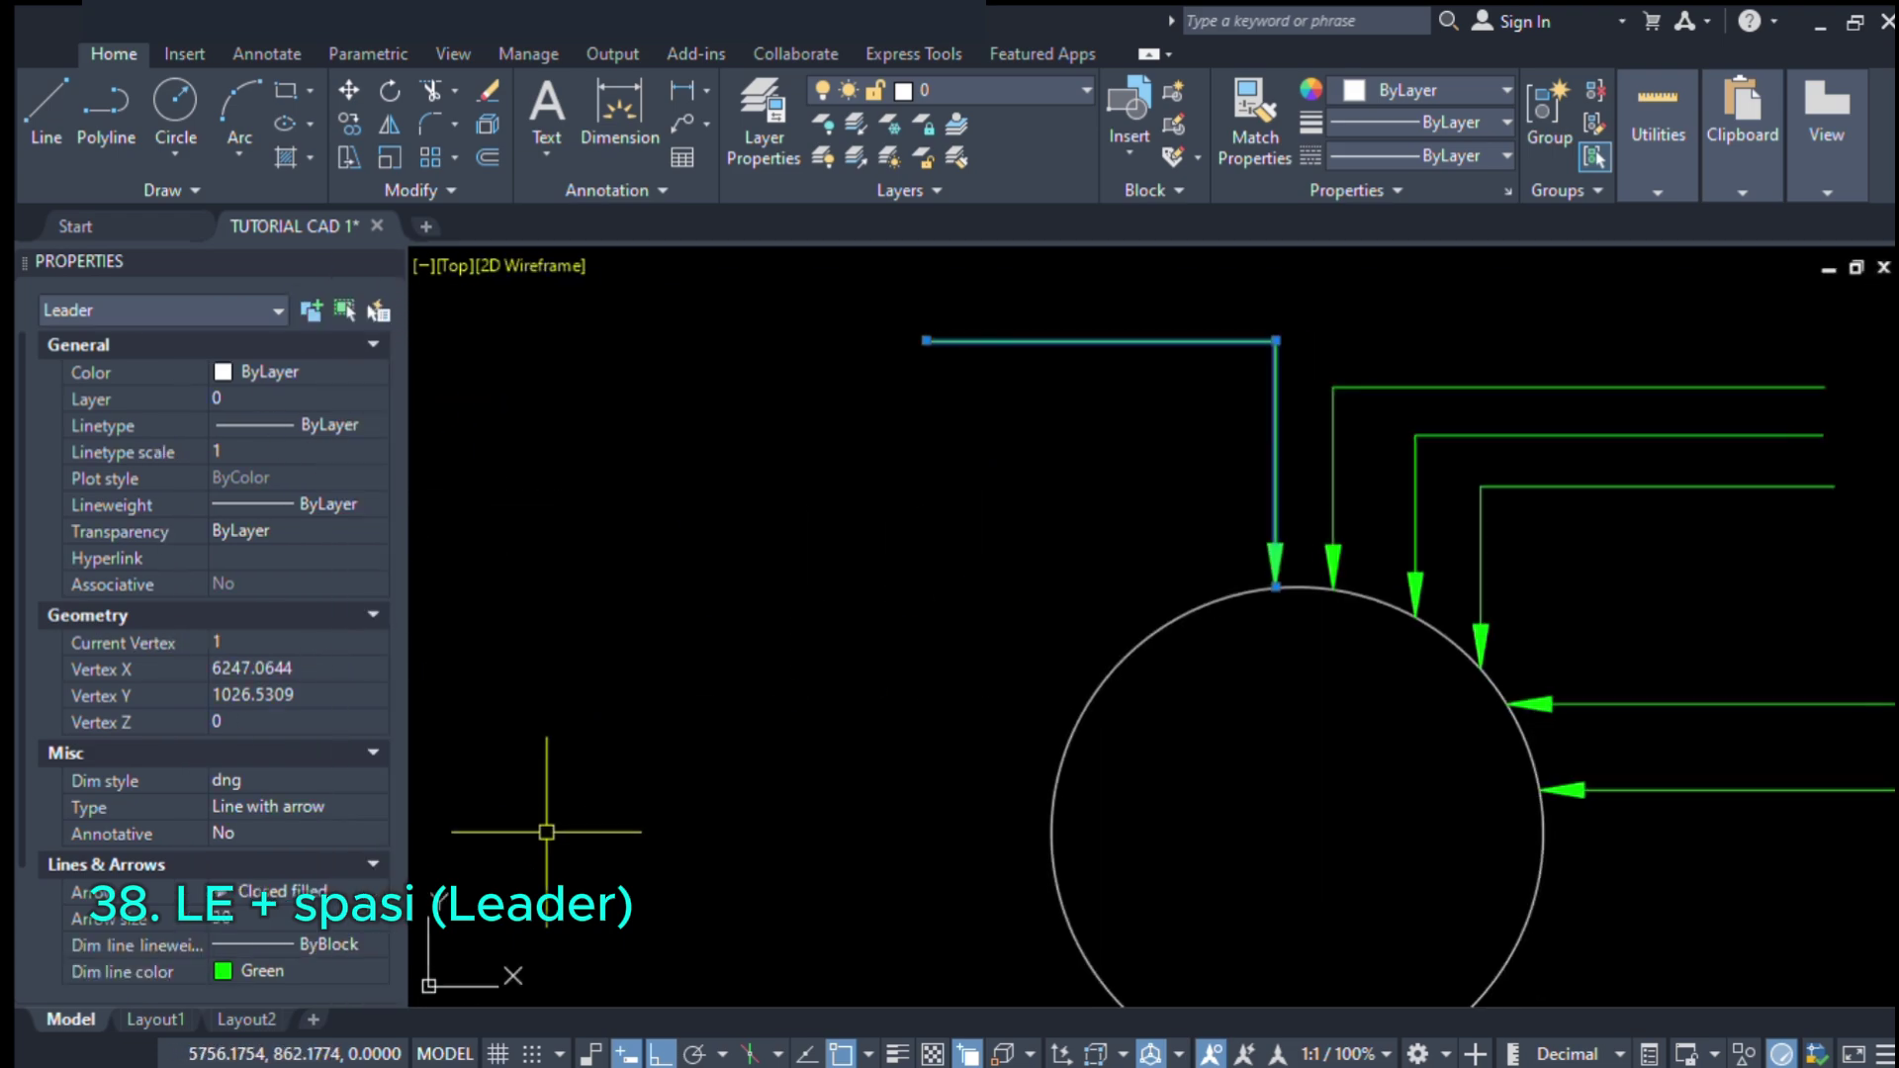
- Set the arrowhead of the left-bending leader to Dot
scroll(298, 591, "down", 3)
scroll(302, 574, "up", 3)
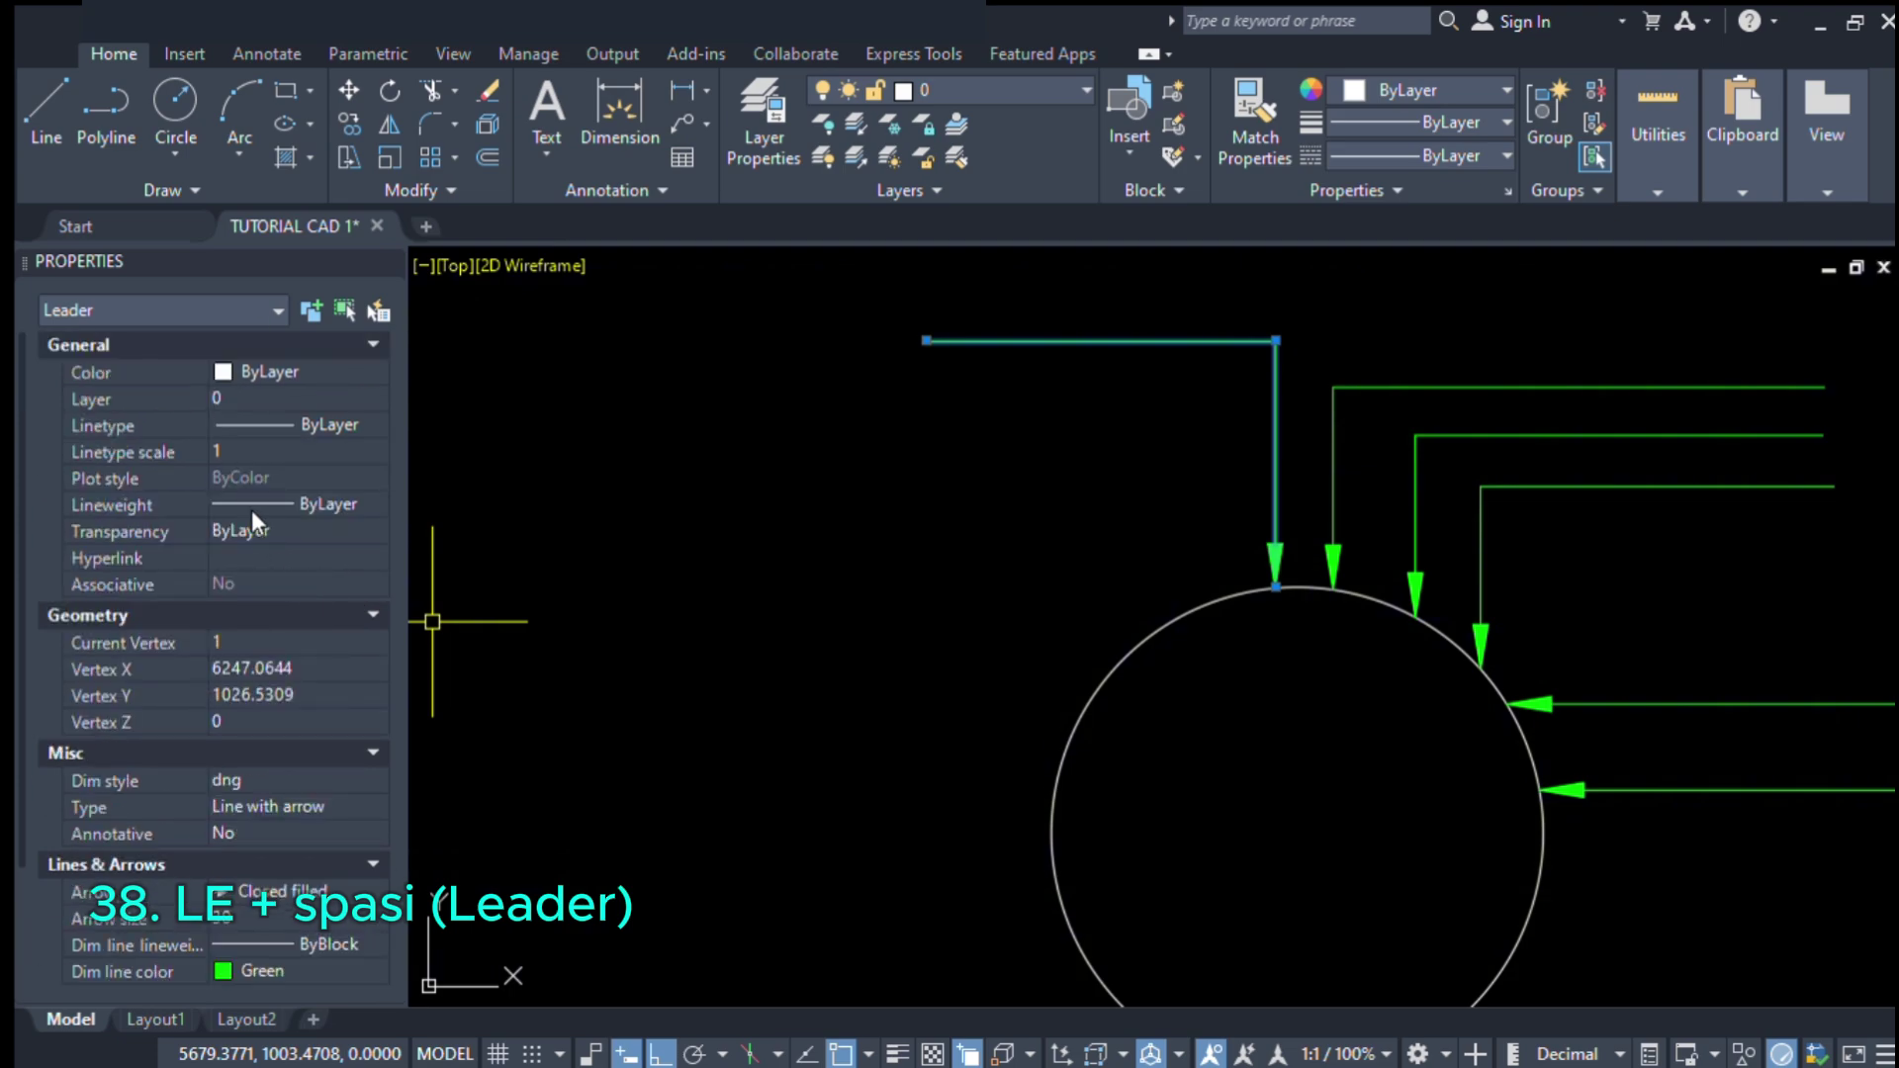
scroll(225, 584, "down", 2)
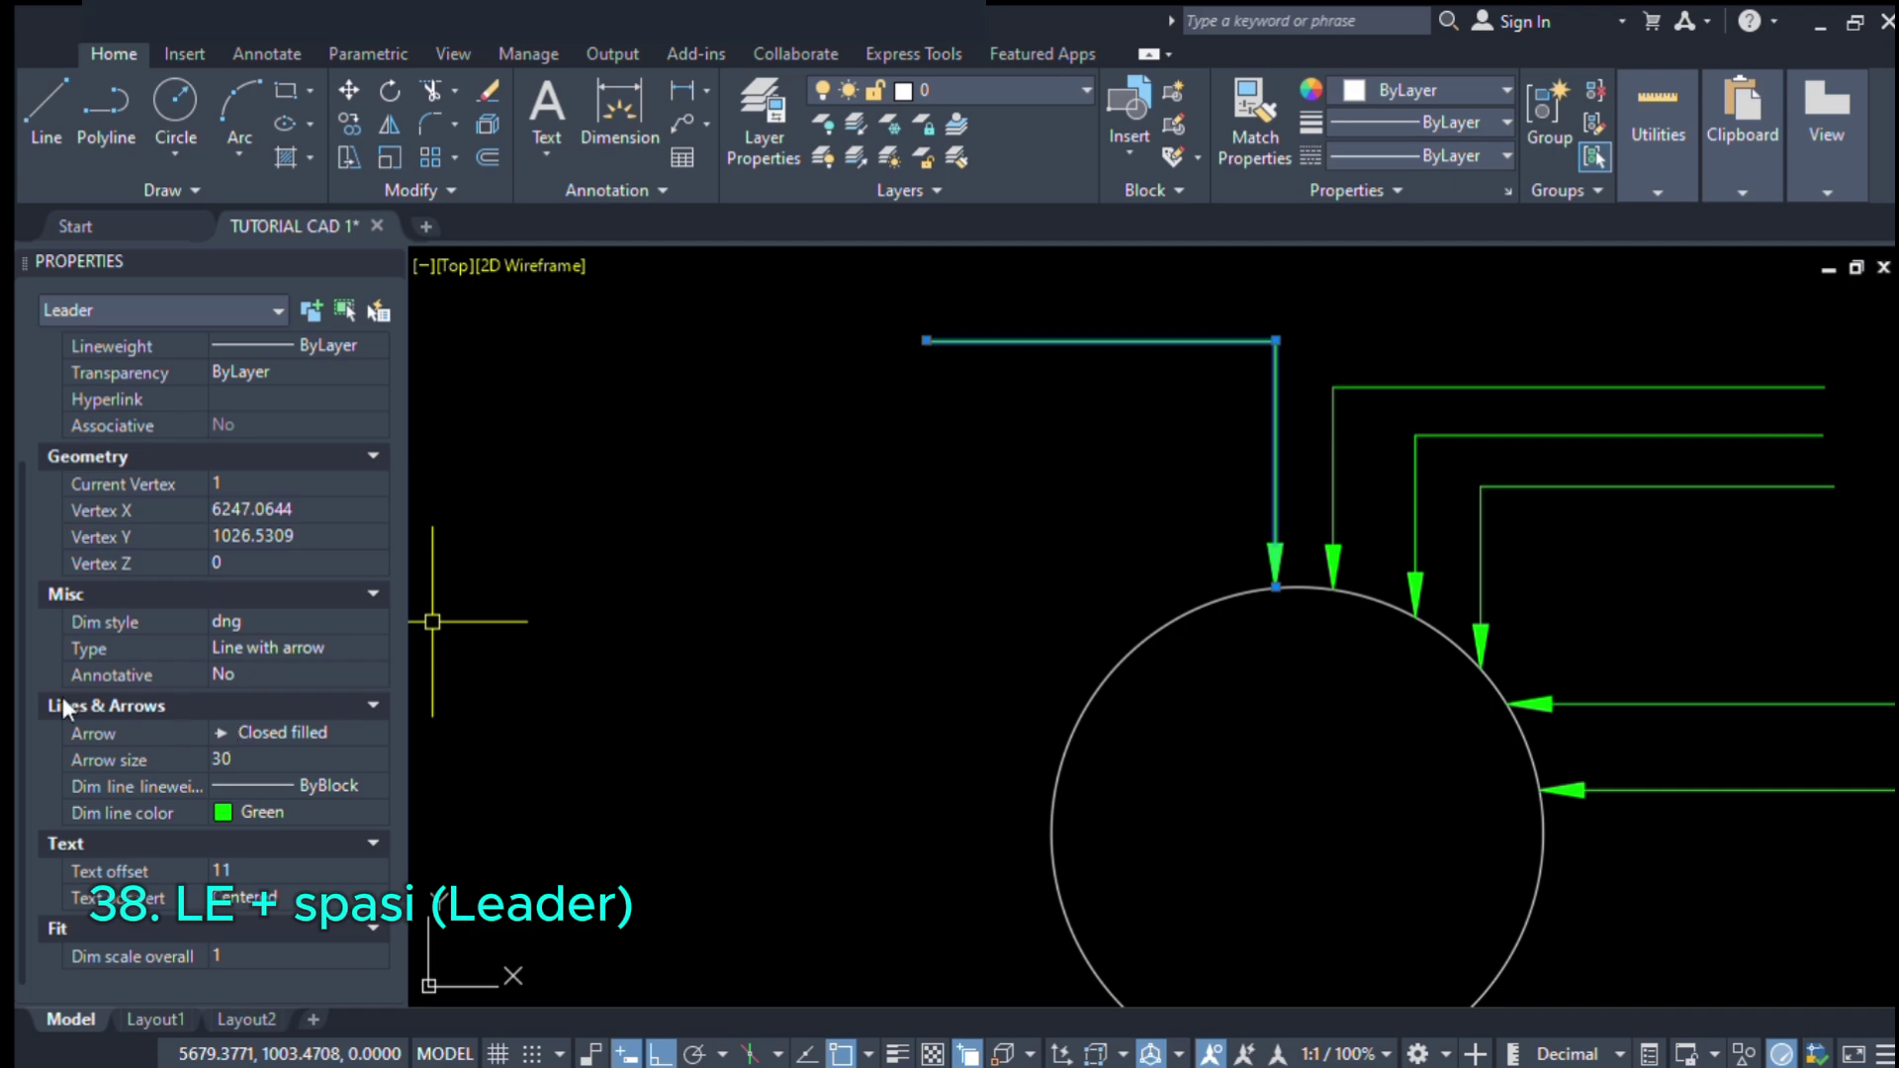
left_click(269, 737)
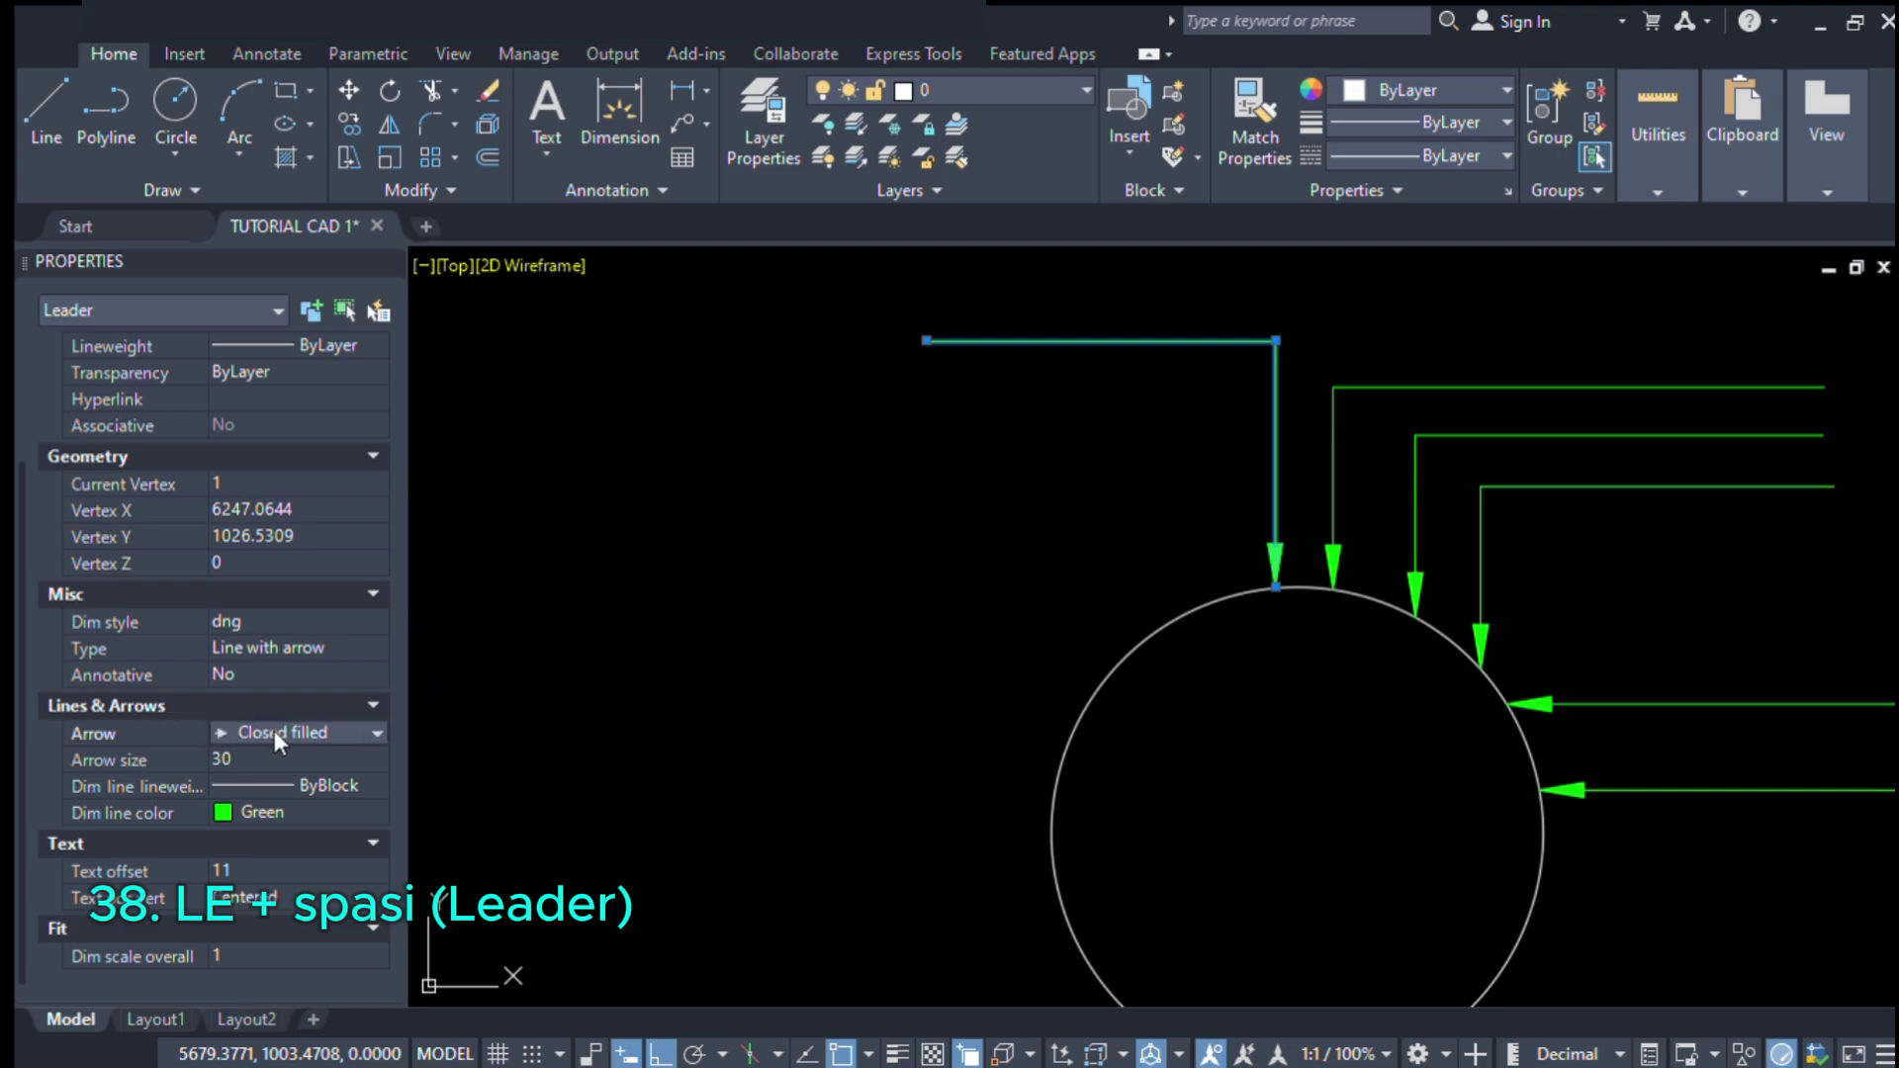
left_click(275, 736)
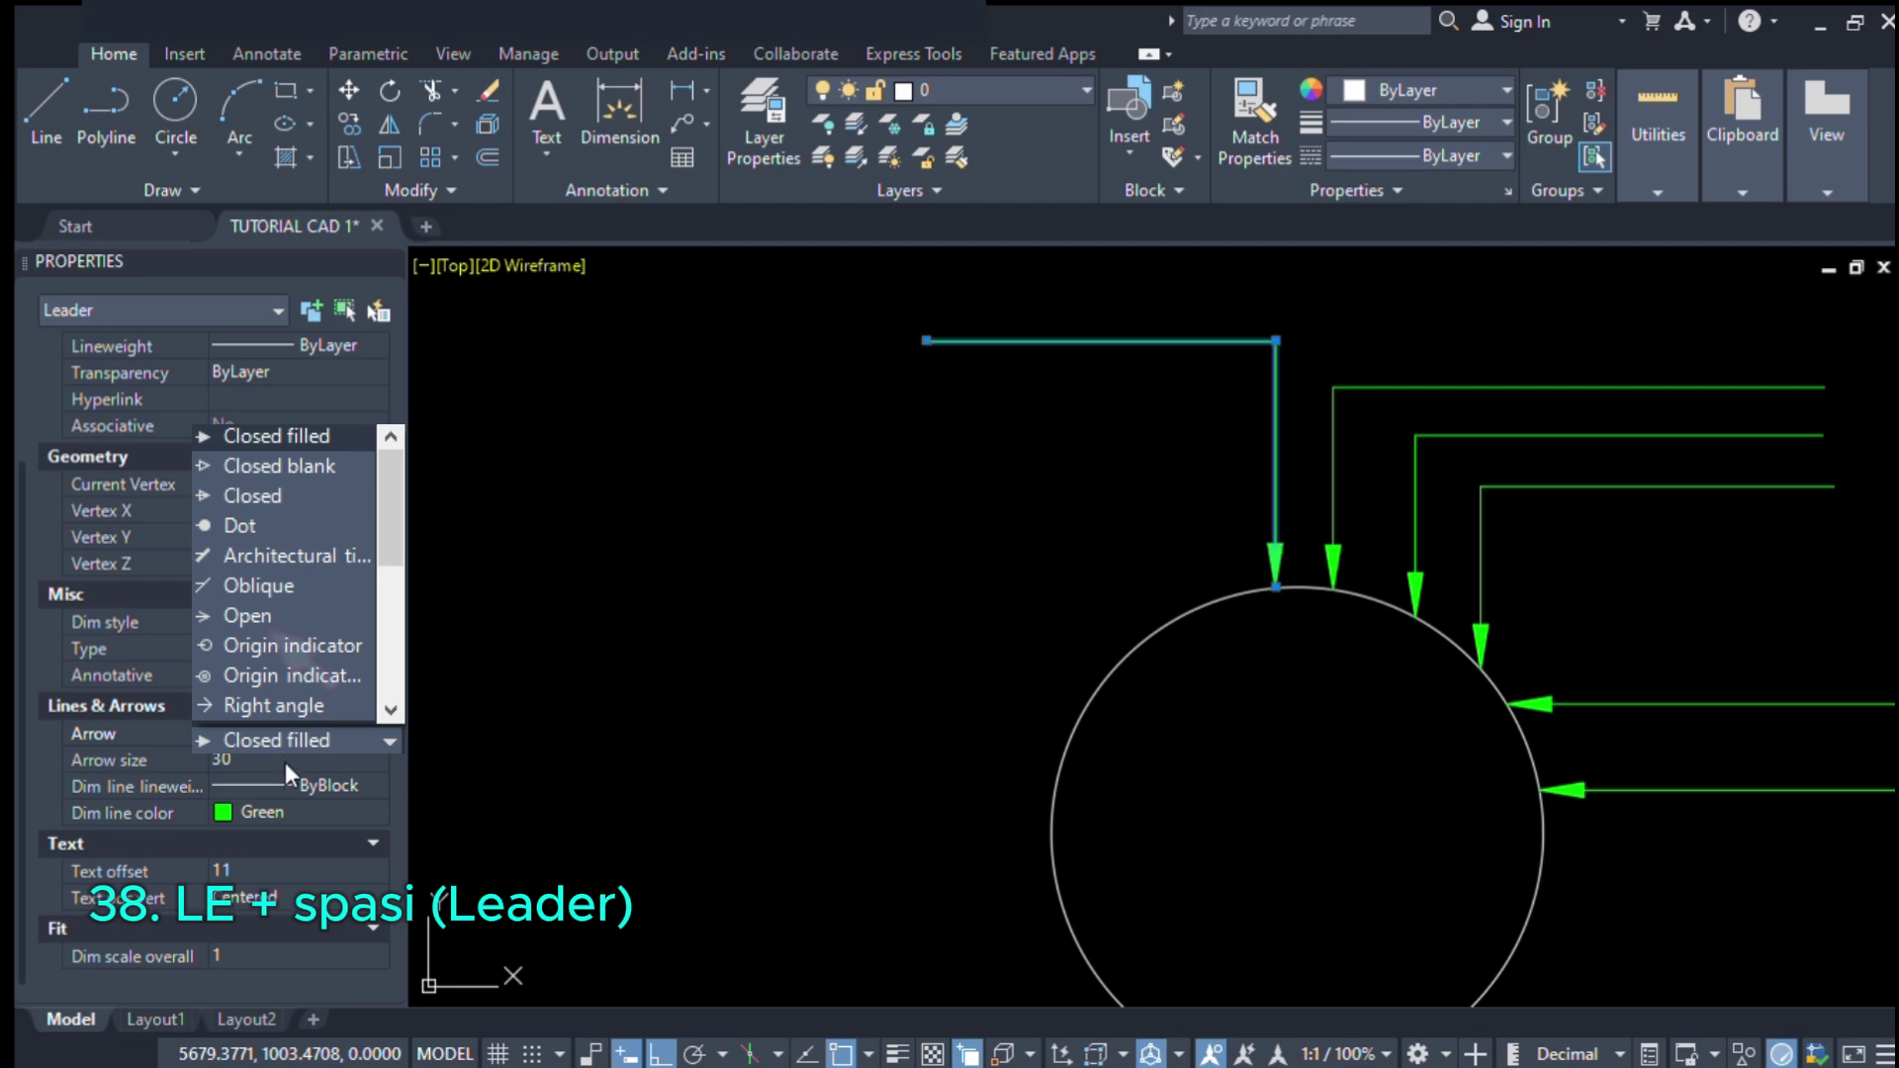
left_click(267, 527)
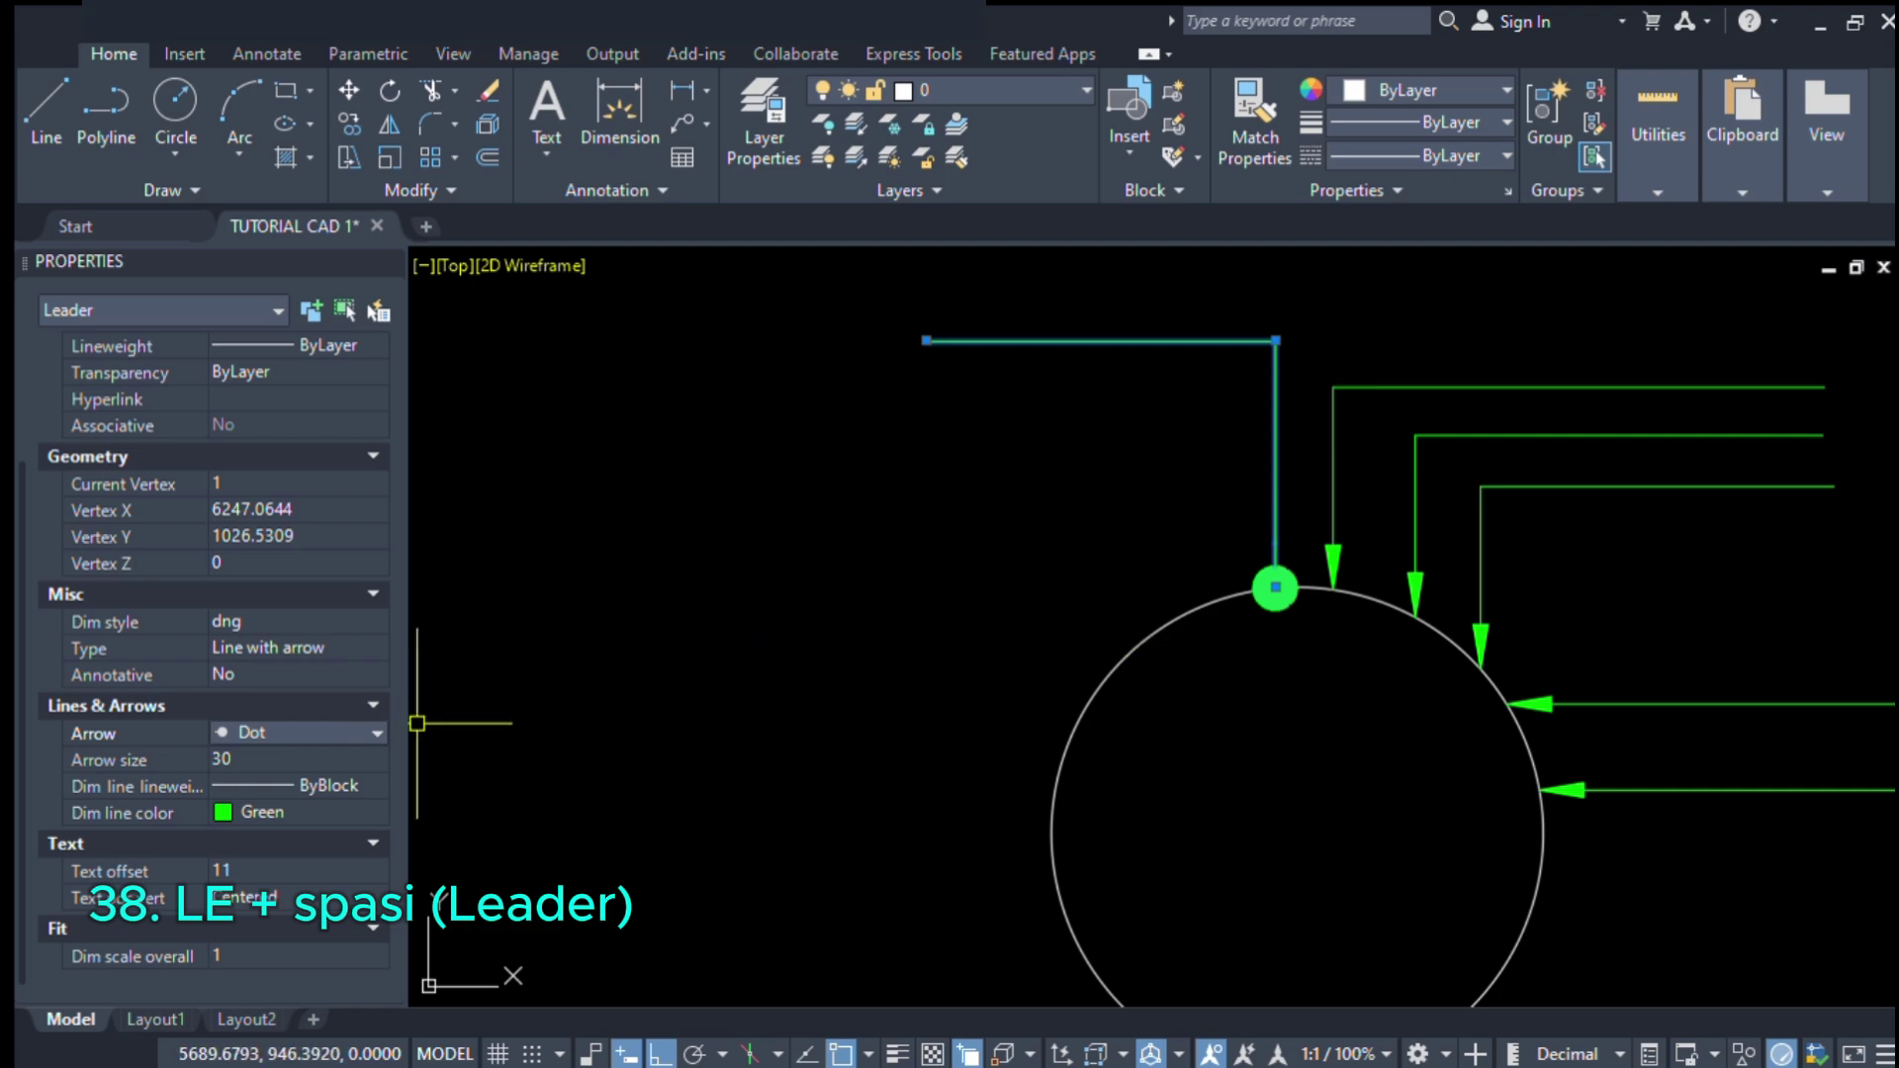
- Set the left-bending leader's dimension line color to Red and deselect it
left_click(293, 809)
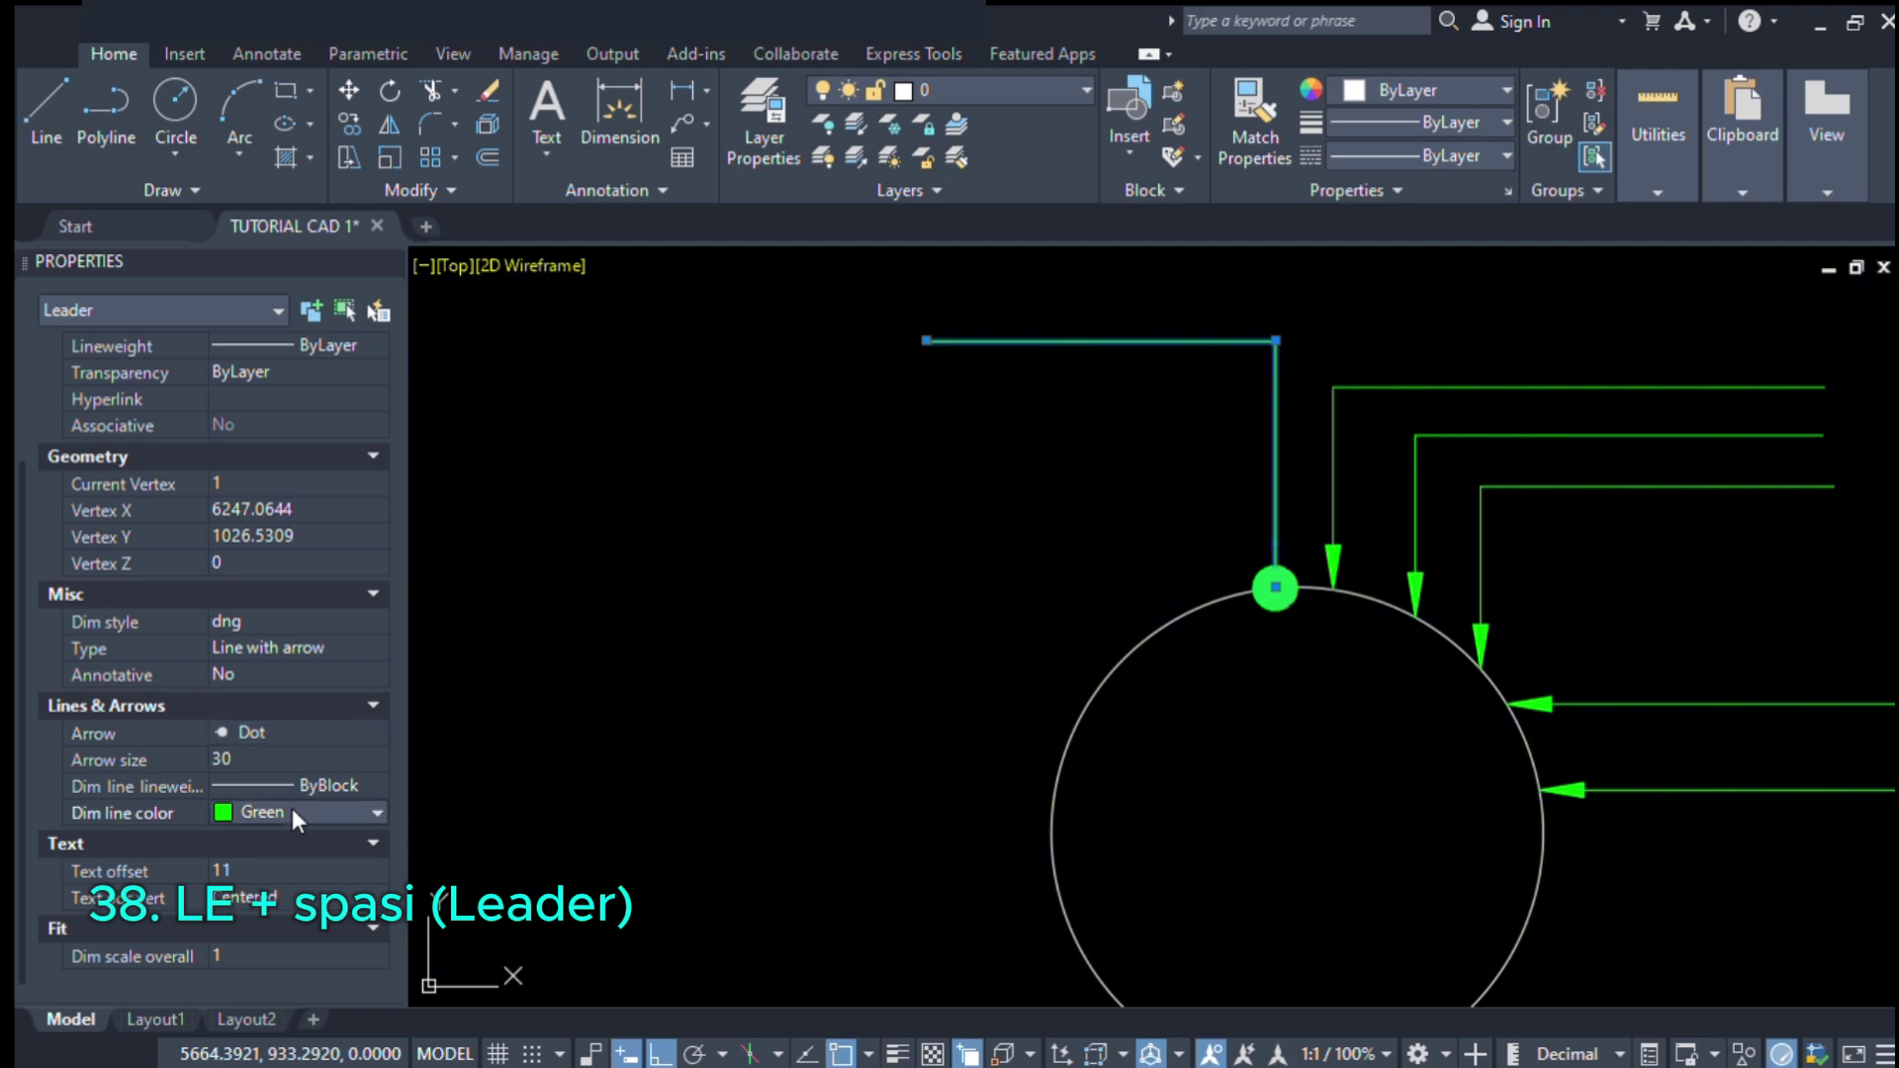
left_click(292, 809)
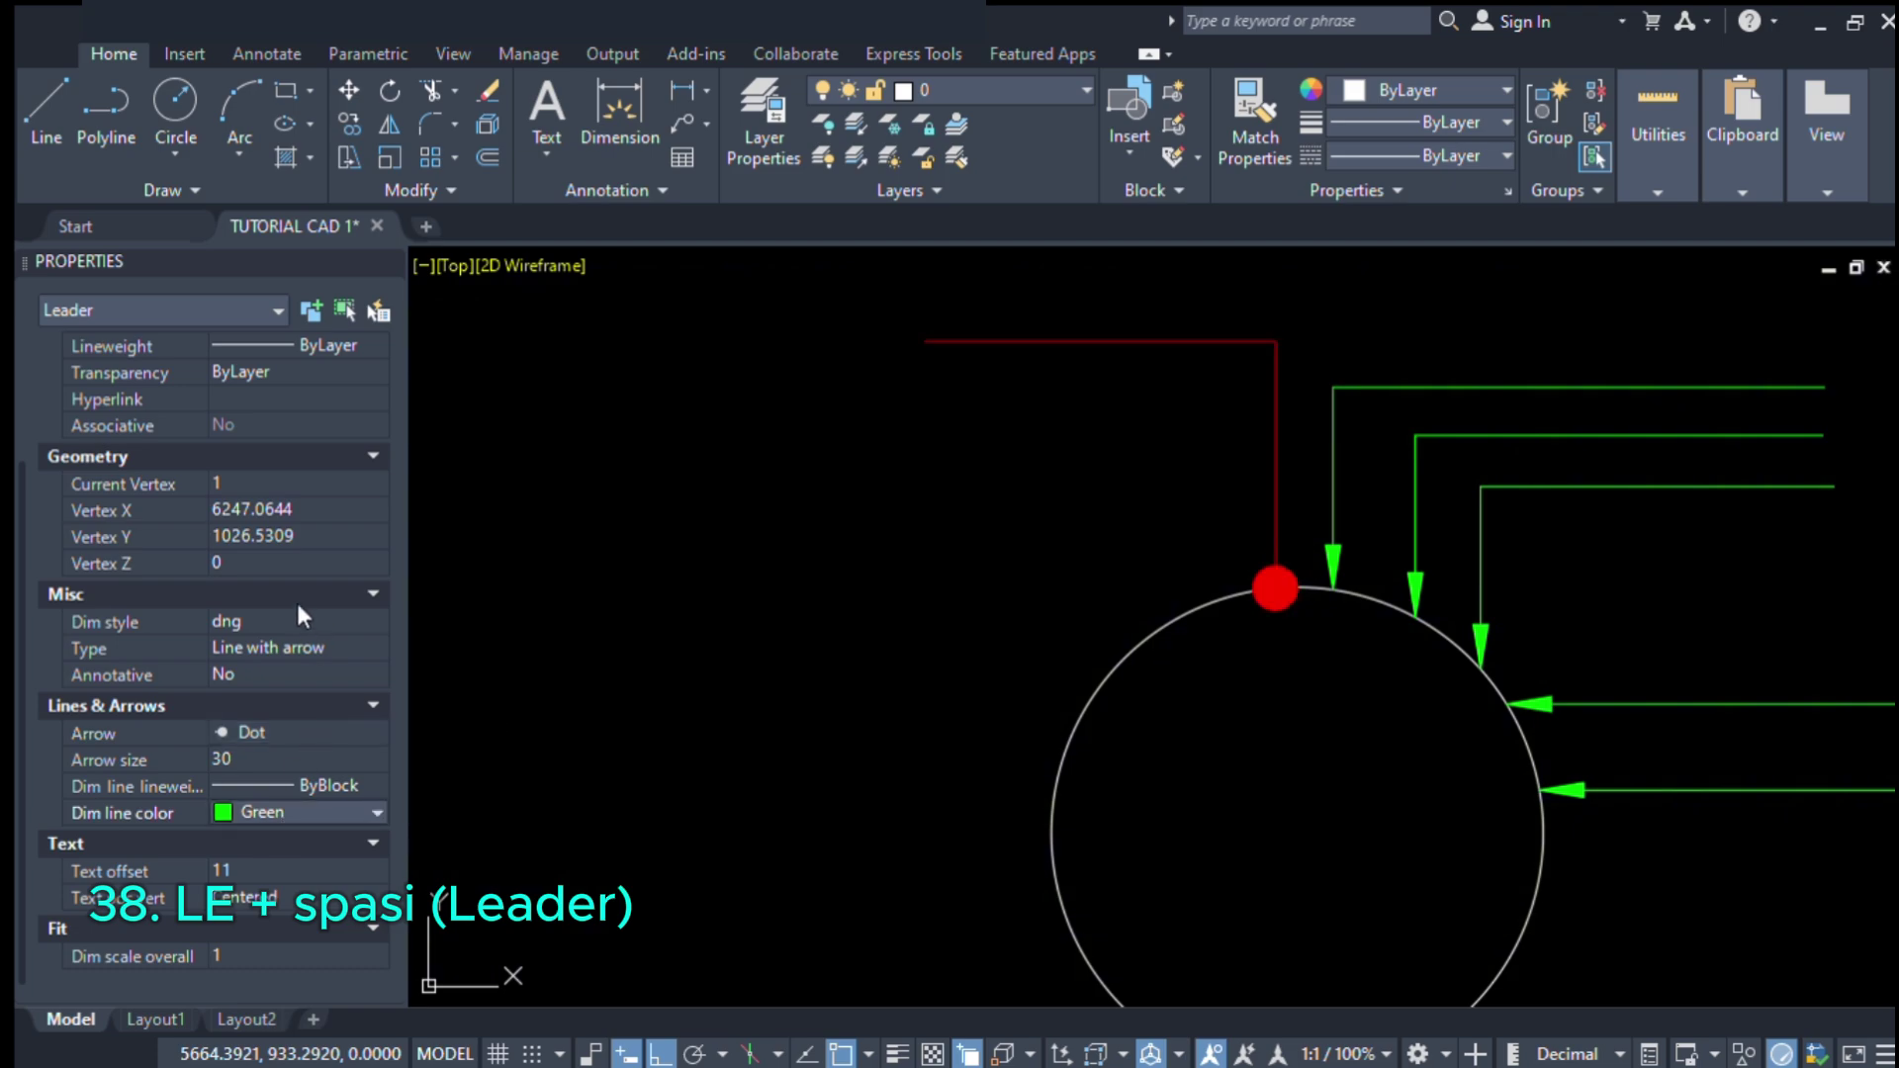
left_click(294, 596)
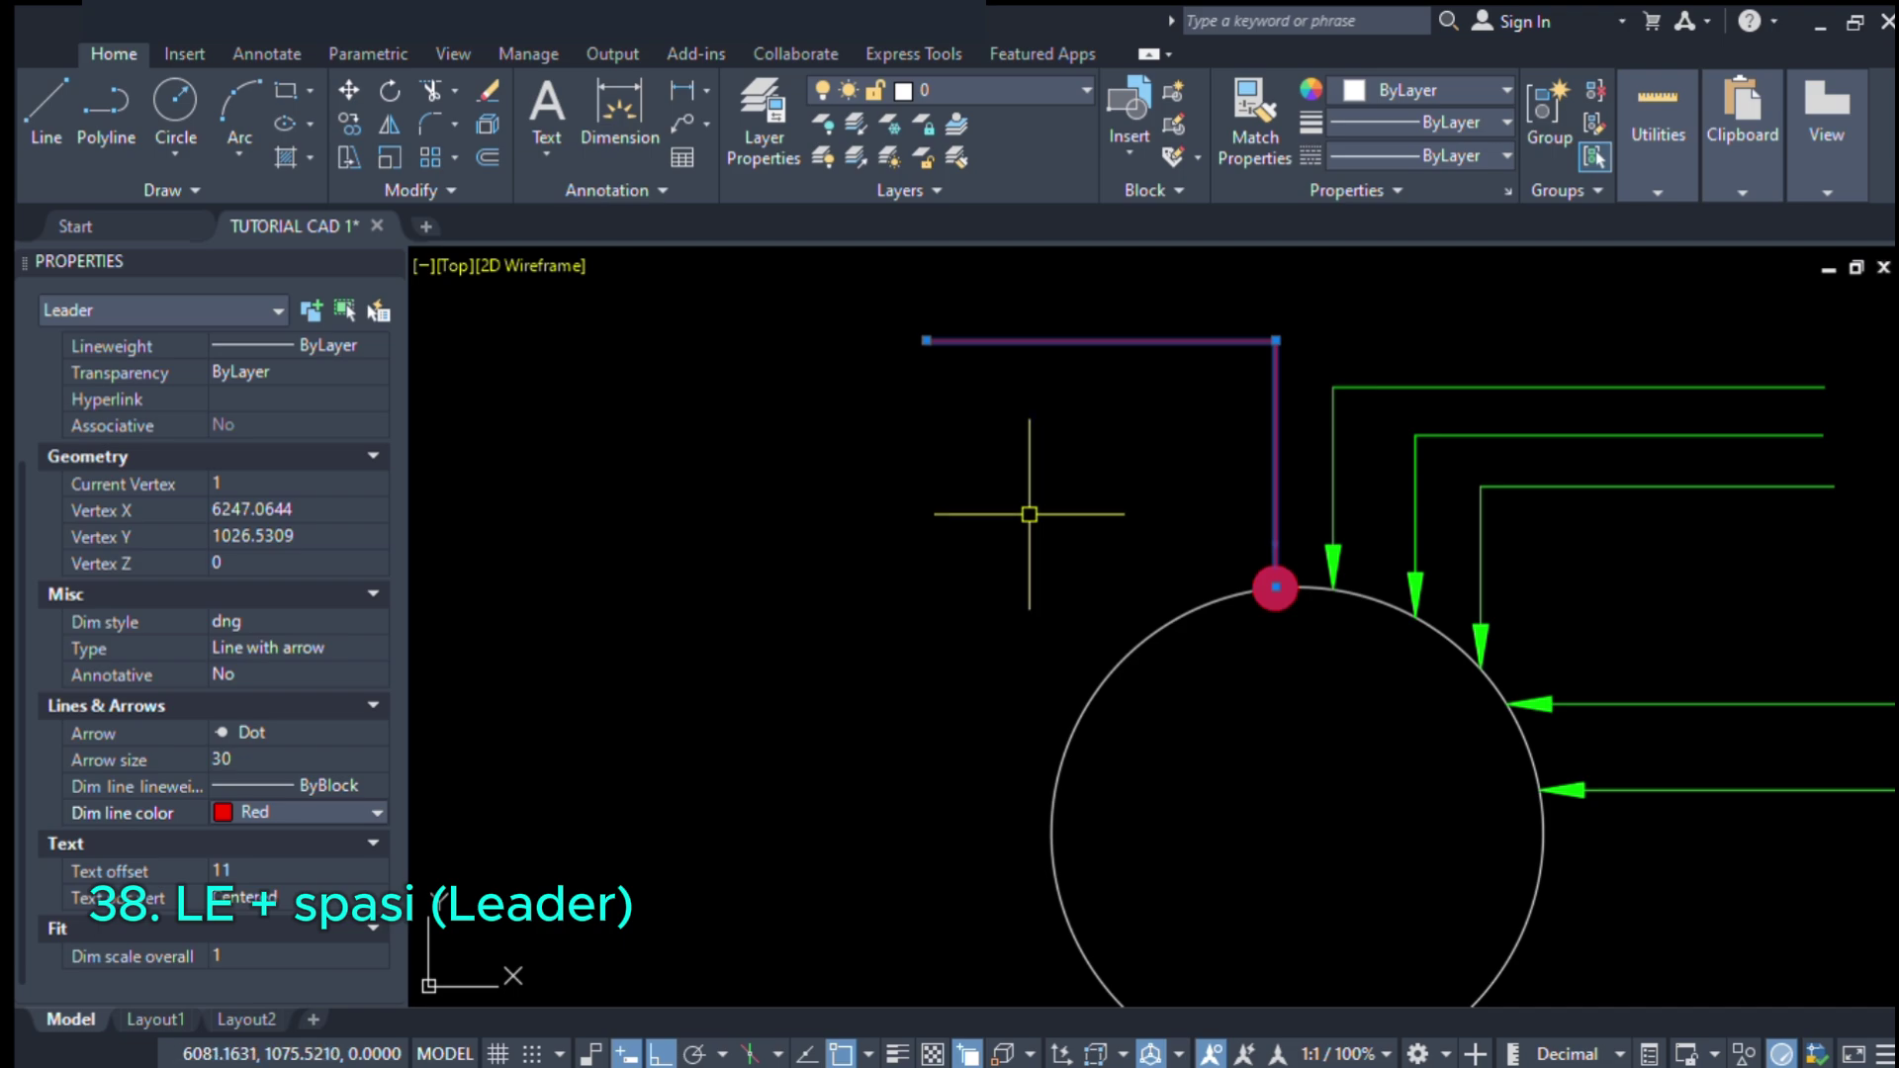
key("Escape")
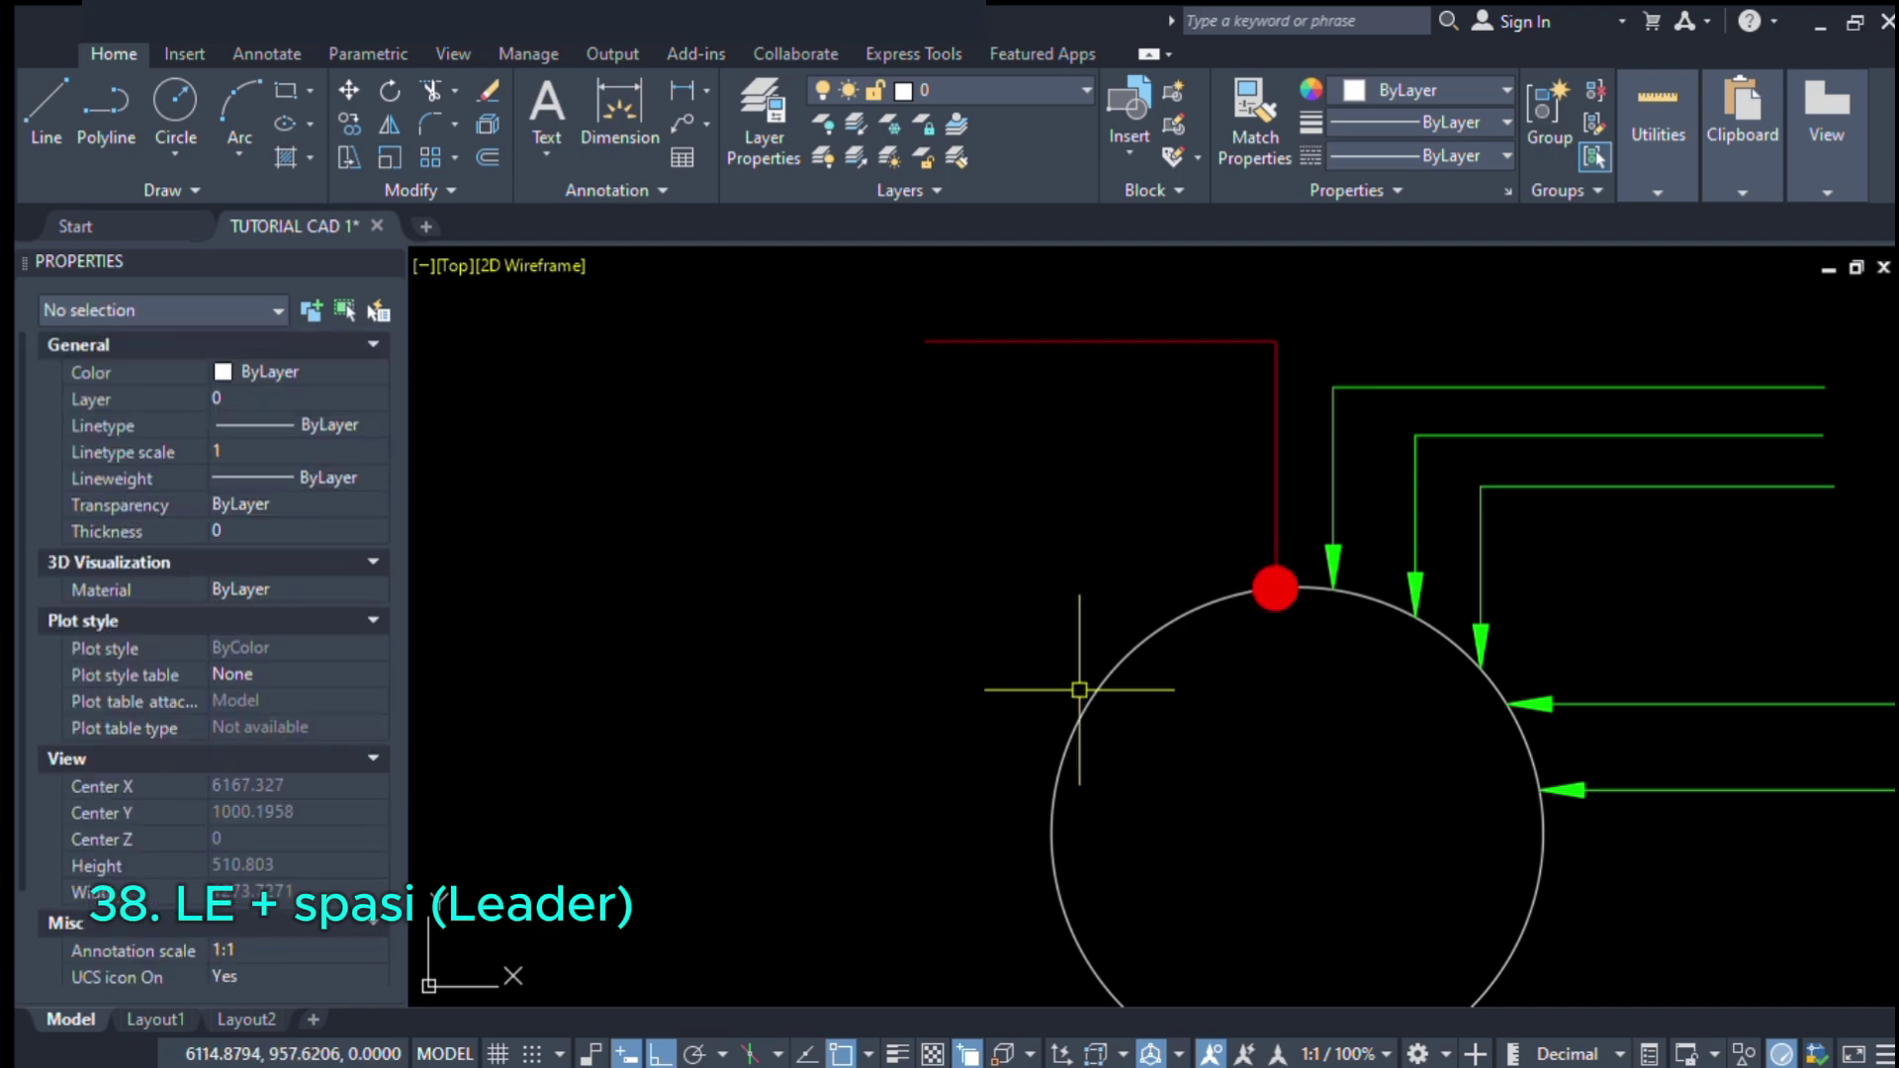
middle_click_drag(1068, 657, 819, 641)
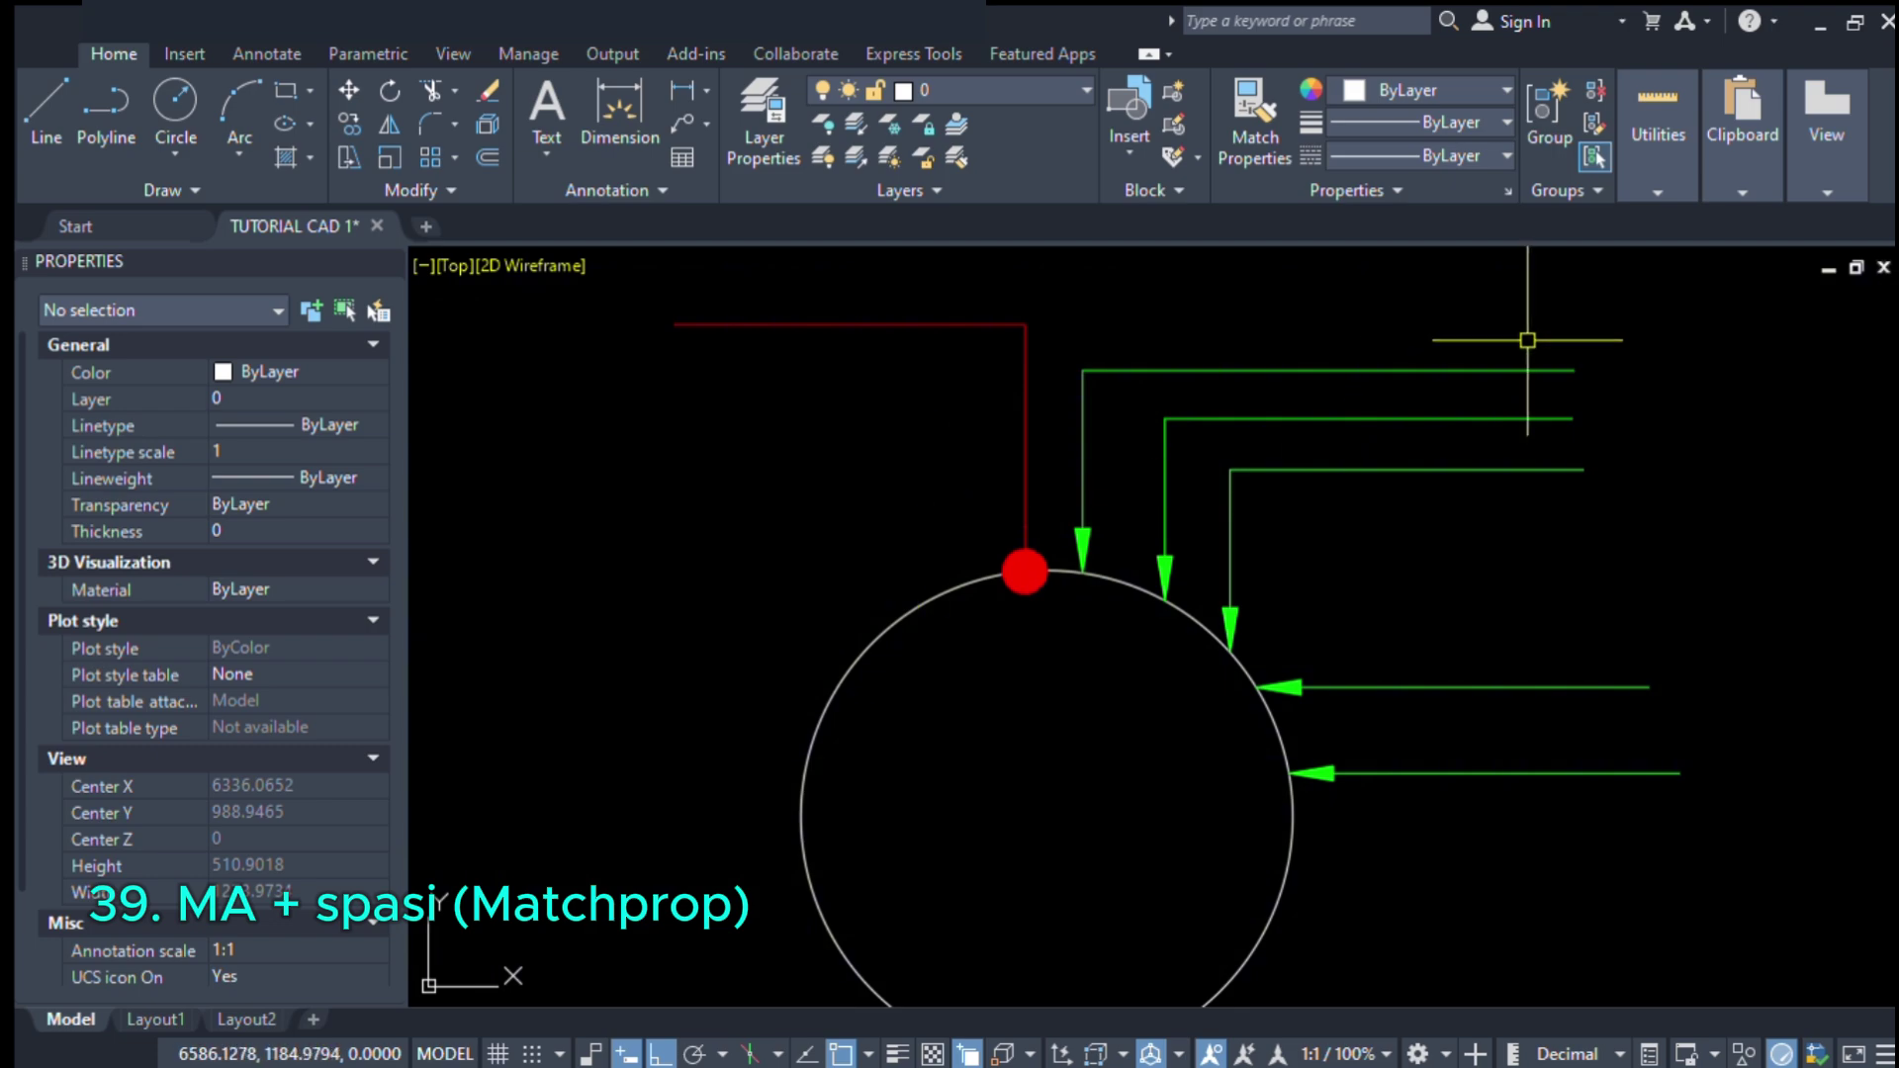
left_click(1512, 368)
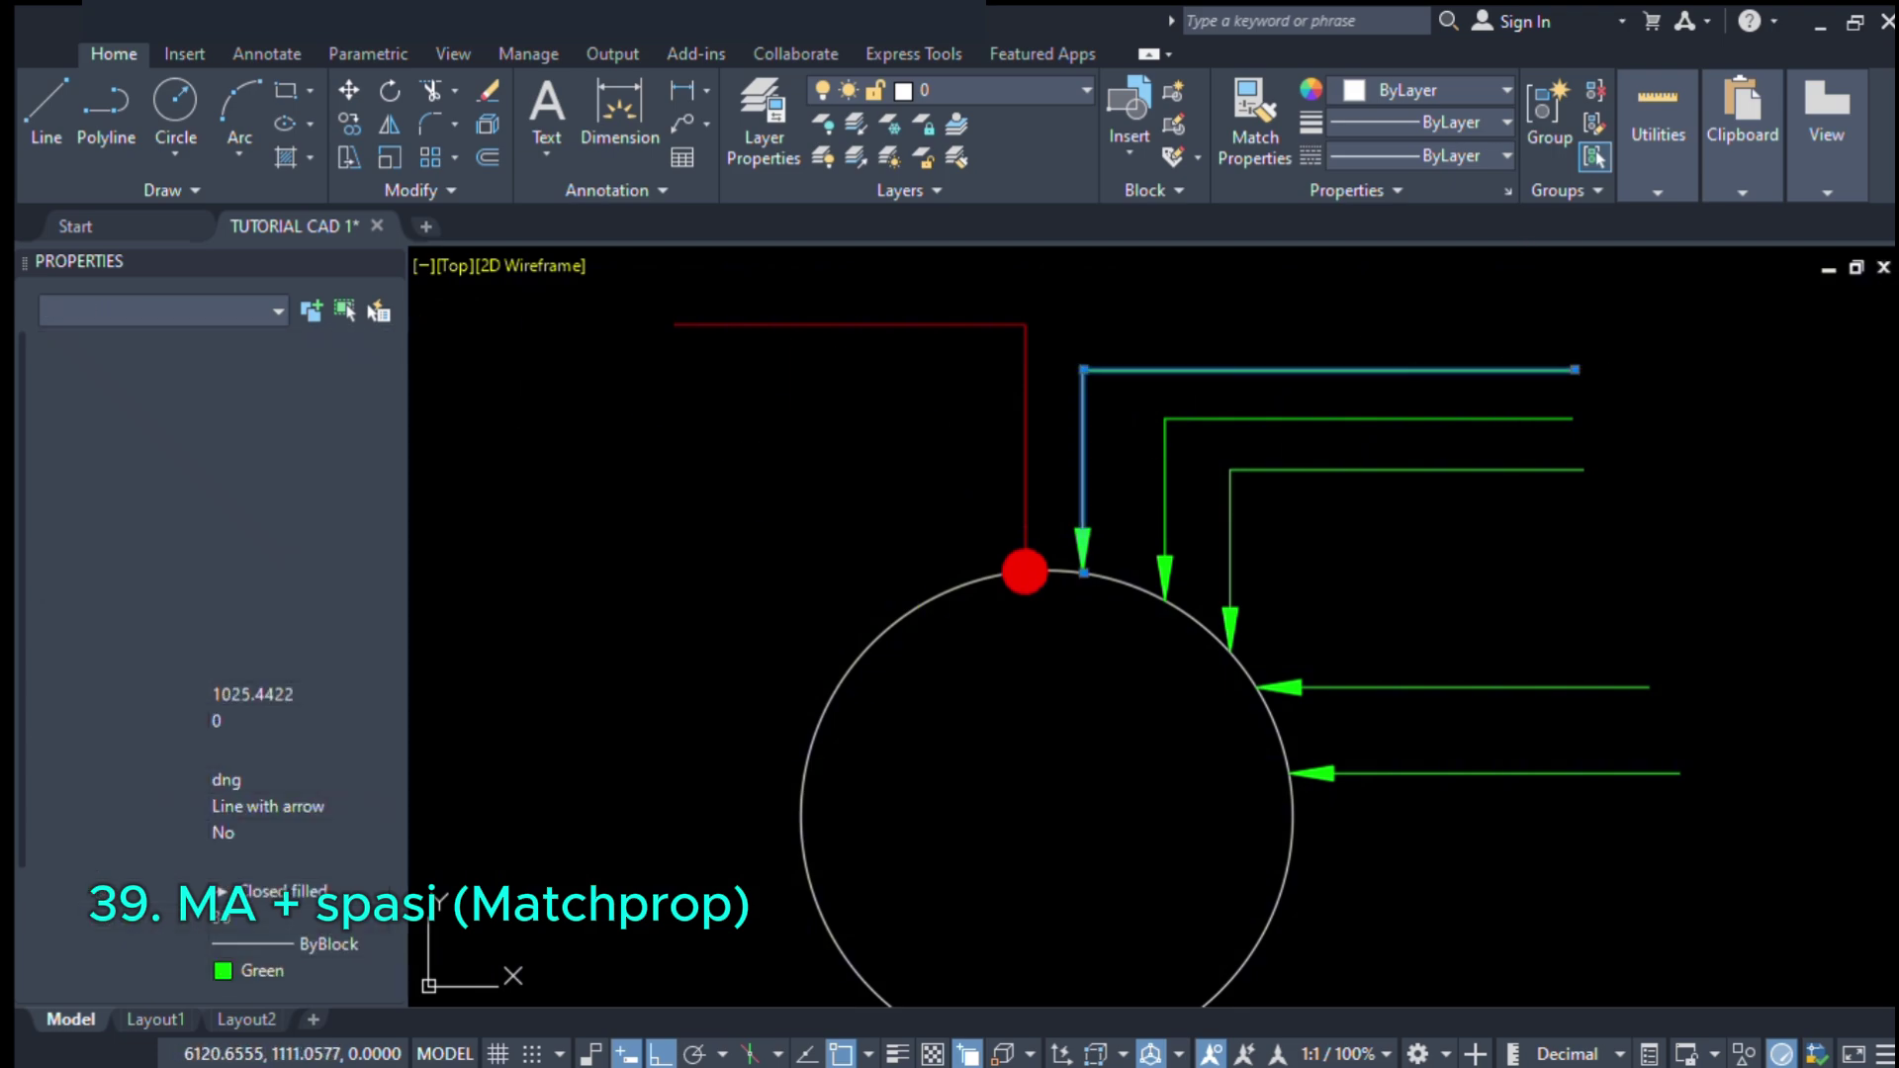
key("Escape")
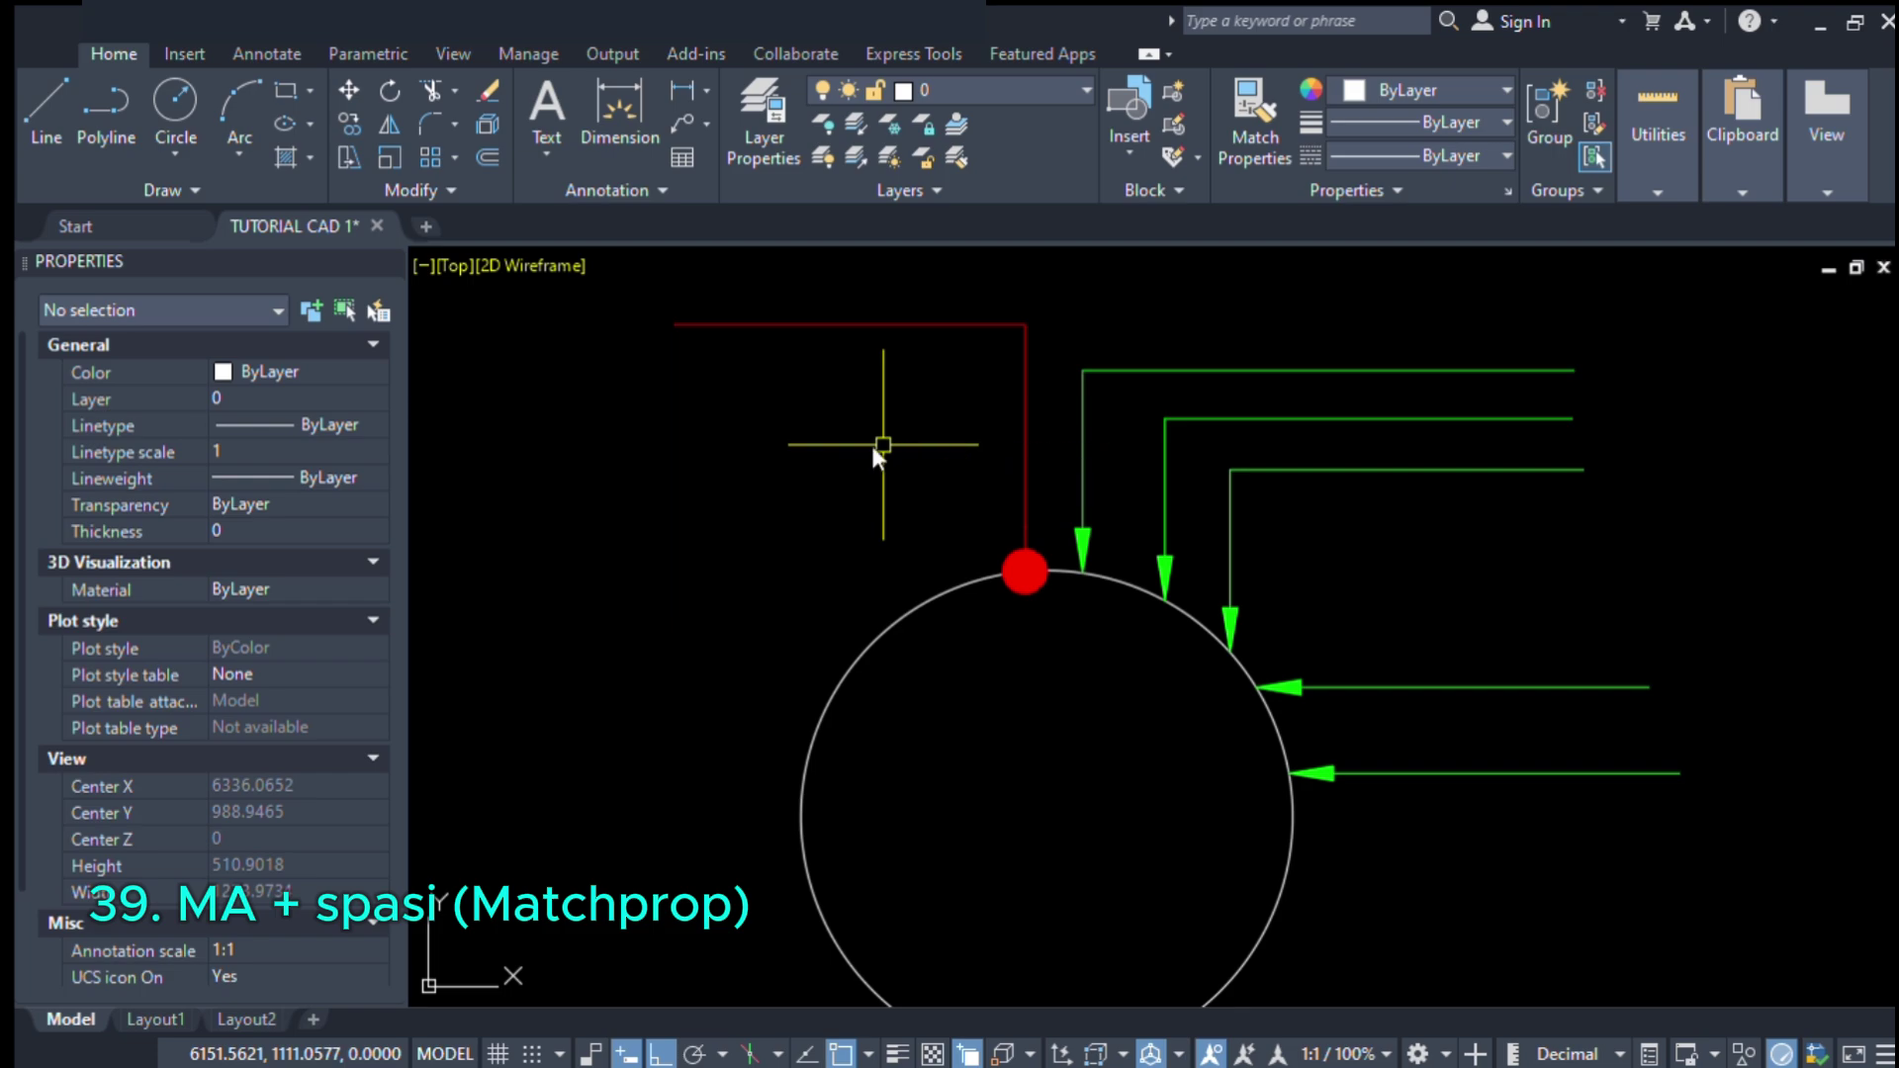
- Use Match Properties to copy the red dot leader's properties to the three green leaders bending right
type("ma")
key("space")
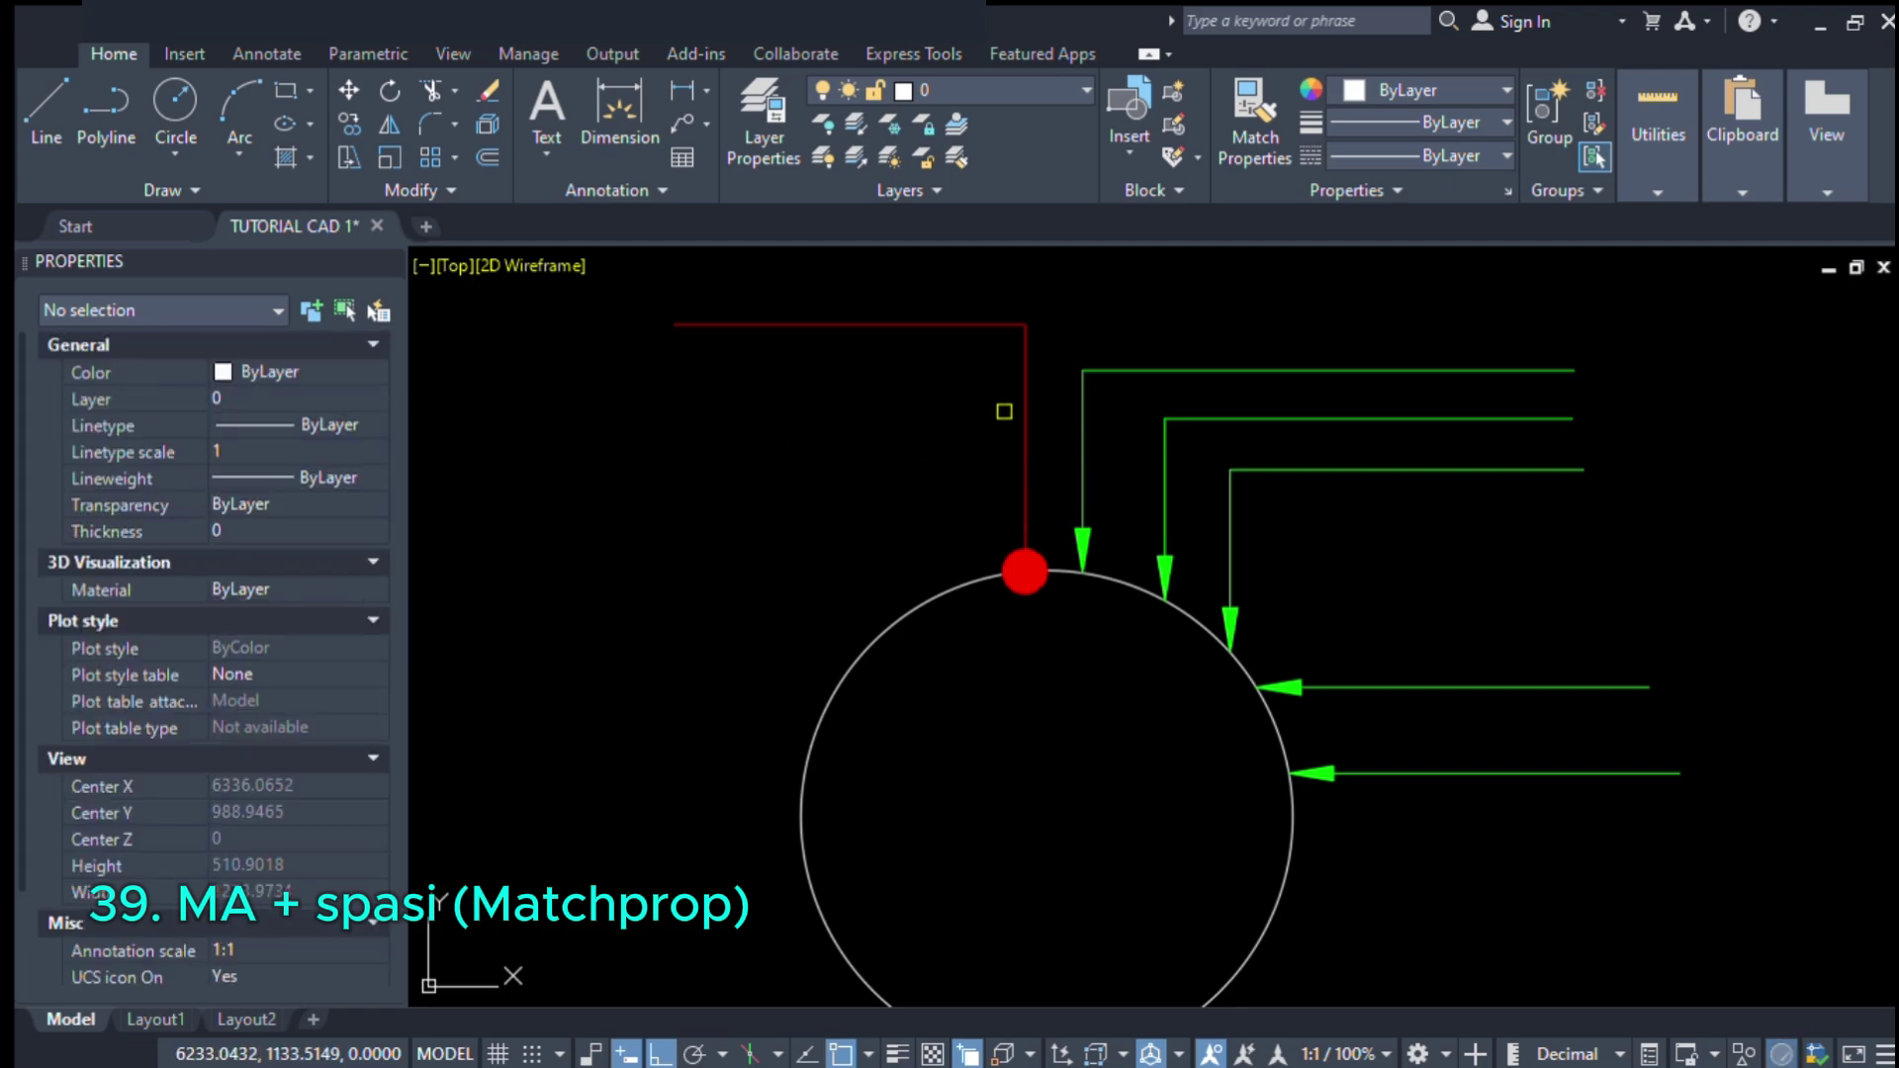
left_click(1023, 440)
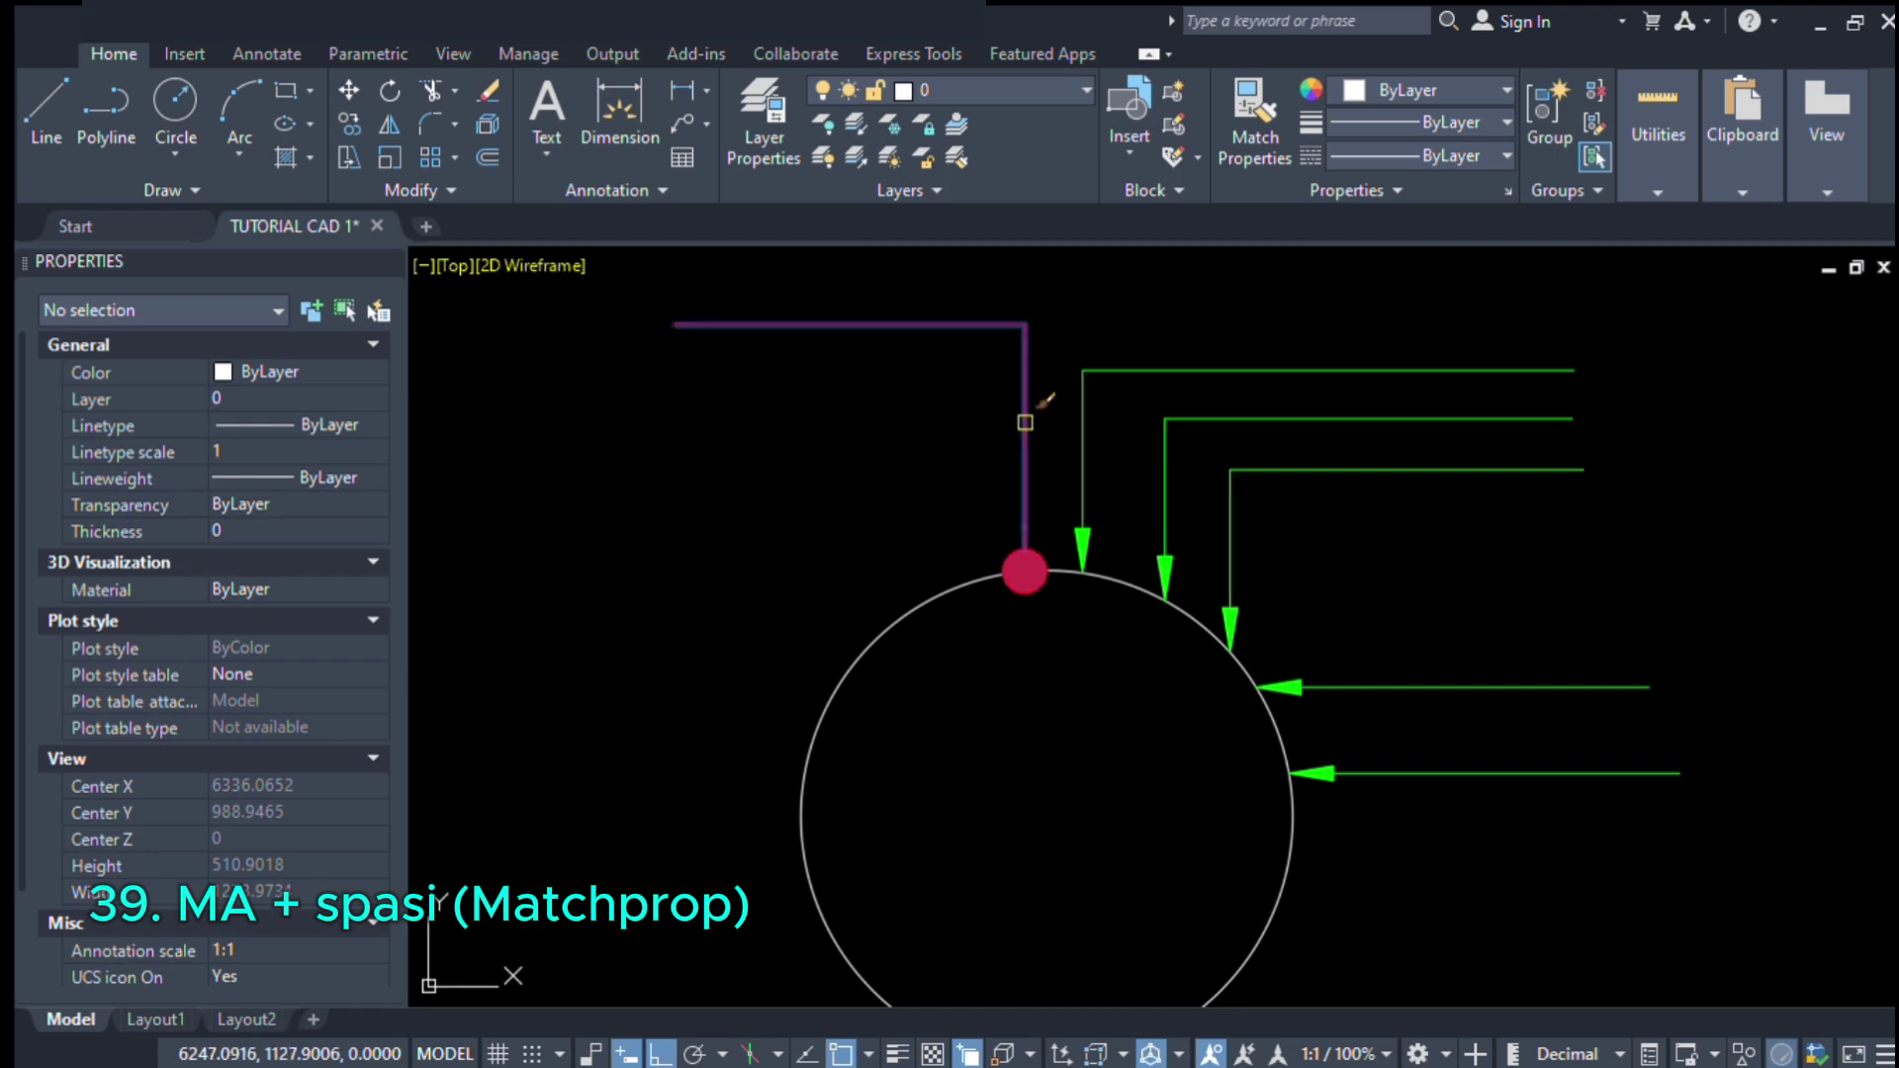
left_click(1167, 425)
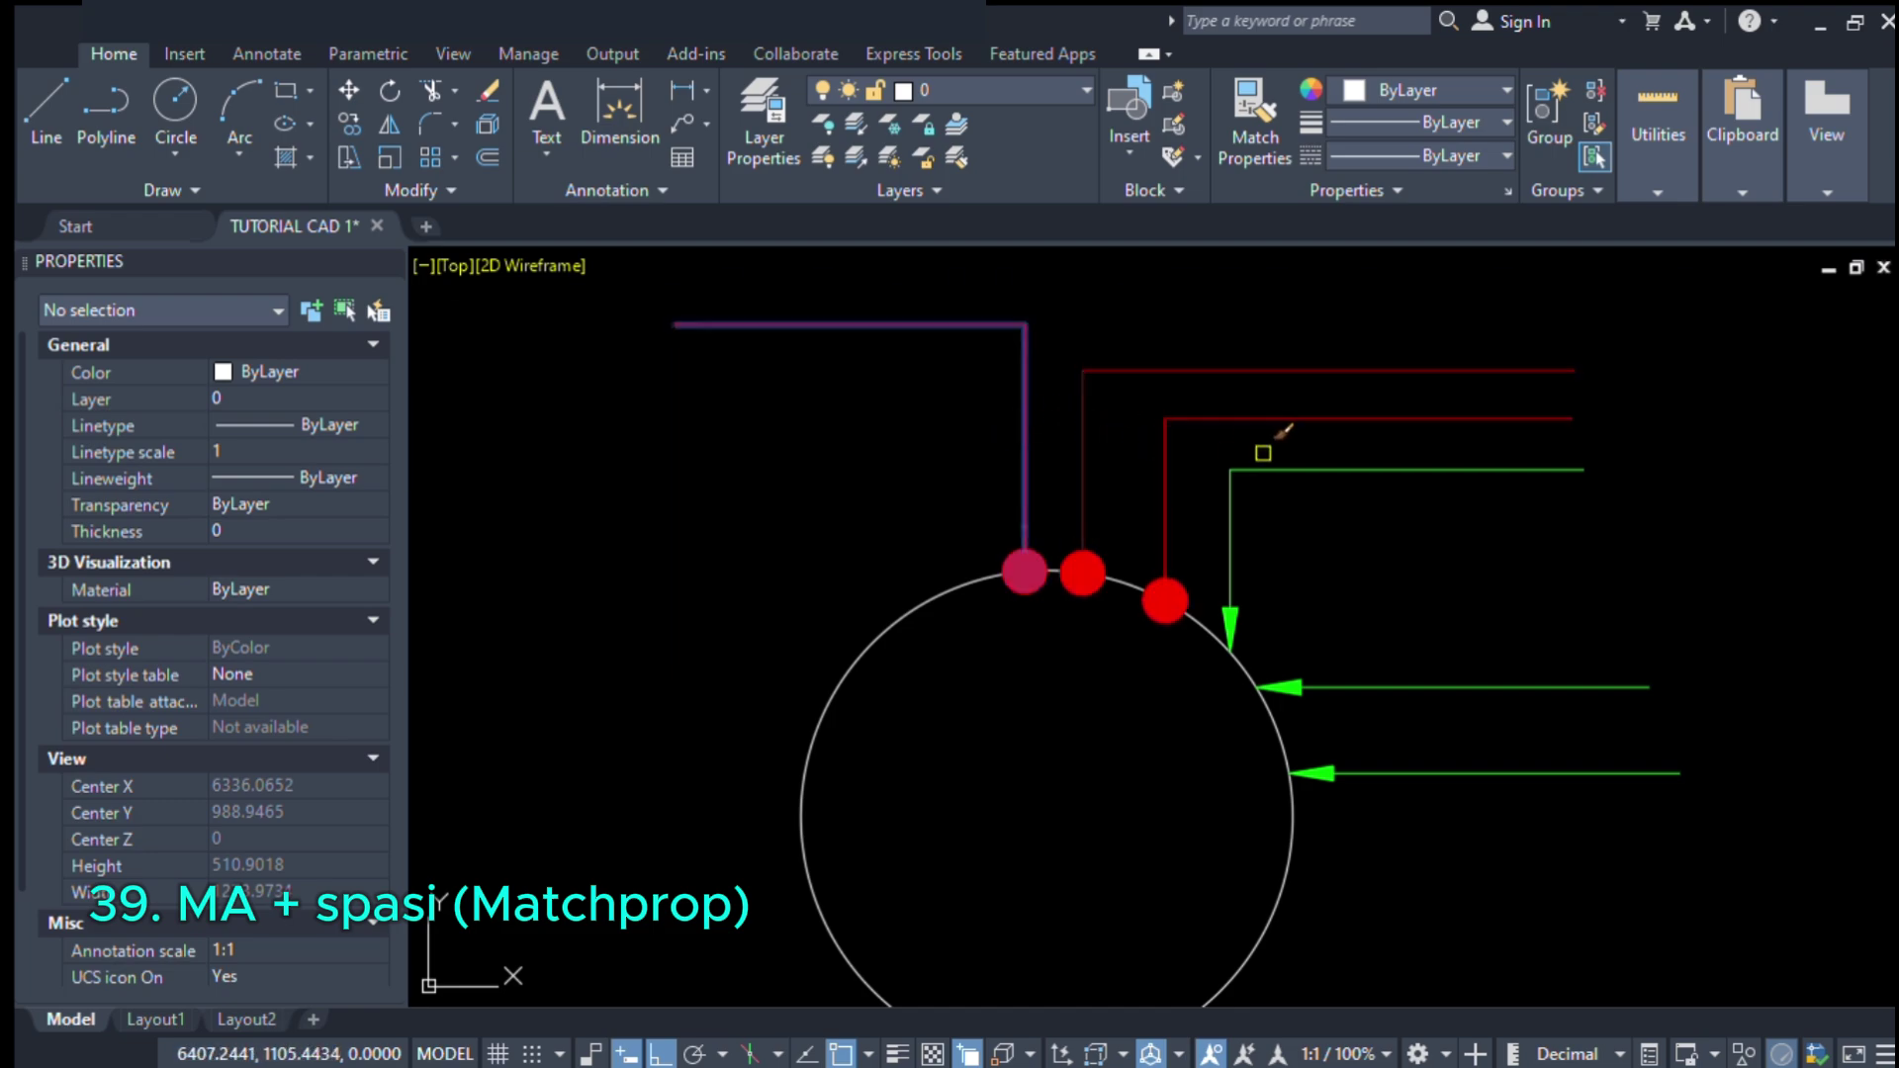
left_click(1316, 469)
- Apply the red dot leader's matched properties to the two horizontal leaders with a crossing selection
left_click(1632, 581)
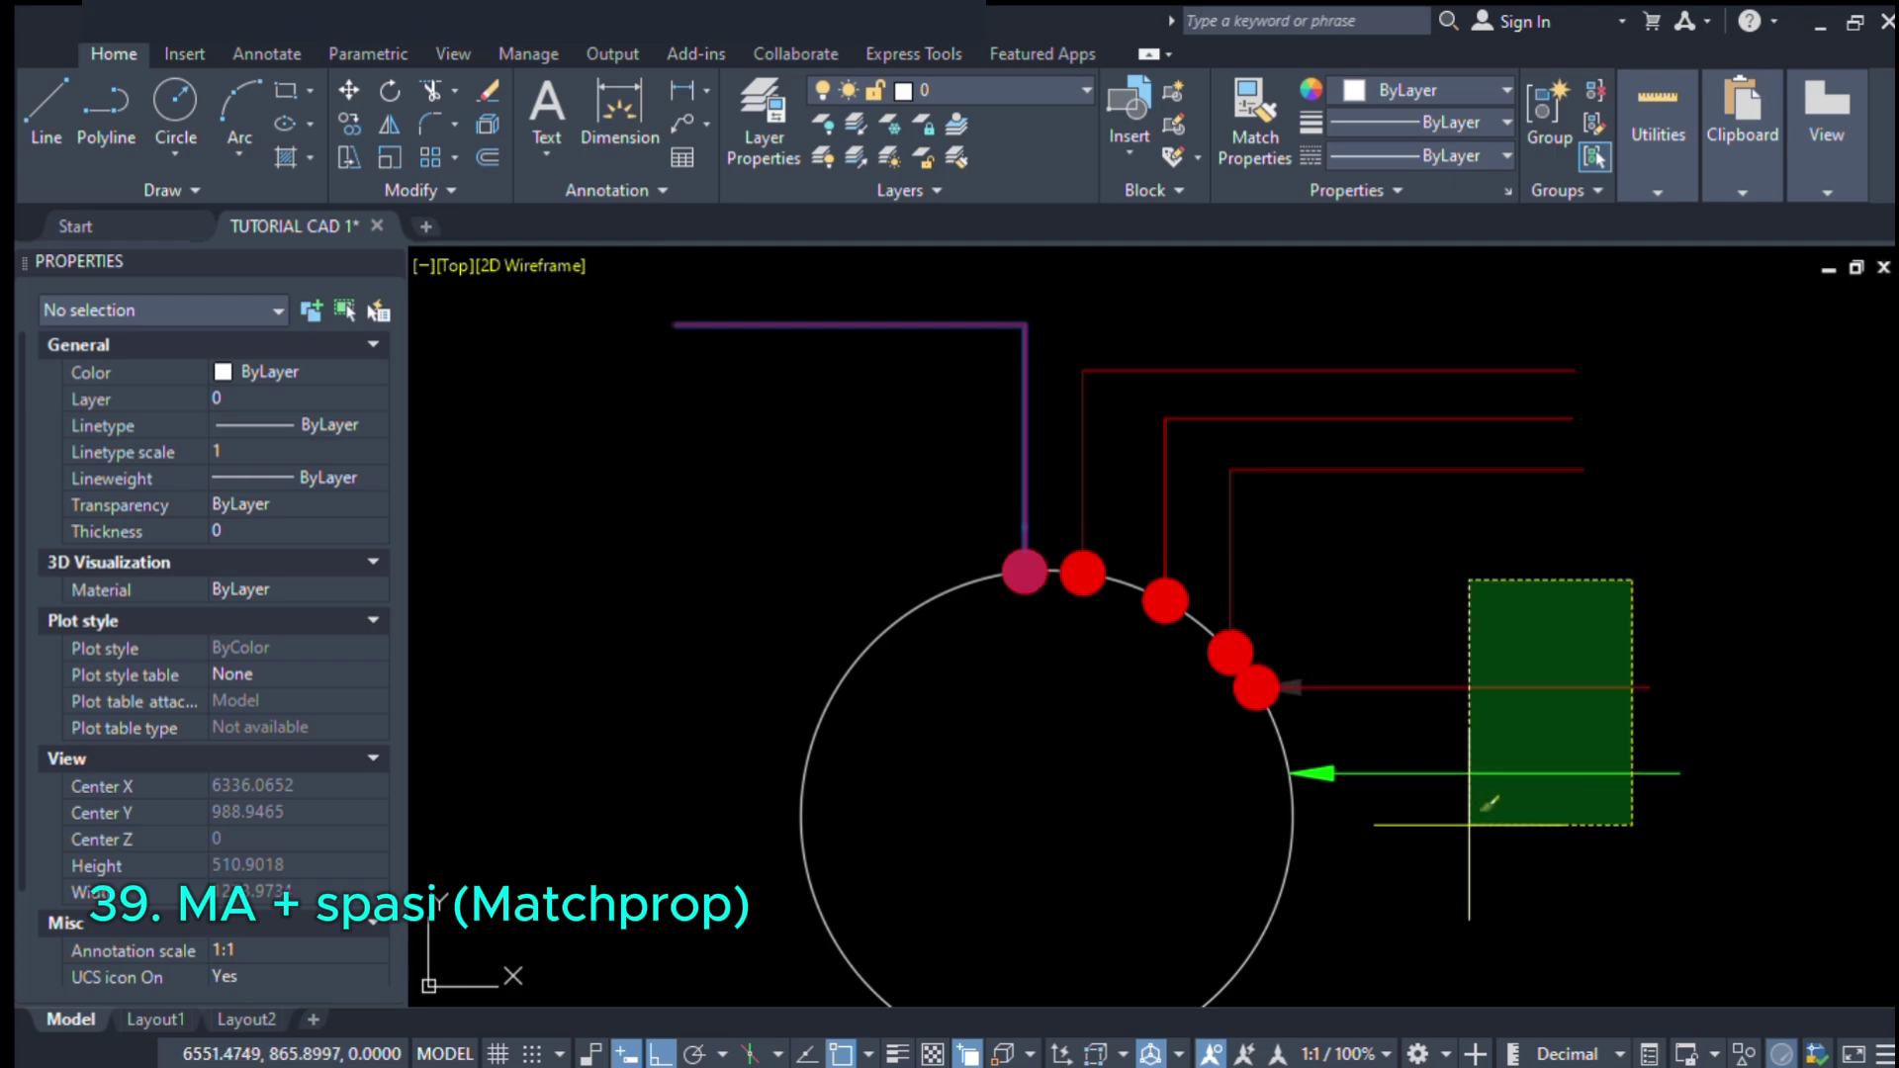
left_click(1352, 961)
scroll(1089, 482, "down", 3)
scroll(1197, 534, "up", 3)
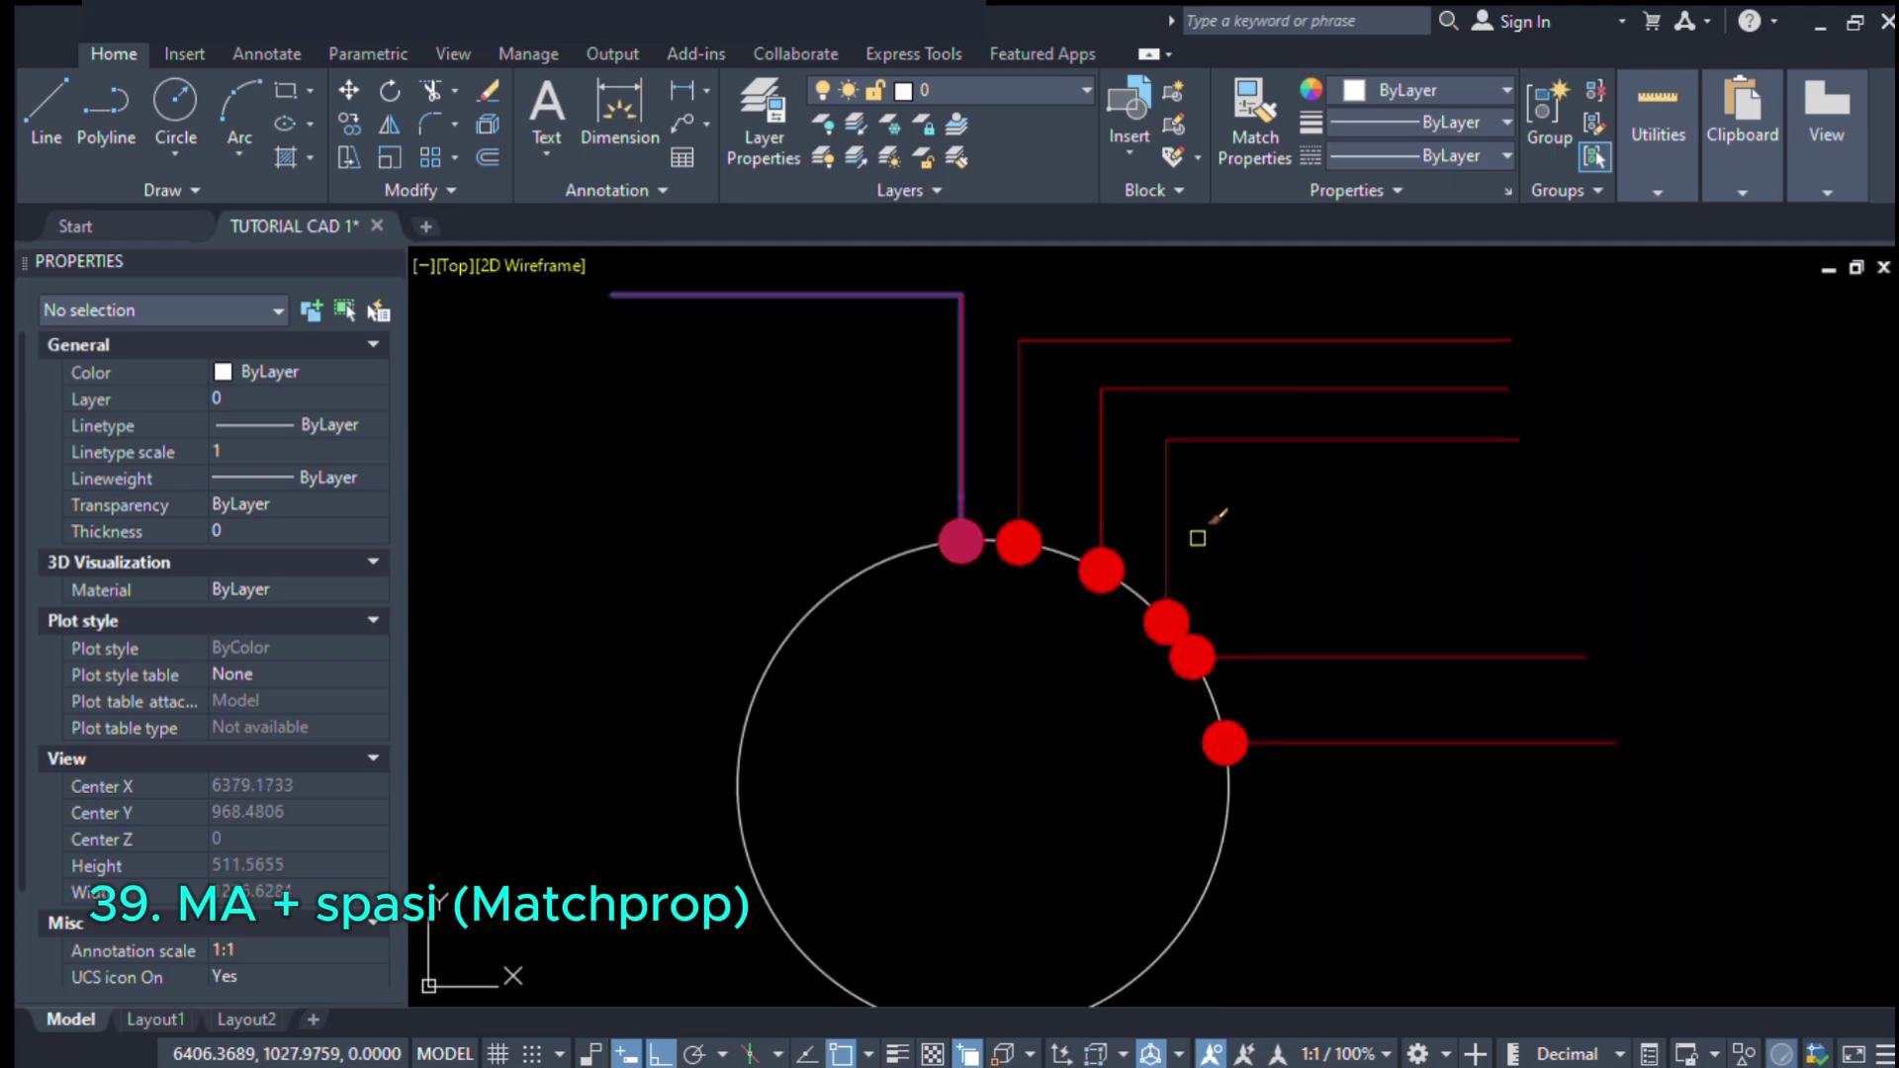
middle_click_drag(1291, 528, 1349, 517)
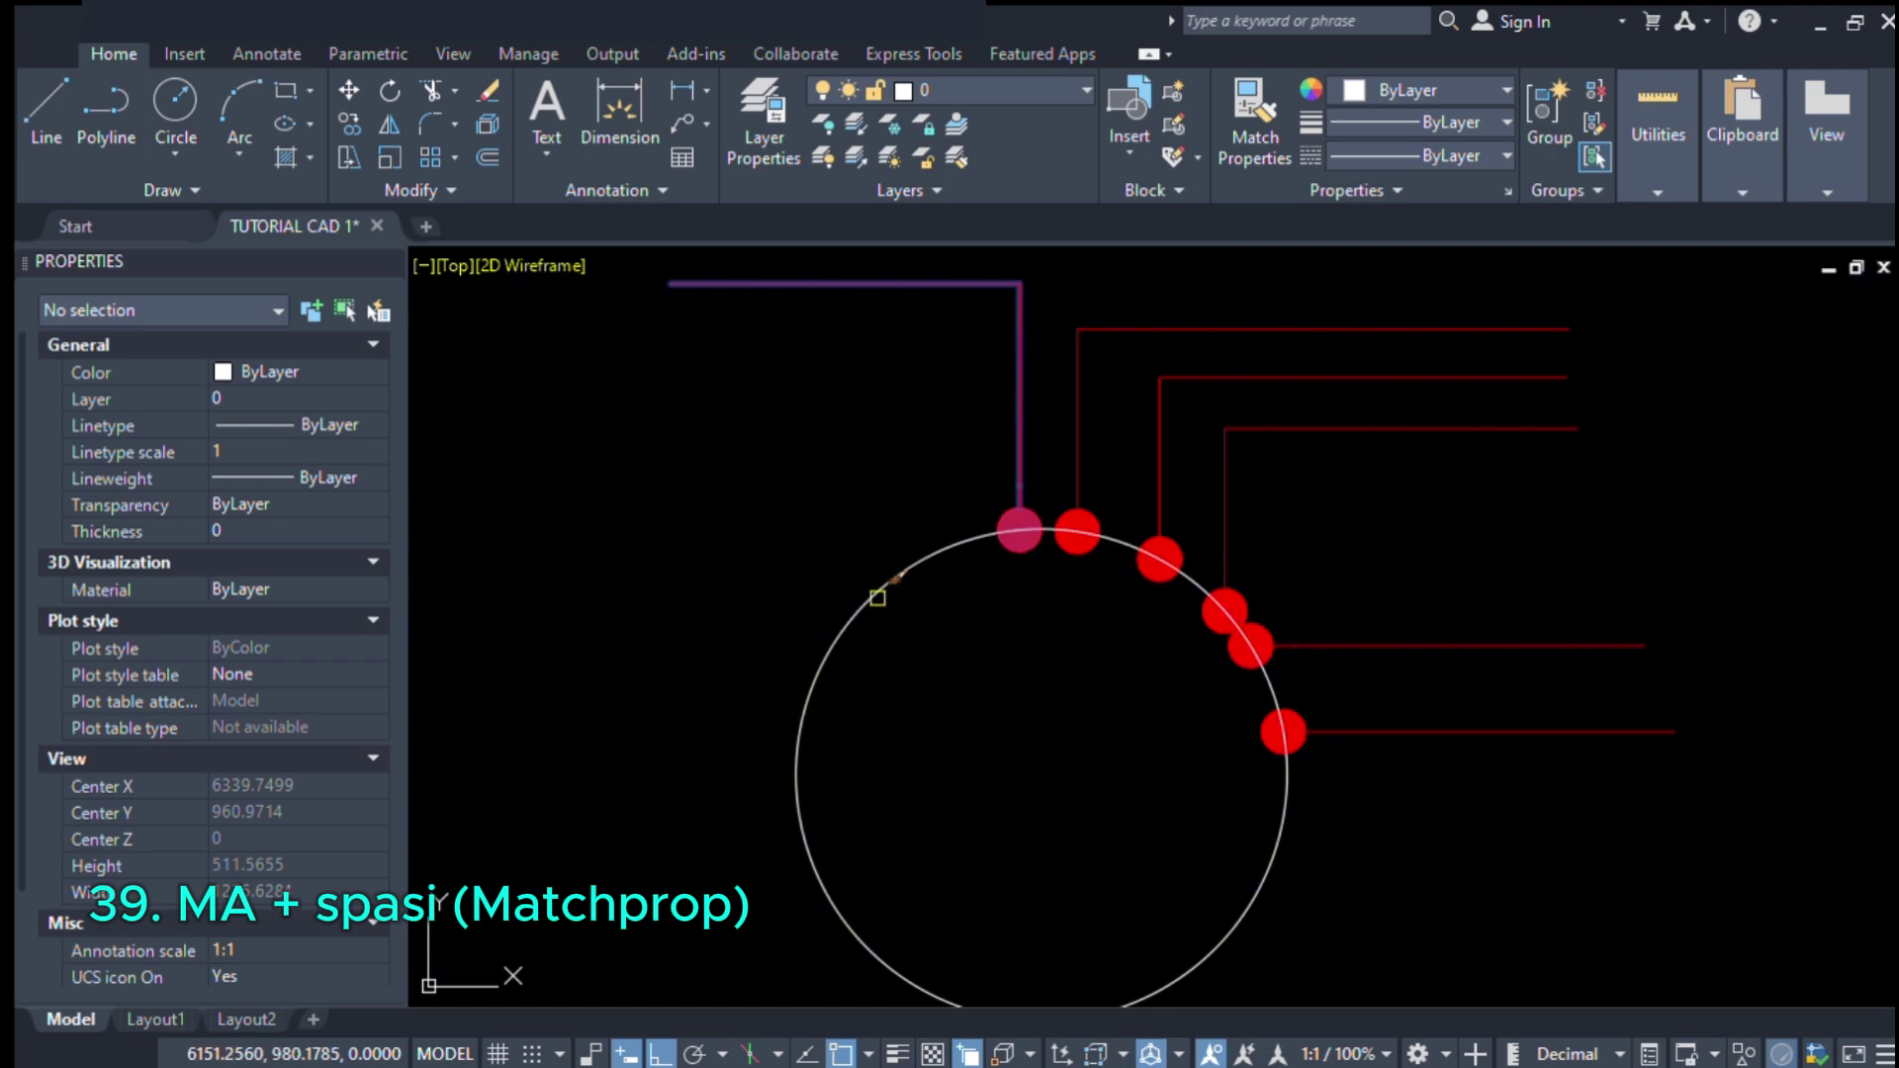
- End the Match Properties command after updating the leaders around the circle
scroll(1220, 566, "down", 3)
scroll(1148, 585, "up", 3)
middle_click_drag(1148, 585, 1035, 610)
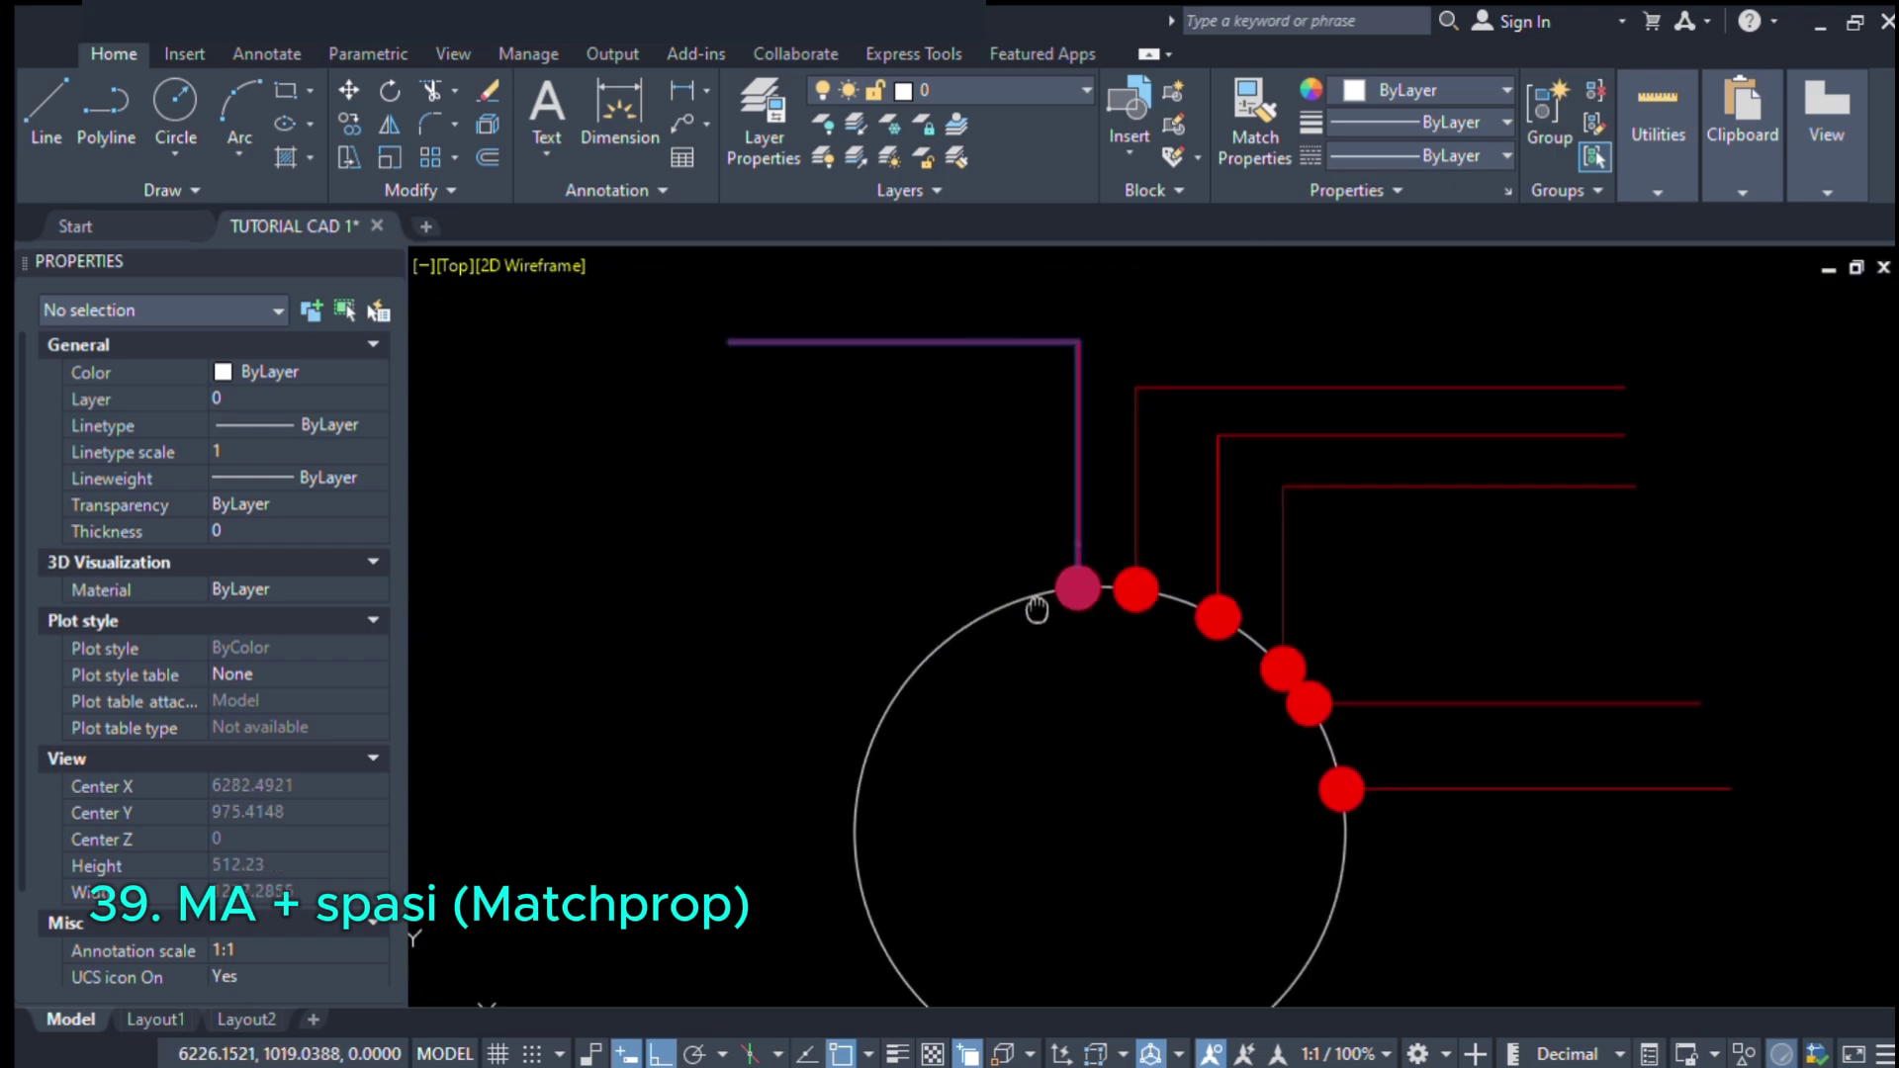
middle_click_drag(1375, 516, 1326, 504)
key("Return")
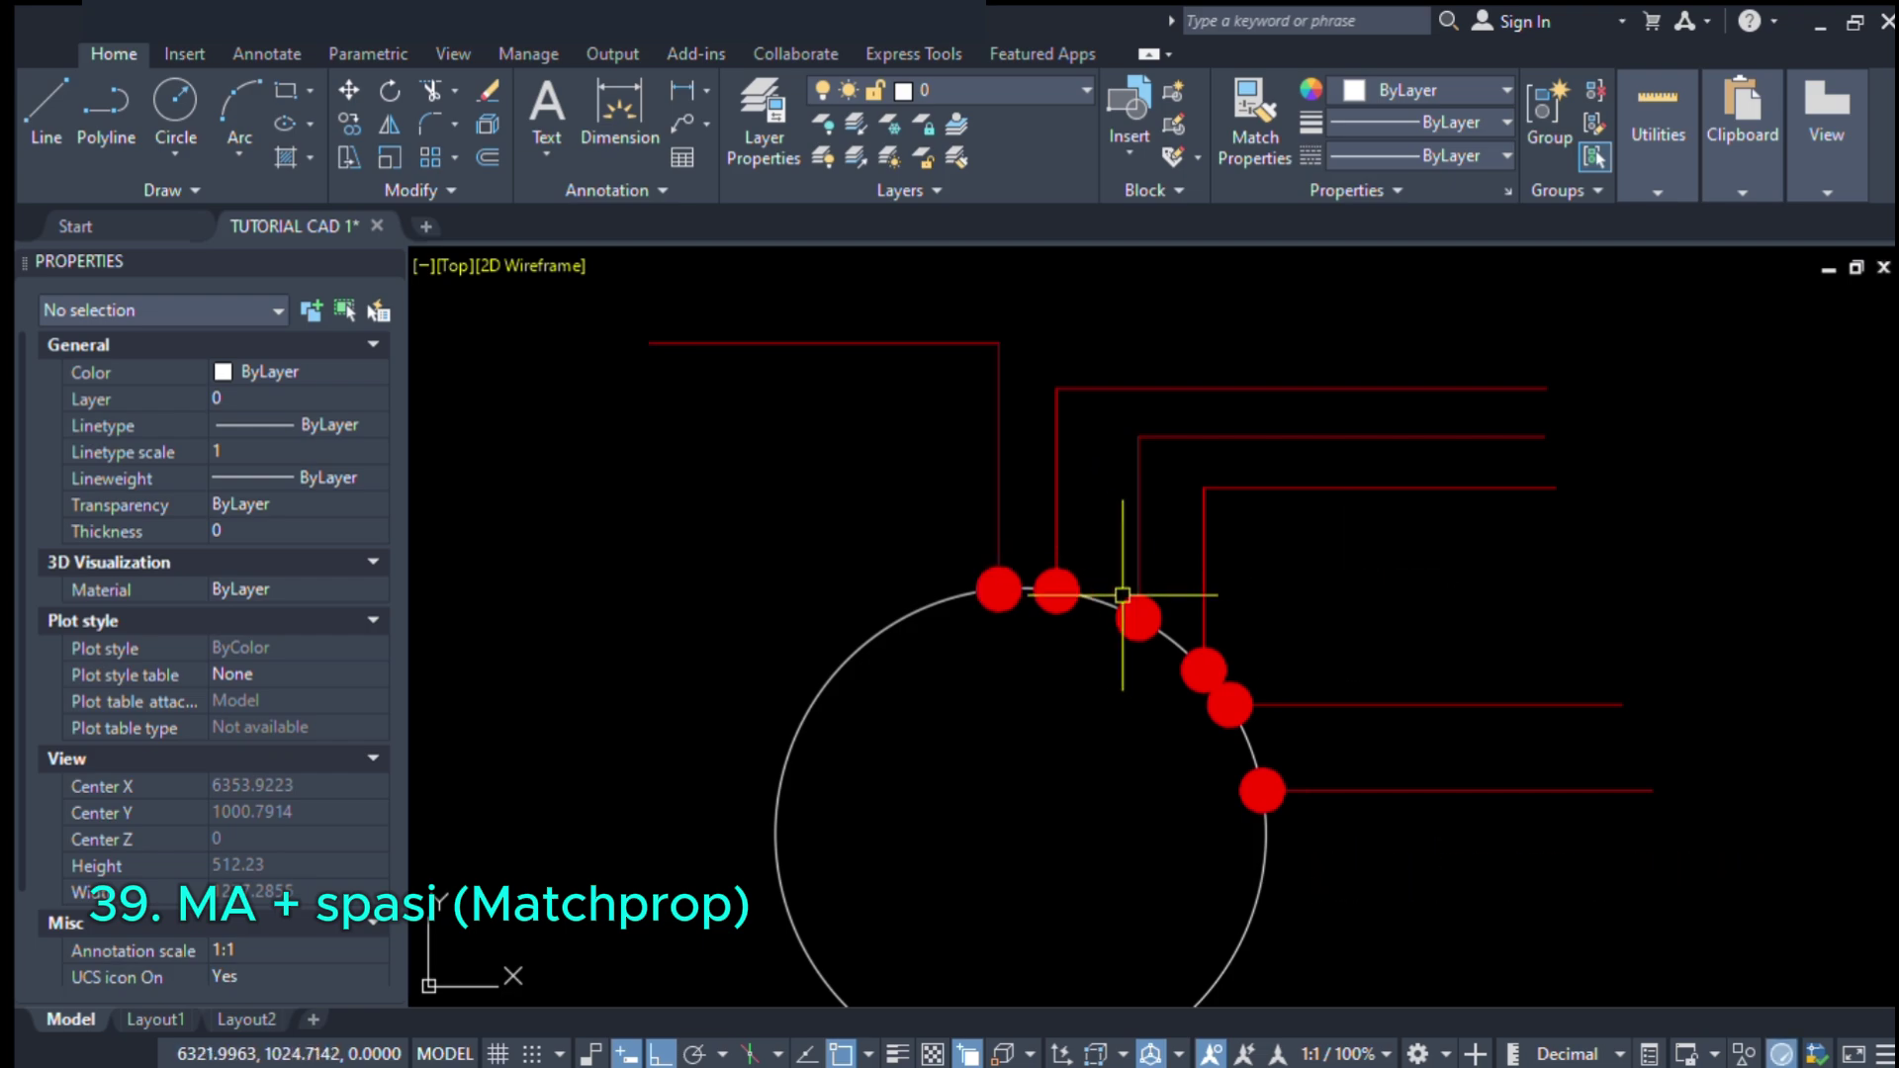
- Close the Properties palette and reopen it with the PR command
middle_click_drag(1117, 578, 1143, 494)
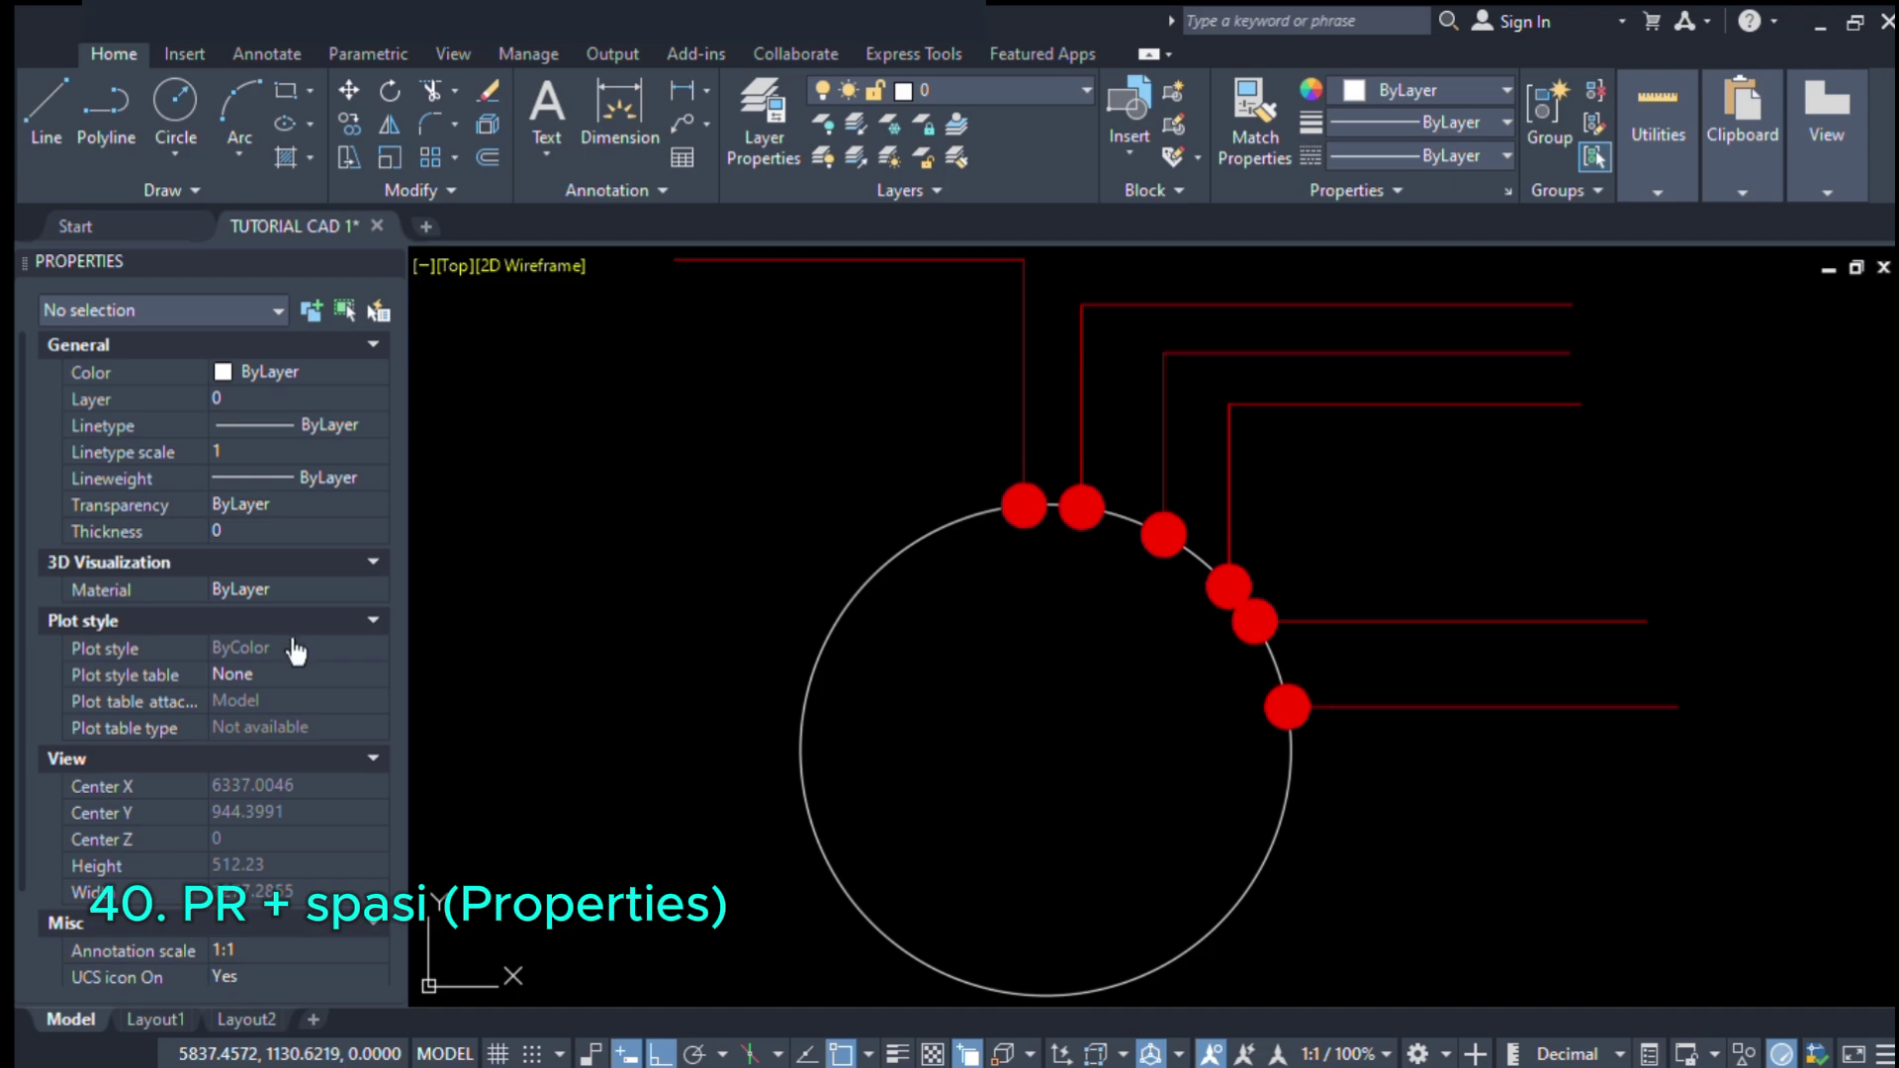
left_click(376, 260)
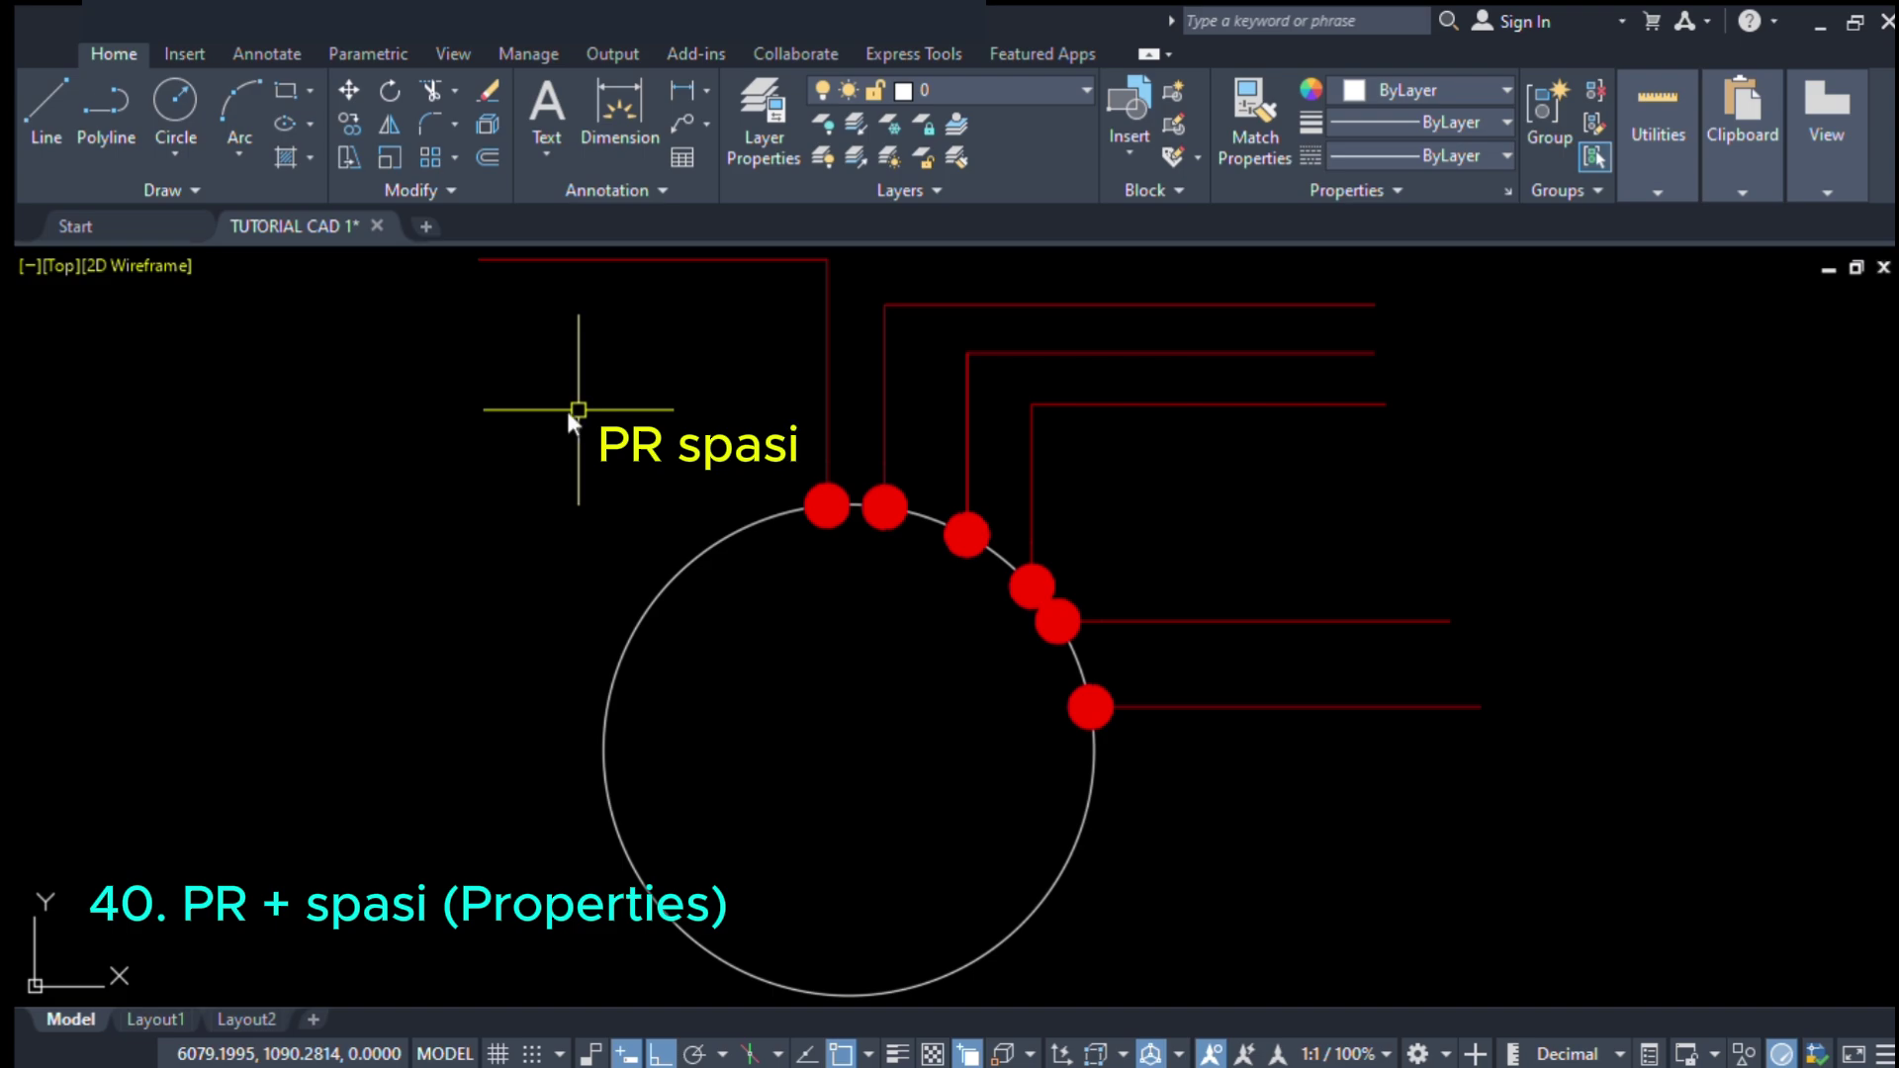
type("pr")
key("space")
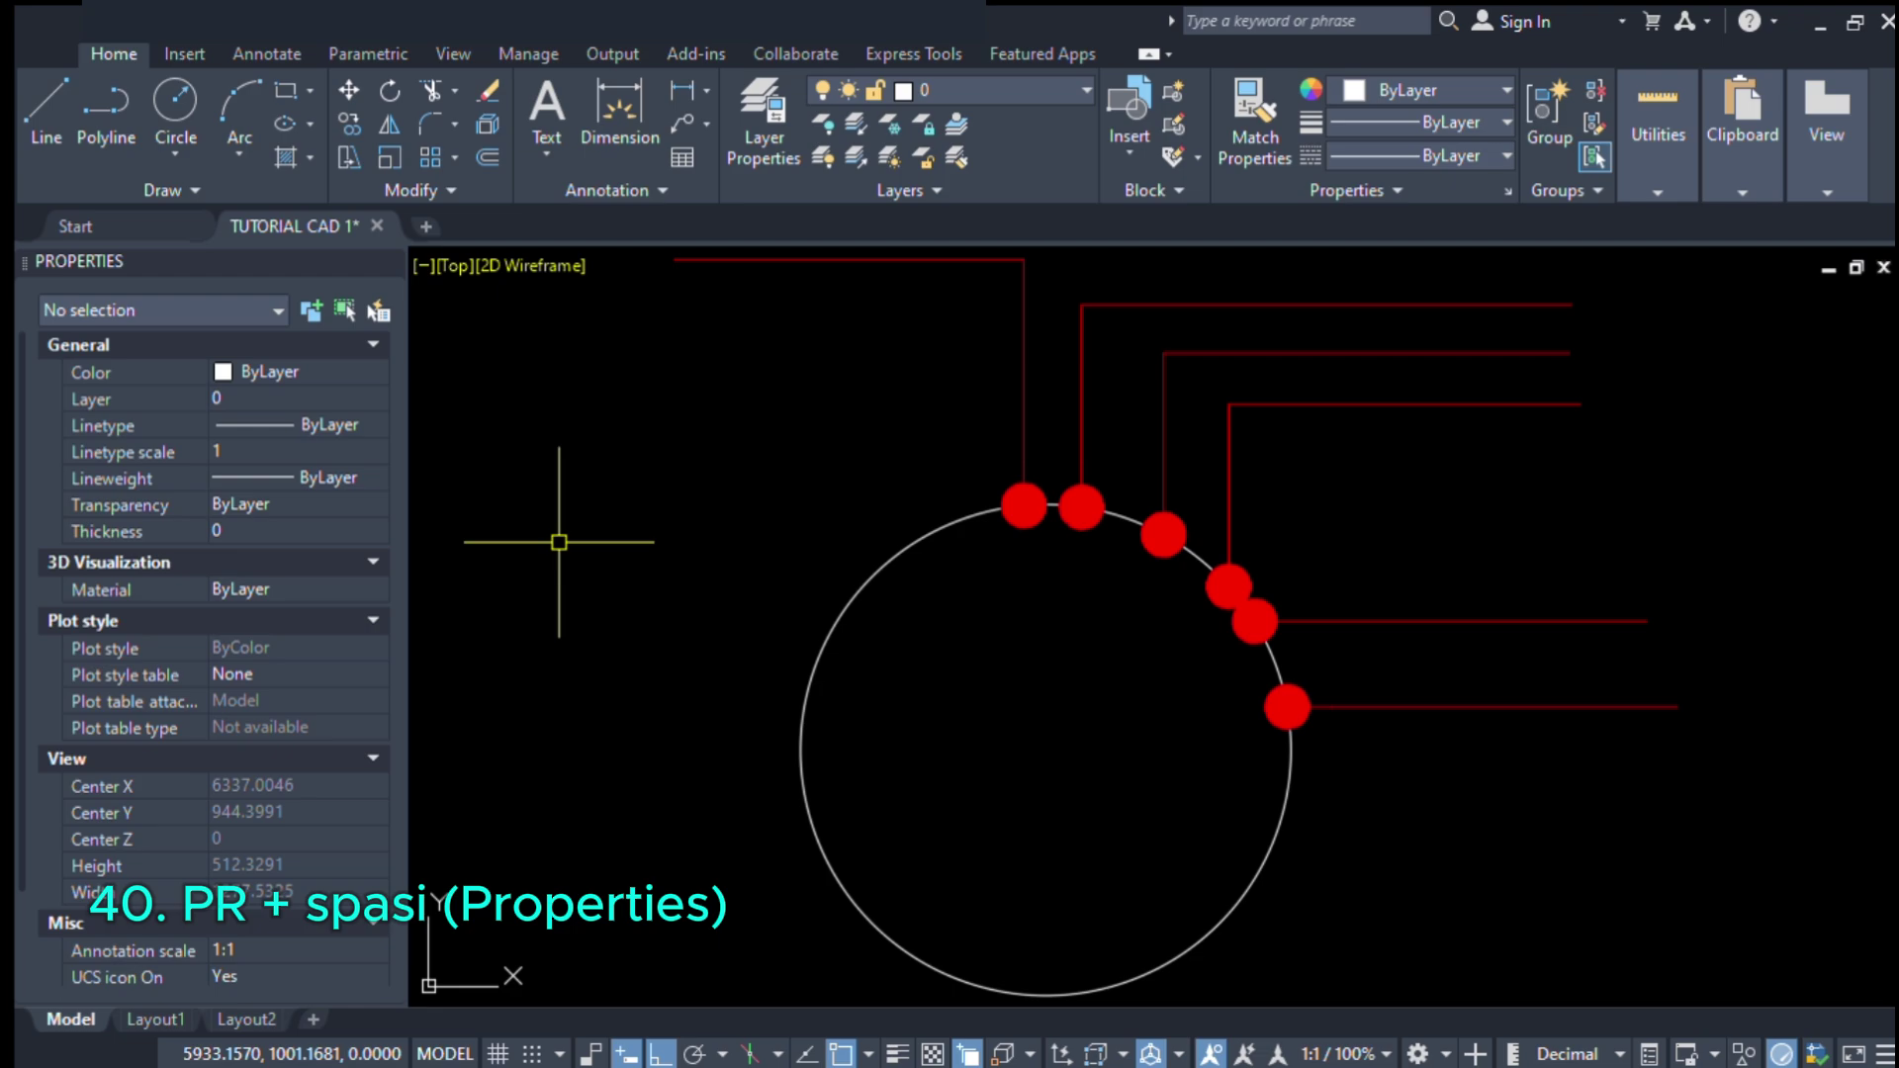
- Set the color of the circle under the red dot leaders to Green and deselect it
middle_click_drag(851, 484, 872, 511)
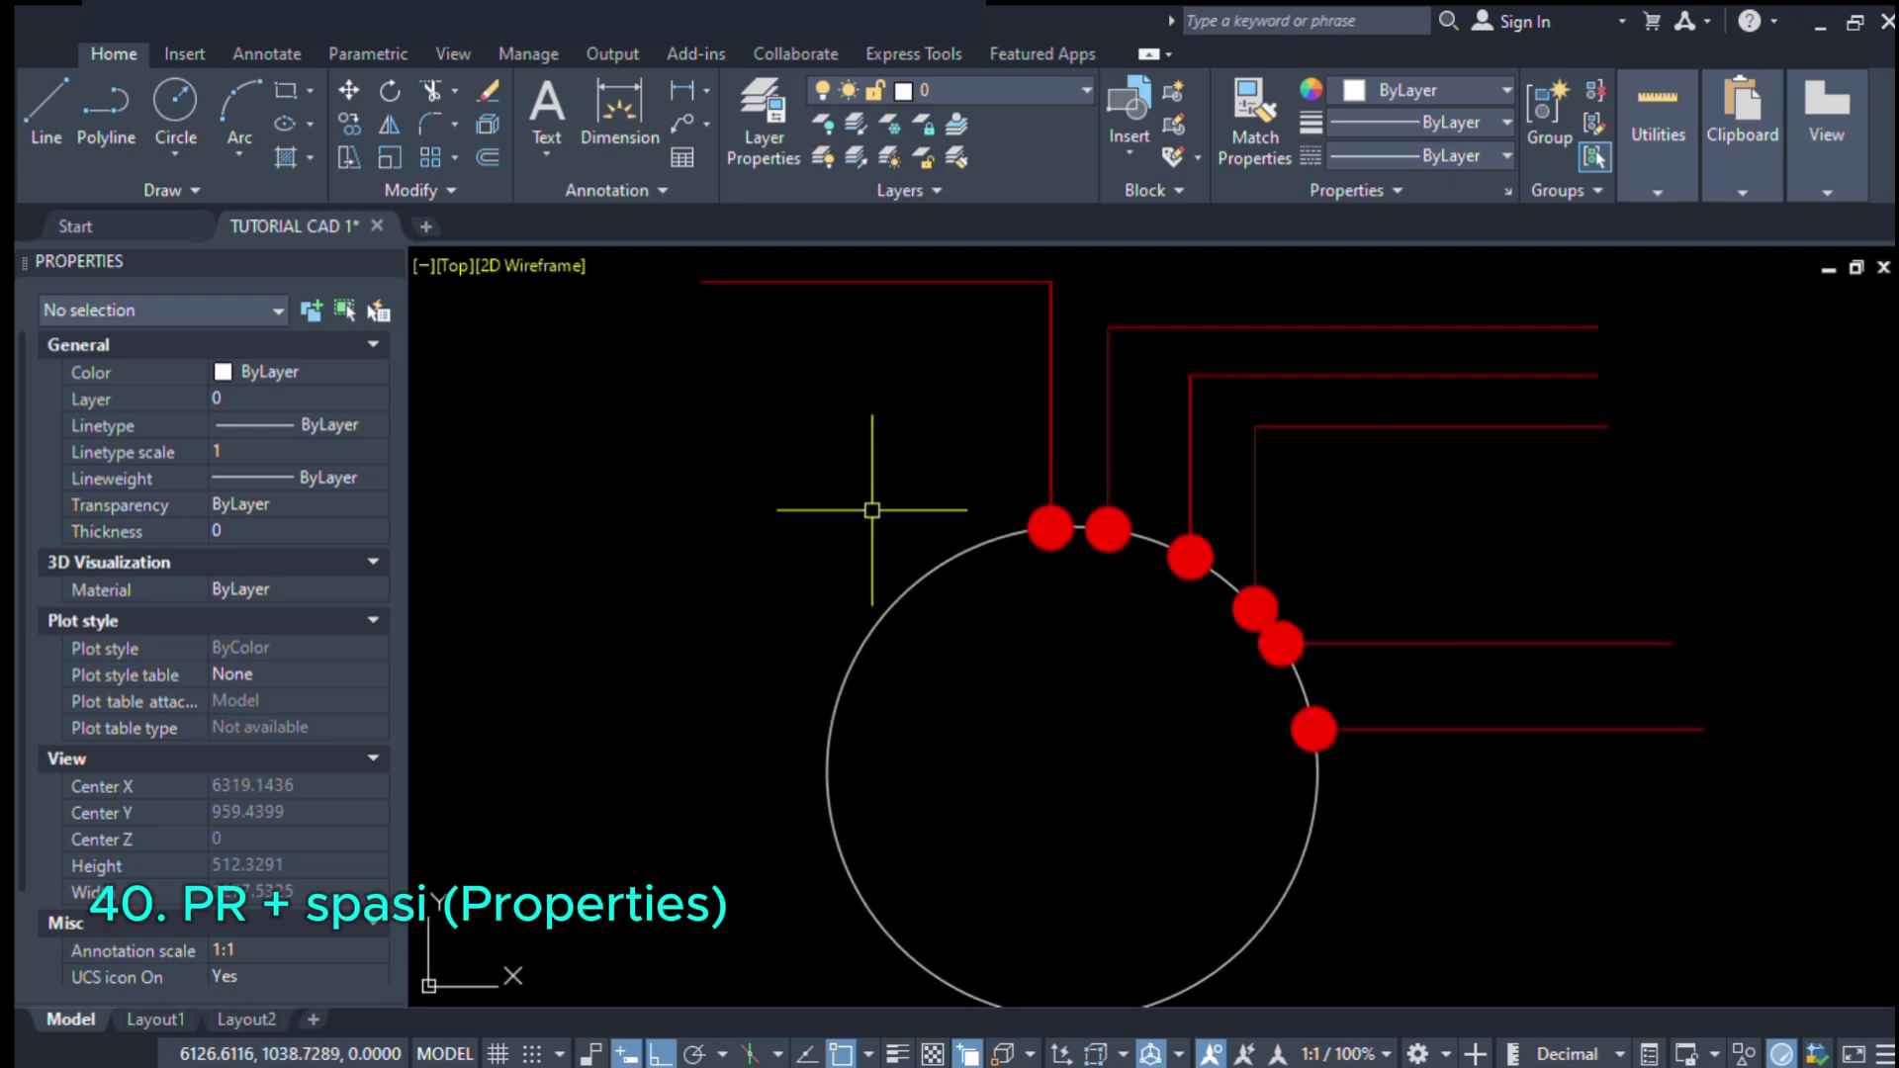
left_click(921, 577)
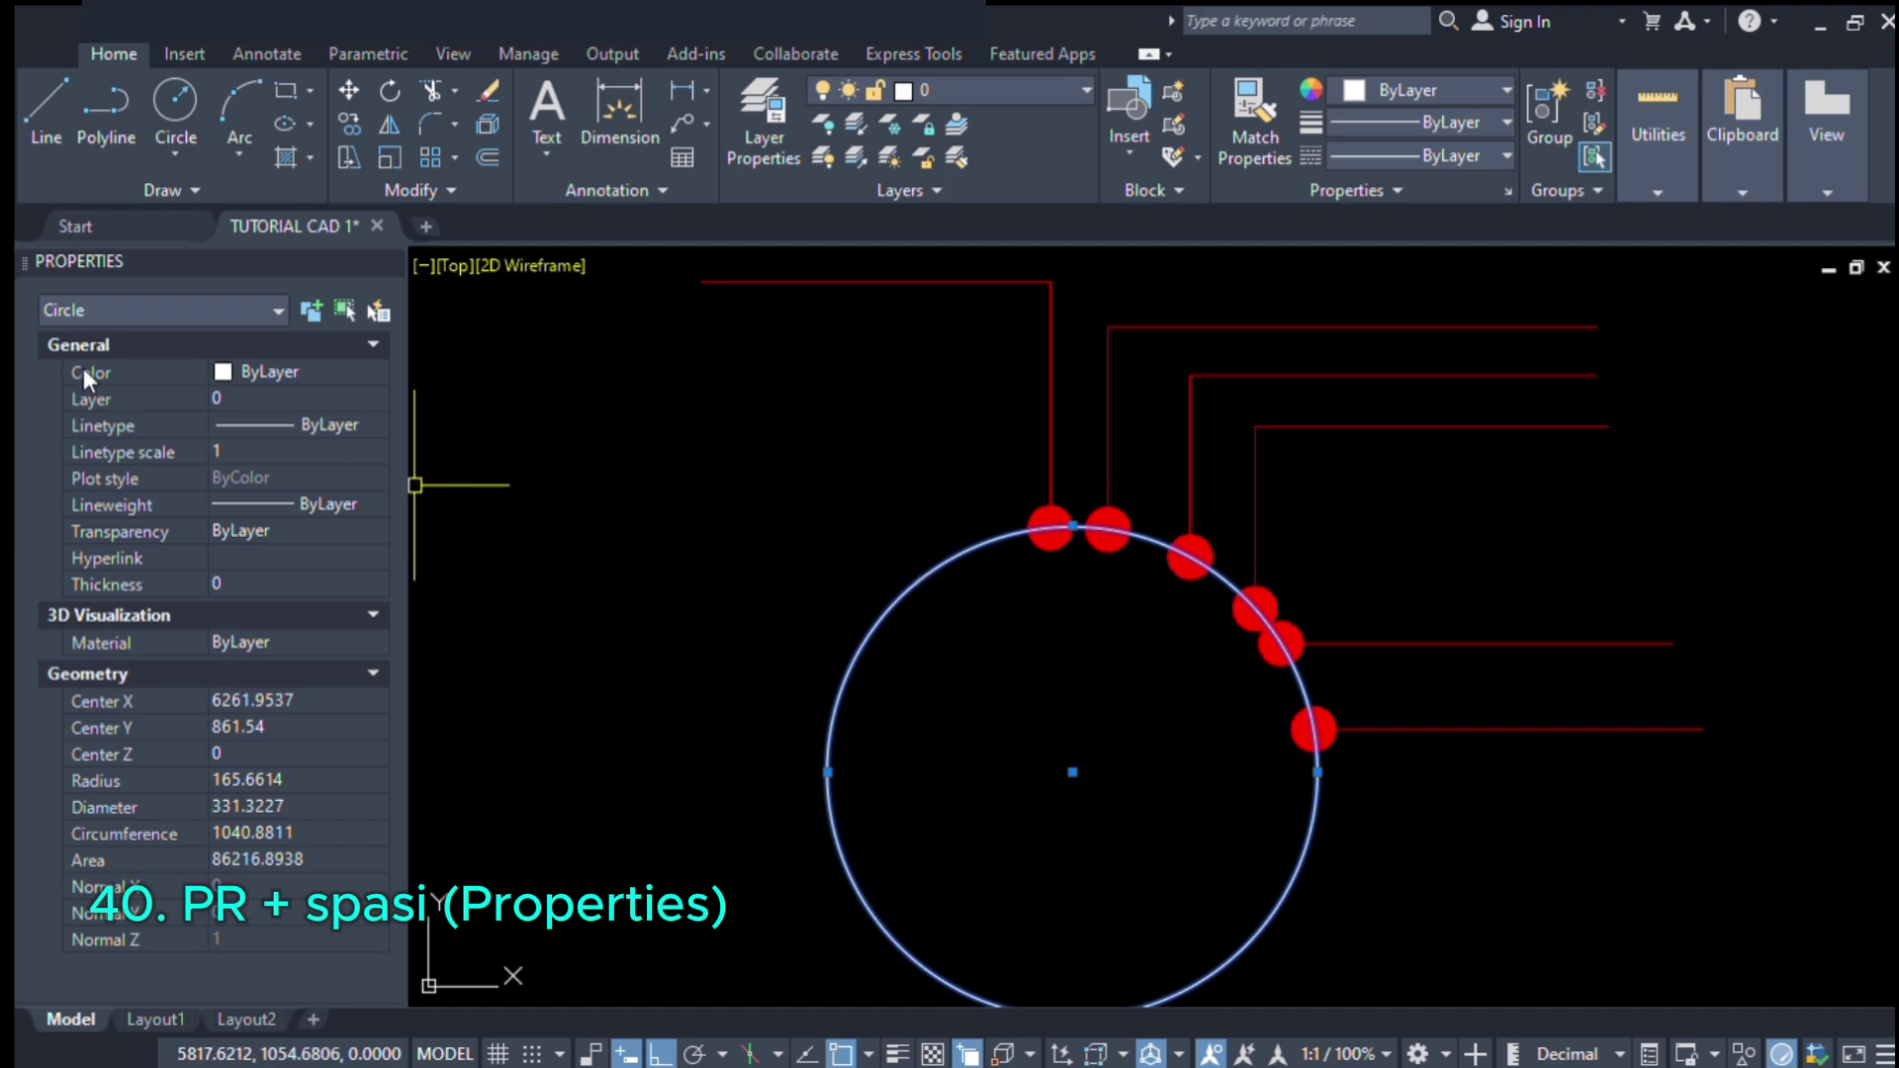
left_click(306, 372)
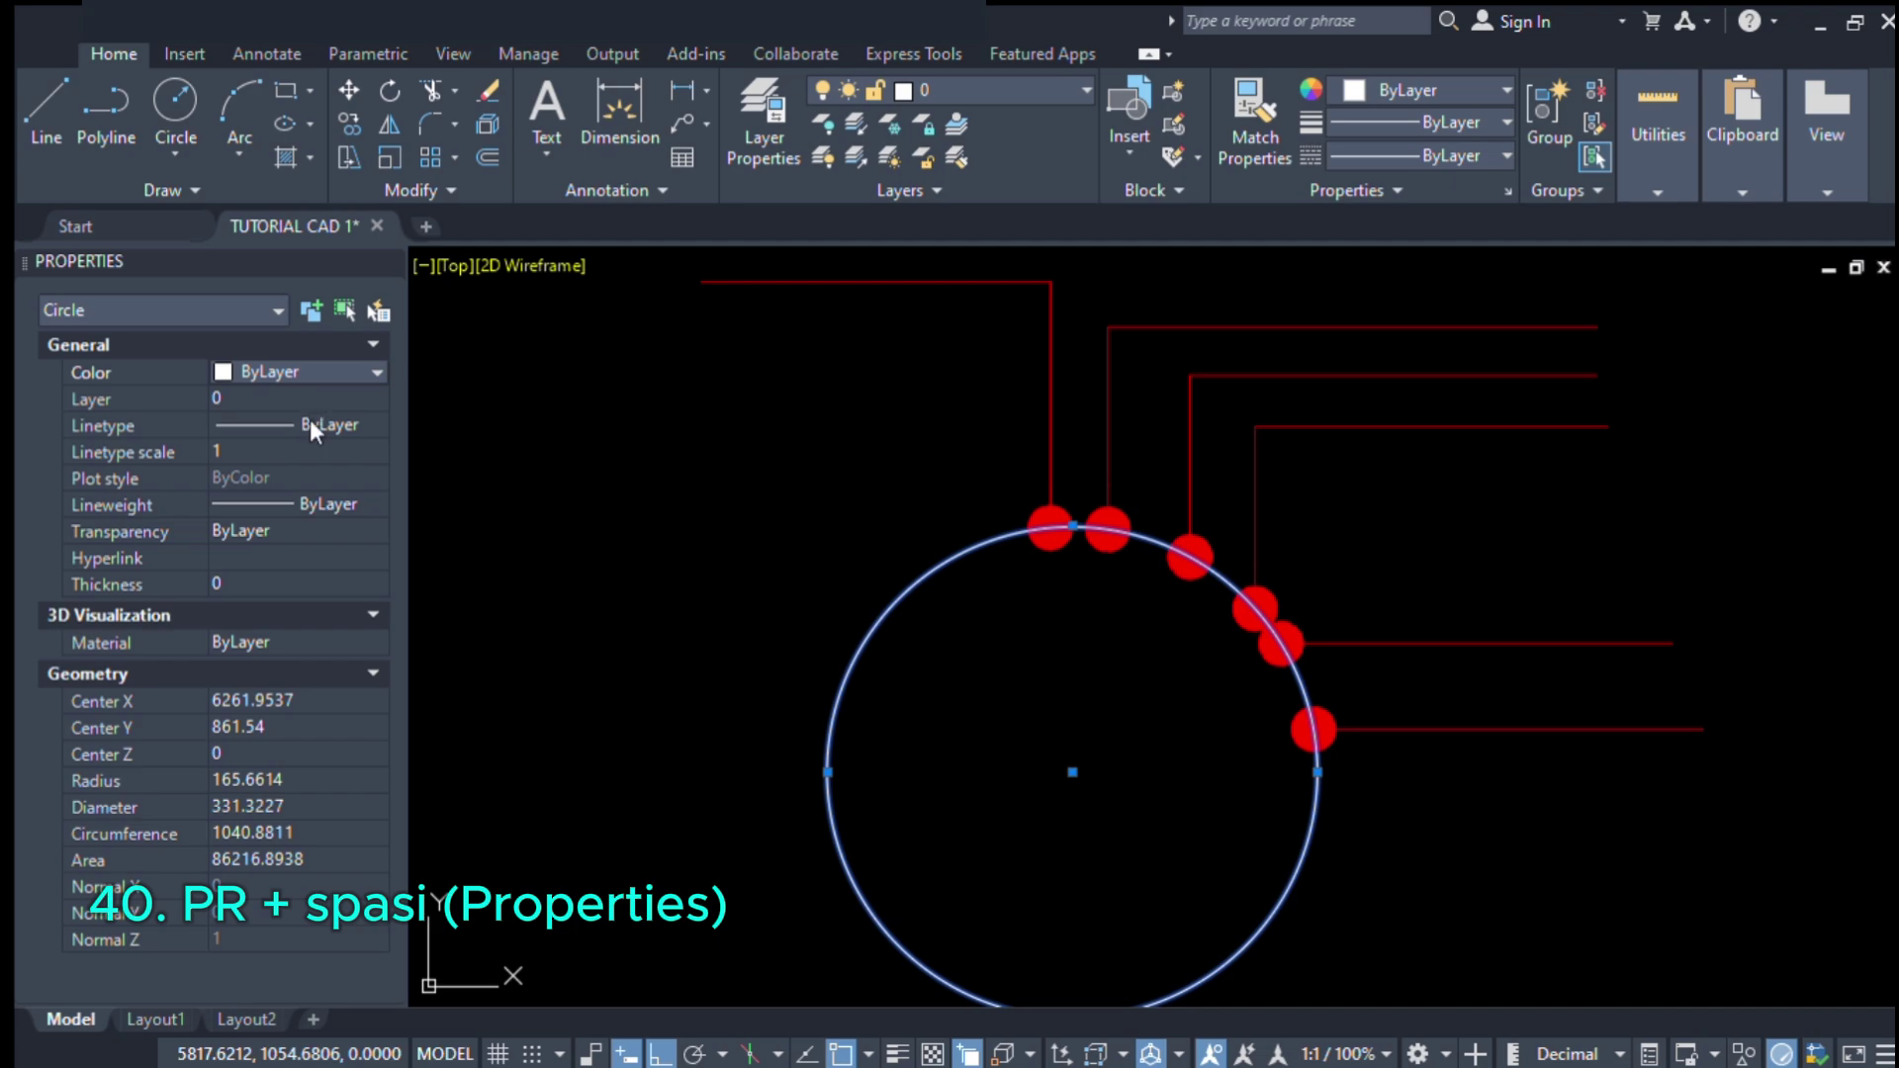
left_click(296, 497)
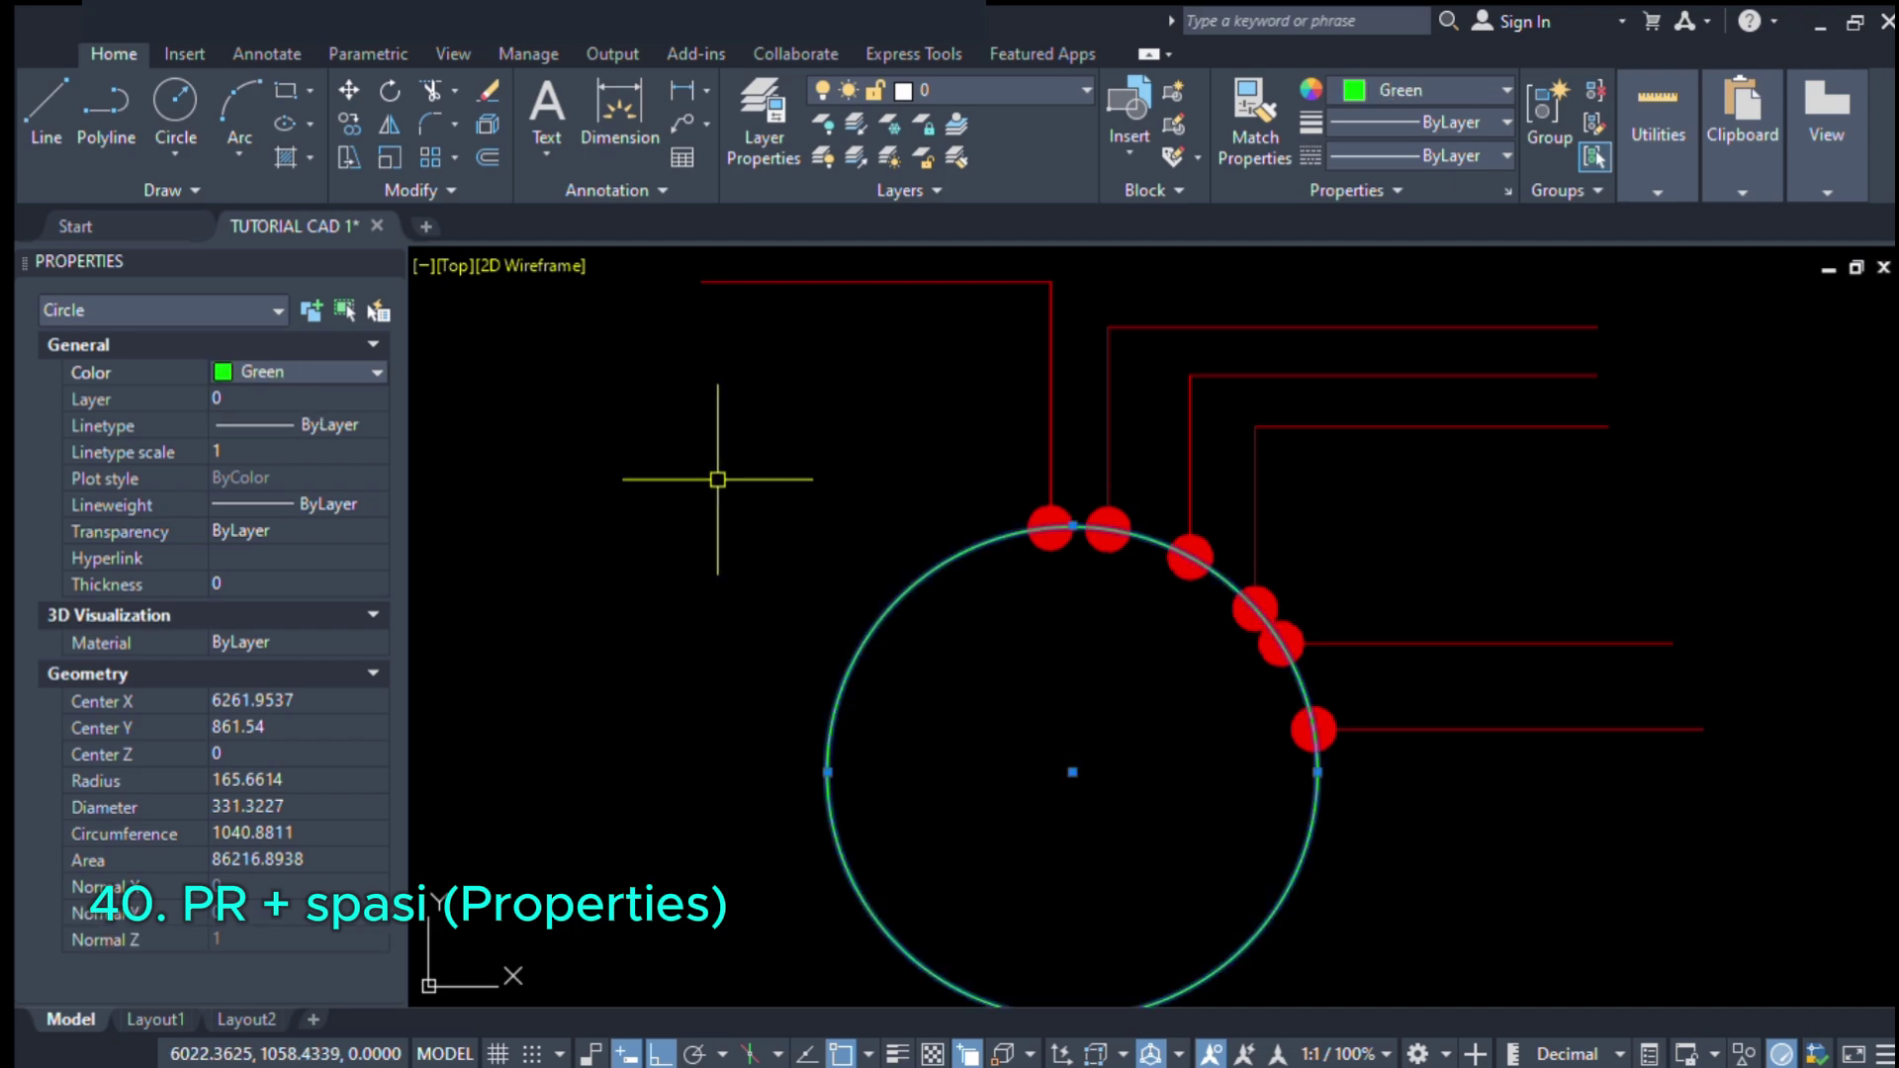
key("Escape")
scroll(966, 577, "down", 2)
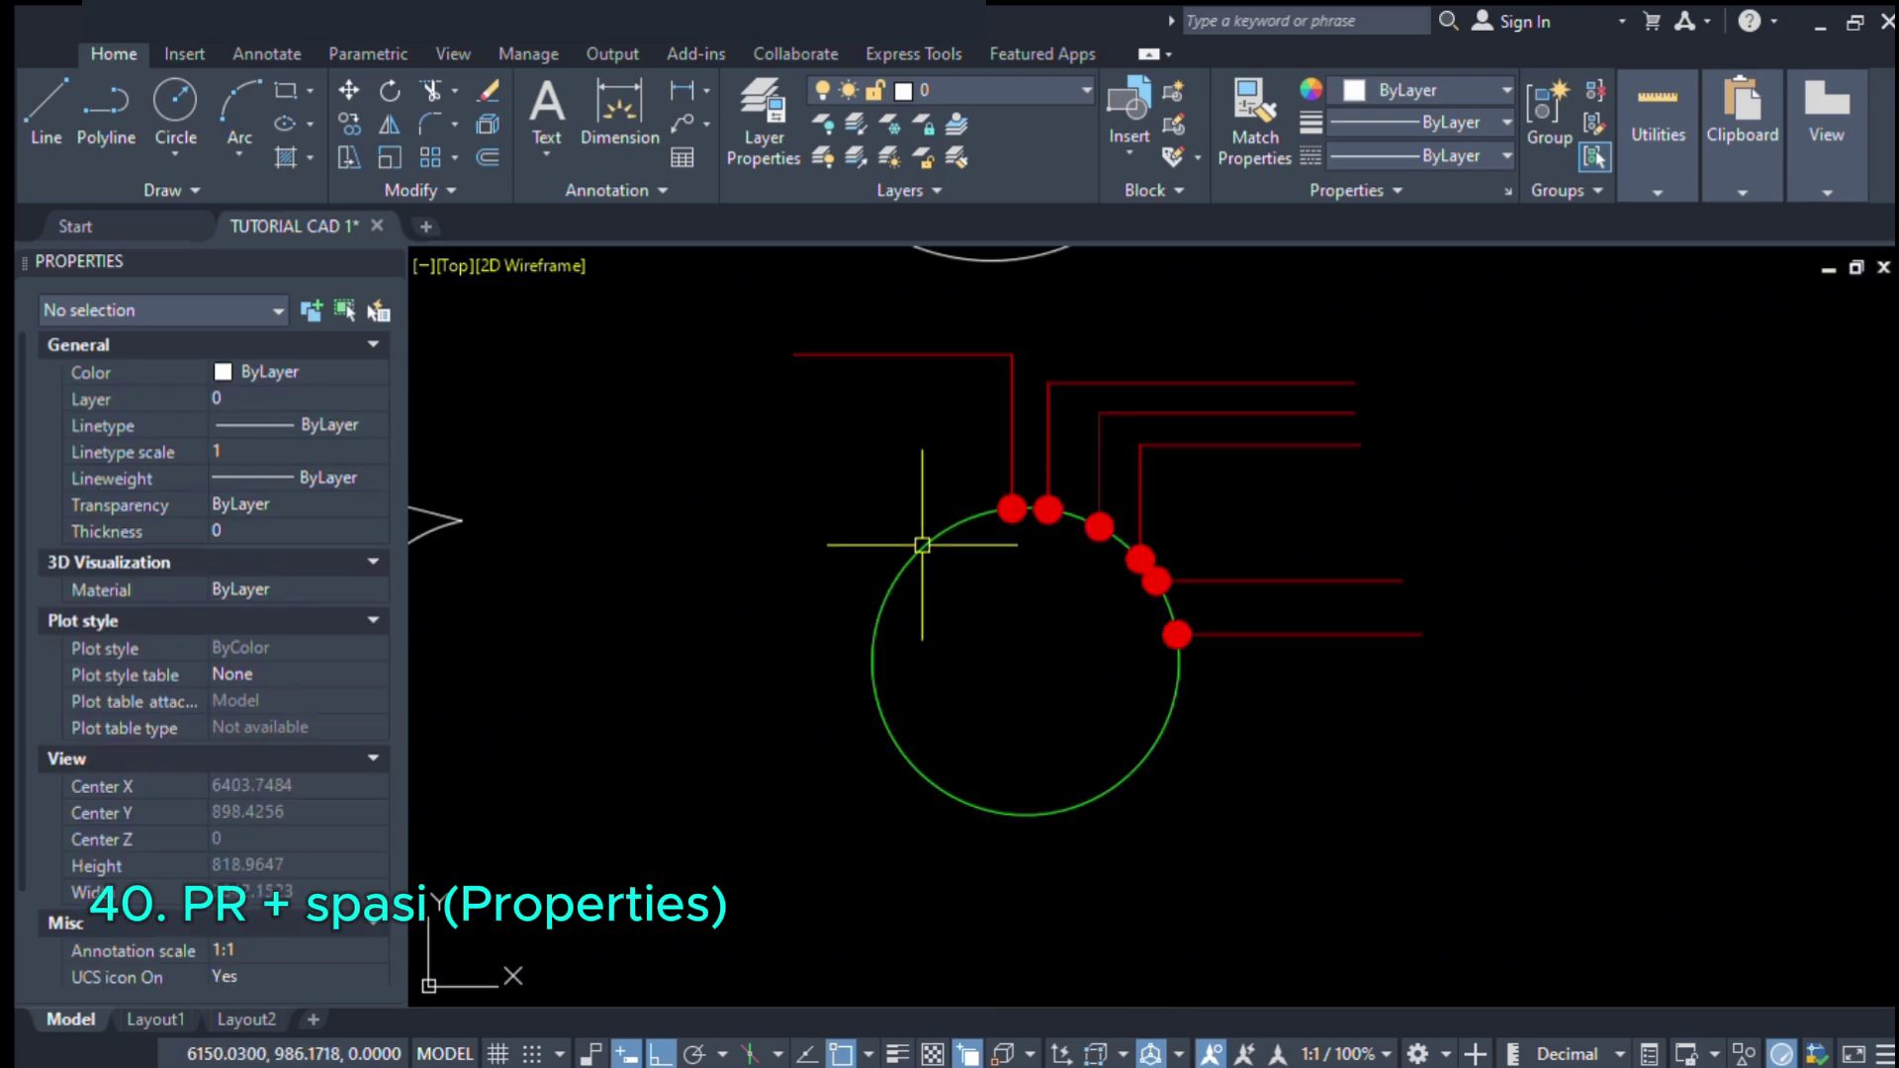
- Set the green circle's radius to 150 in its geometry properties
scroll(853, 554, "up", 2)
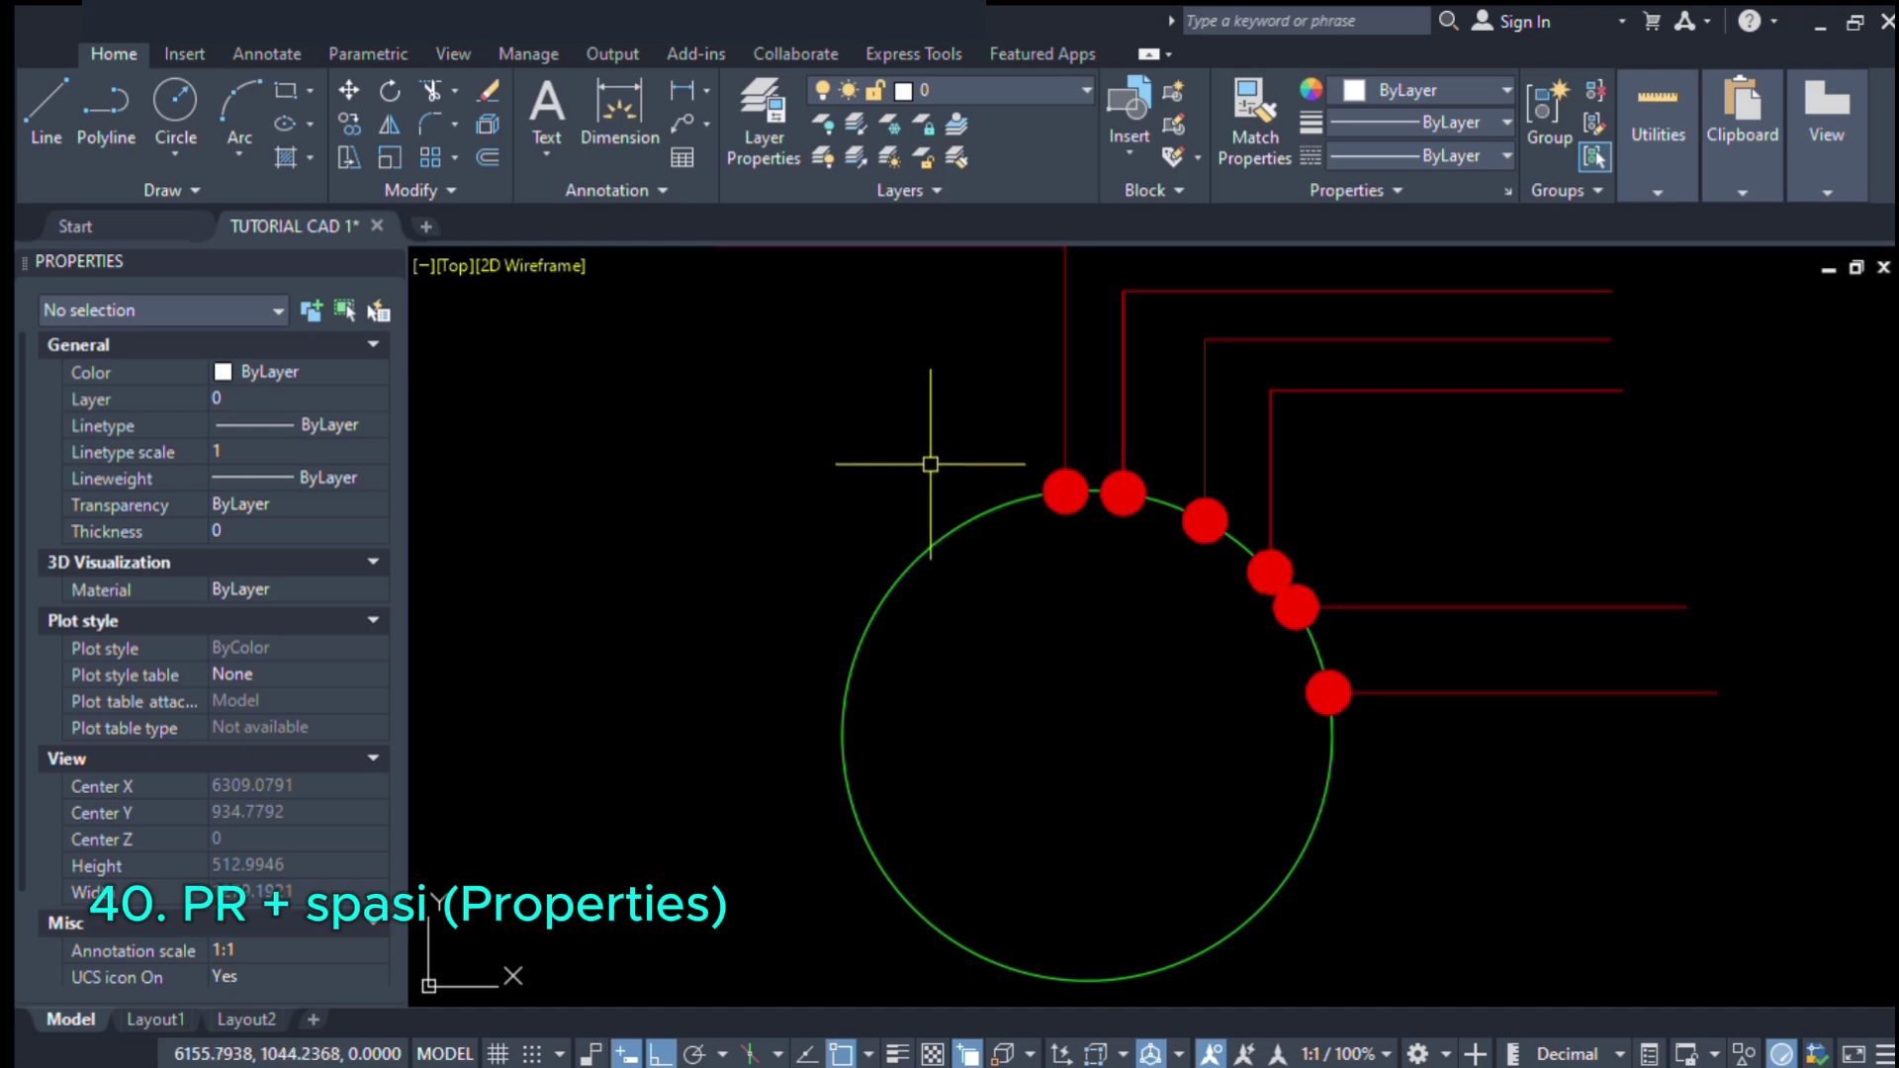
middle_click_drag(923, 458, 956, 399)
left_click(985, 474)
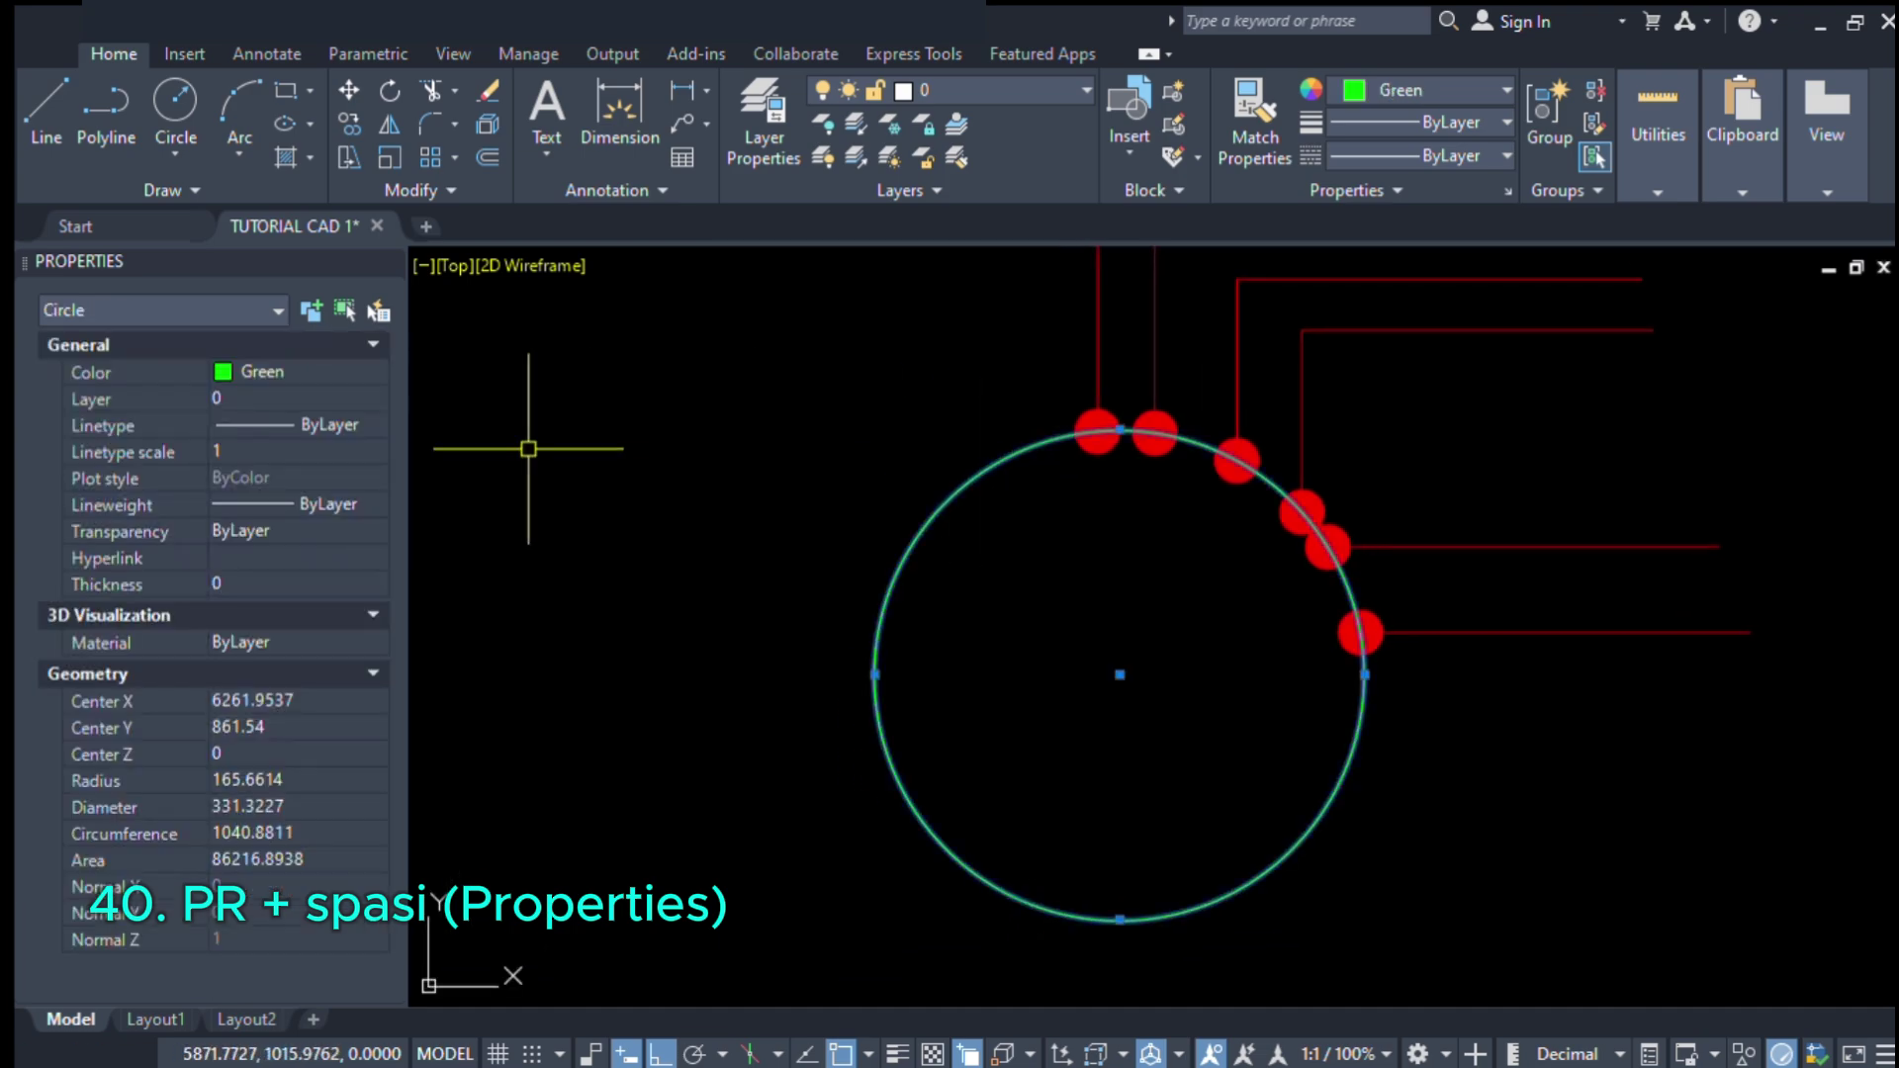
left_click(296, 784)
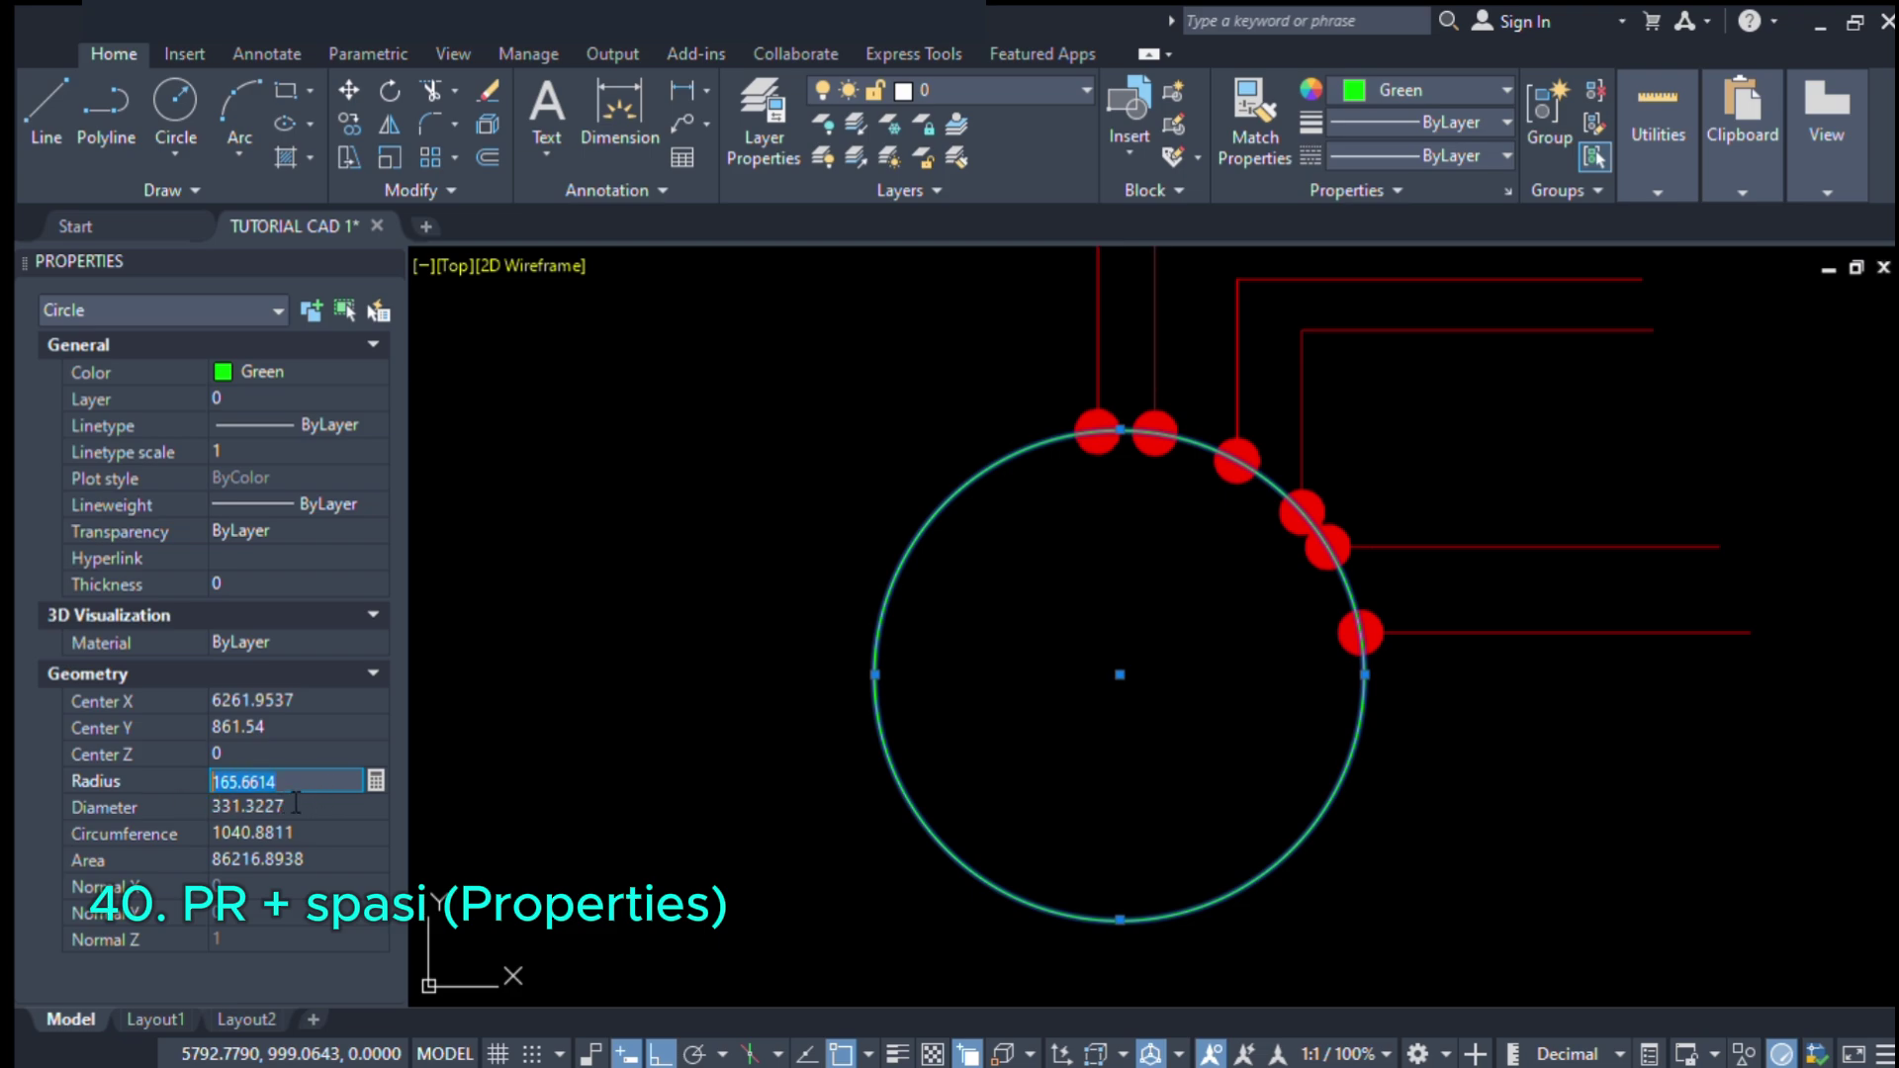
type("150")
left_click(248, 807)
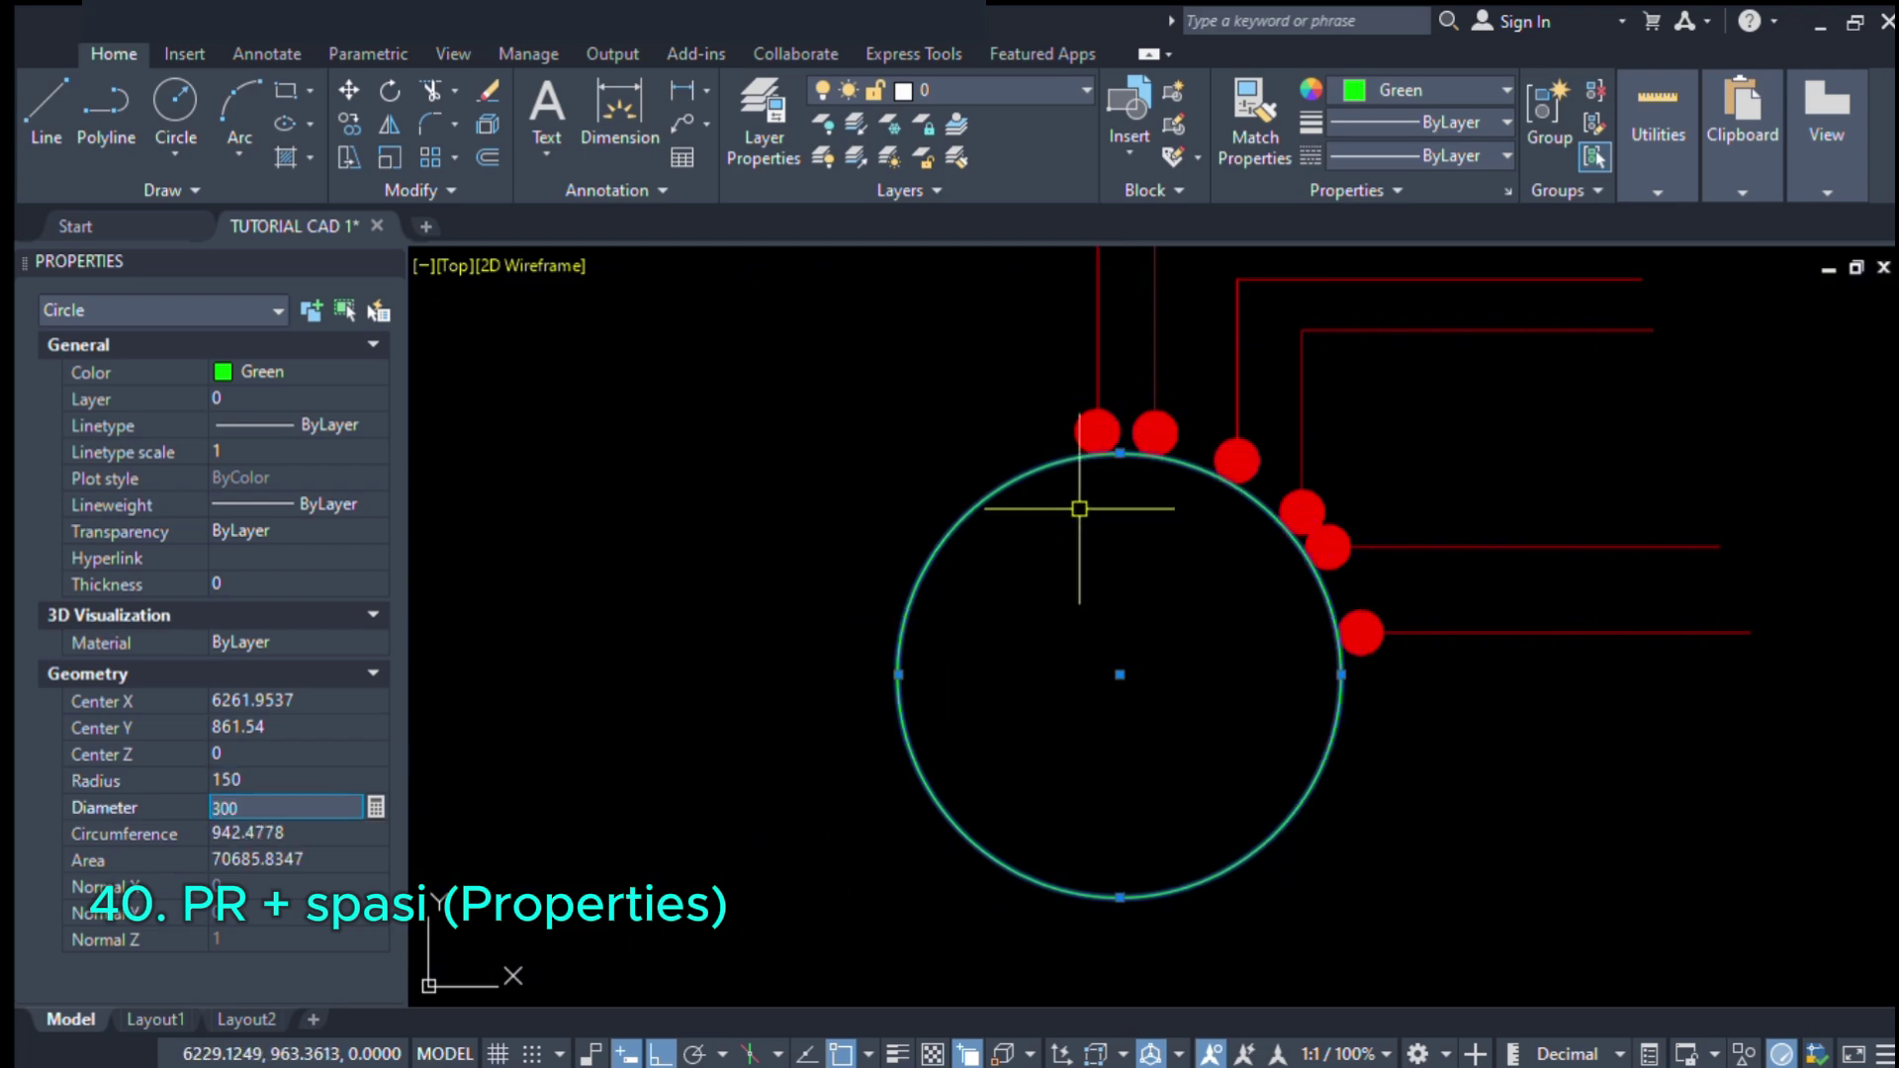
- Add a diameter dimension to the green circle, placing its text outside the circle's upper-left side
middle_click_drag(1036, 623, 1051, 666)
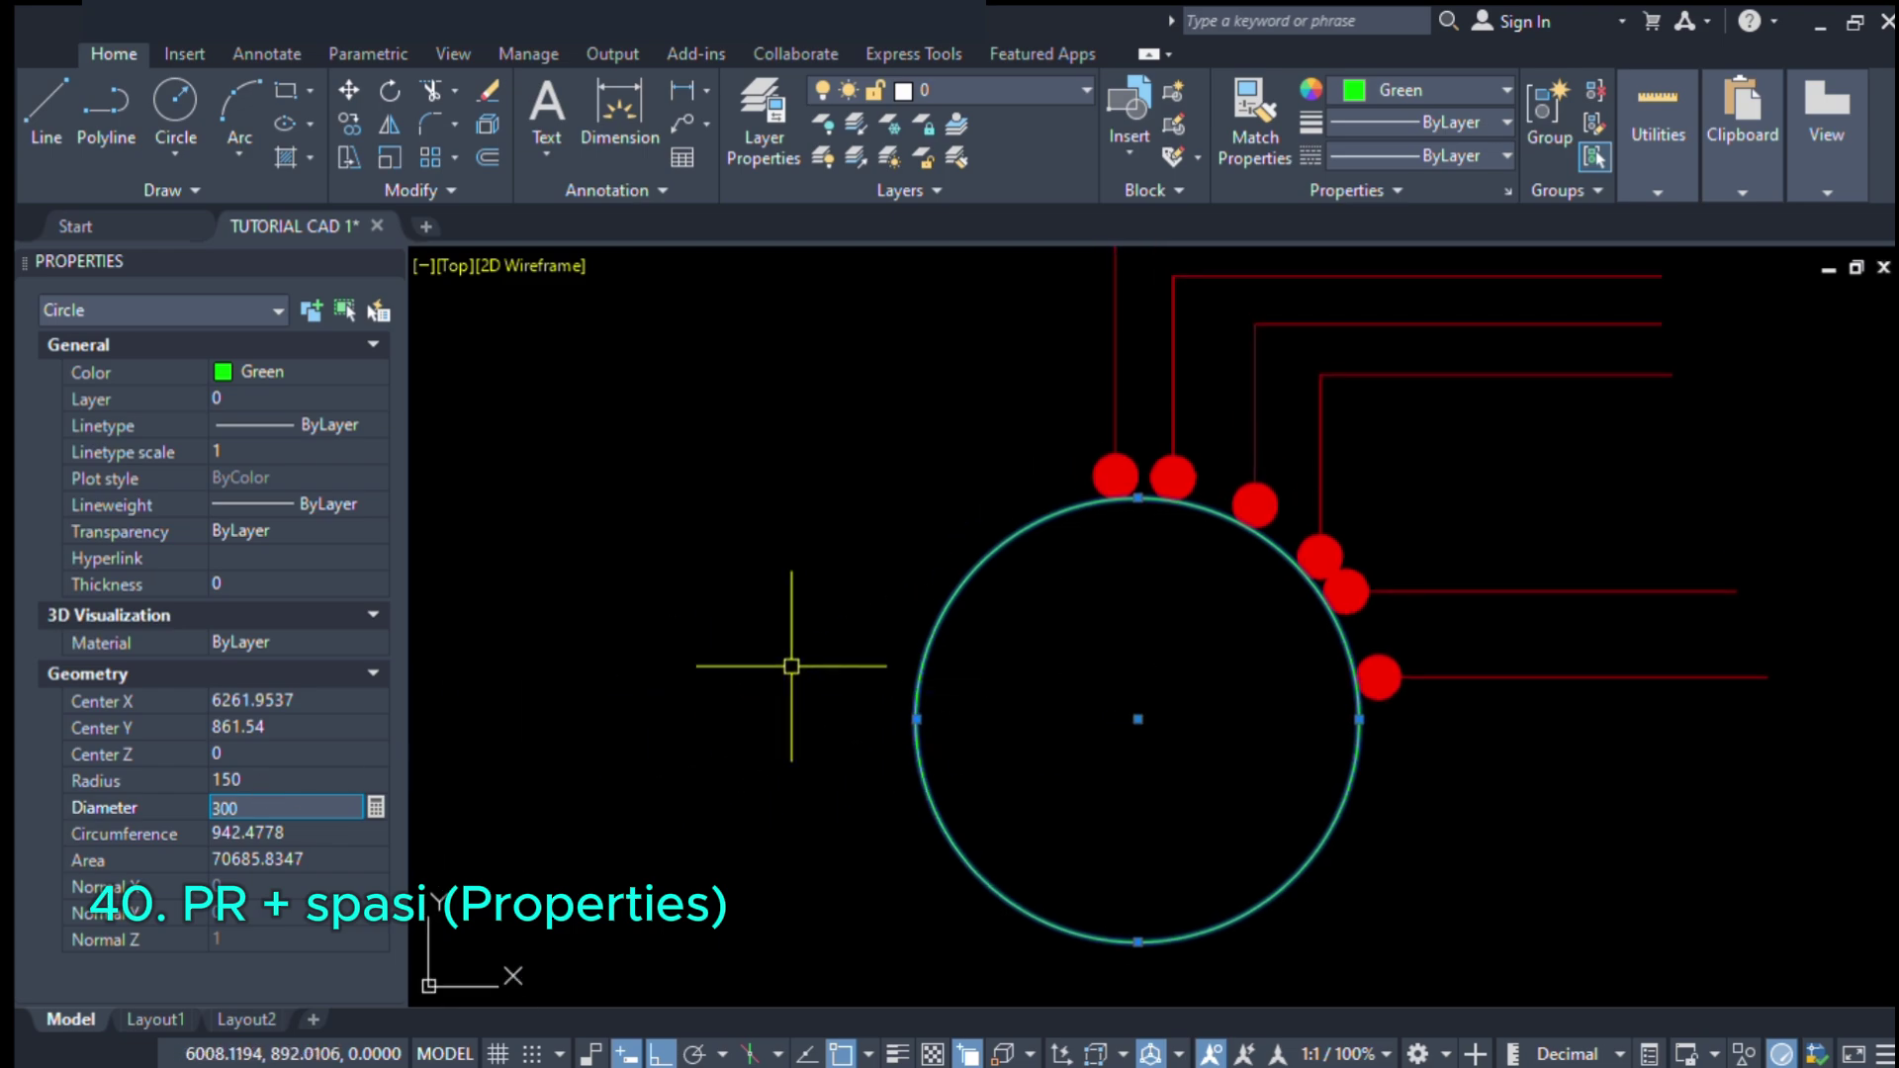
left_click(610, 107)
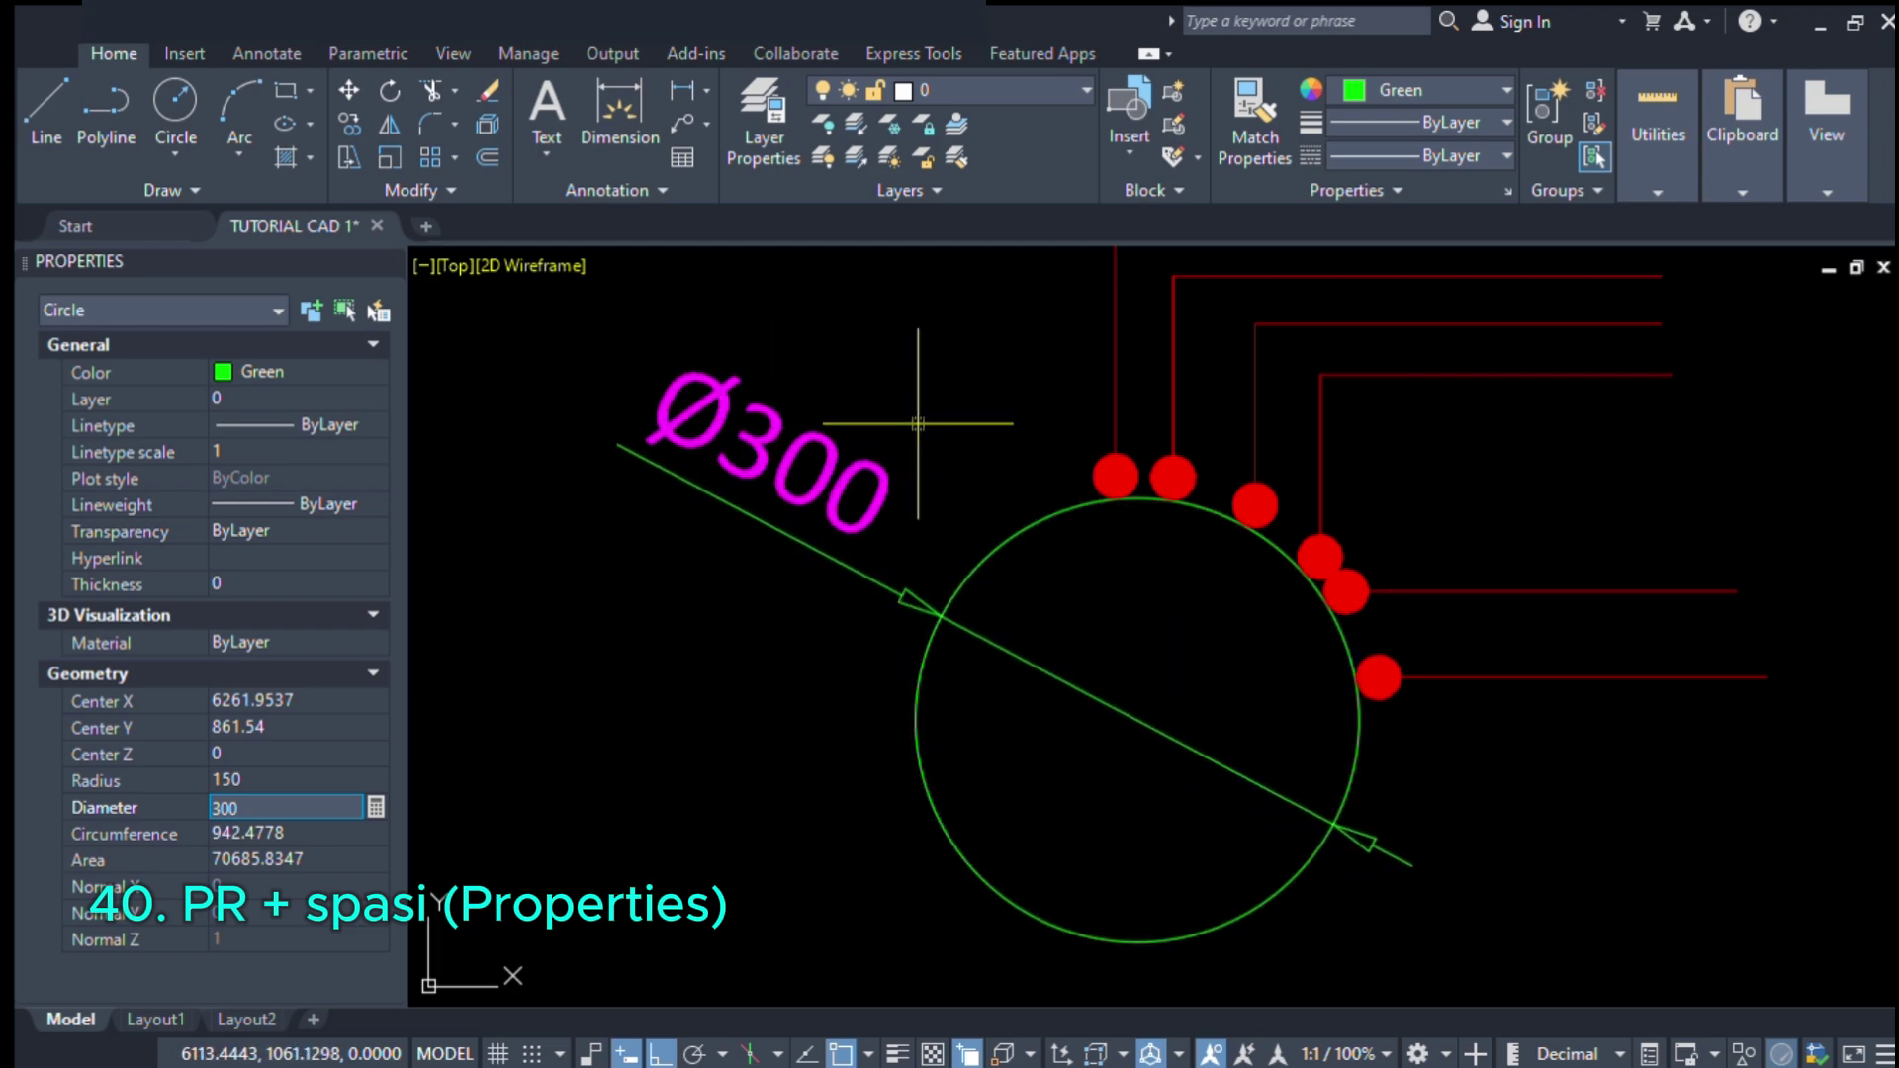
left_click(970, 422)
- Close the Properties palette and regenerate the whole drawing with the RE command
scroll(939, 448, "down", 2)
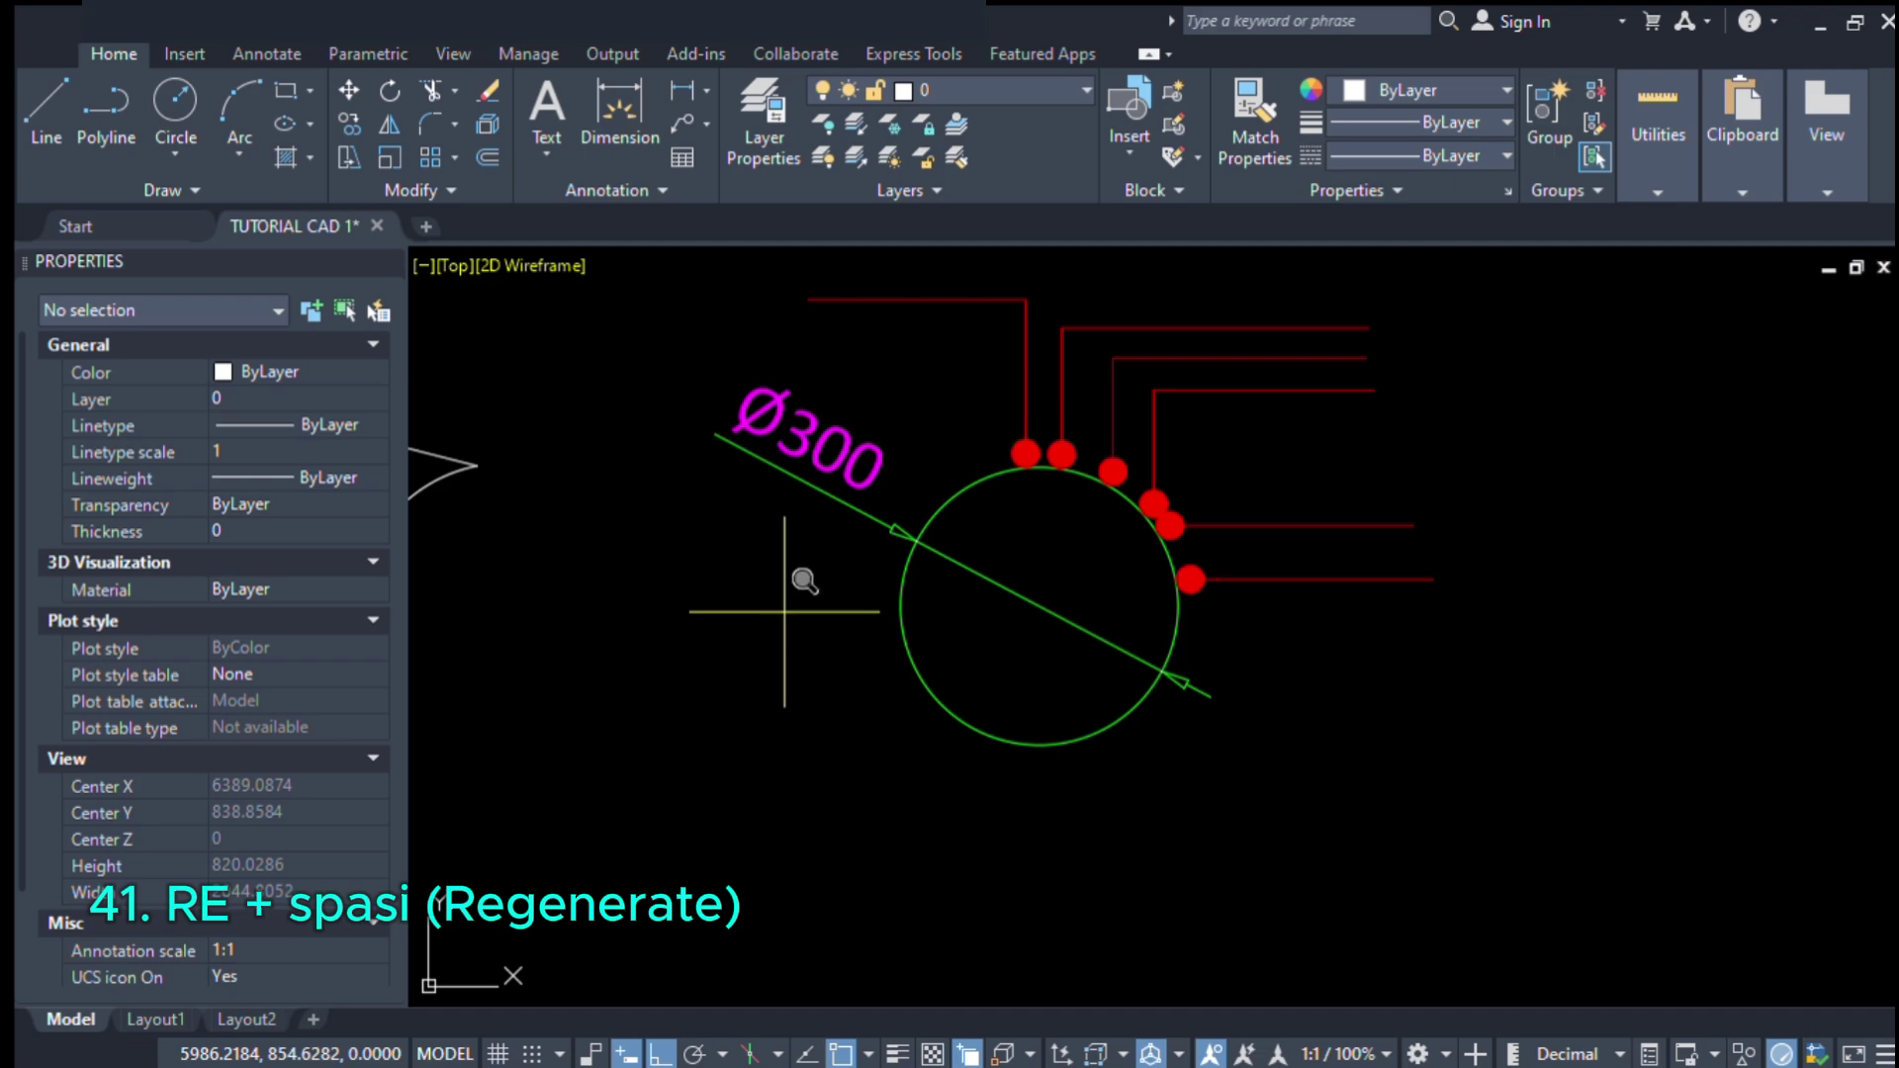
type("a")
key("space")
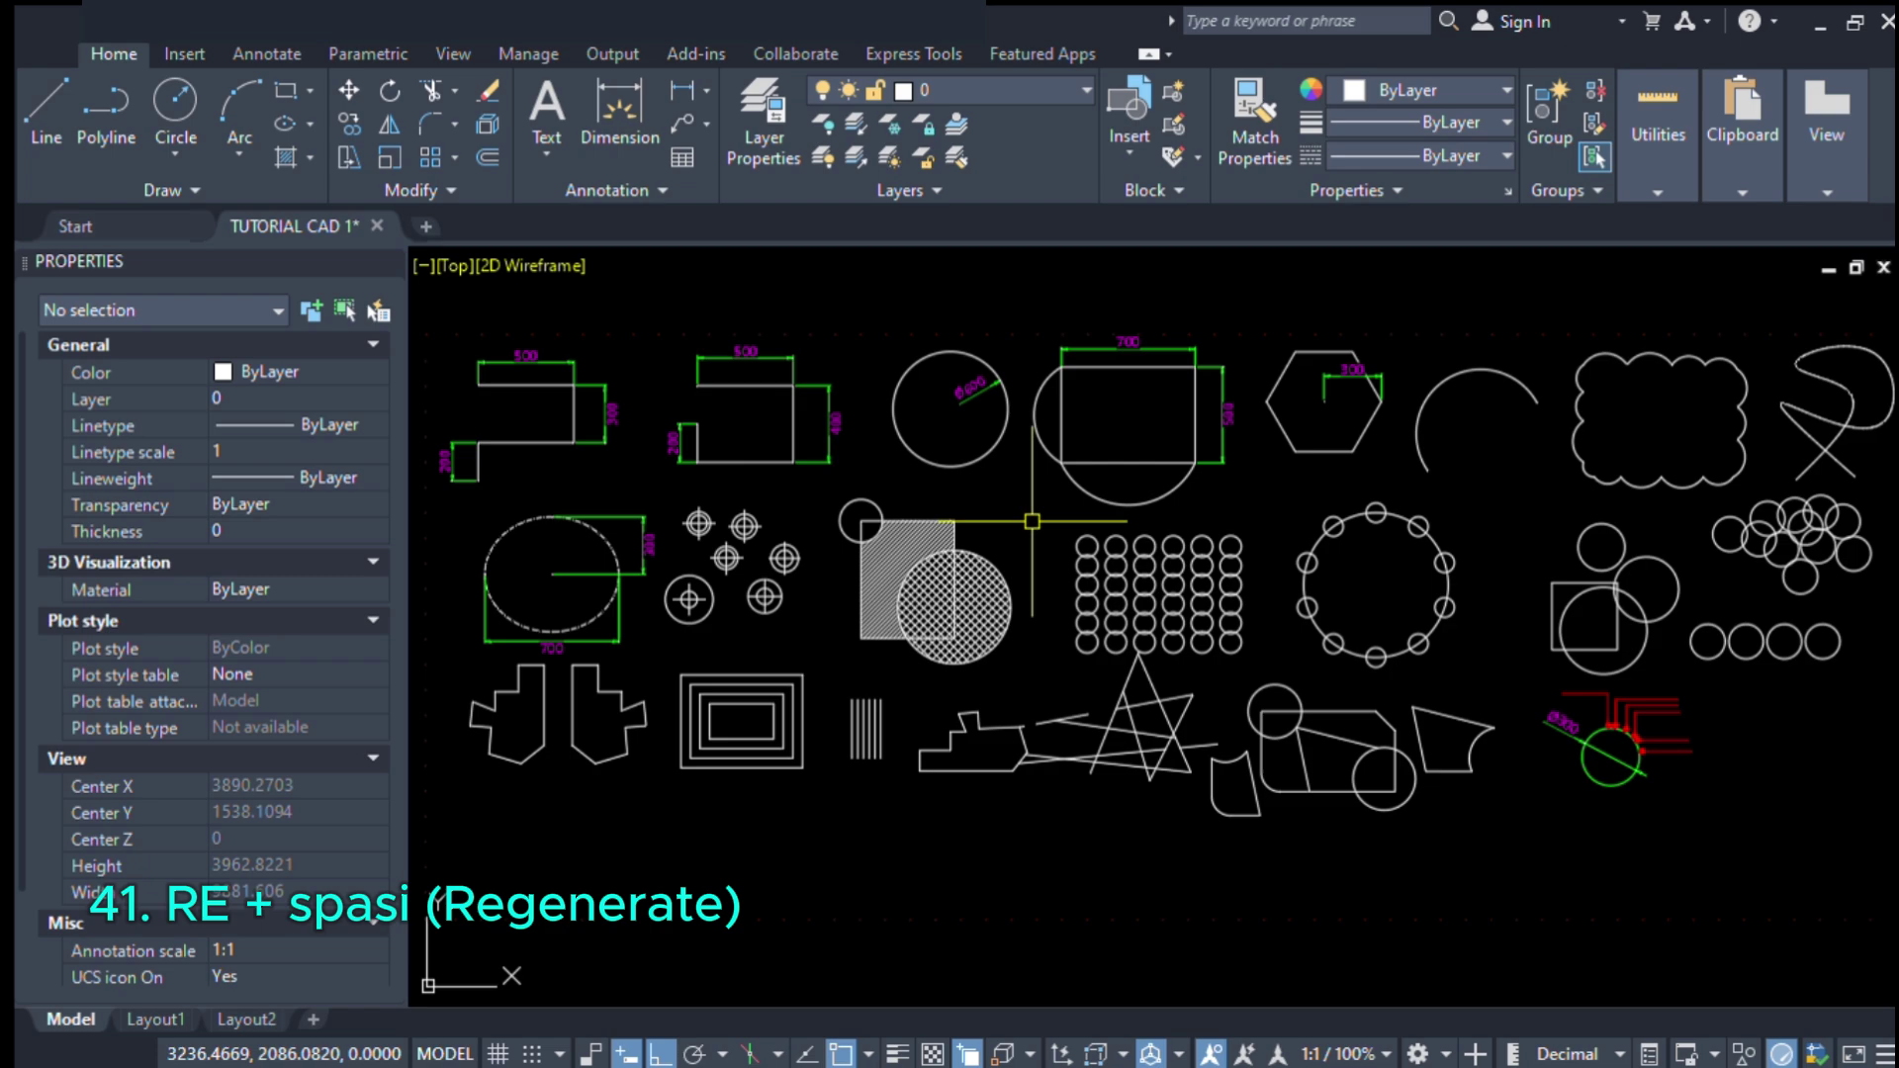
left_click(388, 262)
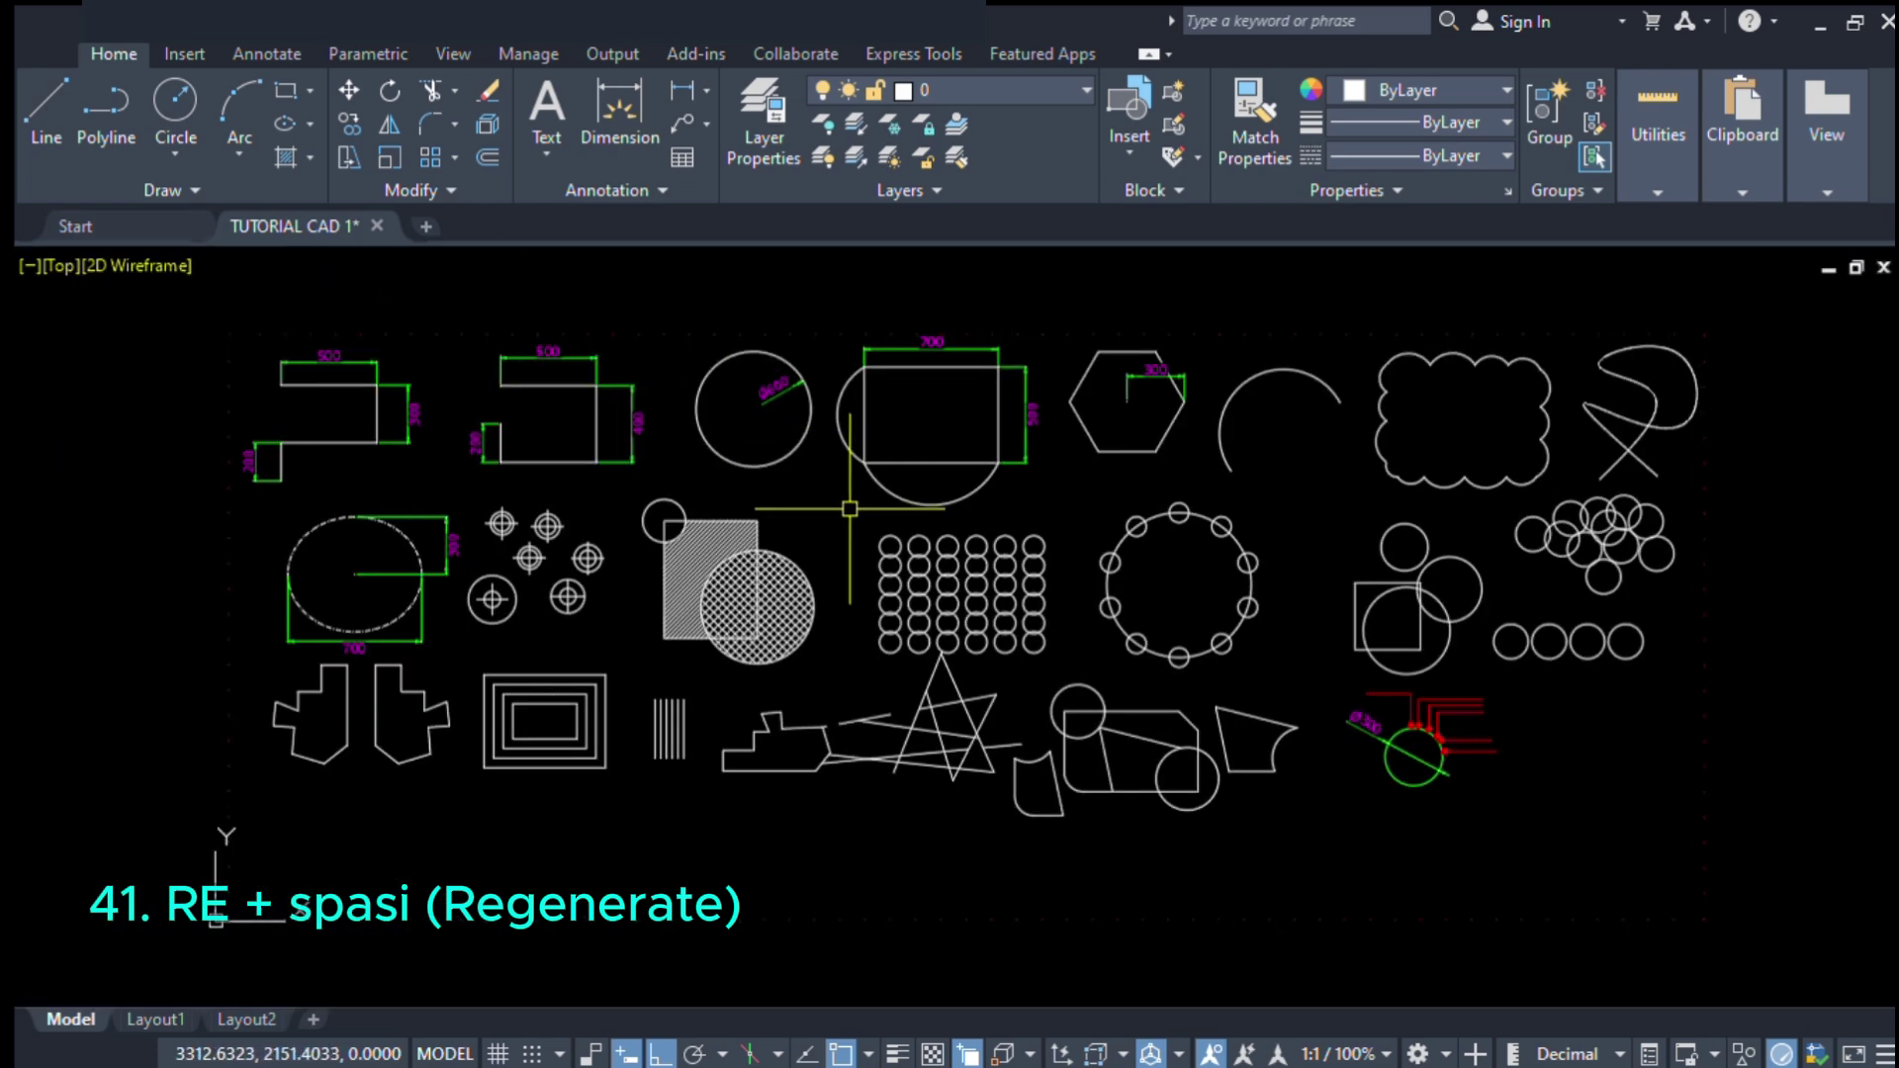
type("re")
key("space")
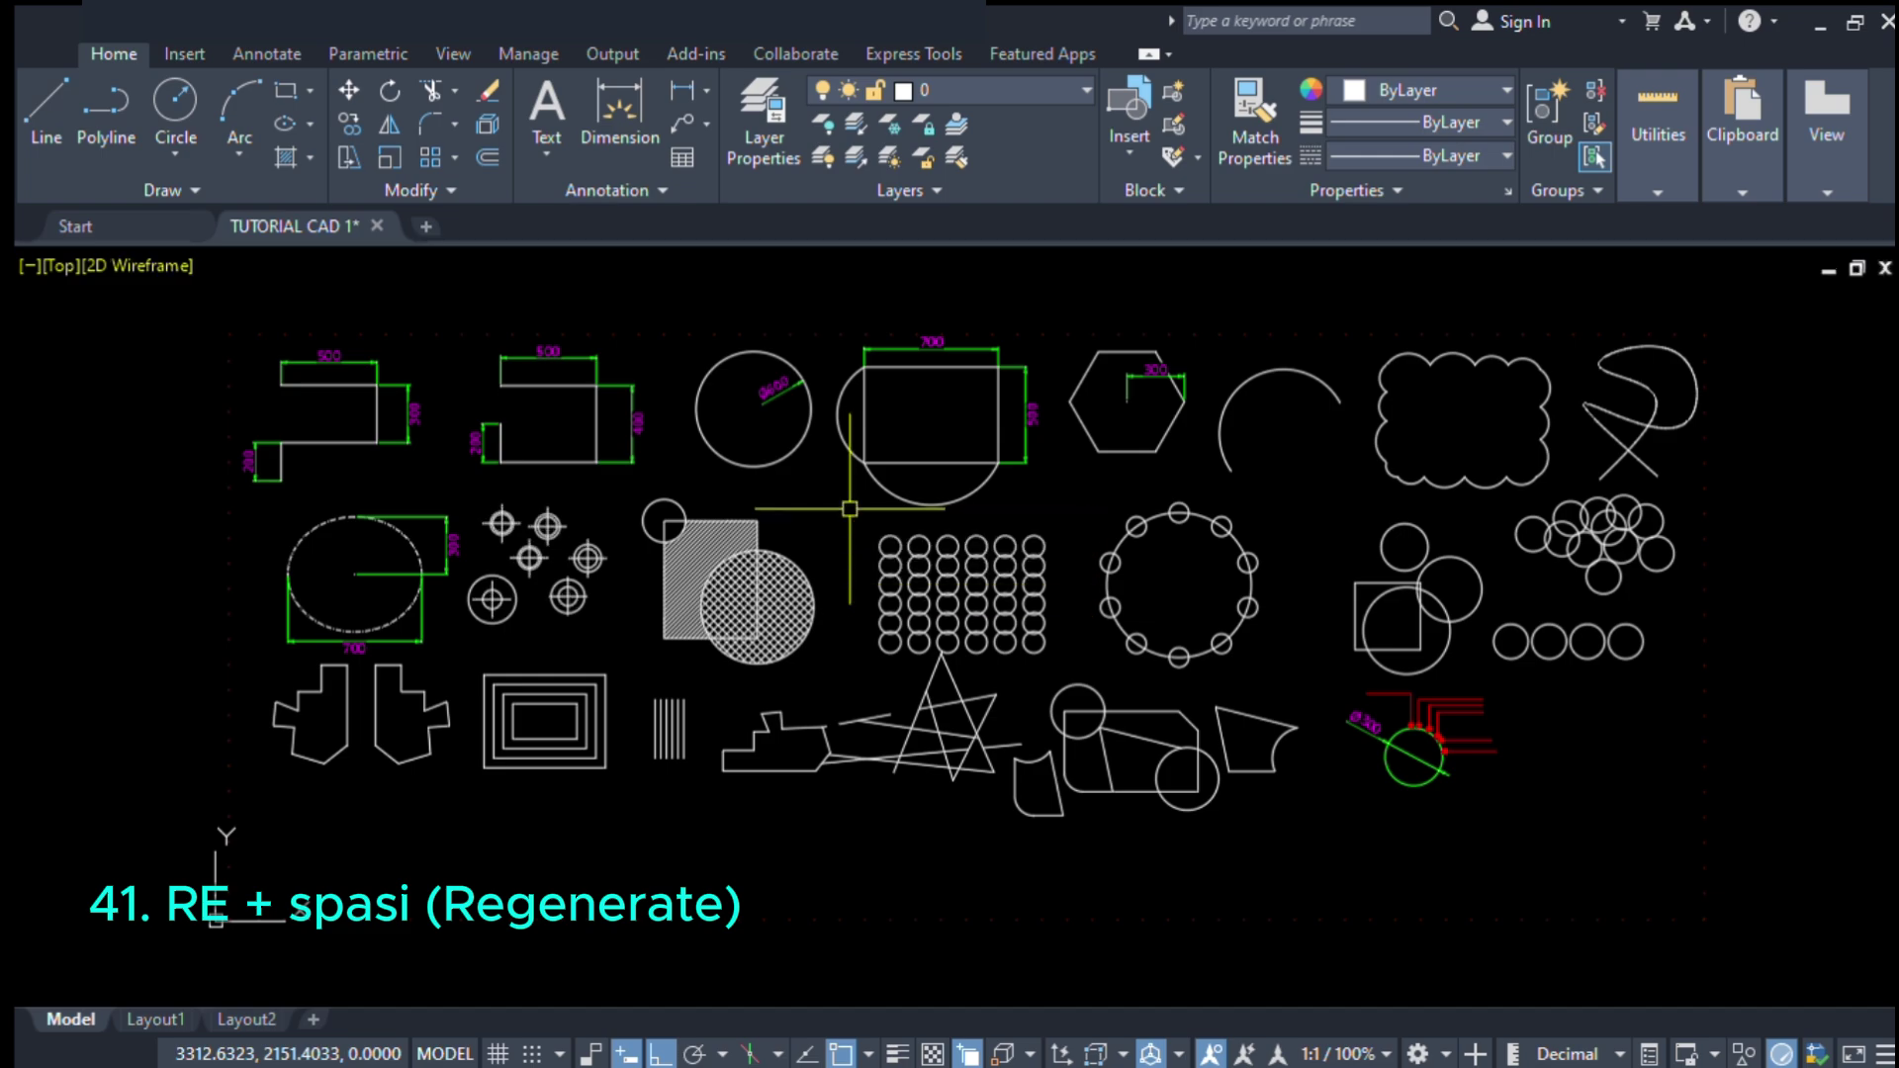
- Start multiline text and draw a text frame about 870 by 180 units to the right of the red leaders
scroll(868, 465, "up", 2)
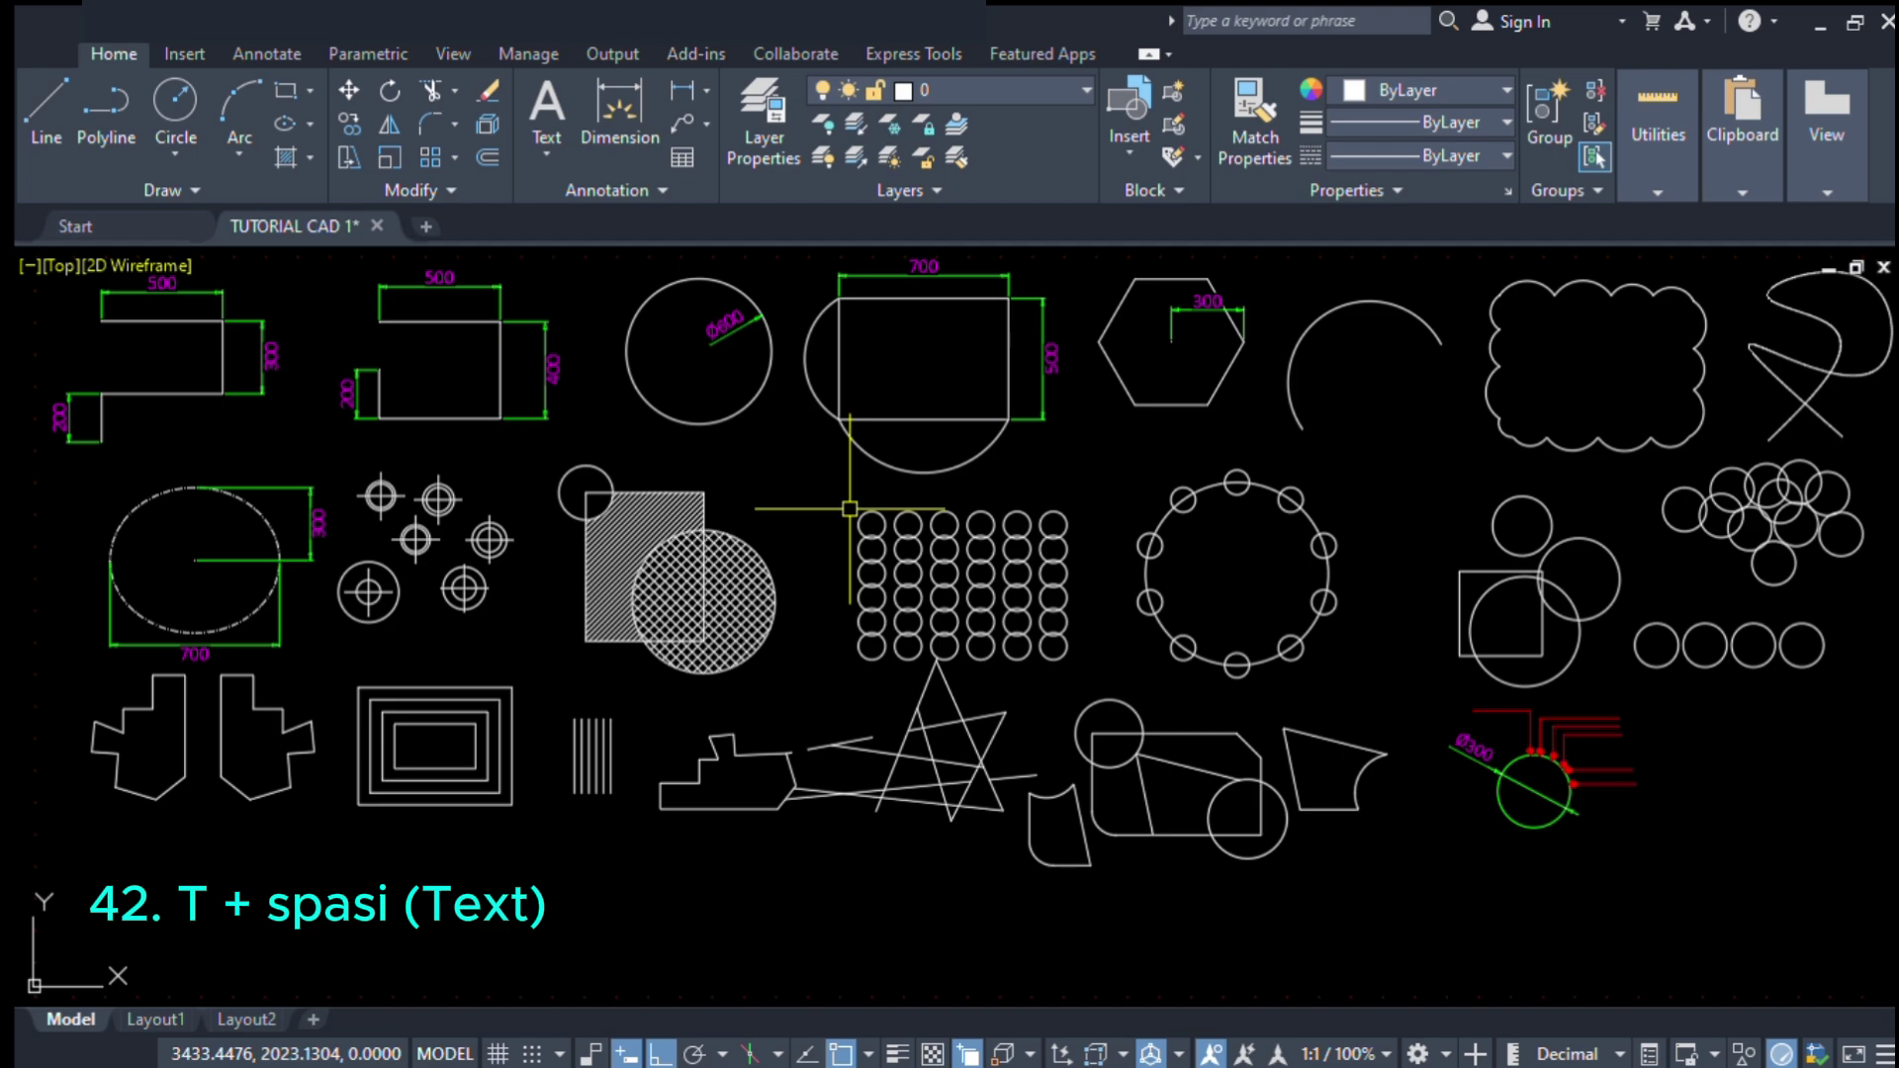
scroll(594, 470, "down", 2)
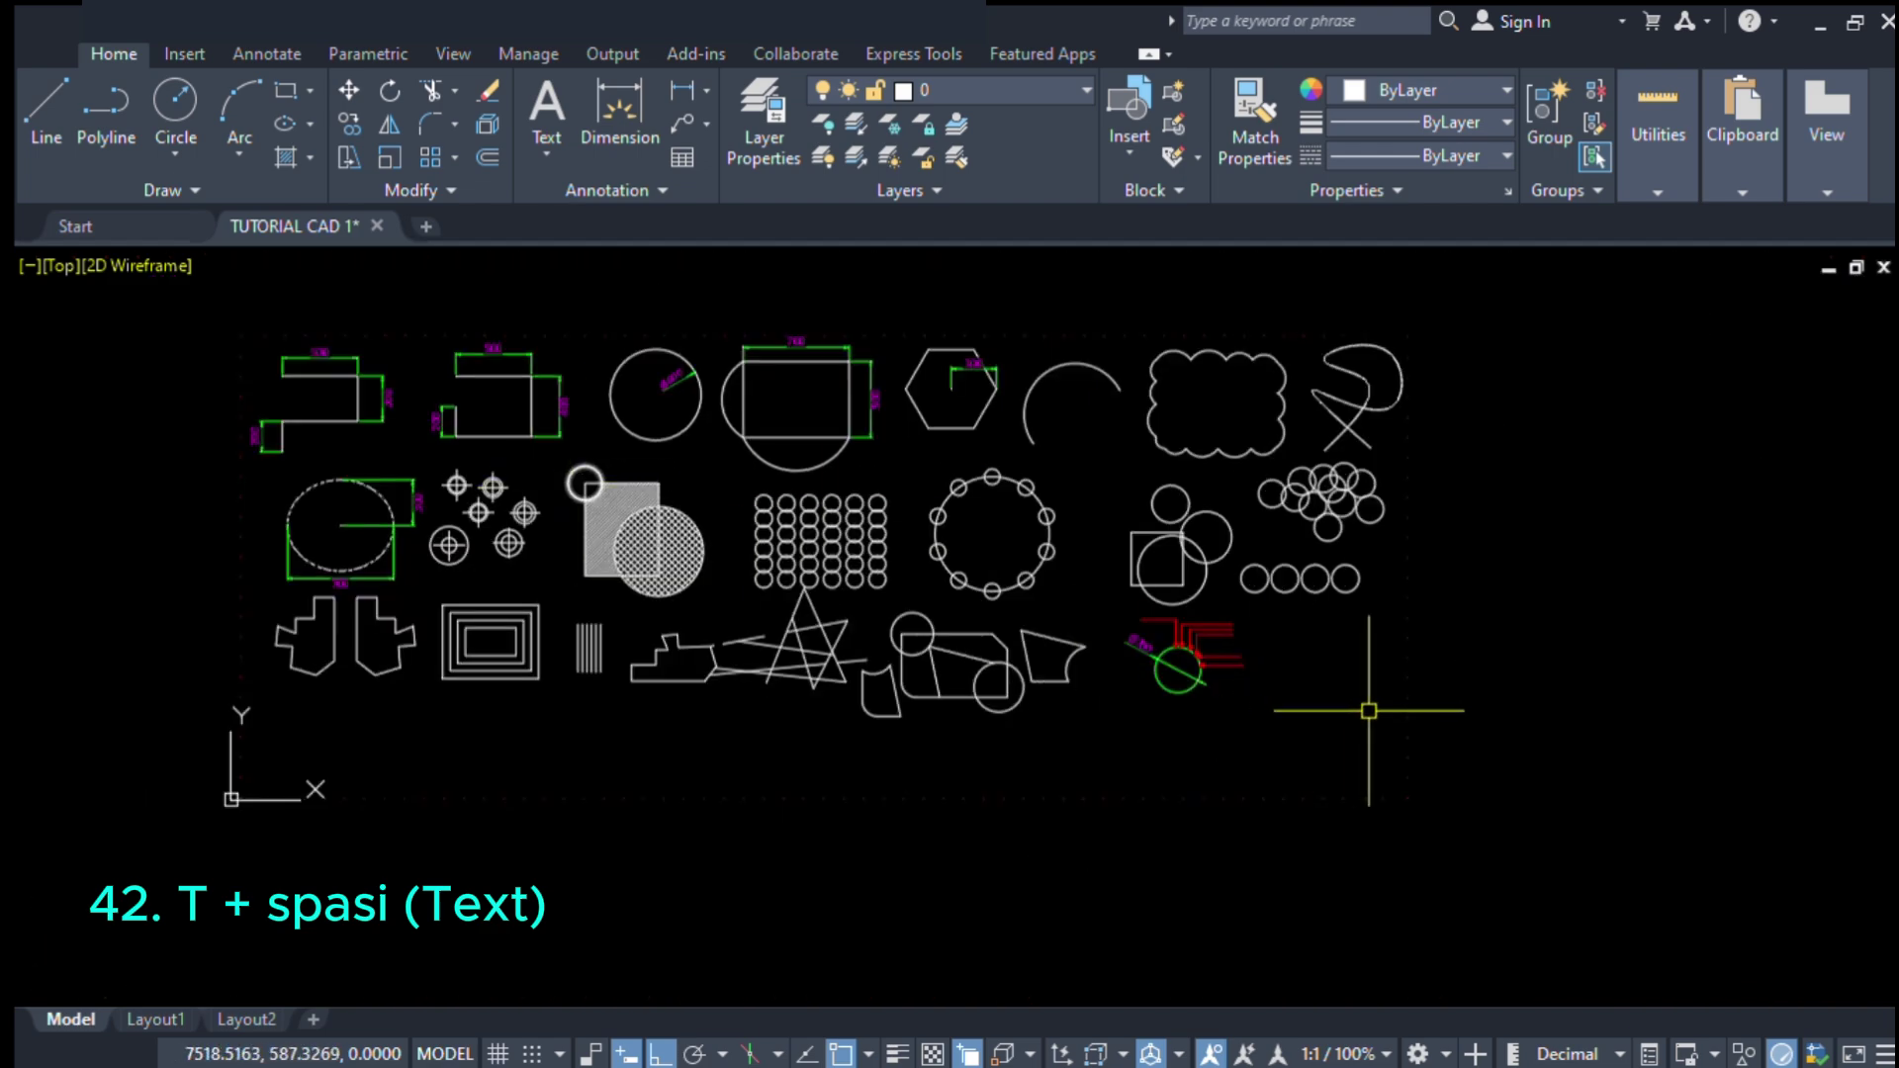
scroll(1341, 666, "up", 2)
scroll(1341, 666, "up", 3)
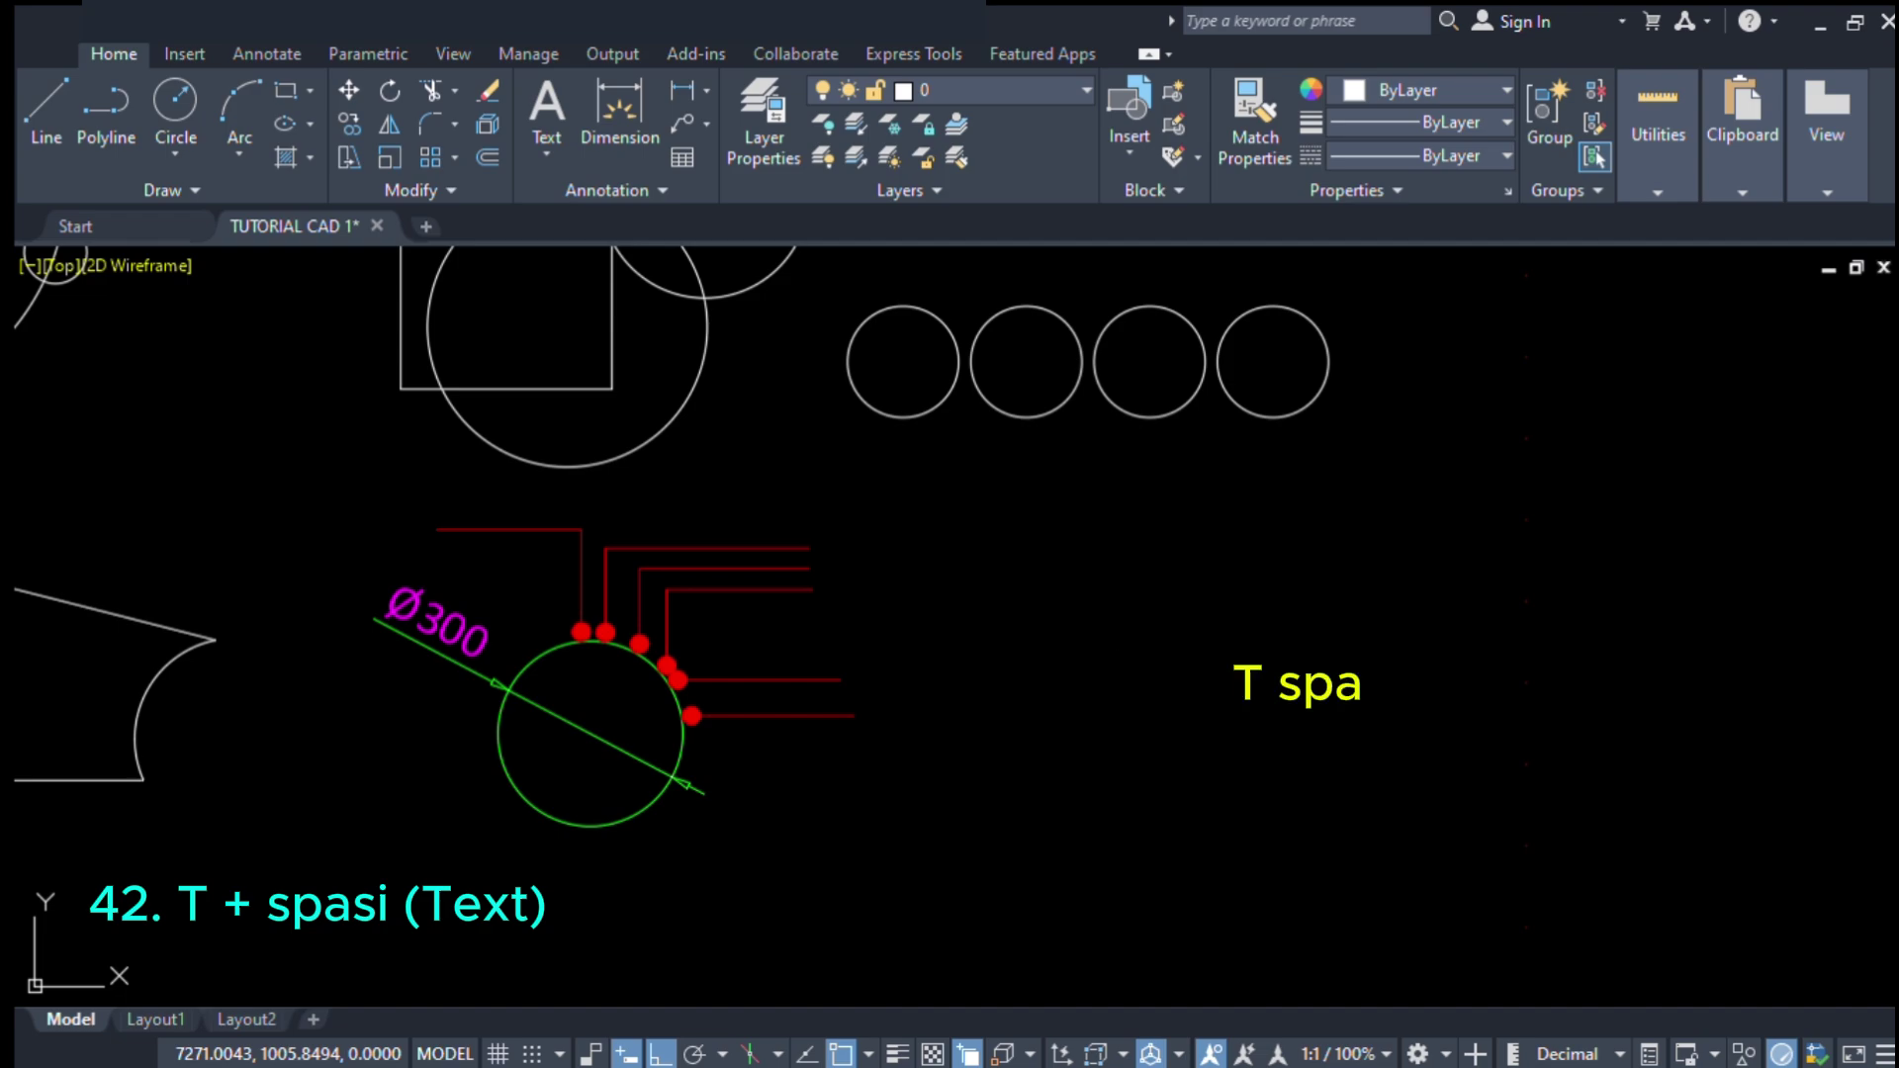
type("t")
key("space")
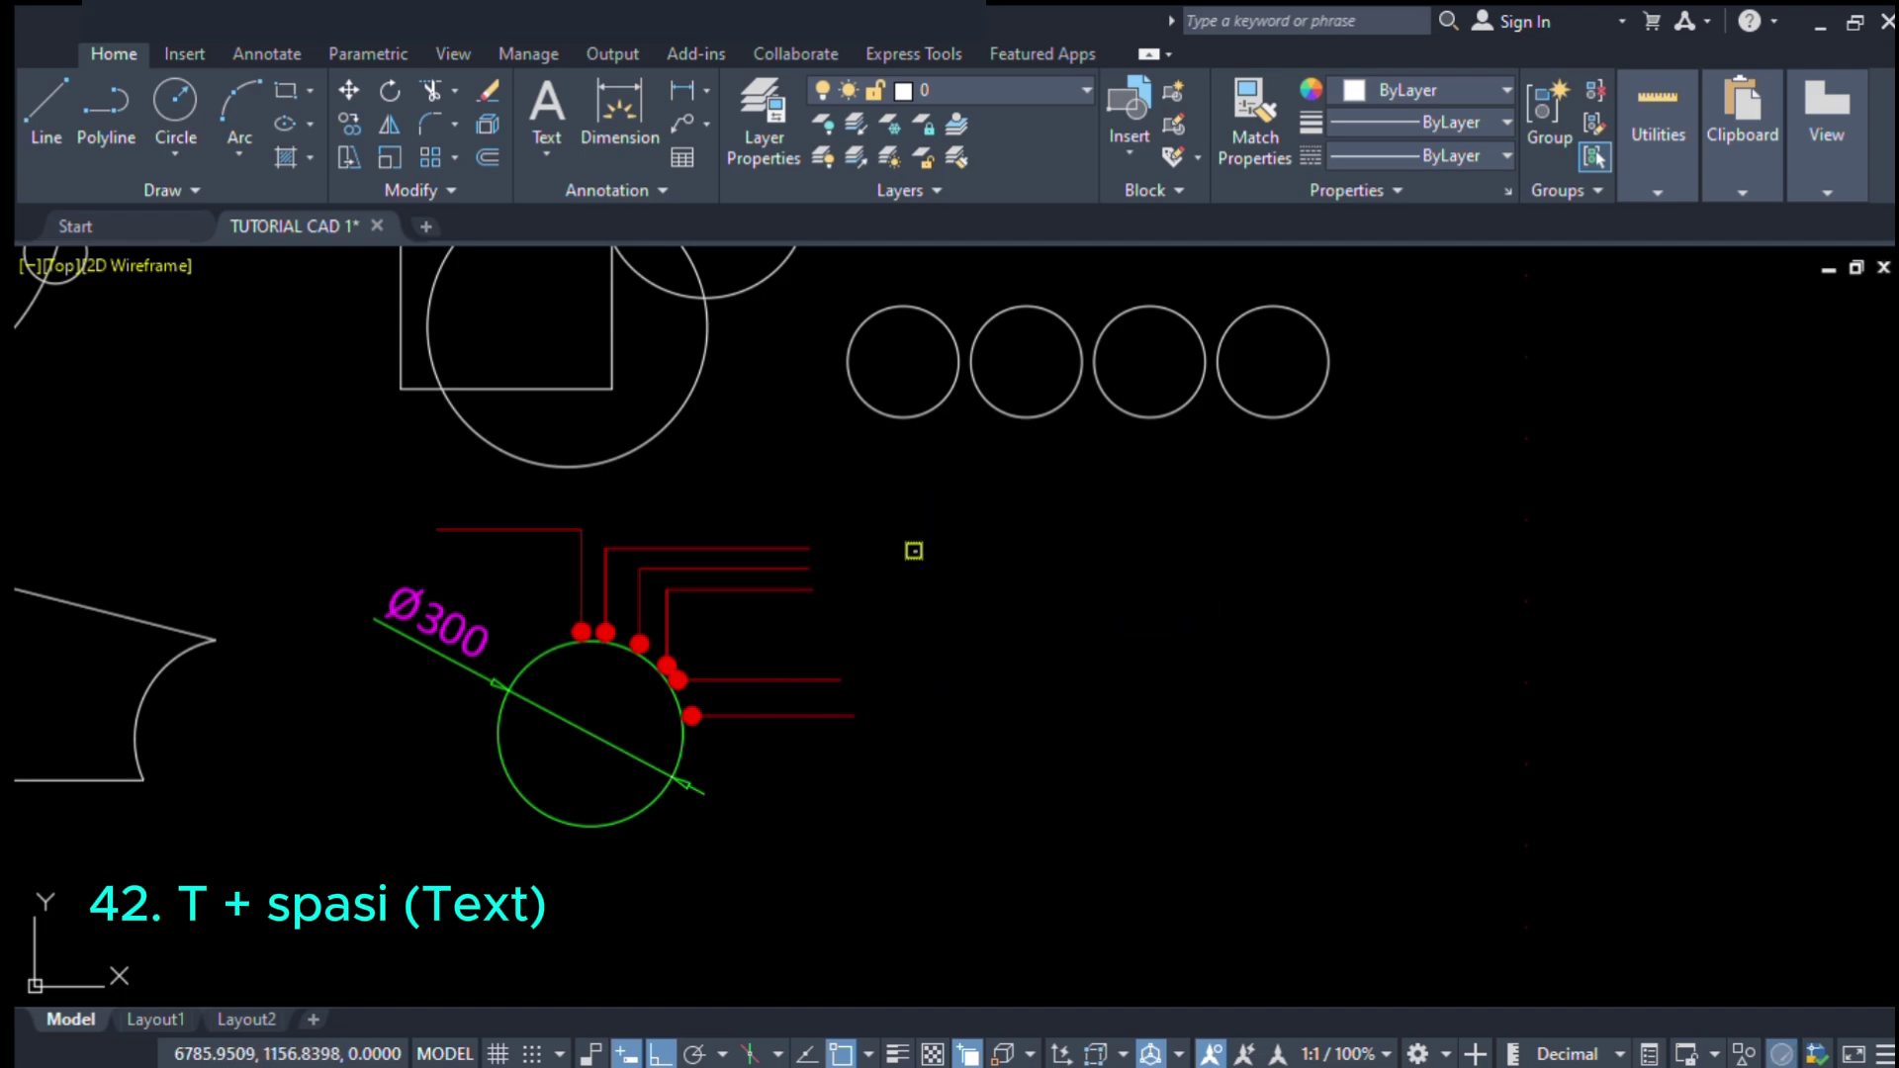
left_click(913, 551)
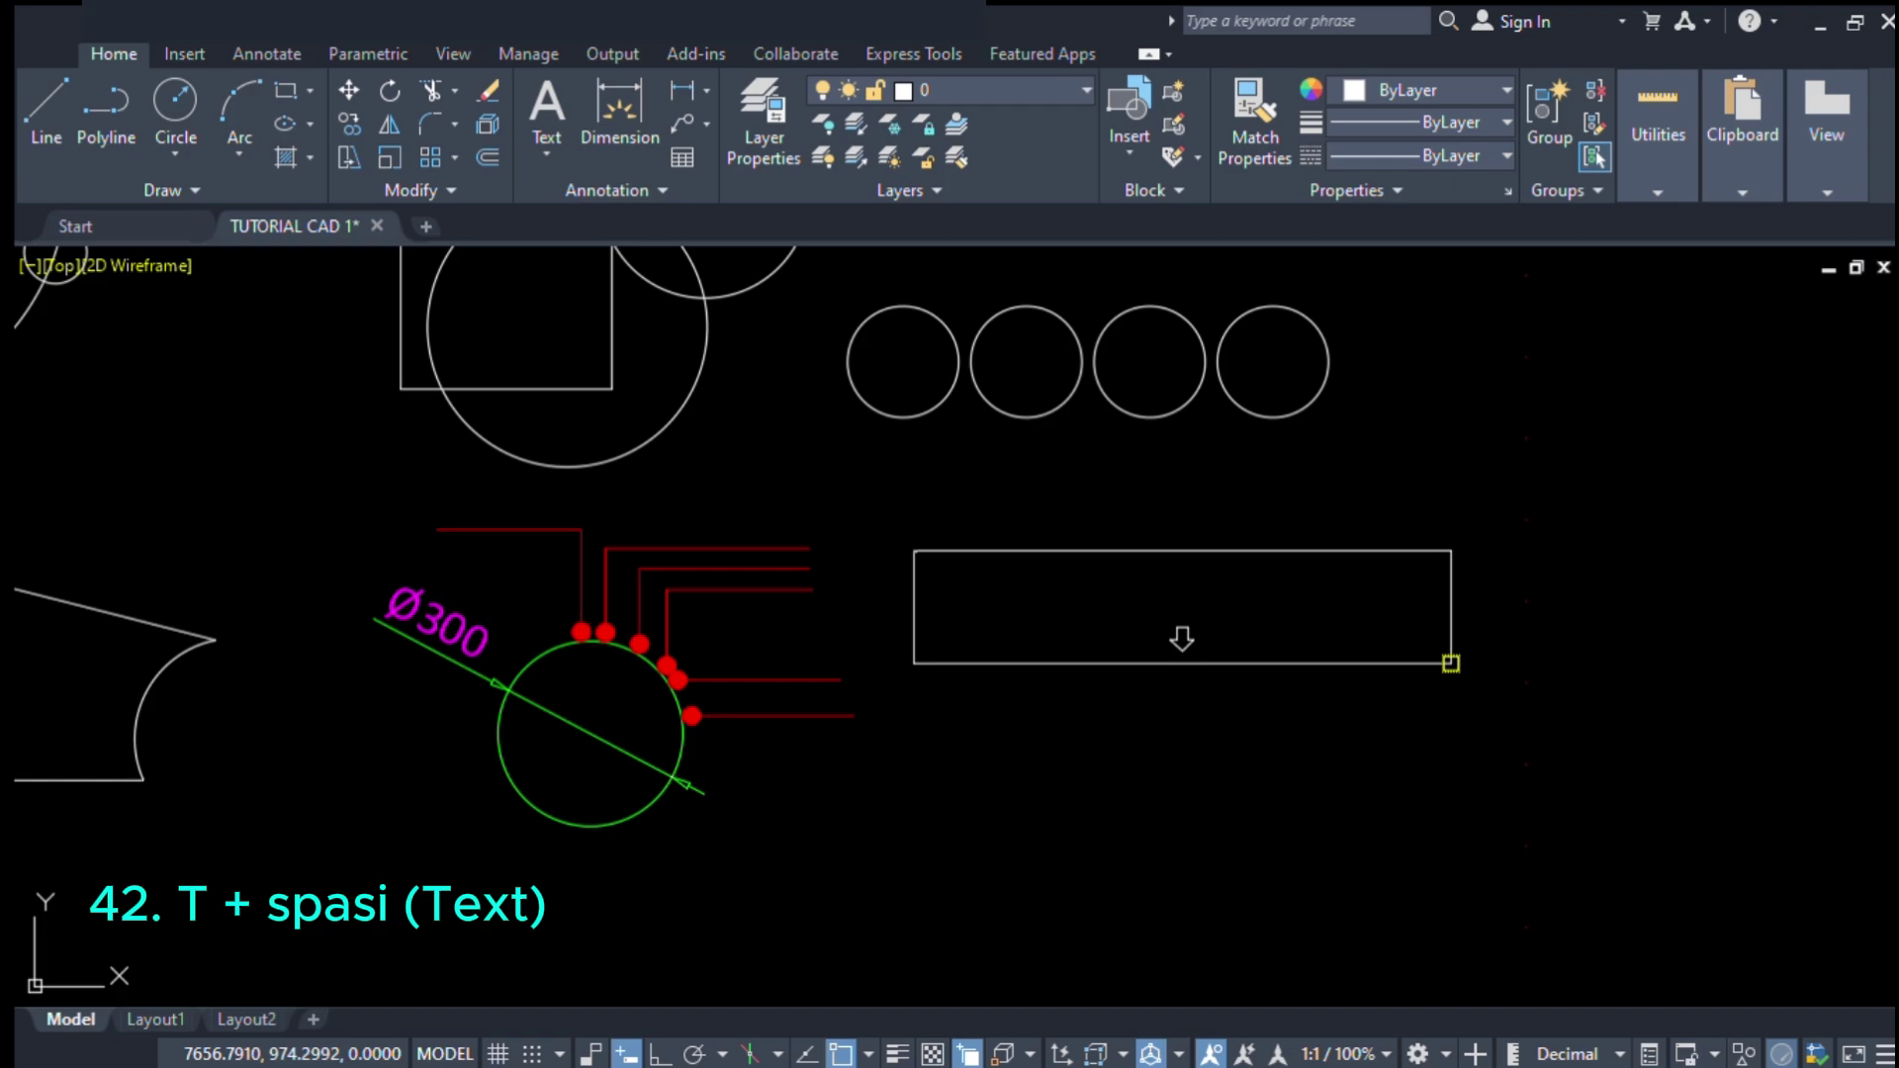
left_click(1451, 663)
scroll(1039, 692, "down", 2)
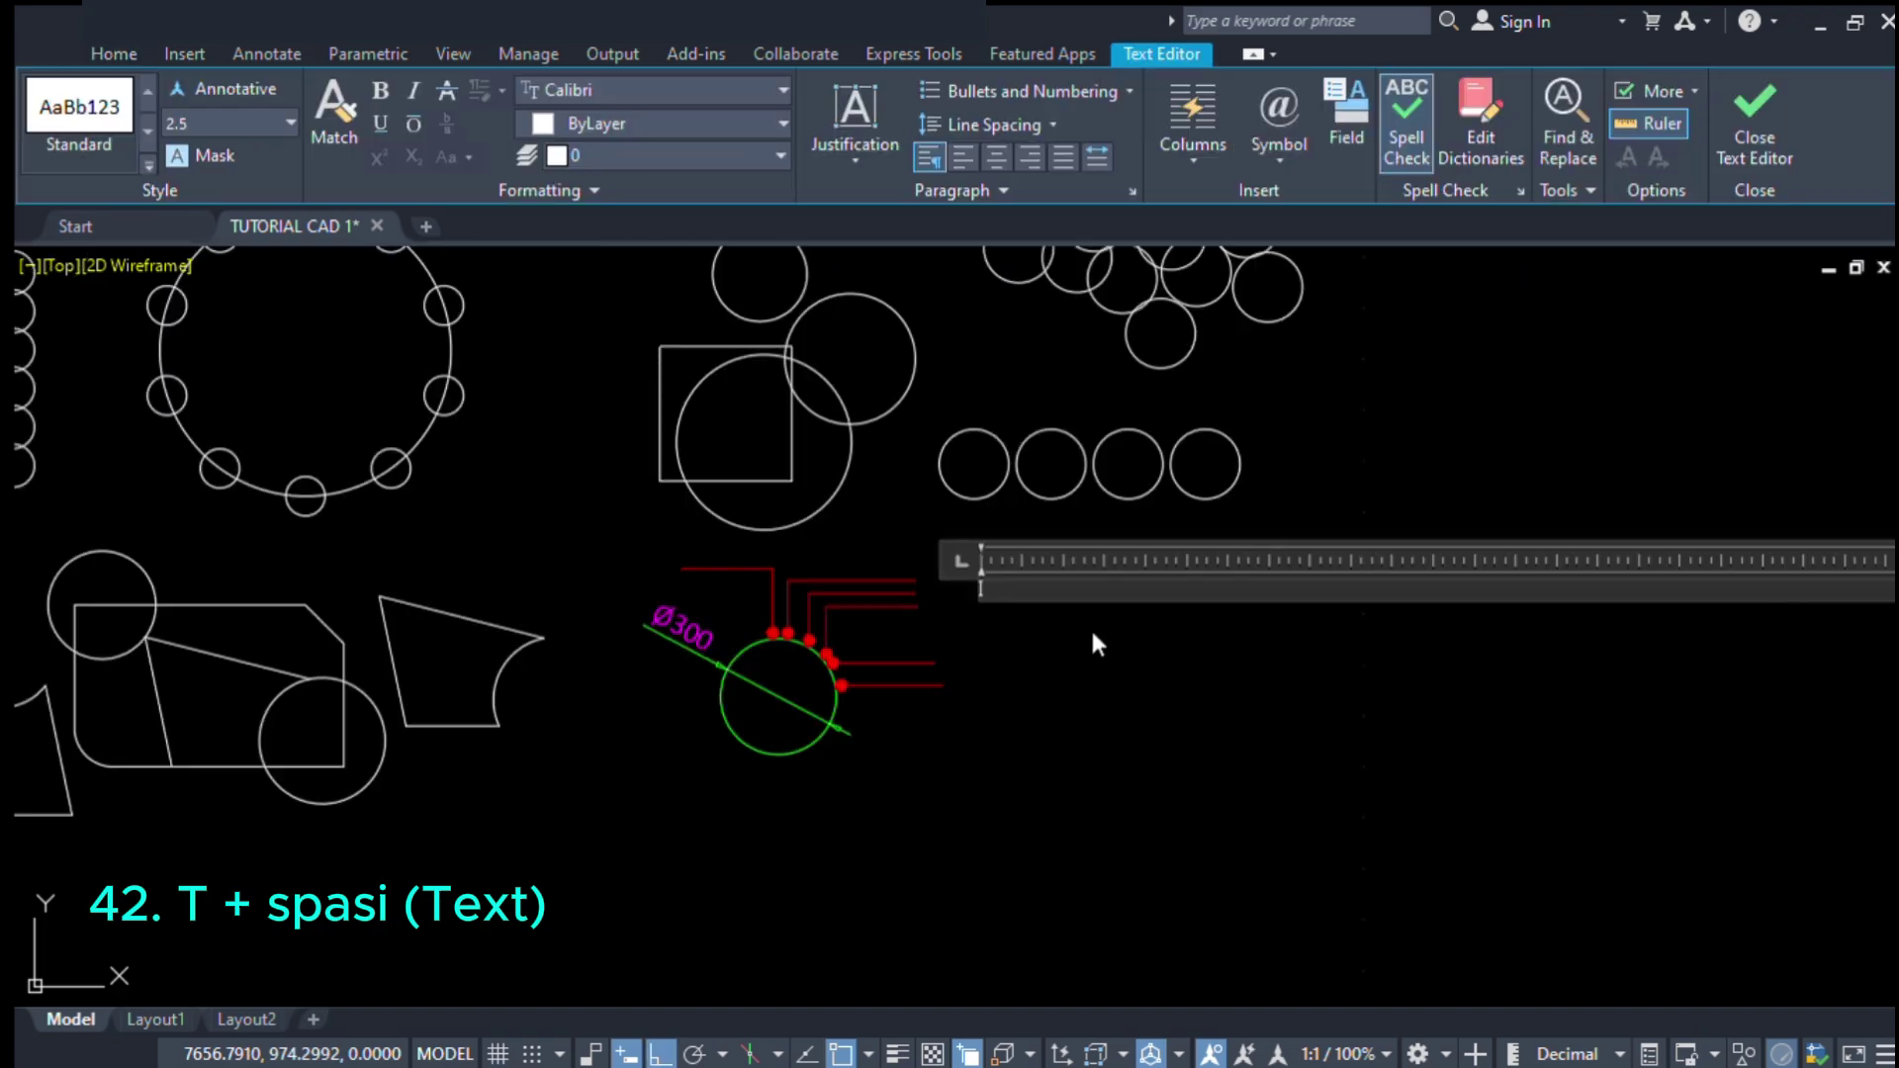
- Enter the text "AUTO CAD 2024" in the text frame and finish editing it
scroll(1089, 564, "up", 4)
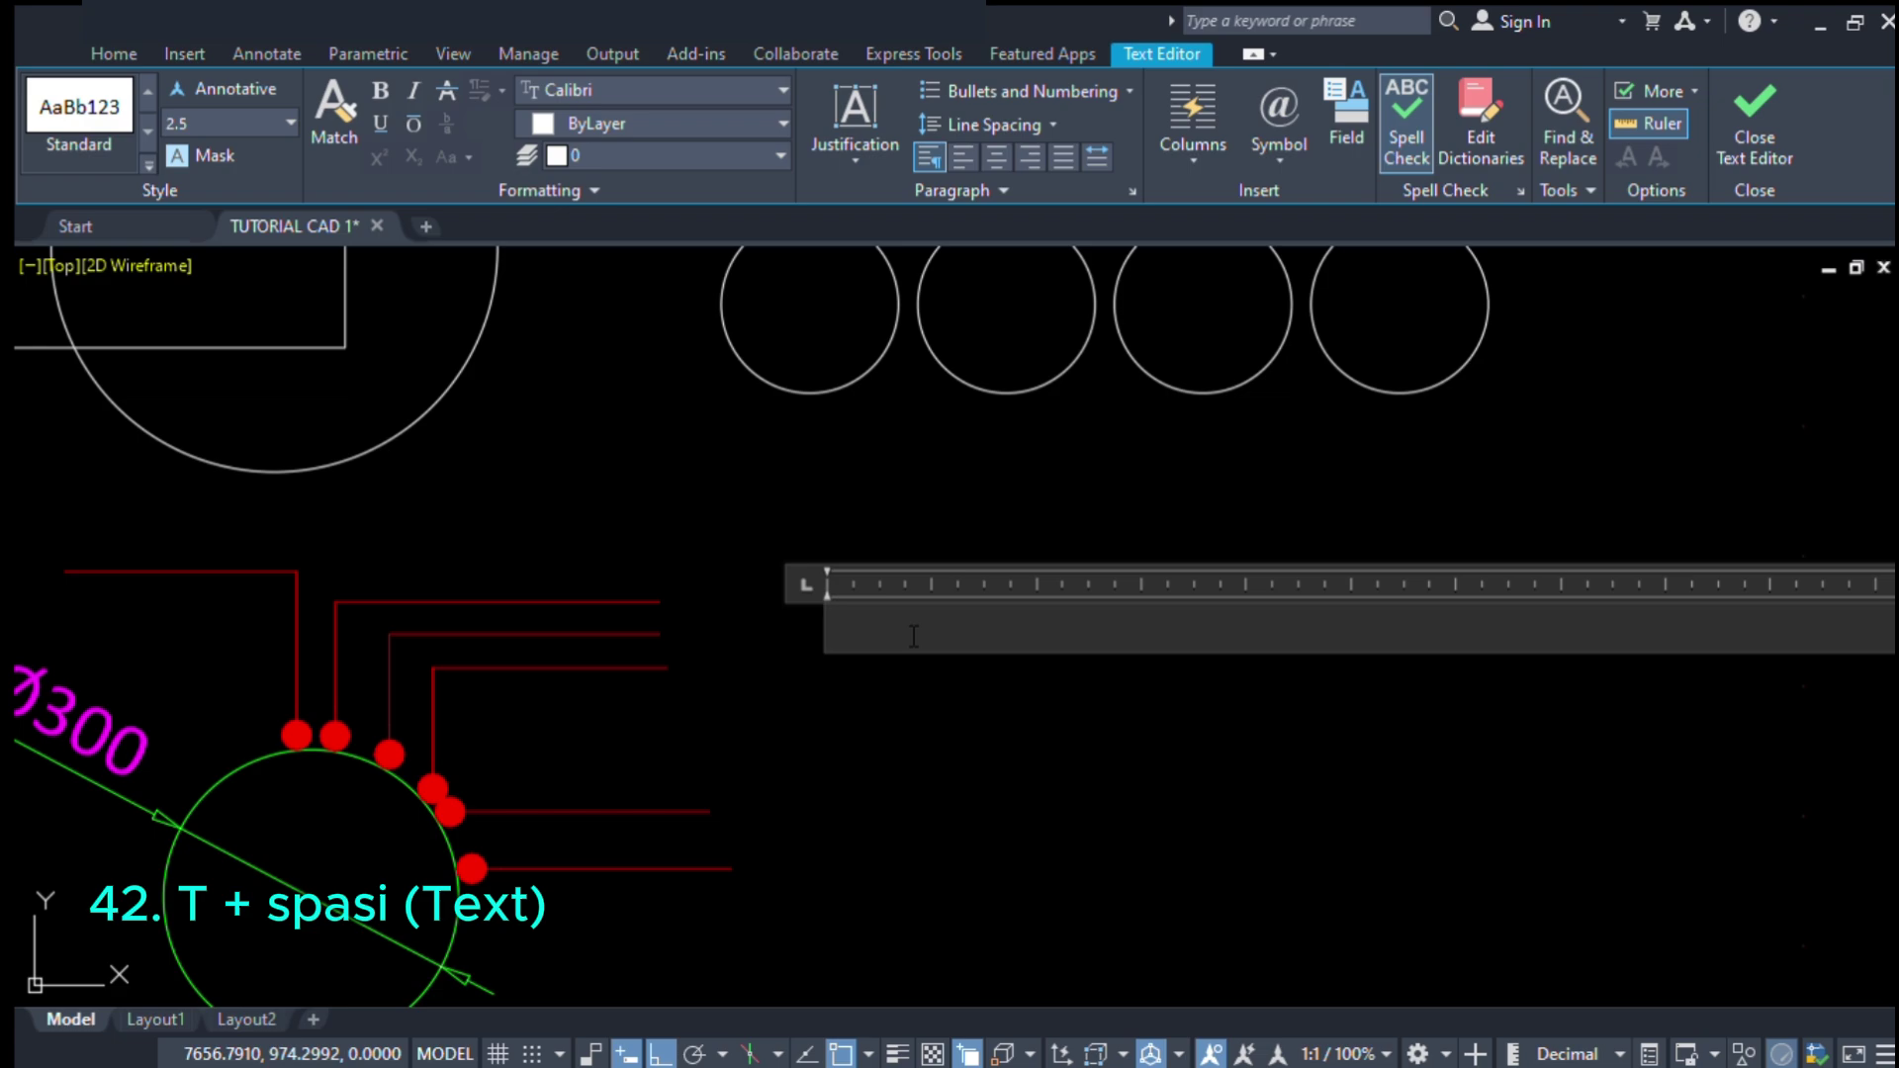
type("AUTO CD")
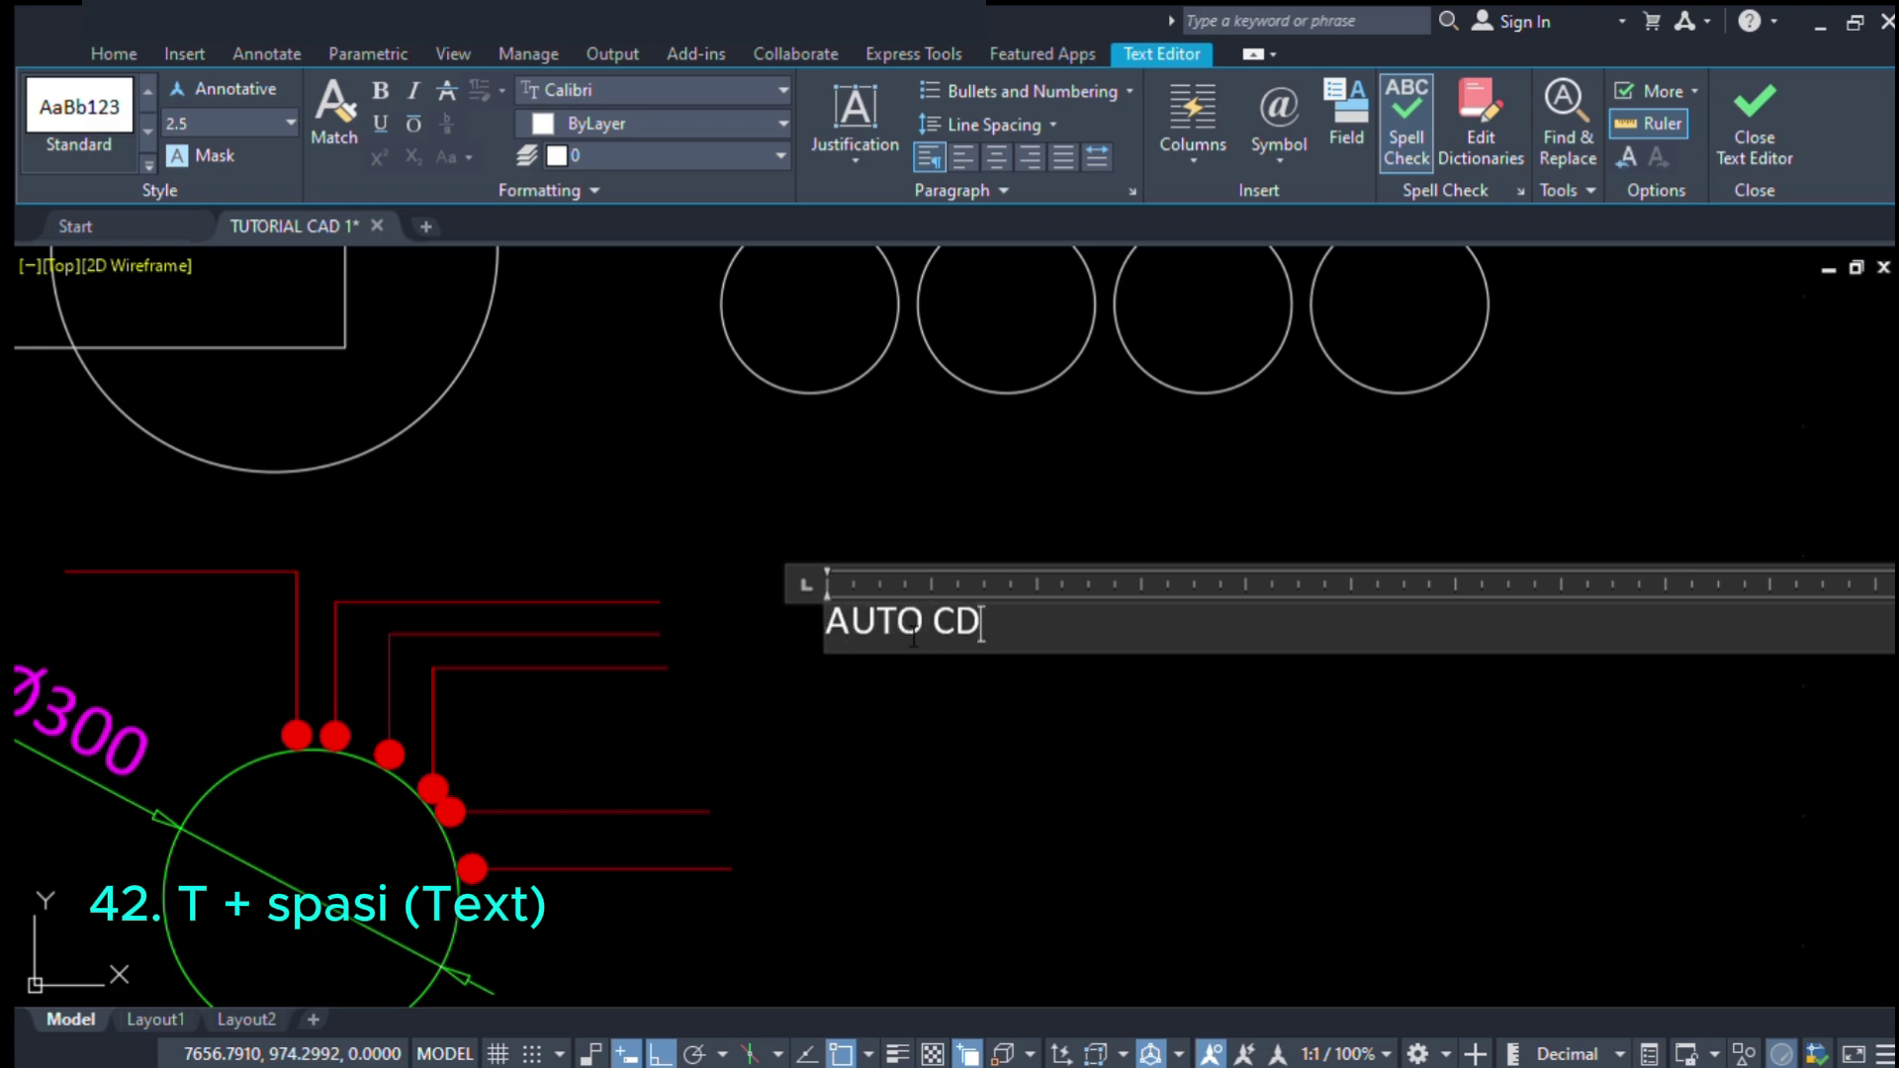
key("BackSpace")
type("AD 2024")
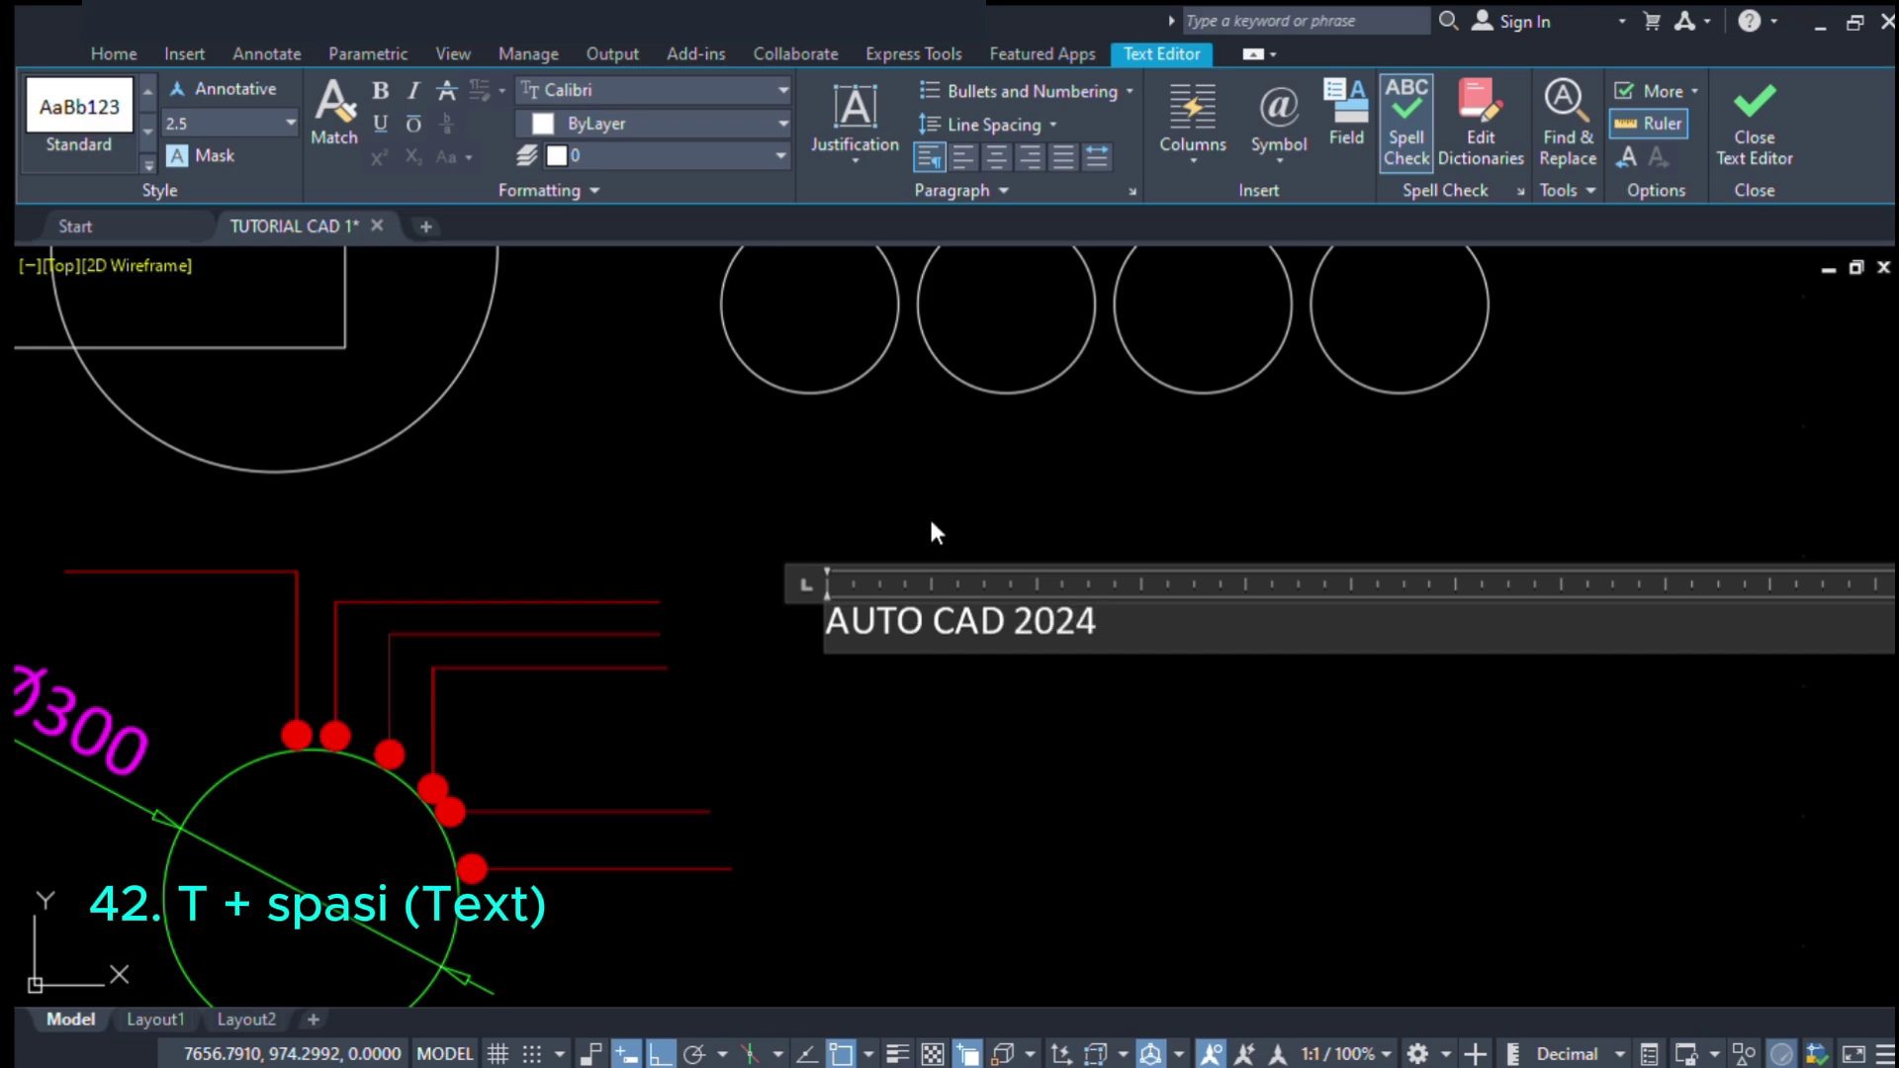
scroll(899, 668, "down", 2)
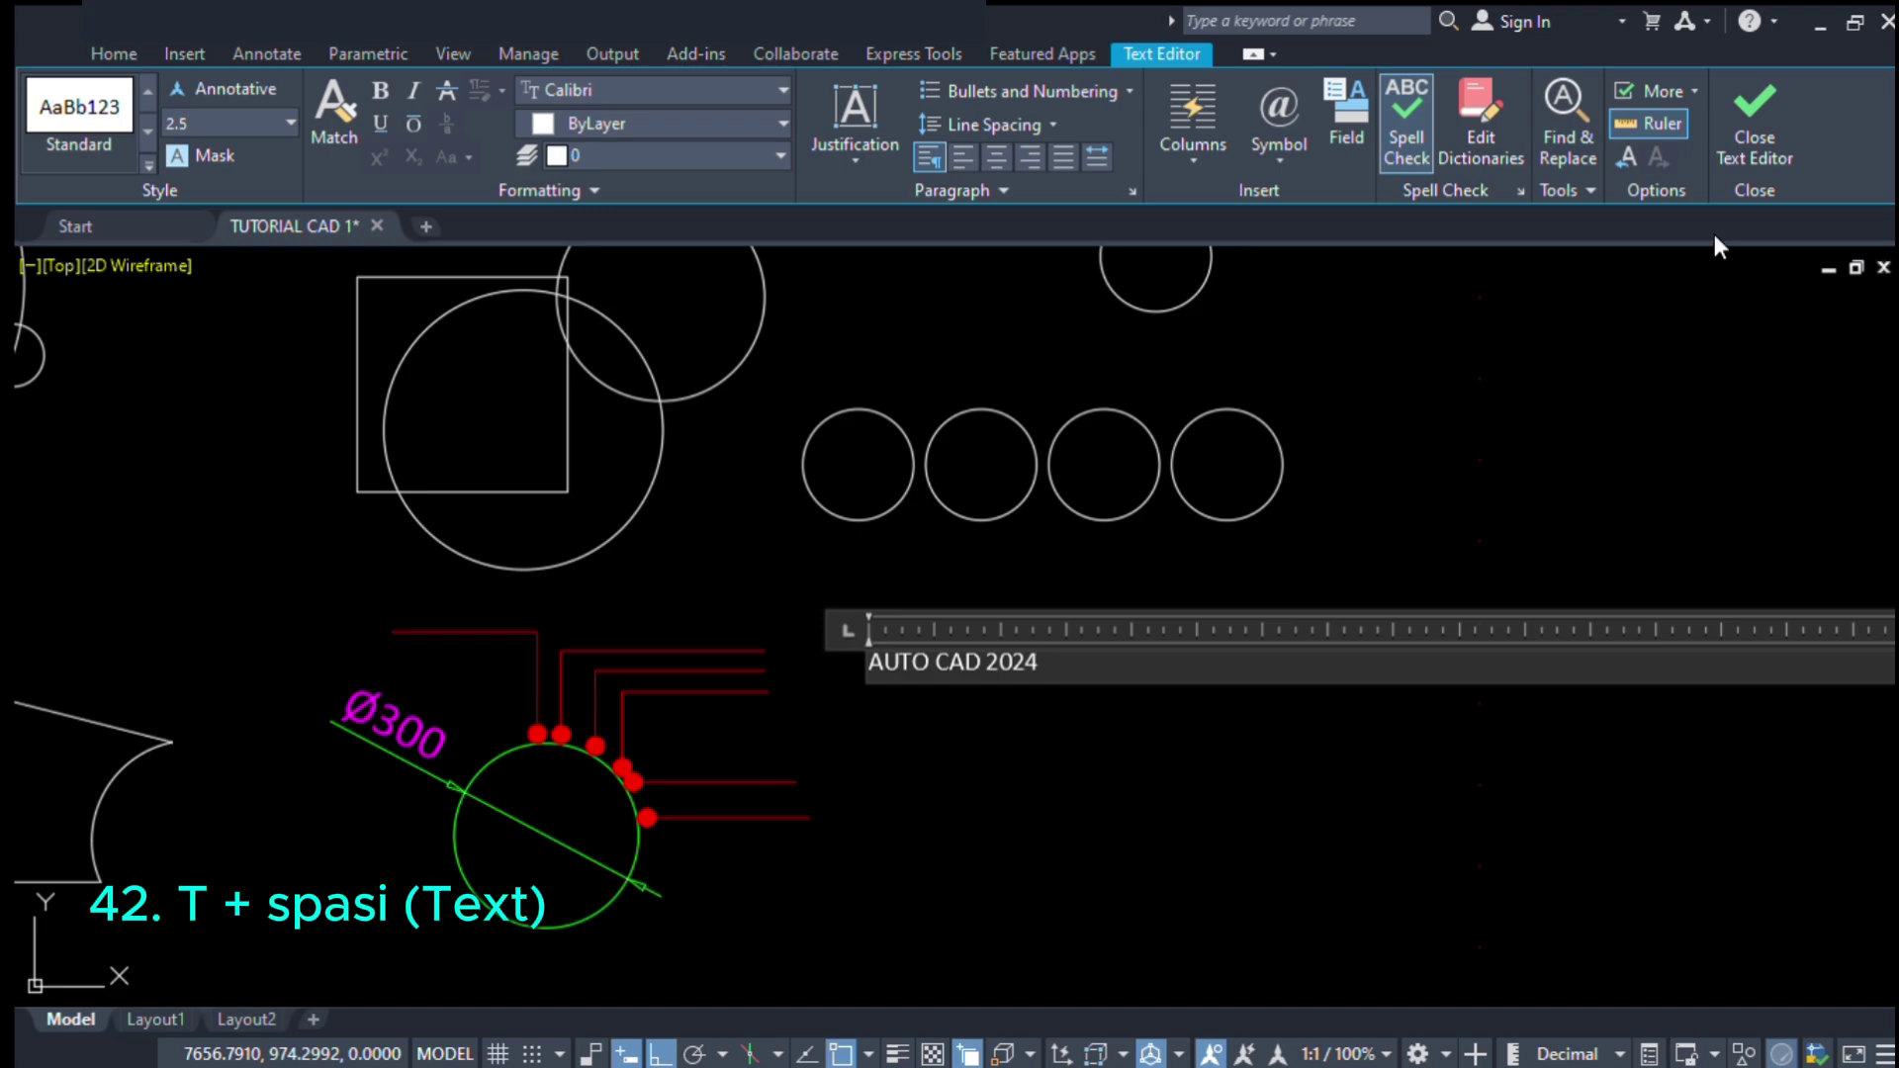
scroll(851, 716, "down", 2)
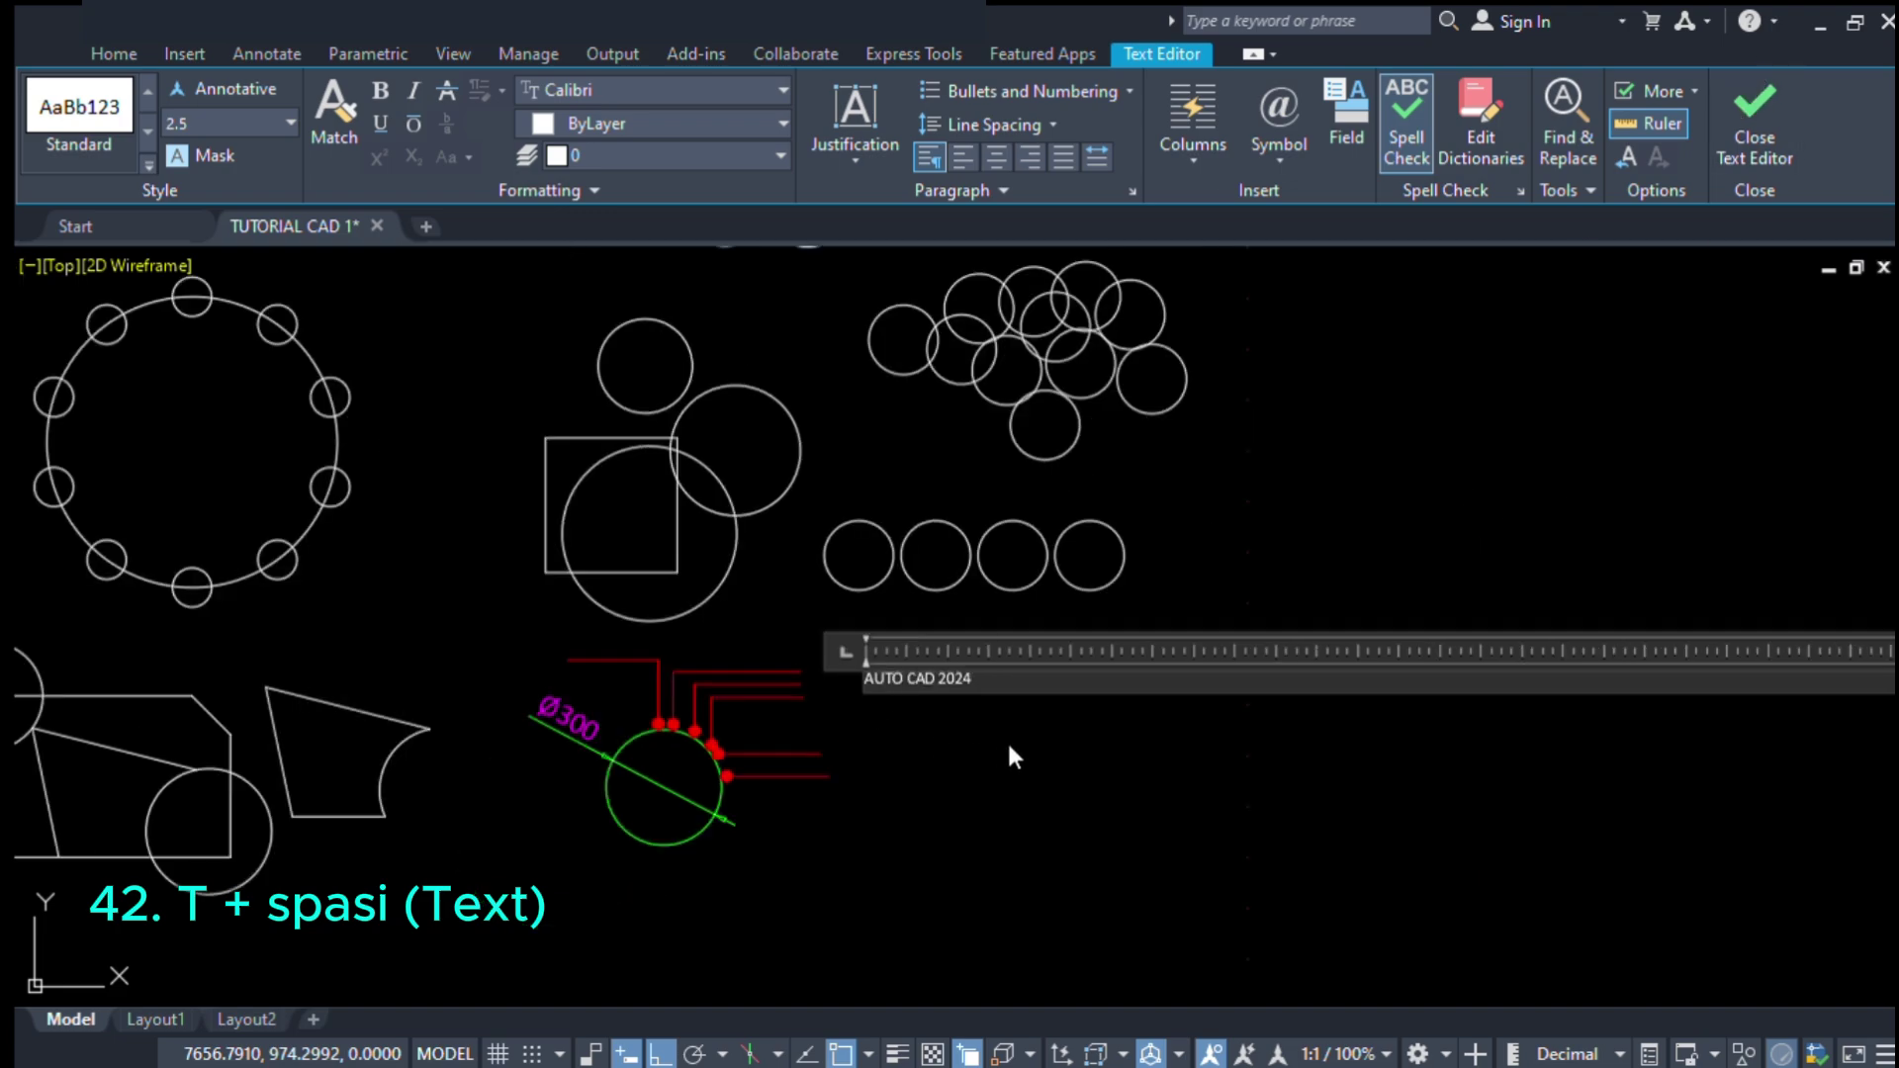
left_click(1035, 776)
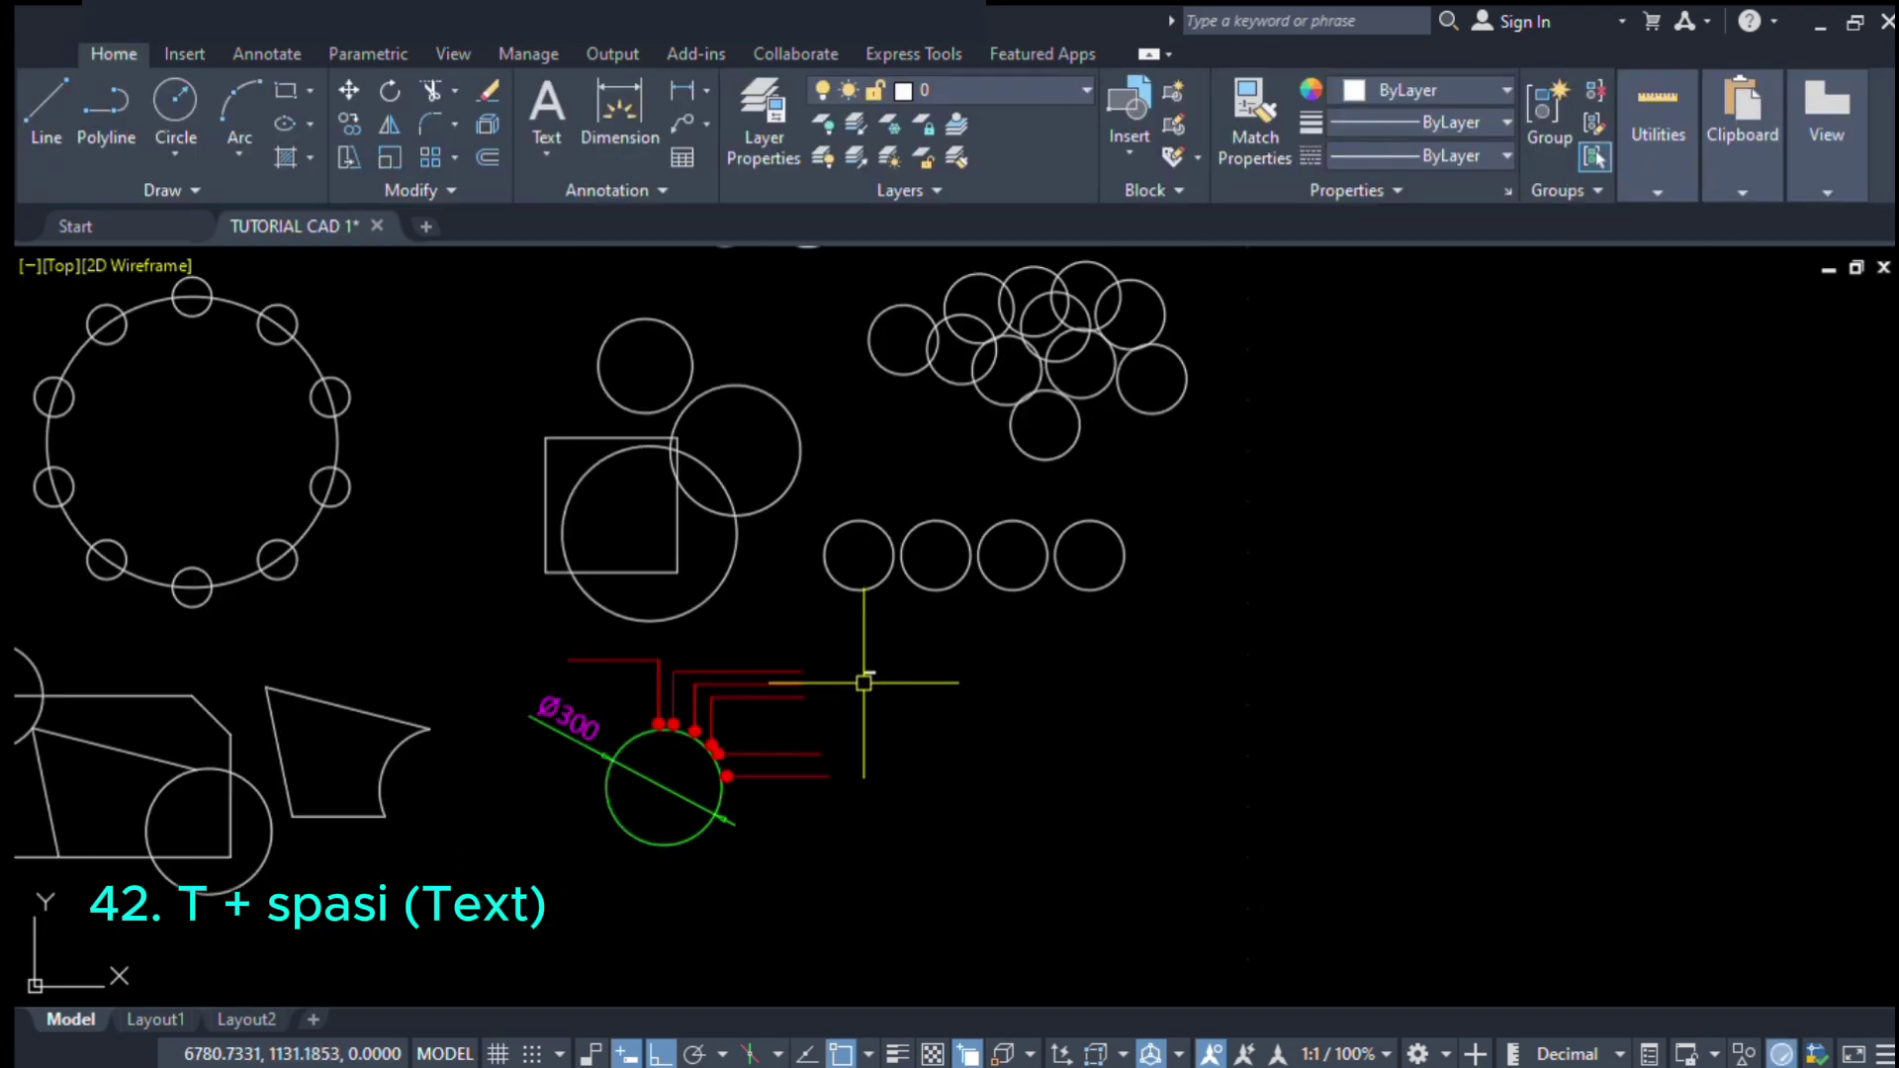
- Examine the size of the AUTO CAD 2024 text compared with the neighbouring leaders
scroll(863, 683, "up", 8)
scroll(880, 661, "down", 4)
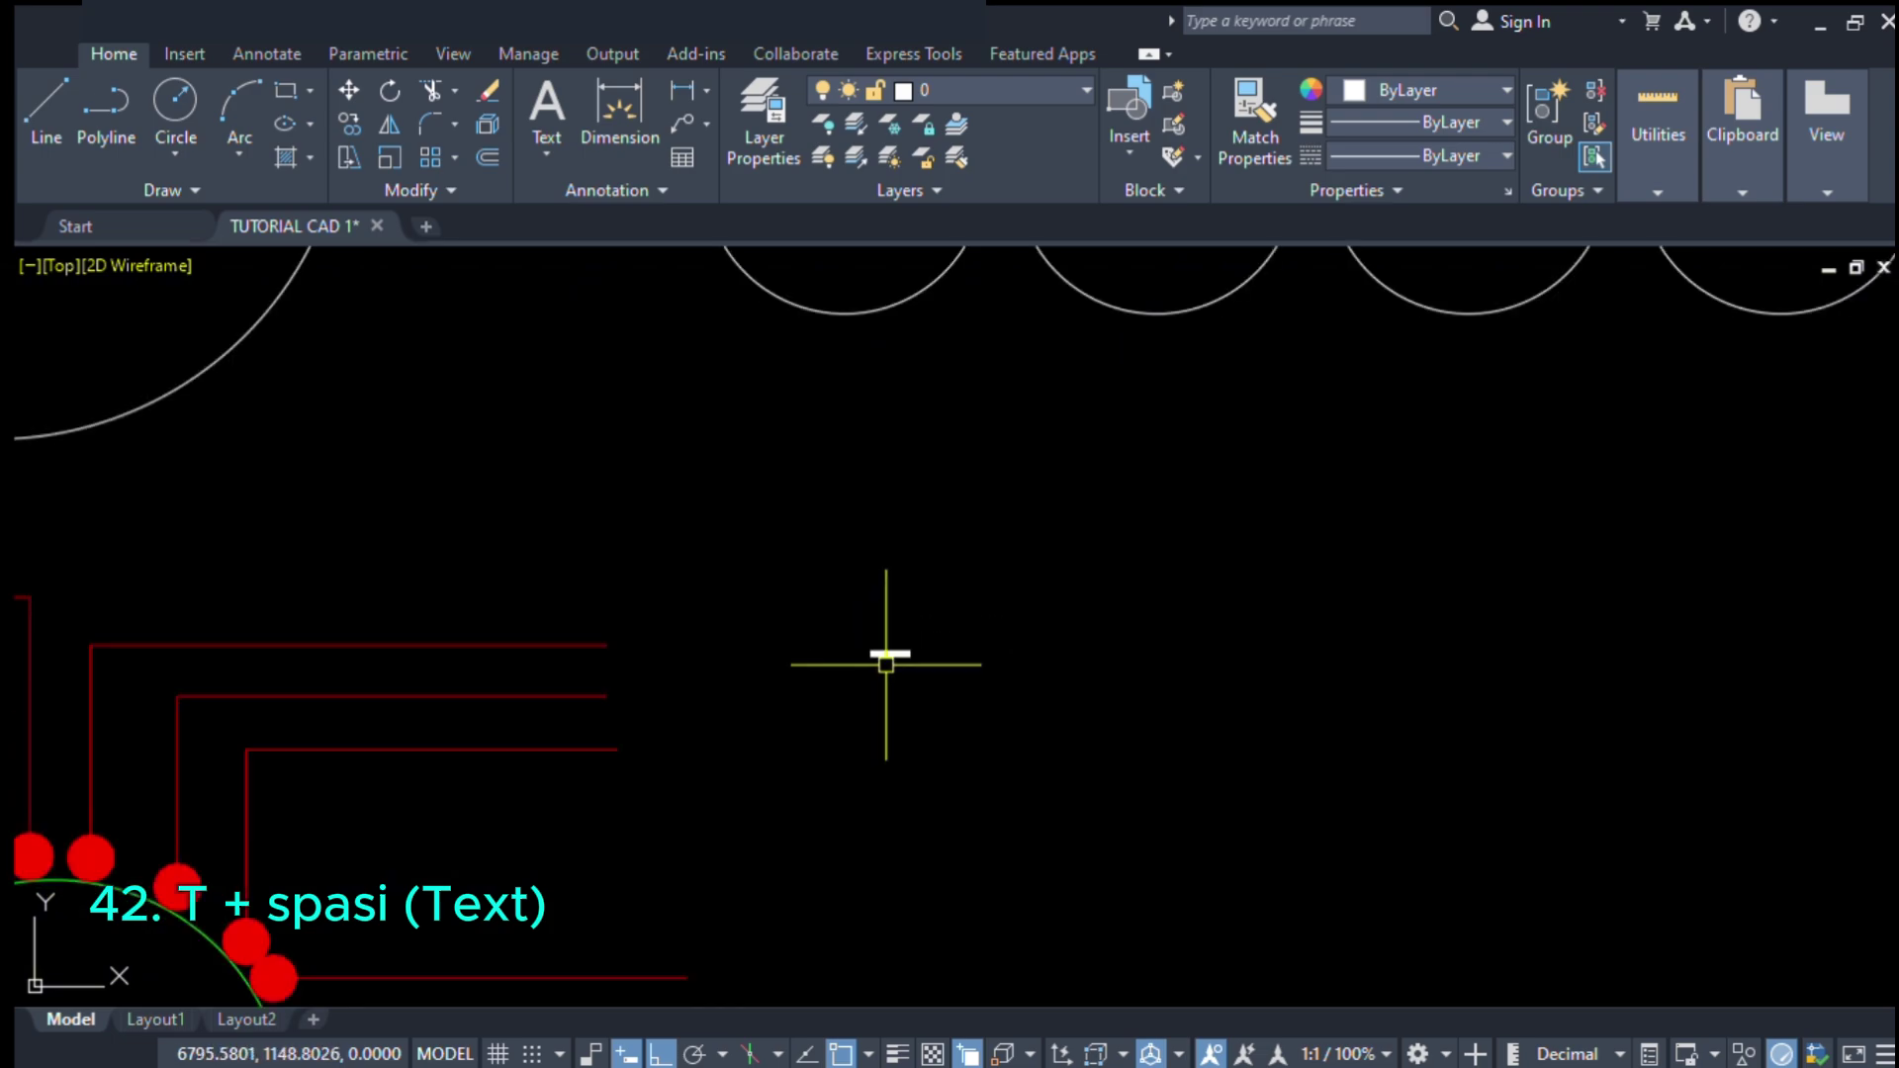
scroll(886, 664, "up", 6)
scroll(994, 633, "down", 8)
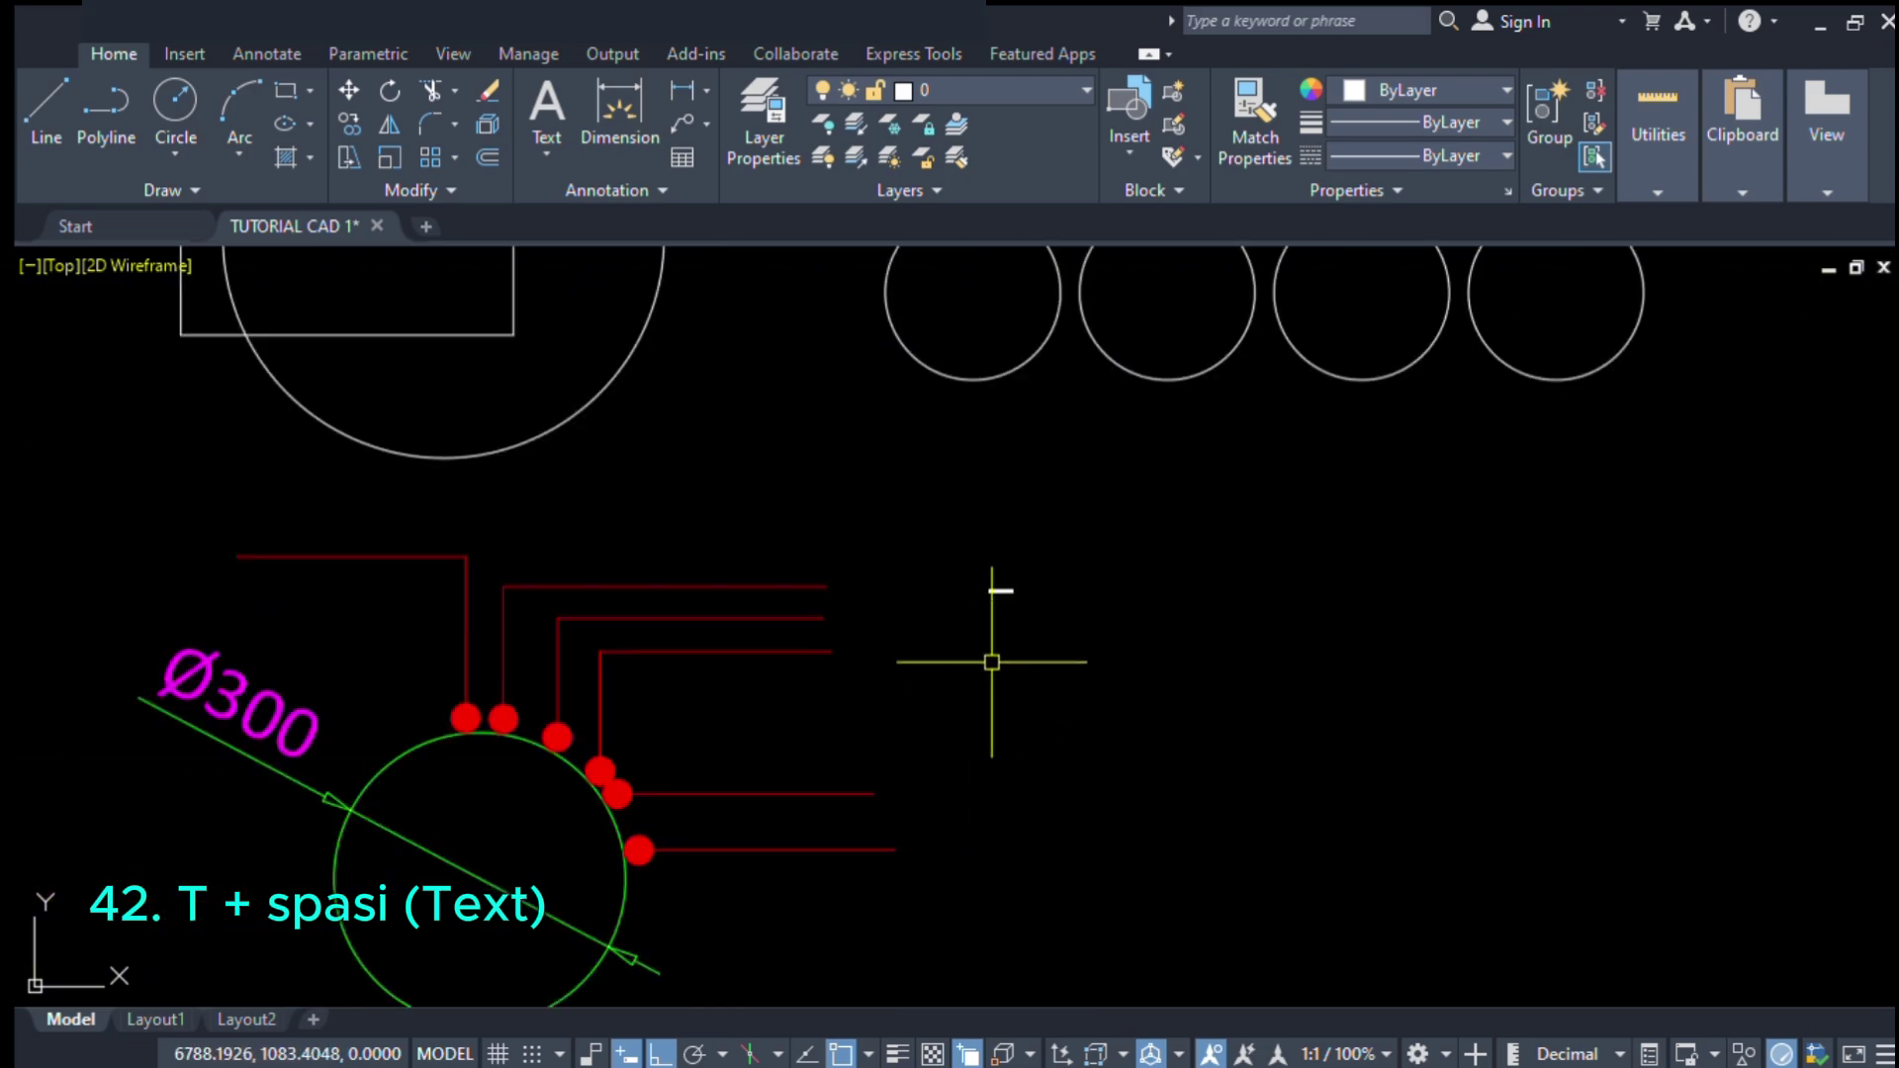
scroll(992, 662, "up", 8)
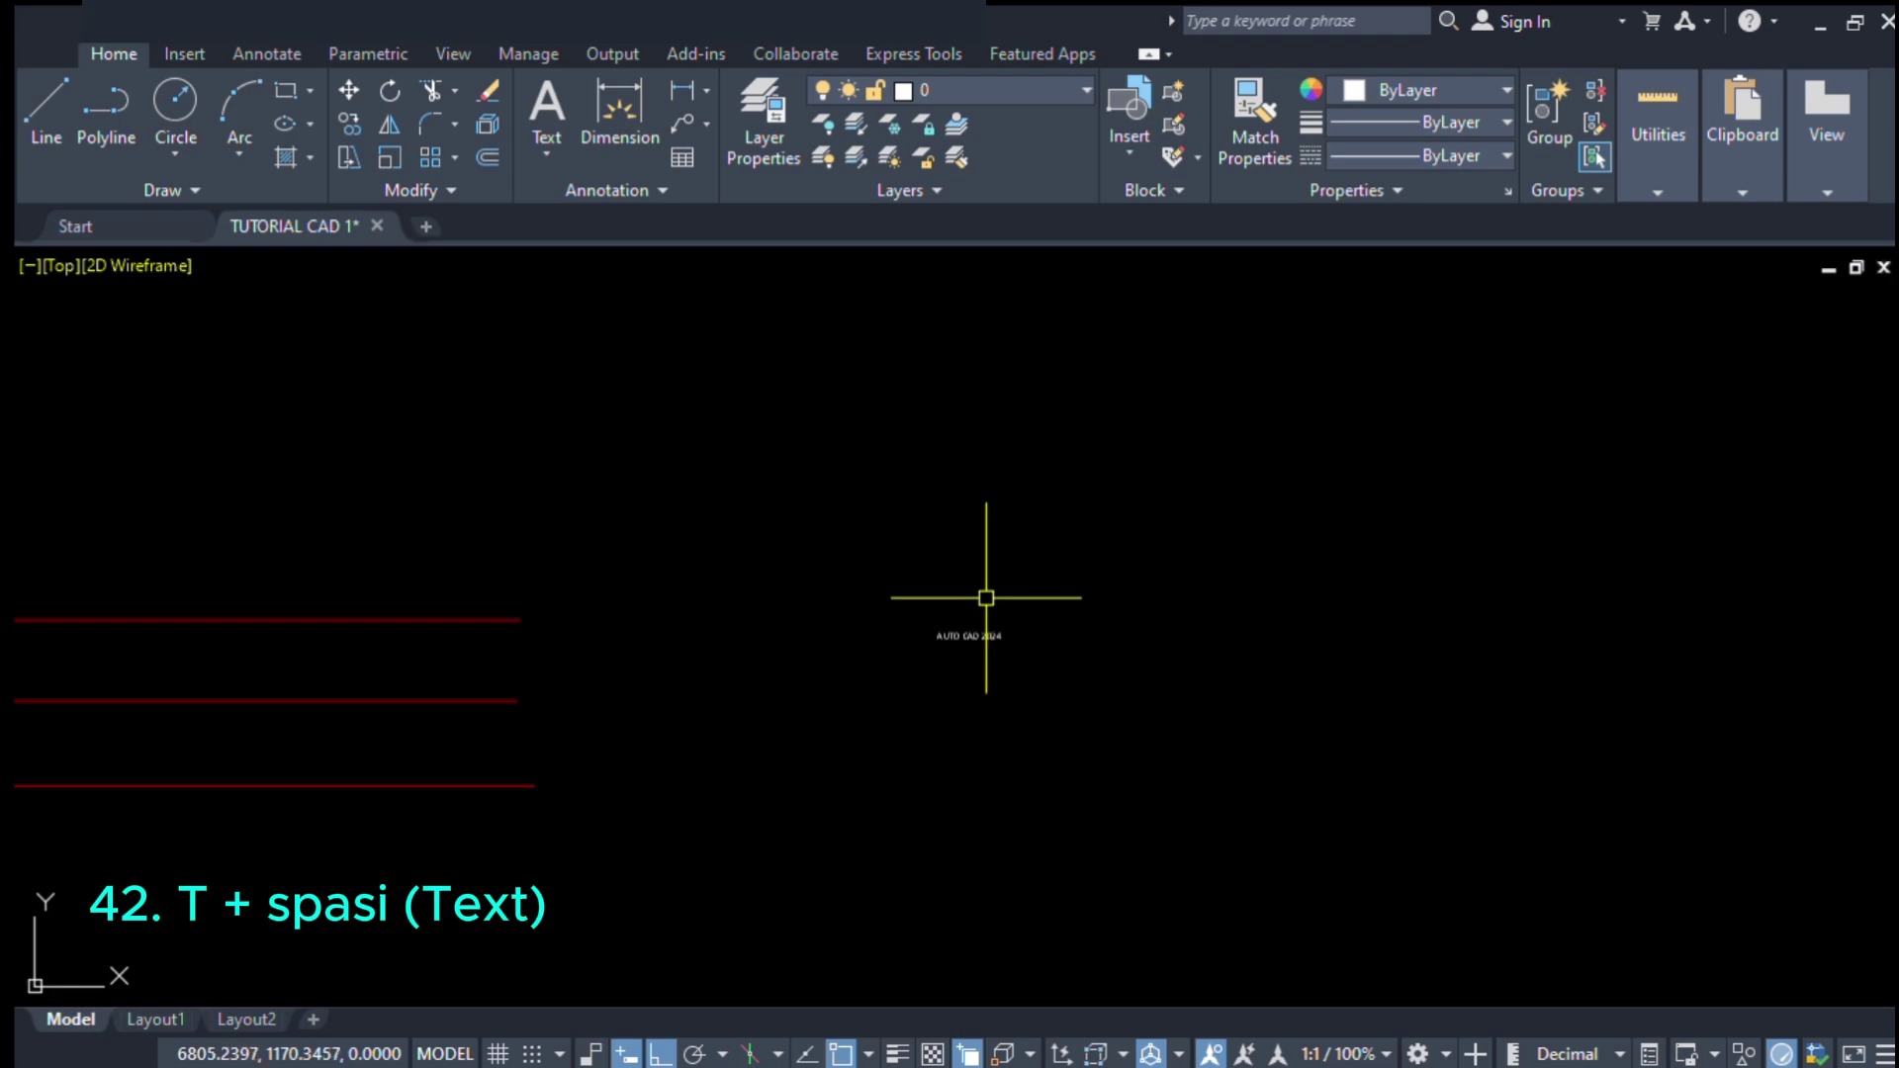
- Open the AUTO CAD 2024 text for editing with the ED command and select all its characters
scroll(958, 658, "up", 4)
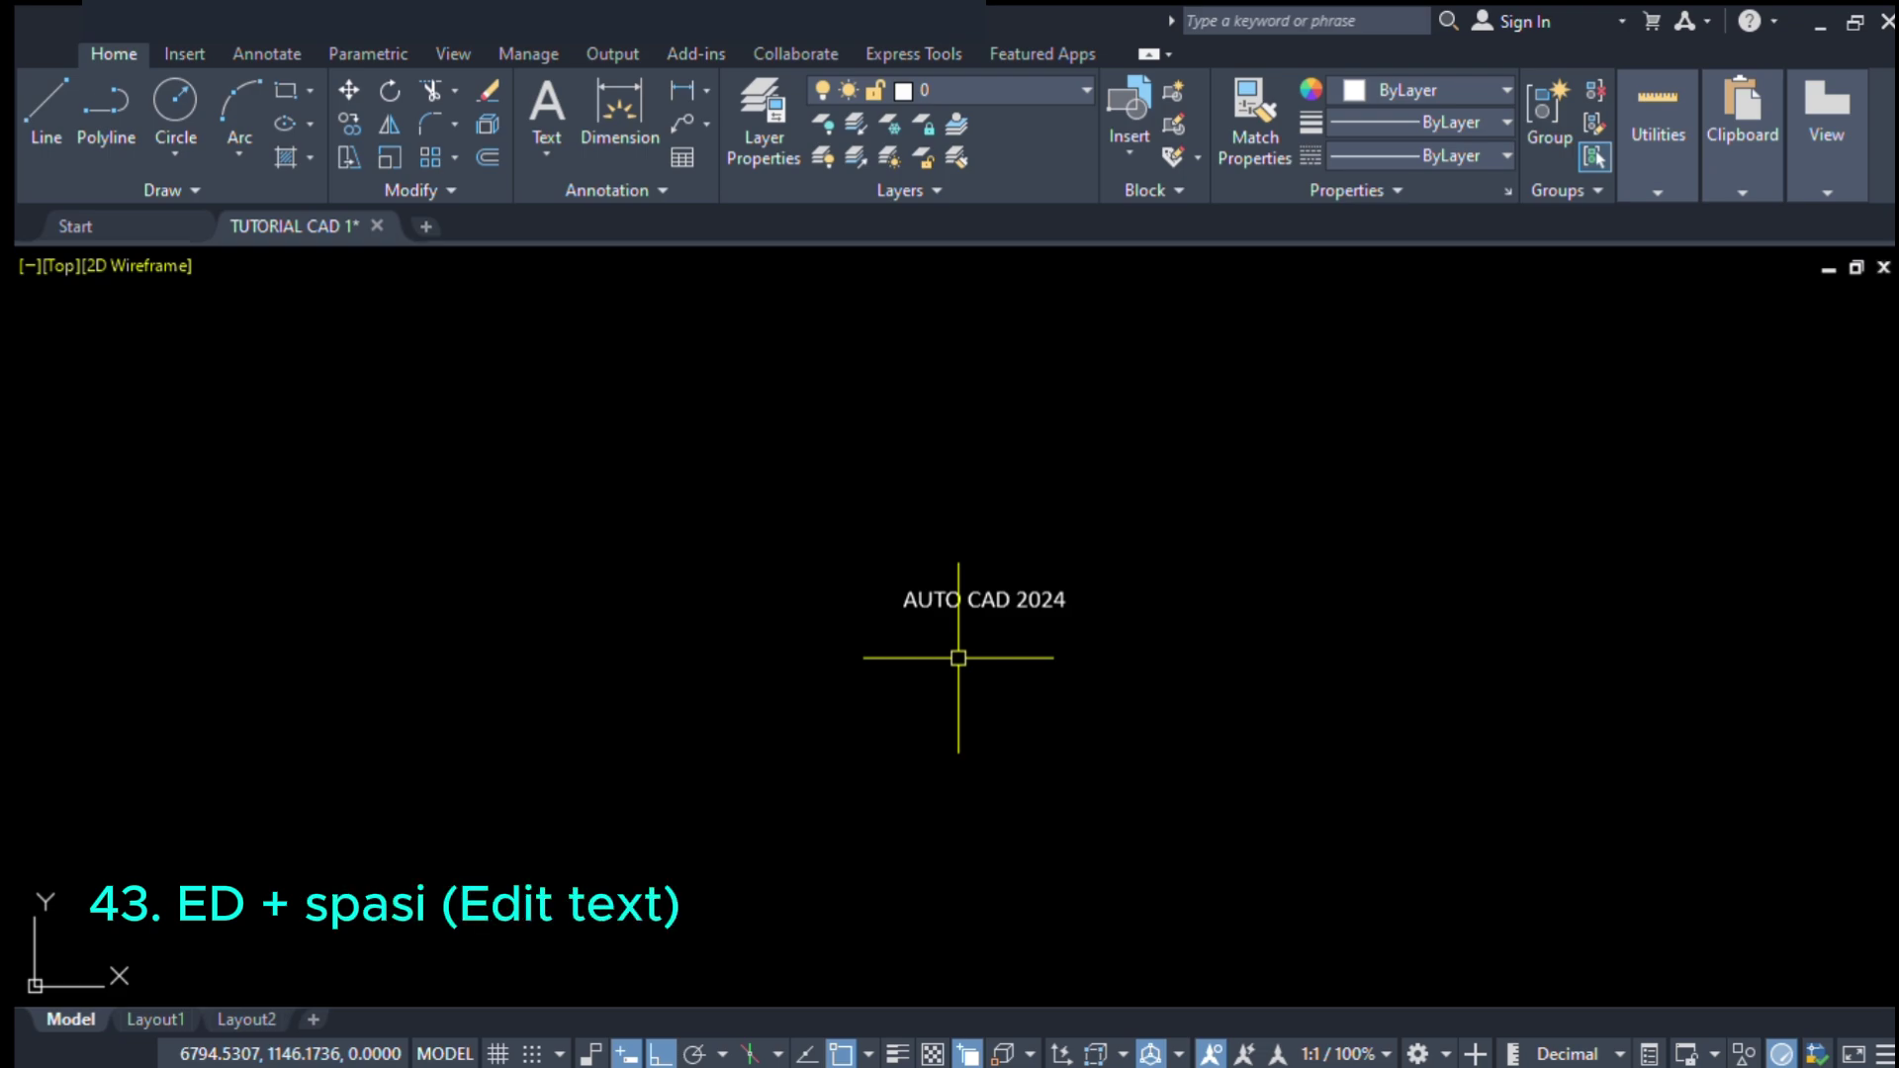
scroll(941, 622, "up", 3)
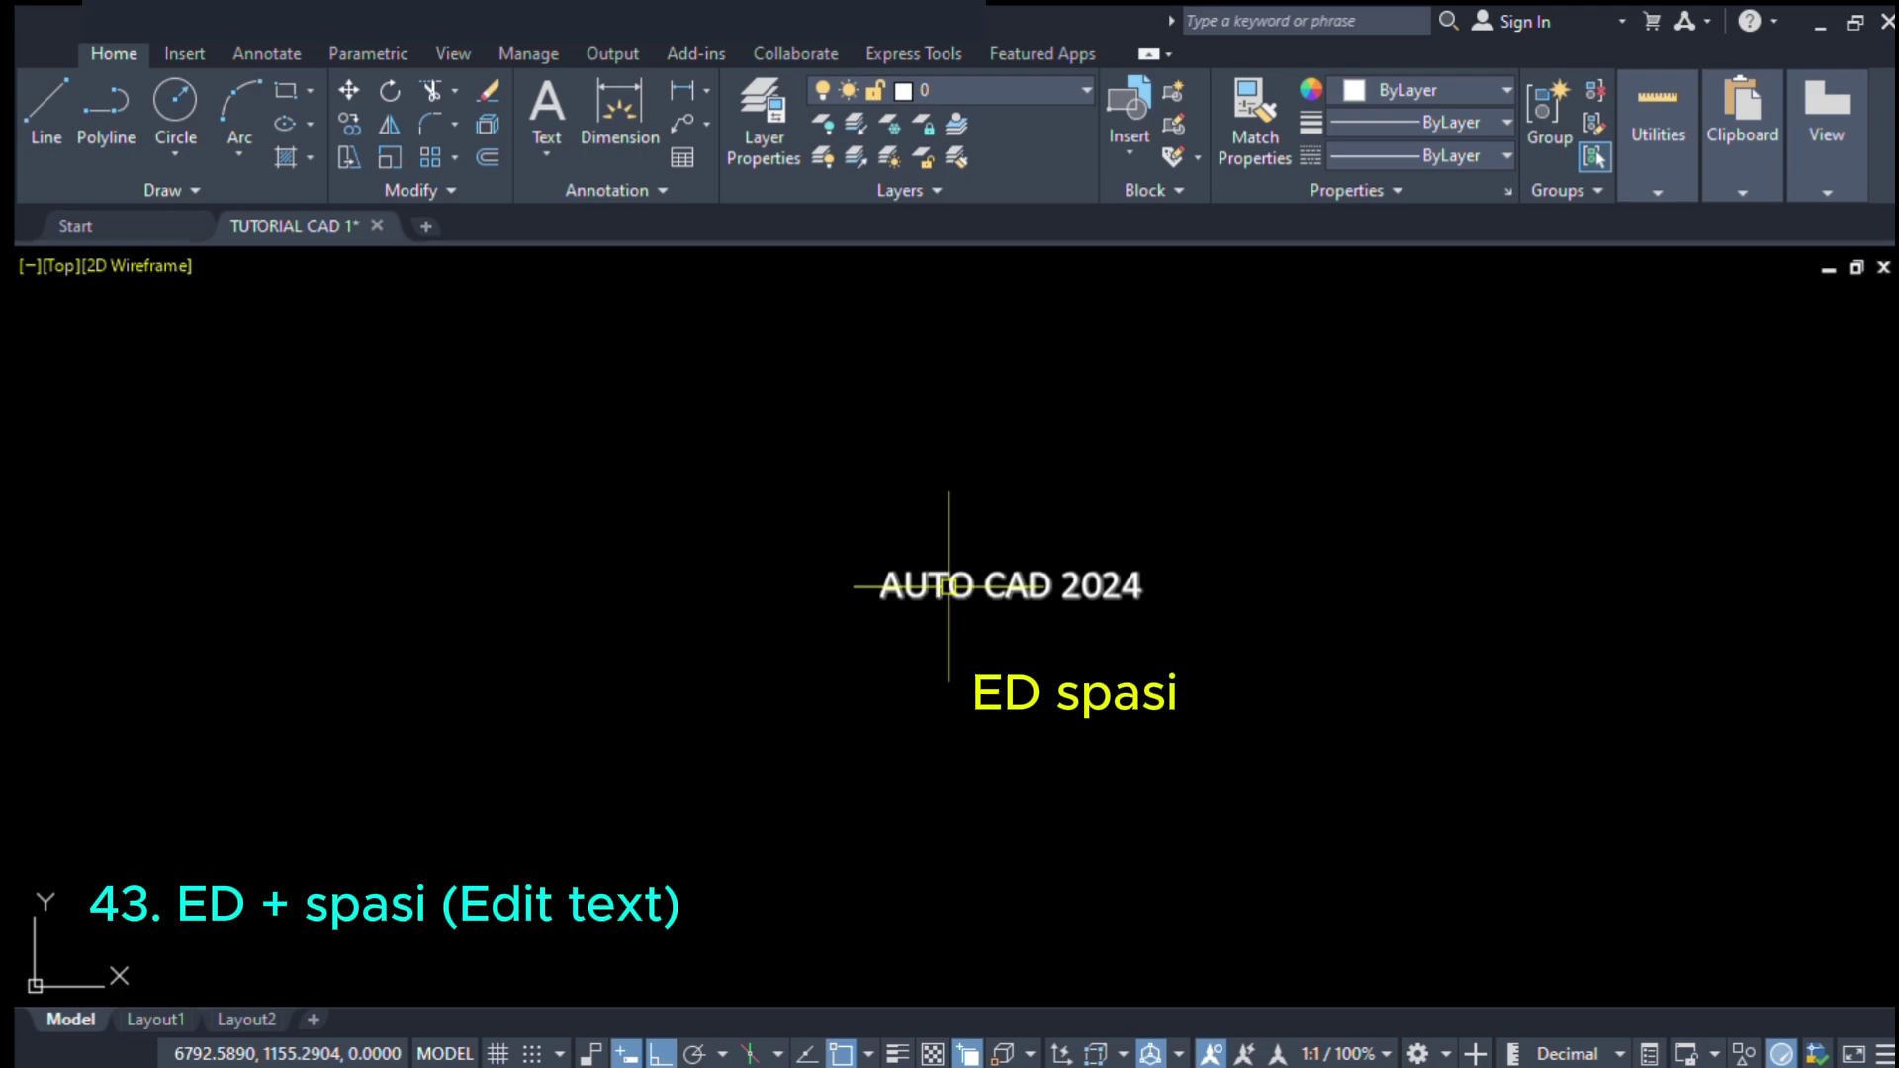
type("ed")
key("space")
left_click(953, 584)
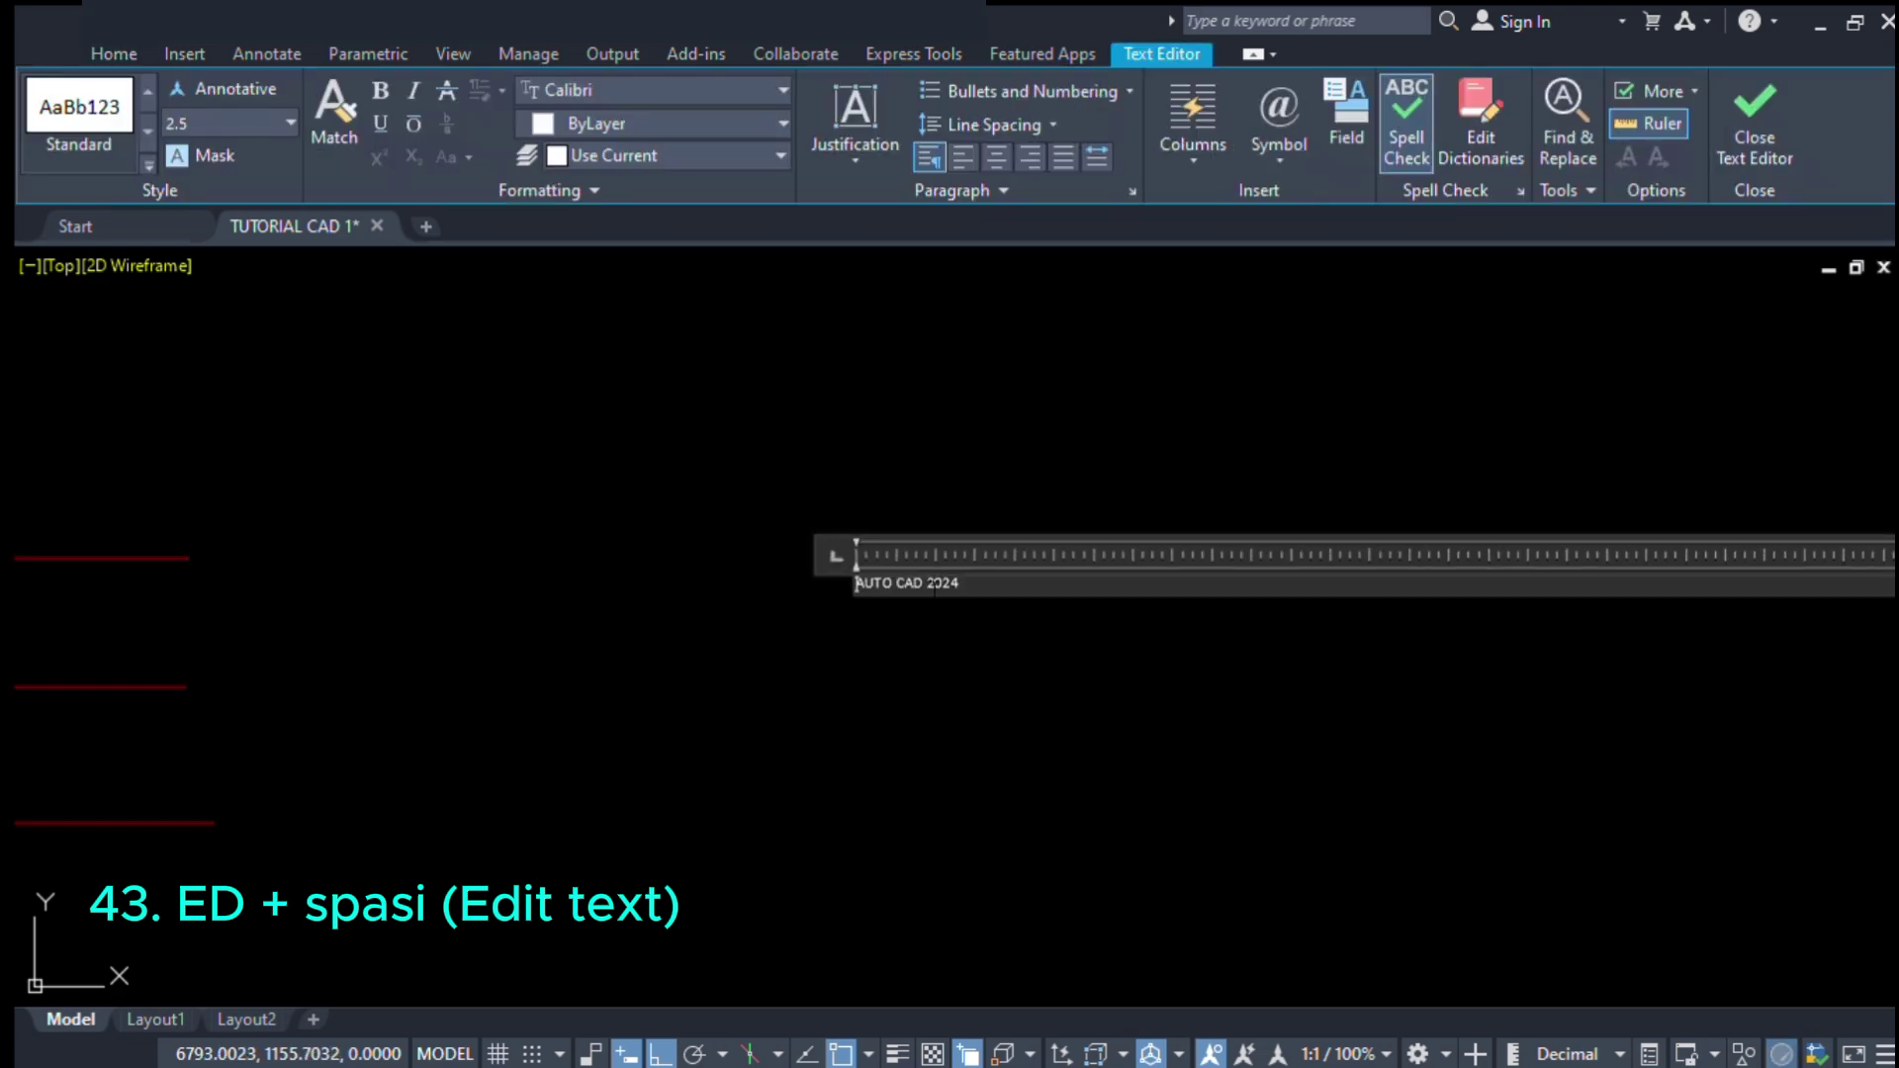
left_click_drag(1271, 611, 584, 598)
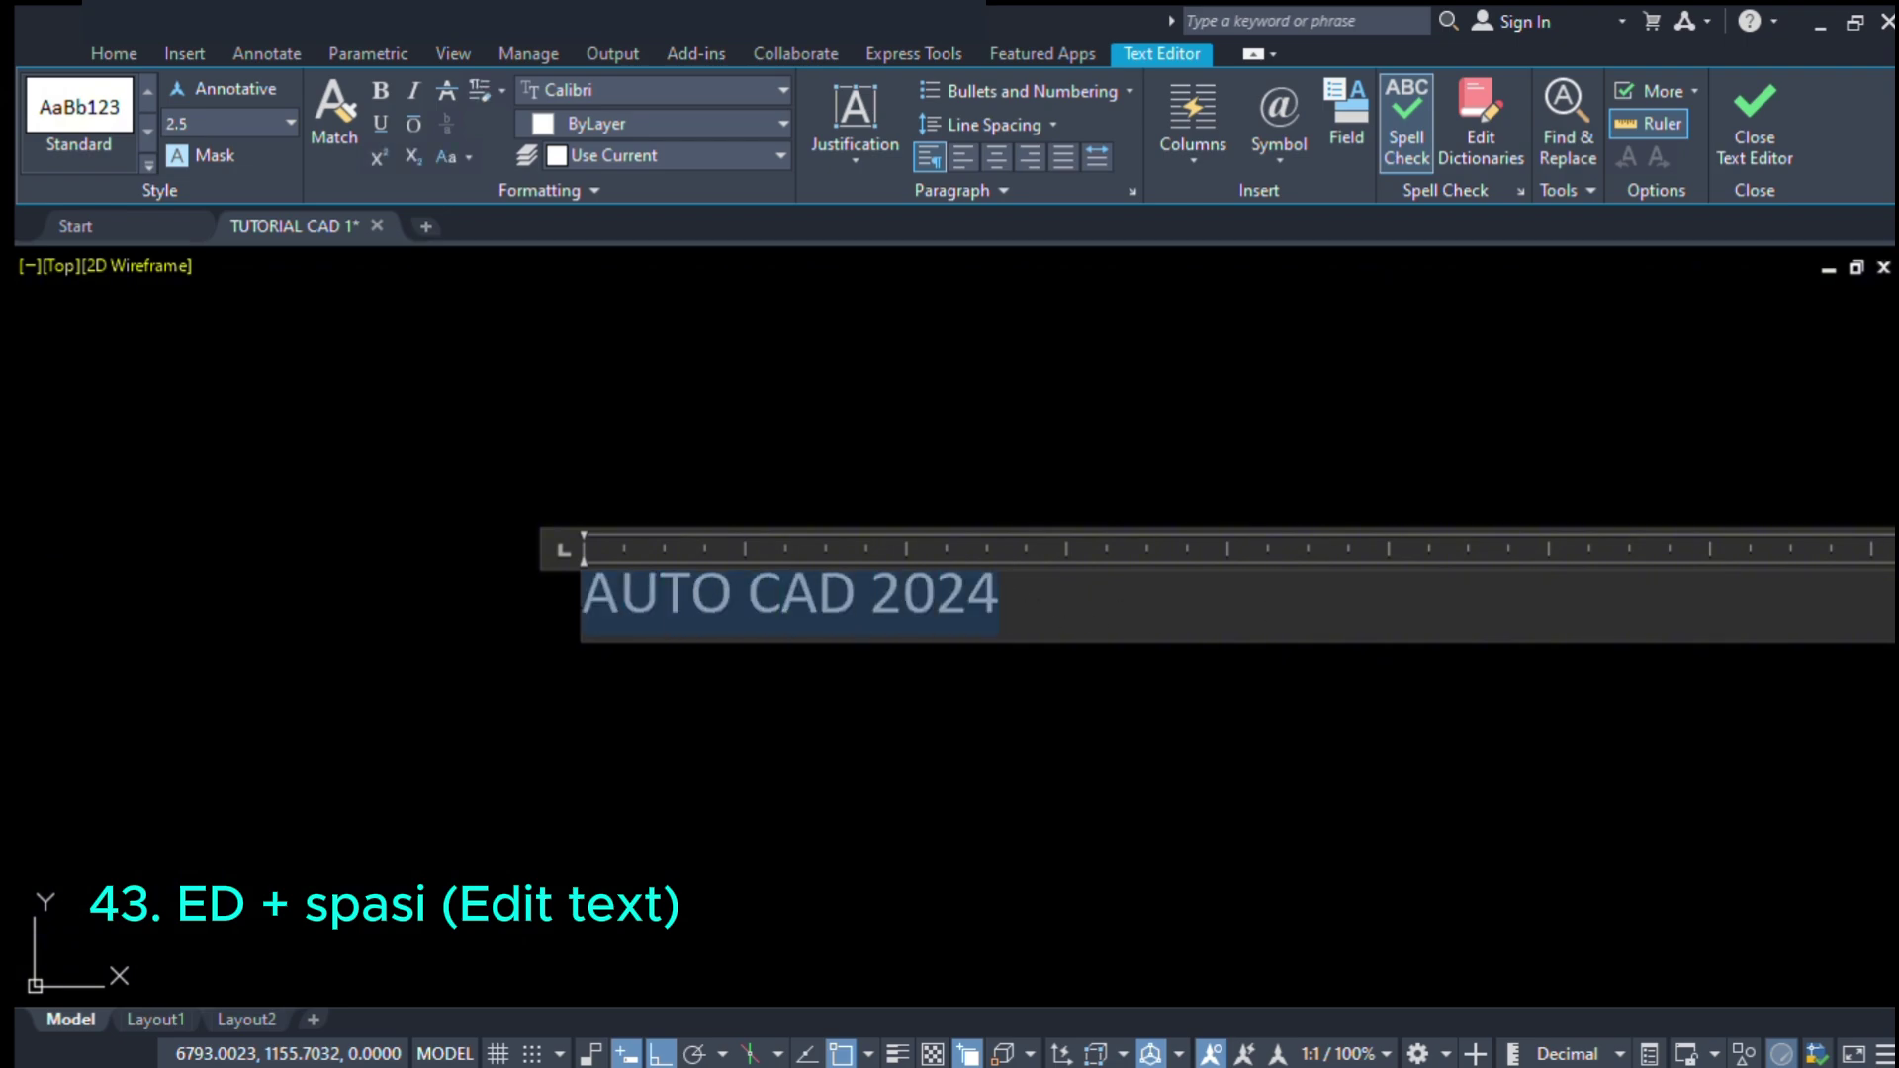
- Set the height of the selected AUTO CAD 2024 text to 10
left_click(219, 133)
key("BackSpace")
type("10")
key("Return")
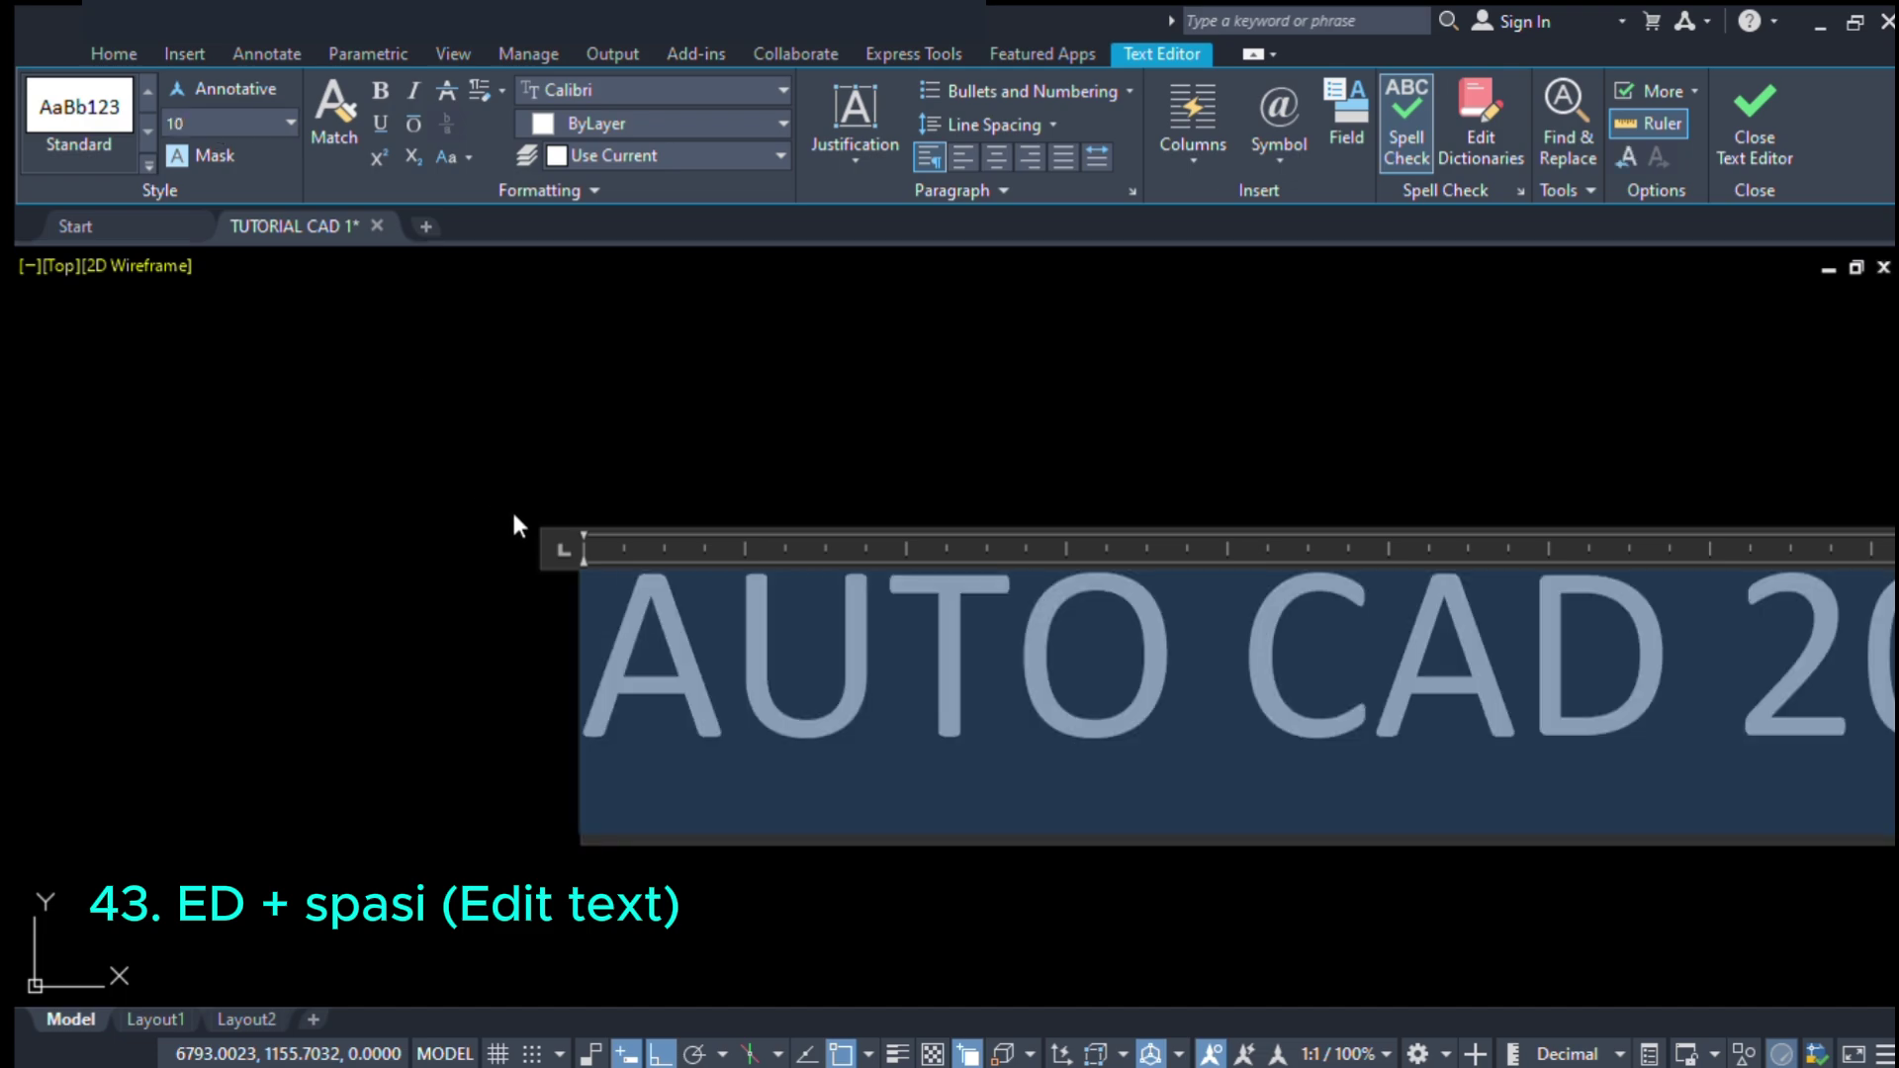
scroll(512, 508, "down", 3)
scroll(691, 566, "down", 5)
scroll(762, 592, "up", 3)
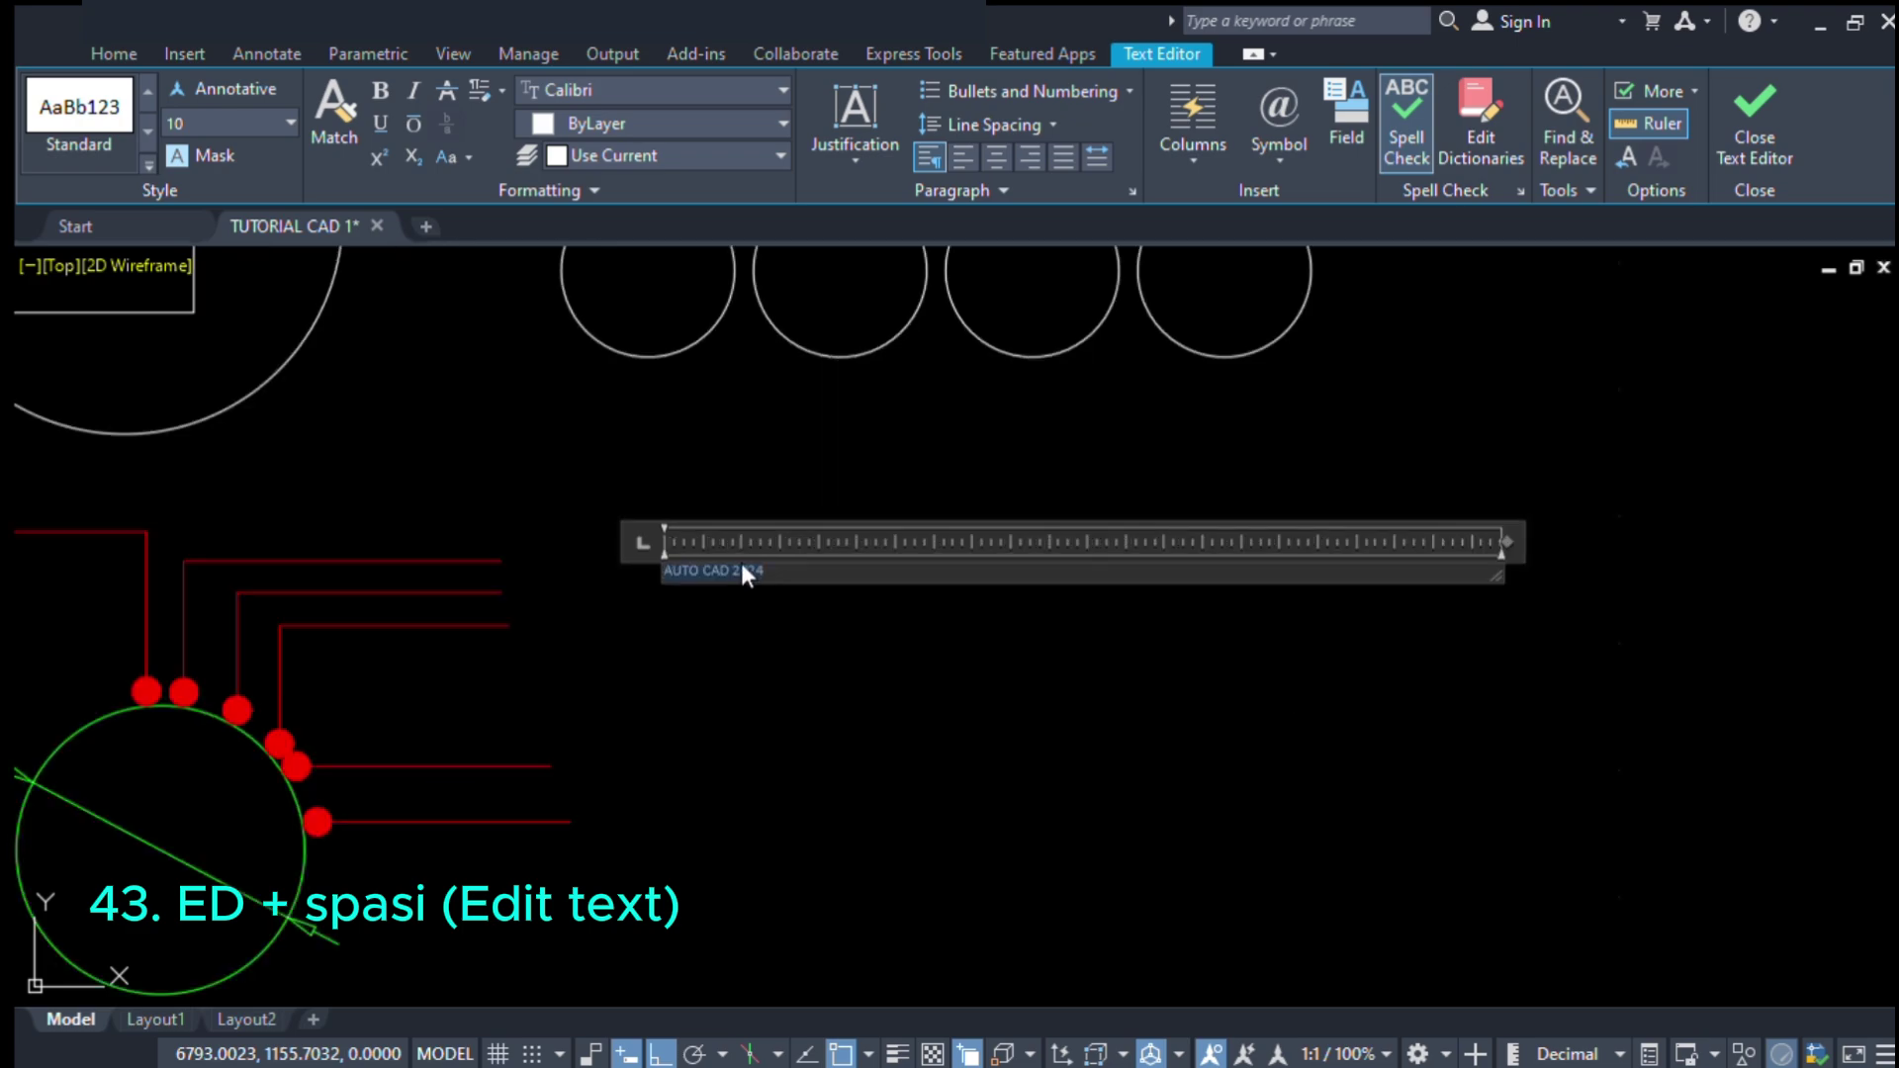
- Set the height of the selected AUTO CAD 2024 text to 50 and check its size against the leaders
scroll(657, 579, "up", 4)
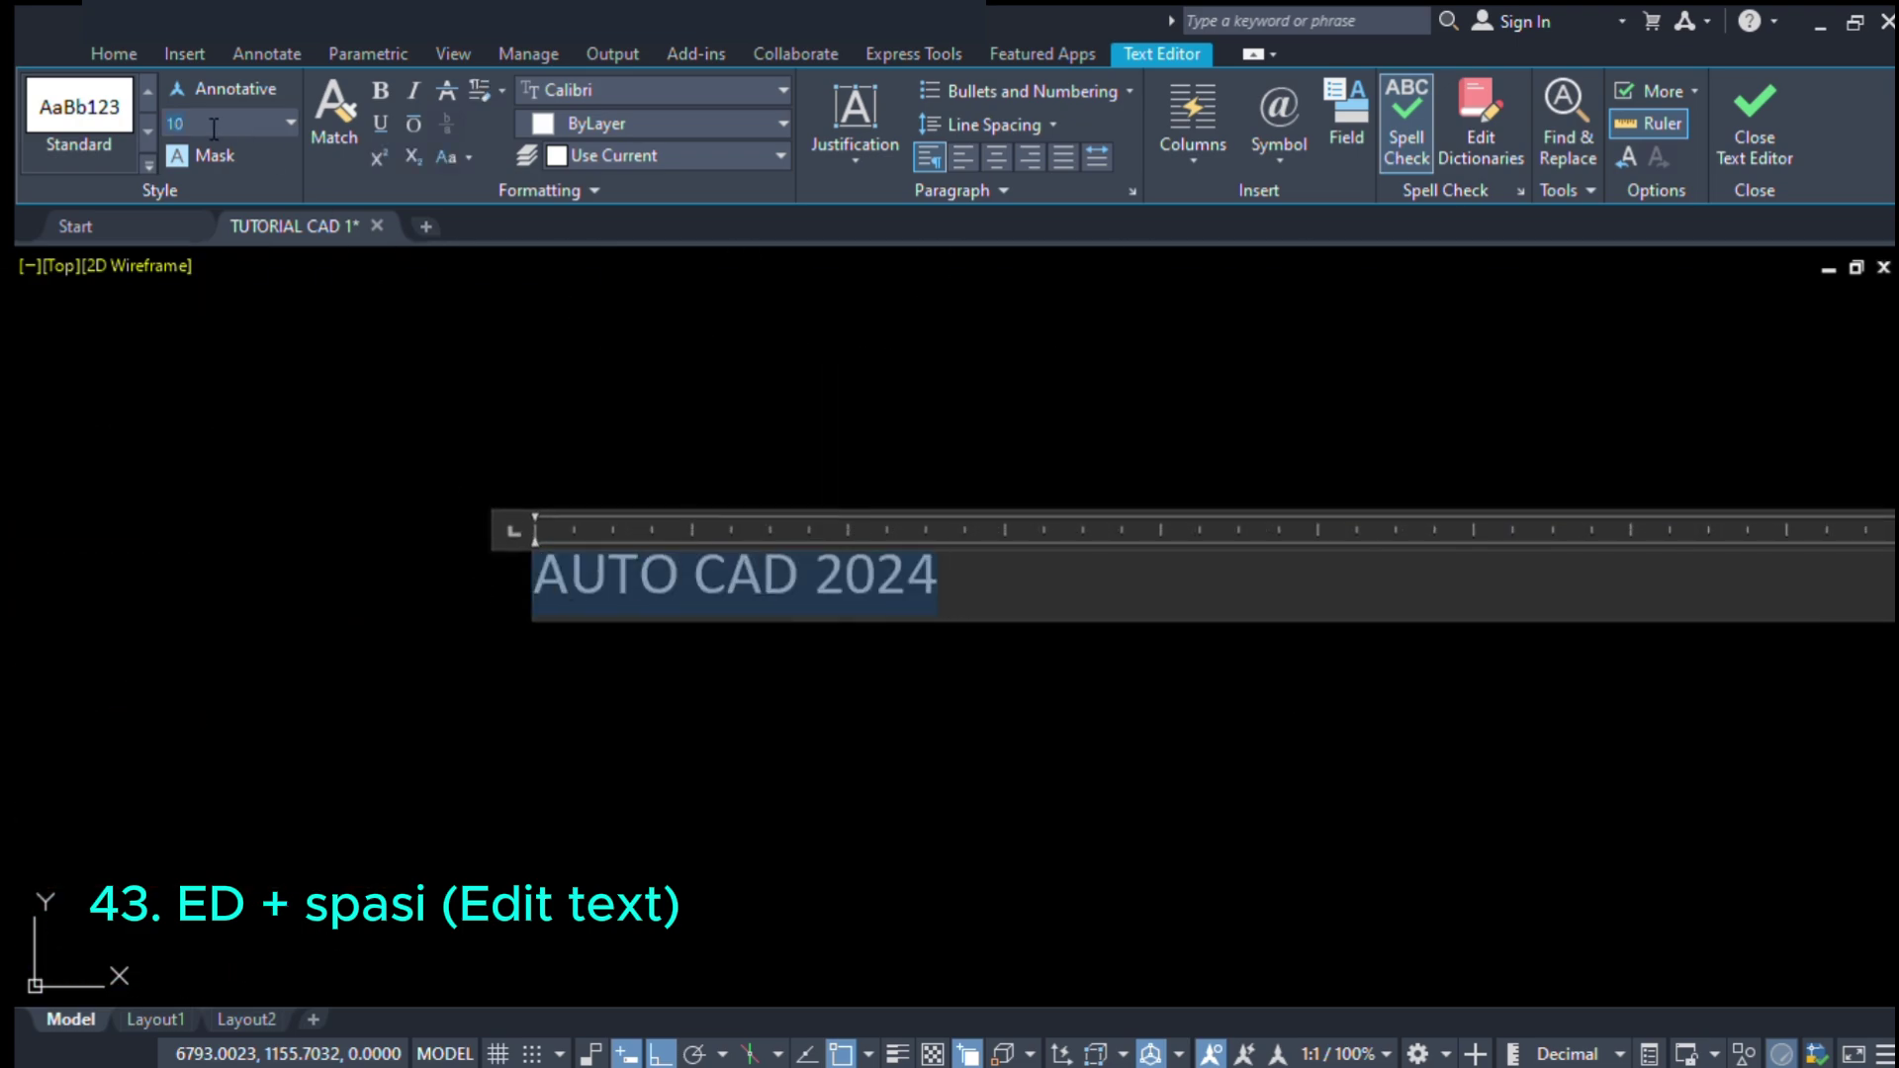
type("50")
key("Return")
scroll(876, 460, "down", 6)
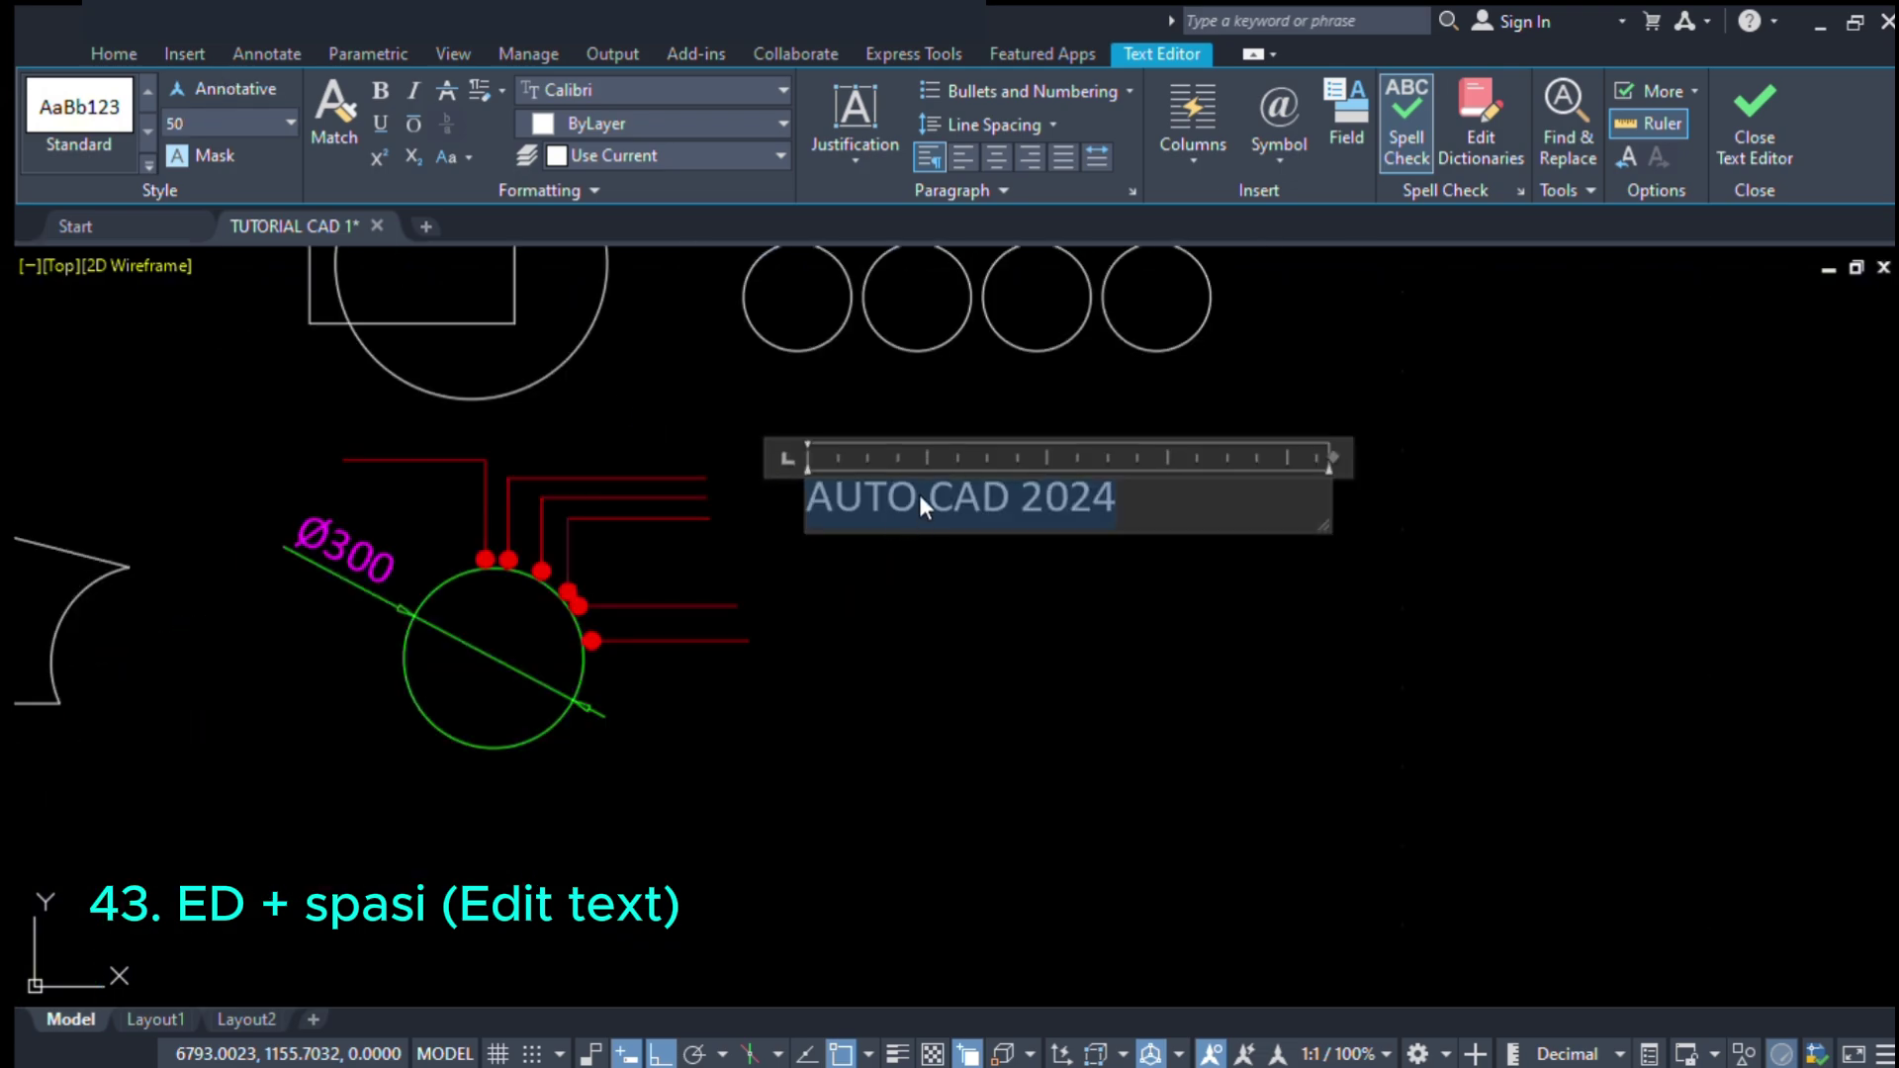
scroll(890, 494, "up", 4)
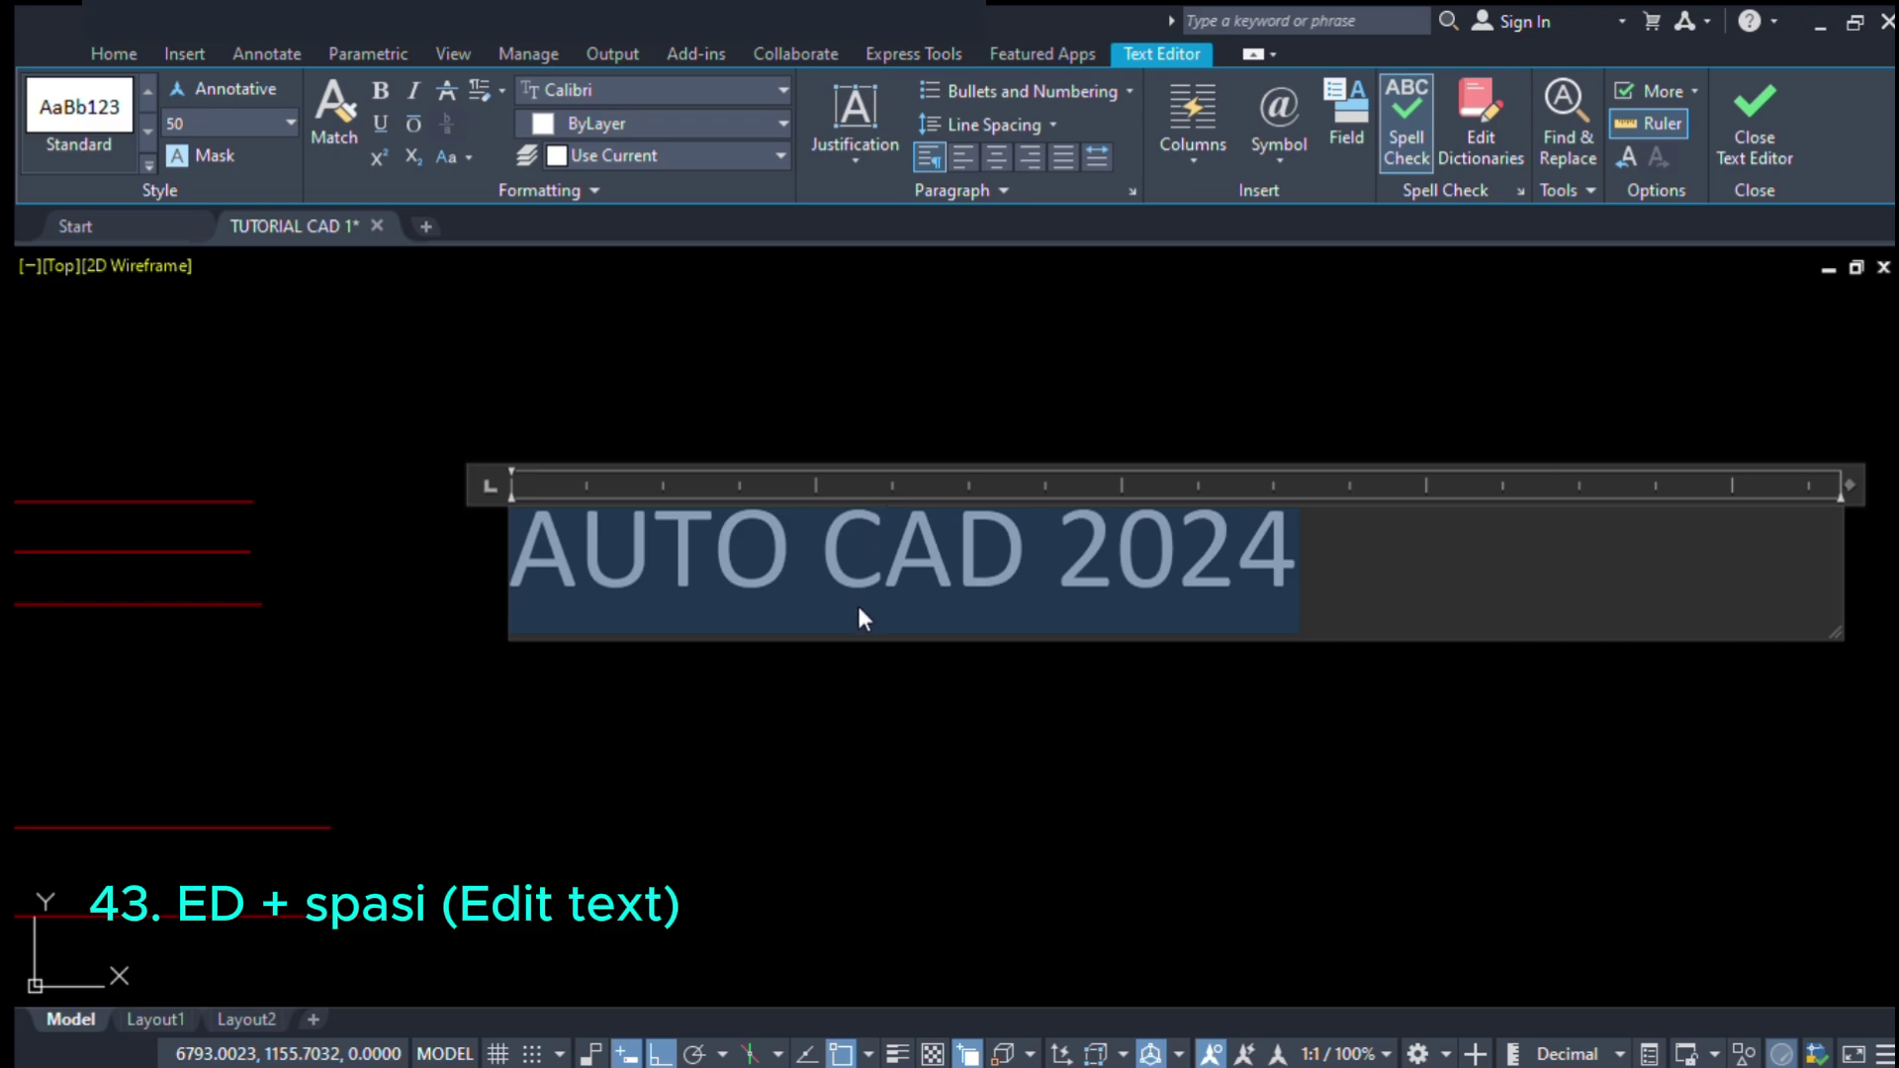
scroll(809, 585, "down", 2)
scroll(888, 573, "up", 2)
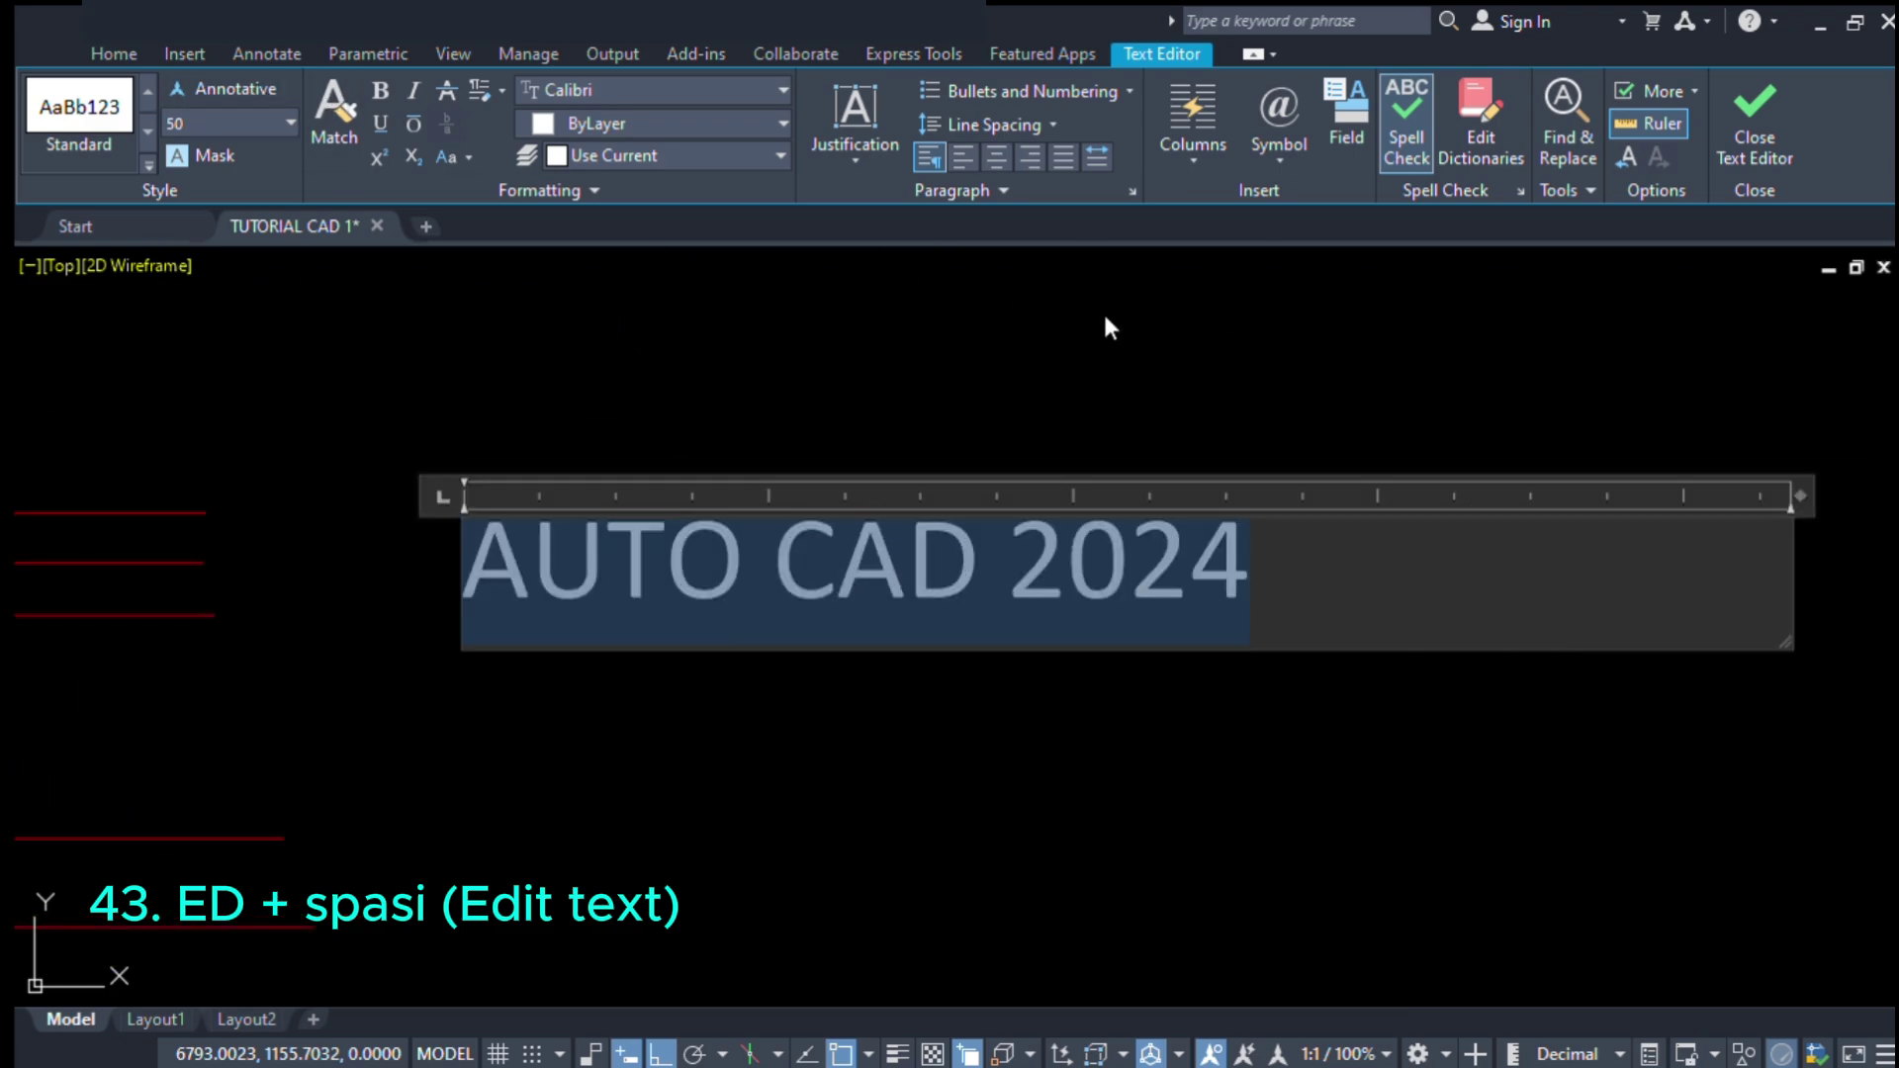
- Centre the AUTO CAD 2024 text within its frame and finish editing it
left_click(984, 163)
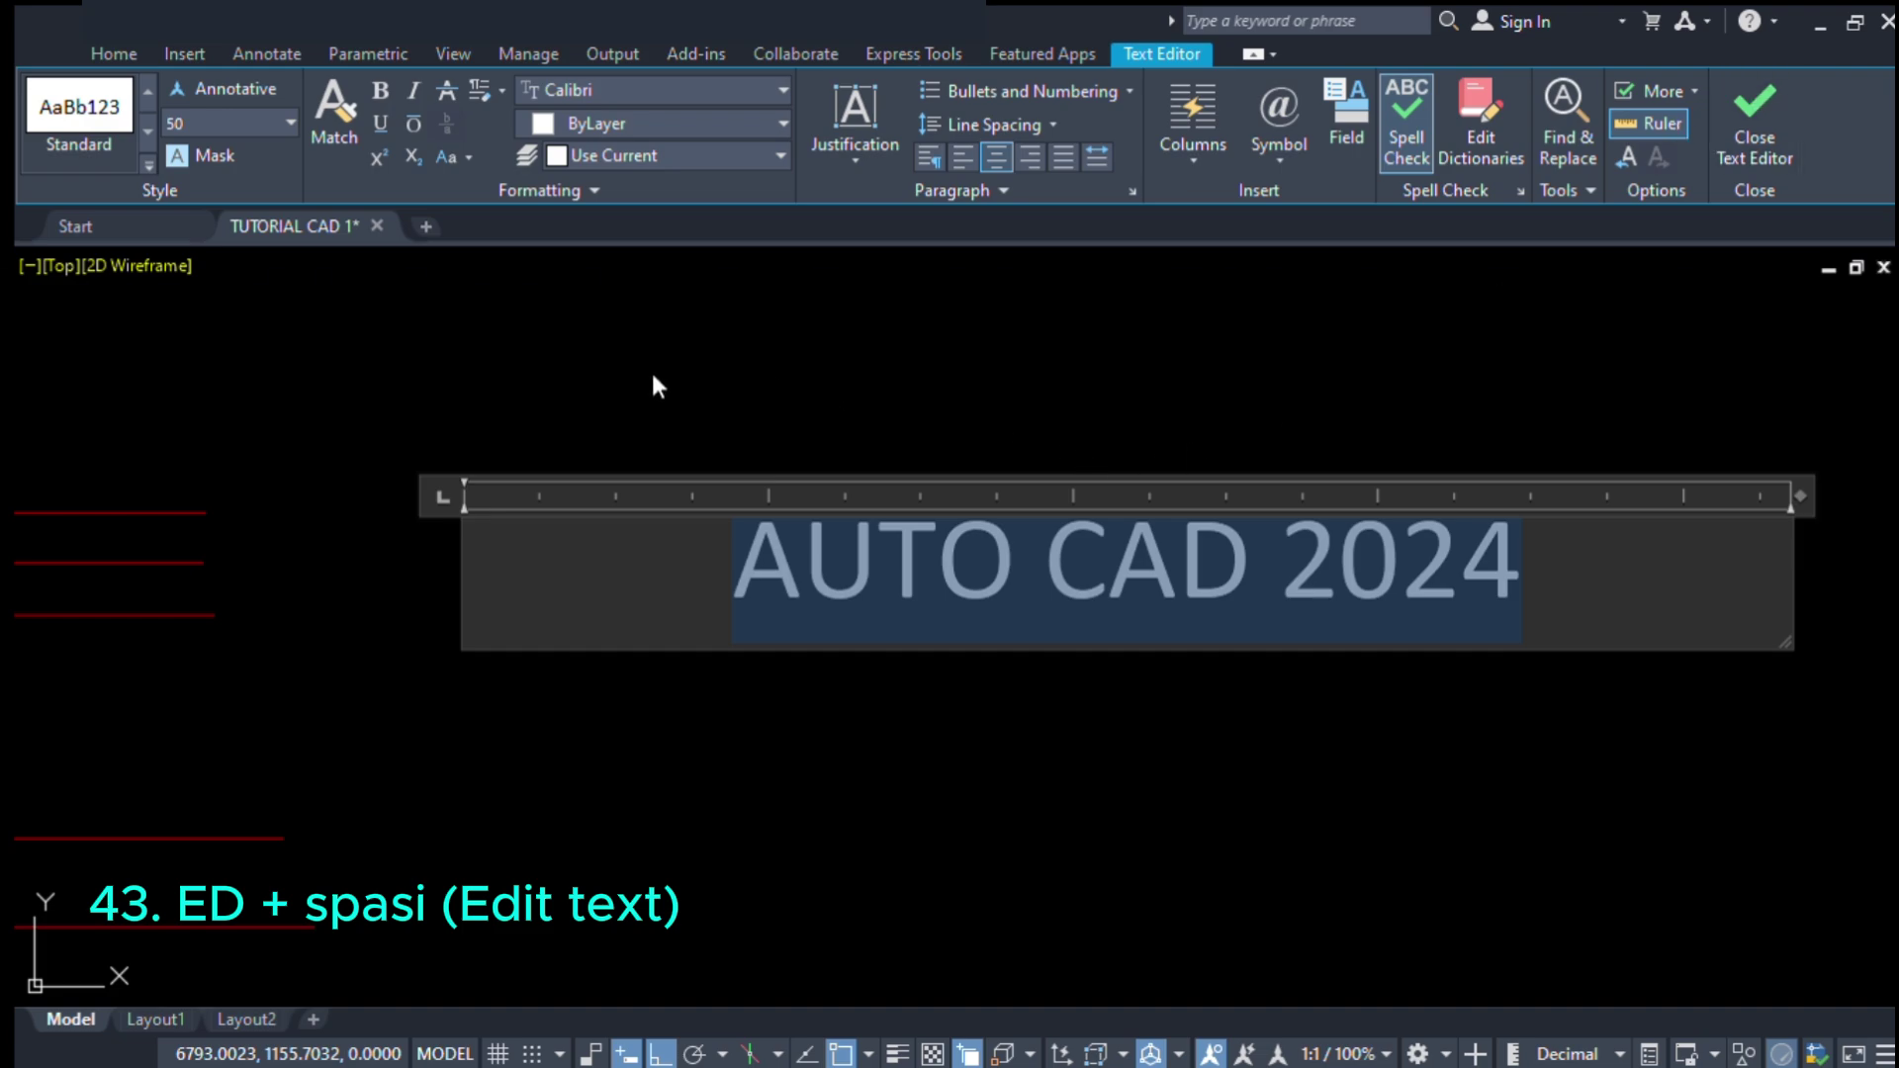
left_click(496, 369)
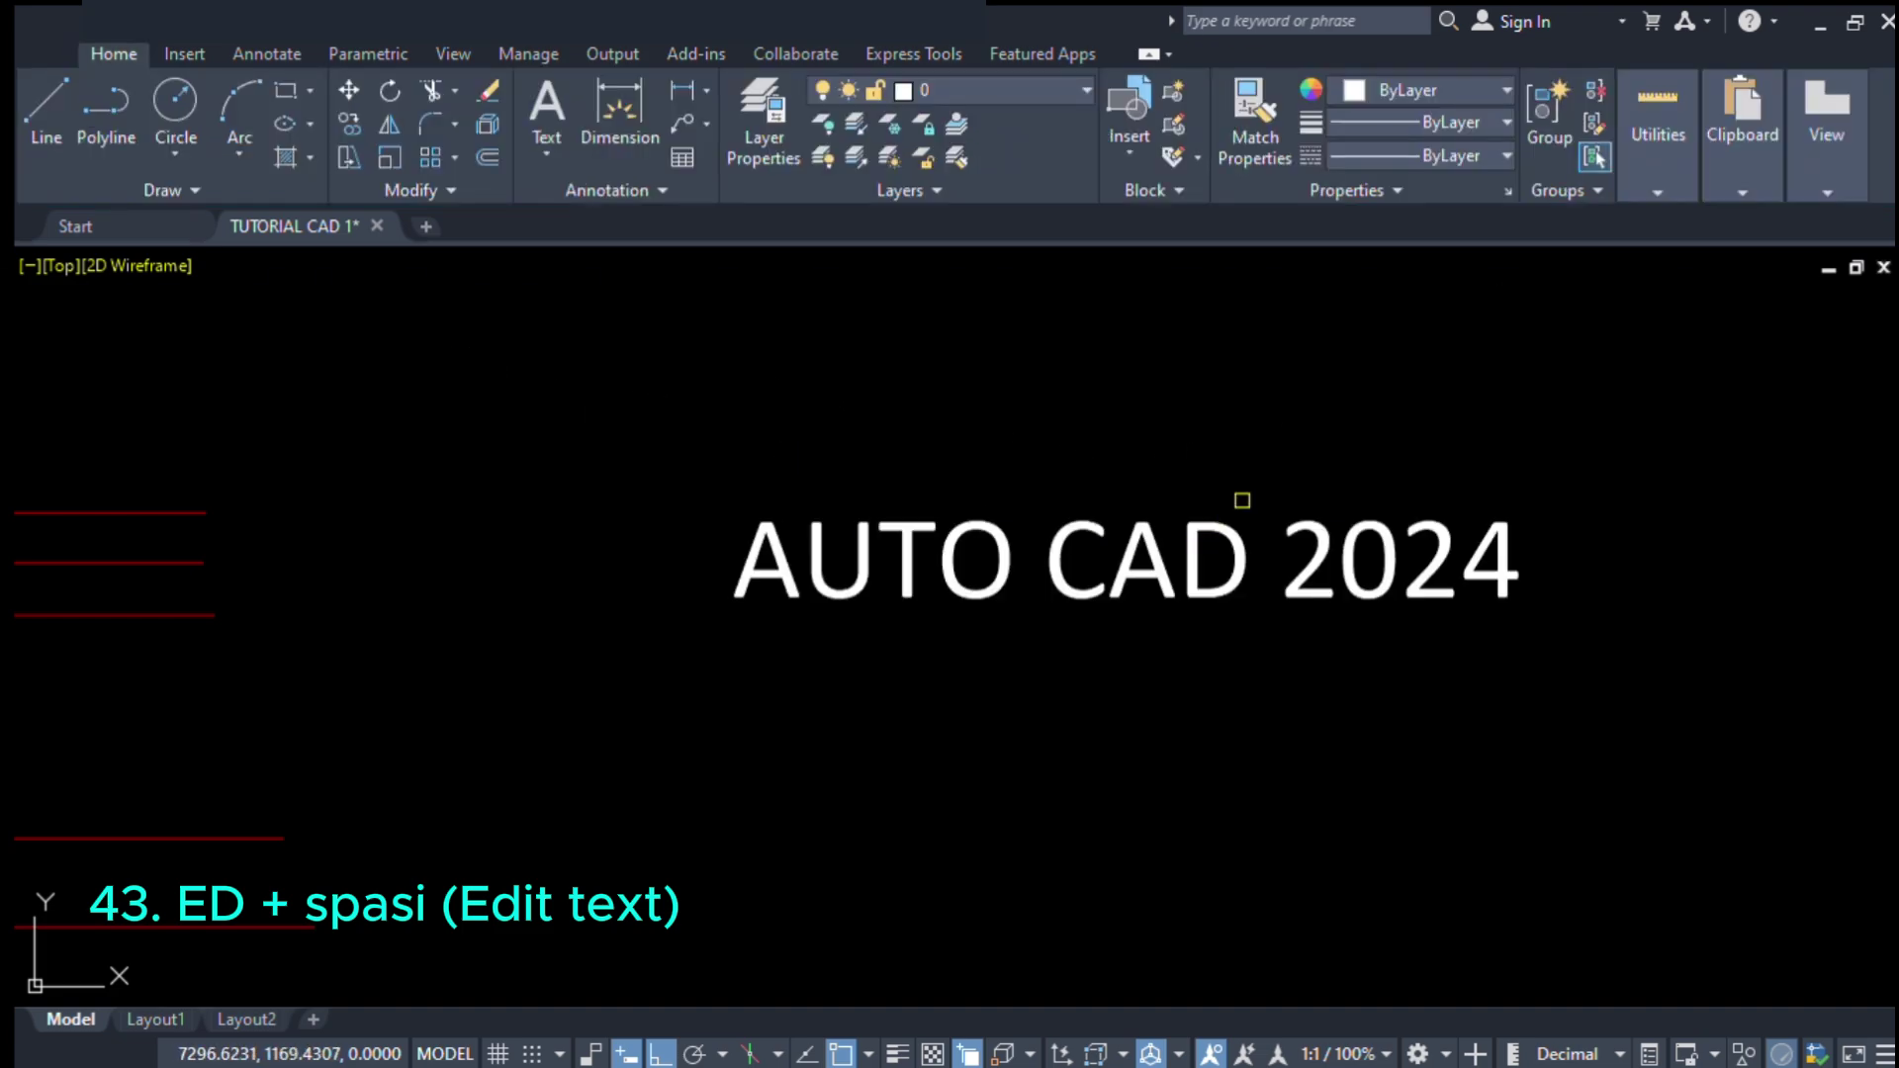
key("Escape")
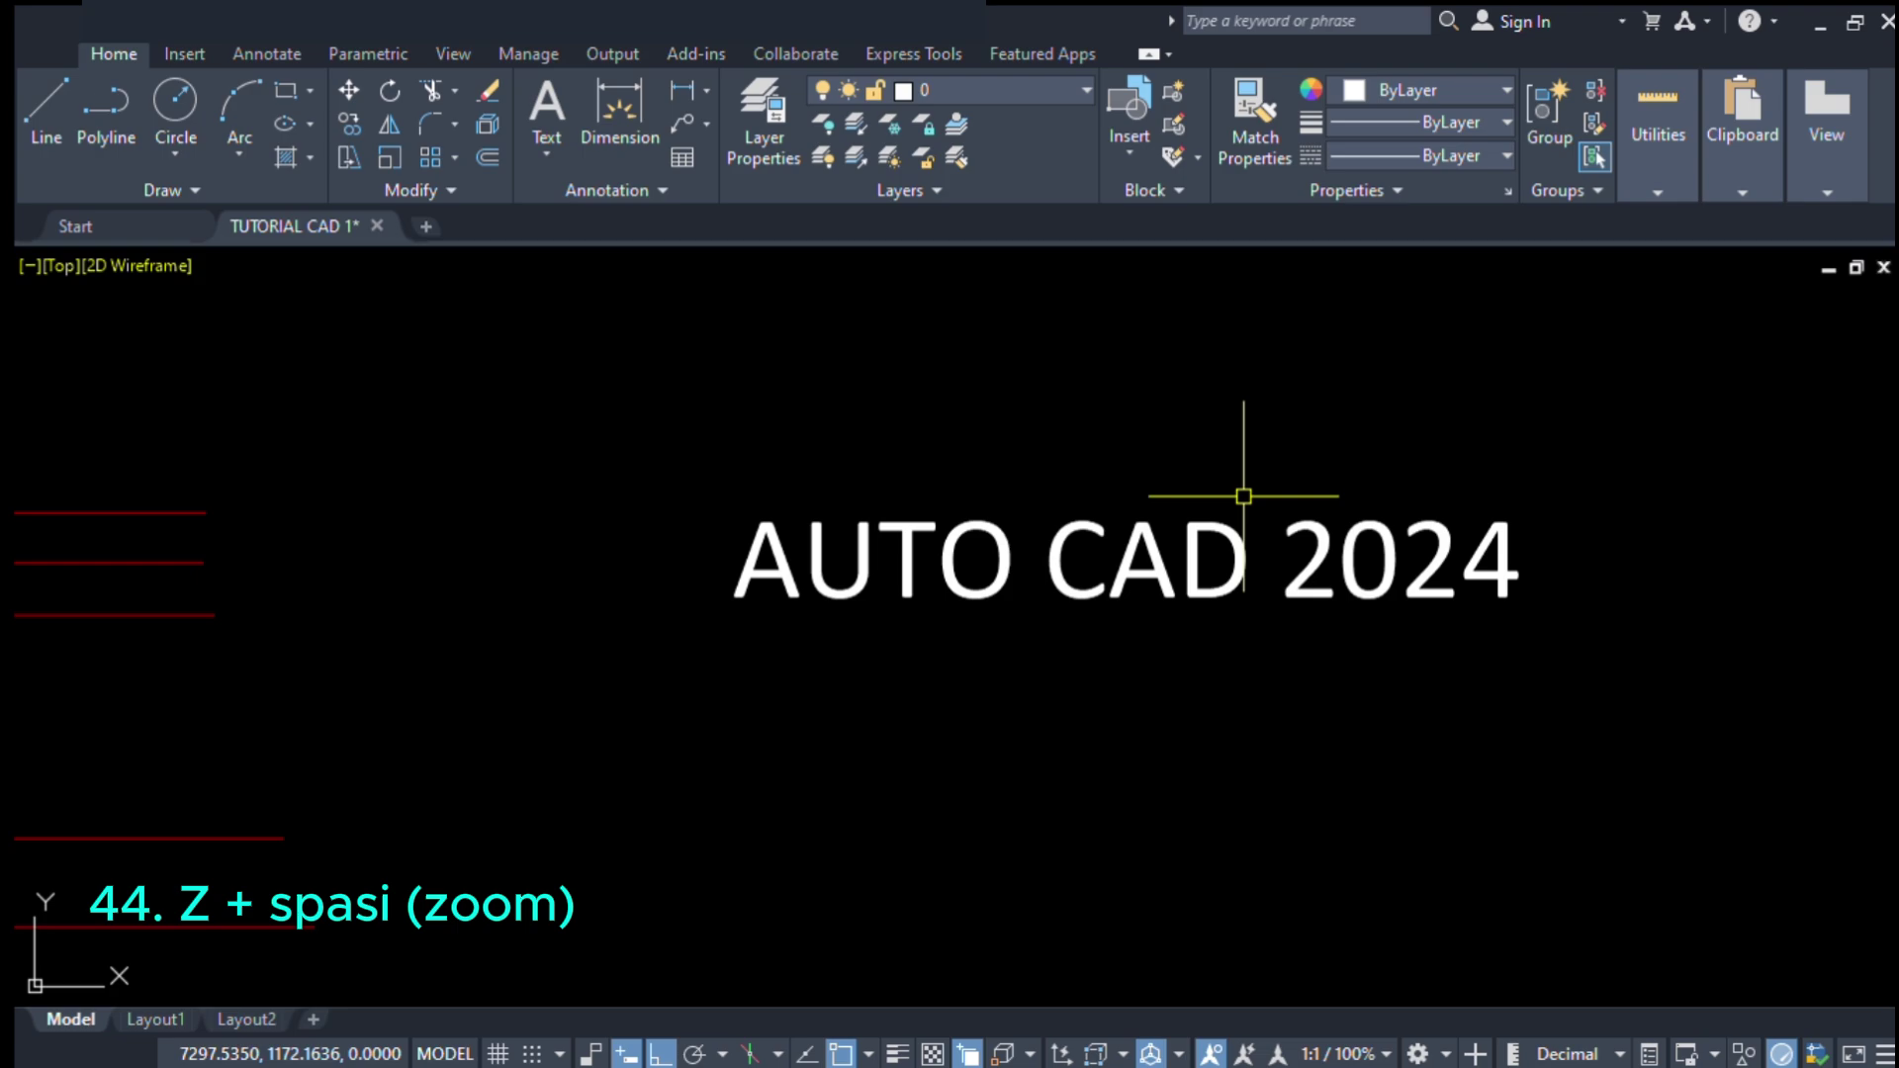
- Zoom with a window around the first two dimensioned open shapes in the upper row of the drawing
scroll(1263, 479, "down", 10)
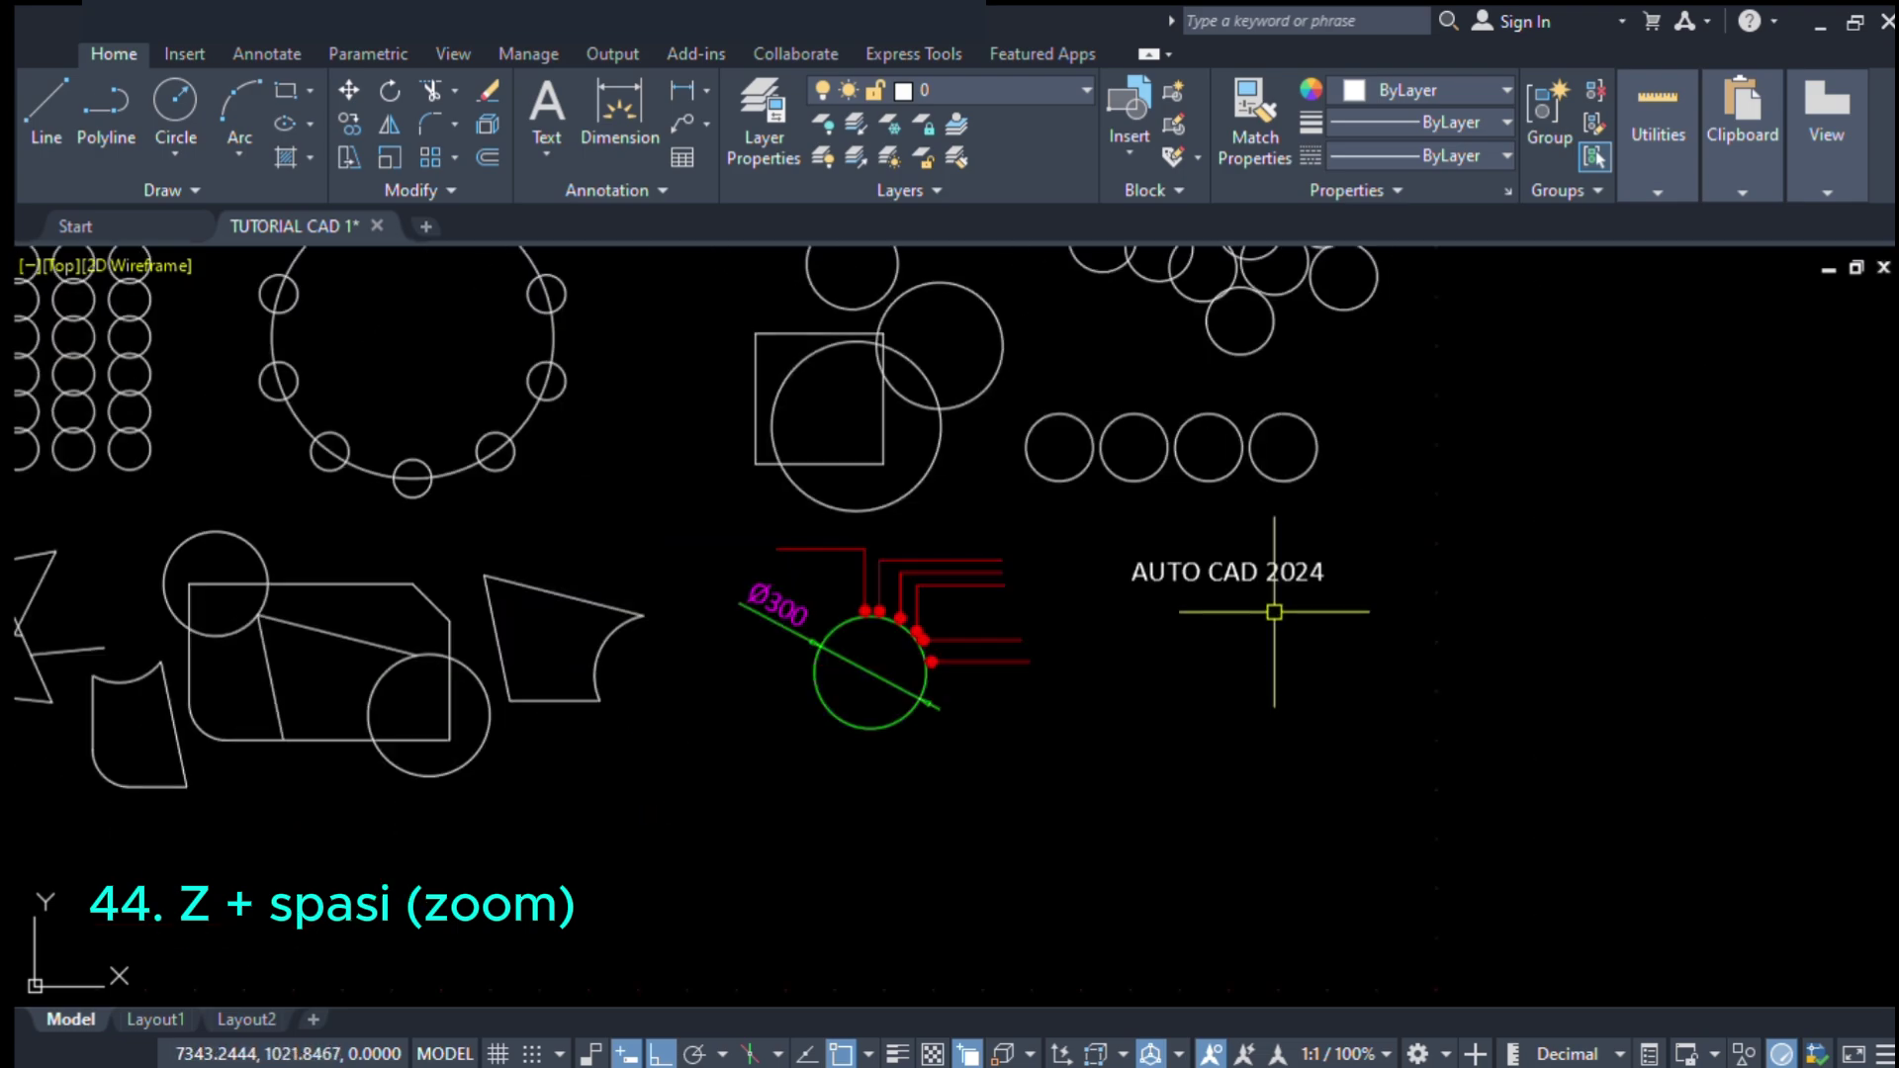
scroll(1013, 521, "up", 4)
middle_click_drag(1075, 597, 1099, 631)
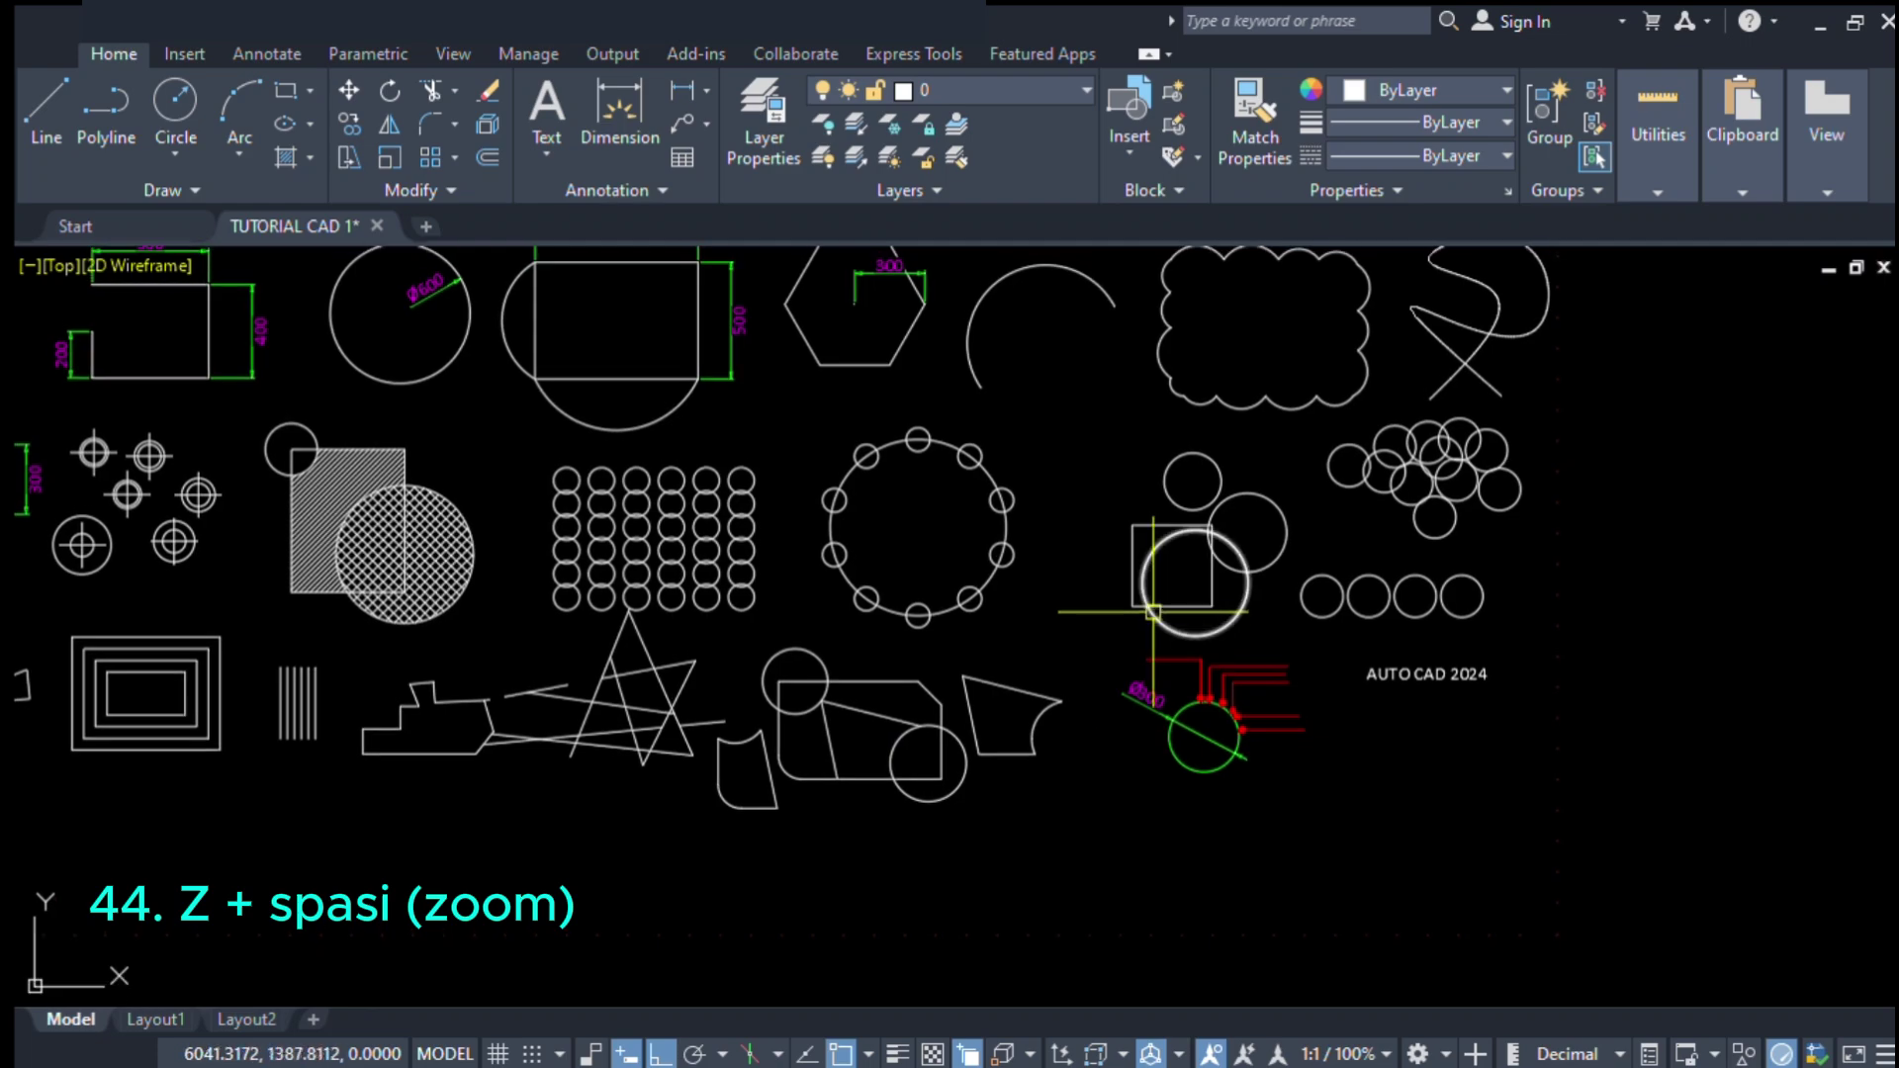
scroll(1154, 609, "down", 4)
scroll(837, 535, "up", 3)
middle_click_drag(844, 538, 1030, 567)
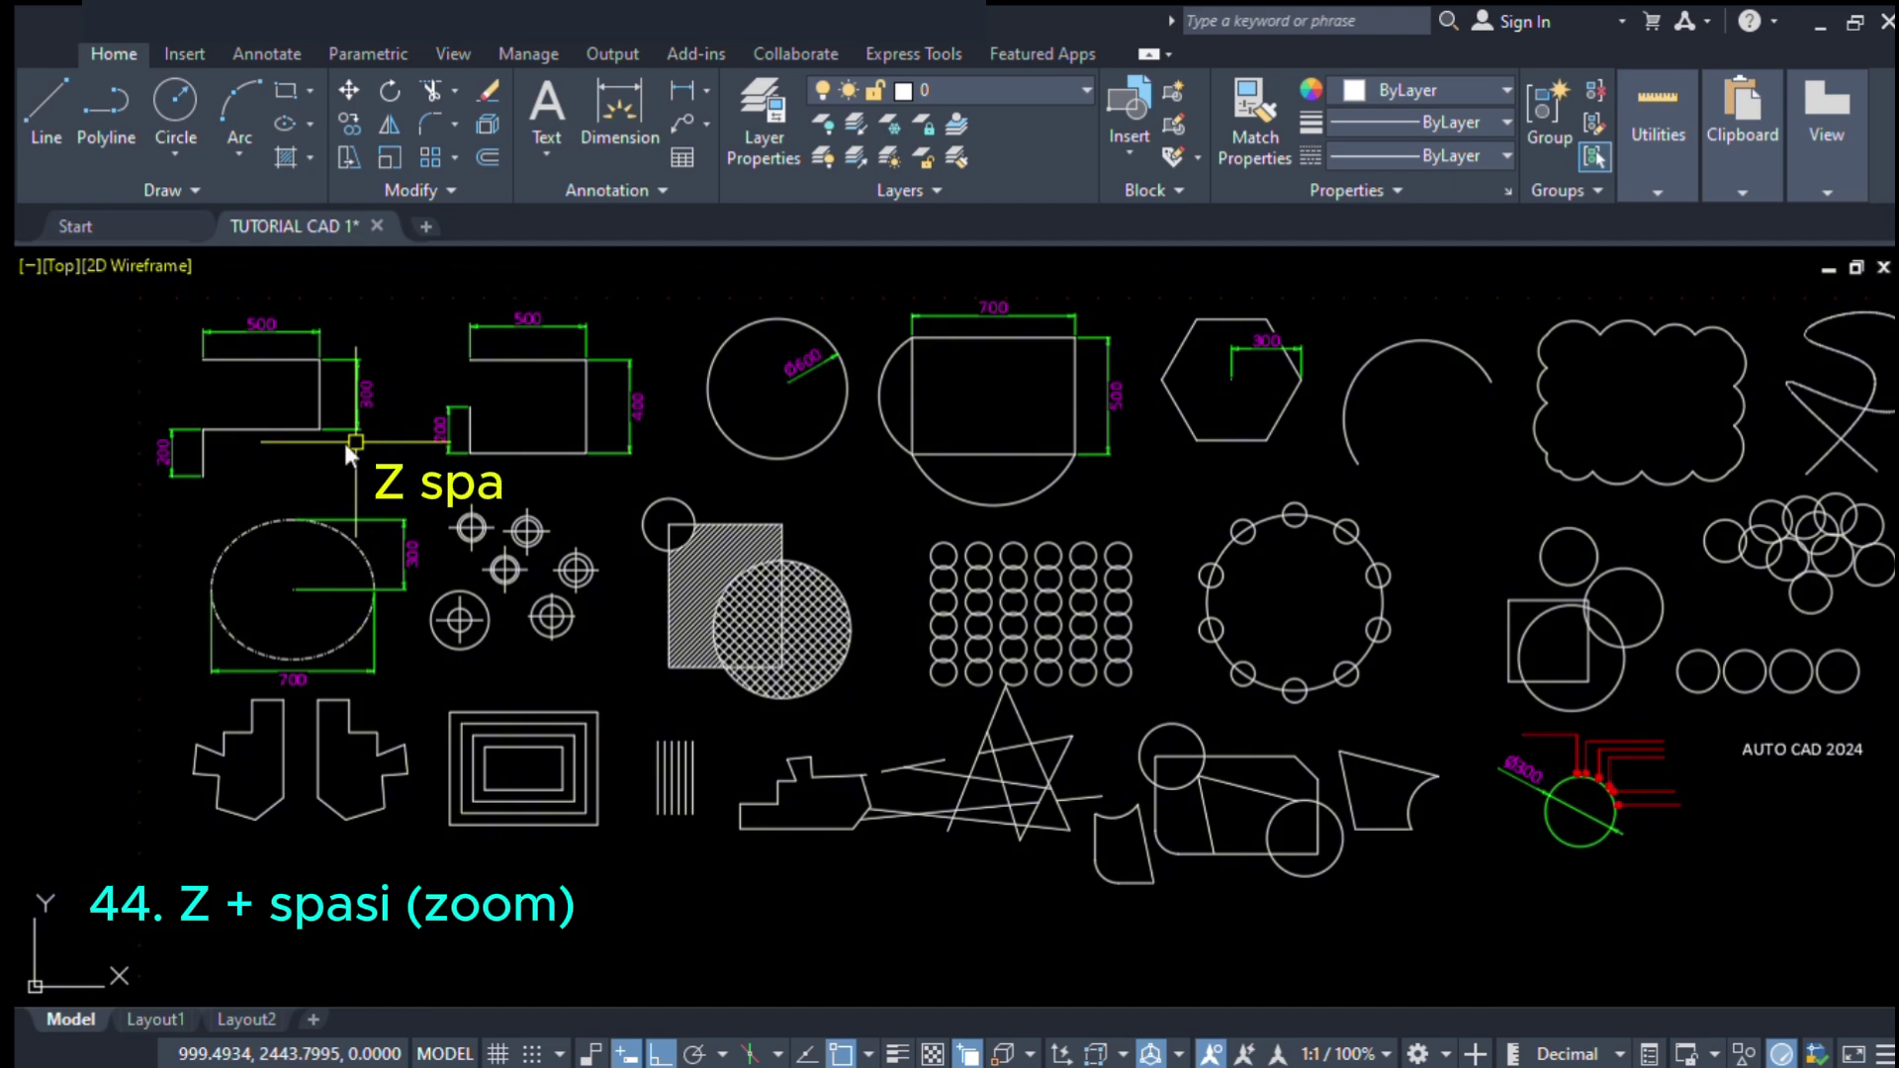
key("z")
key("space")
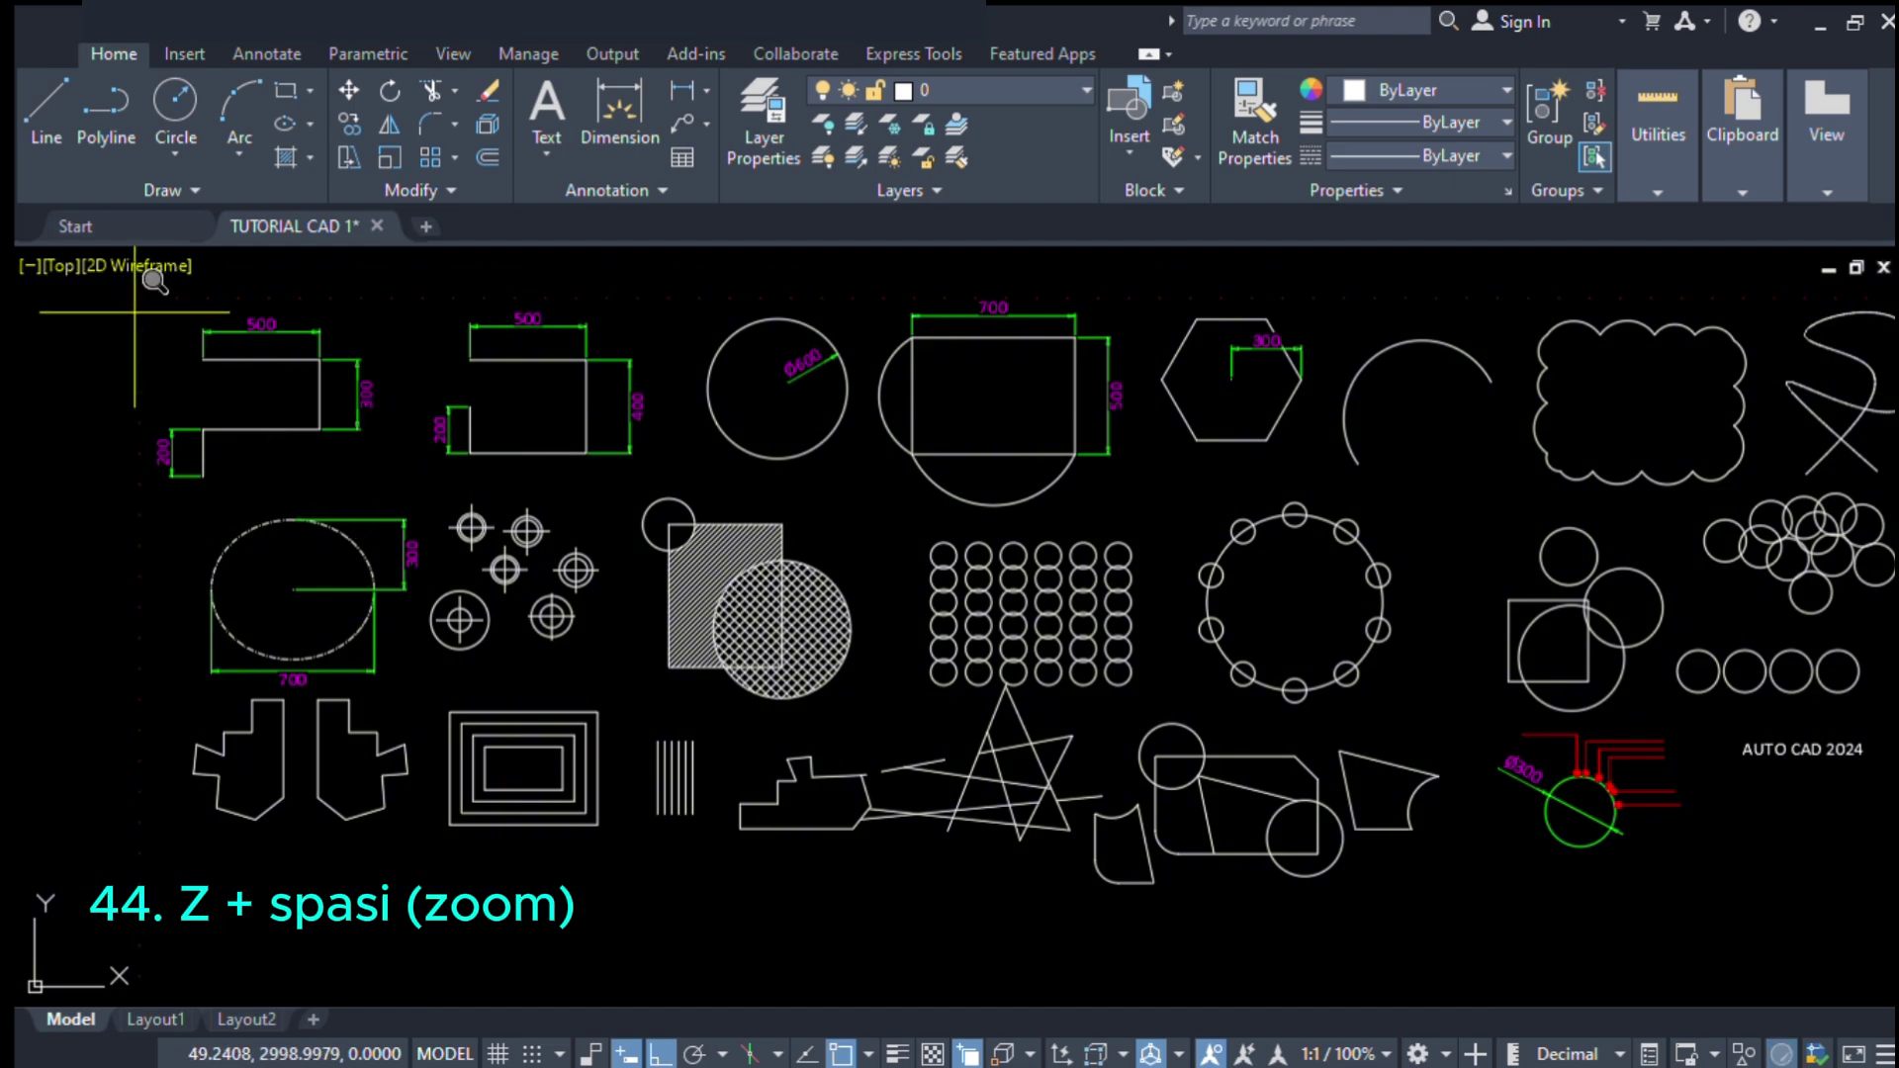
left_click(121, 290)
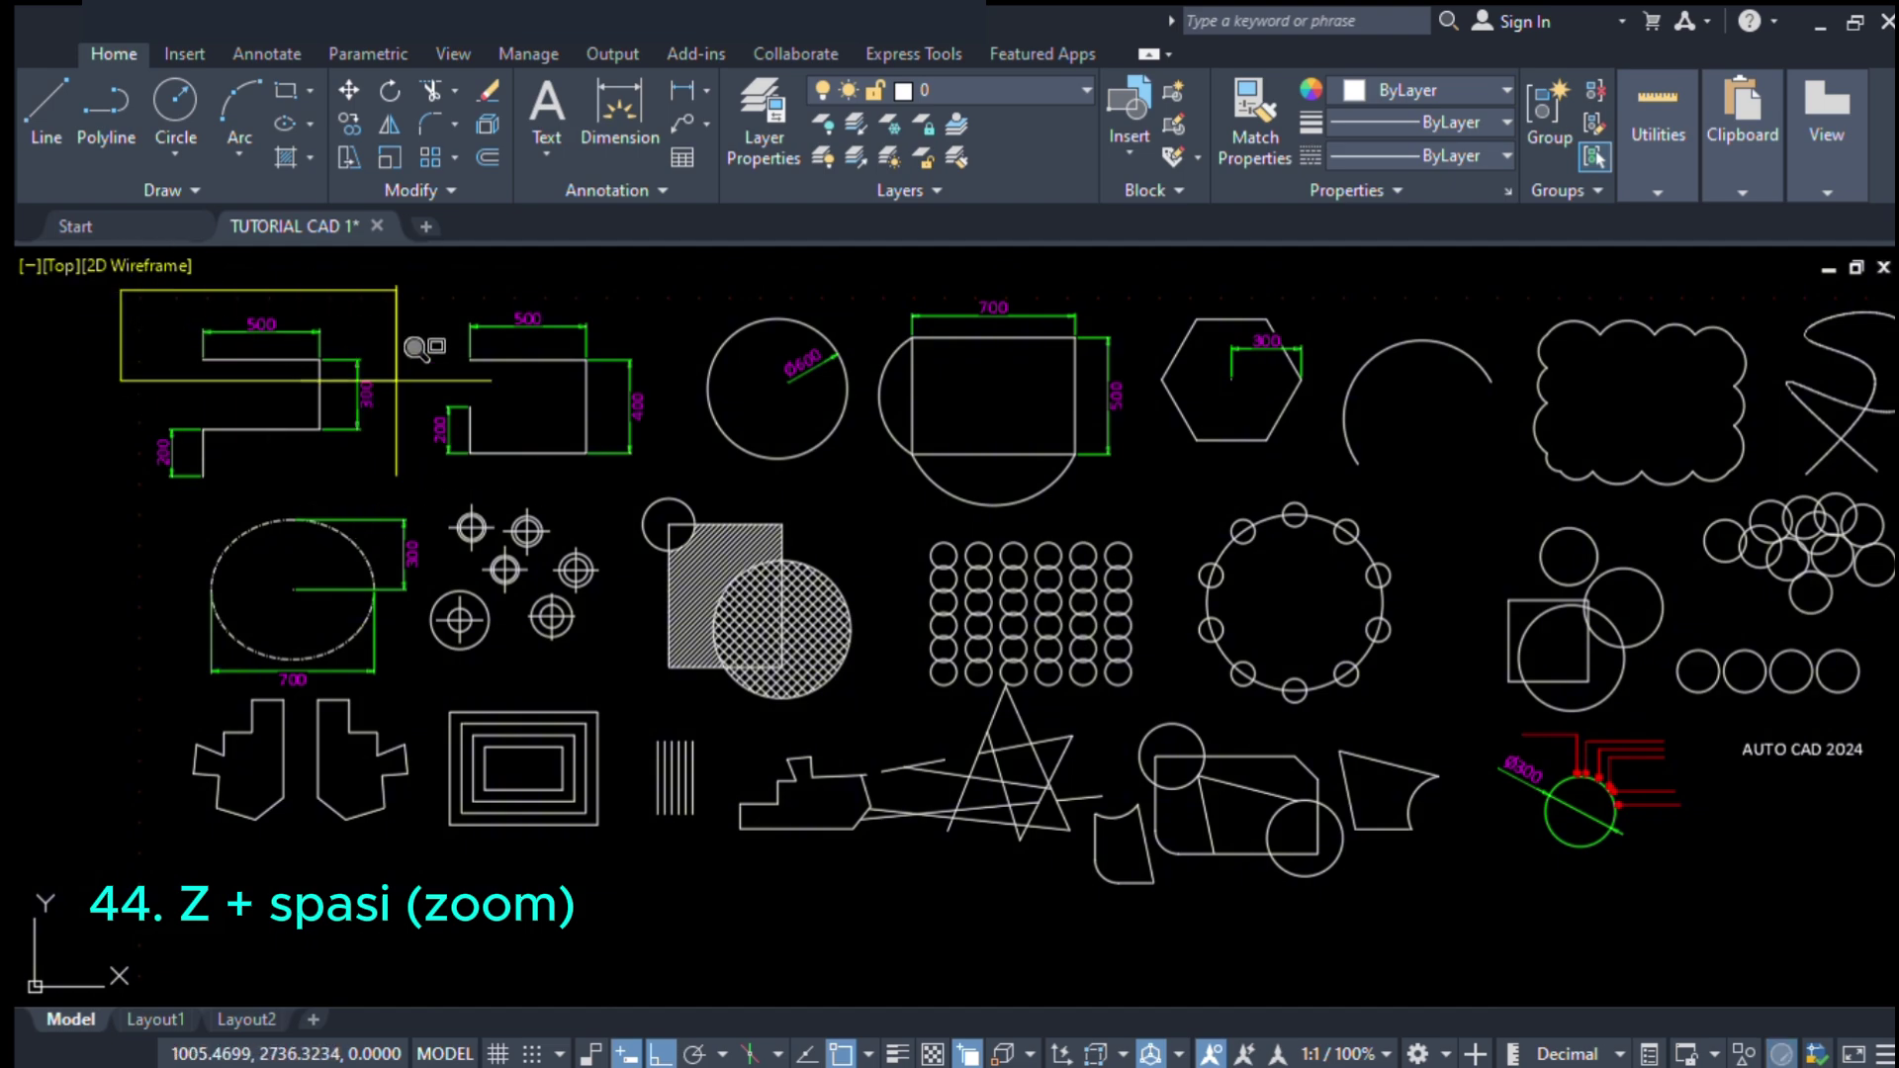
left_click(674, 477)
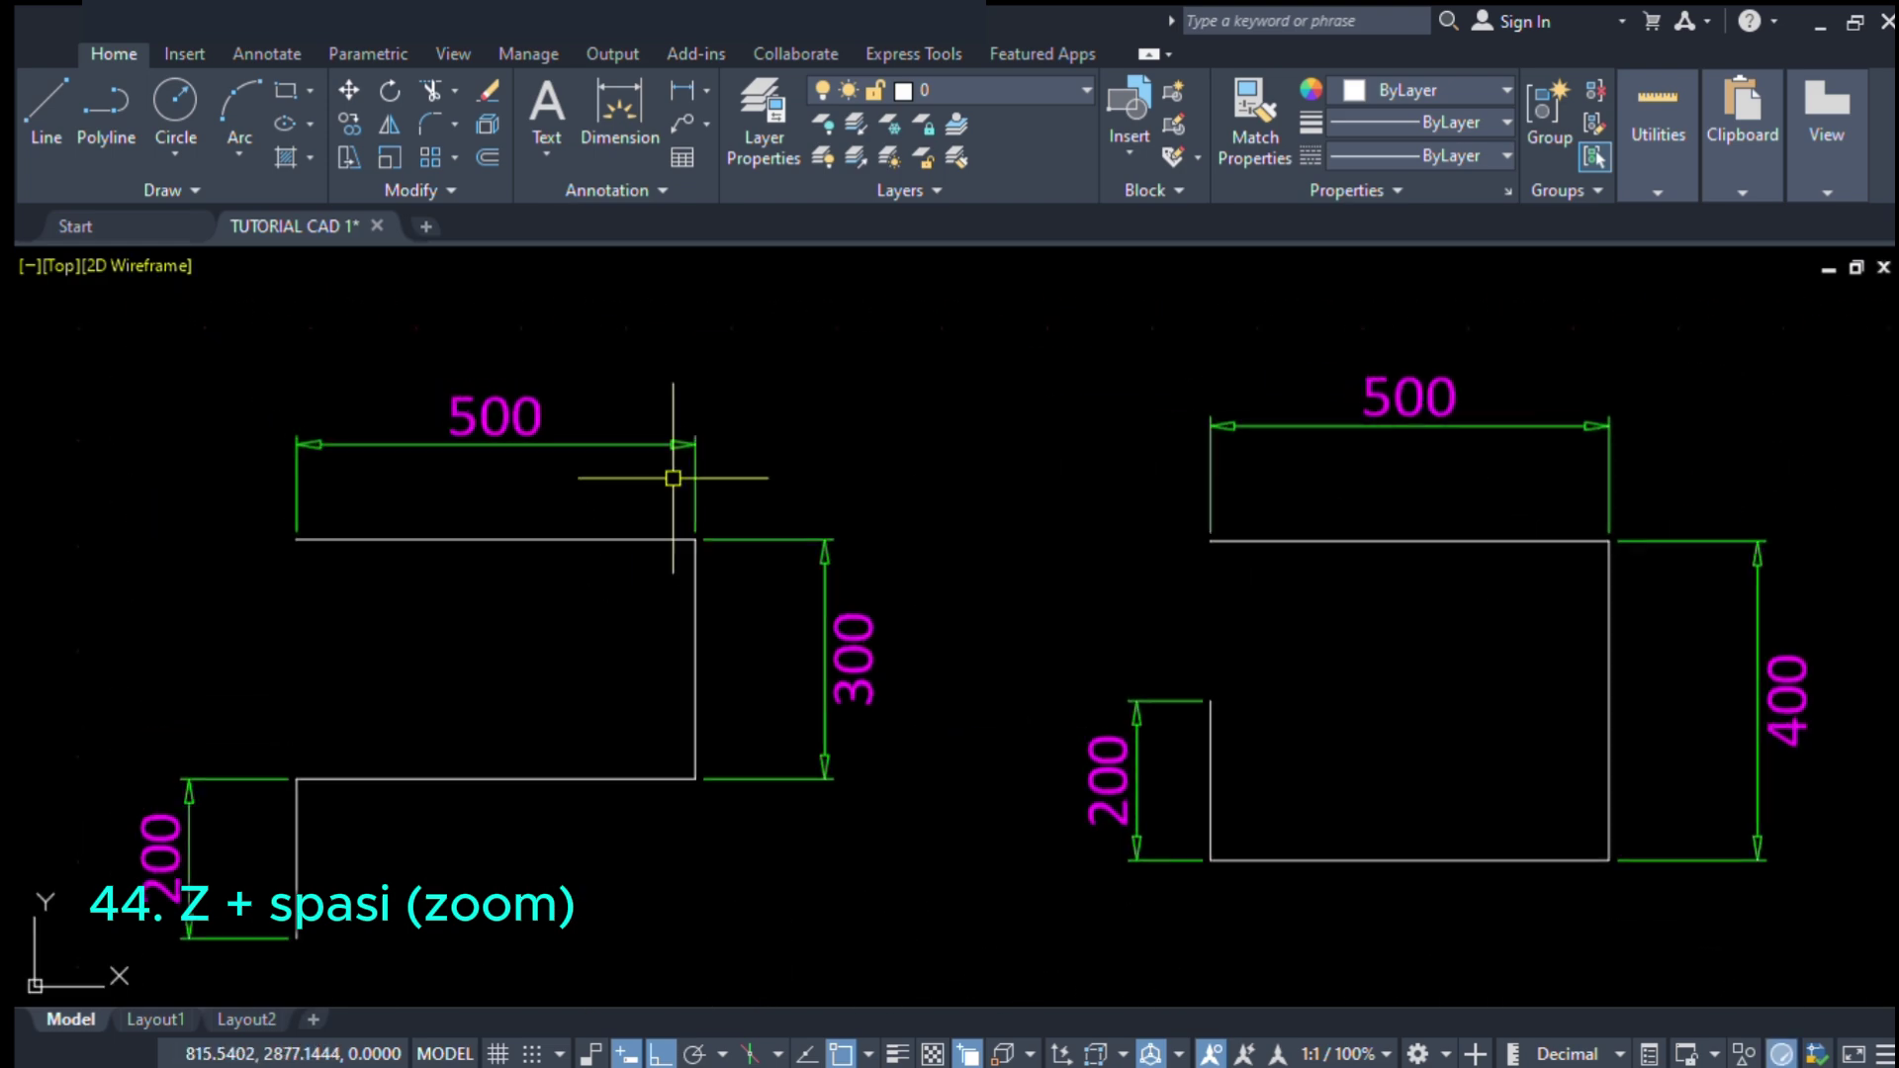
- Zoom with a window around the revision cloud and the spline at the end of the upper row
scroll(674, 478, "down", 7)
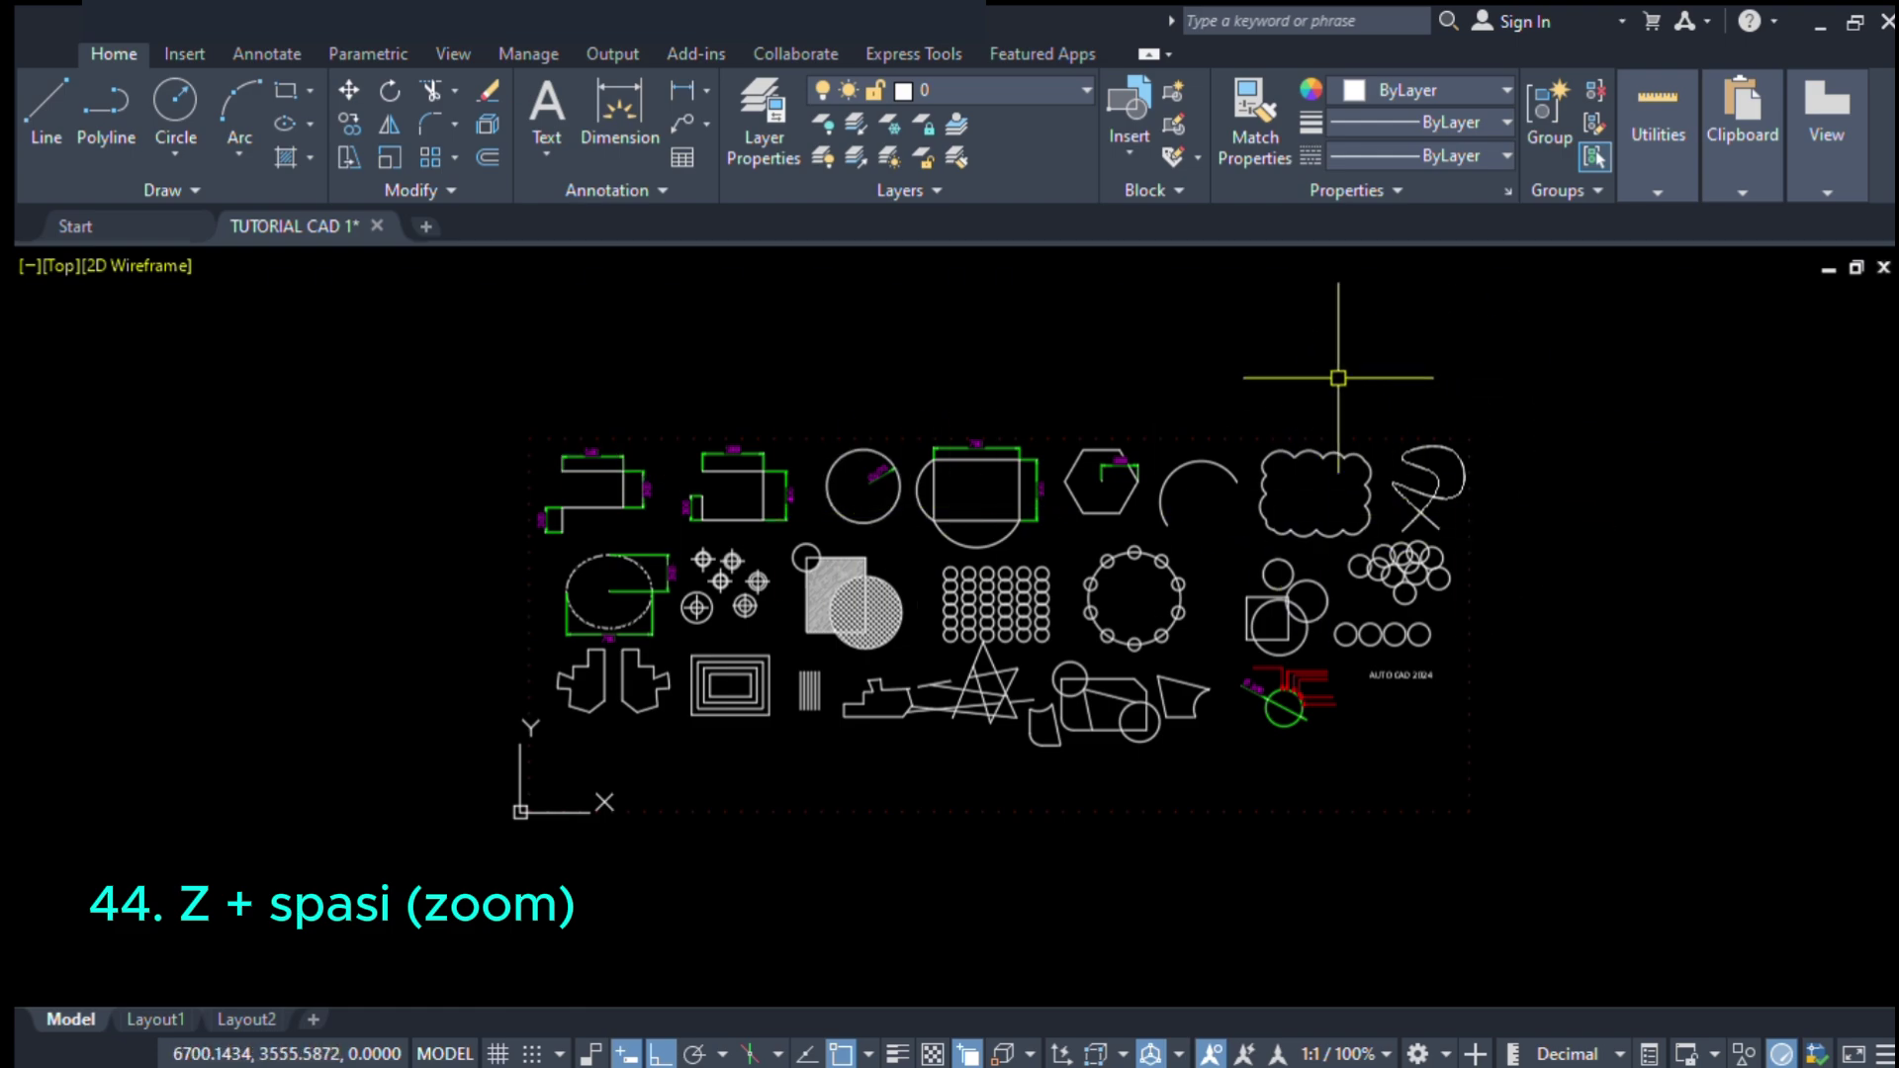
type("z")
key("space")
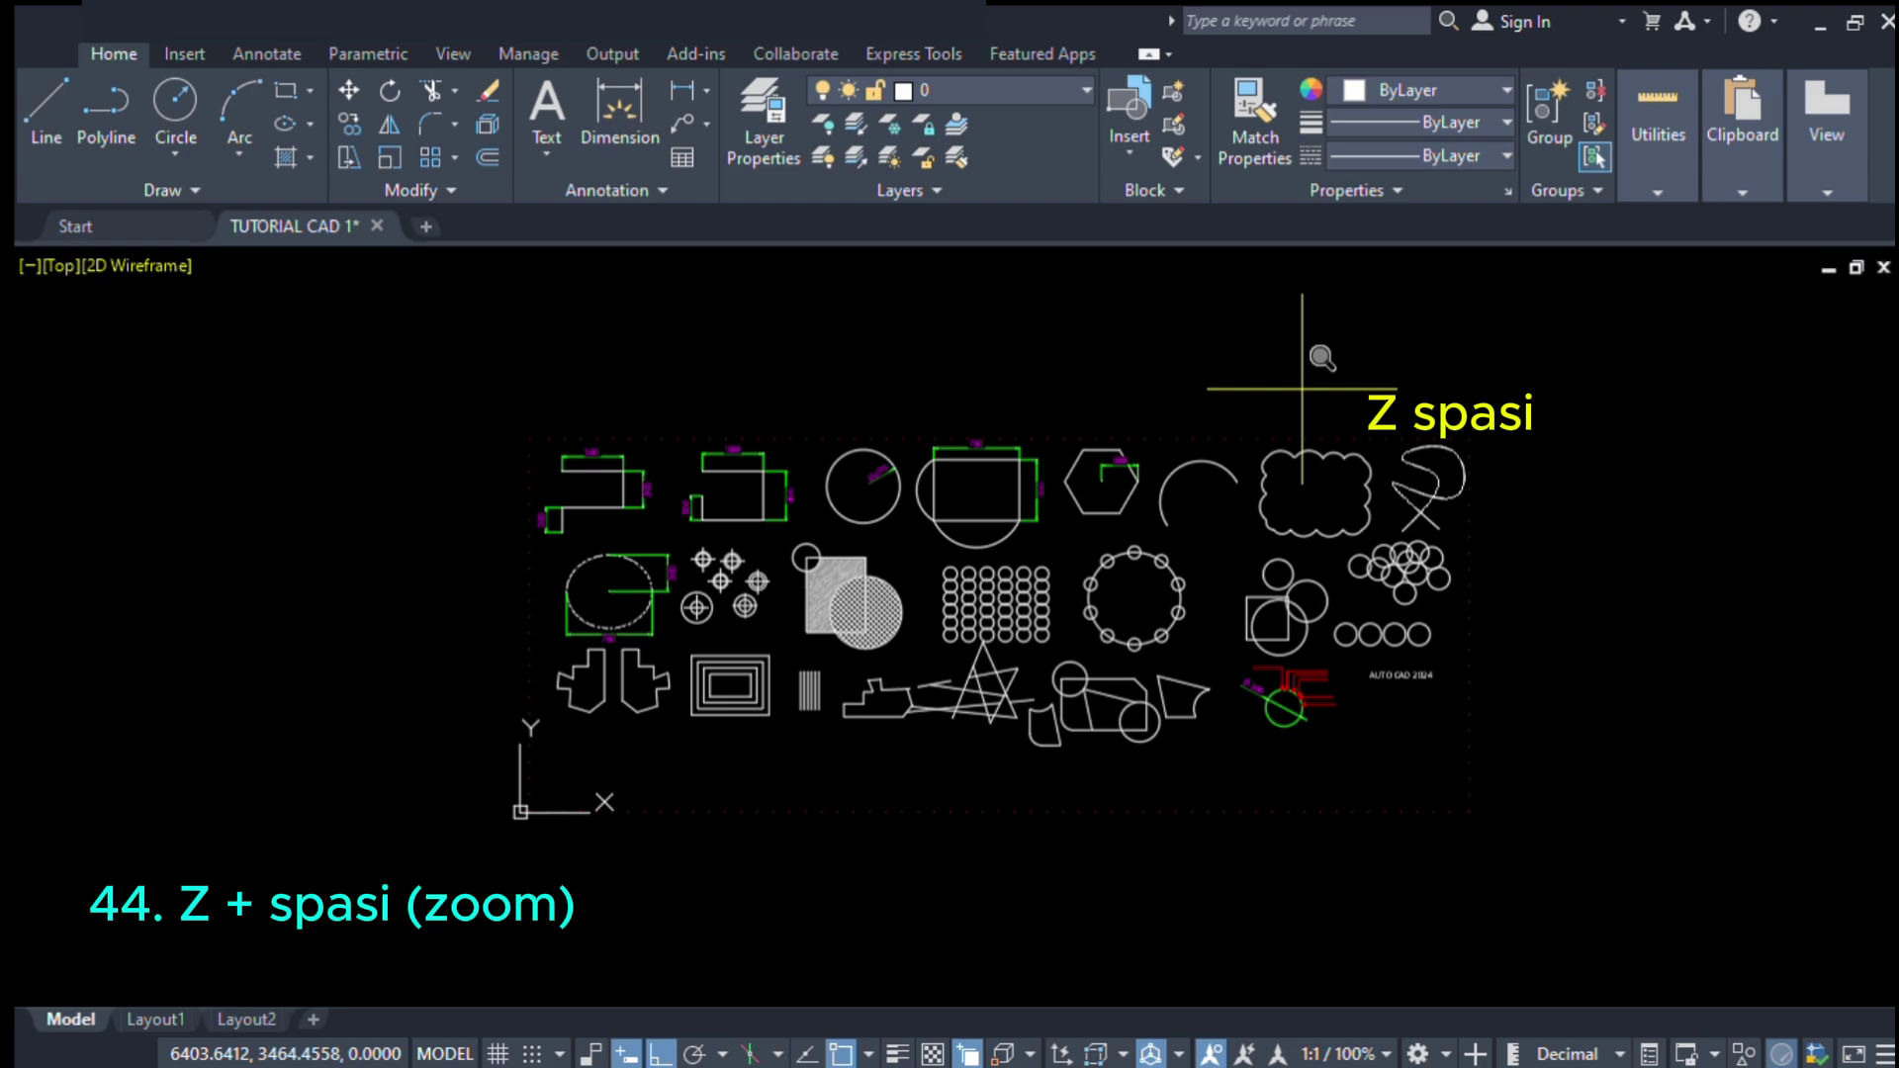
left_click(1244, 425)
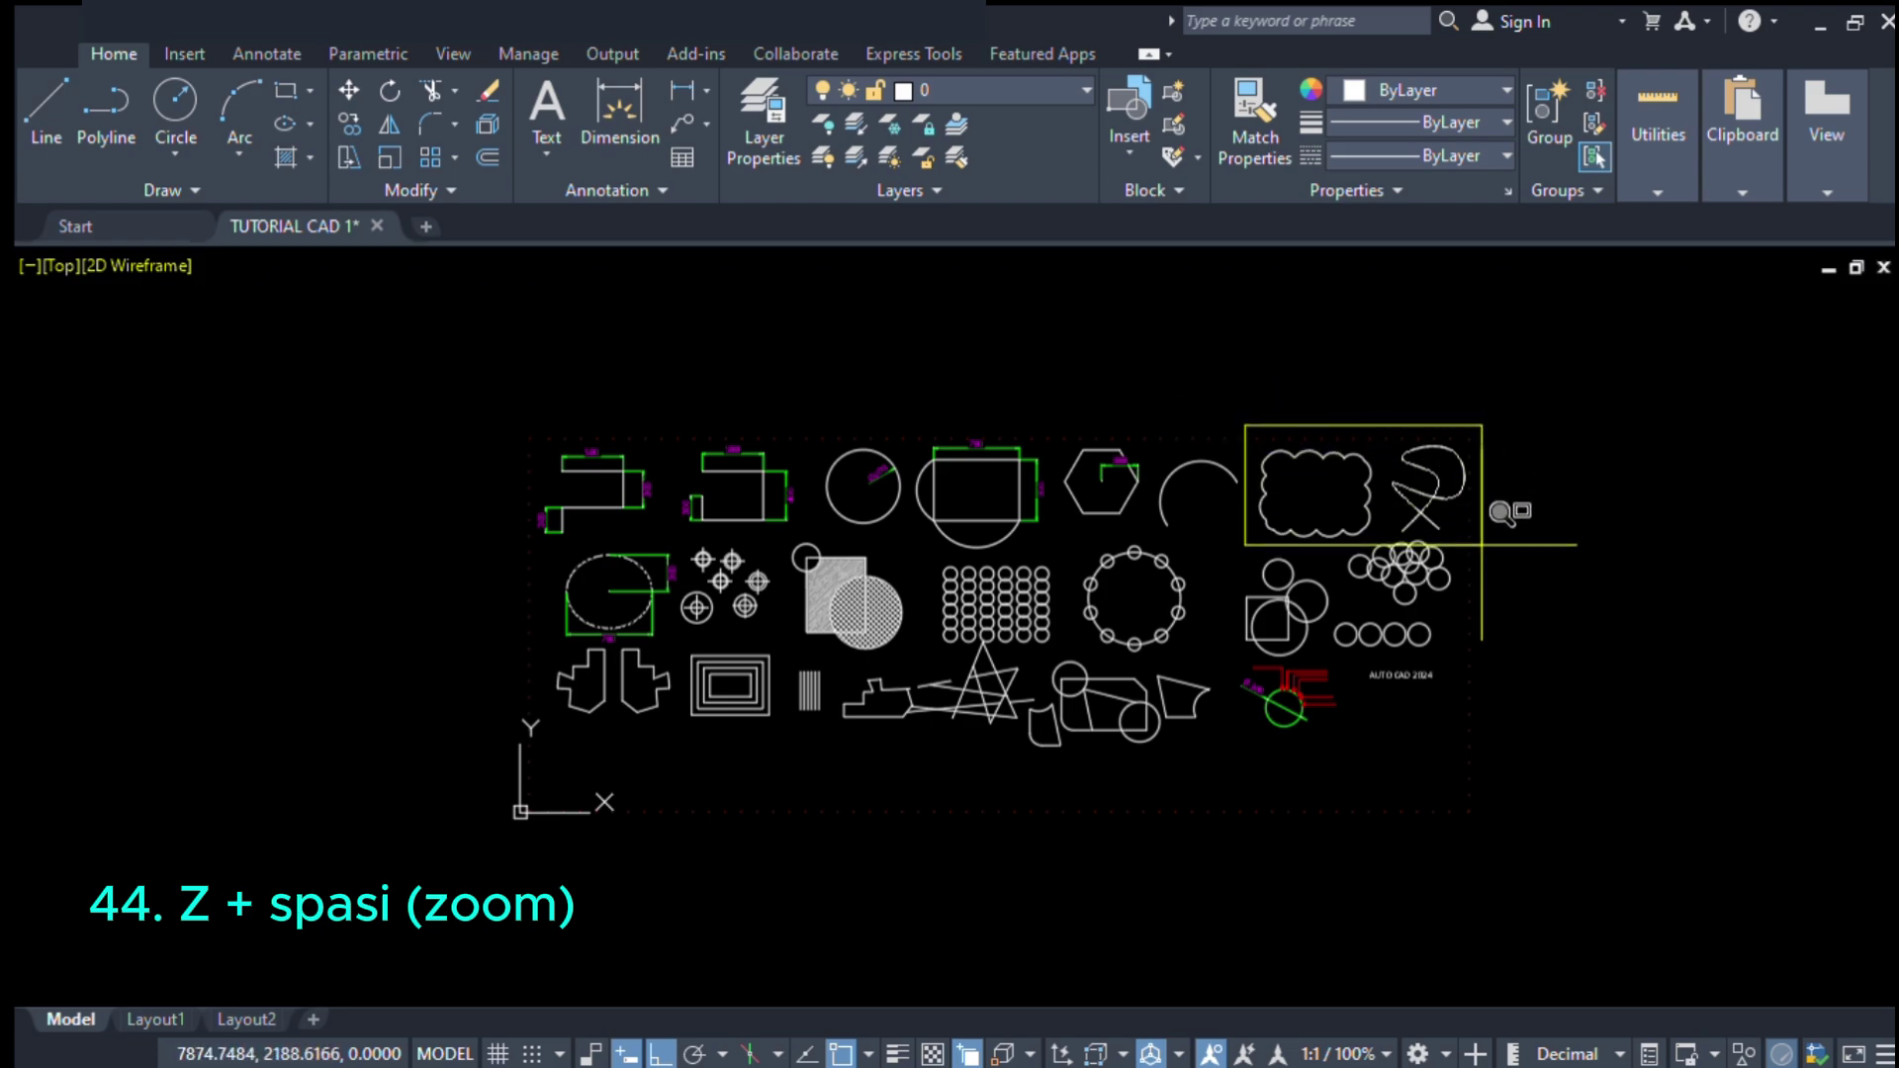
left_click(1503, 512)
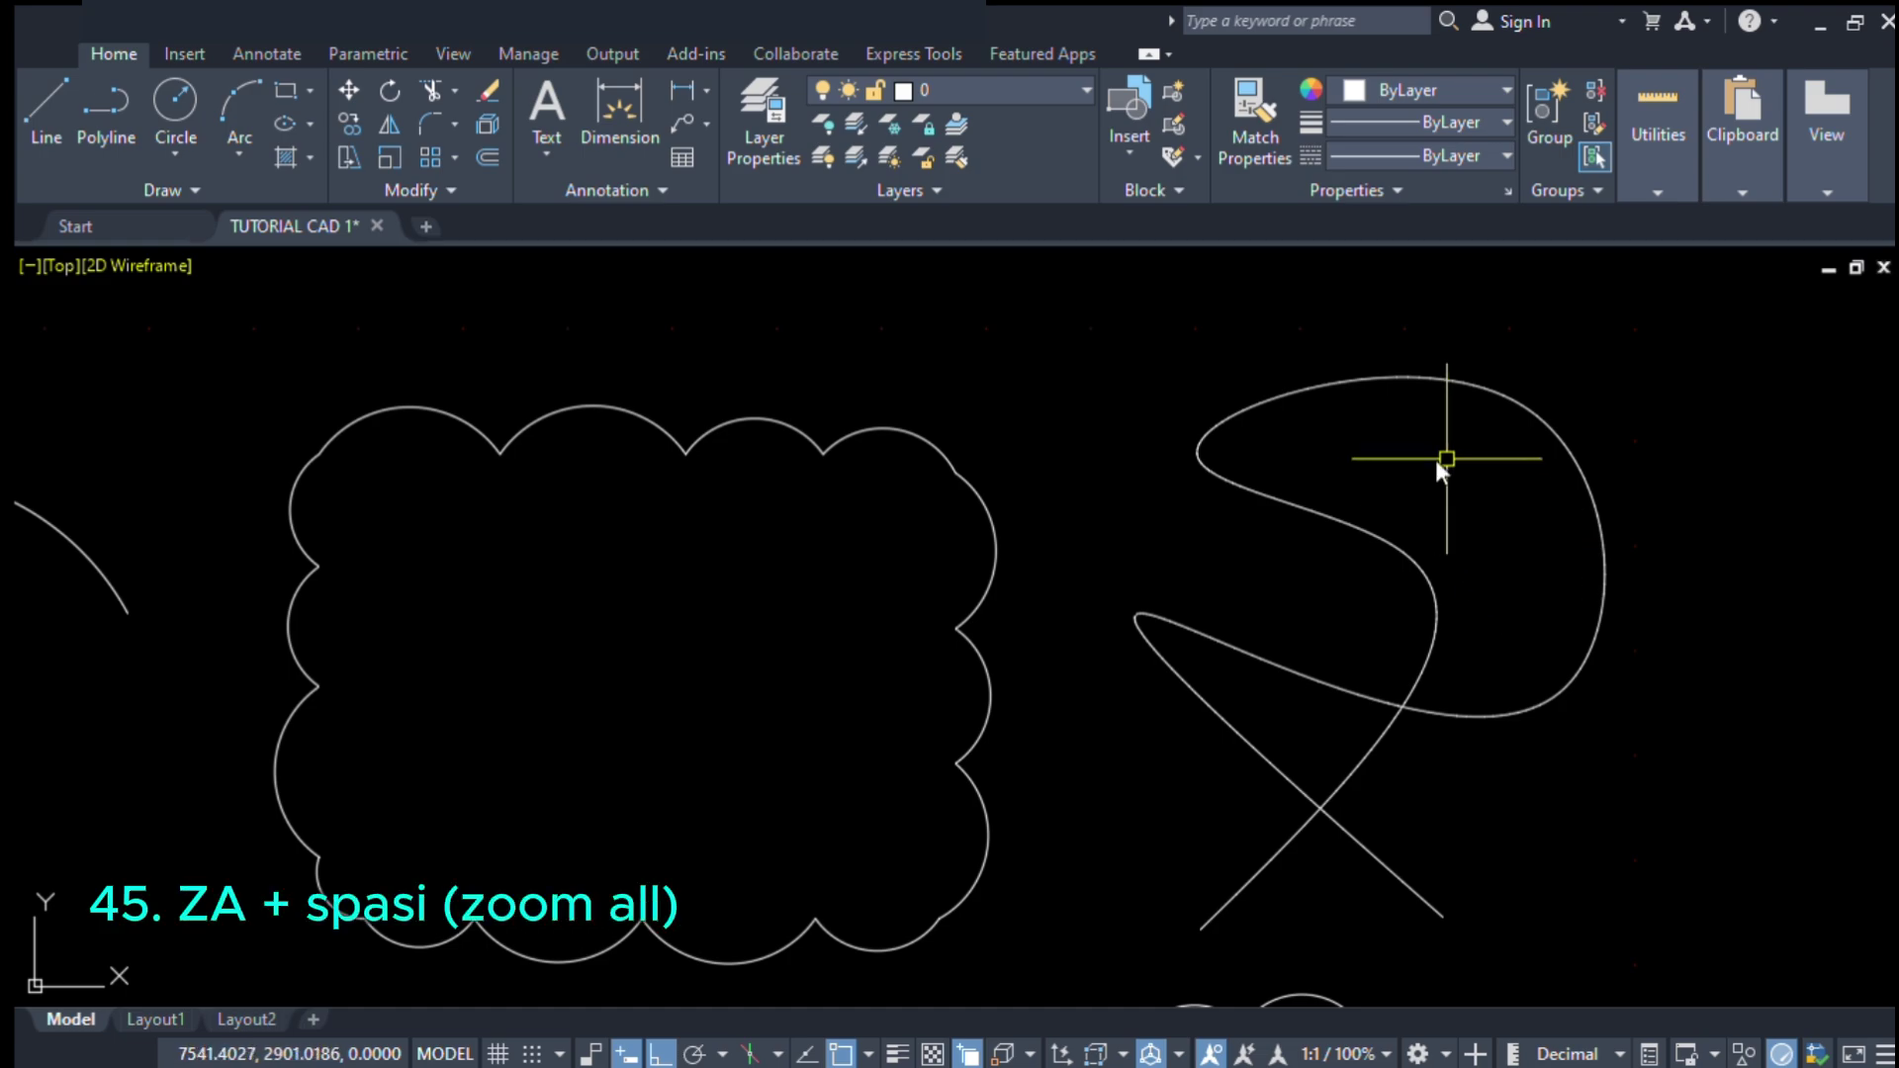
- Show the entire drawing with the All option of the Zoom command
type("z")
key("space")
type("a")
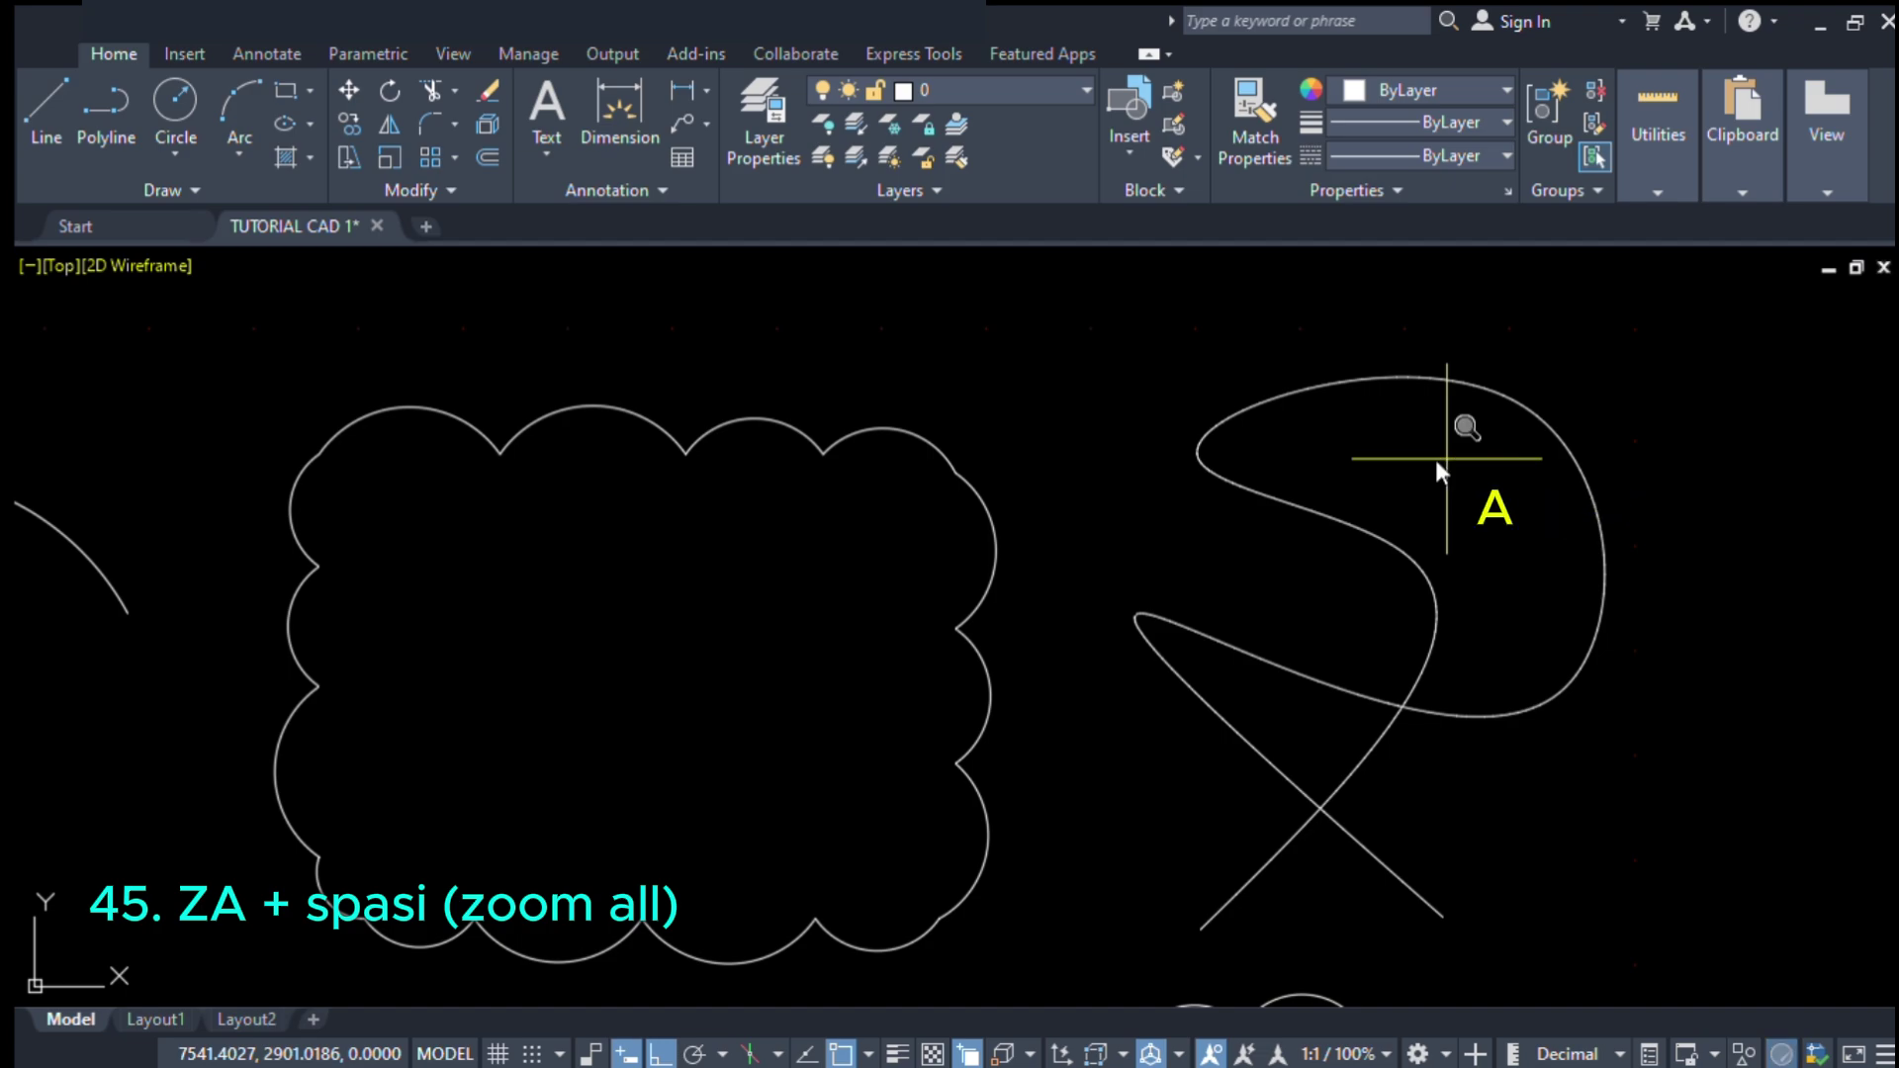
key("space")
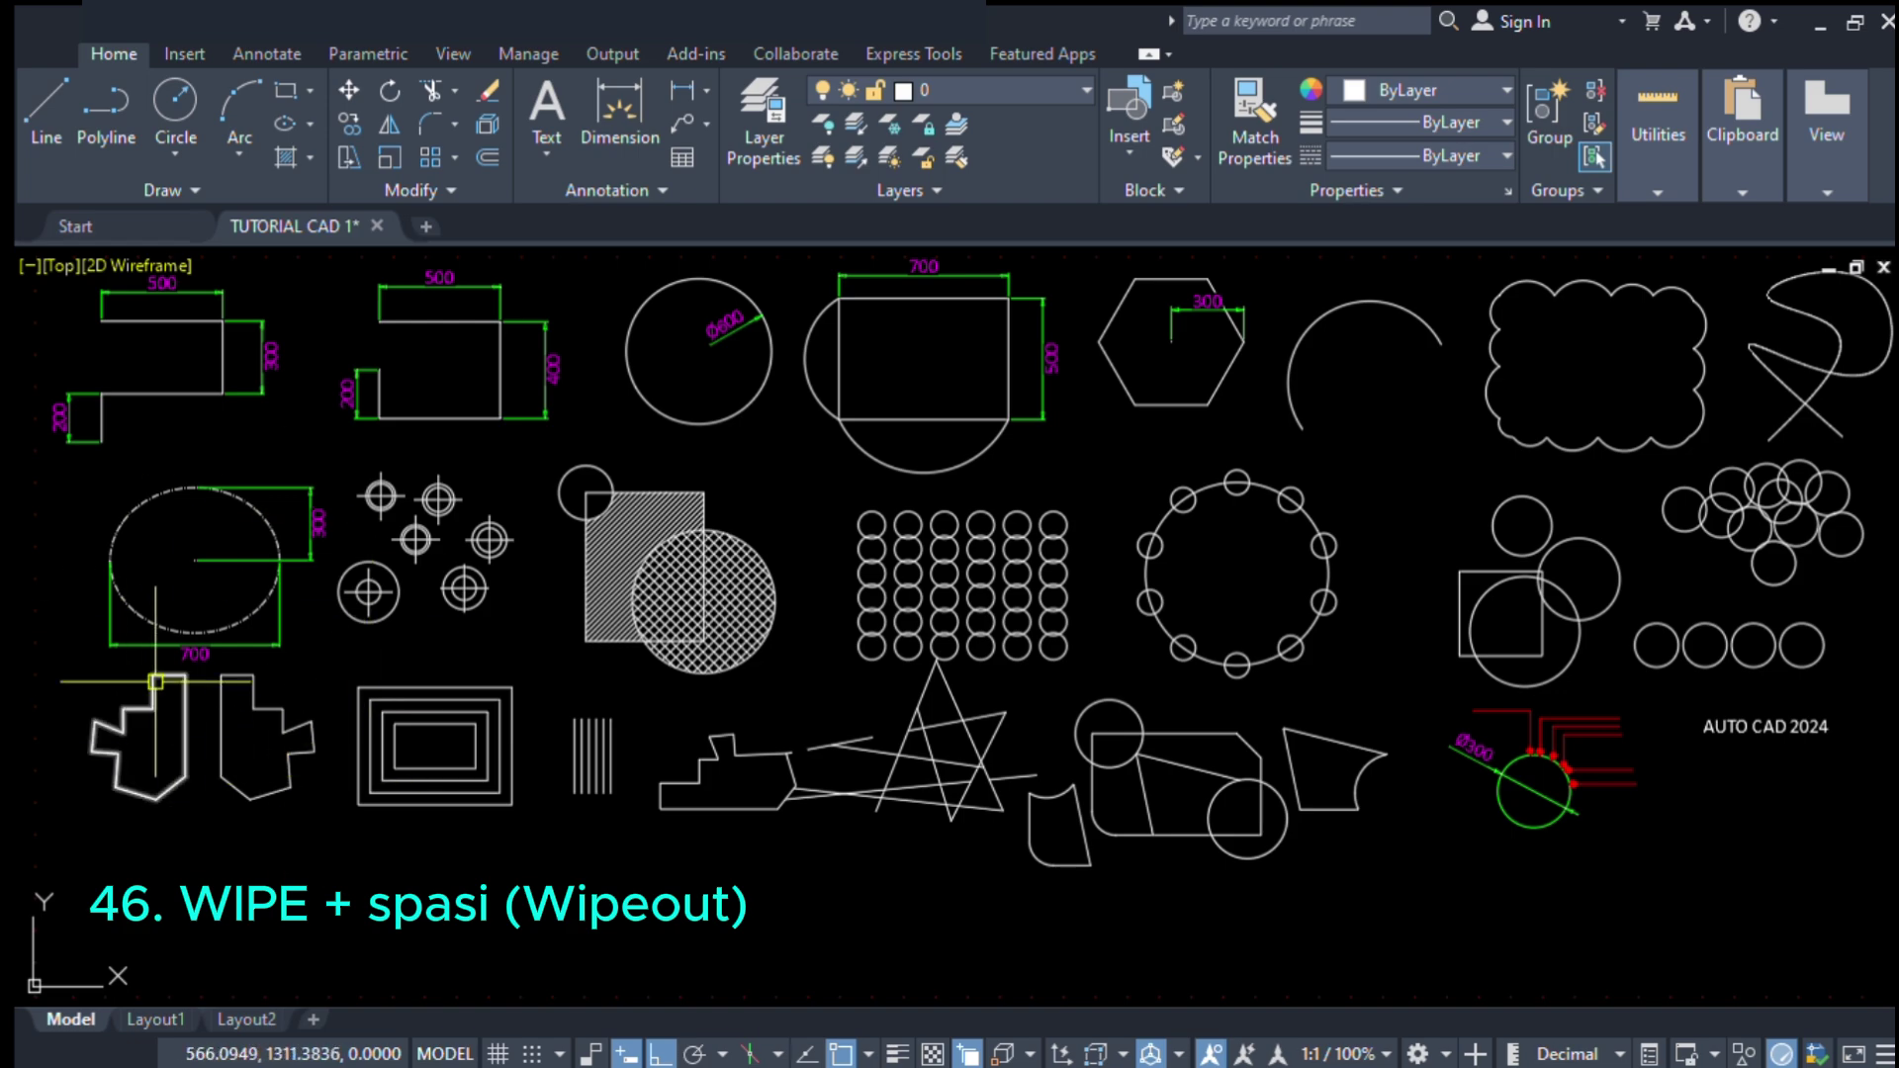
- Draw a seven-point Wipeout polygon covering part of the ellipse, the second mirrored shape, the cross-marked circles and the nested rectangles
middle_click_drag(155, 681, 432, 702)
scroll(421, 768, "up", 2)
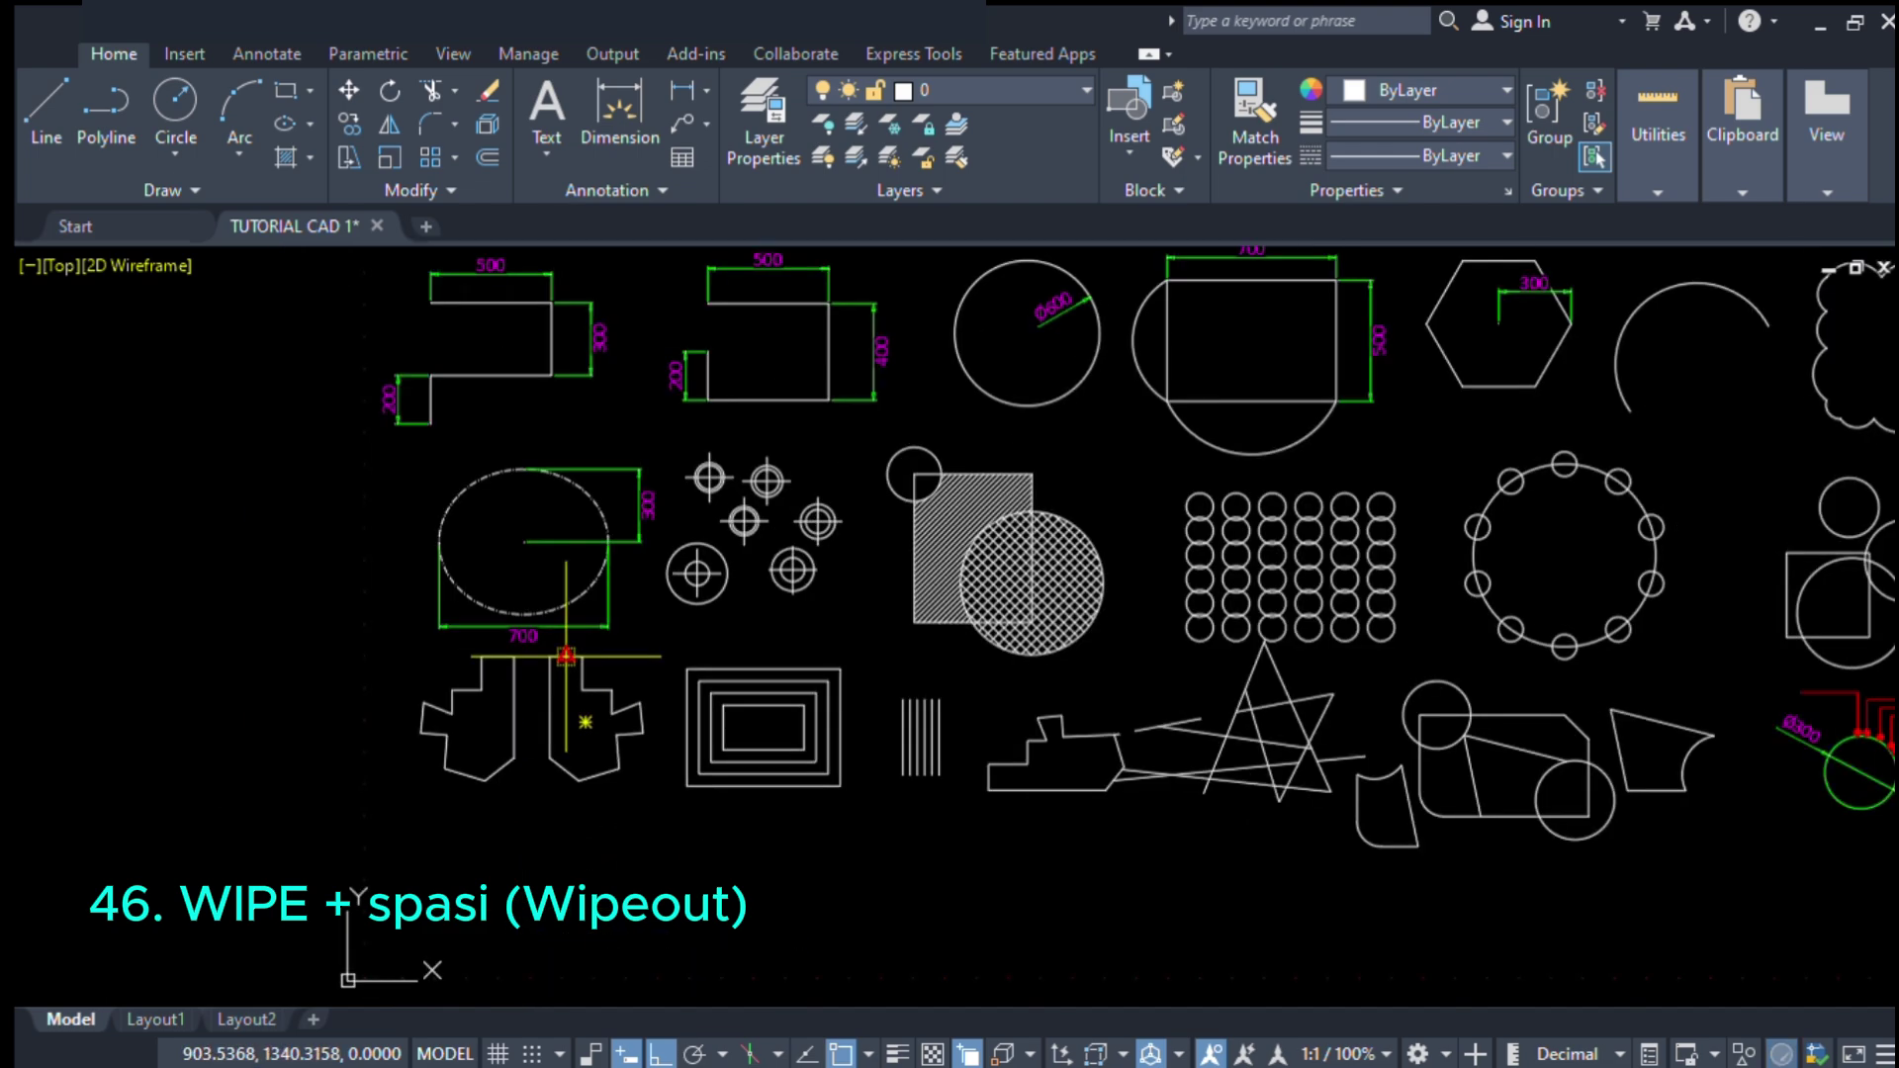
scroll(564, 667, "down", 2)
scroll(566, 689, "up", 1)
scroll(549, 863, "down", 1)
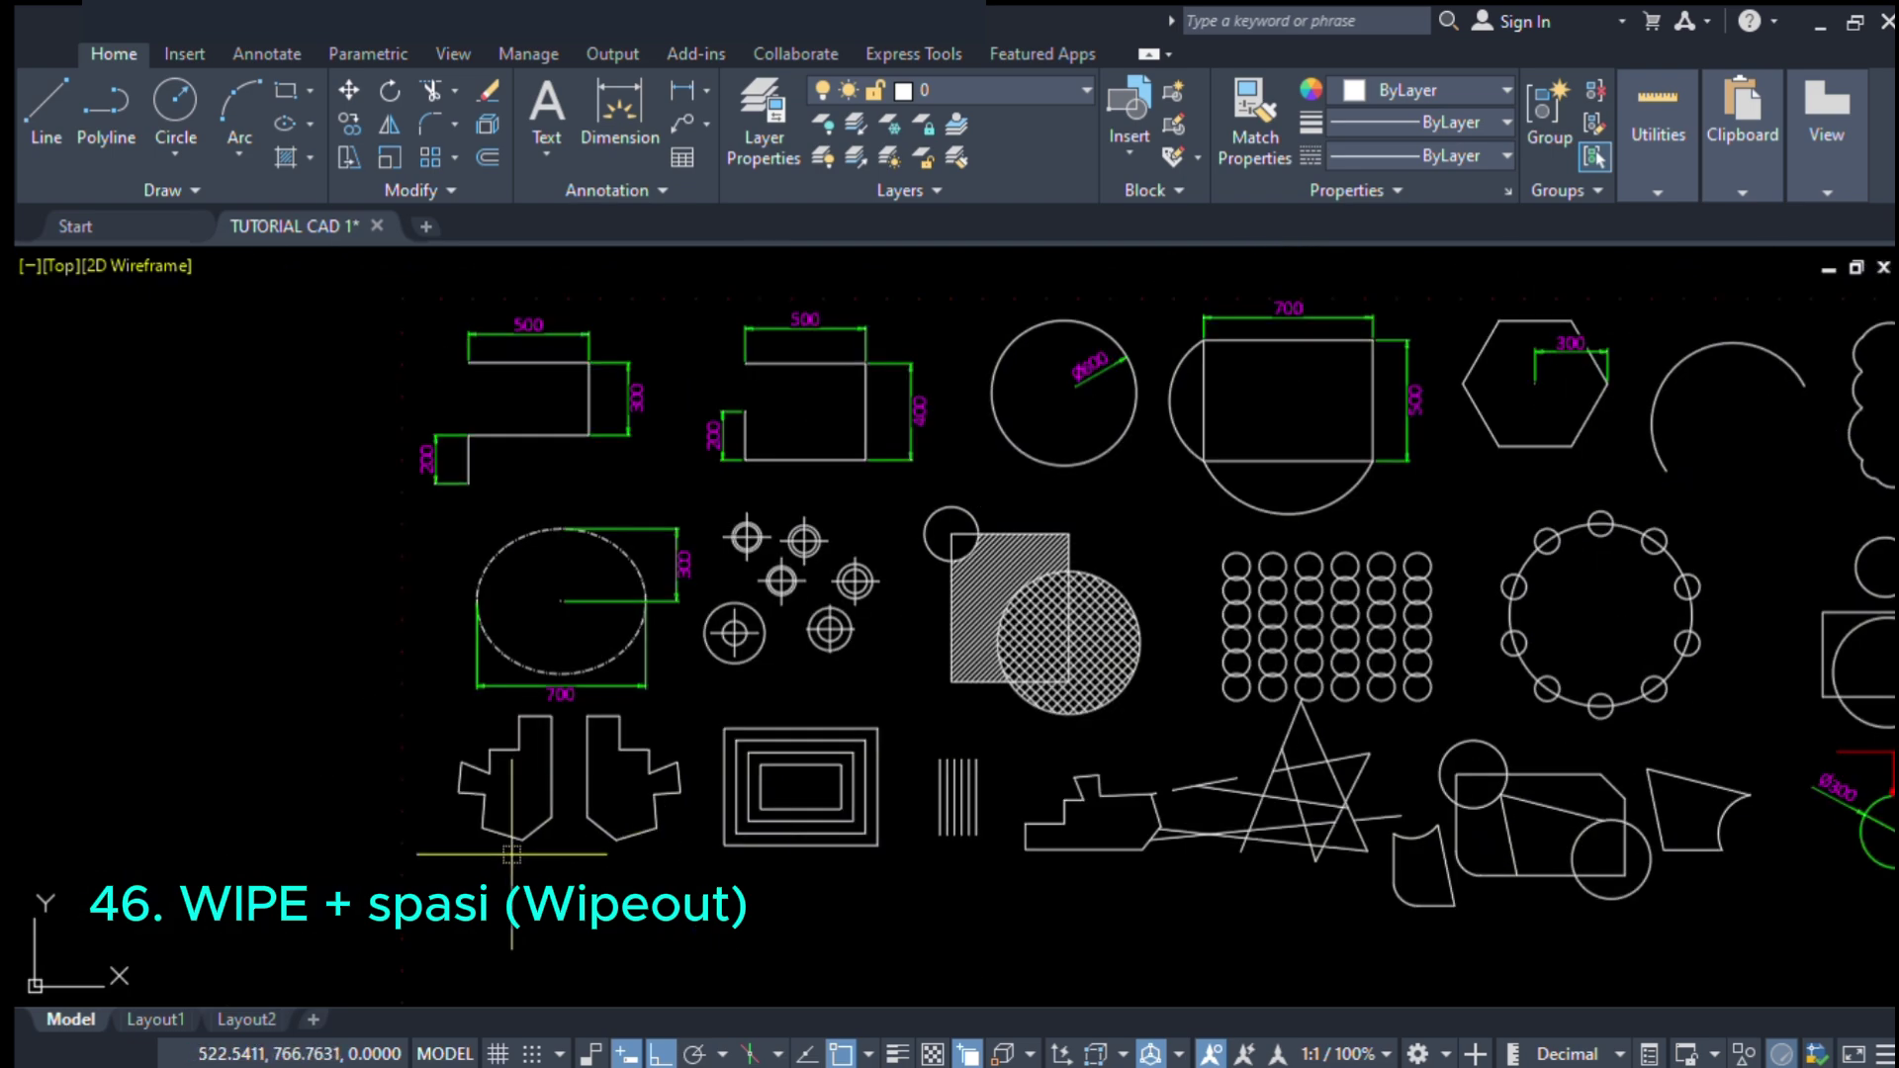
left_click(549, 863)
left_click(630, 500)
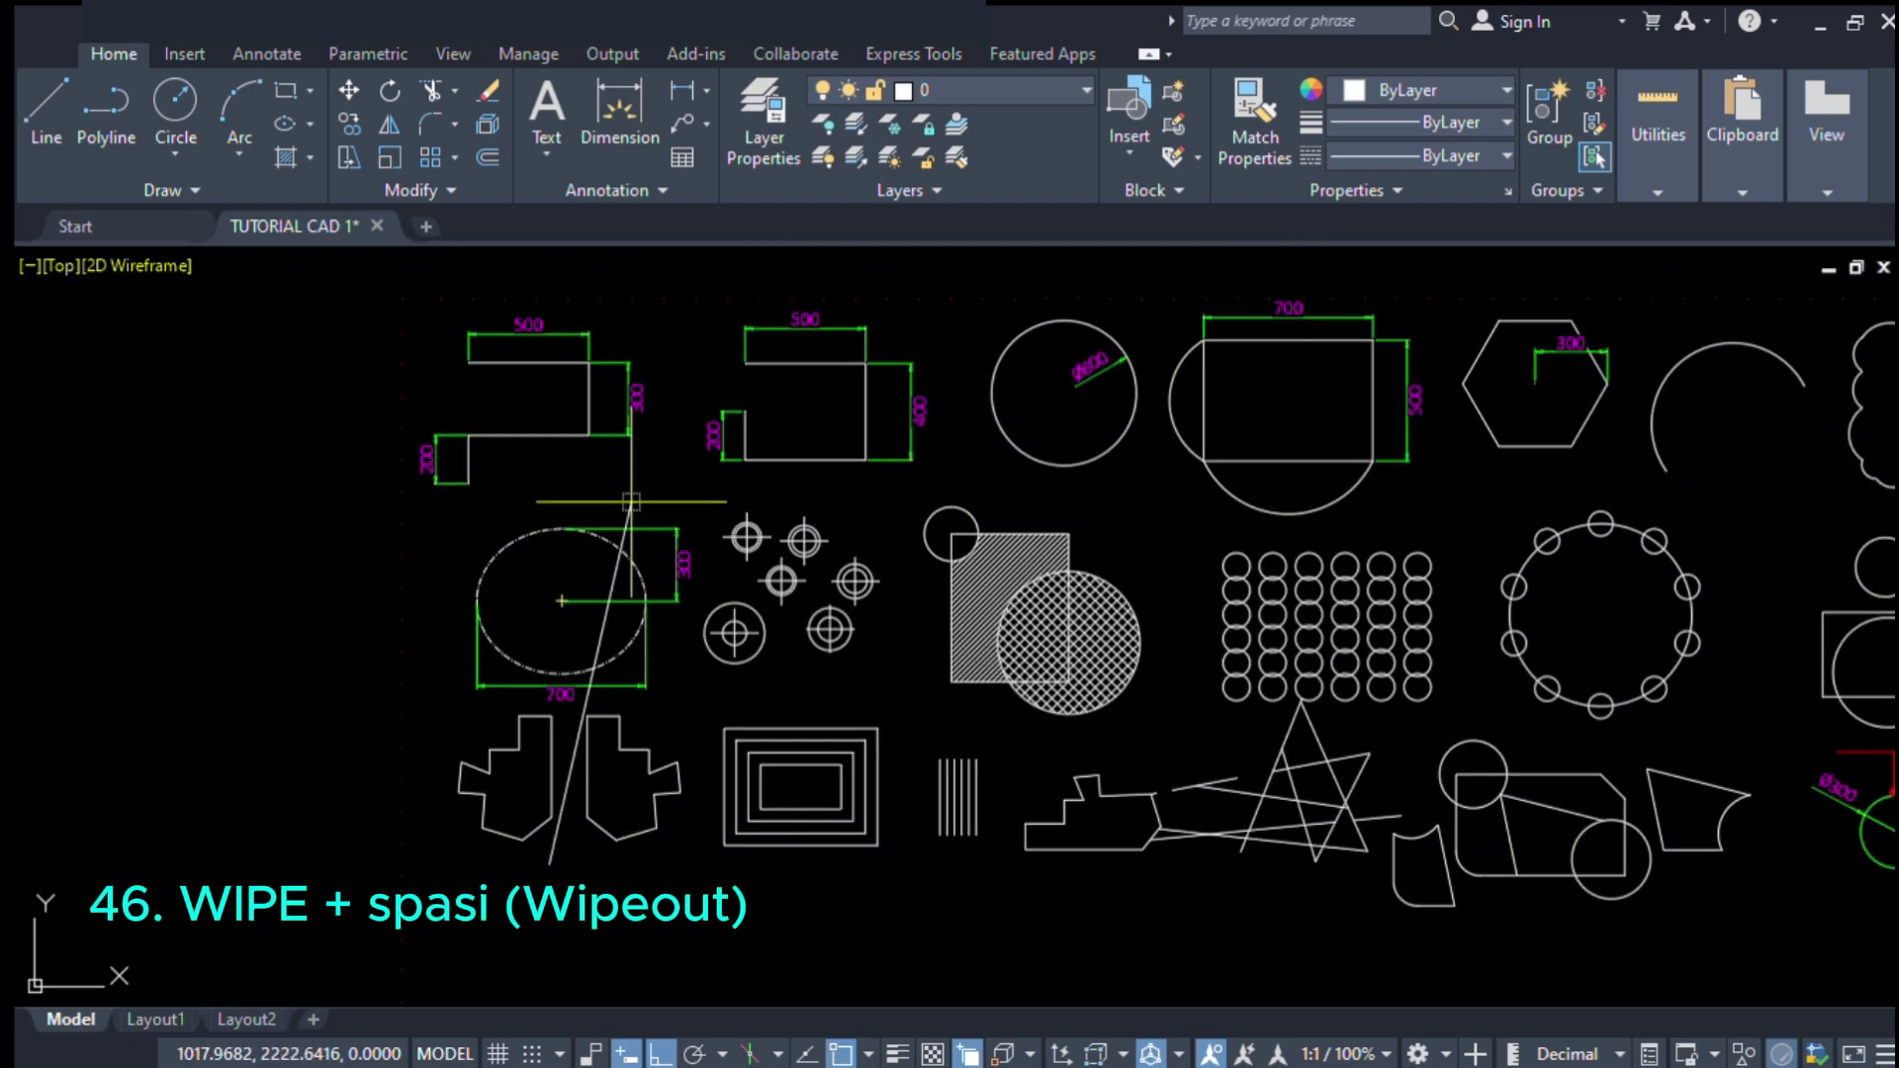
scroll(760, 675, "up", 2)
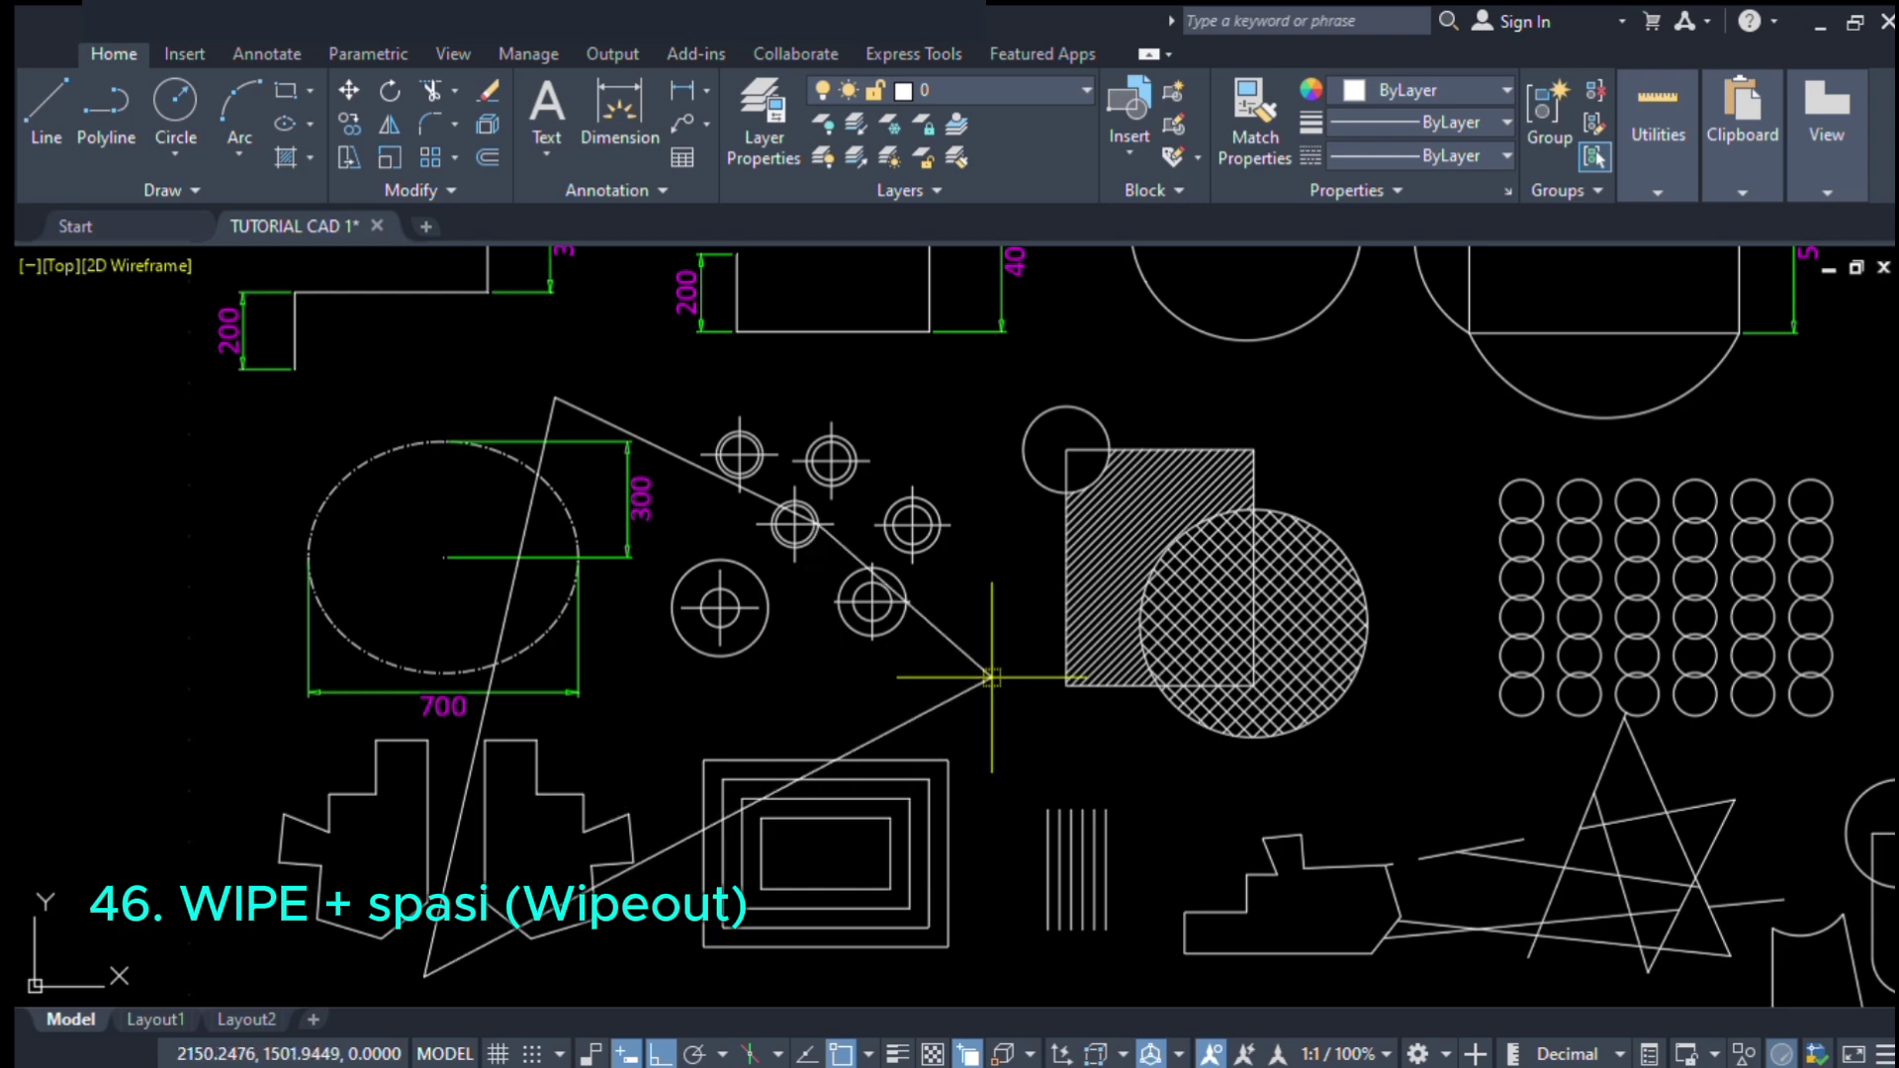
left_click(1005, 552)
scroll(1051, 532, "down", 2)
left_click(1032, 658)
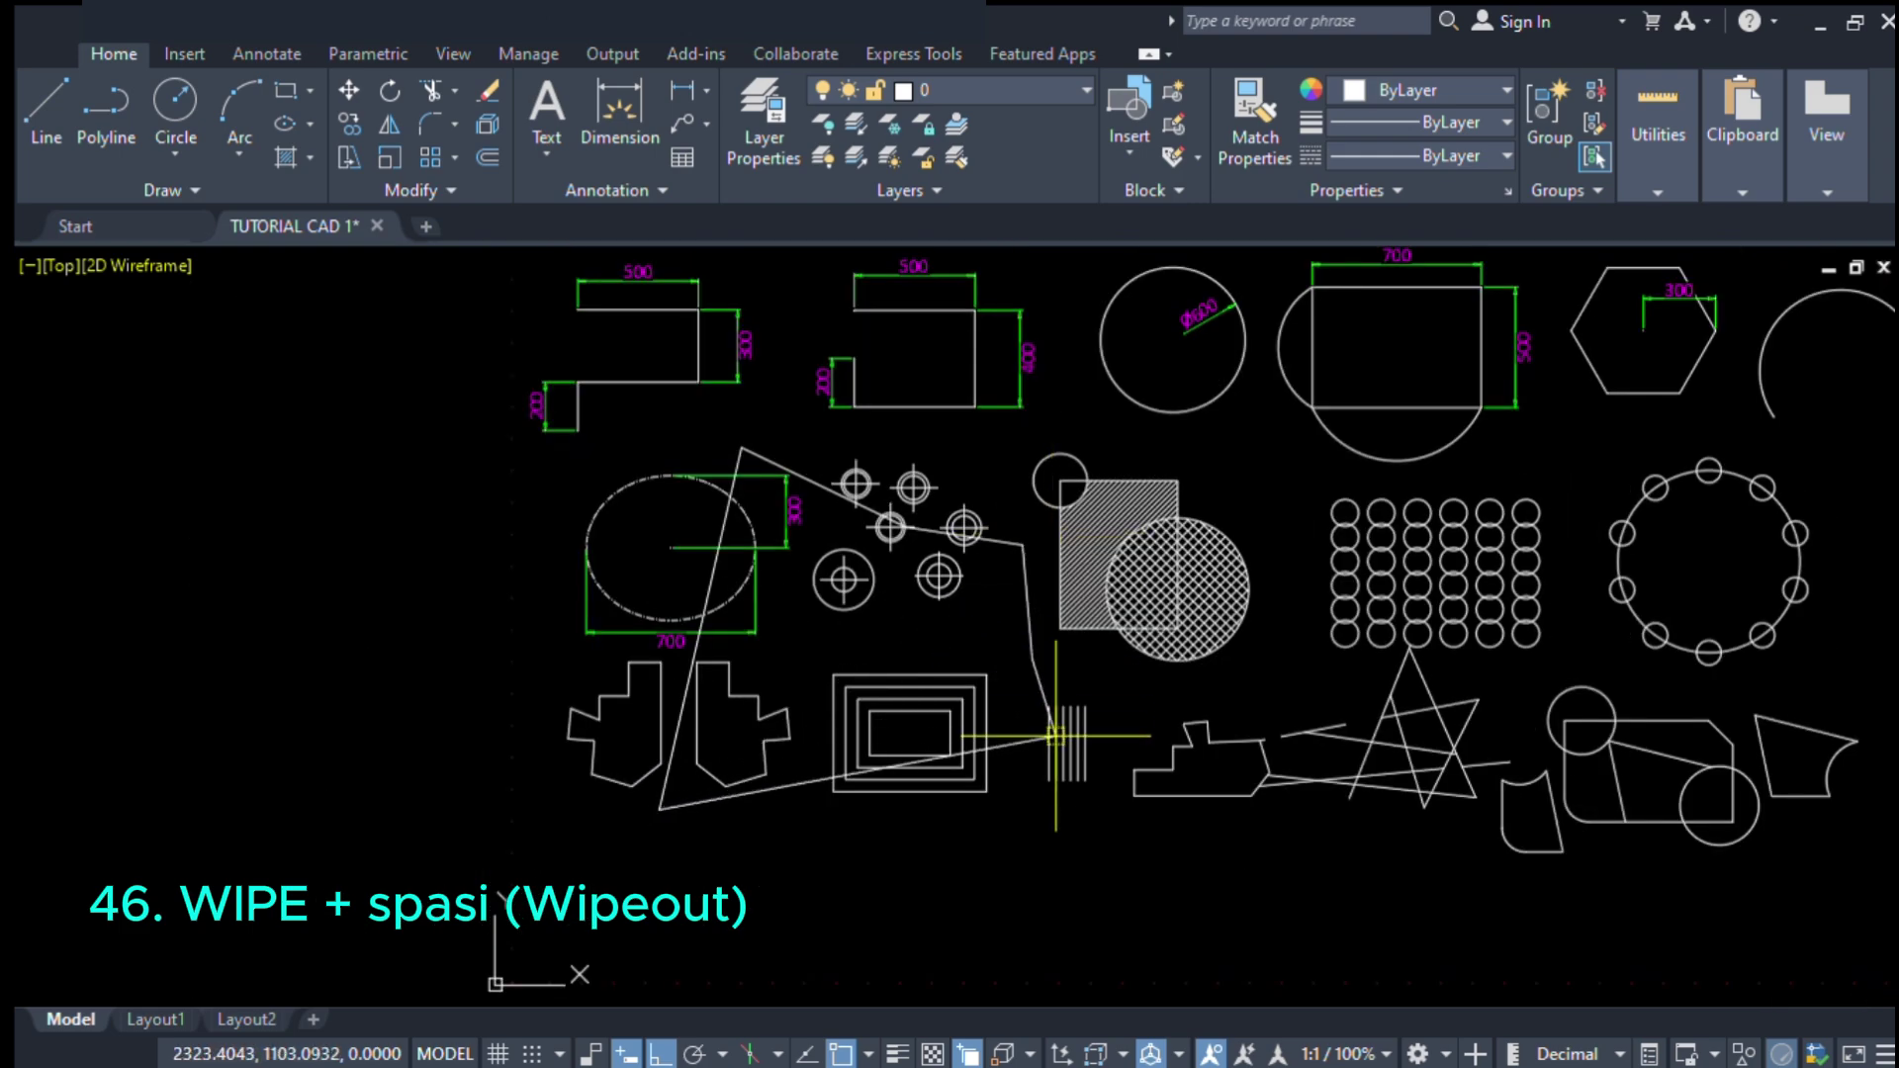
left_click(1058, 821)
left_click(804, 759)
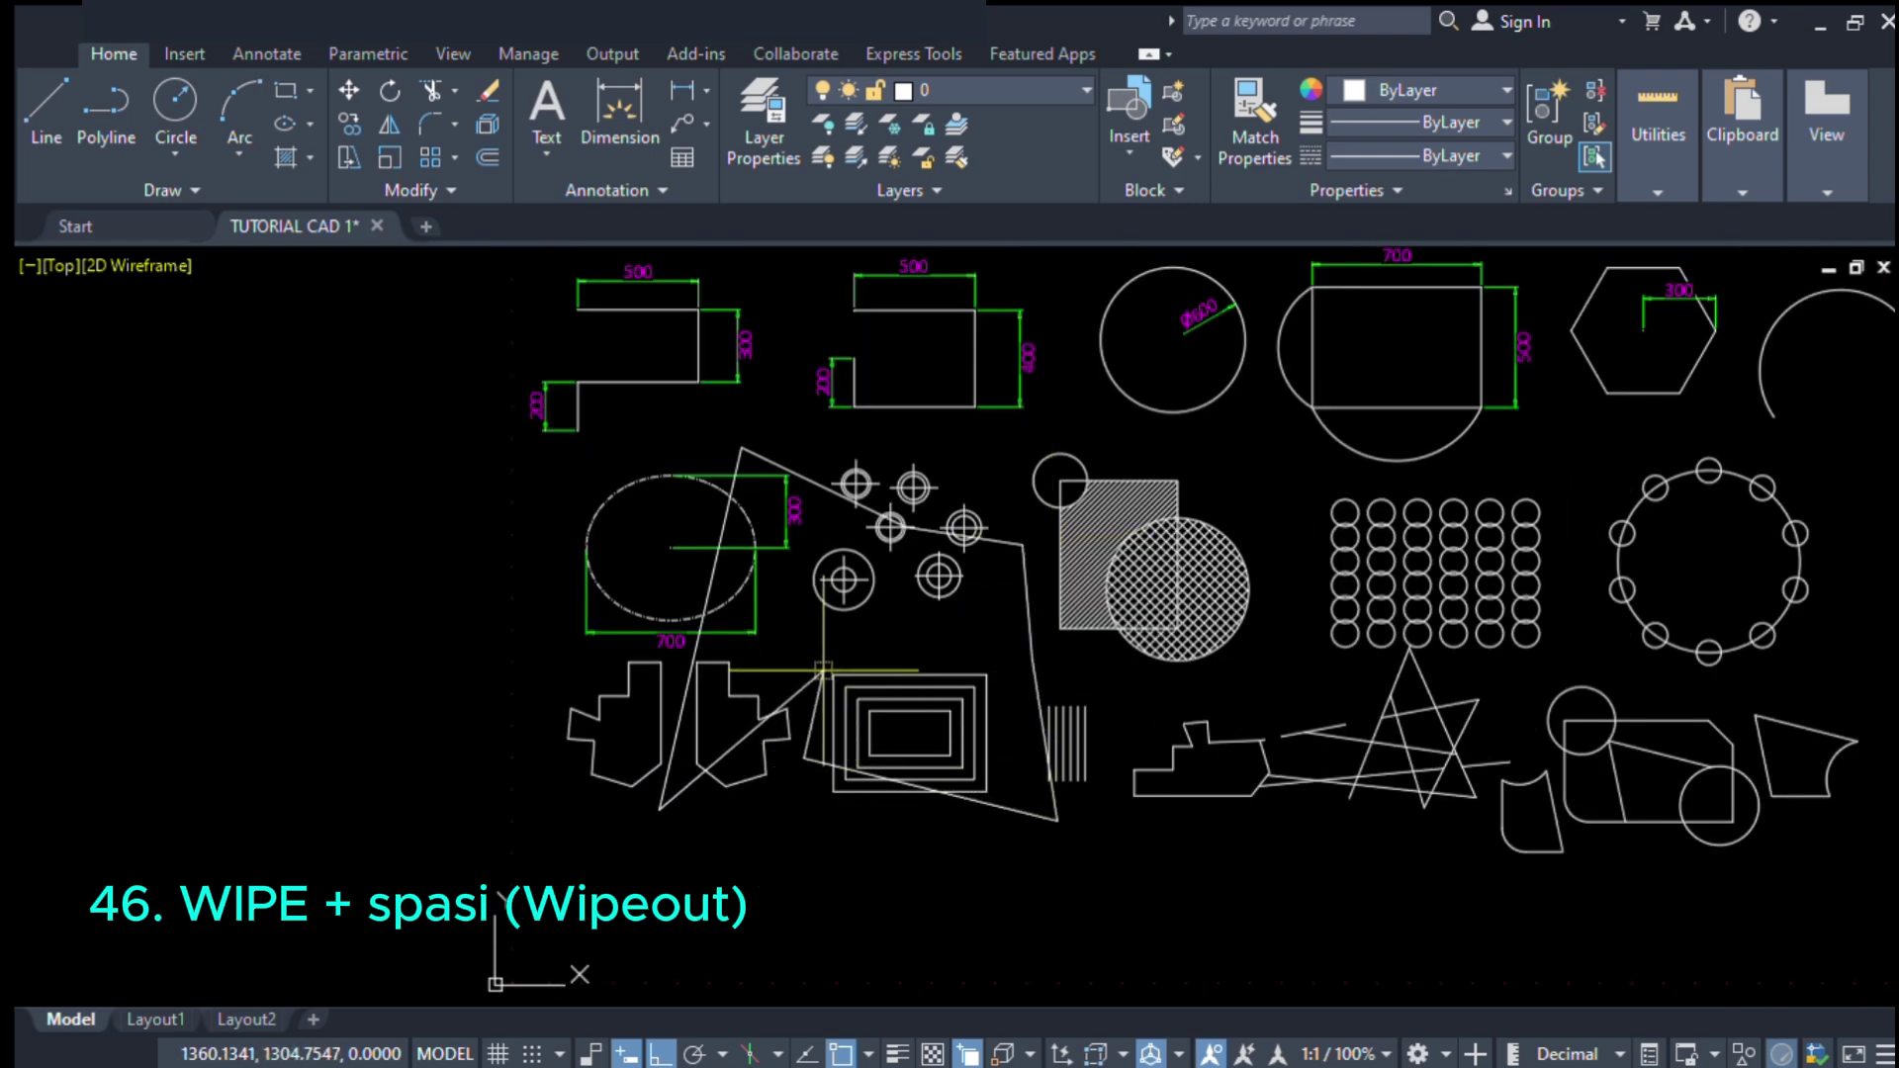
key("space")
scroll(776, 737, "up", 2)
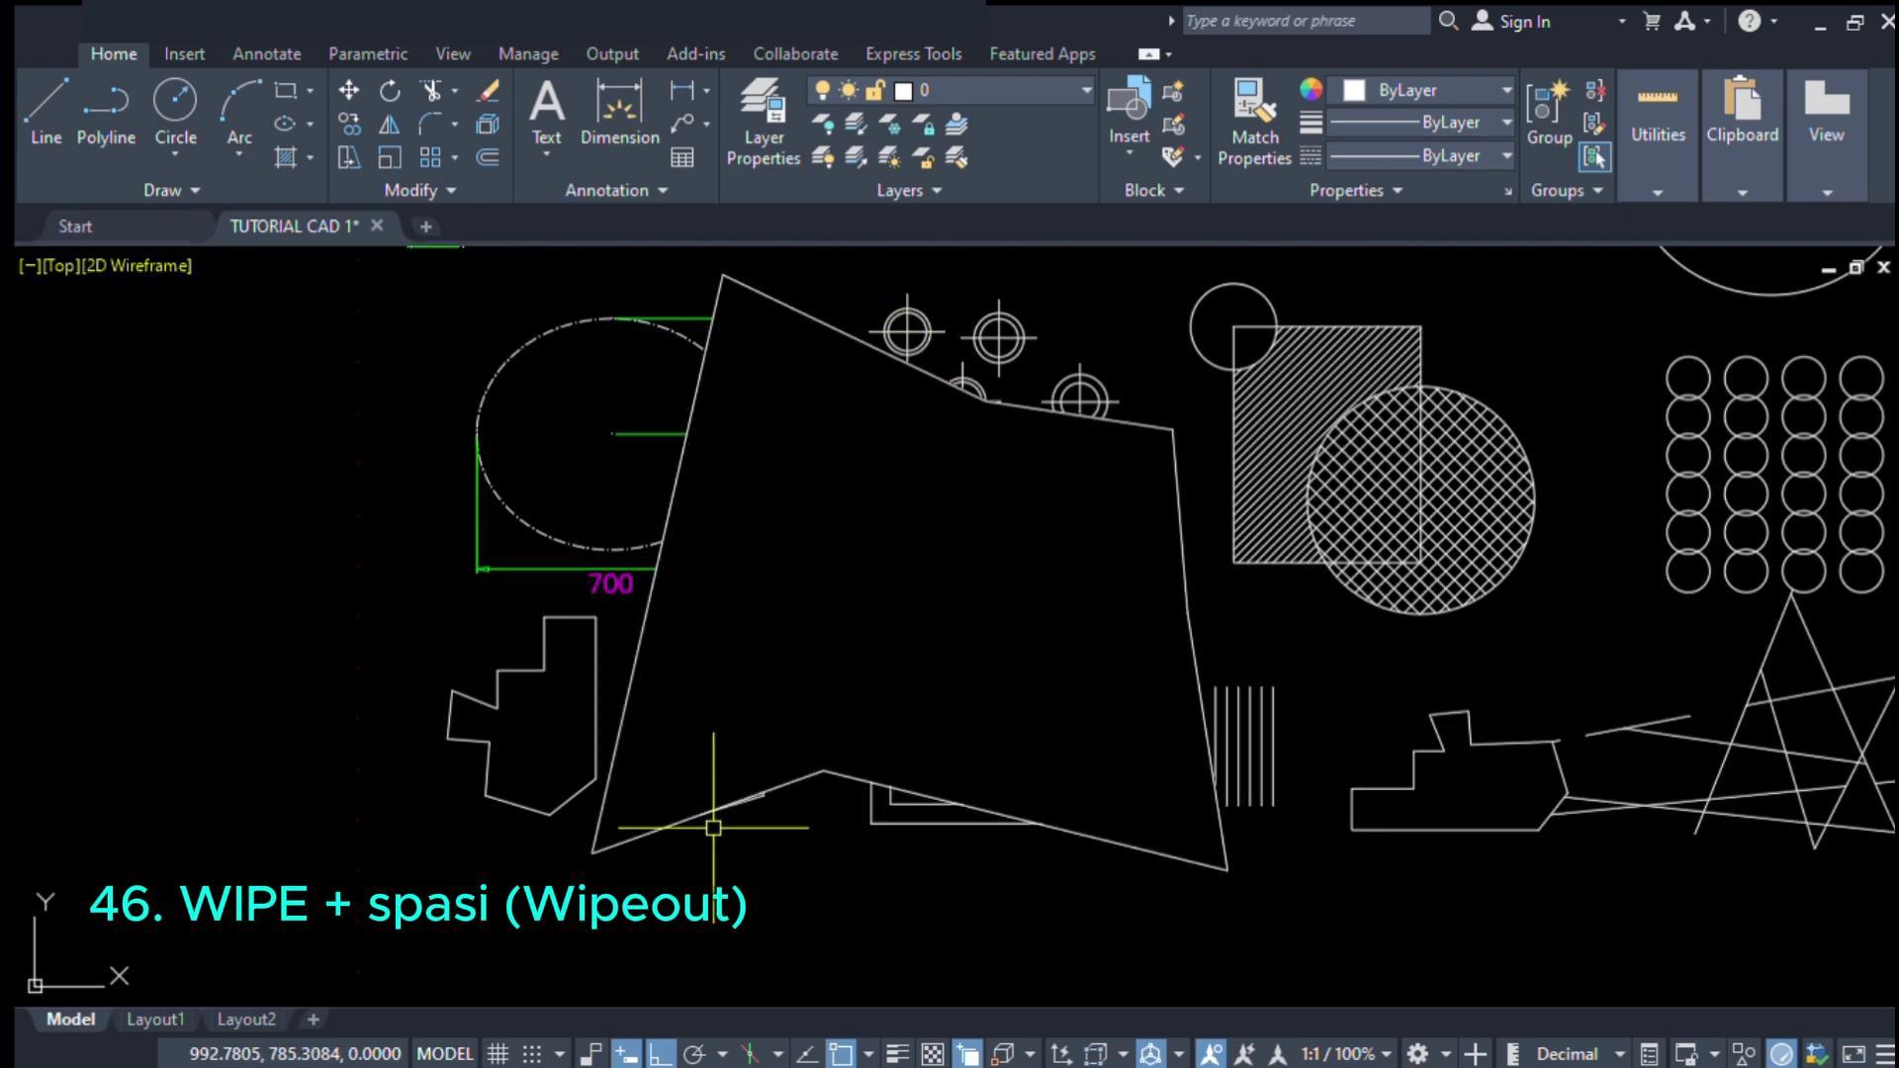
- Delete the wipeout polygon covering the ellipse, circles and nested rectangles
left_click(800, 778)
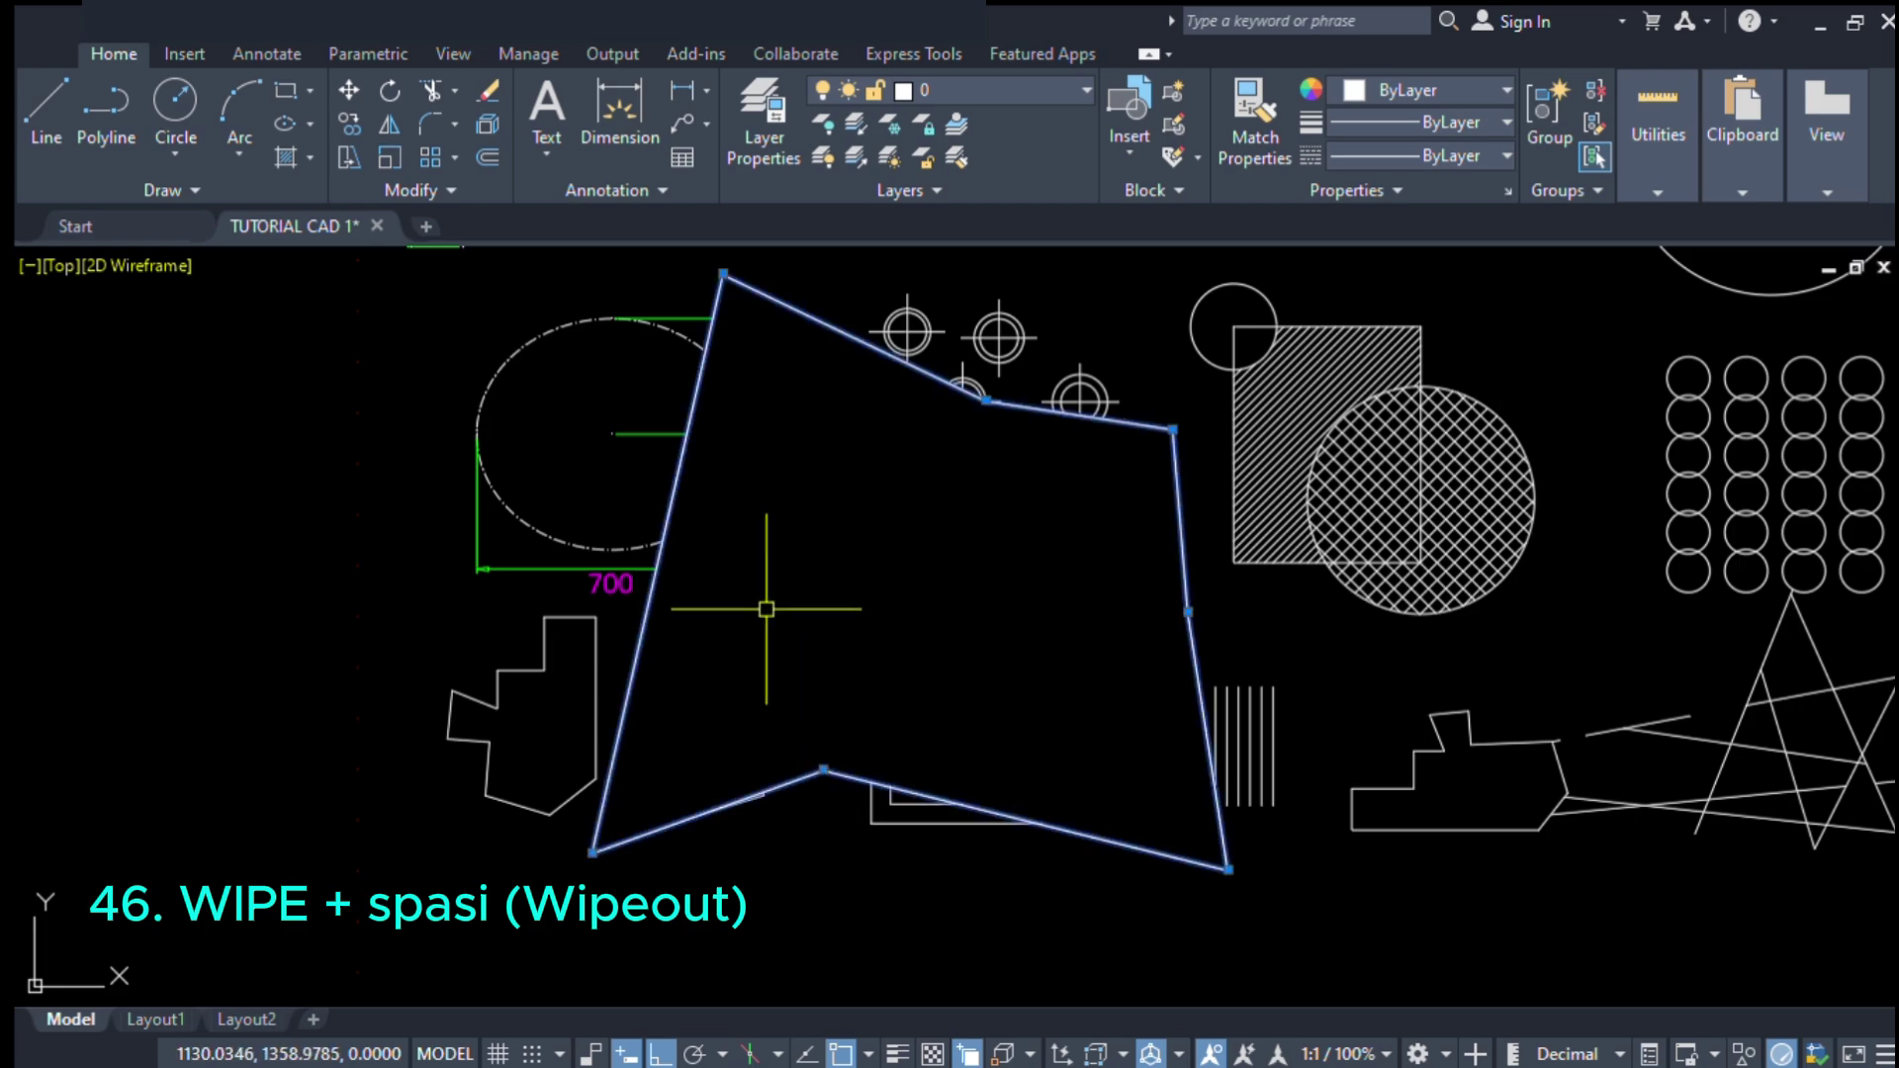
key("Delete")
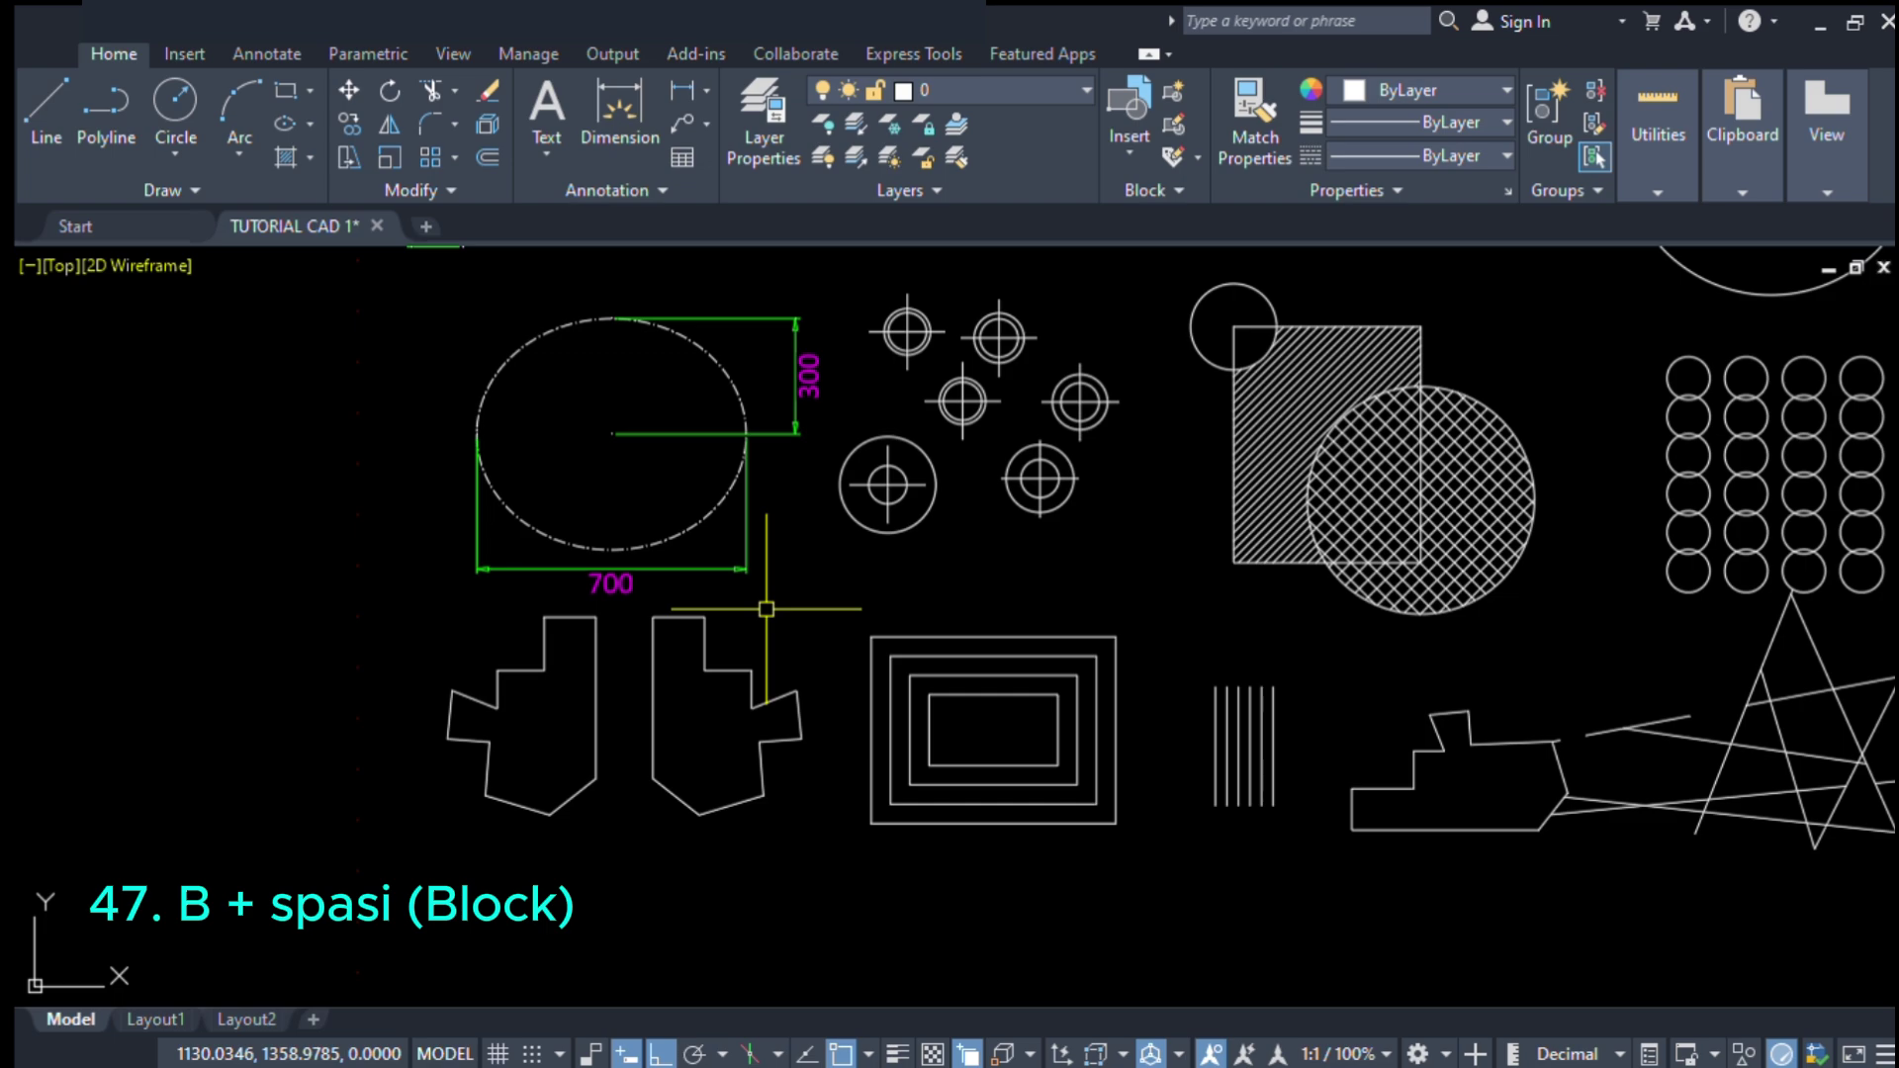
scroll(767, 577, "down", 5)
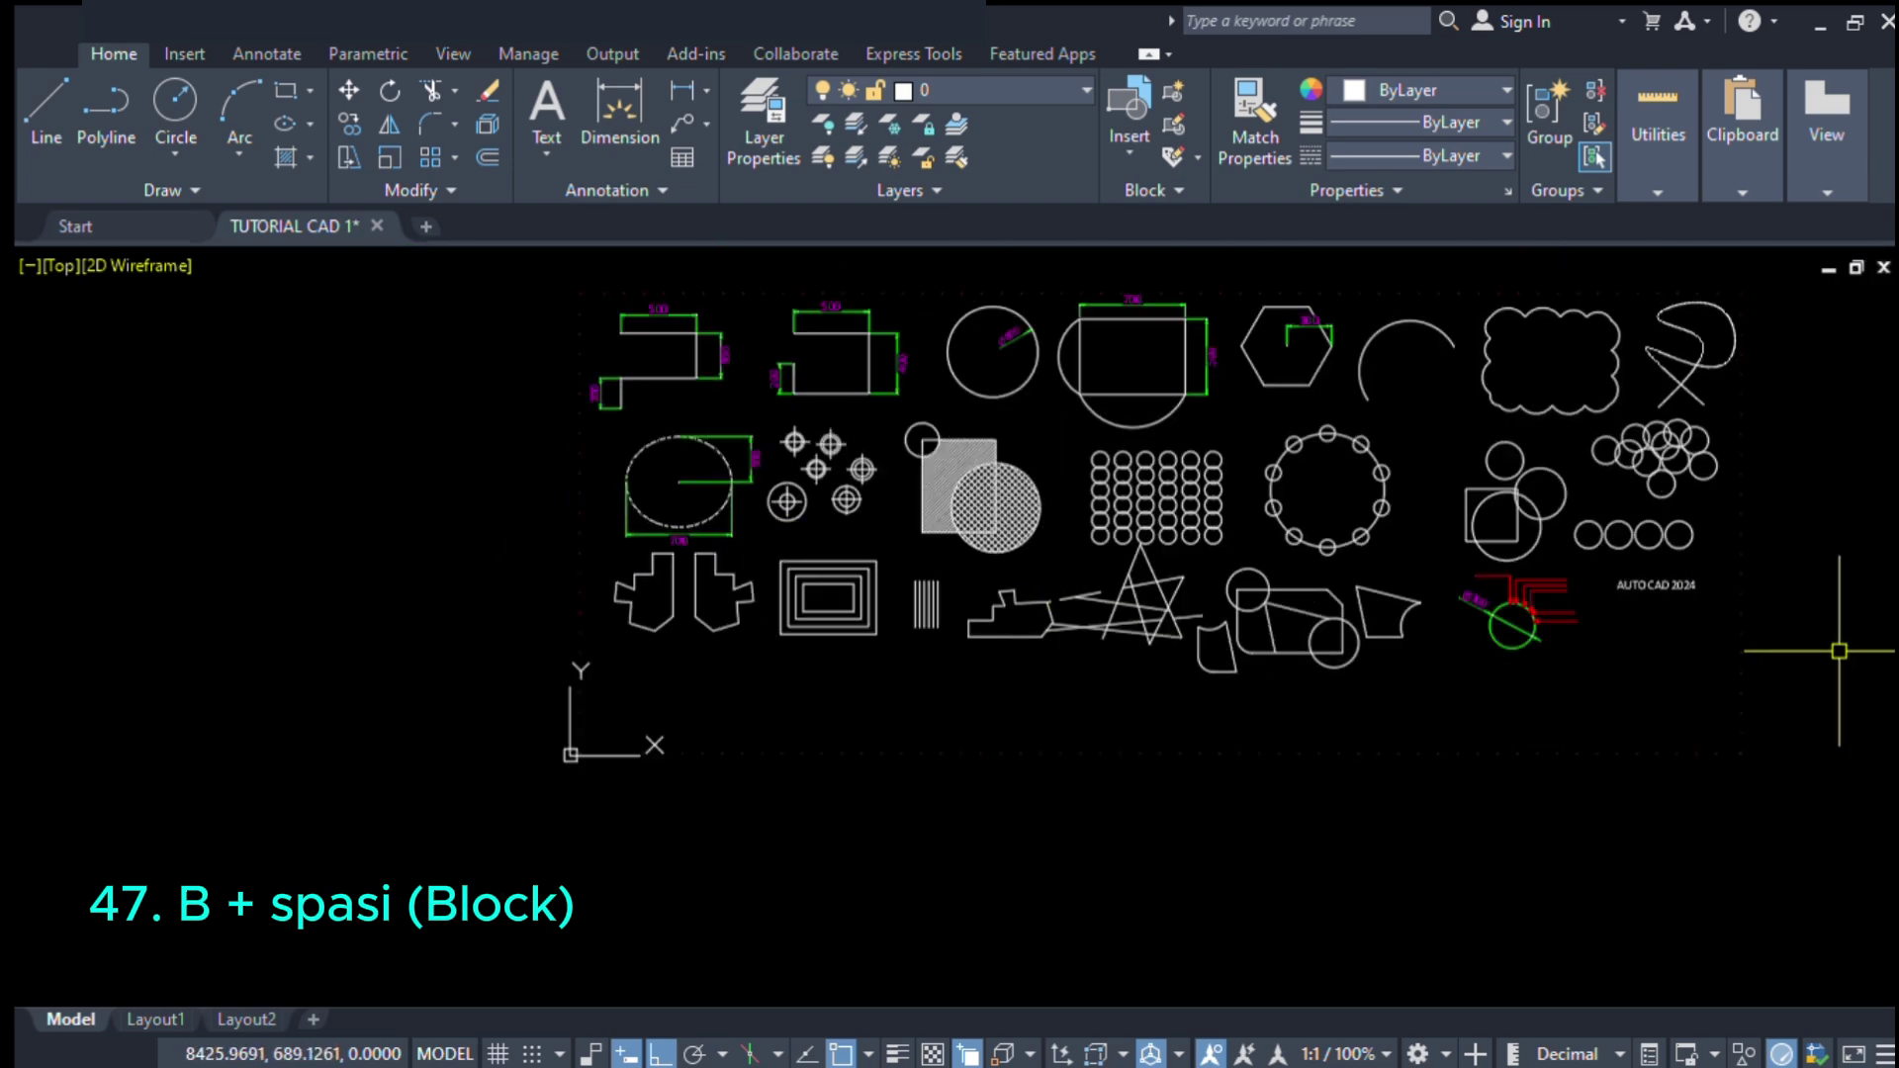
- Draw a nearly square rectangle below the AUTO CAD 2024 text
scroll(1824, 655, "up", 4)
scroll(1825, 656, "up", 5)
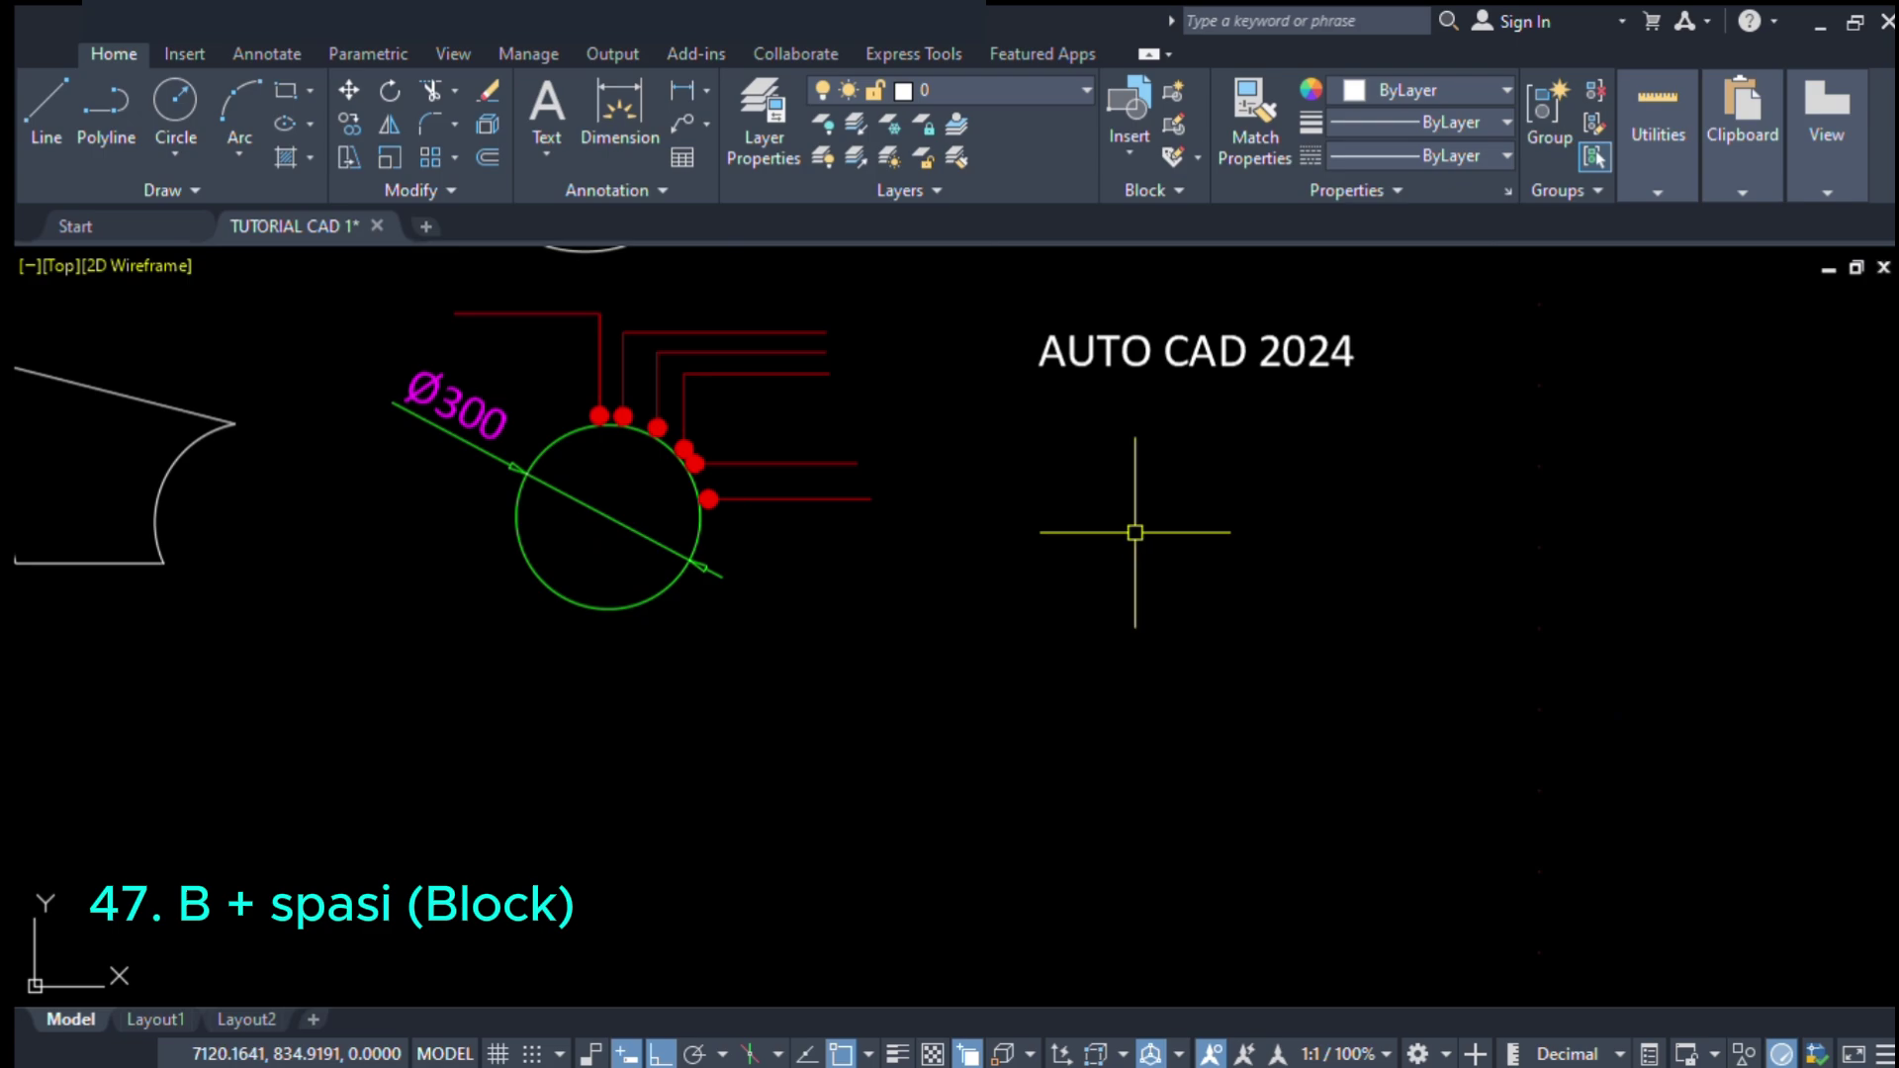
left_click(1039, 458)
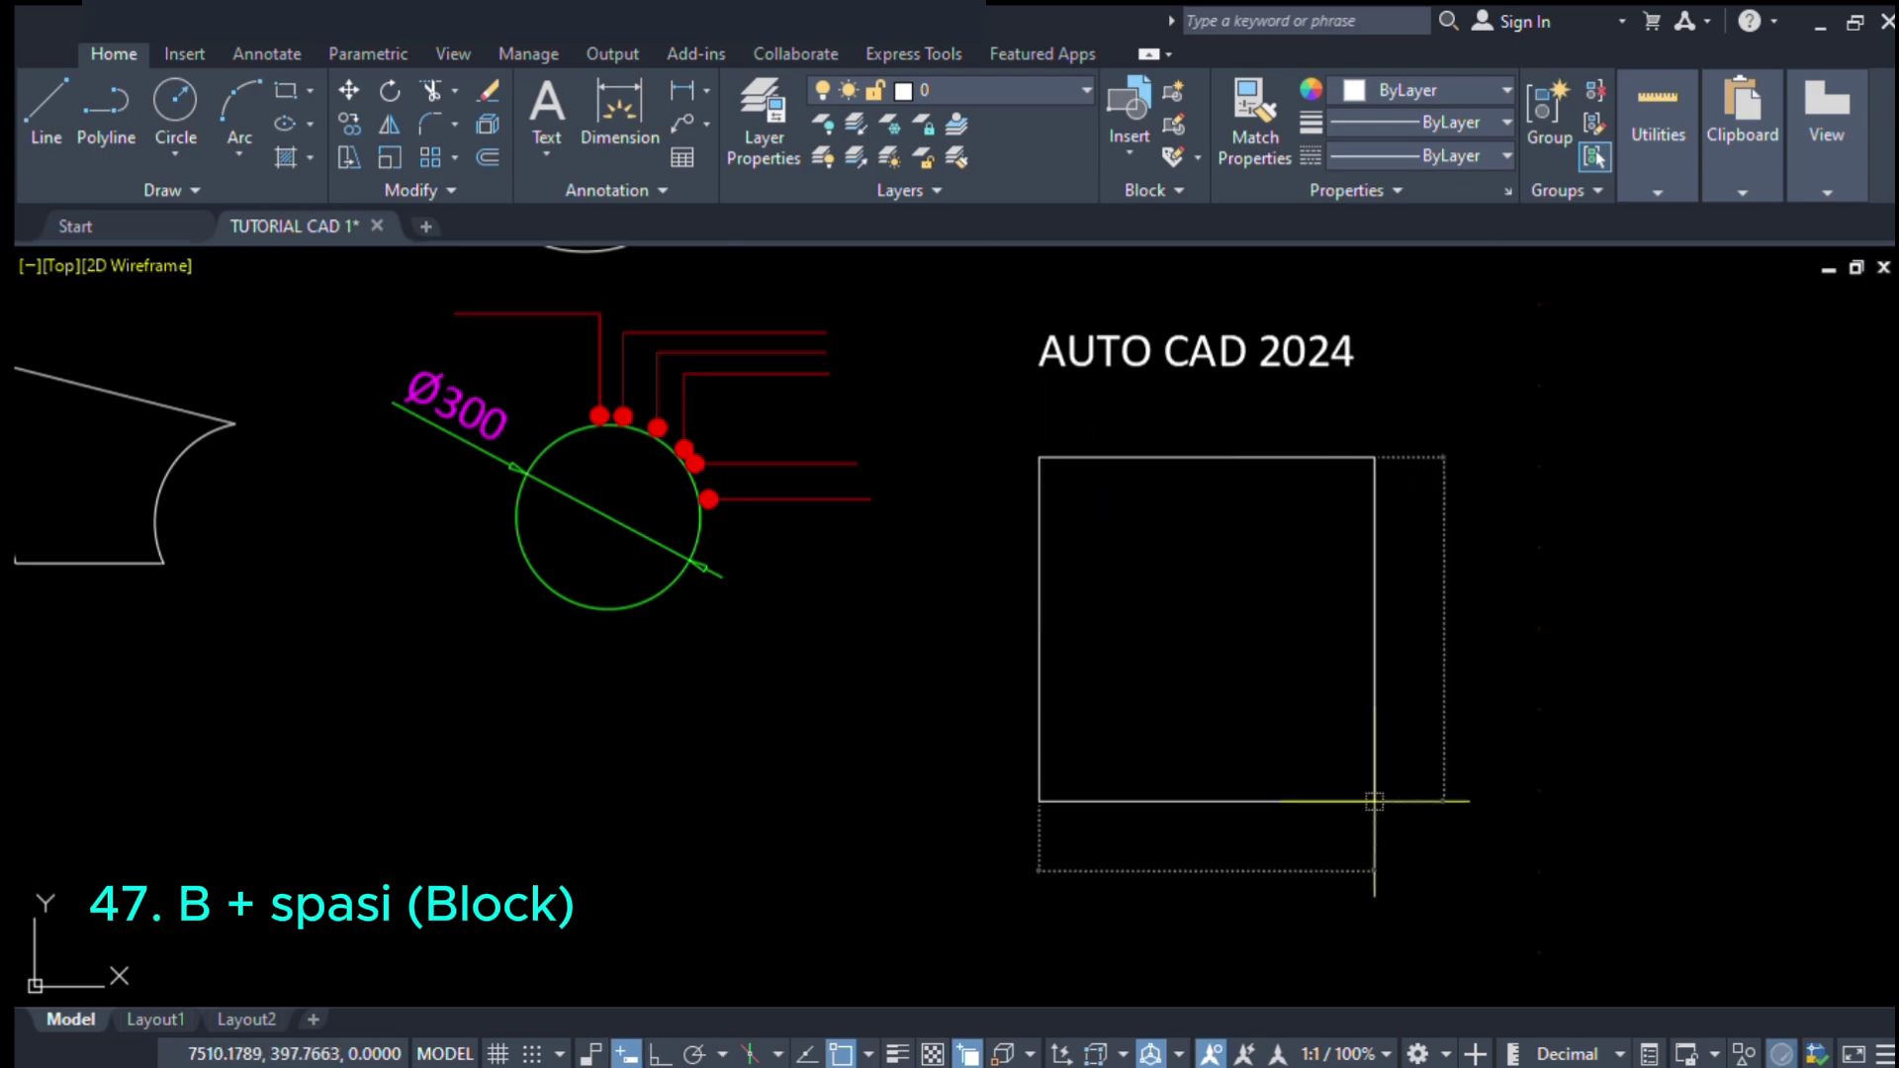
left_click(1402, 841)
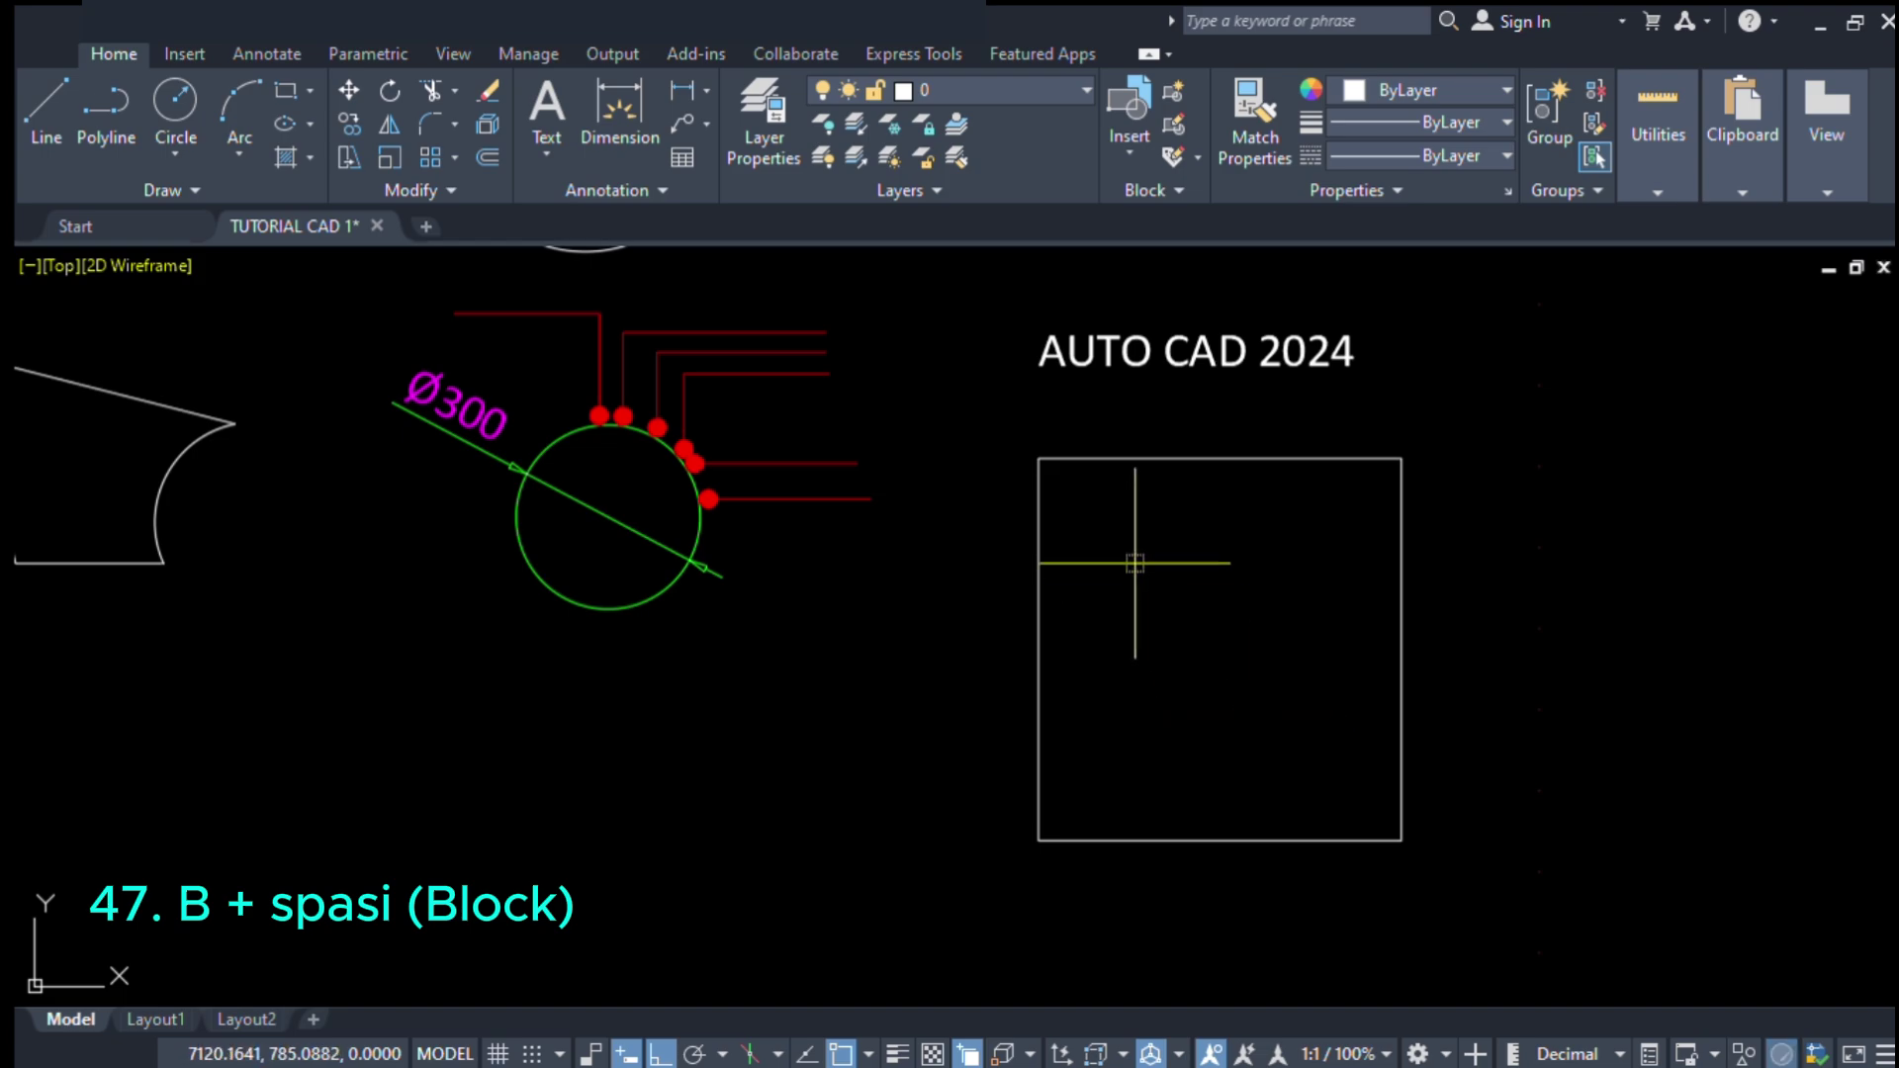
- Draw a circle of radius 75 inside the rectangle near its upper-left corner
scroll(1124, 544, "up", 2)
type("c")
key("space")
left_click(1110, 502)
type("75")
key("space")
scroll(1124, 528, "down", 2)
- Draw three larger freehand circles inside the rectangle: one at its upper right, one near its centre and one at its lower right
key("space")
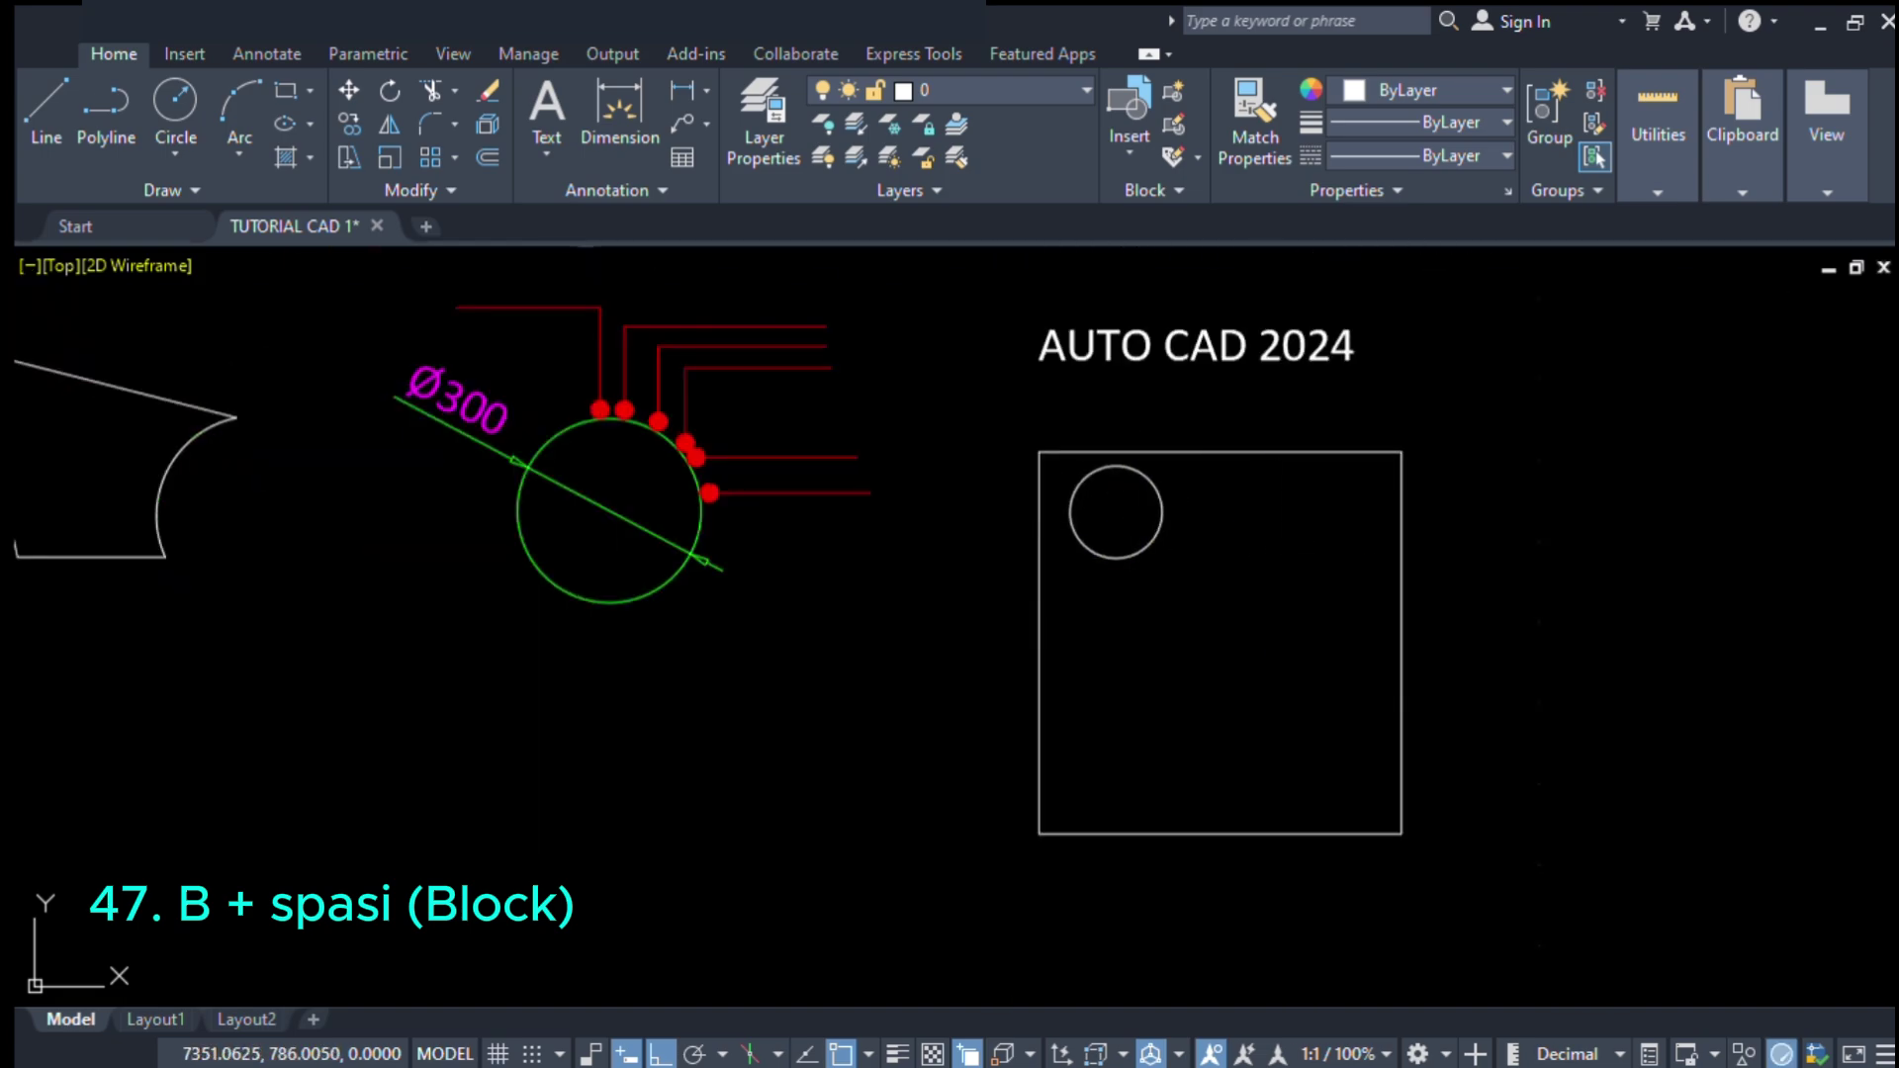
left_click(1279, 557)
left_click(1334, 628)
key("space")
left_click(1175, 688)
left_click(1231, 744)
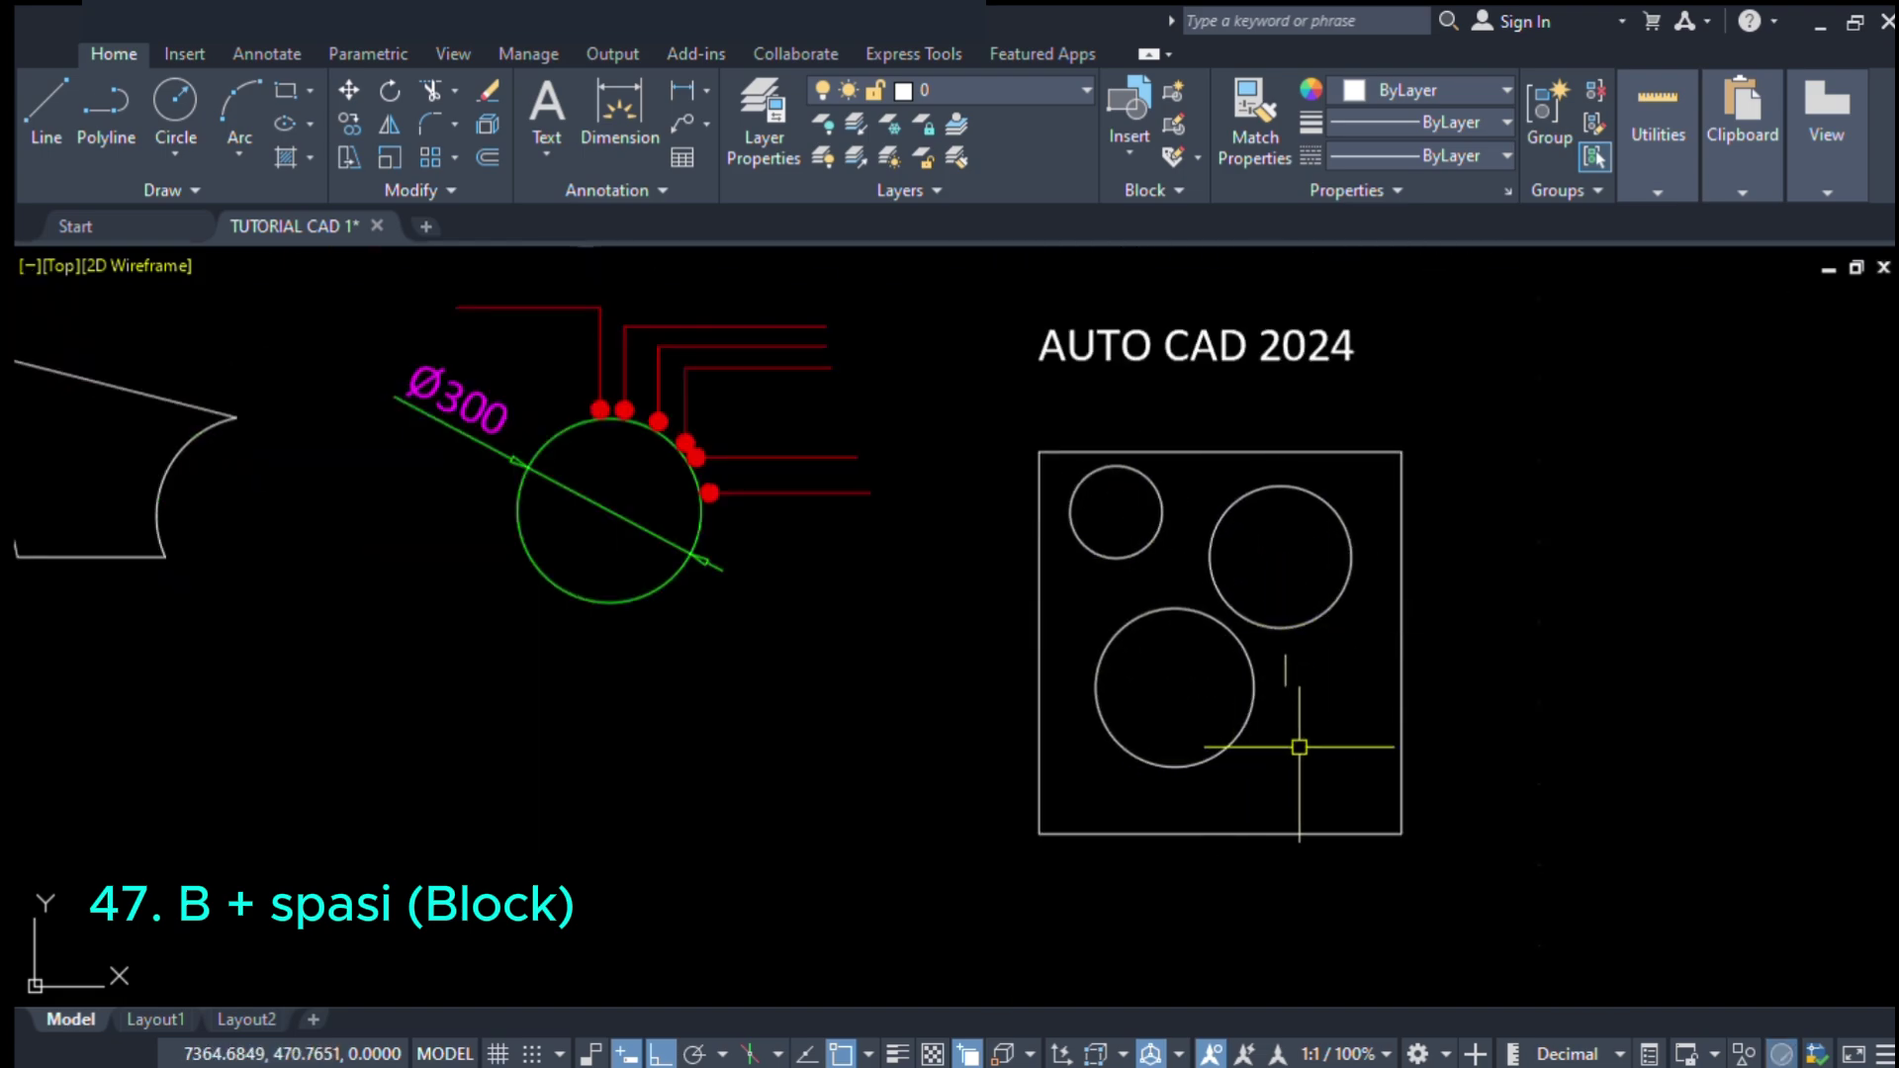
key("space")
left_click(1331, 708)
left_click(1328, 768)
- Draw a fifth circle in the rectangle's lower-left corner, overlapping the central circle
key("space")
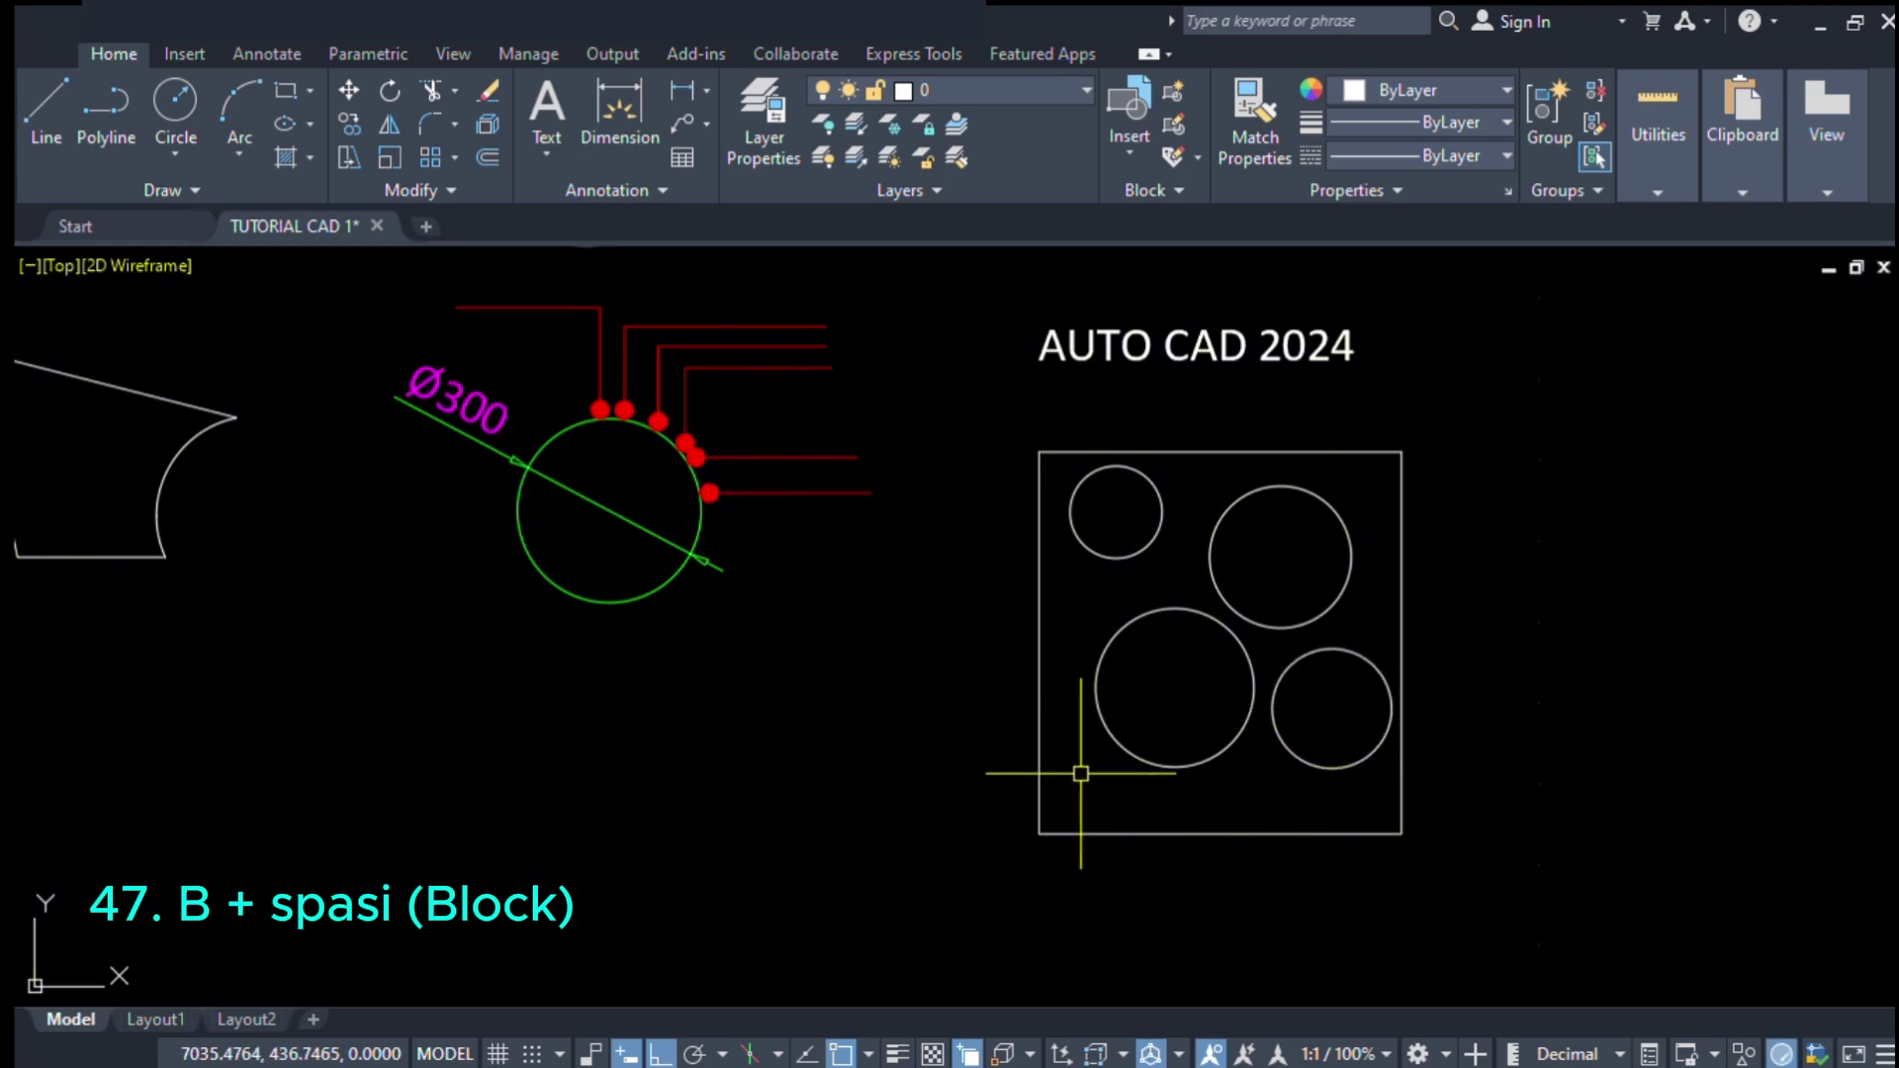
left_click(1070, 801)
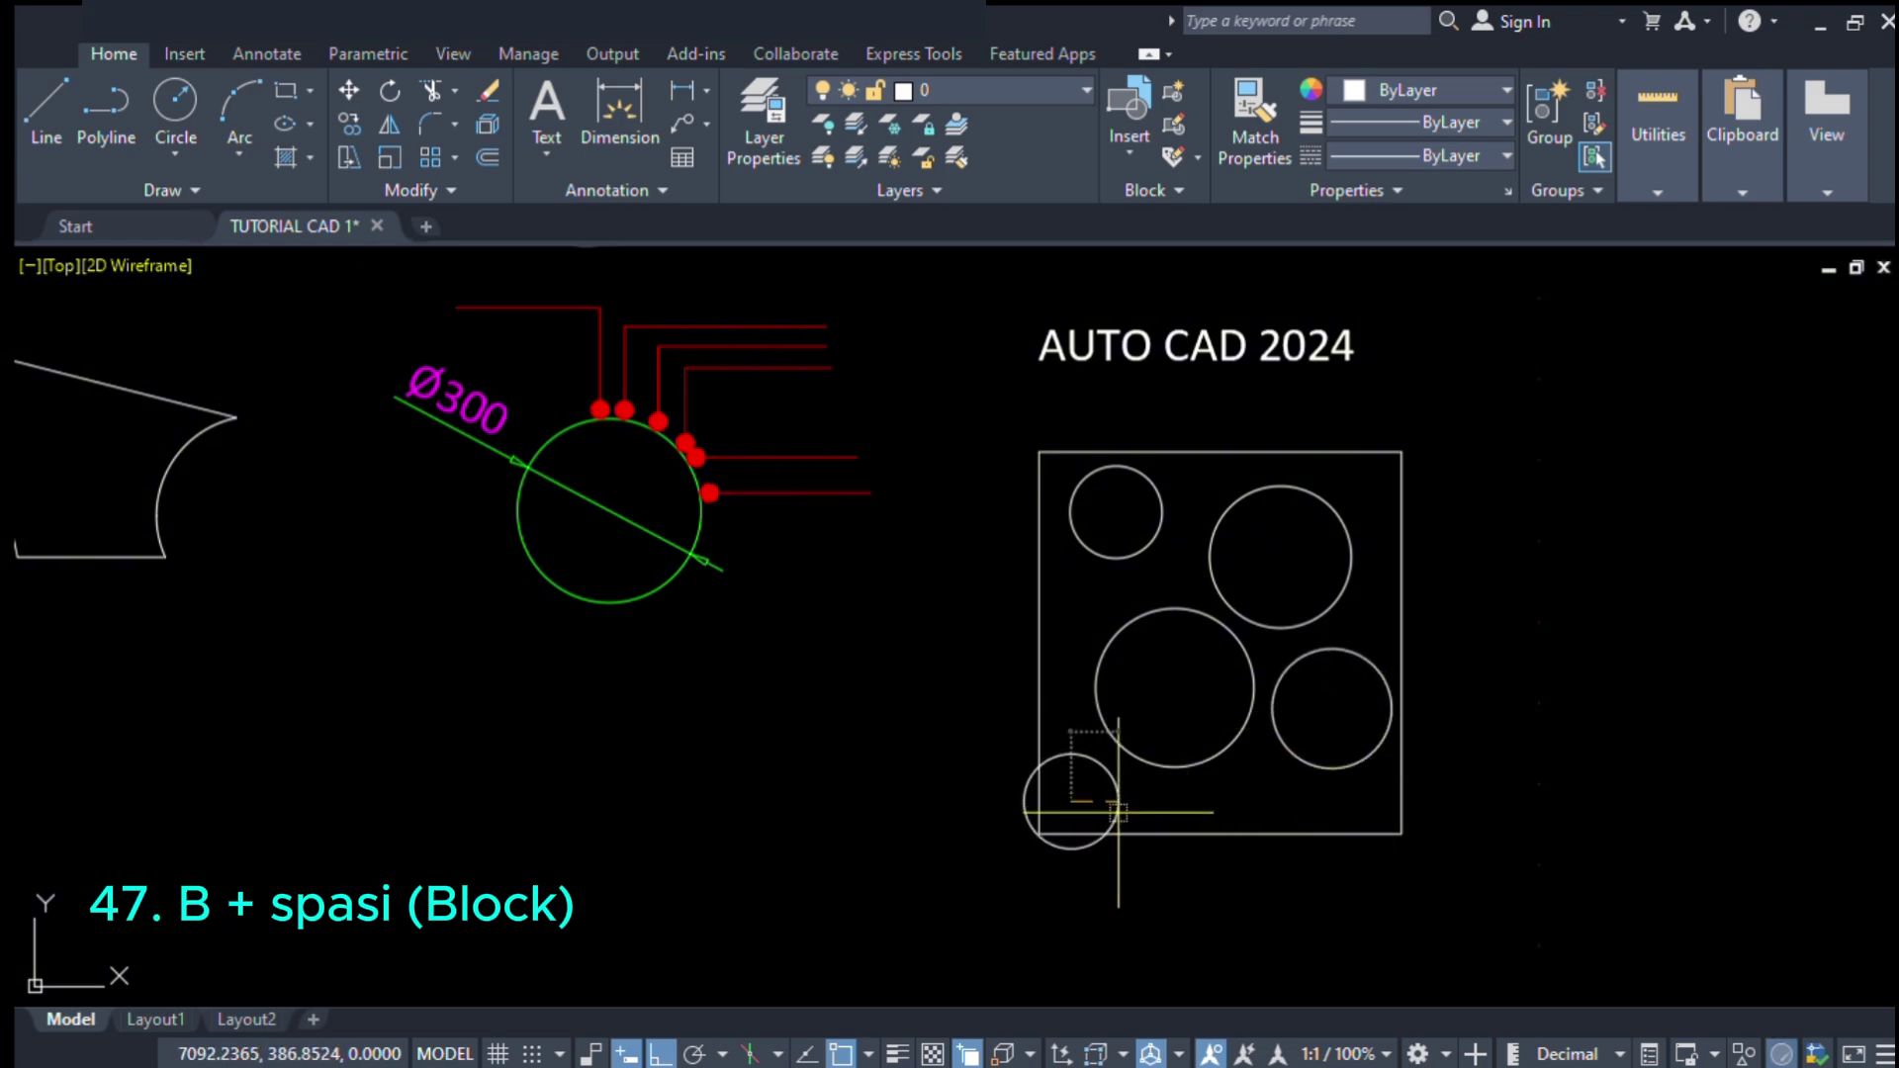
key("Escape")
key("space")
left_click(1099, 772)
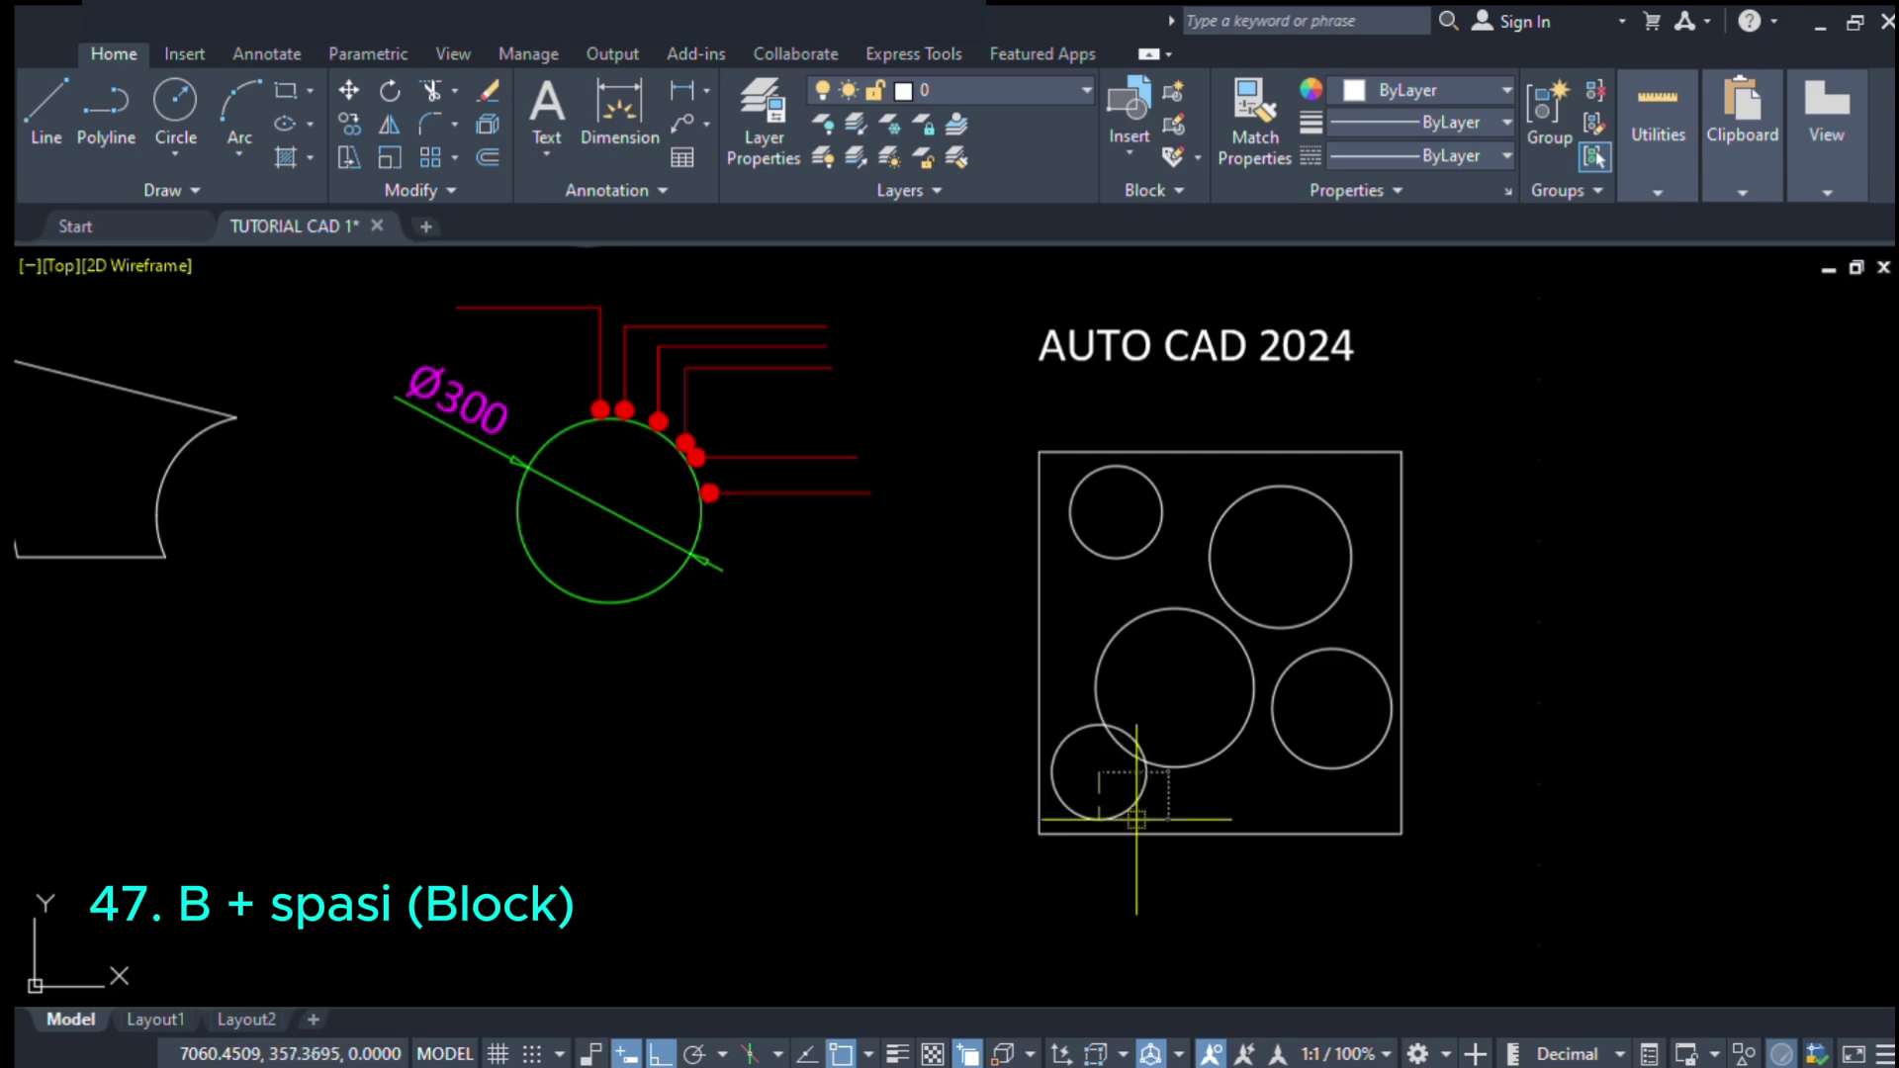
left_click(1152, 817)
- Select the rectangle and four of its circles one by one, and clear the selection
scroll(1194, 698, "up", 2)
middle_click_drag(1152, 706, 922, 657)
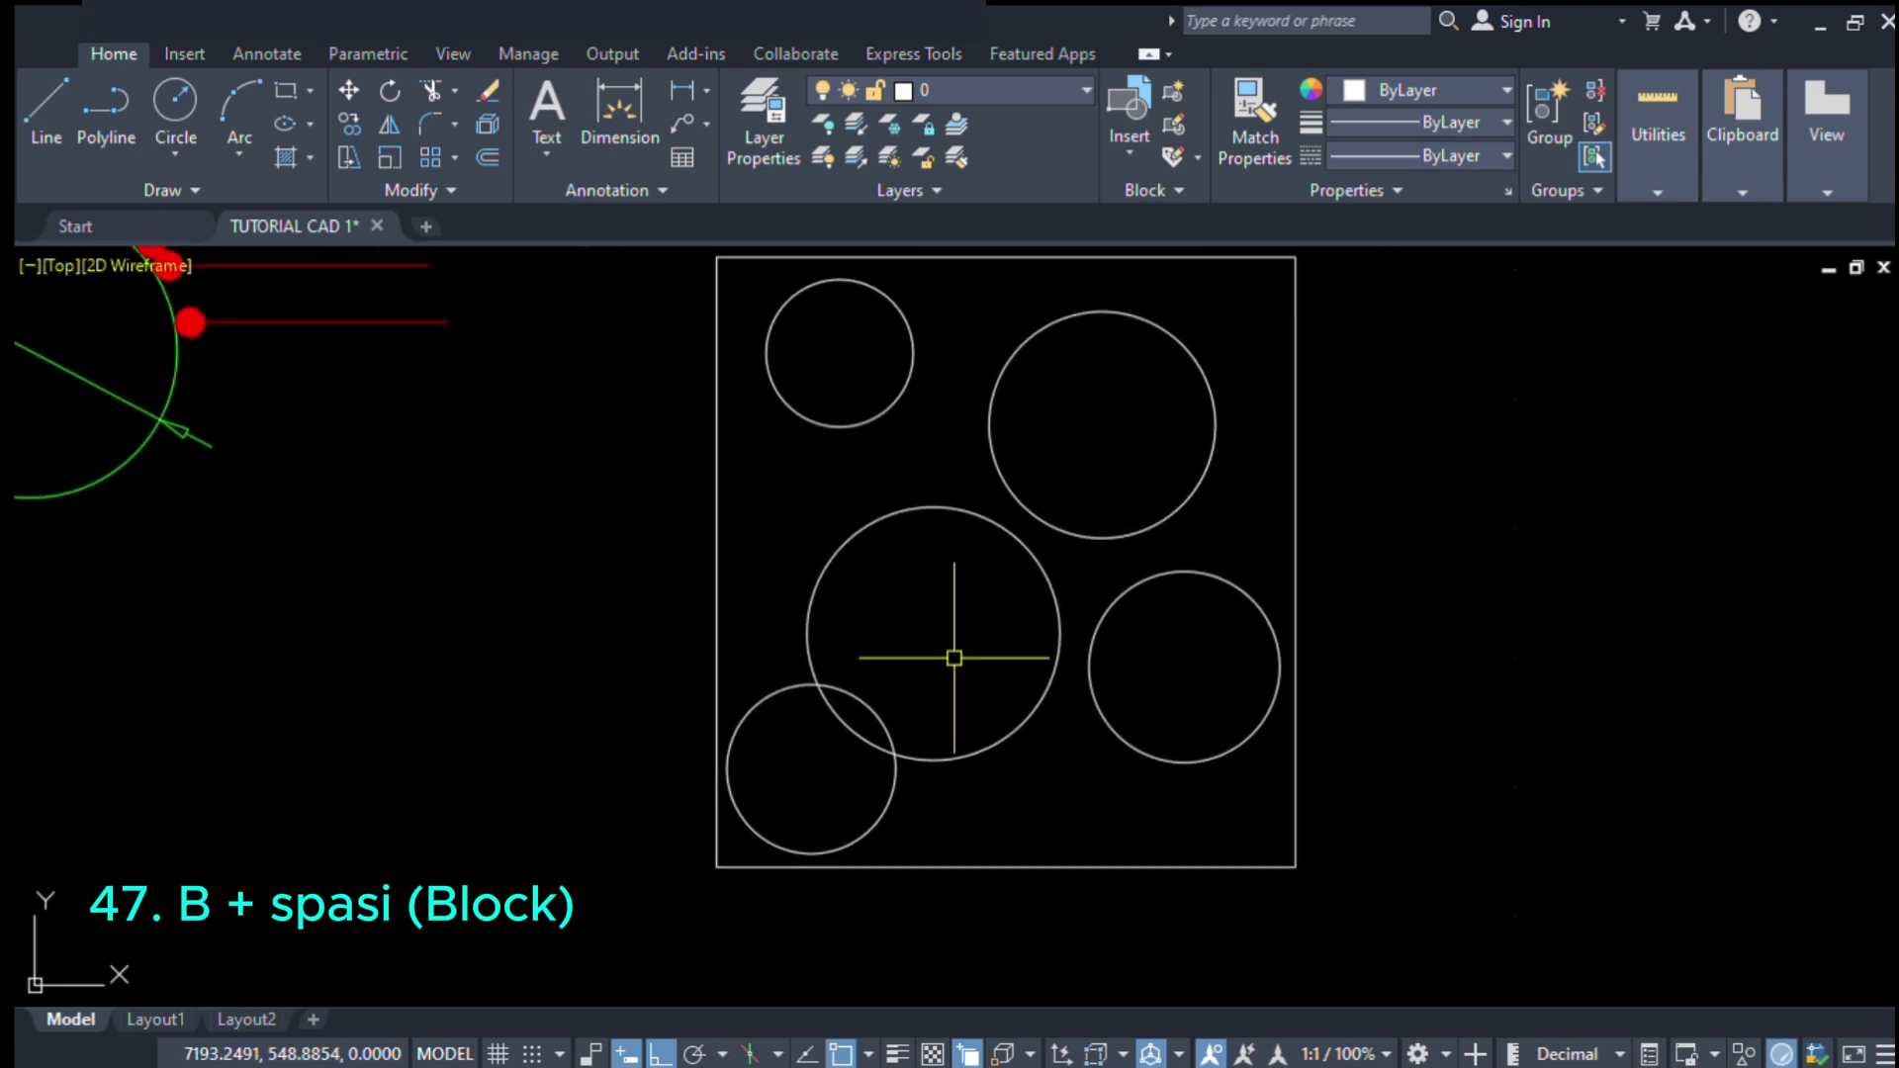
scroll(941, 564, "down", 3)
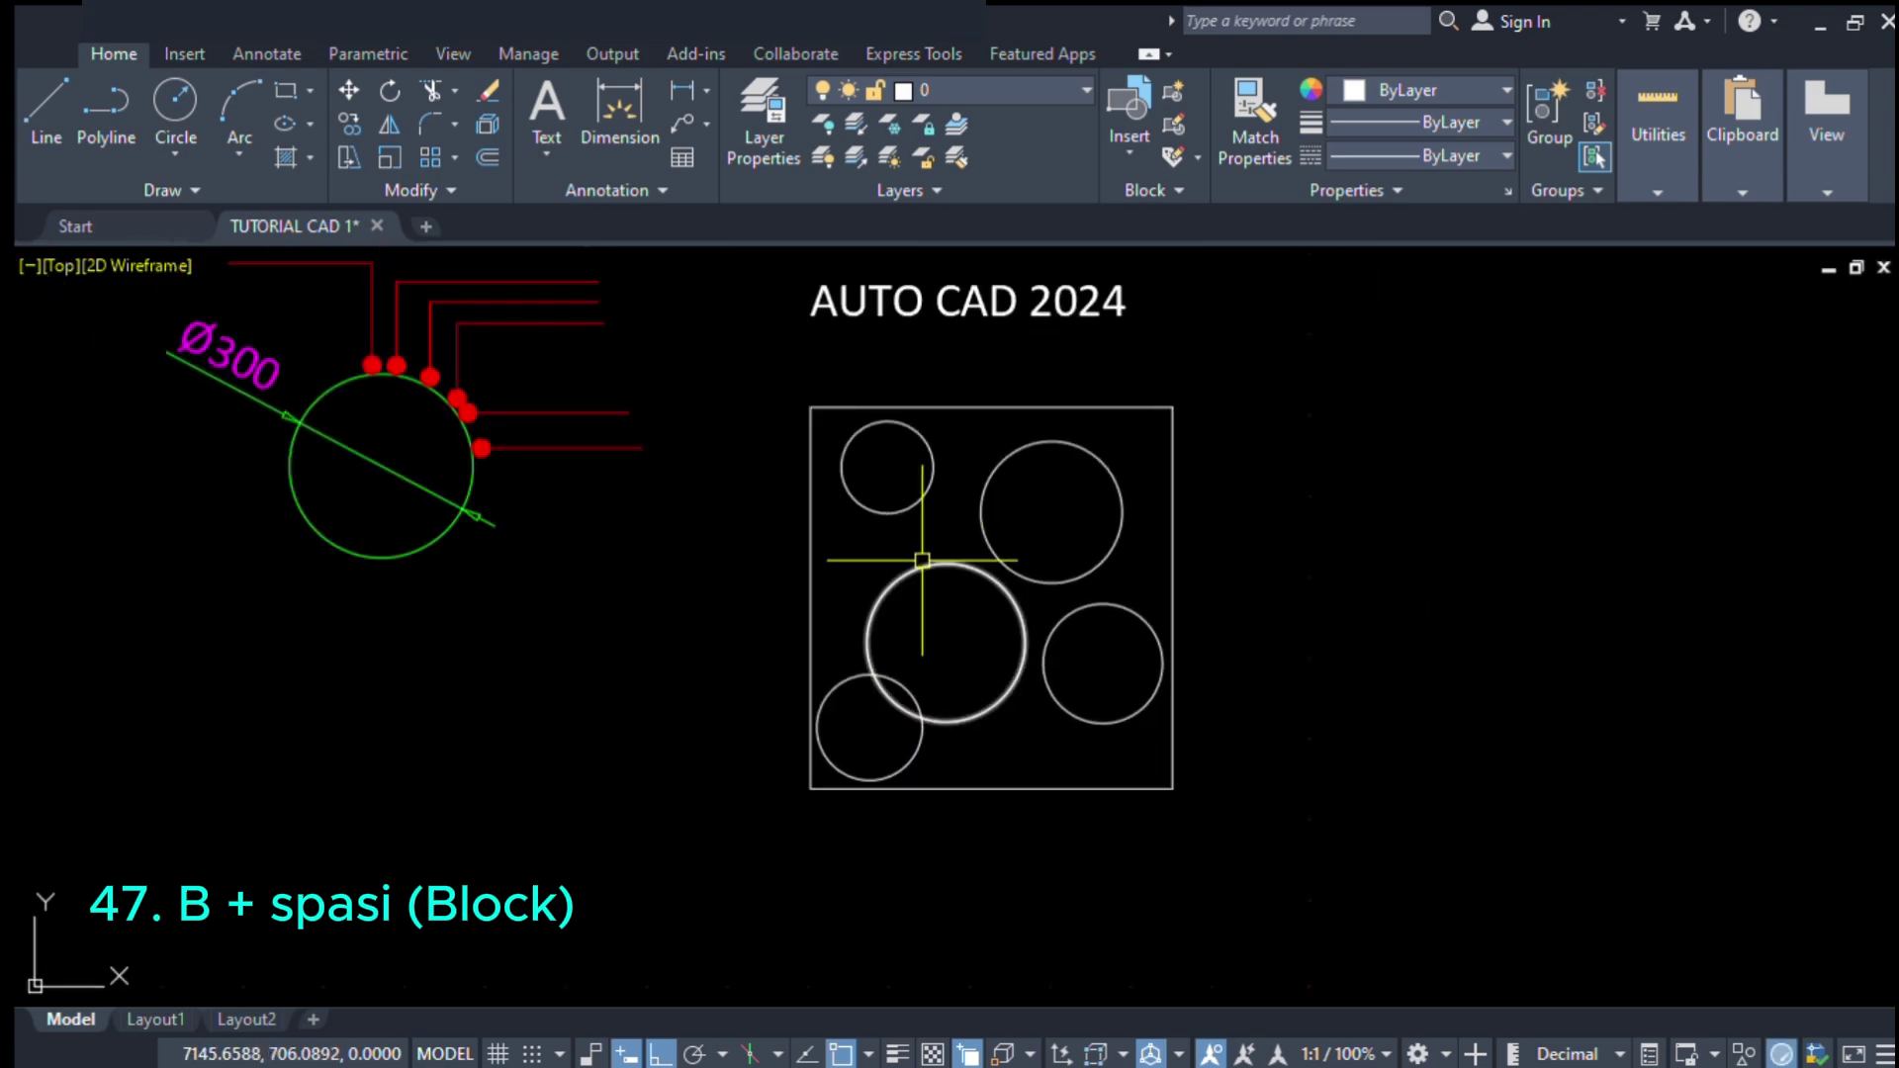
left_click(976, 395)
left_click(911, 412)
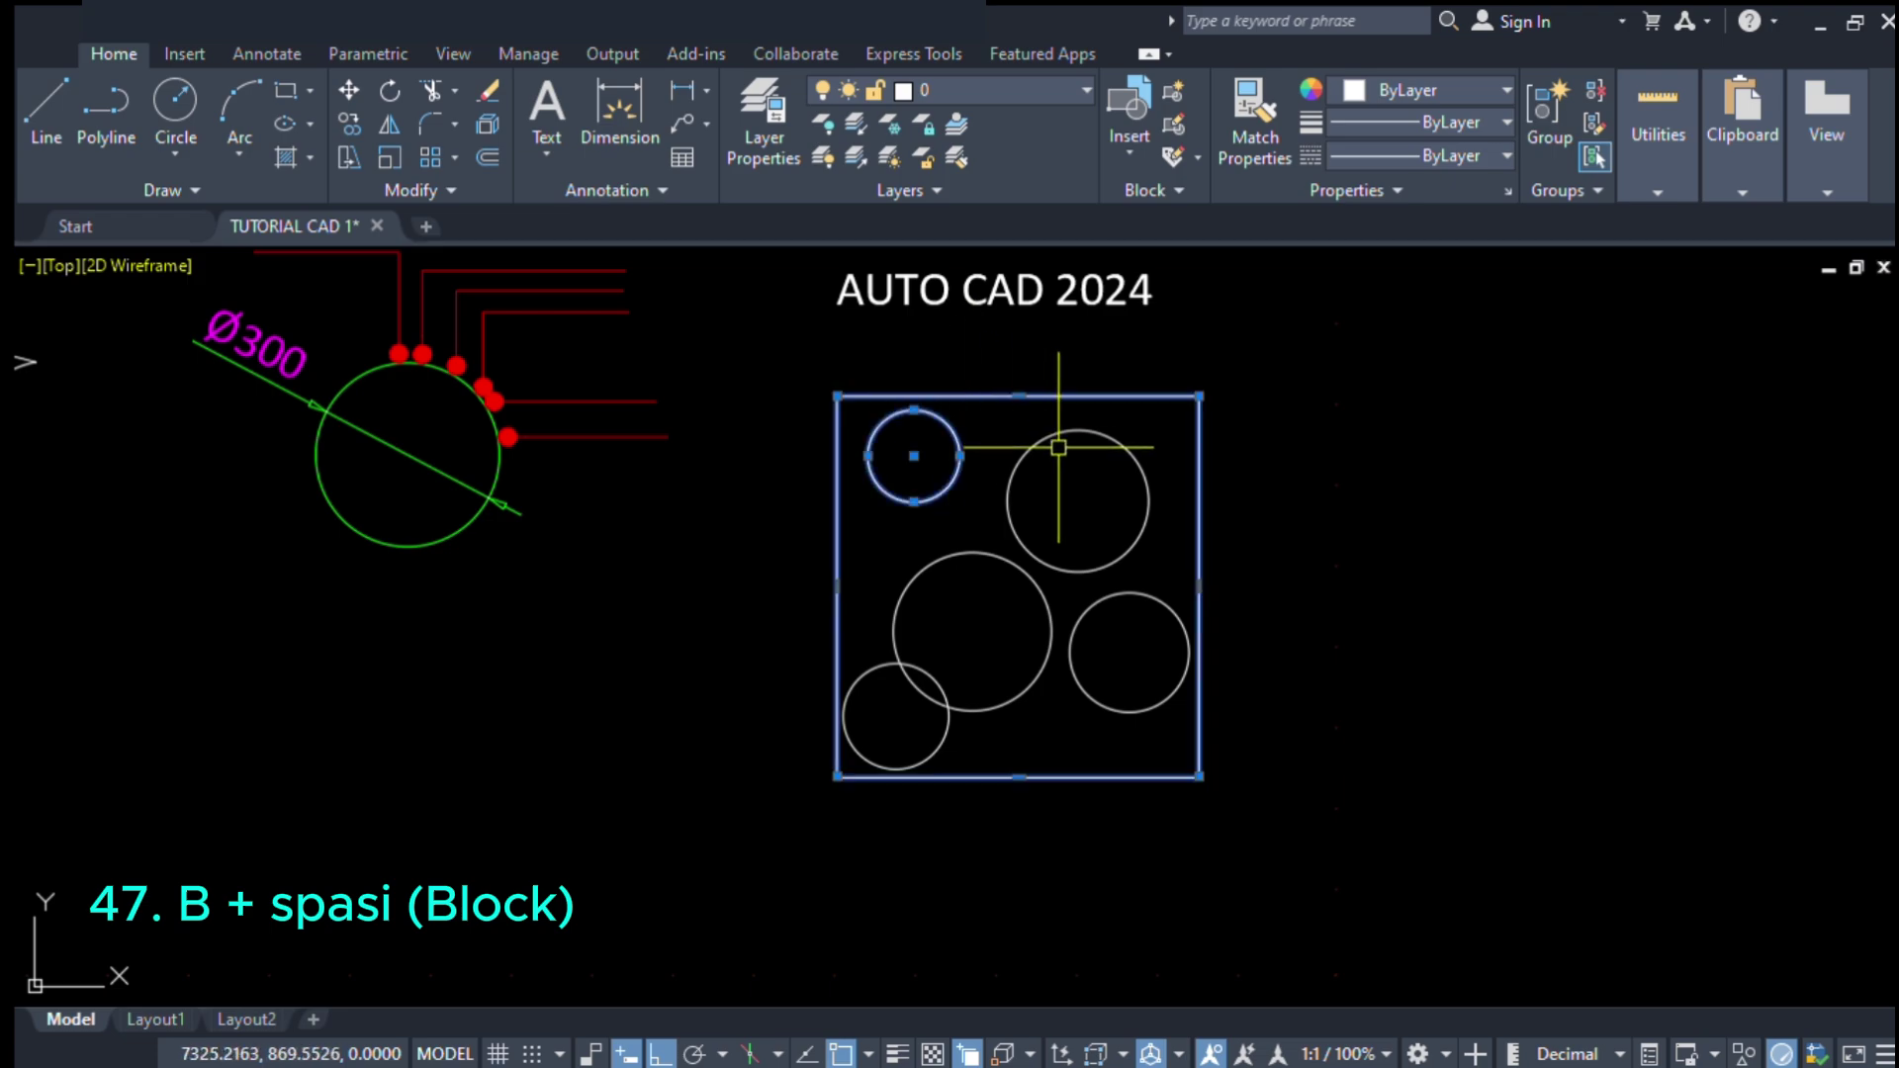
left_click(1108, 441)
left_click(969, 554)
left_click(1128, 594)
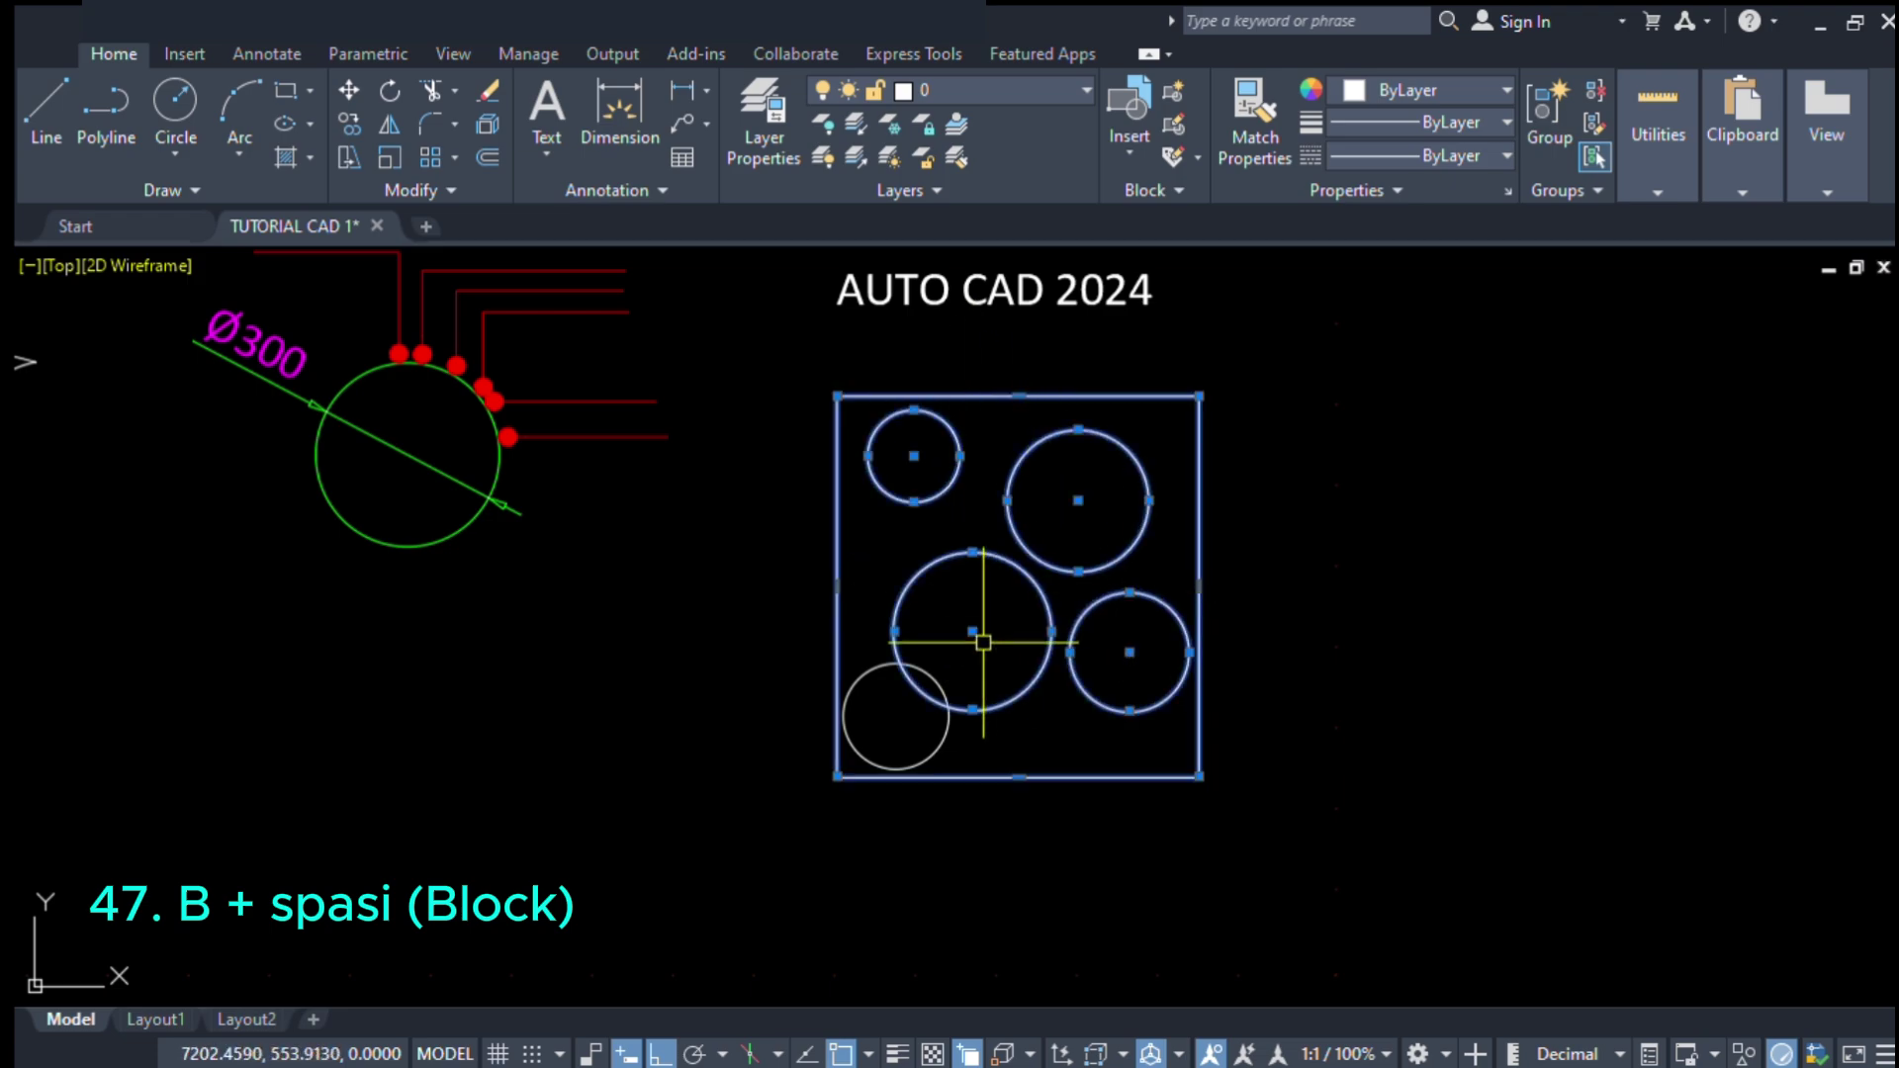
key("Escape")
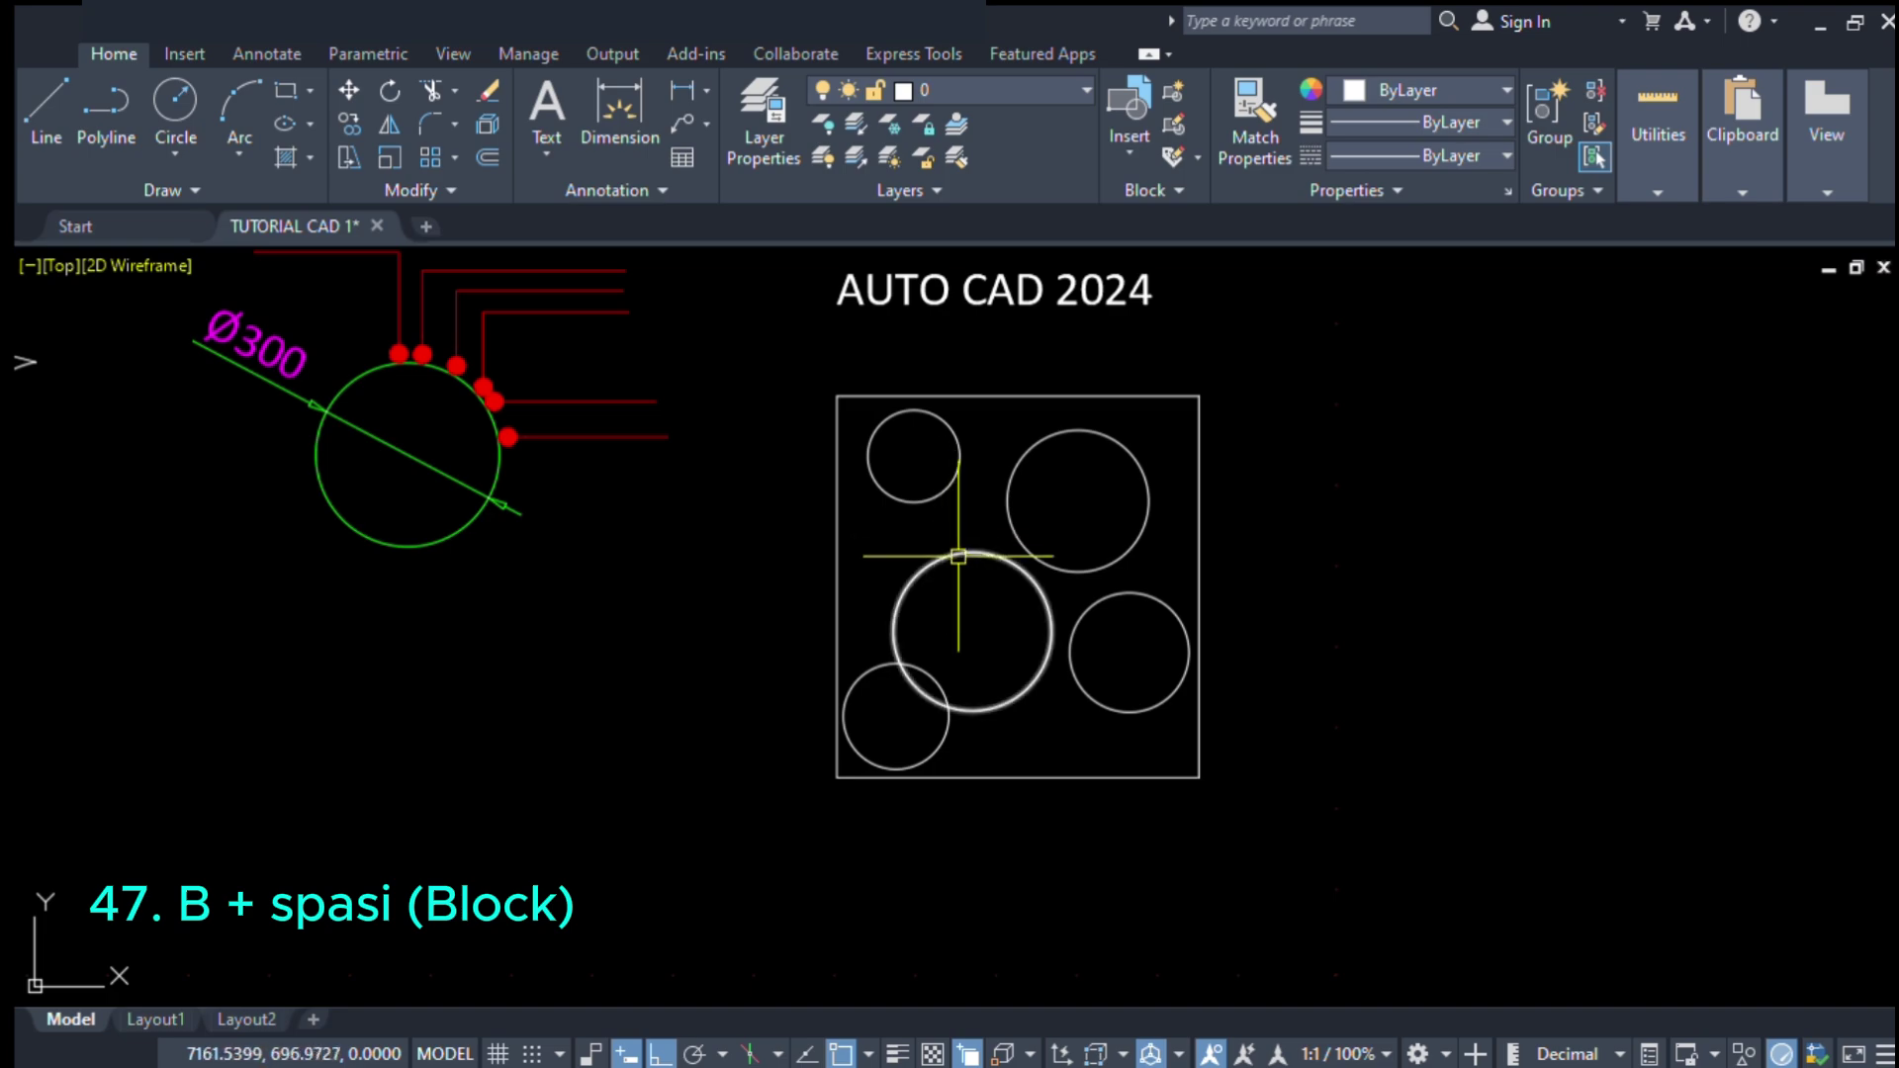
- Delete the central circle inside the rectangle and undo the deletion
left_click(955, 551)
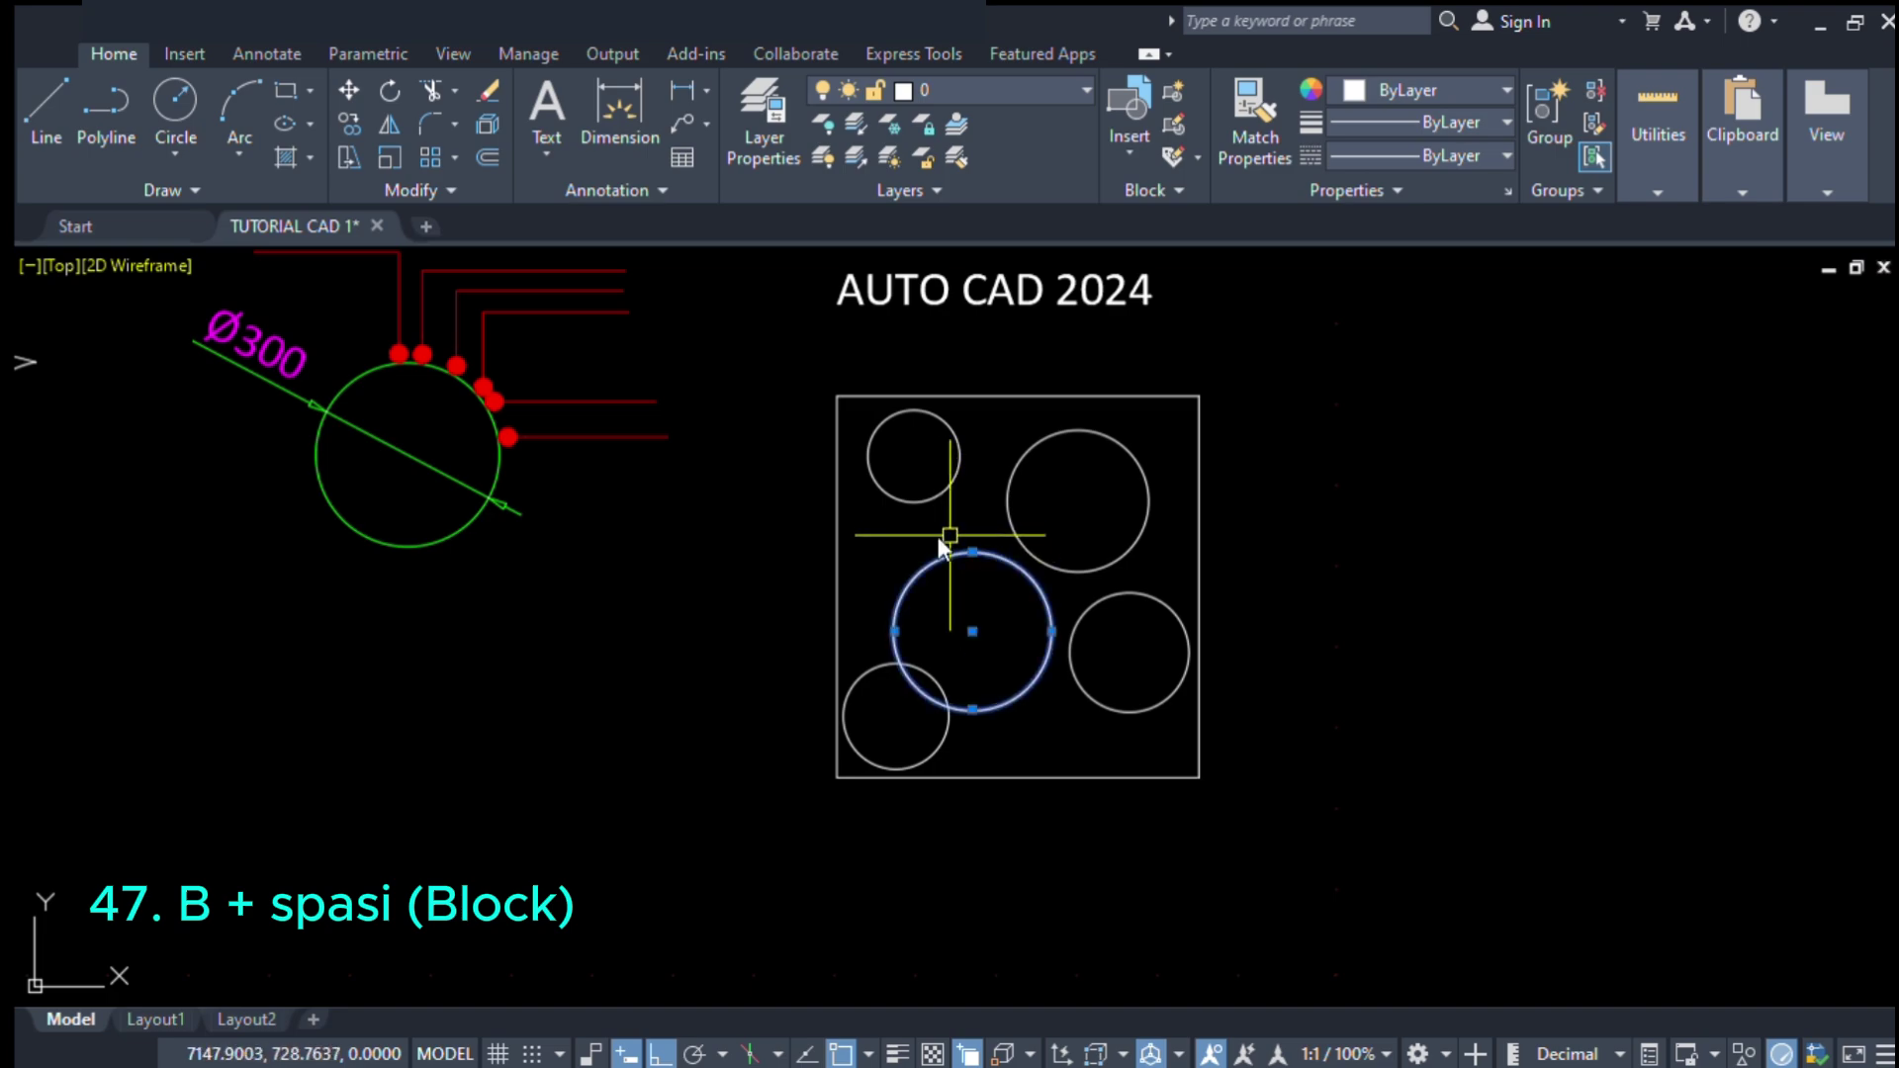
key("Delete")
key("ctrl+z")
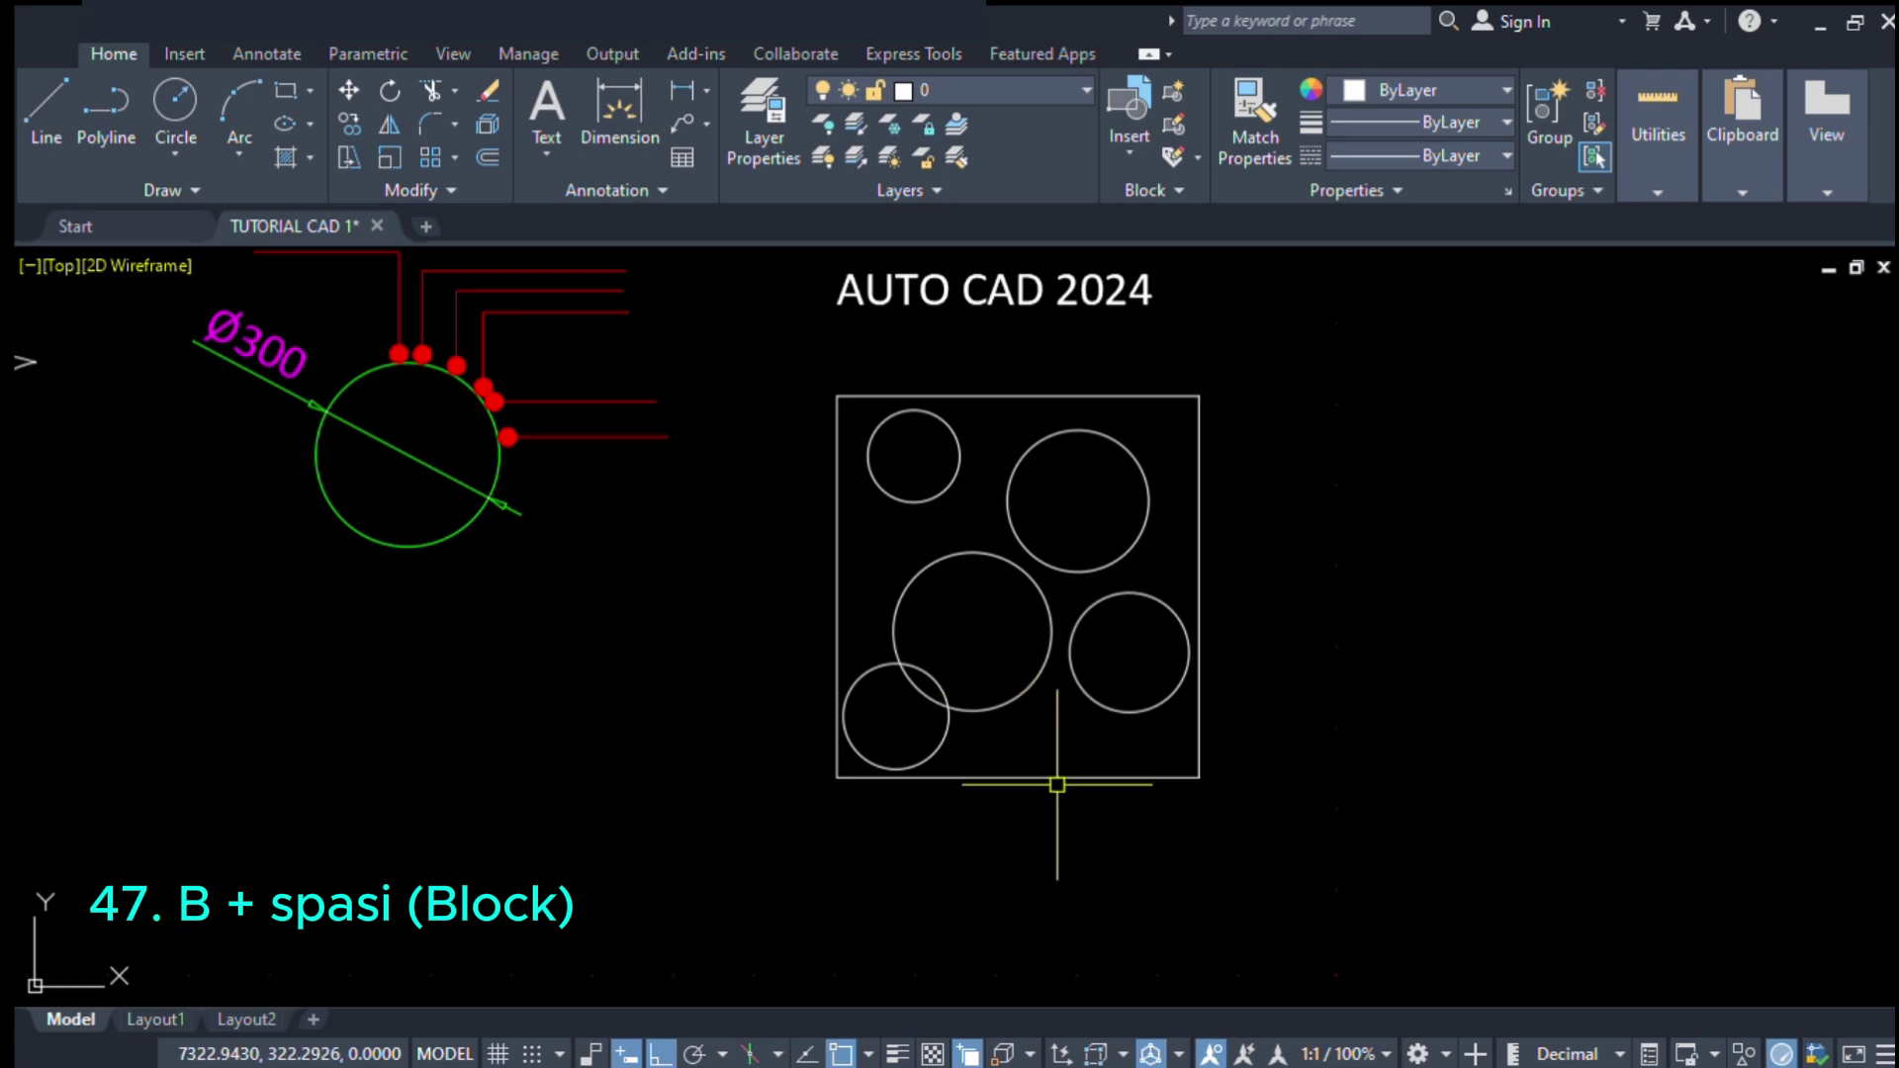
- Define a block named AAA from the rectangle and its five circles, using the Convert to block option
left_click(1264, 347)
left_click(782, 827)
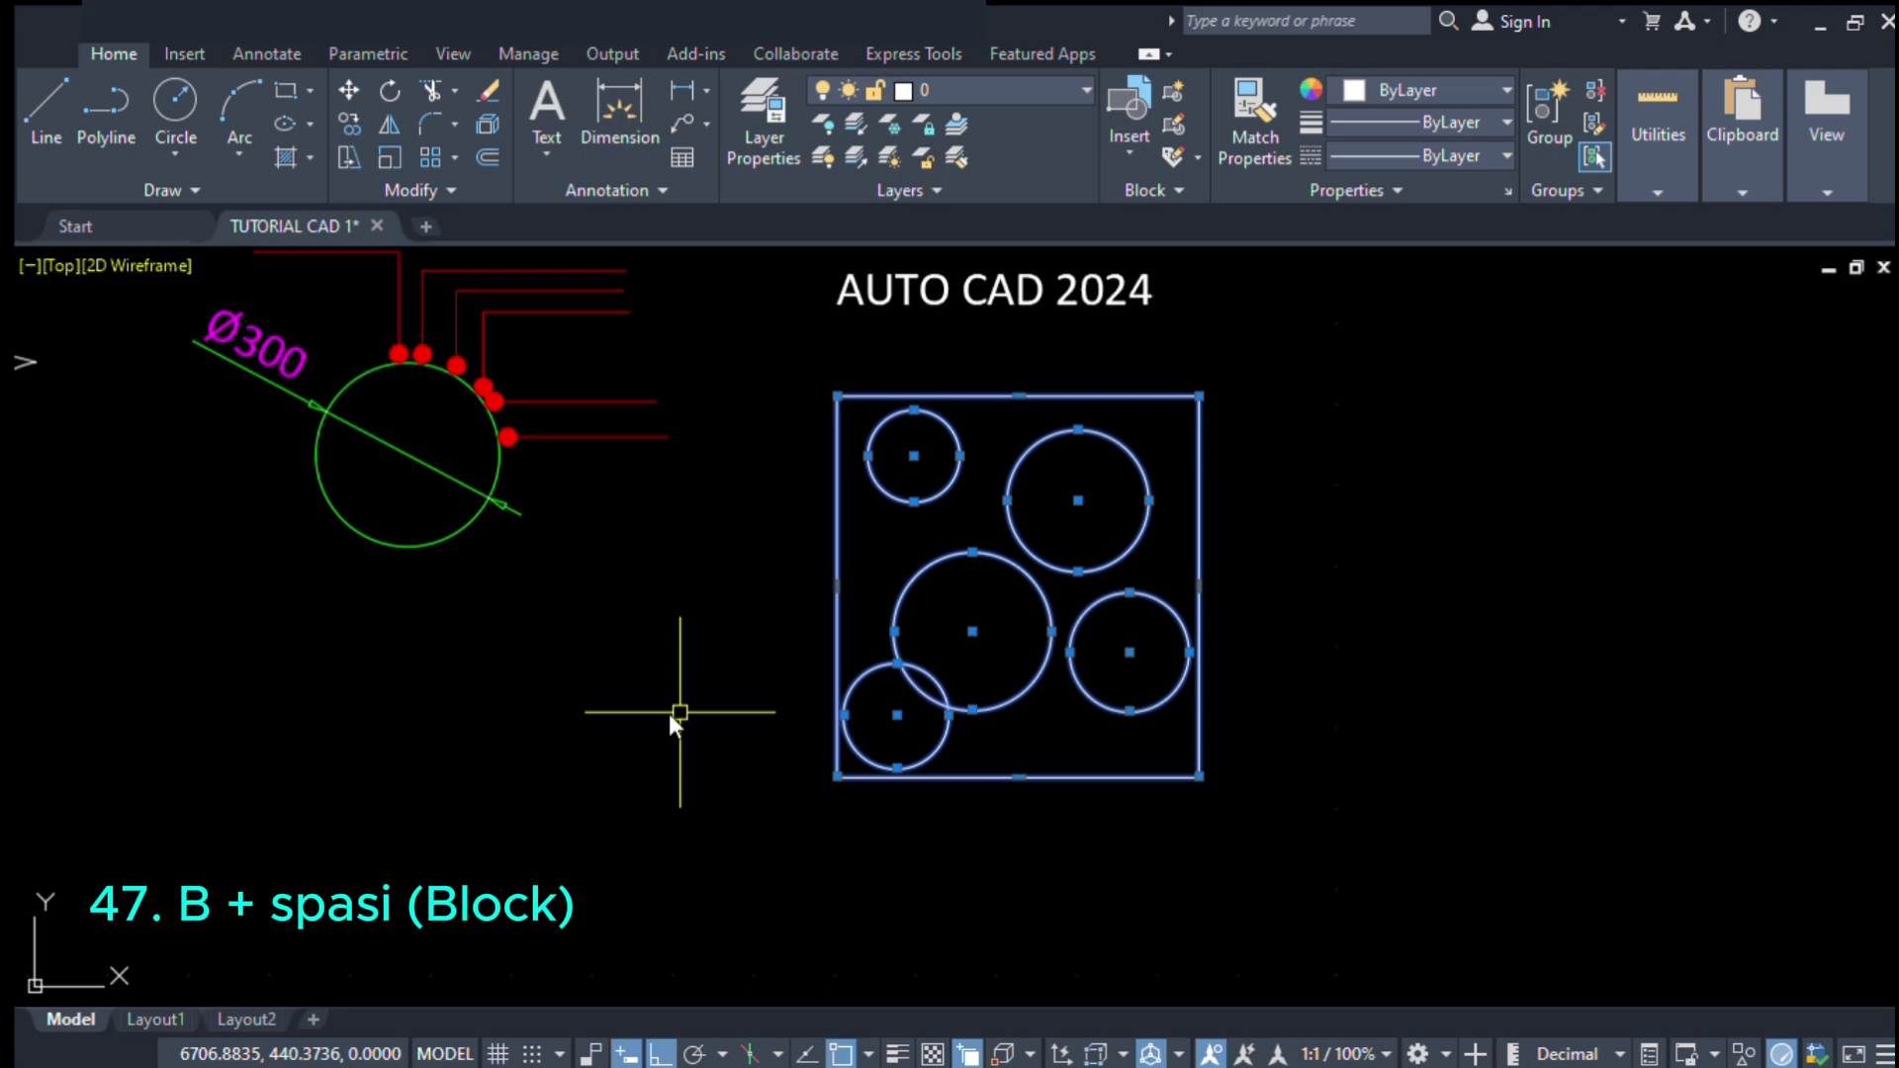
type("b")
key("space")
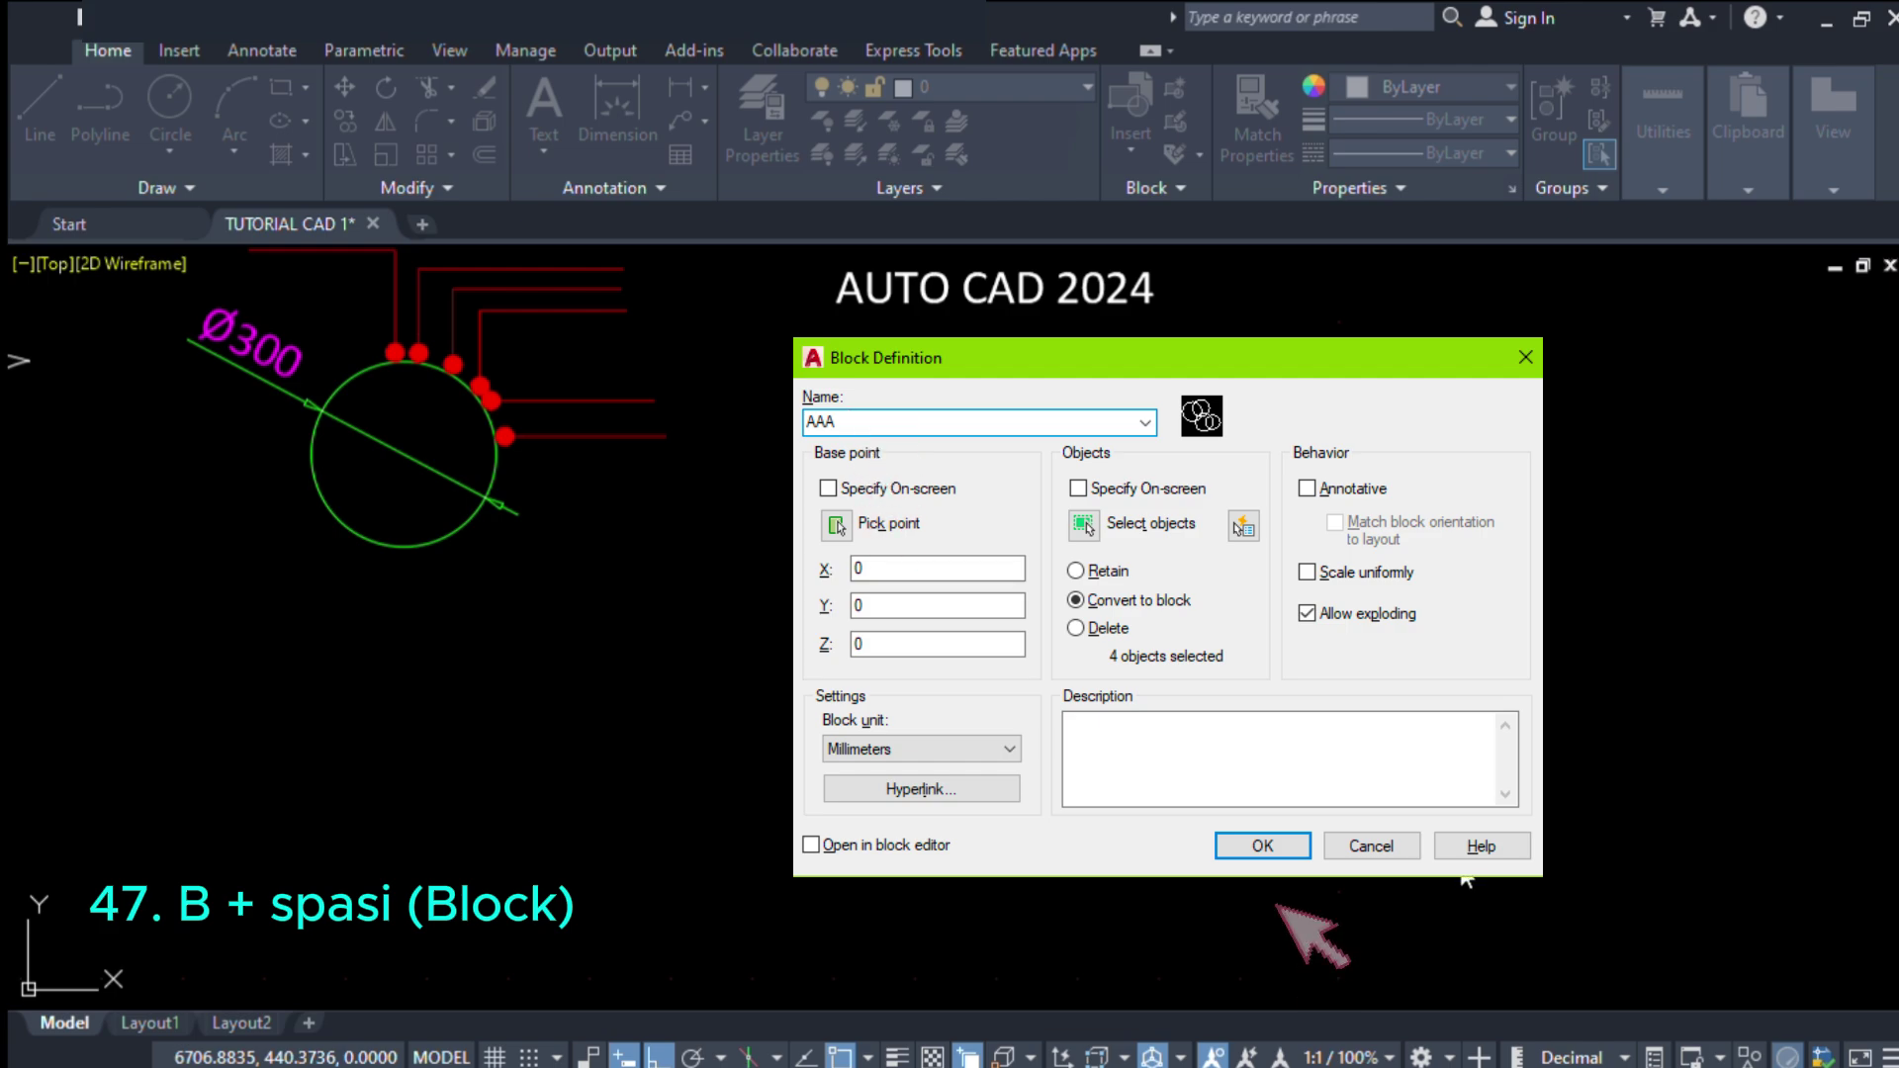
key("Return")
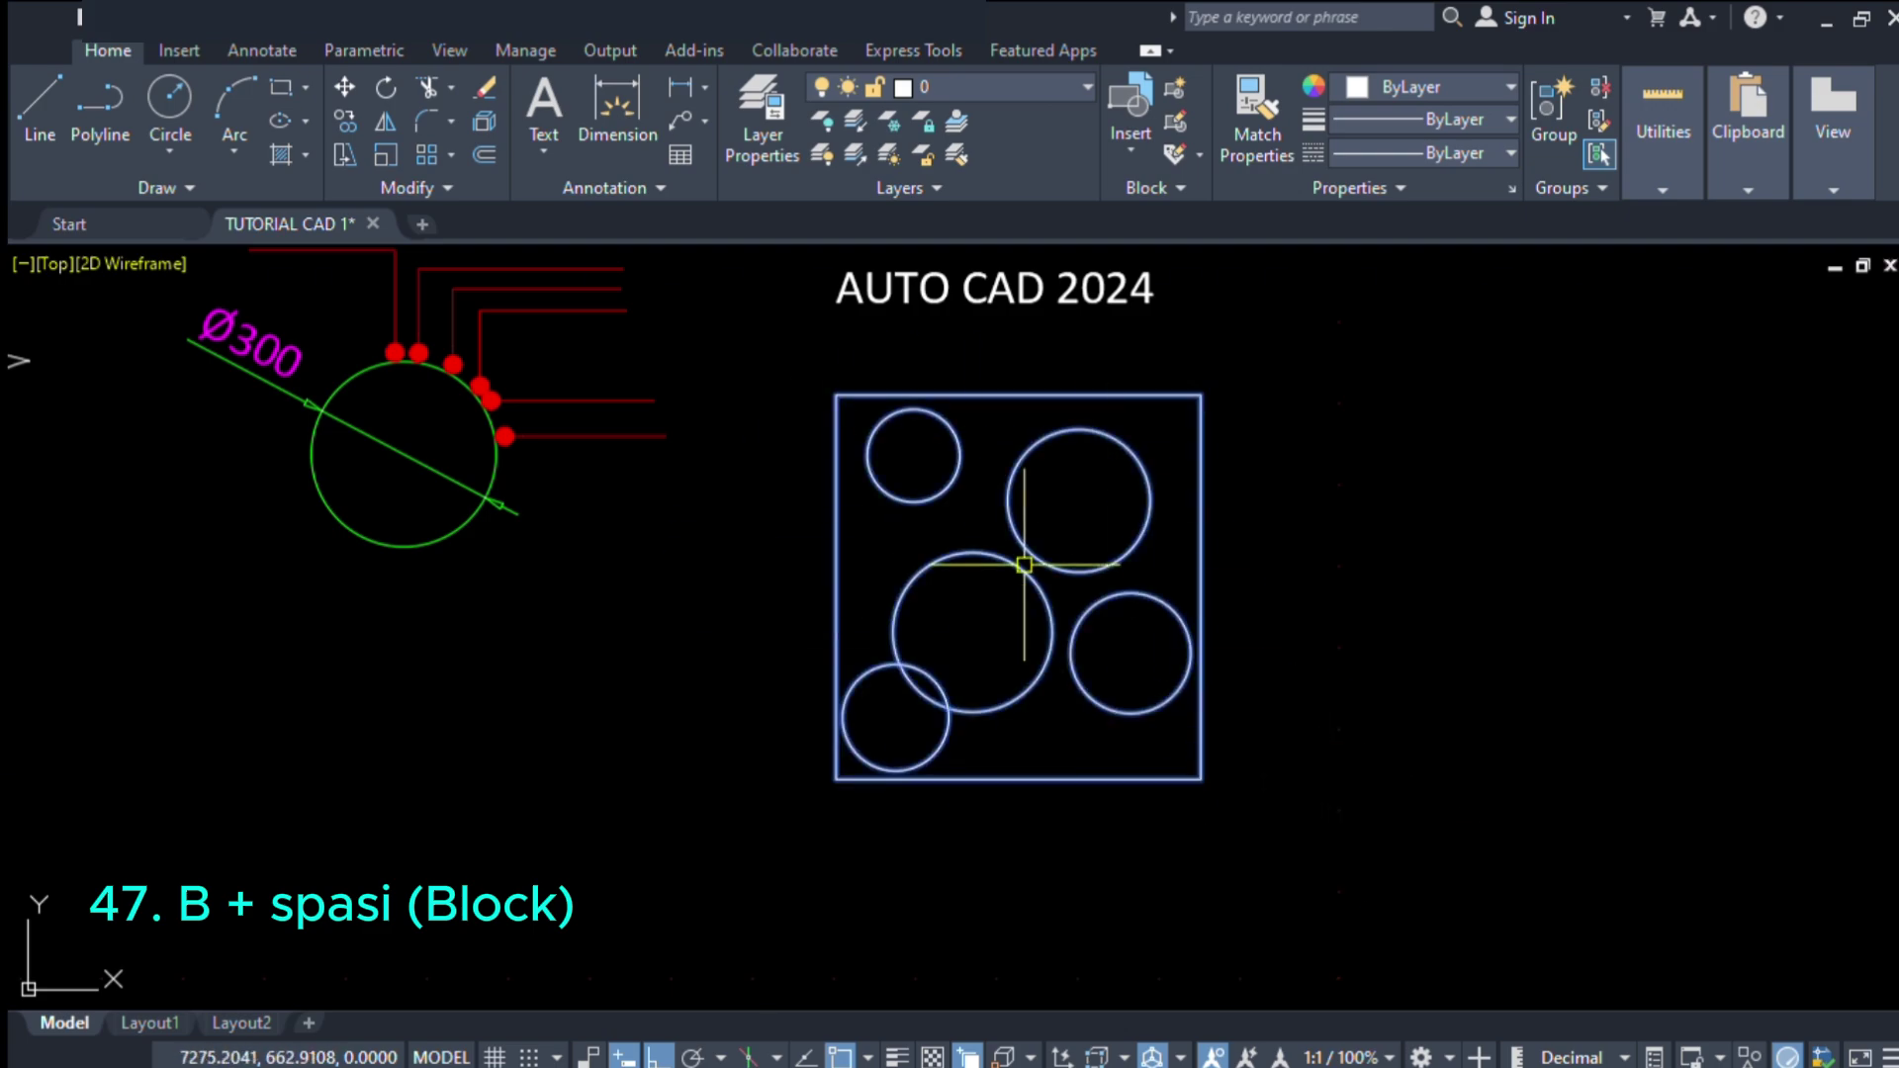
- Delete the whole block of rectangle and circles and undo the deletion
left_click(938, 507)
key("Delete")
key("ctrl+z")
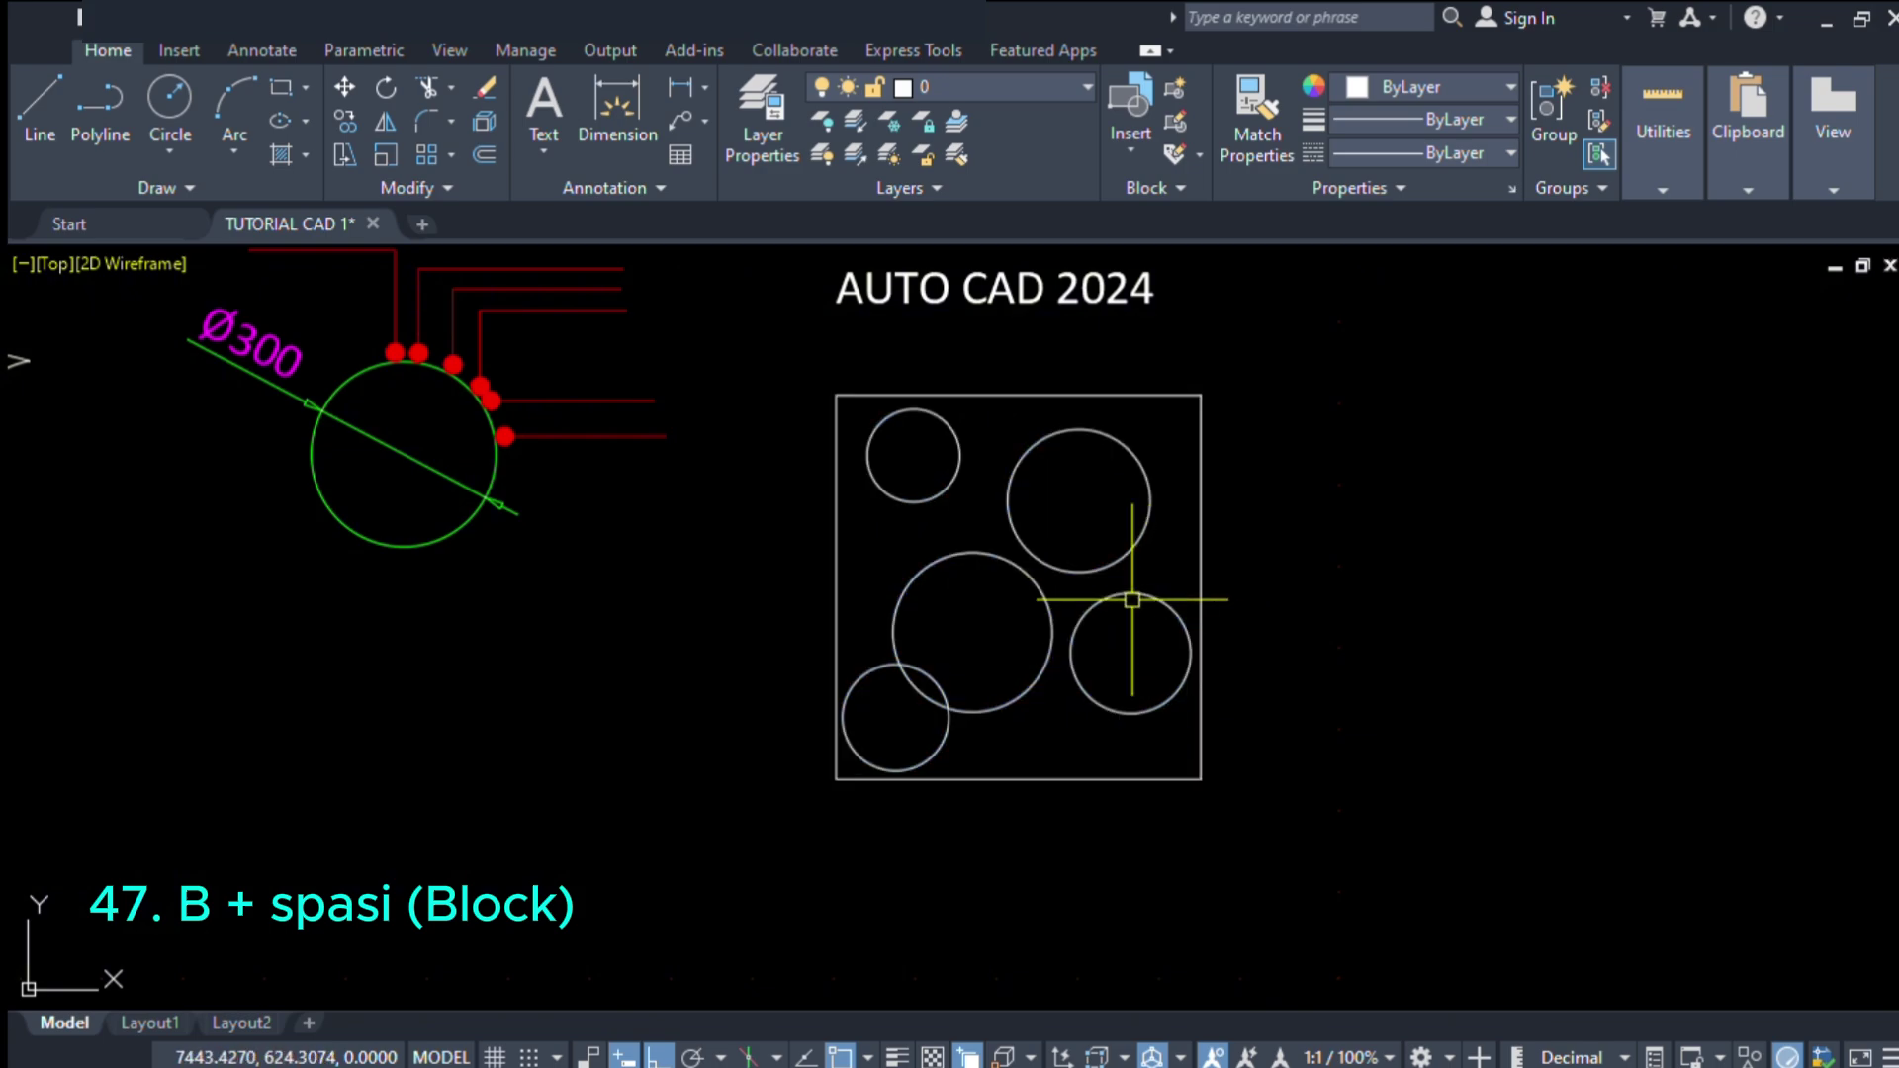
- Copy the rectangle-and-circles block to the empty area below the Ø300 circle
scroll(1128, 593, "down", 4)
scroll(949, 597, "up", 4)
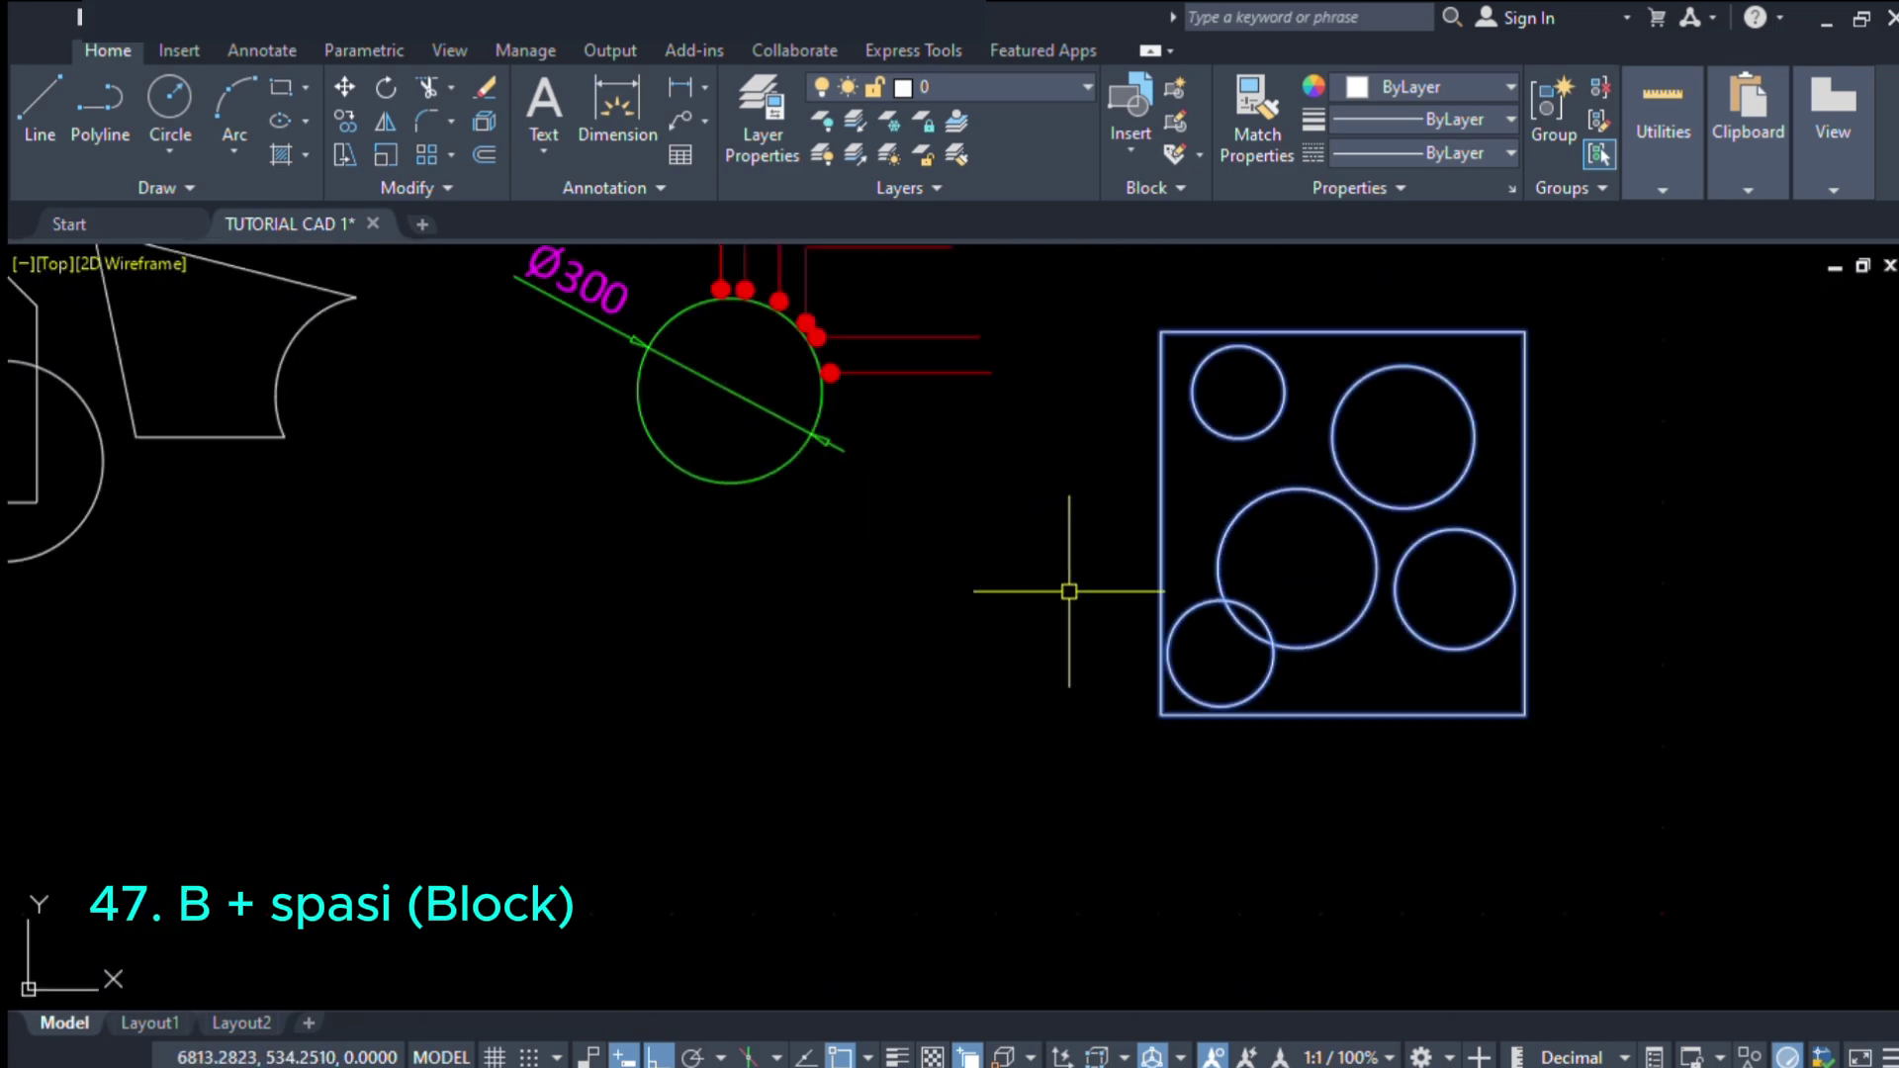
left_click_drag(1298, 482, 834, 627)
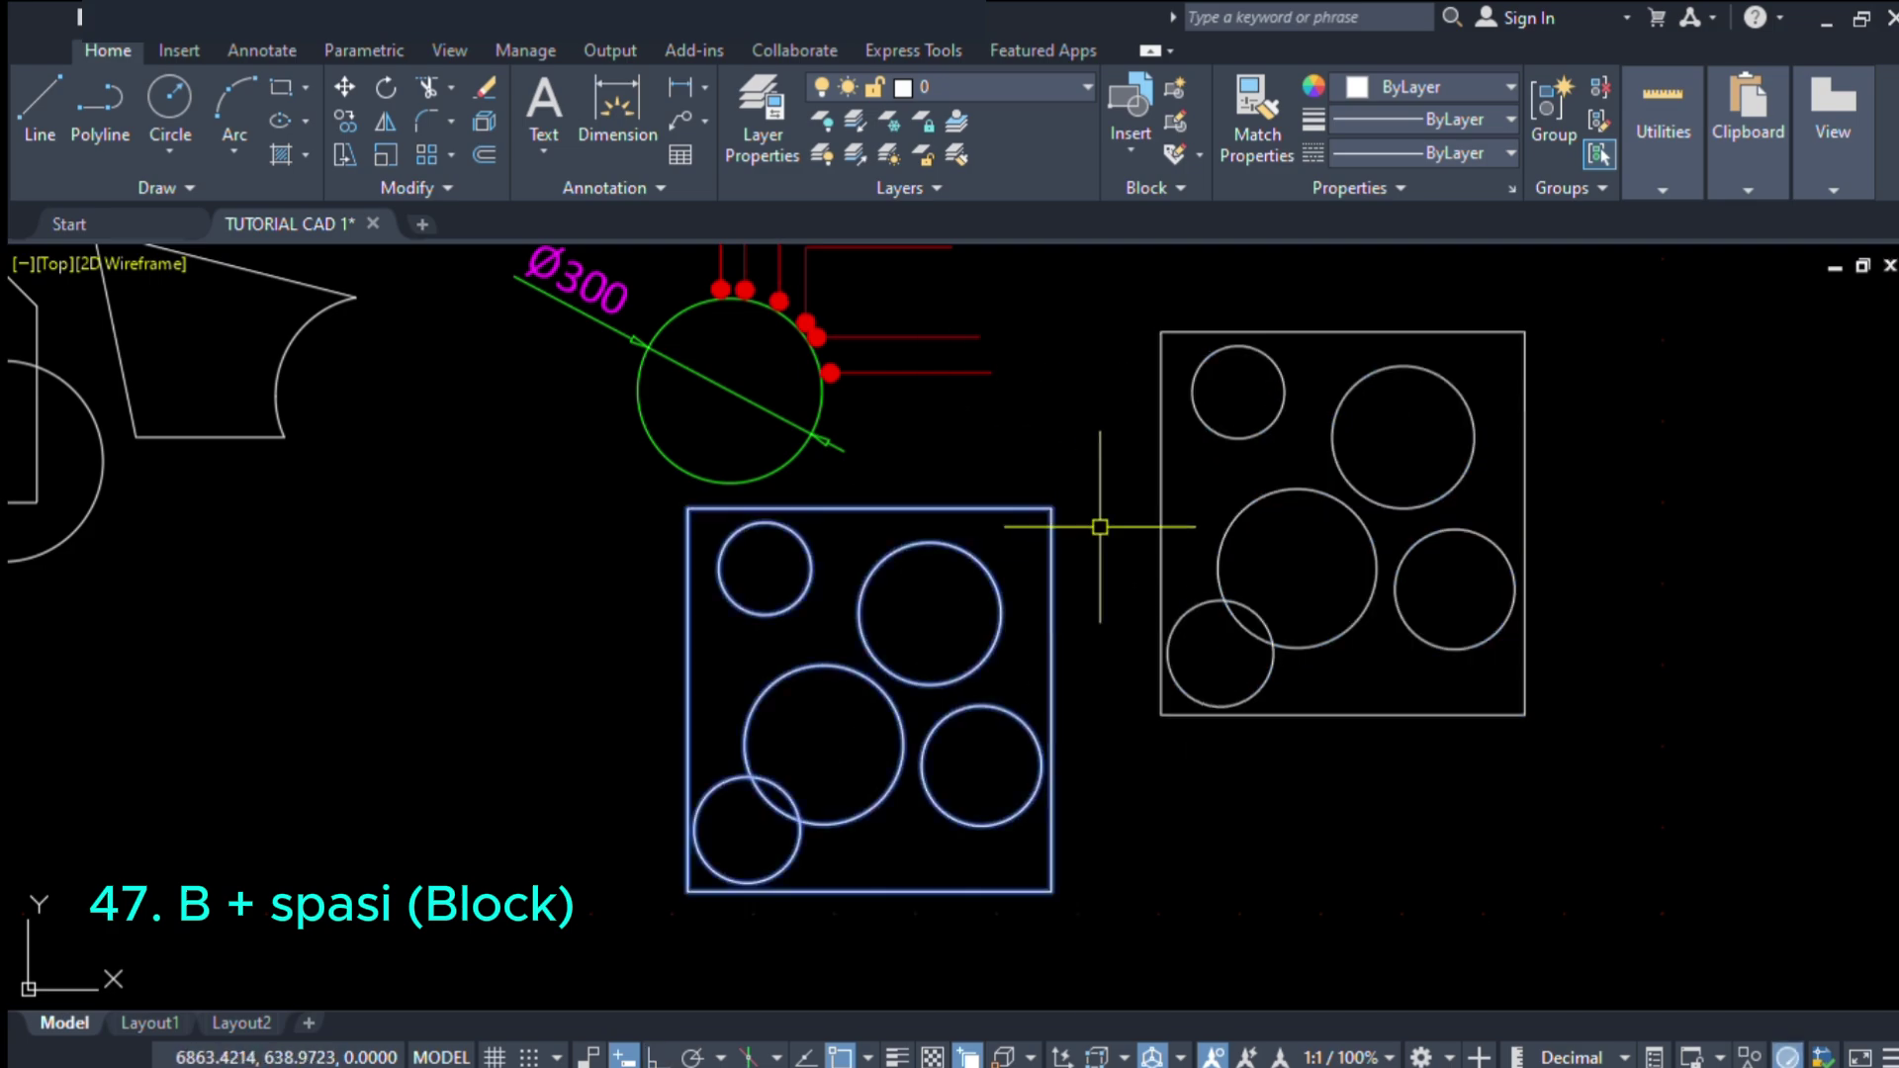
key("Escape")
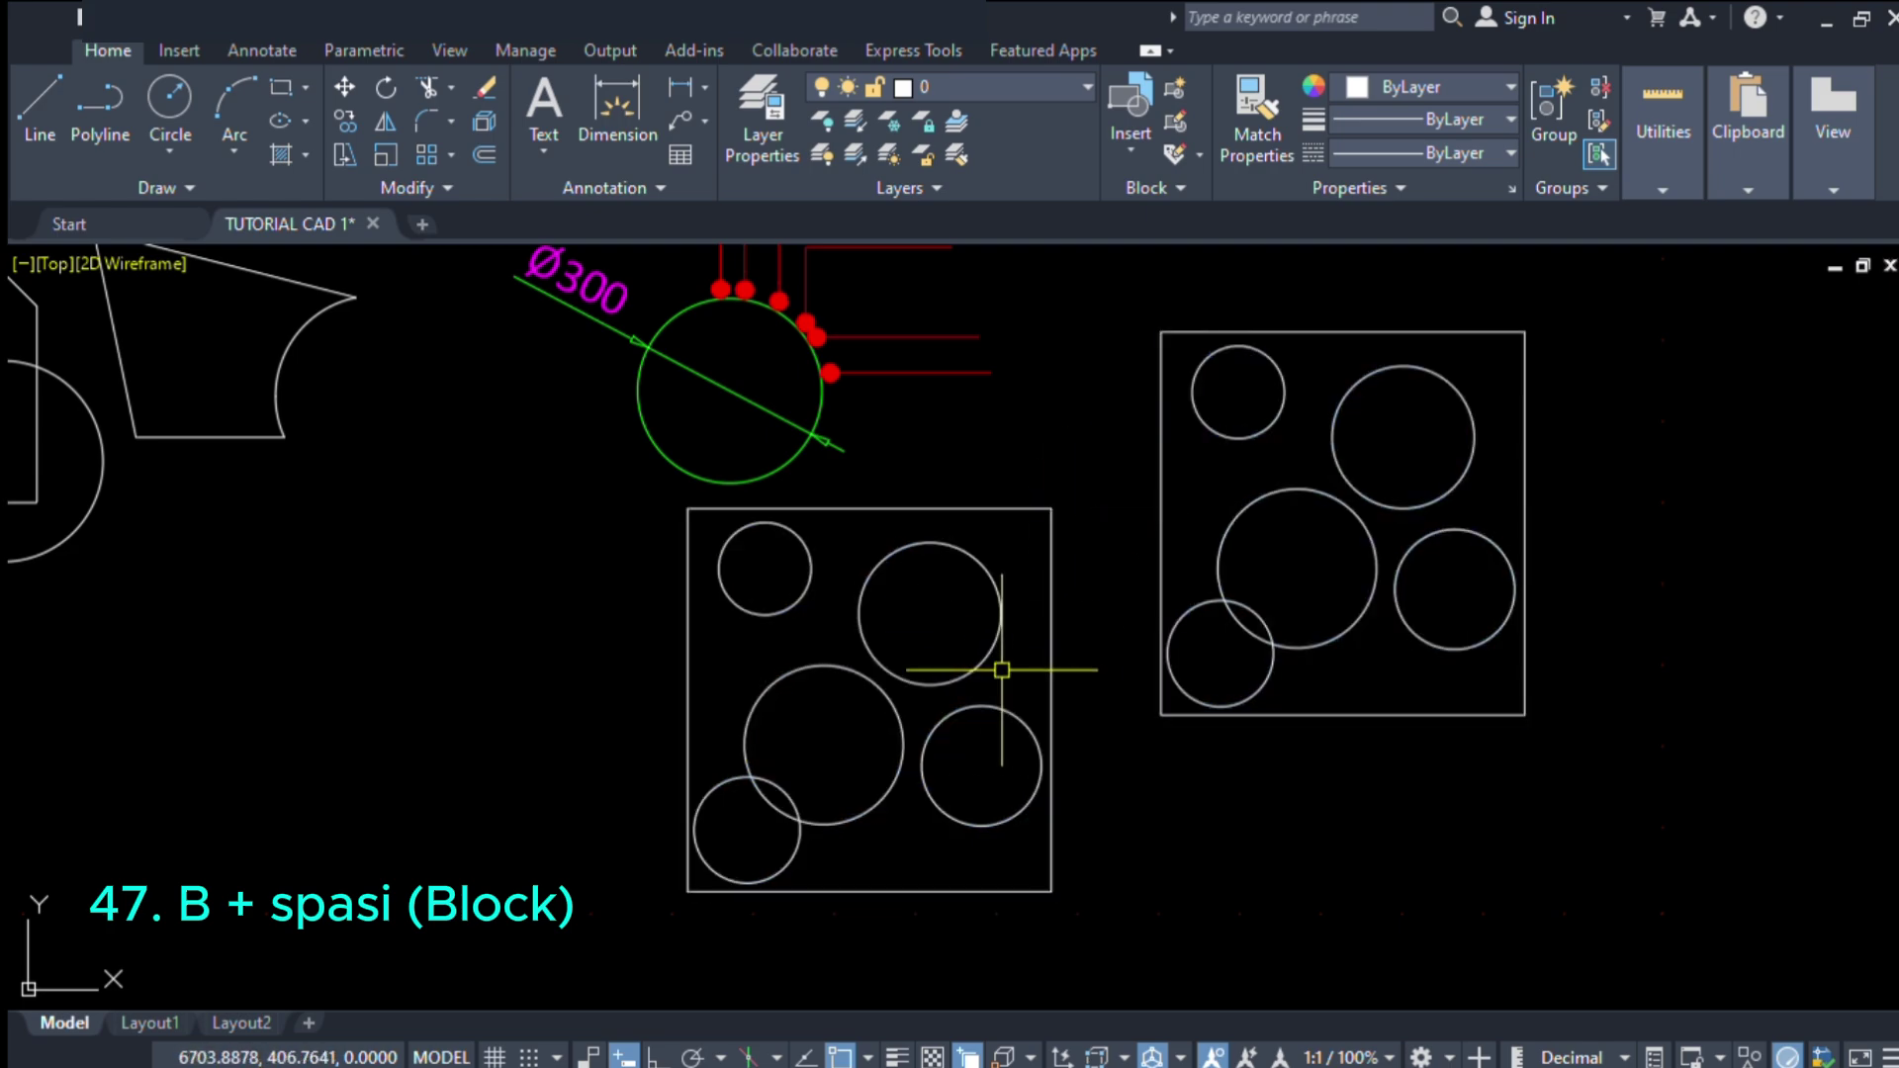
left_click(1161, 579)
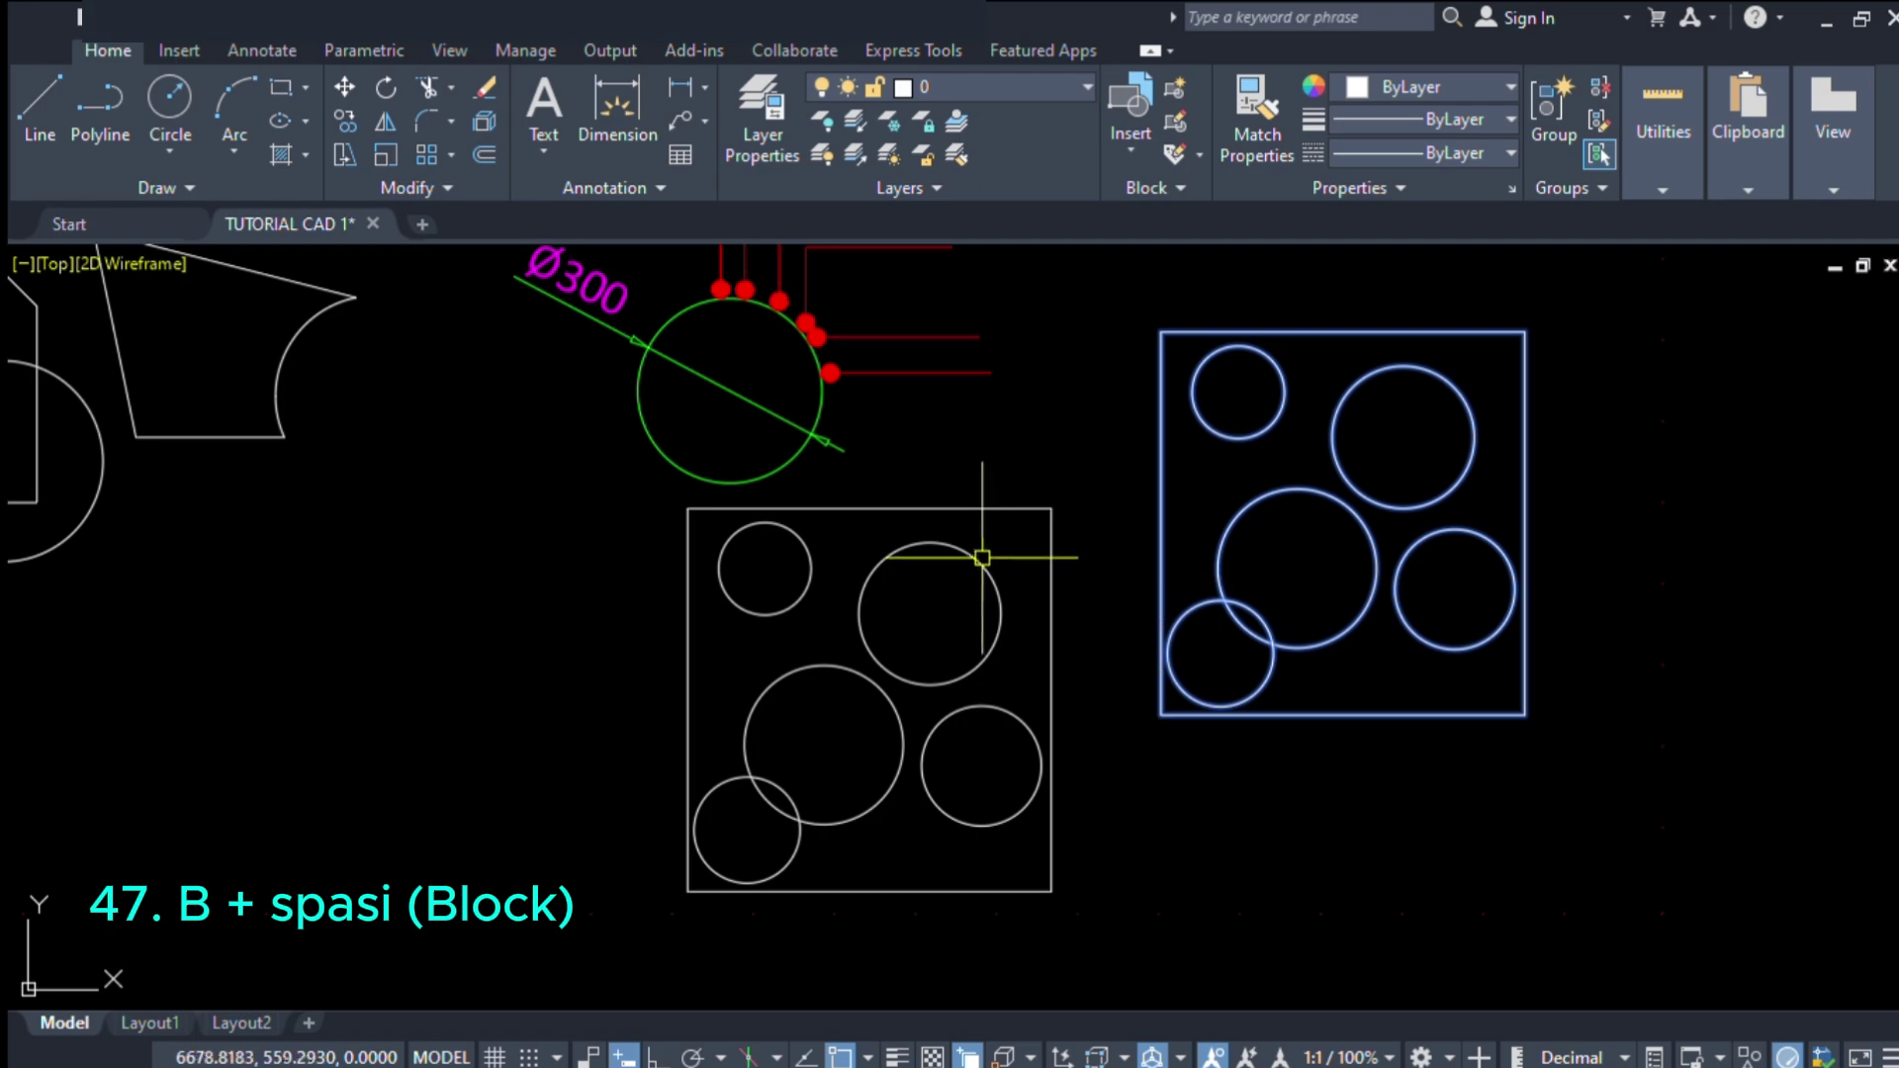
key("Escape")
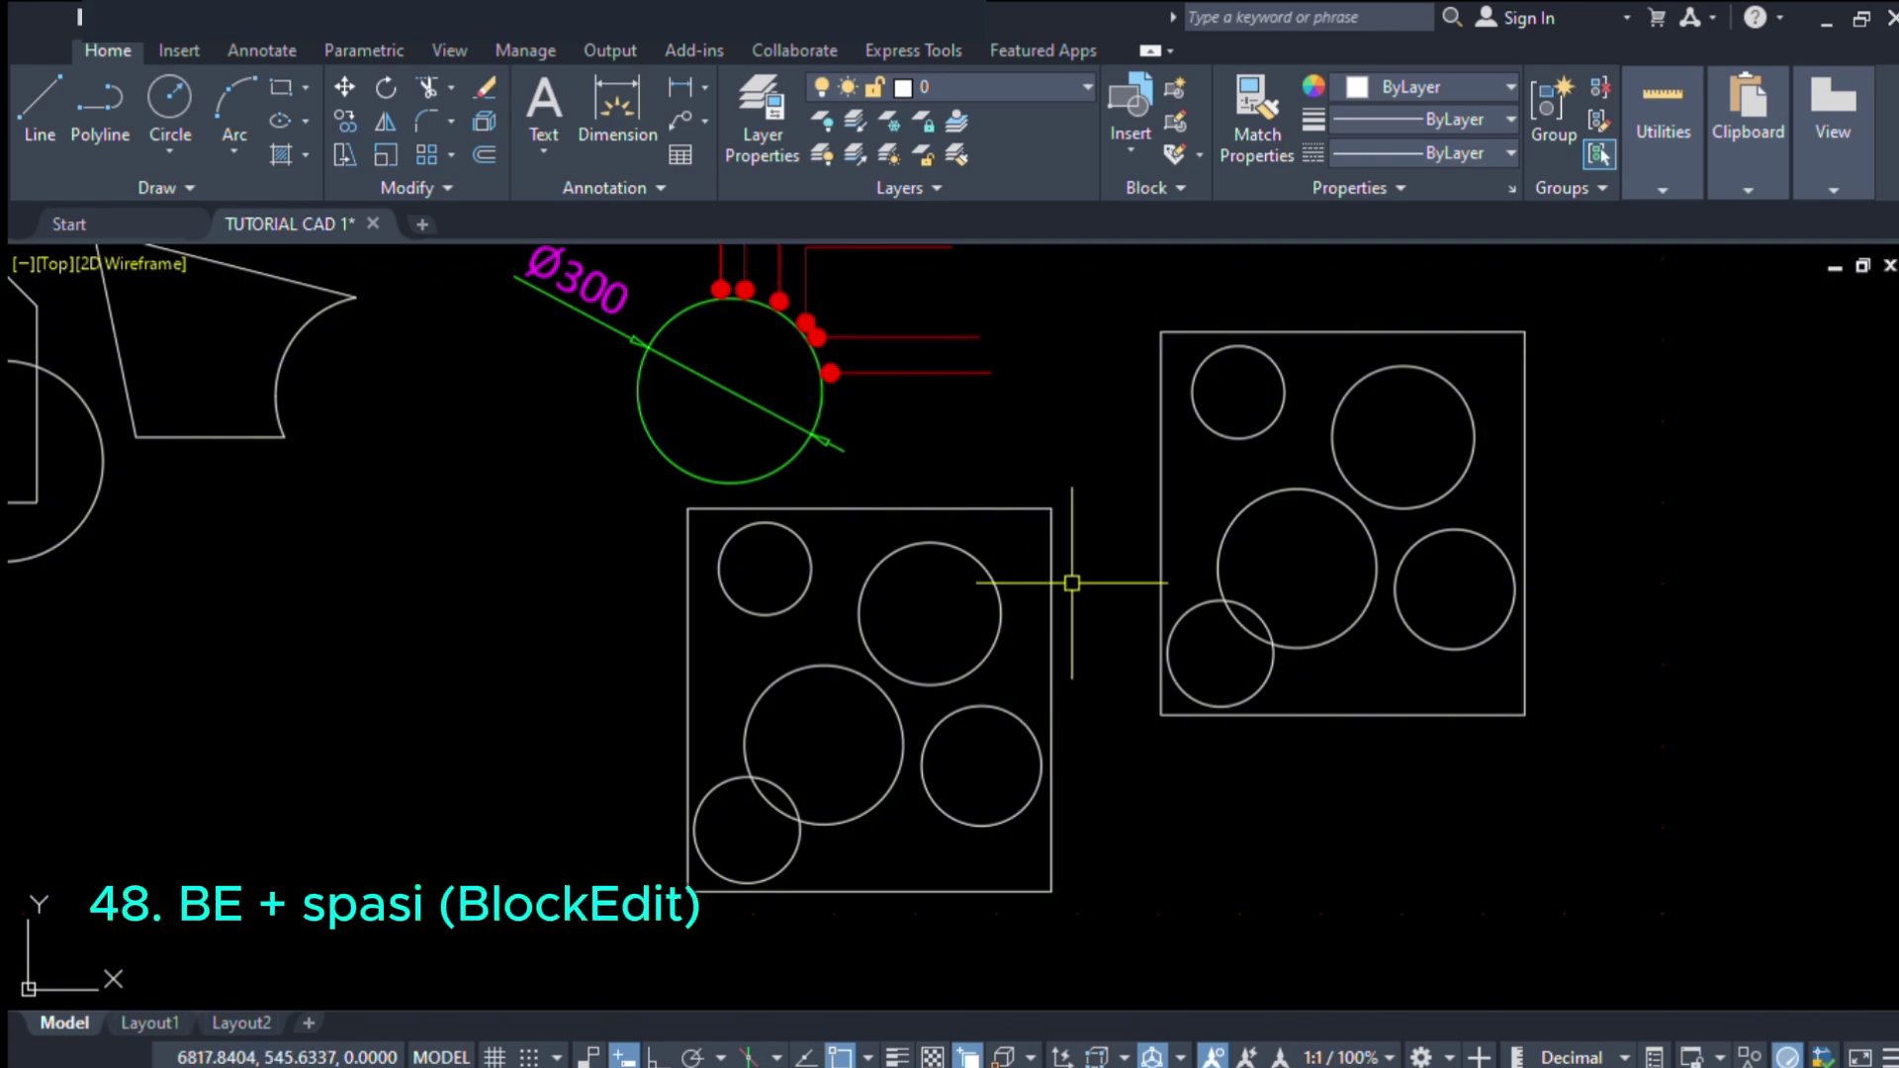
- Open the AAA block definition for editing in the Block Editor
left_click(1055, 545)
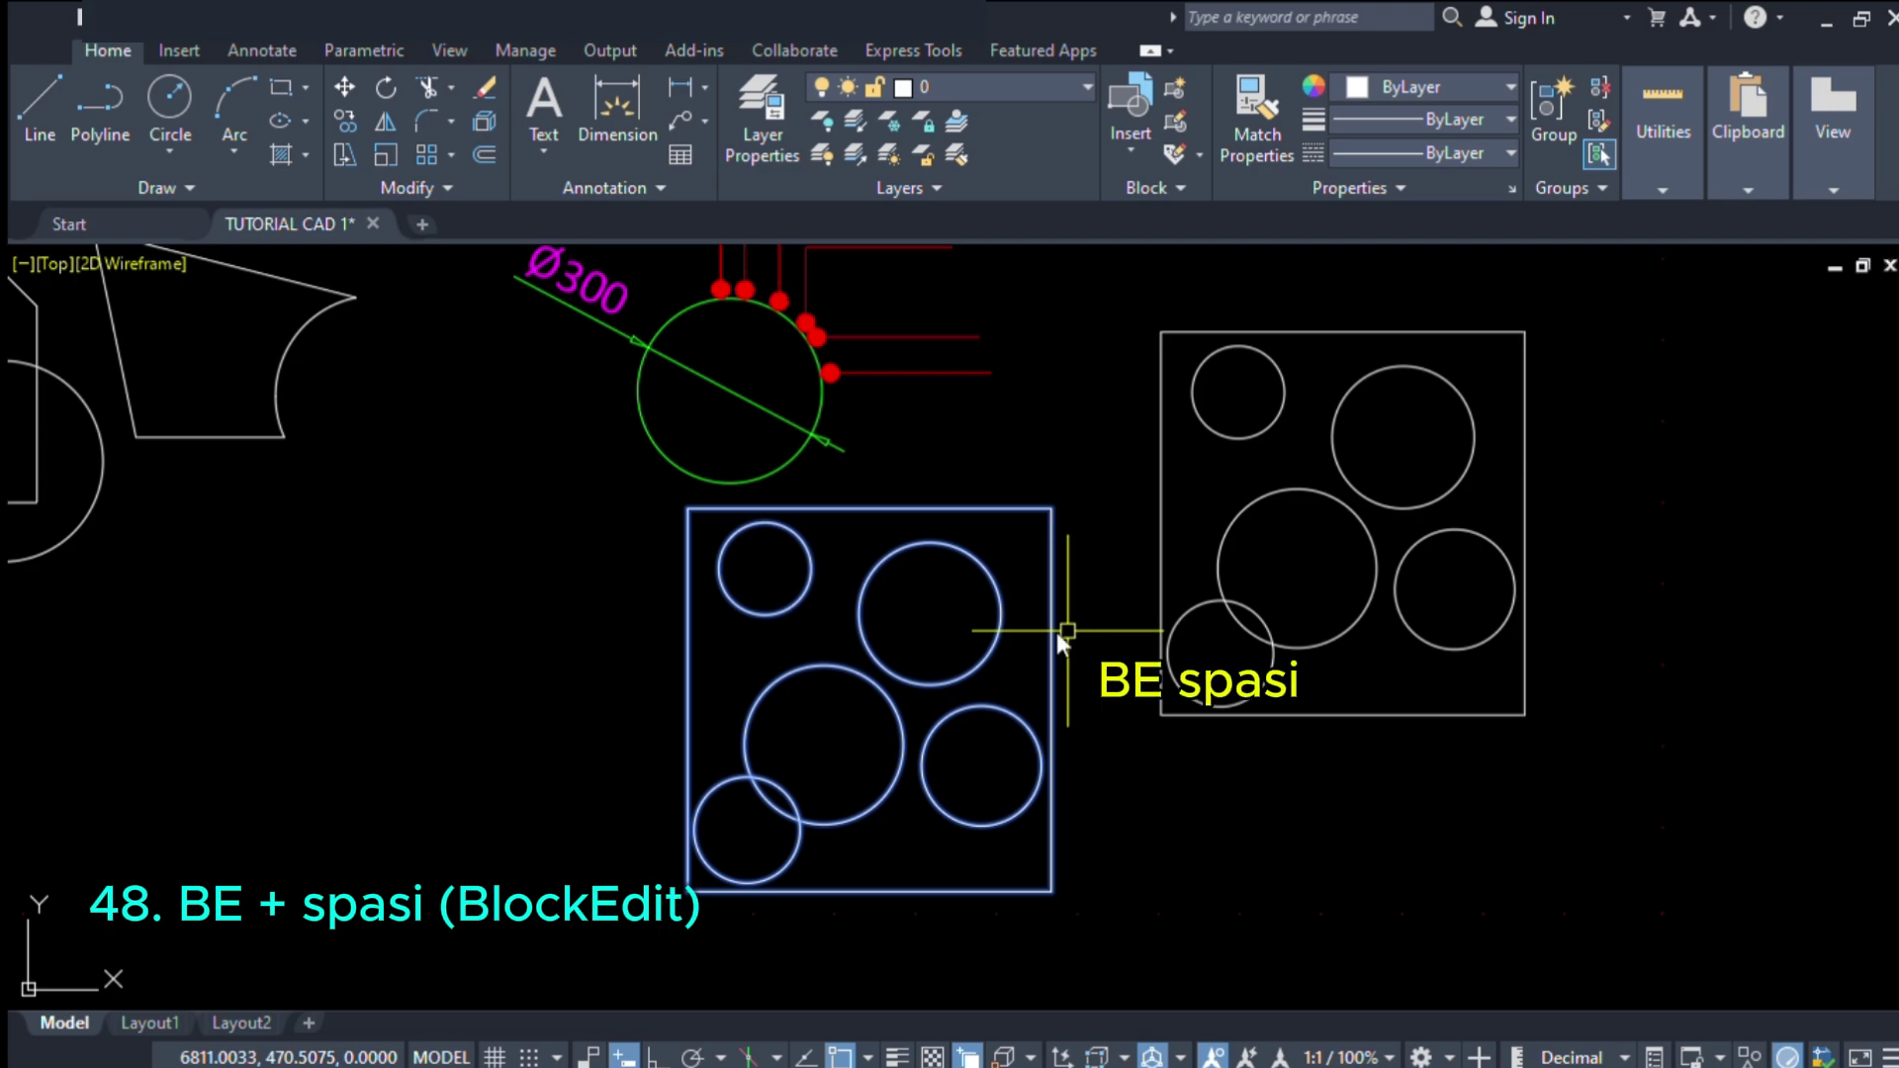
type("be")
key("space")
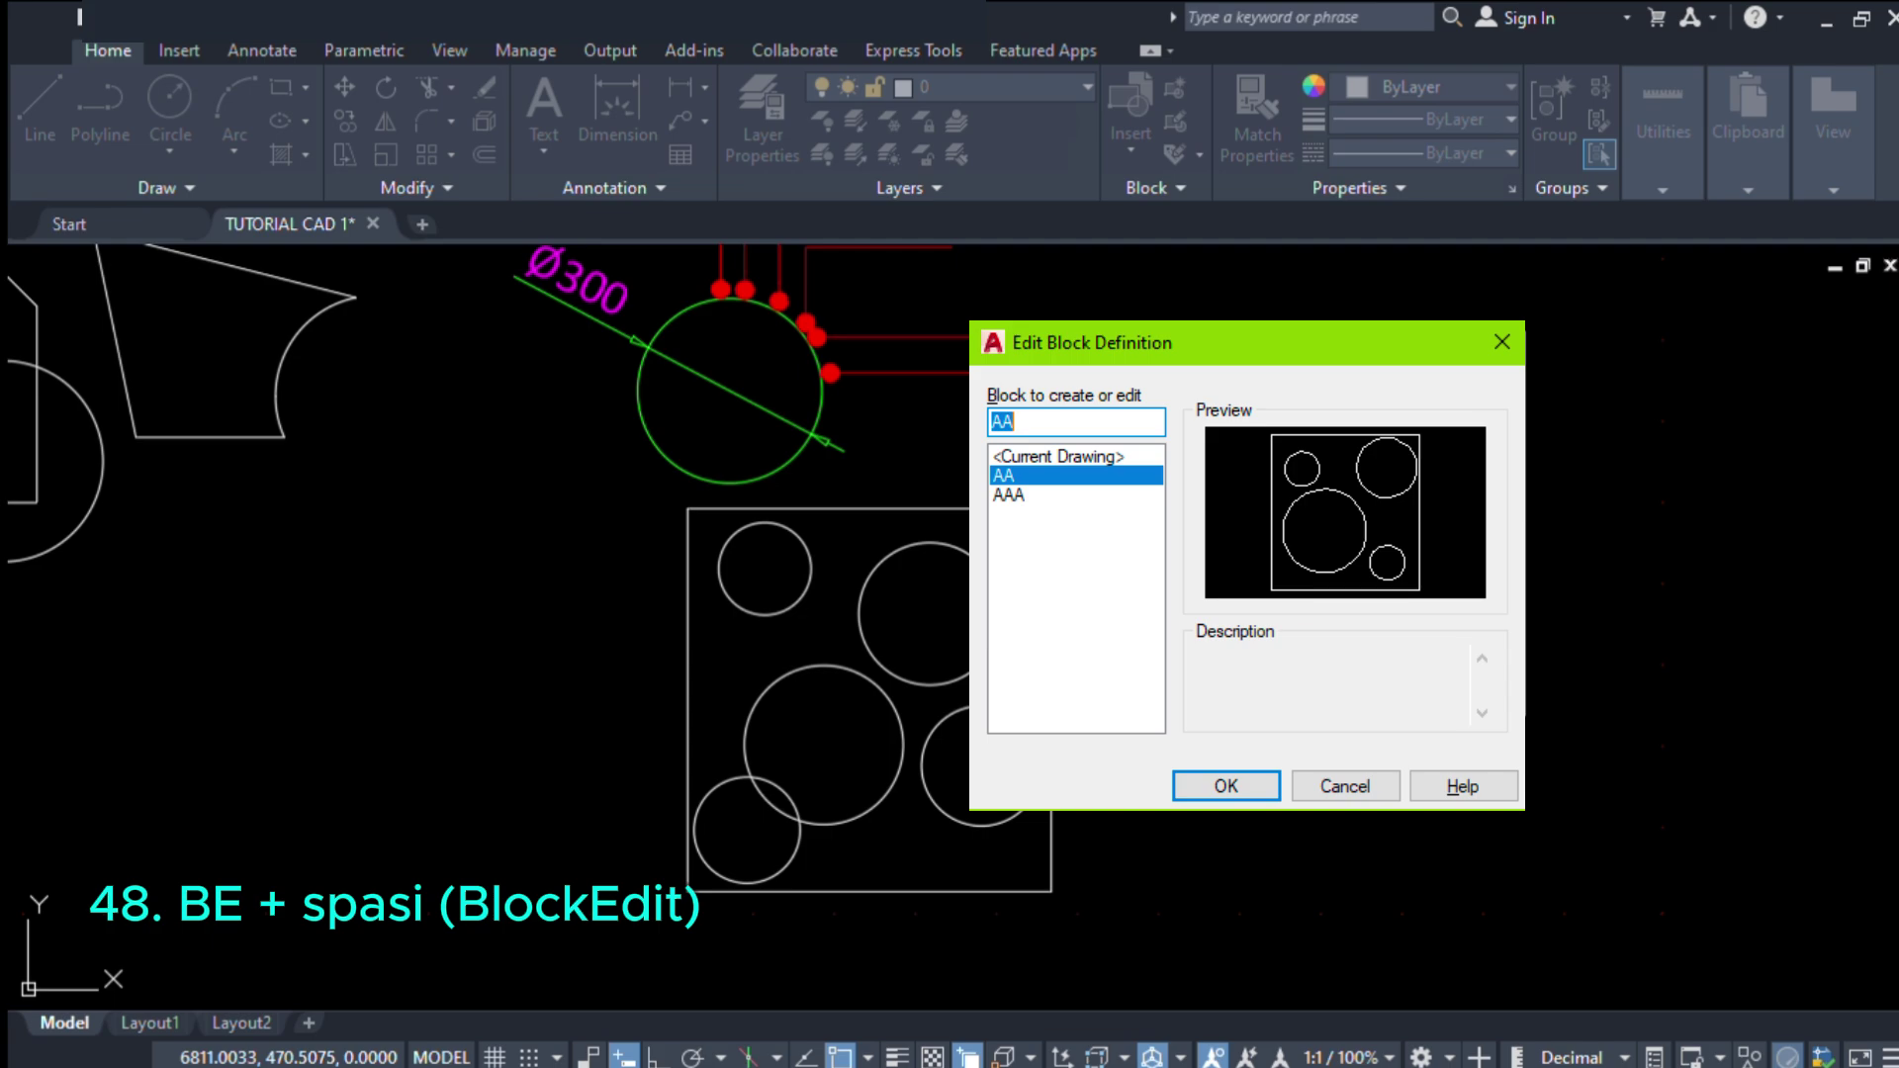
left_click(1224, 786)
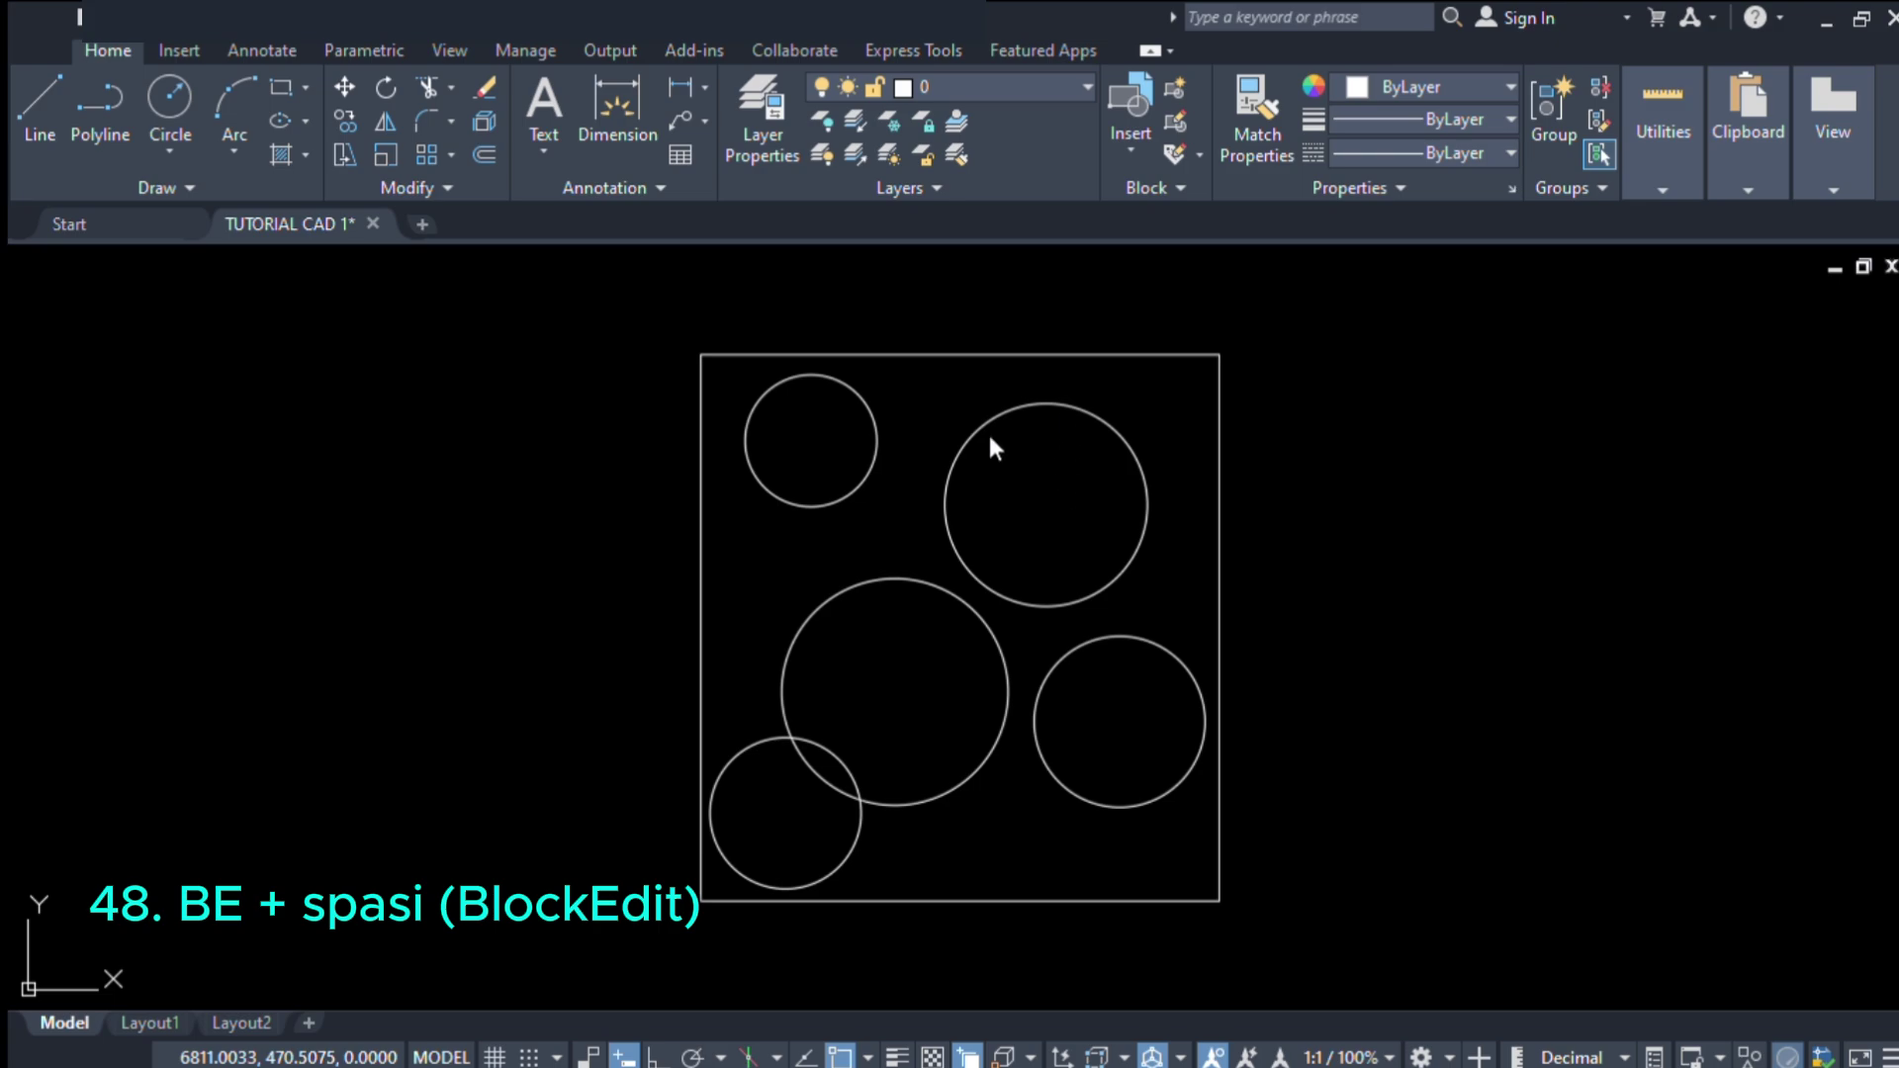
scroll(1099, 508, "down", 6)
scroll(1114, 542, "up", 4)
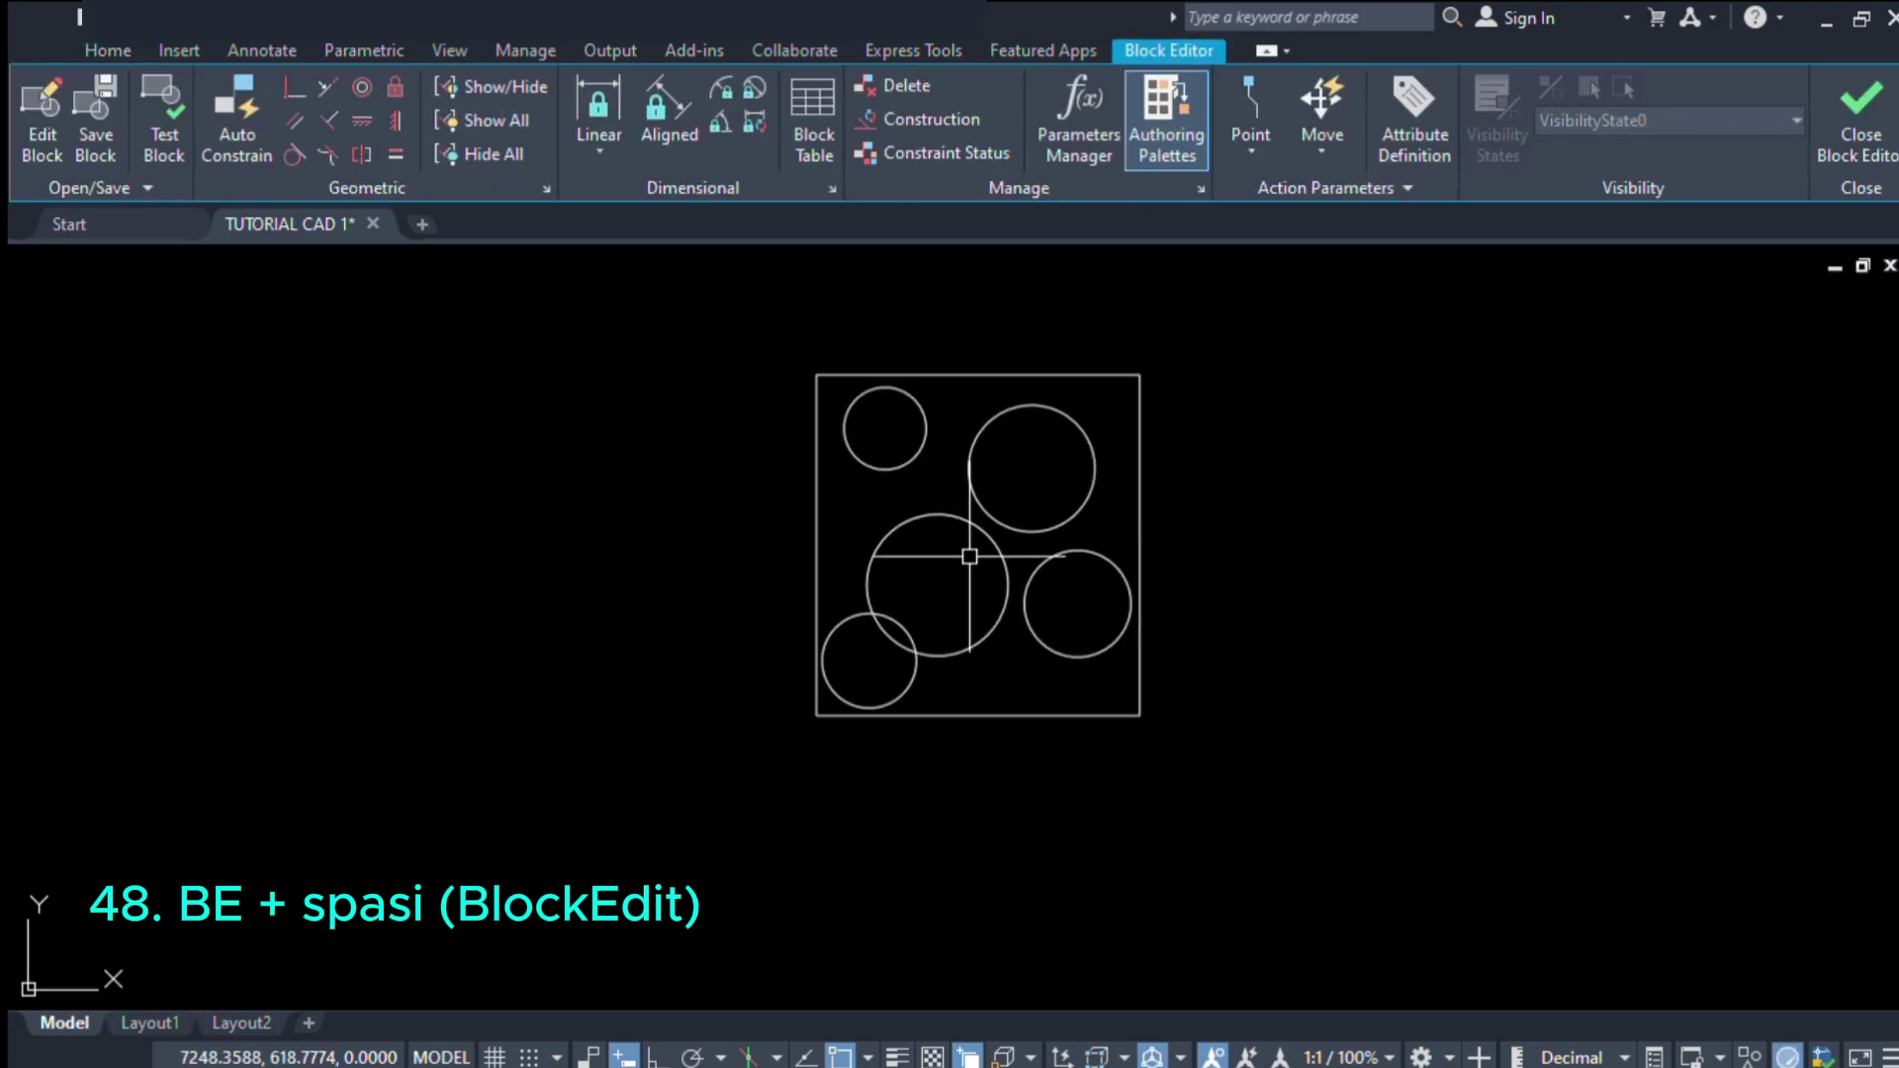
scroll(910, 455, "up", 3)
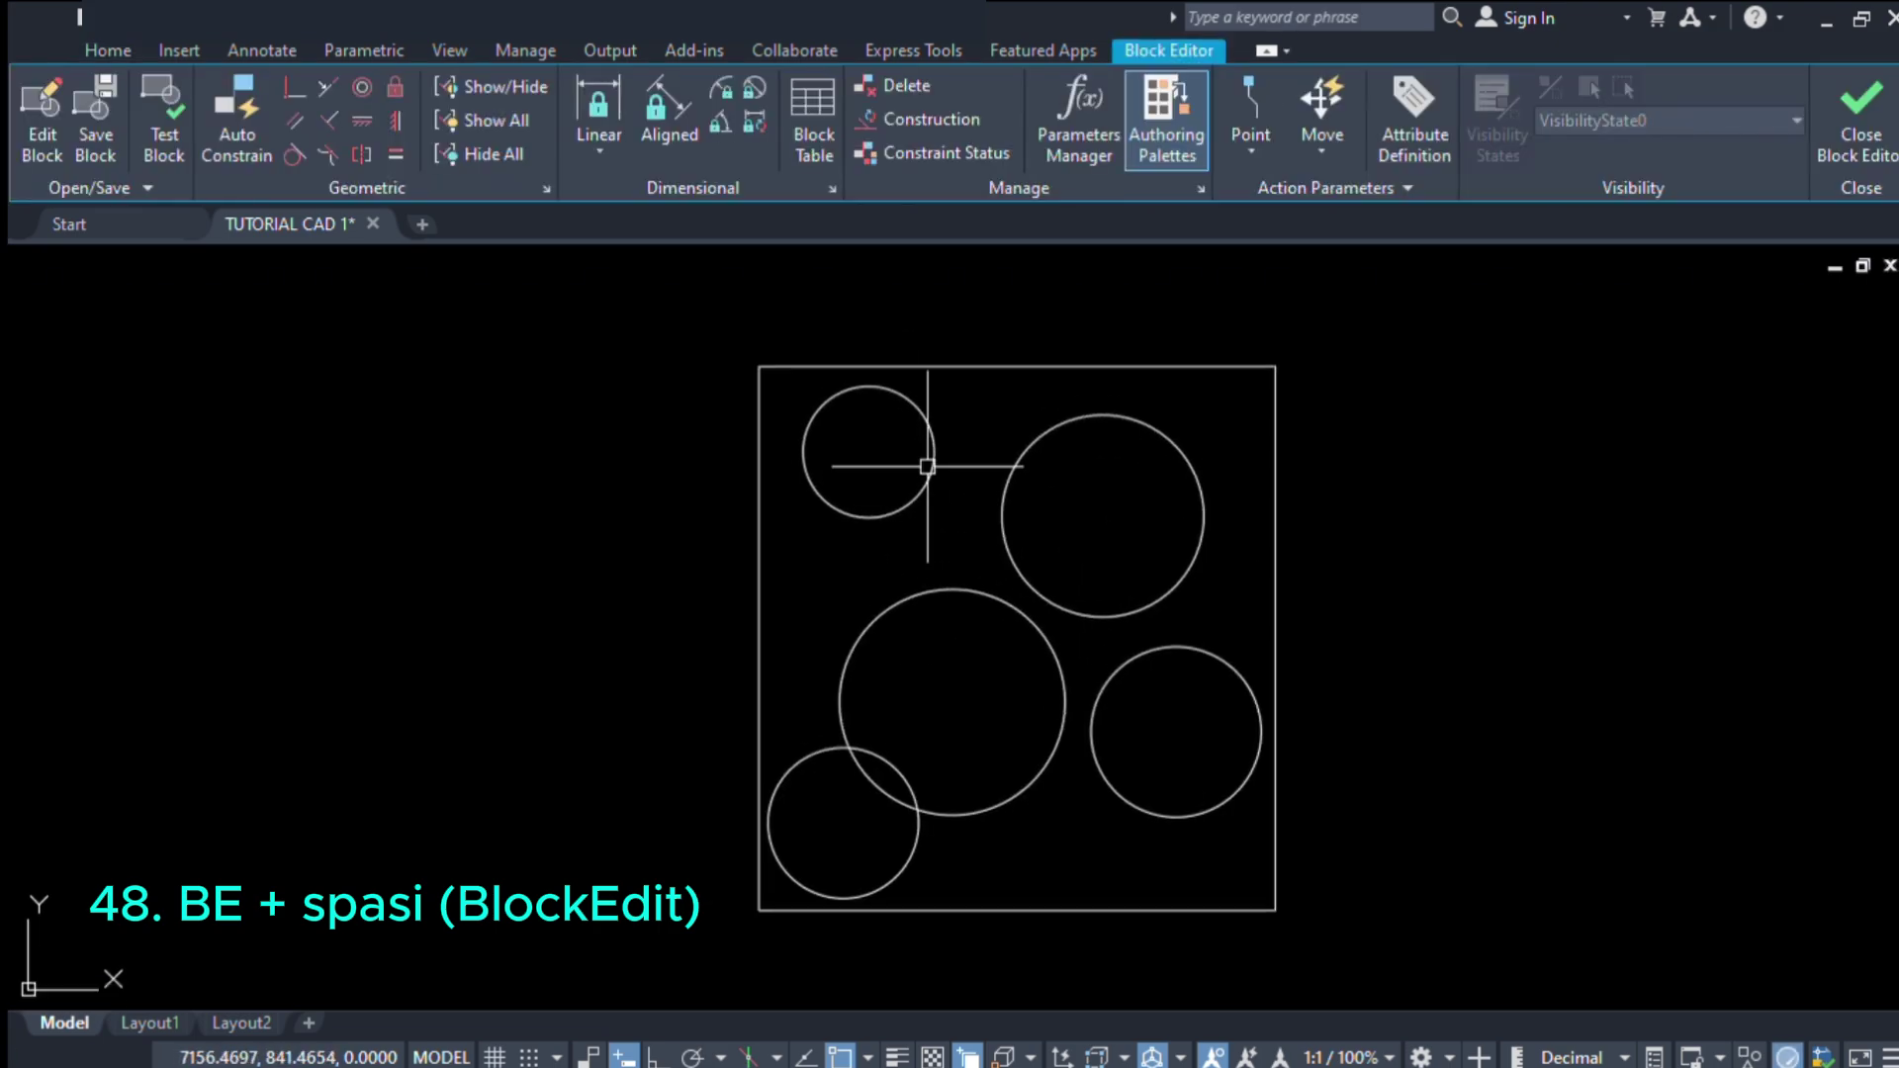
- Draw small circles centred on the upper-left and upper-right corners of the block's rectangle
type("c")
key("space")
left_click(759, 367)
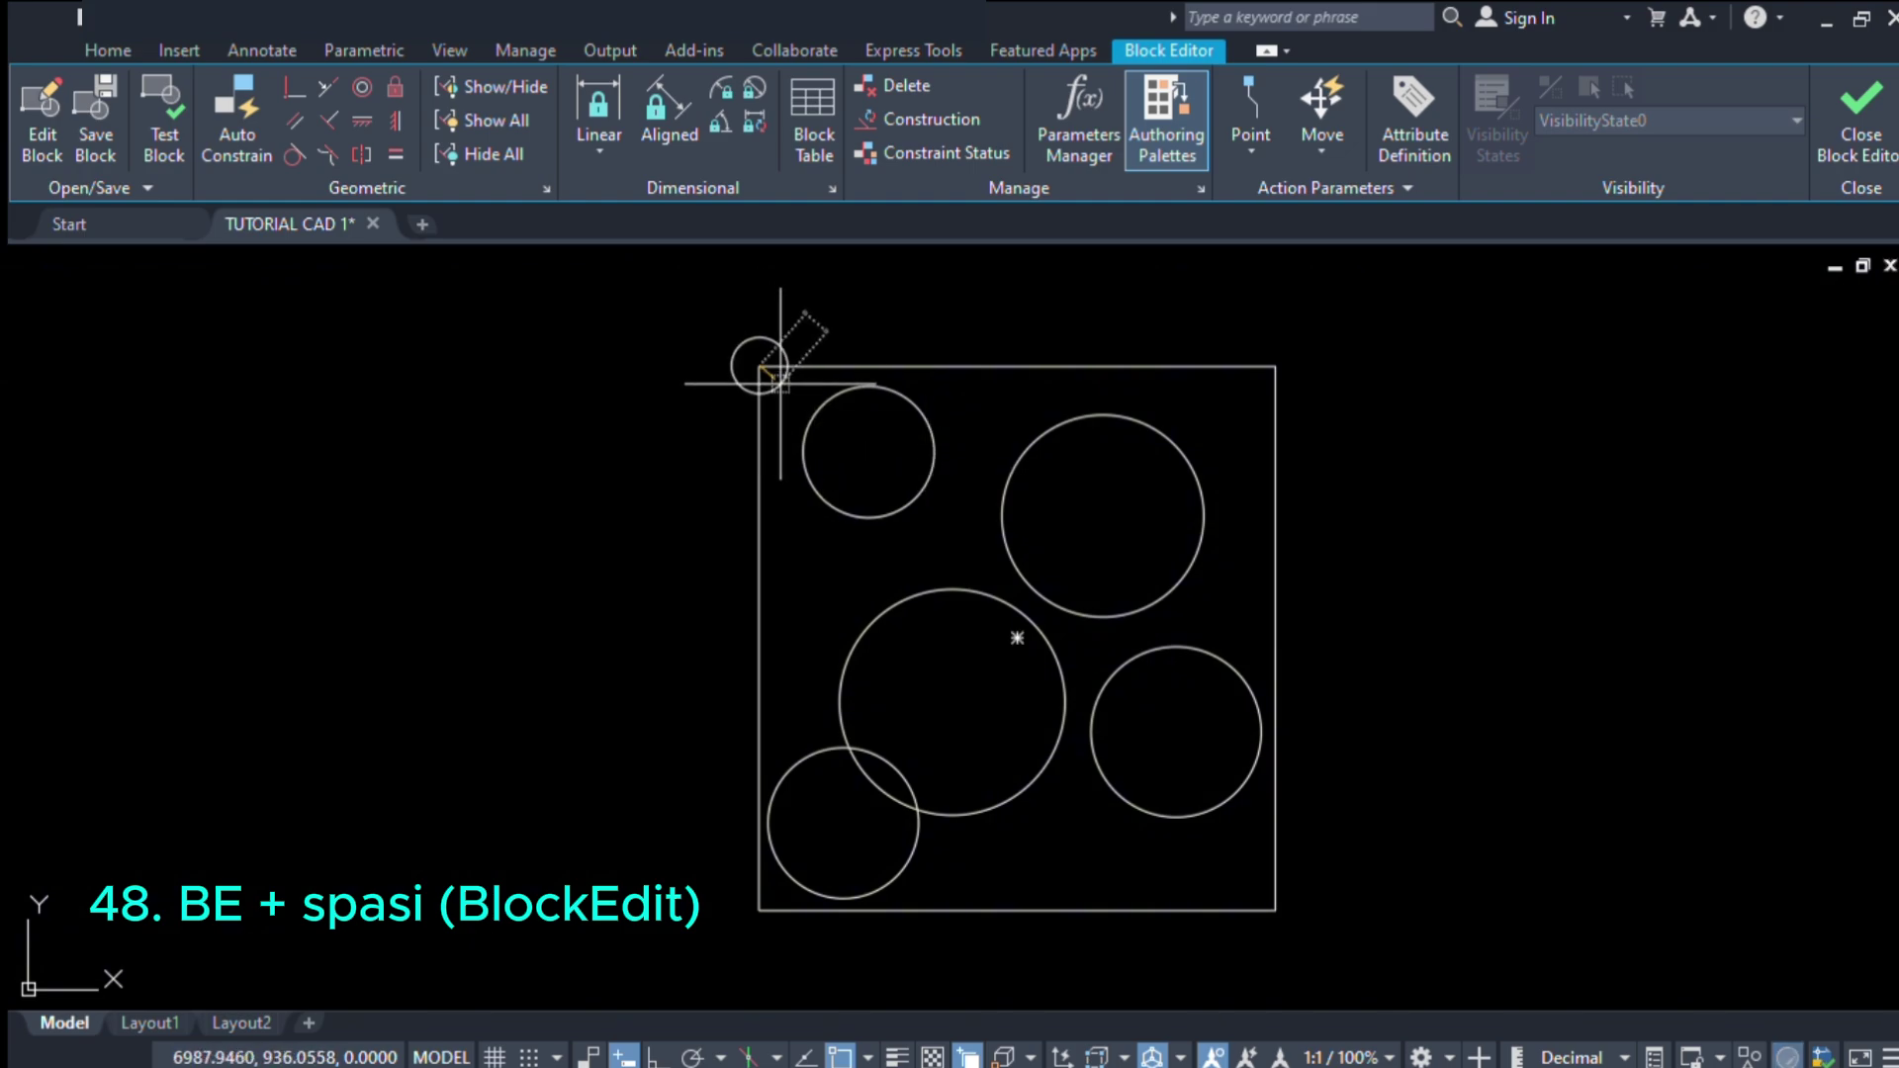
left_click(795, 379)
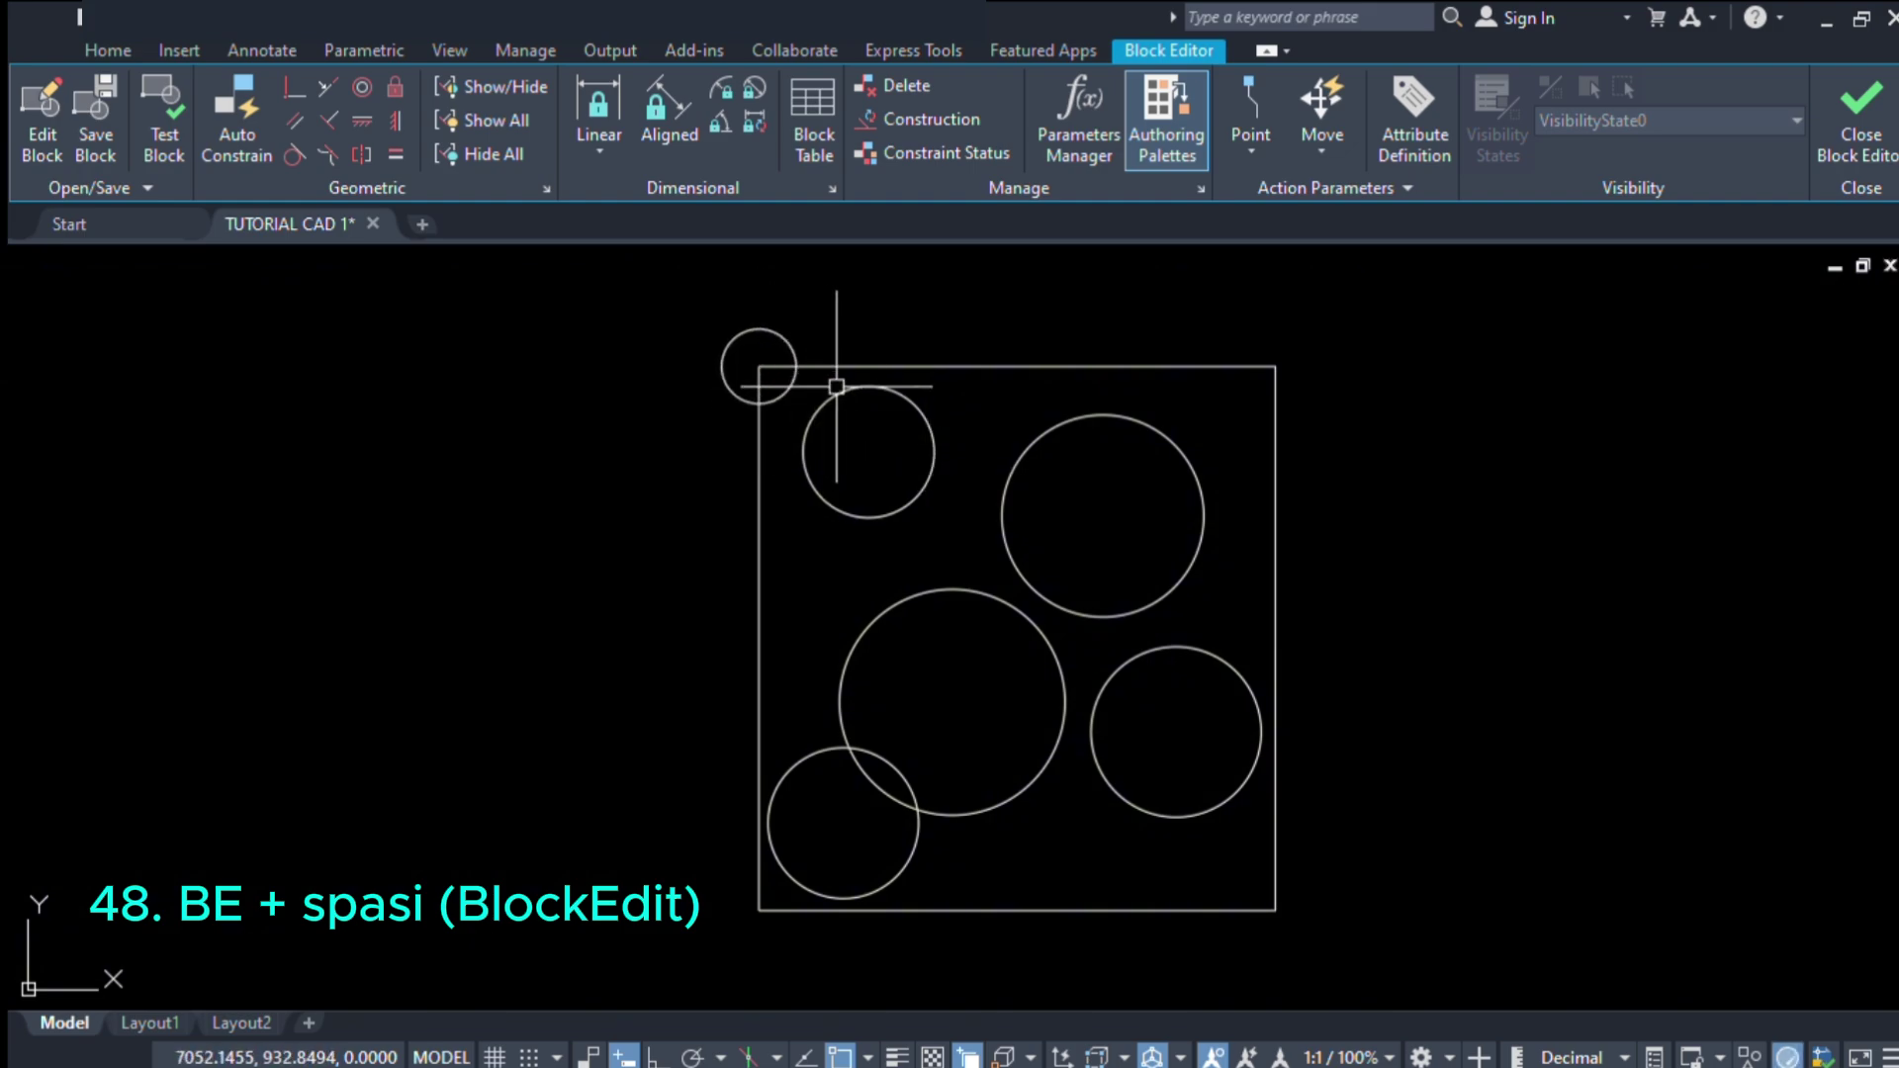
key("space")
left_click(1276, 366)
left_click(1291, 351)
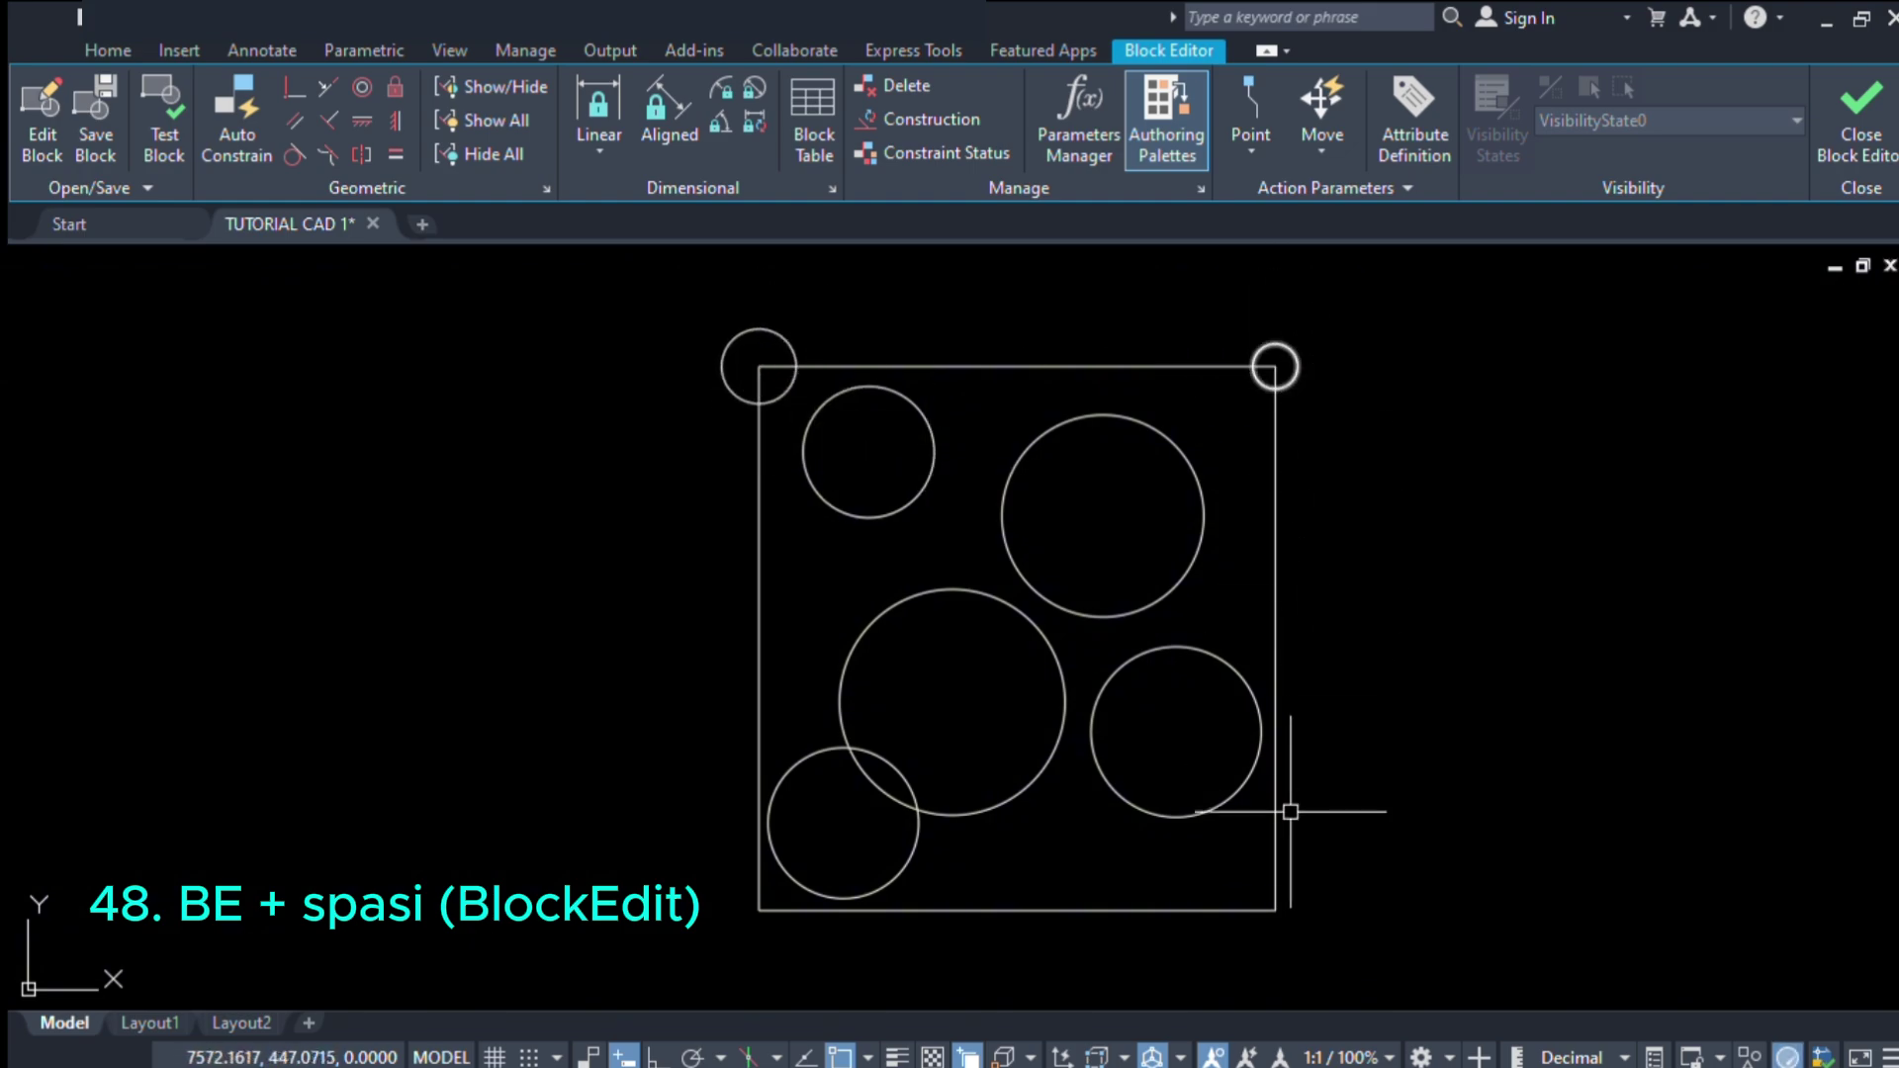
- Draw small circles centred on the lower-right and lower-left corners of the block's rectangle
left_click(1274, 909)
left_click(1328, 904)
scroll(1339, 627, "down", 2)
scroll(1111, 732, "up", 2)
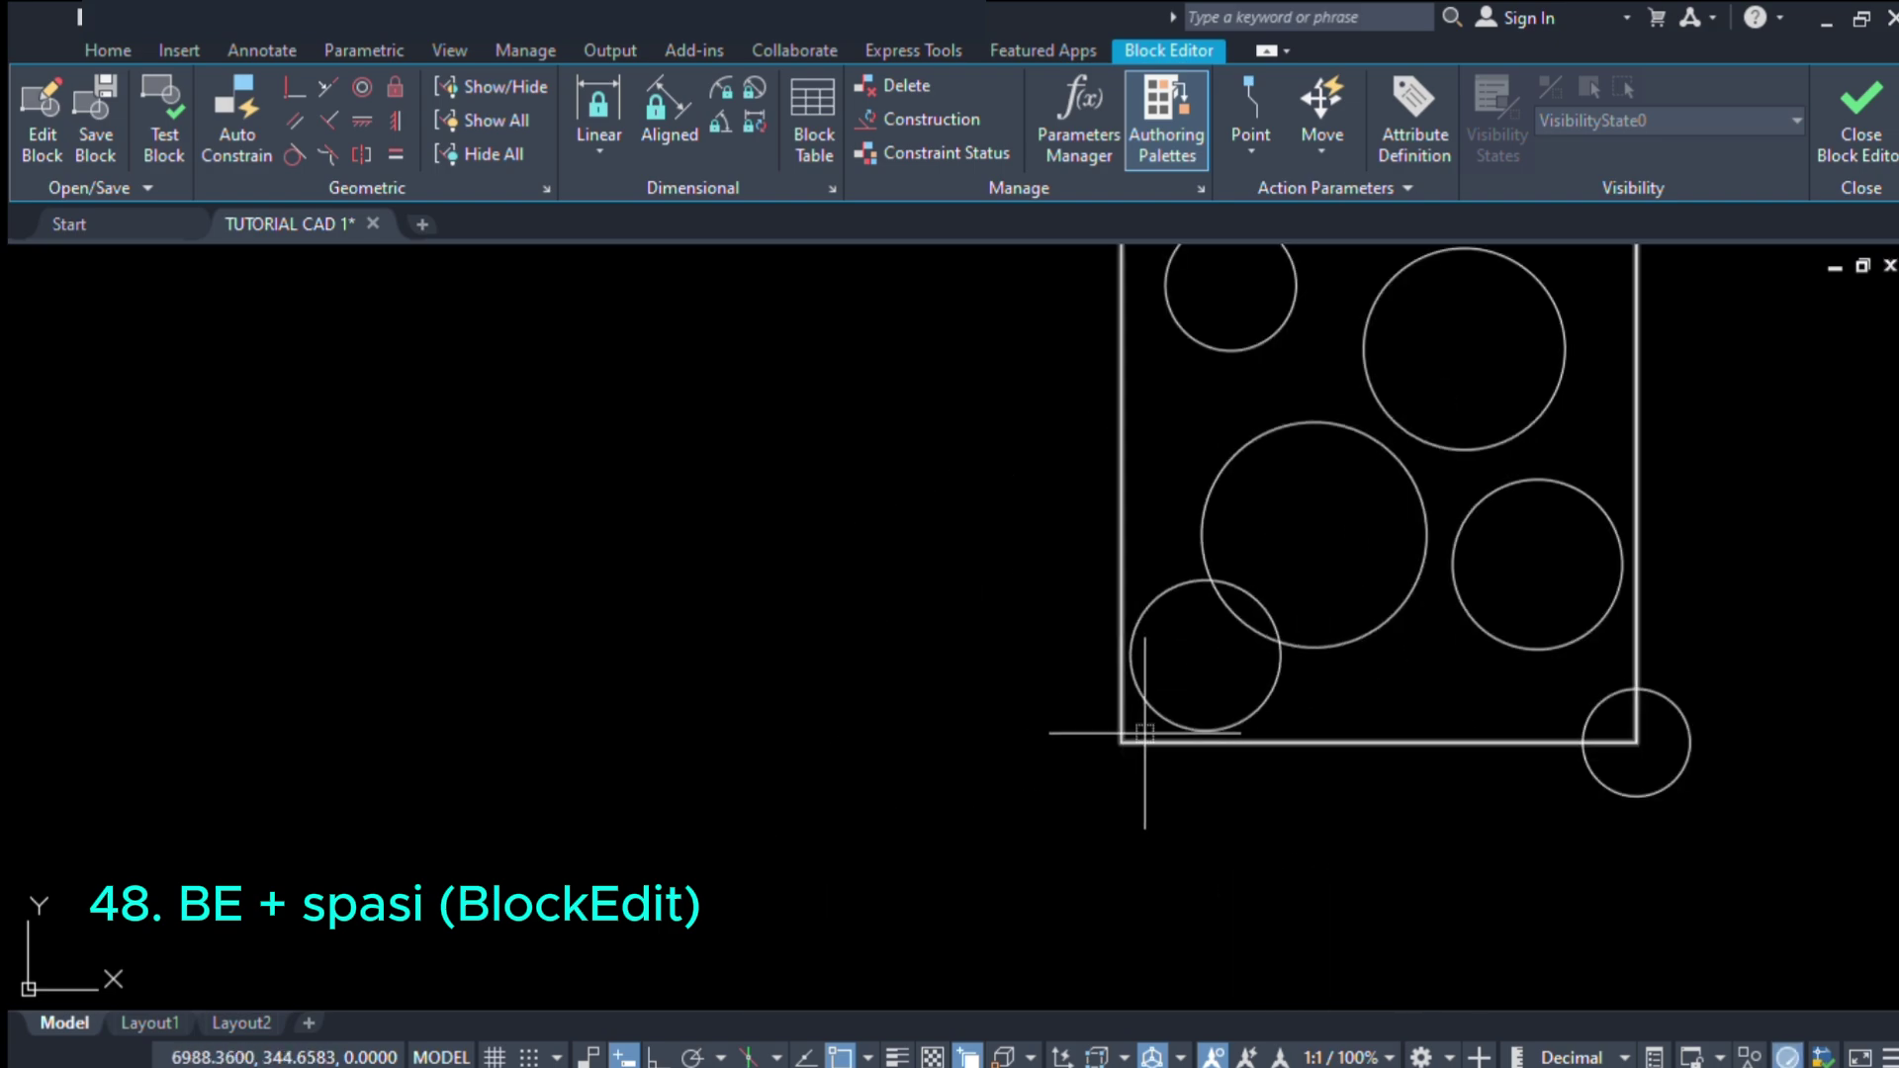
key("space")
left_click(1120, 742)
left_click(1148, 793)
- Enlarge the circle on the rectangle's upper-right corner to about the size of the lower-right corner circle
scroll(1128, 781, "down", 2)
scroll(1177, 599, "up", 2)
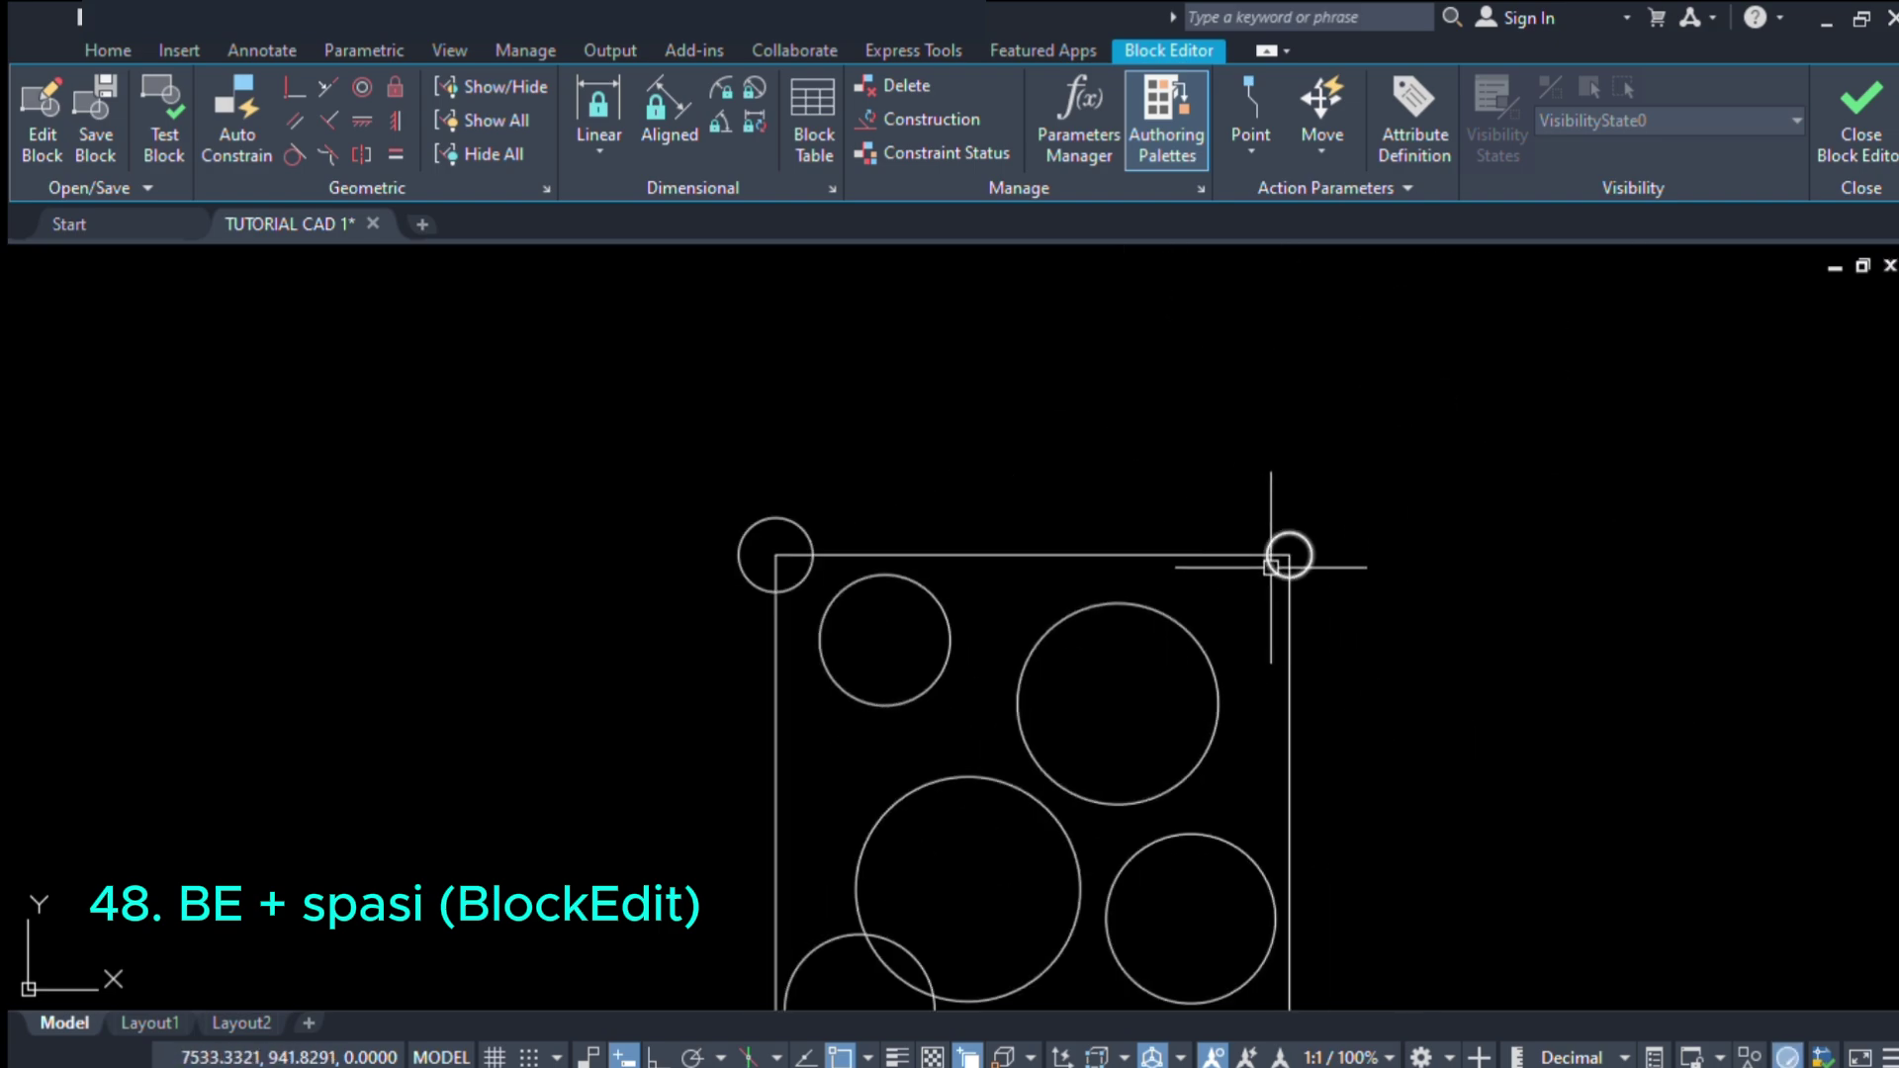
left_click(1285, 539)
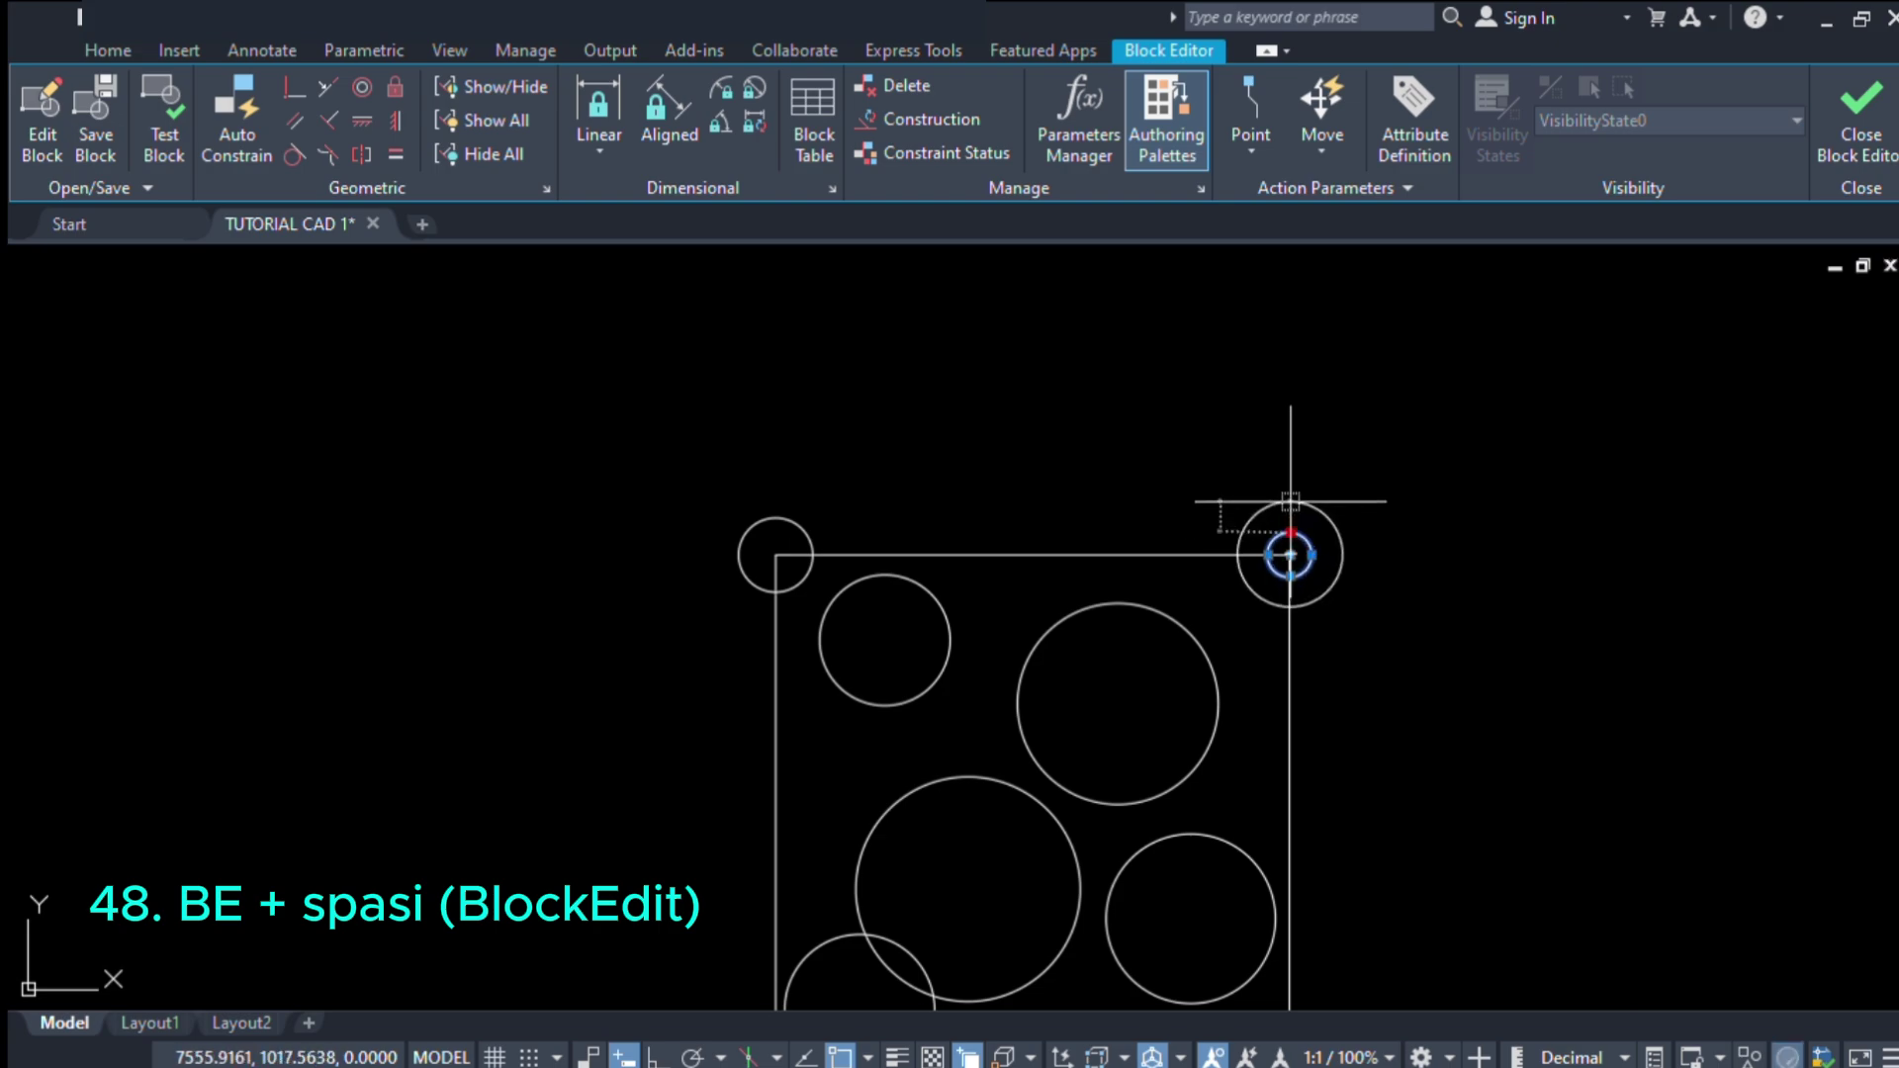
left_click(1290, 501)
scroll(1257, 463, "down", 2)
key("Escape")
scroll(1186, 636, "up", 2)
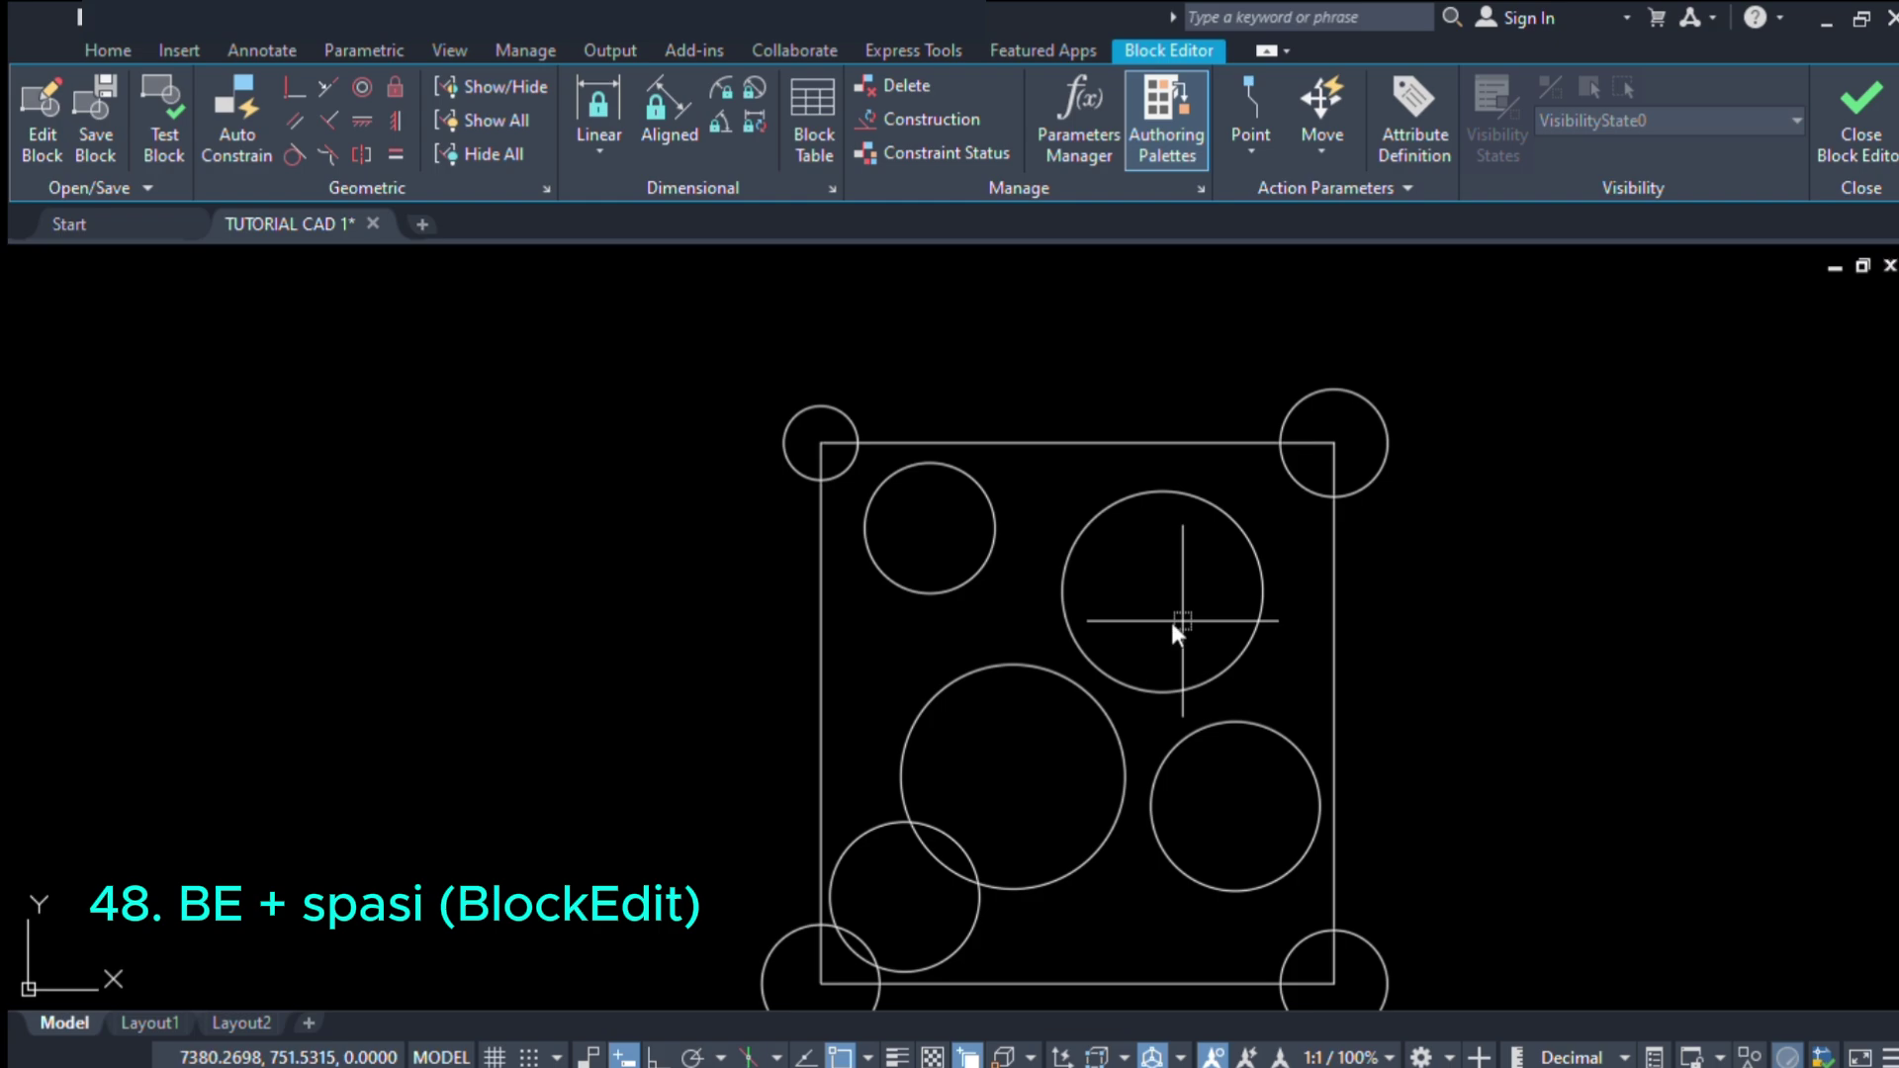
- Offset the large circle in the upper-right part of the rectangle inward three times to form evenly spaced concentric rings
scroll(1116, 511, "up", 2)
left_click(1117, 492)
left_click(1128, 565)
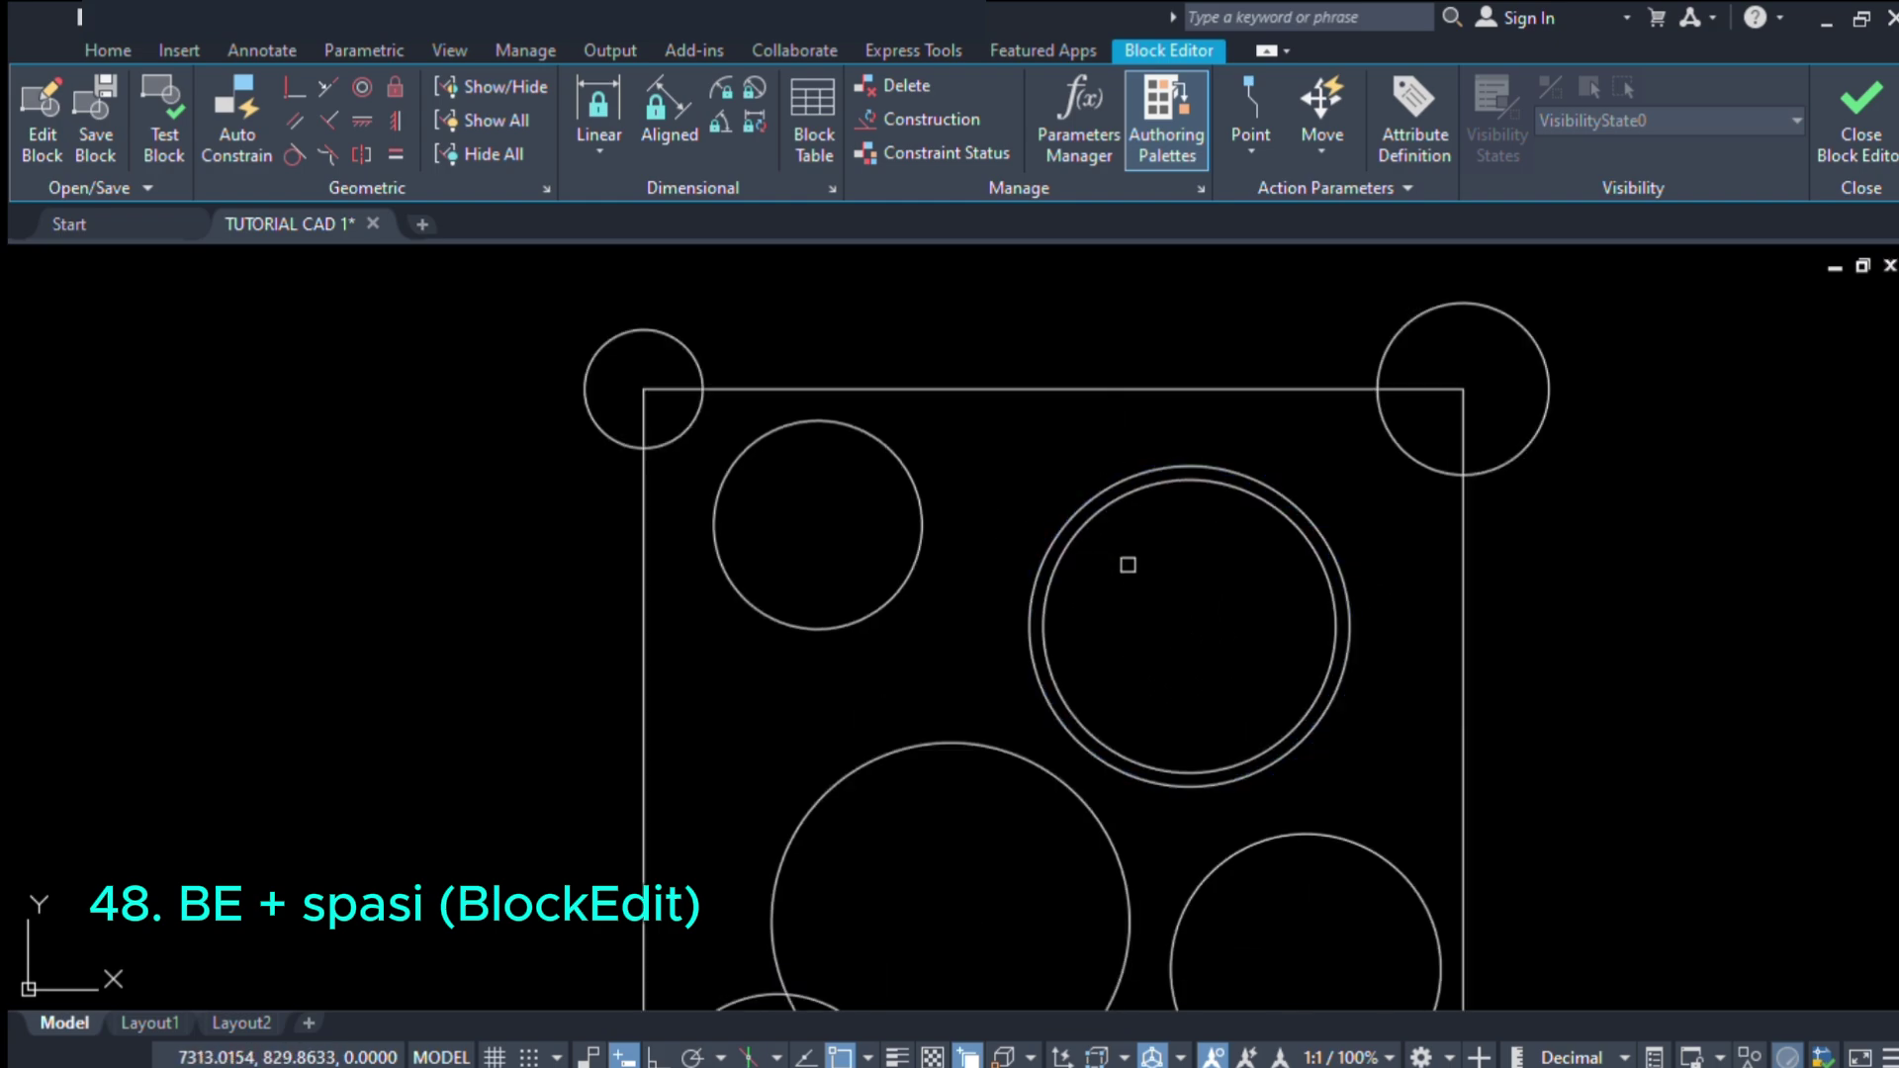
left_click(1106, 496)
left_click(1112, 509)
left_click(1119, 509)
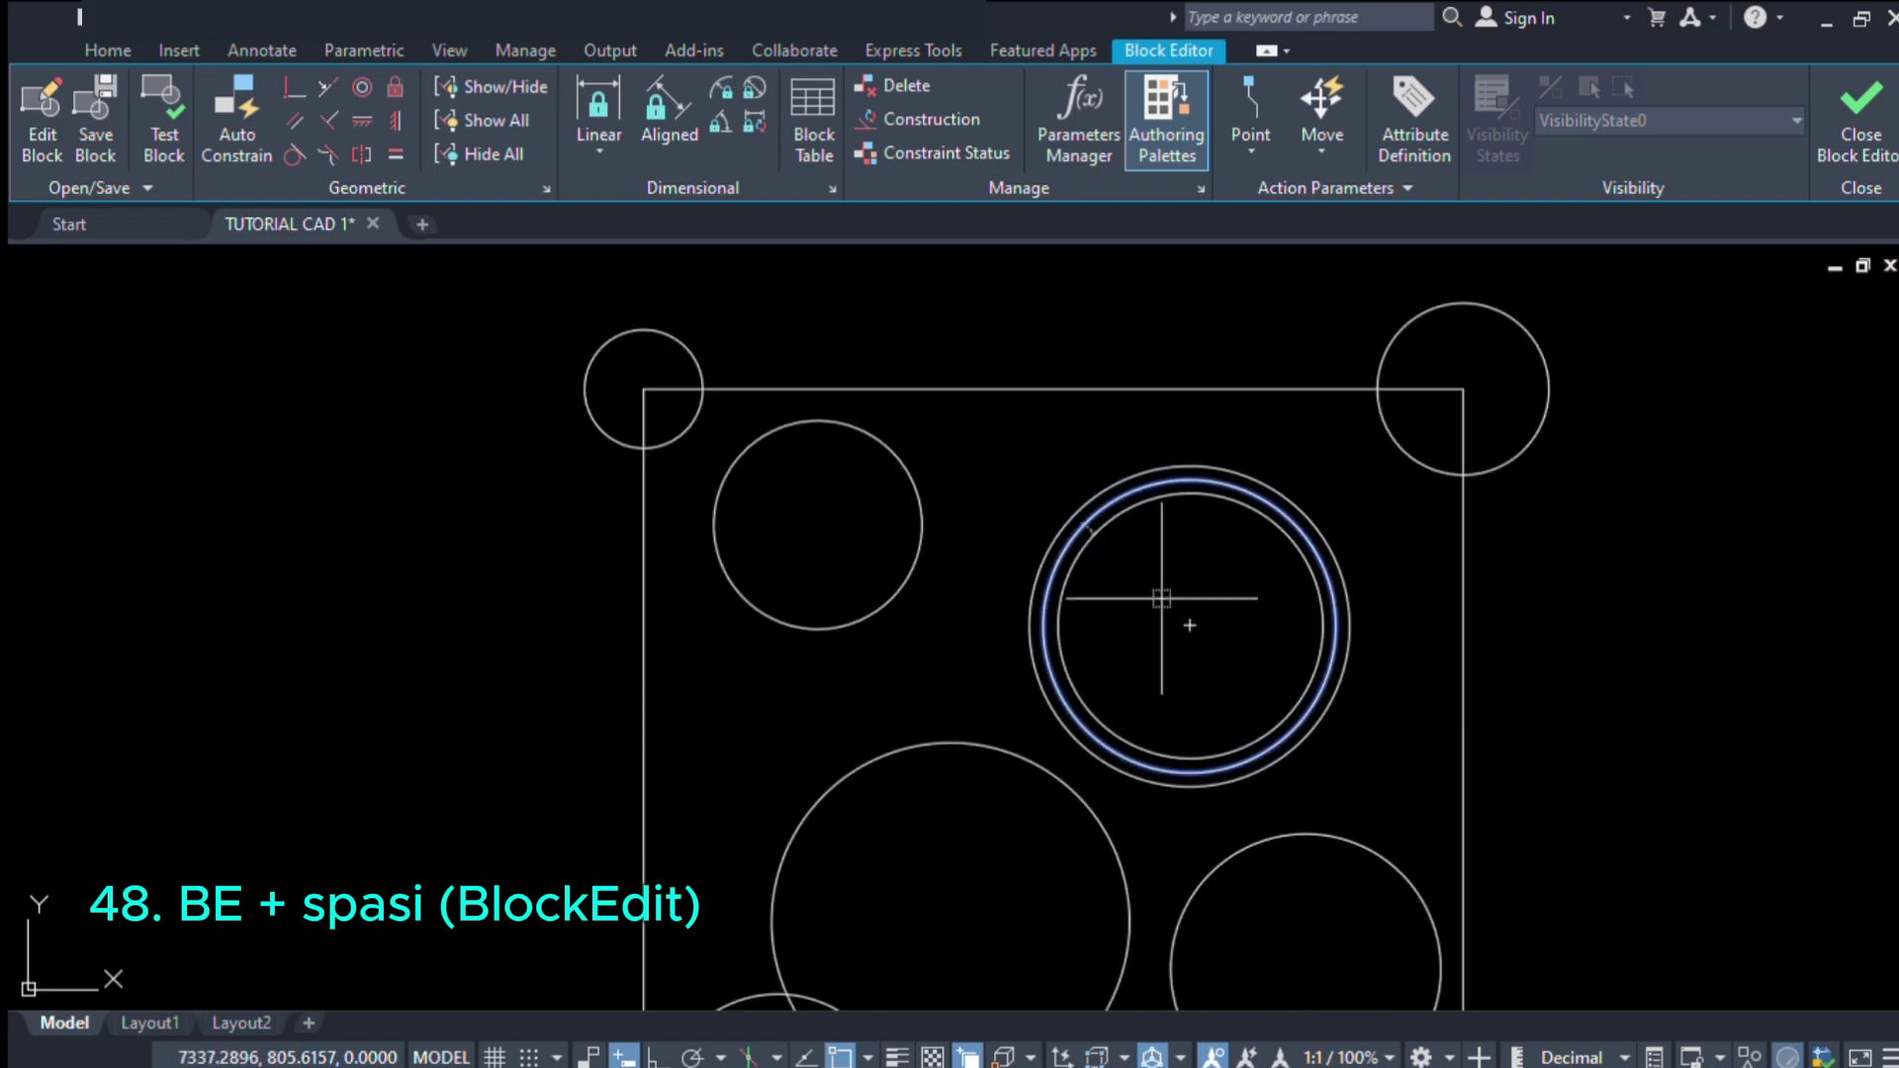
left_click(1187, 623)
left_click(1110, 508)
left_click(1186, 623)
- Offset the small circle inside the rectangle's upper-left area inward twice at the same spacing
left_click(912, 473)
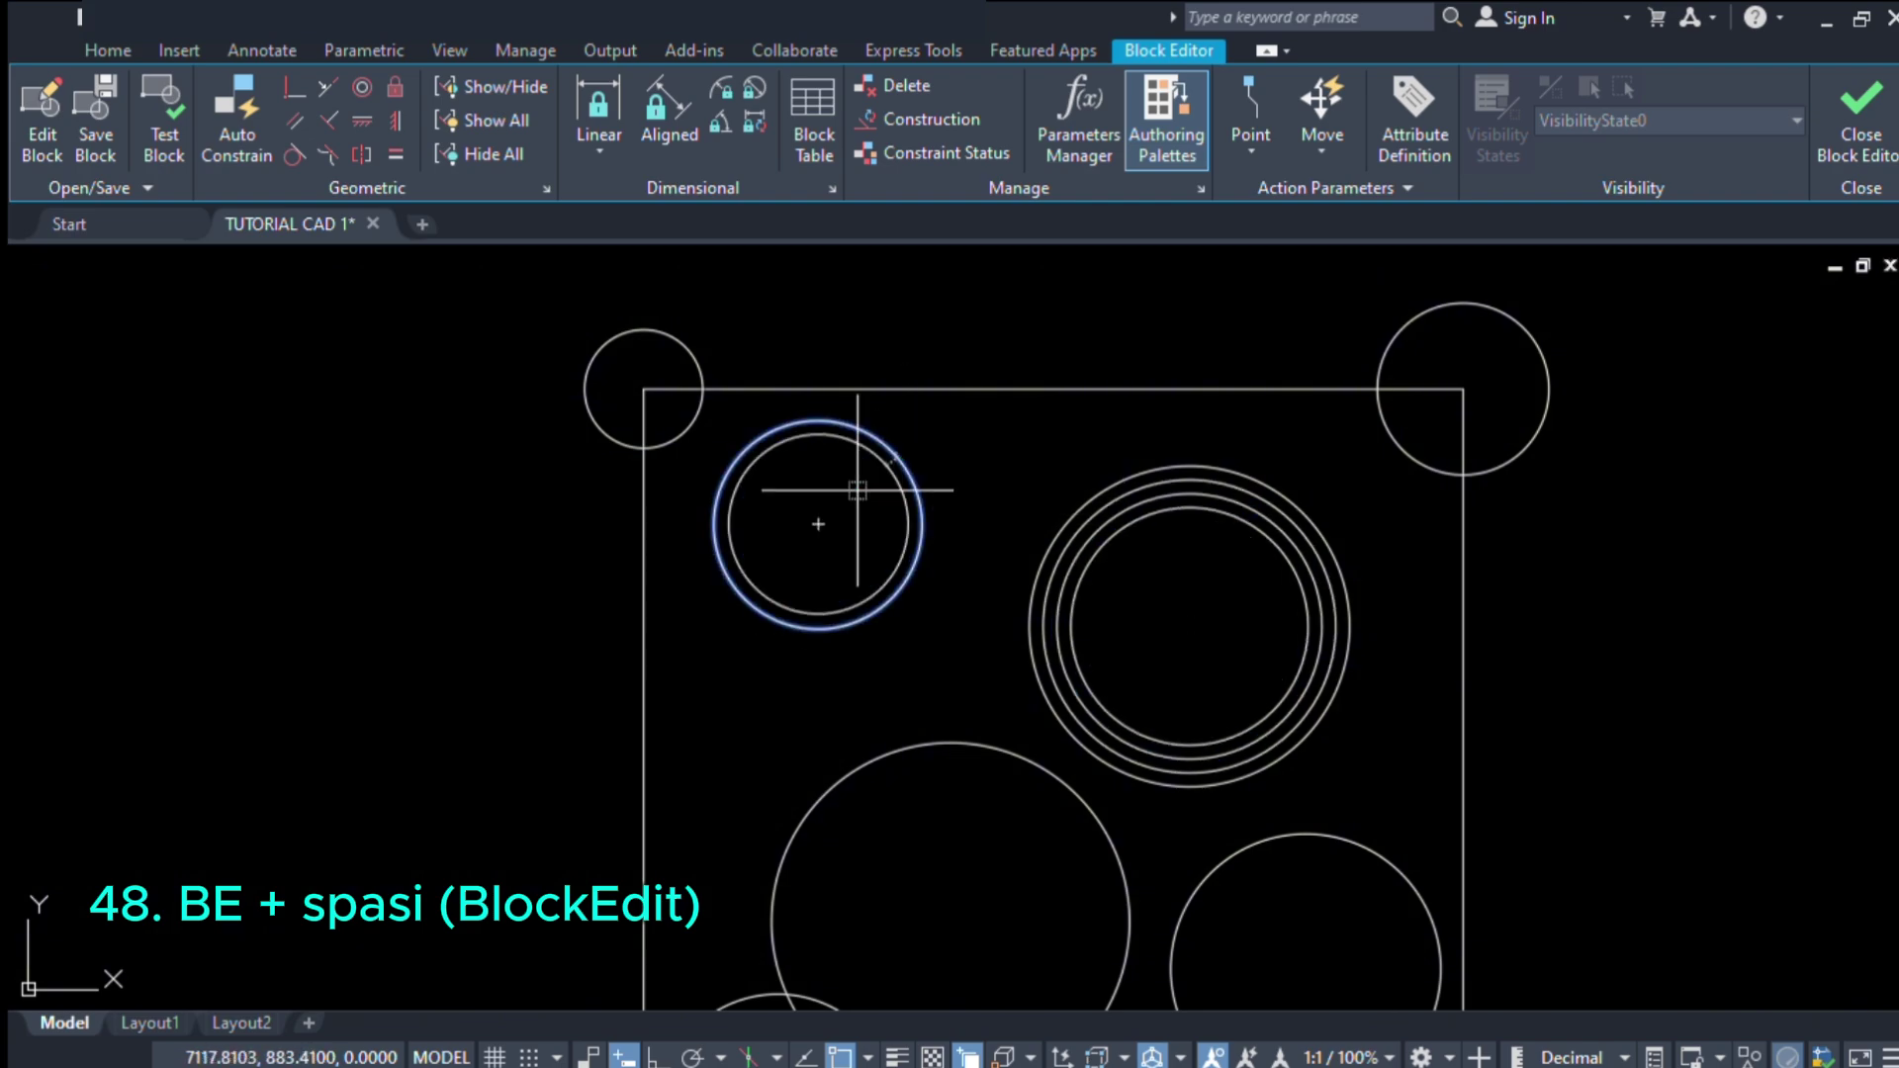
left_click(842, 502)
left_click(863, 462)
left_click(840, 549)
- Offset the largest central circle inward once and the circle inside the rectangle's lower-right area inward twice
left_click(953, 743)
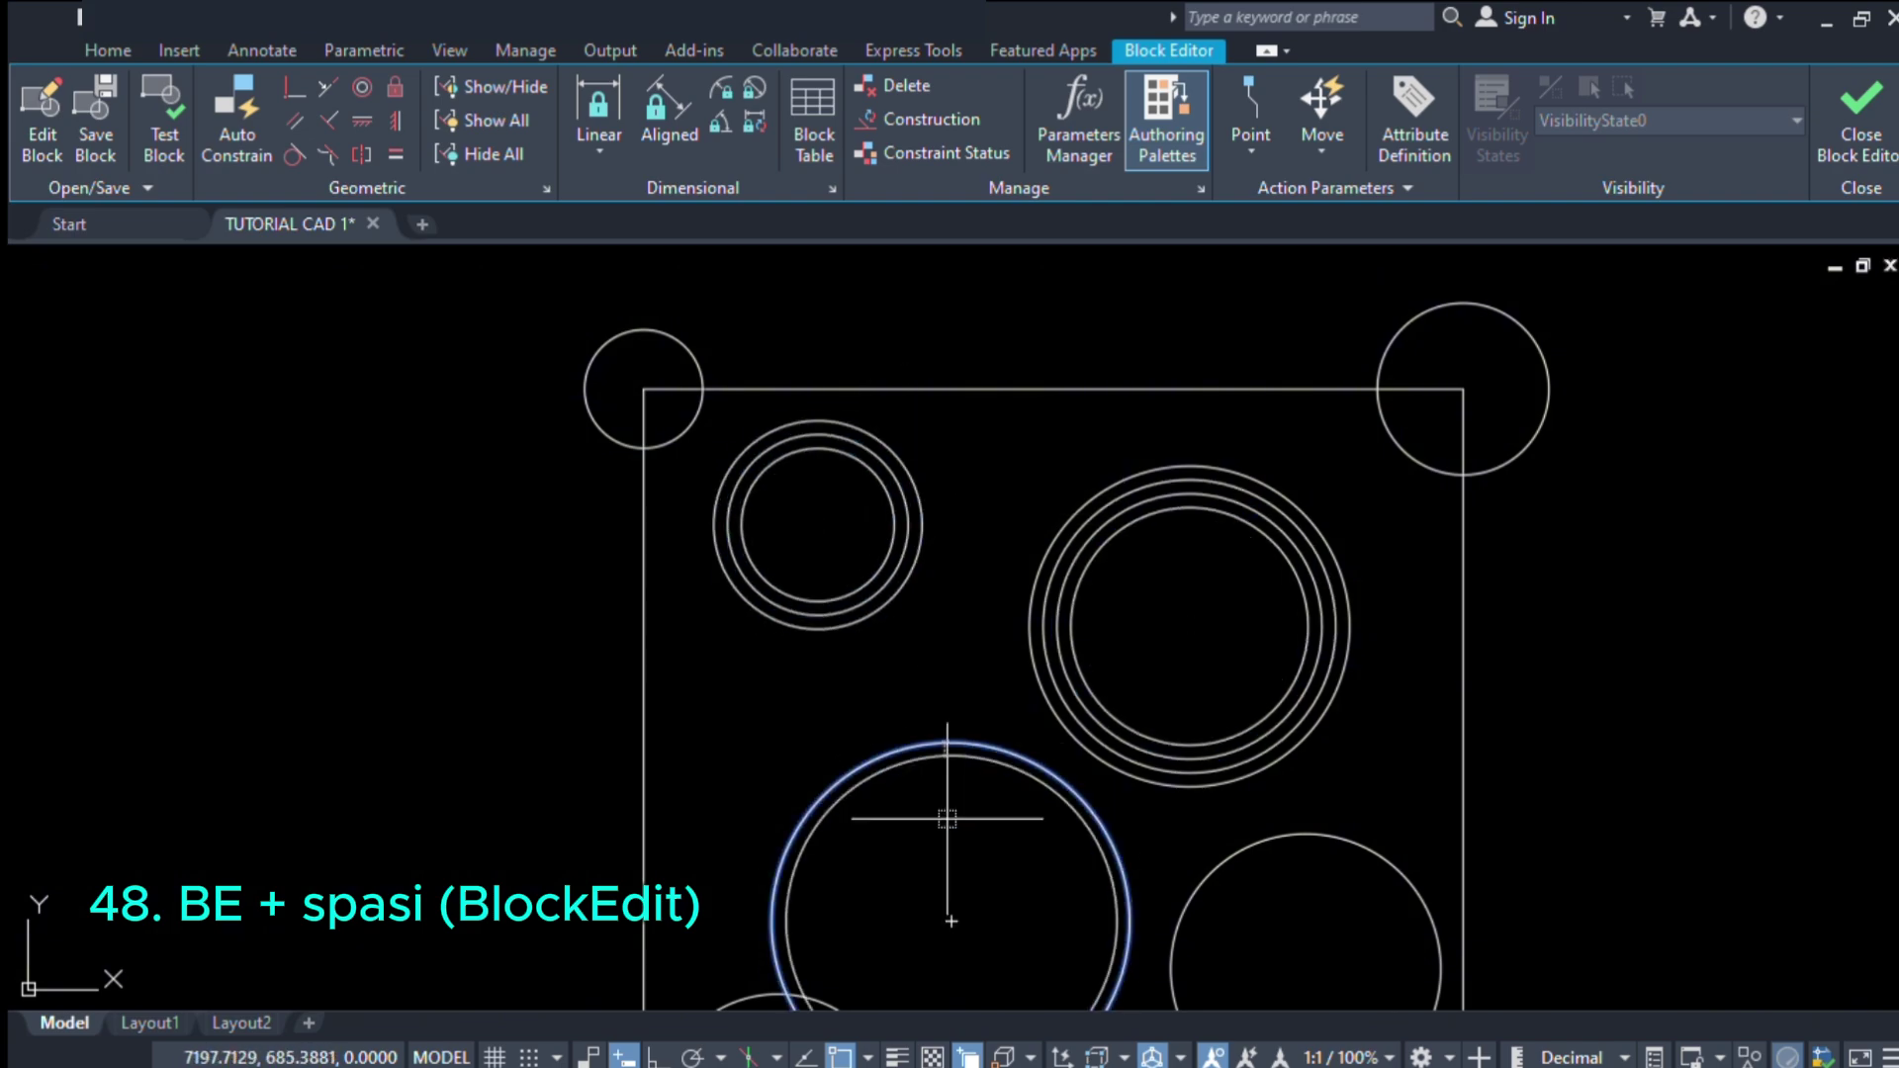
left_click(920, 805)
scroll(989, 672, "down", 4)
scroll(1098, 692, "up", 4)
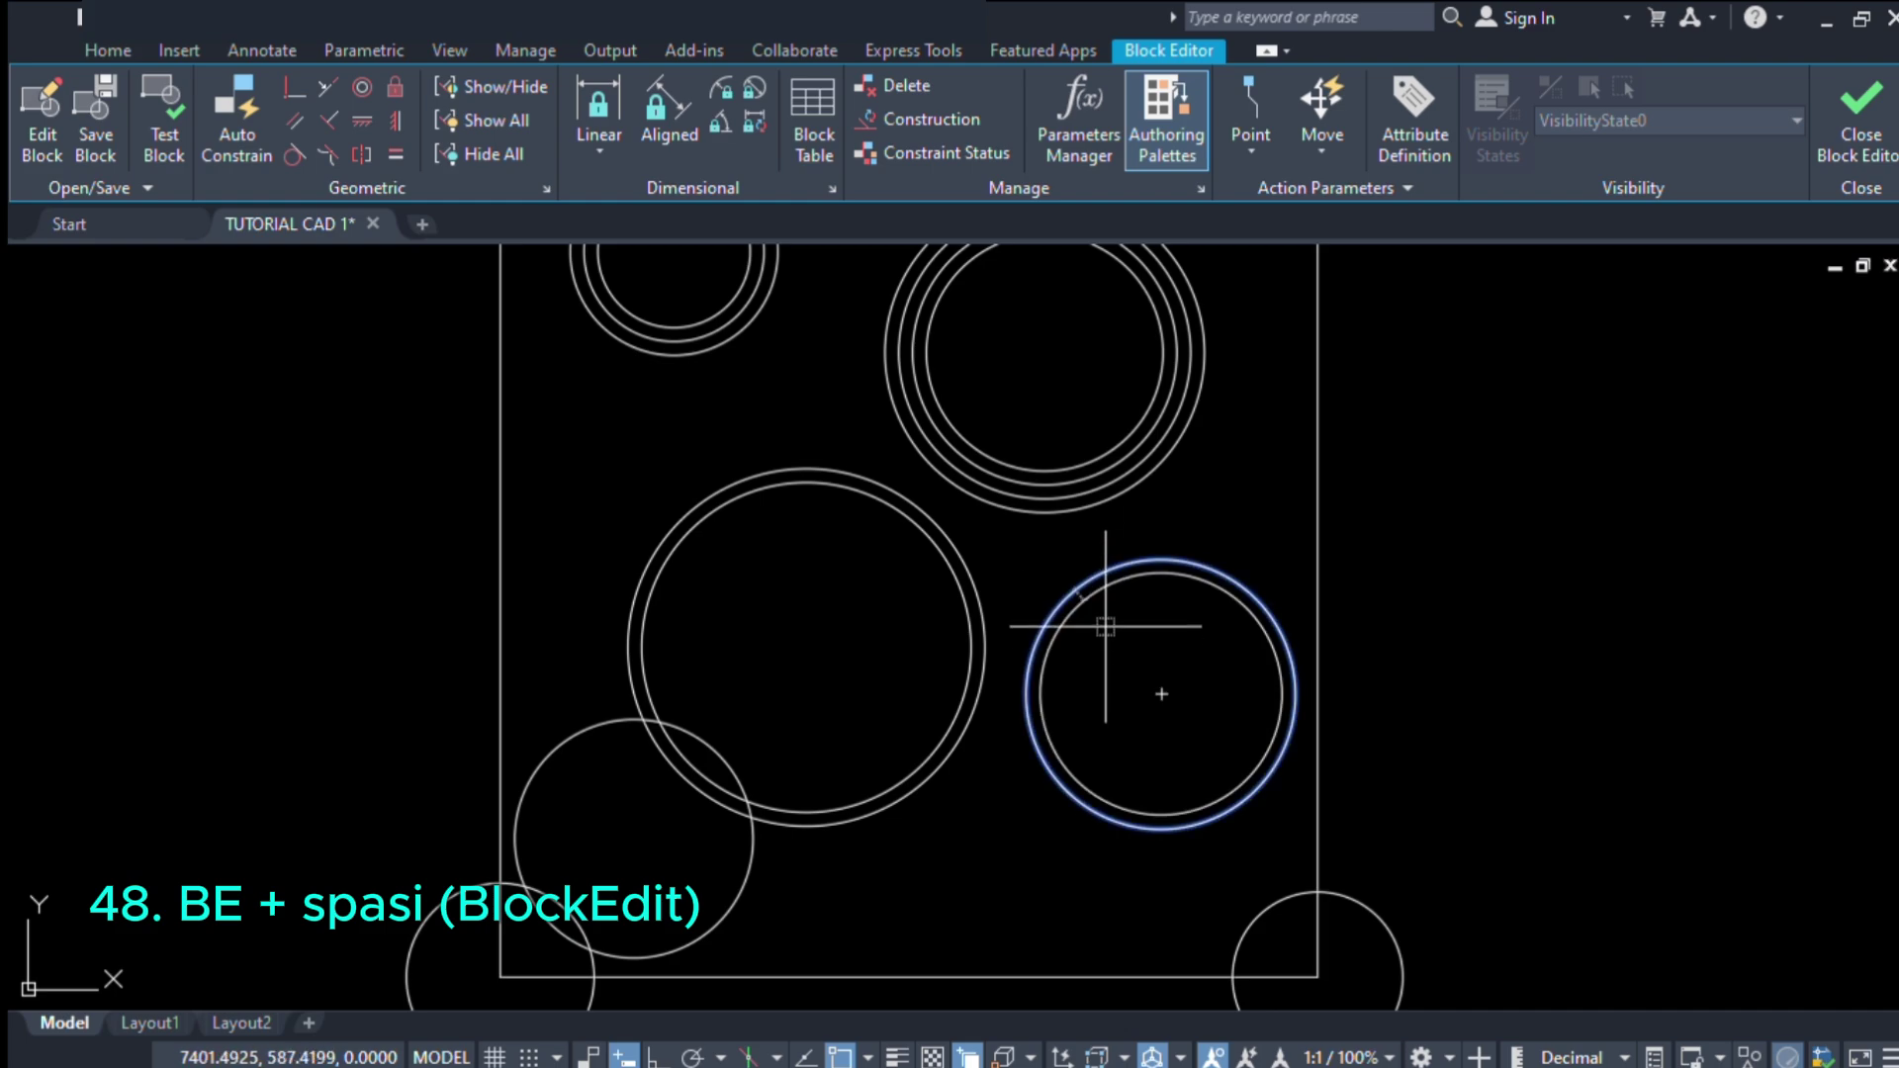
- Close the Block Editor and save the changes to the AA block definition
scroll(1236, 603, "down", 4)
scroll(1162, 522, "up", 3)
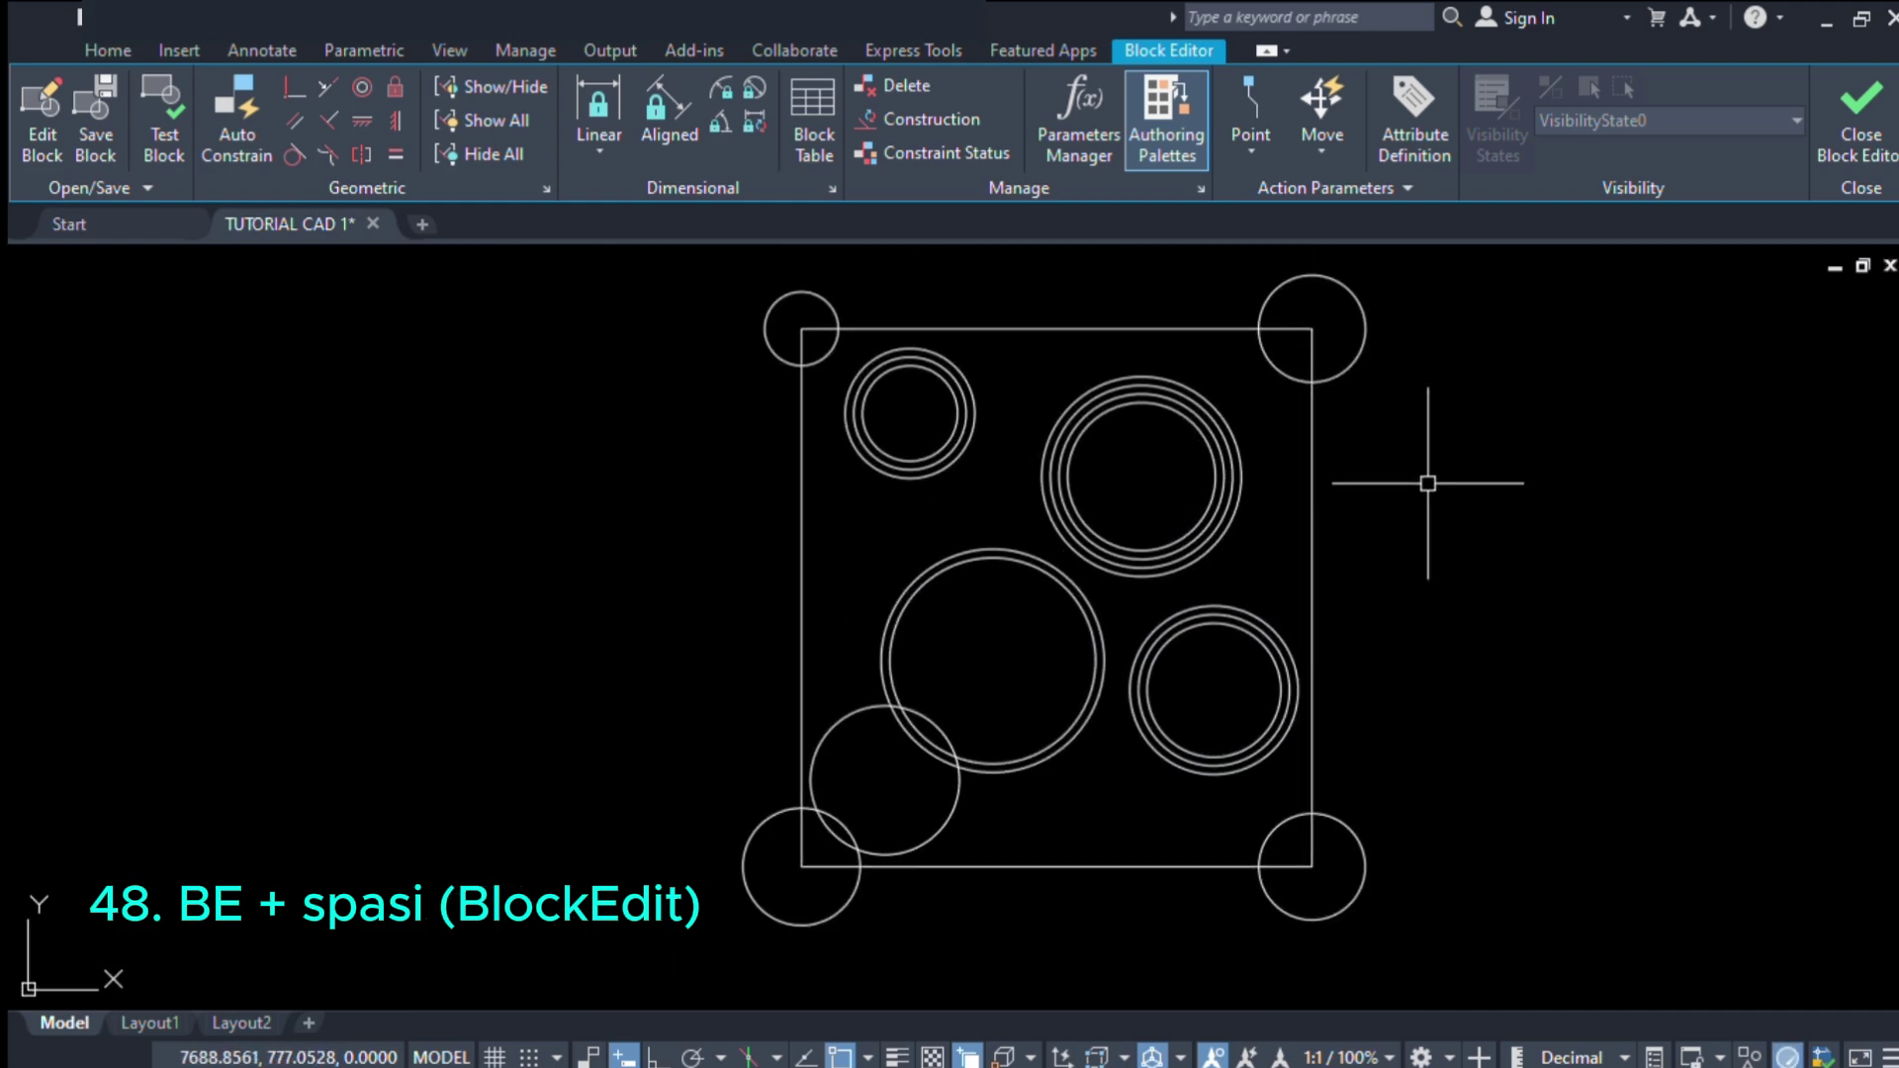
left_click(1861, 104)
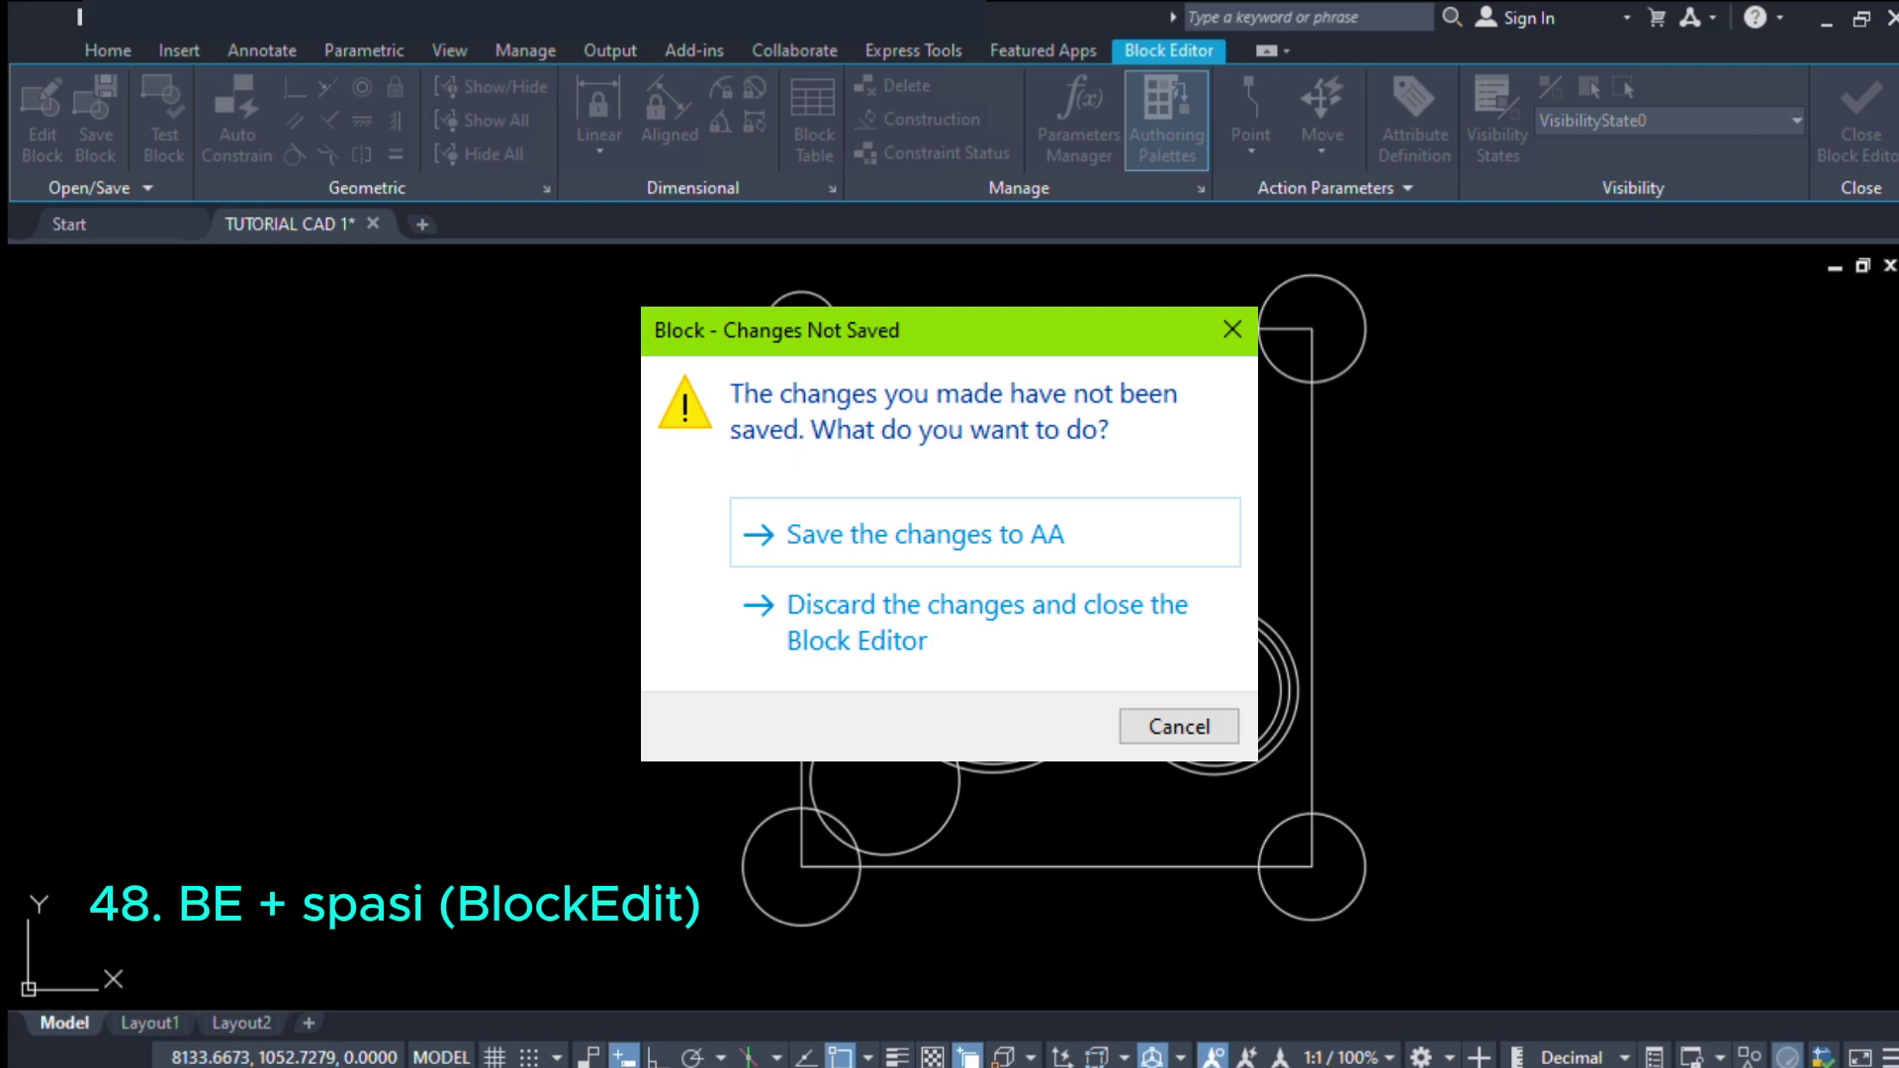
left_click(1112, 539)
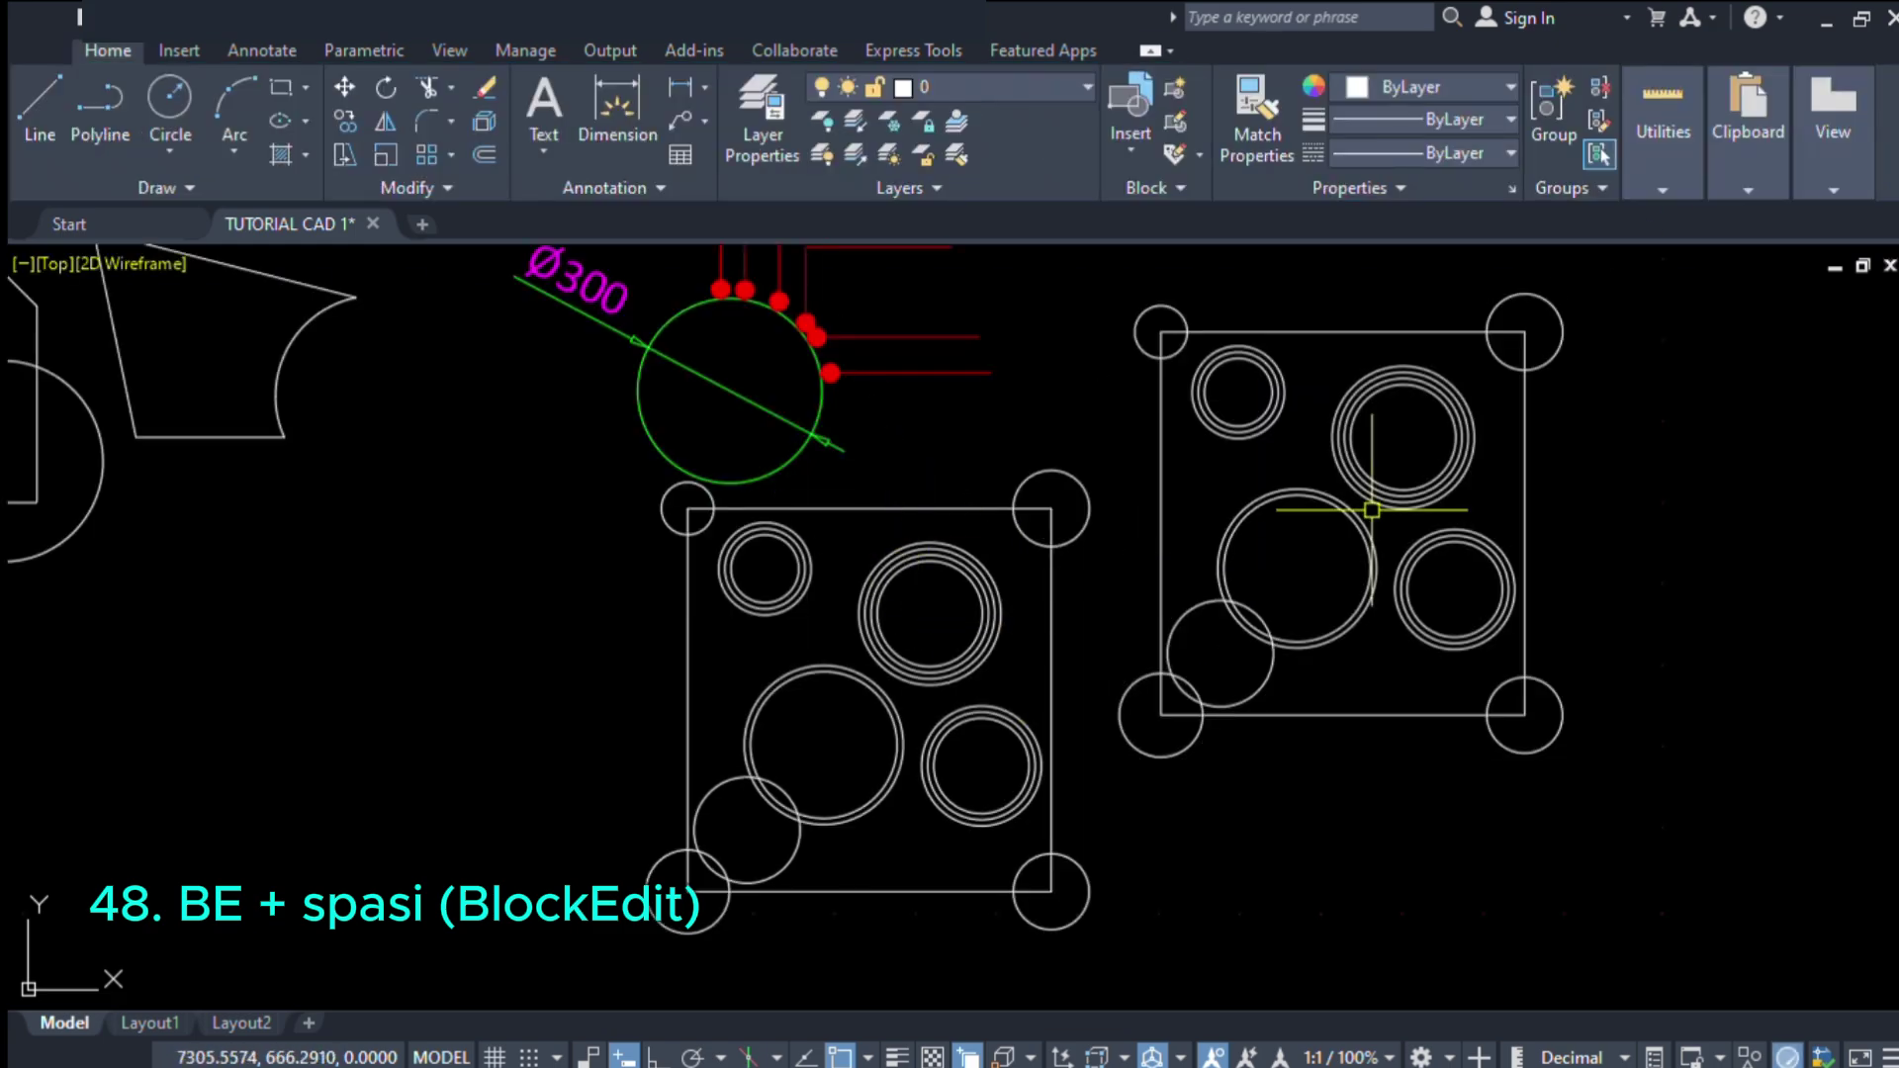